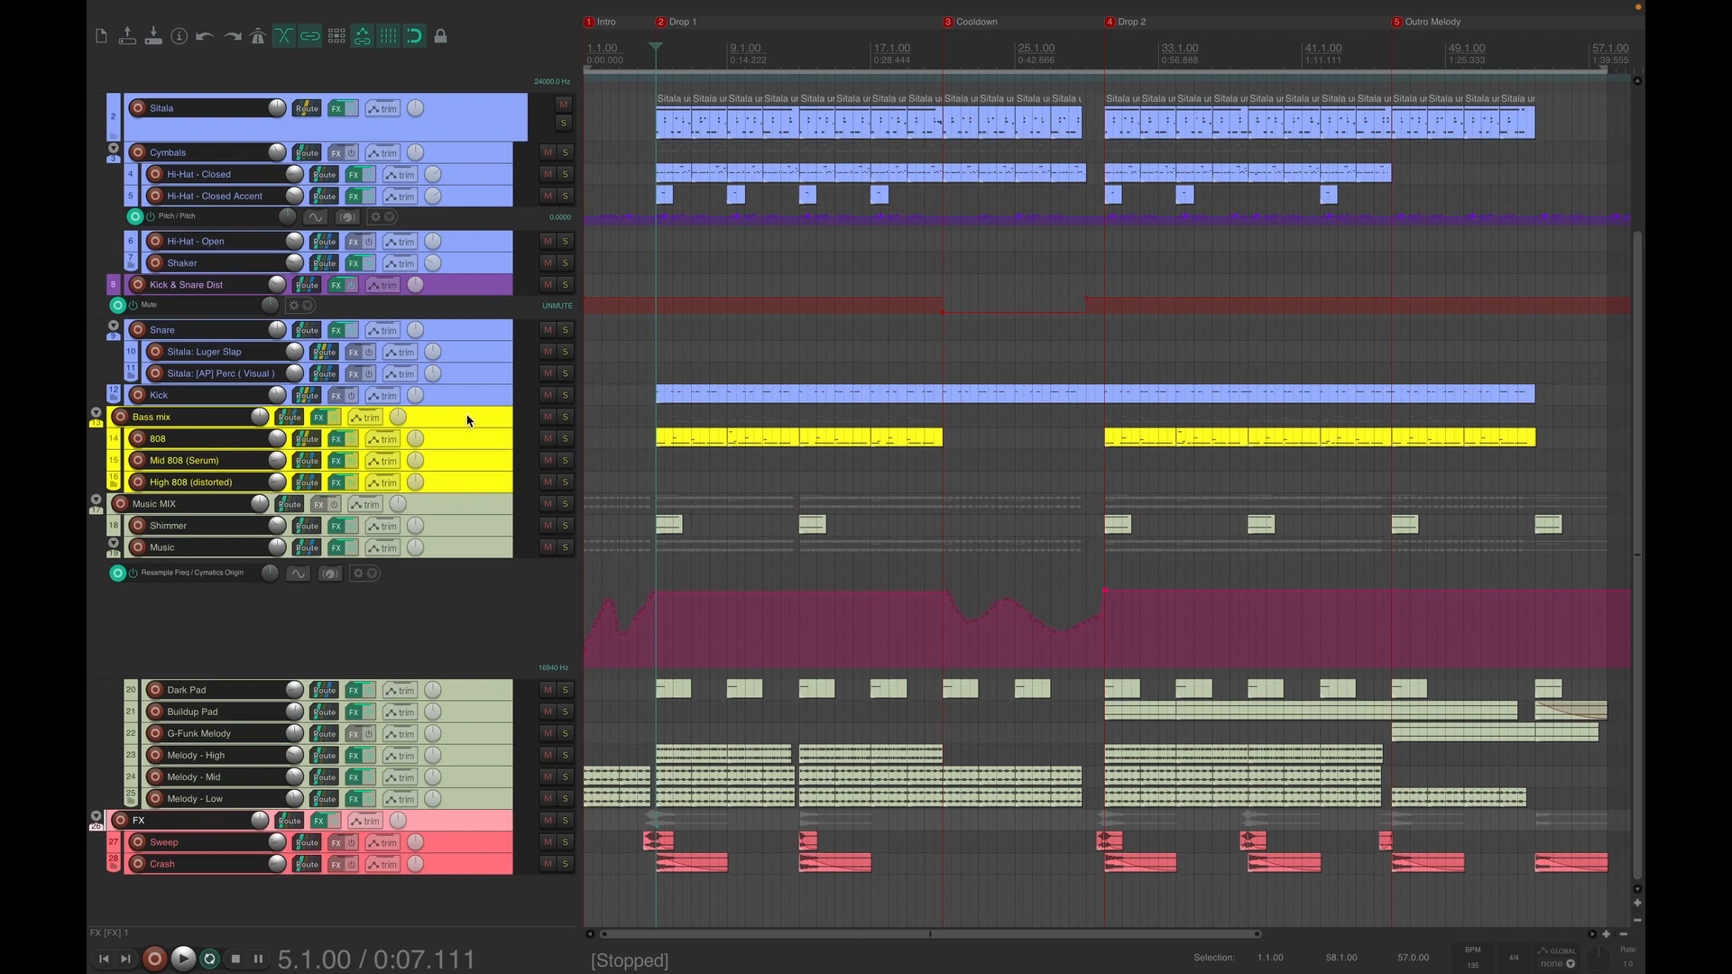
- Solo the Drums MIX folder track and listen to the beginning of Drop 1
drag(1641, 738, 1641, 577)
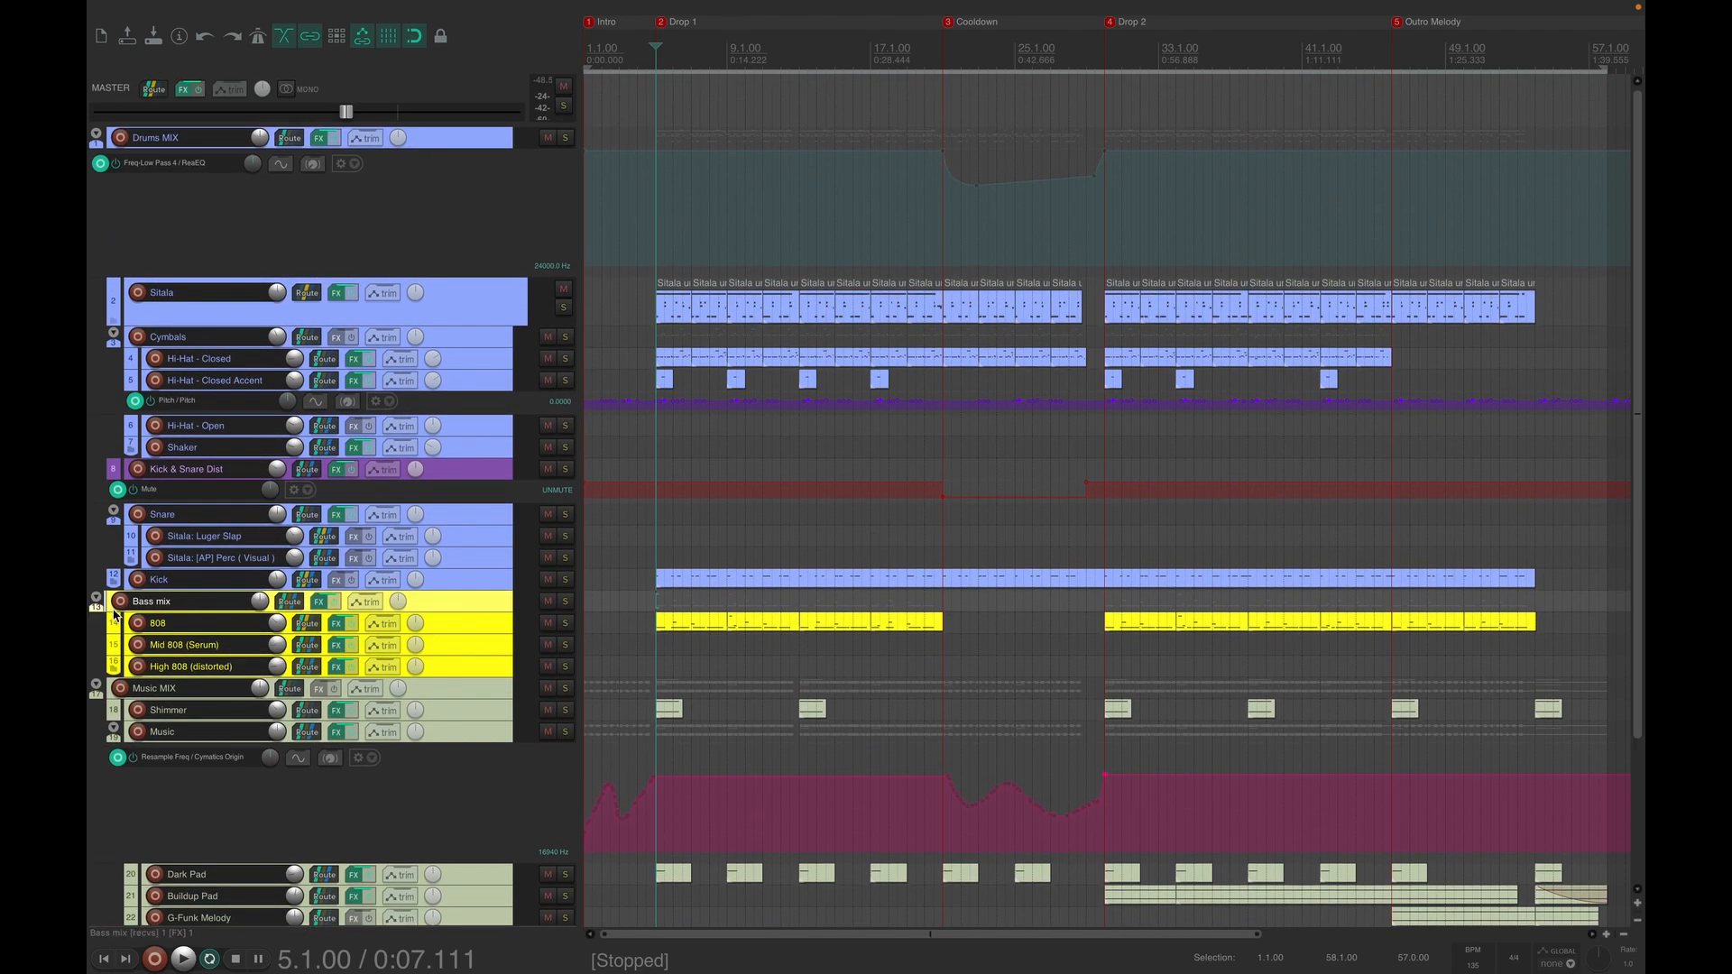
drag(1637, 467, 1638, 613)
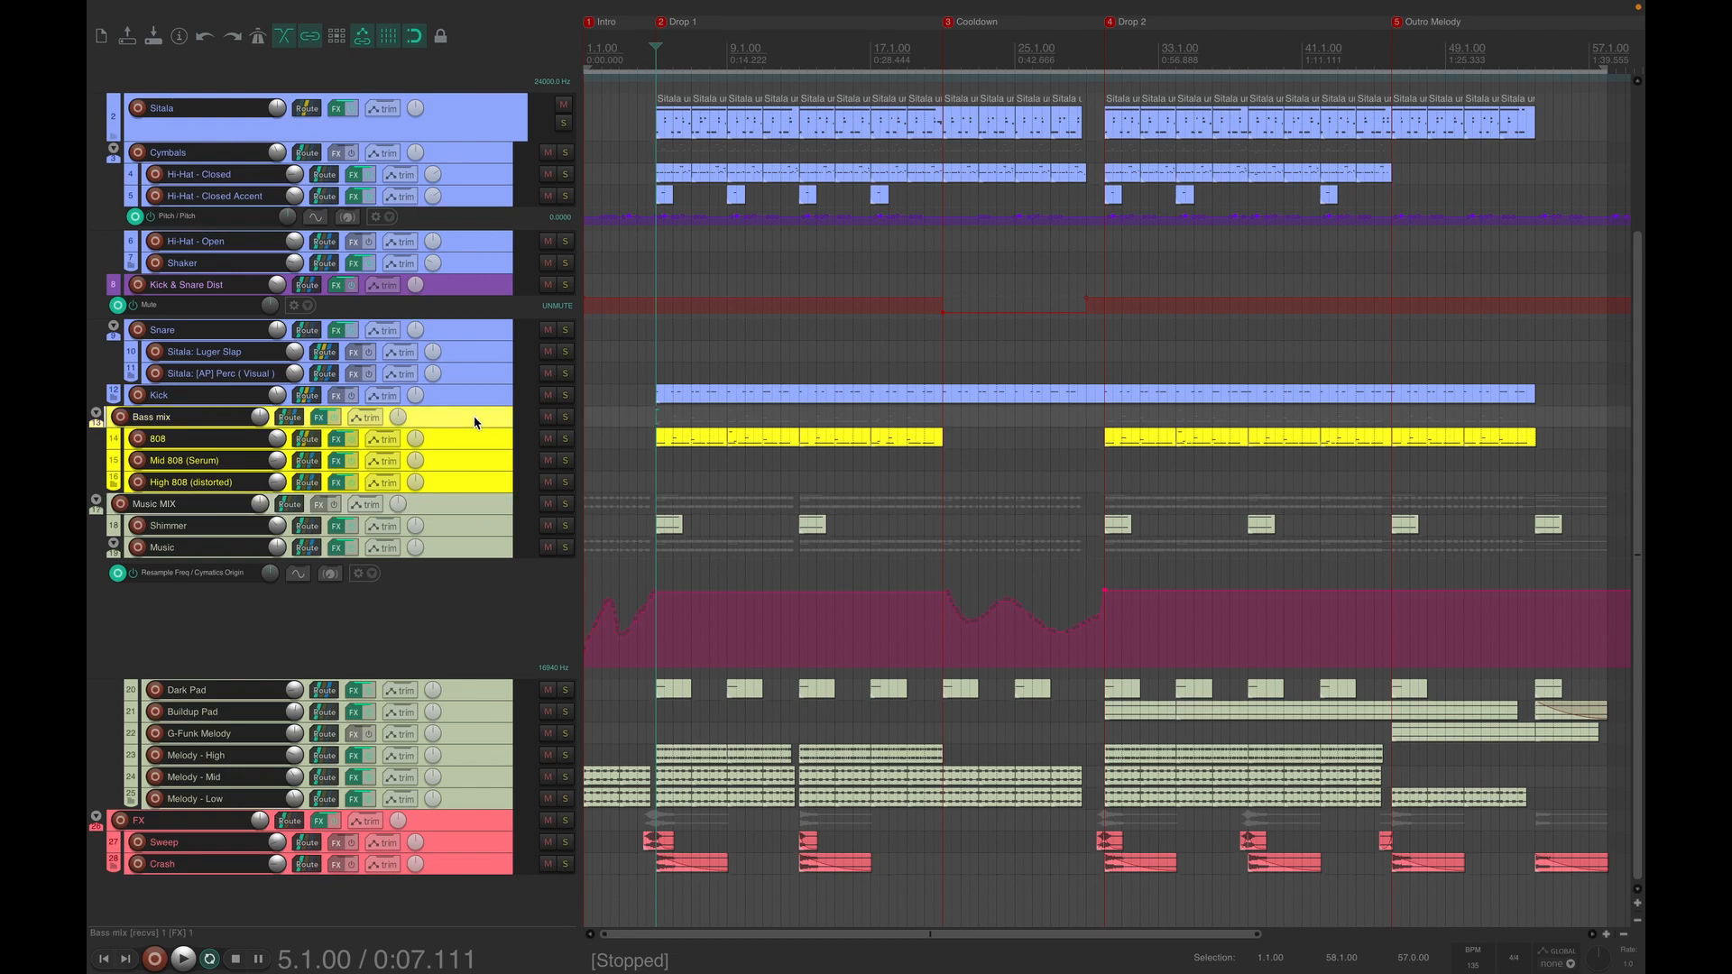
scroll(656, 415, up, 5)
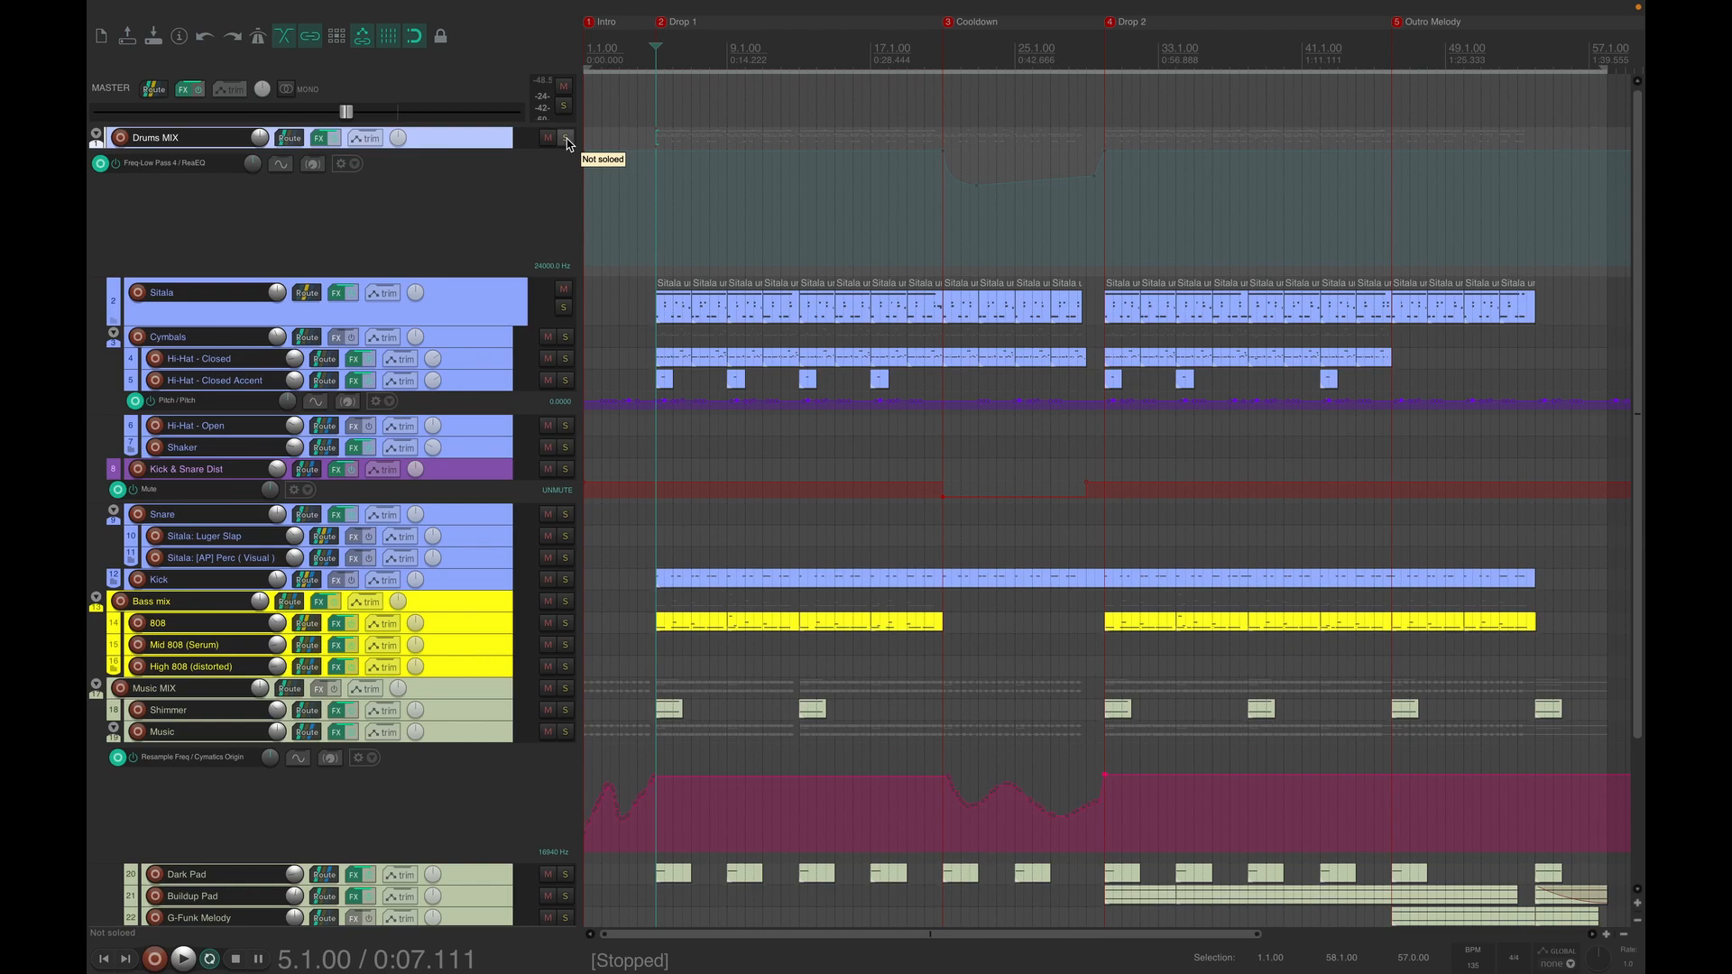
click(566, 138)
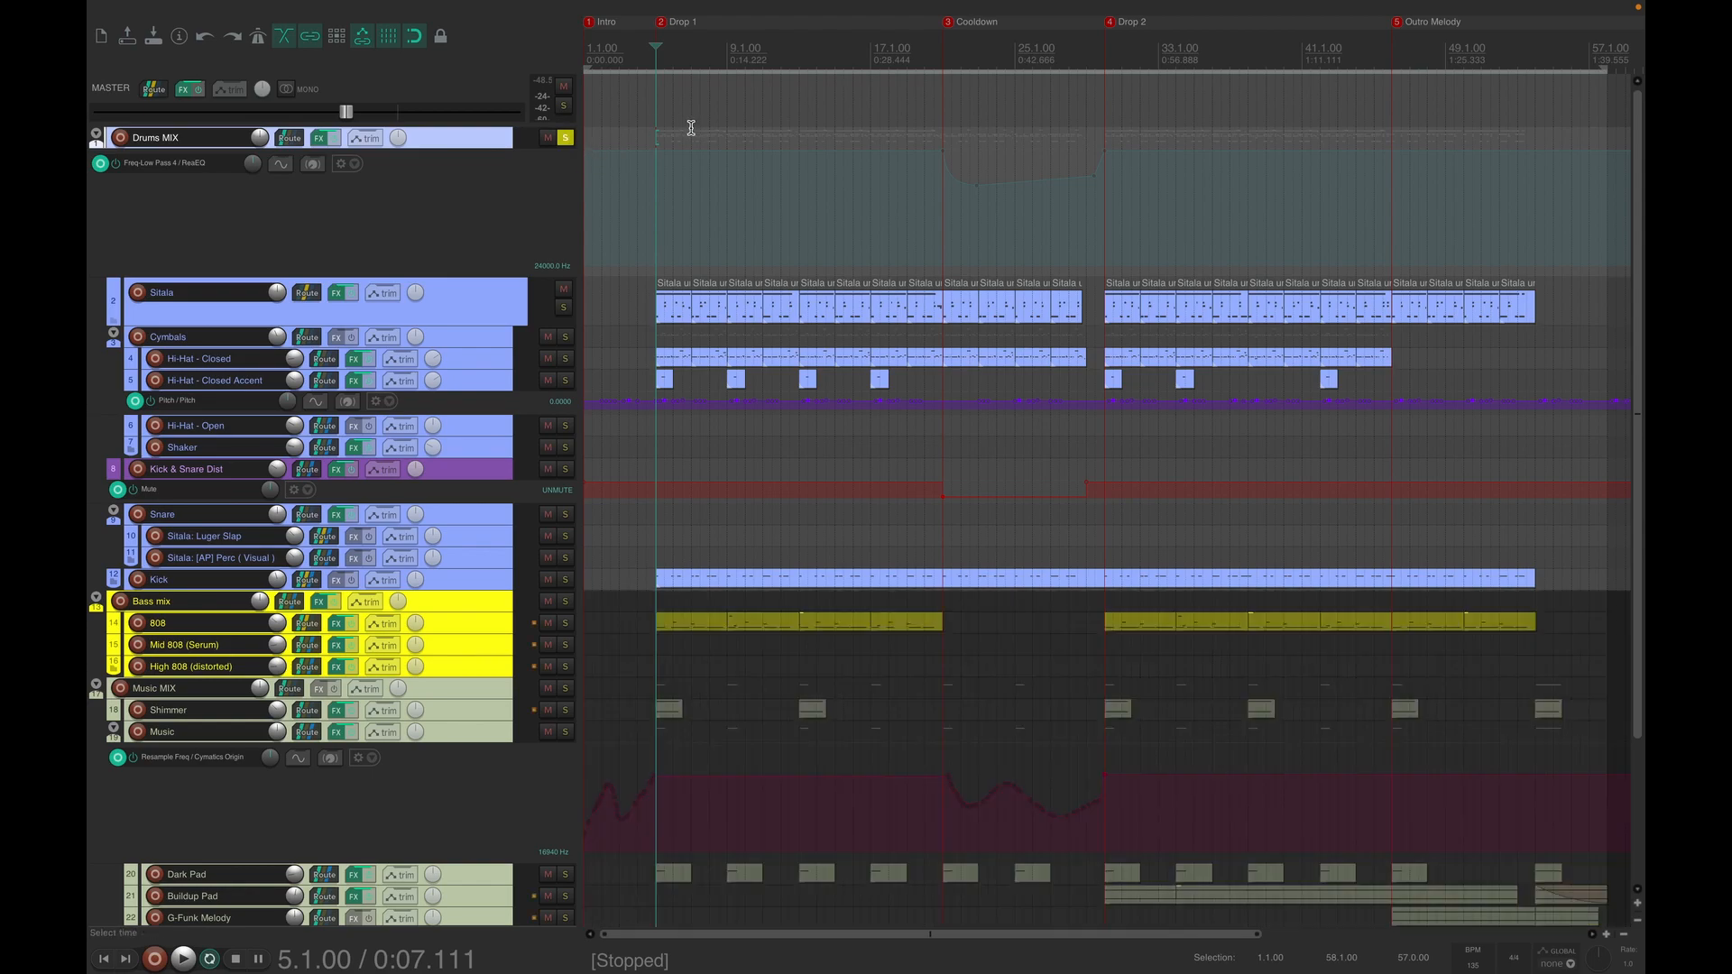
key(space)
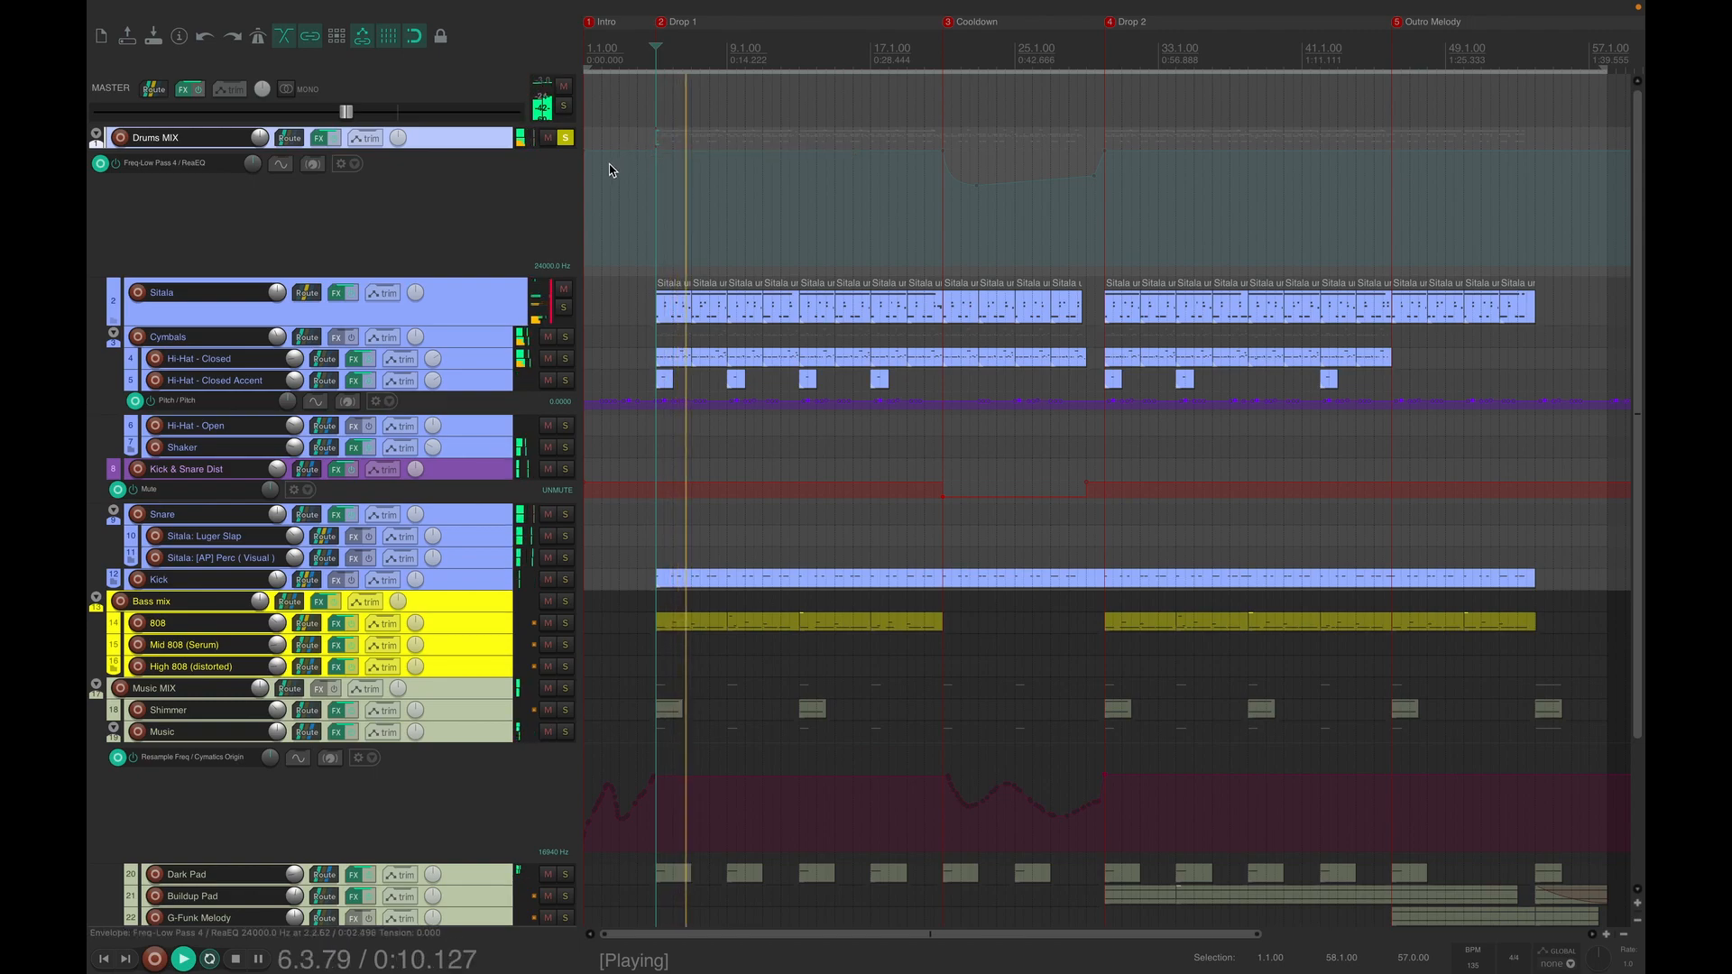
key(space)
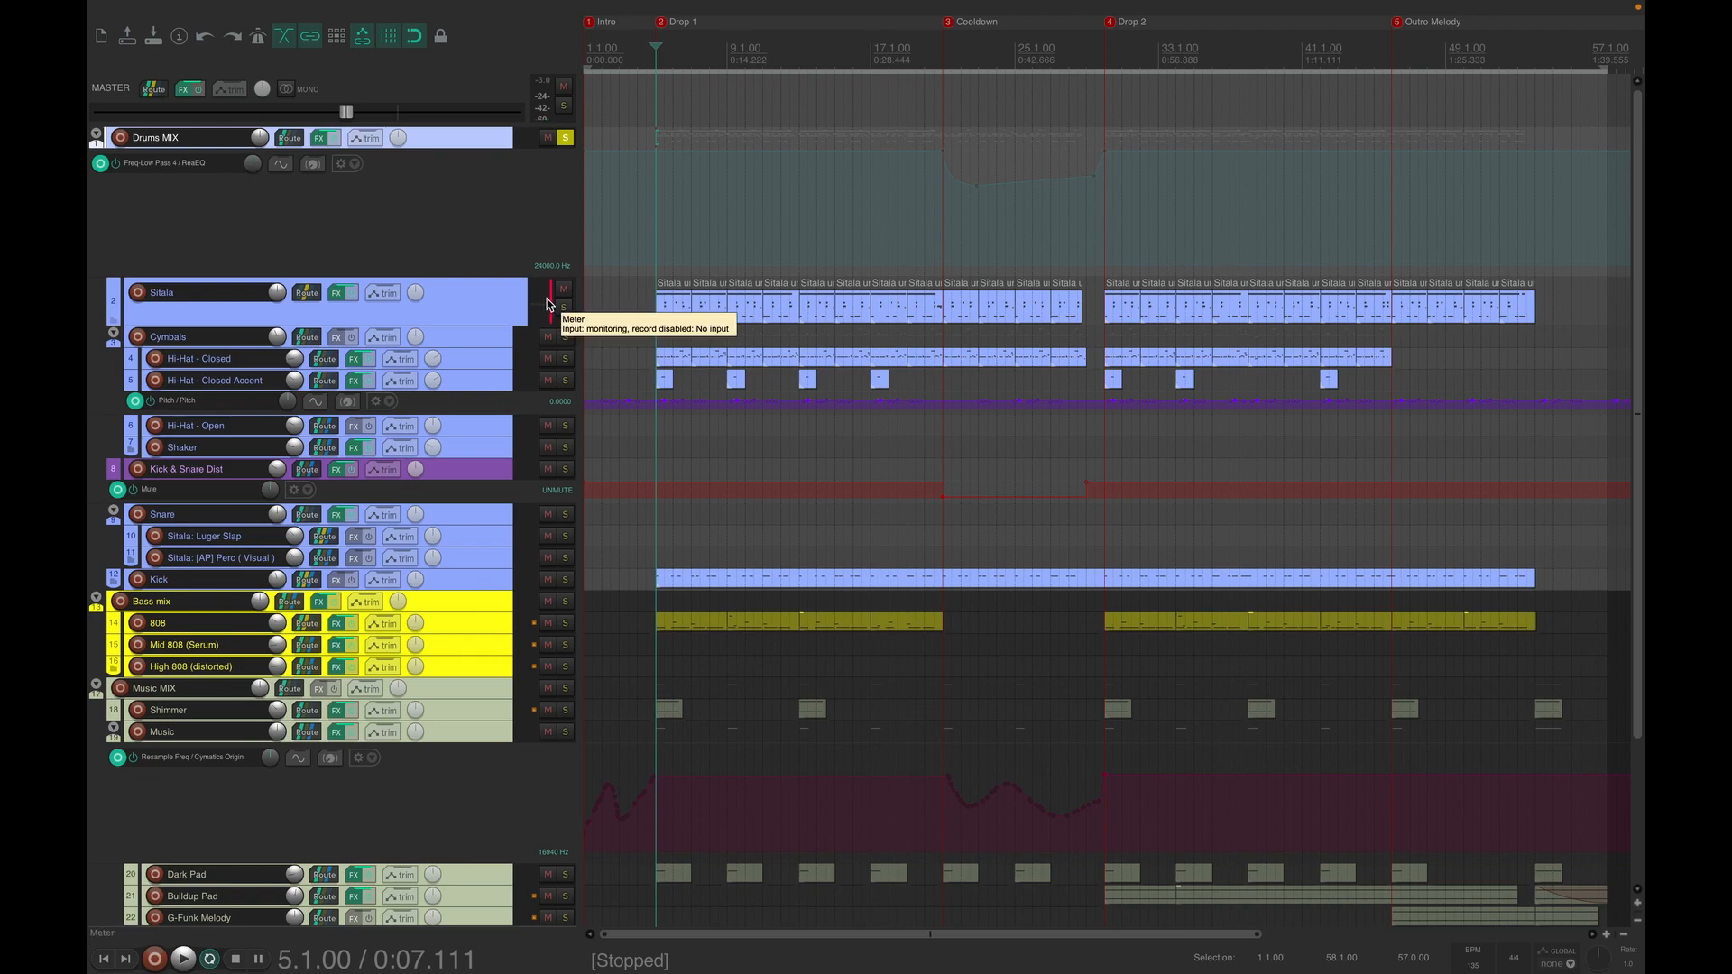
- Audition the 808 mafia kick, Spinz808, open hat, Luger Slap and [AP] Perc pads in the Sitala track's drum sampler
click(500, 303)
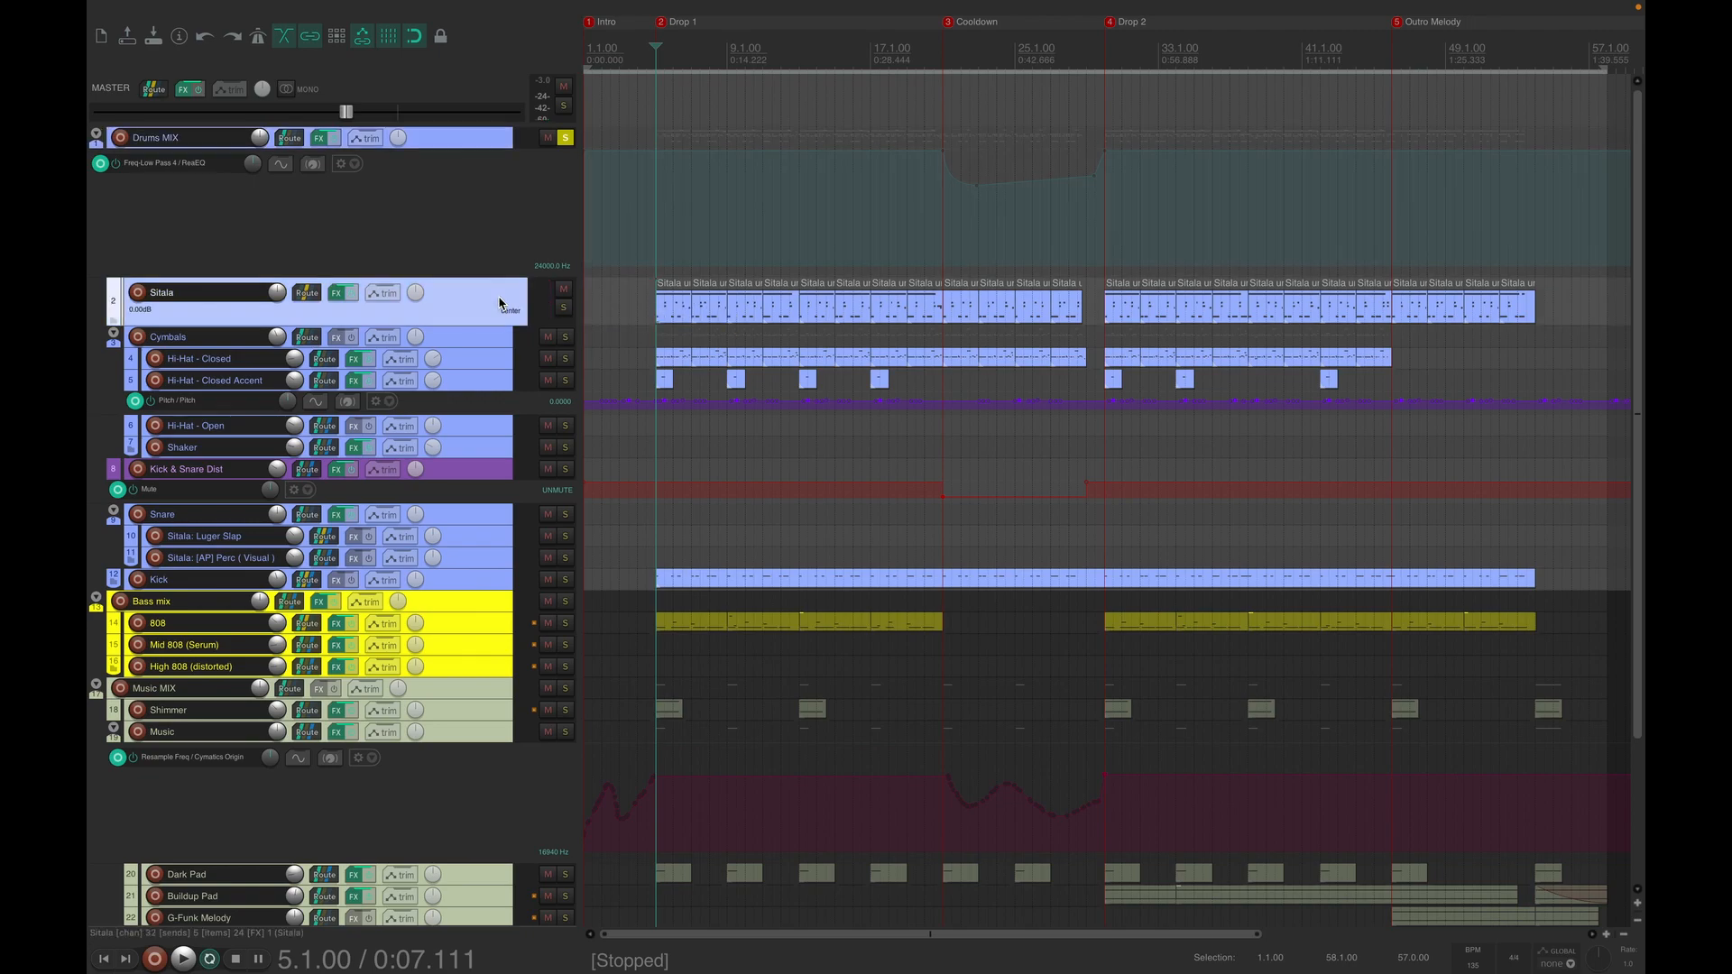
click(469, 151)
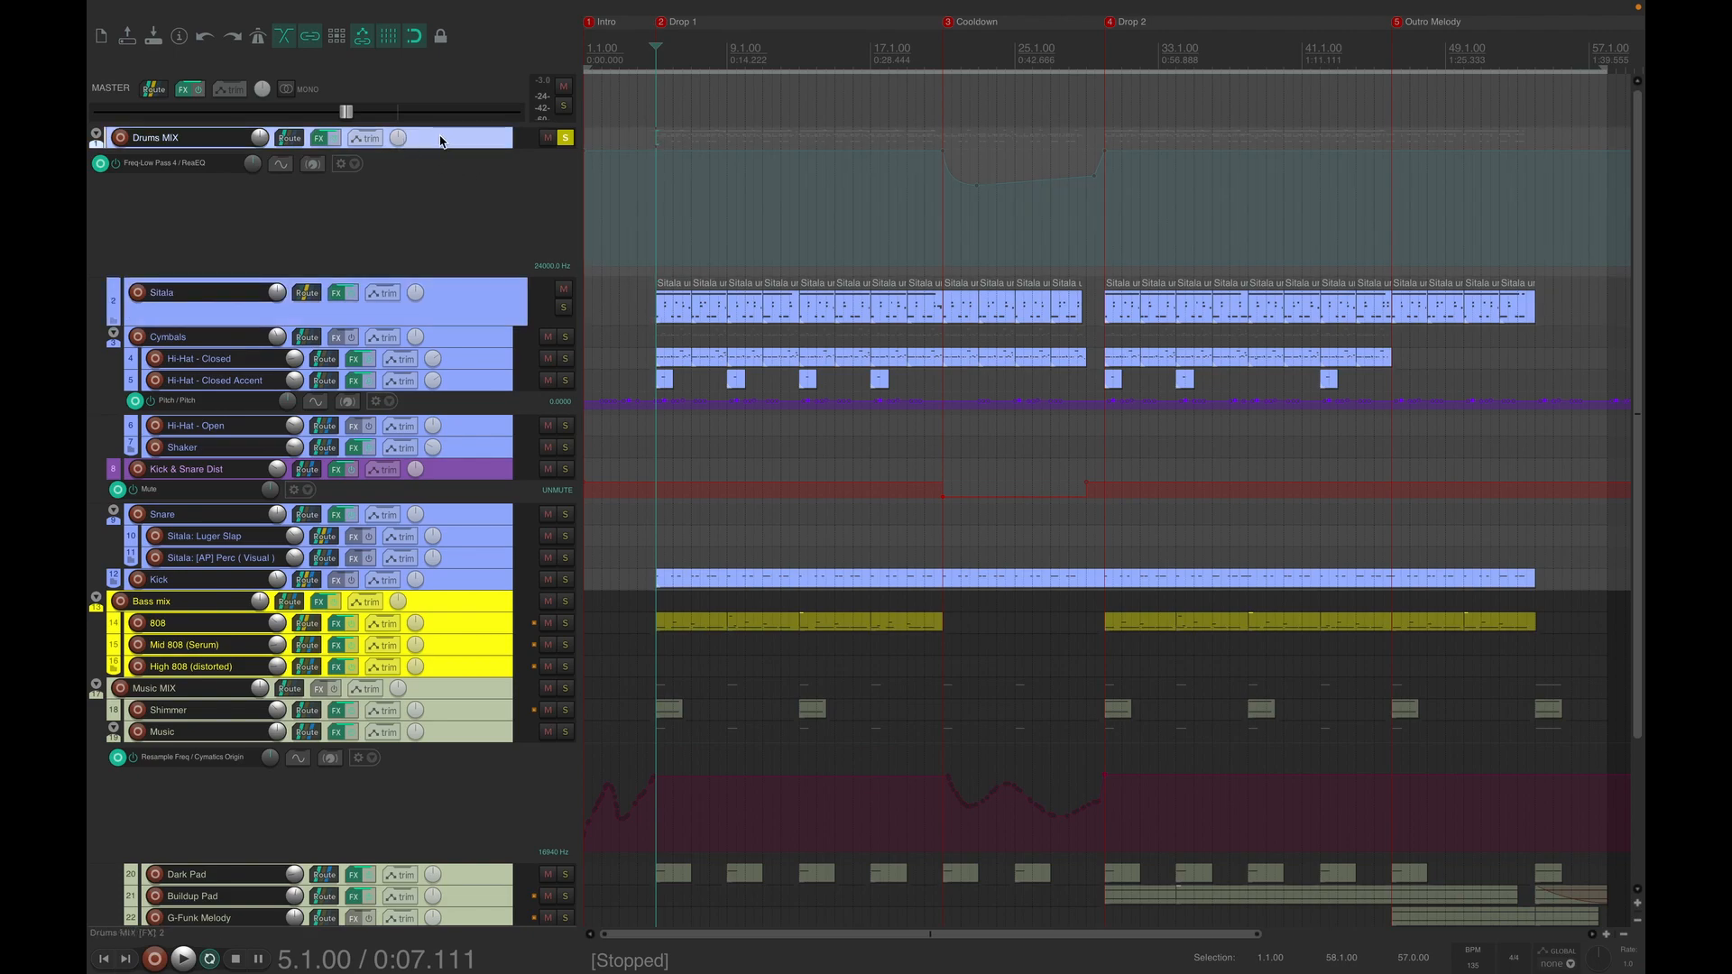
click(434, 292)
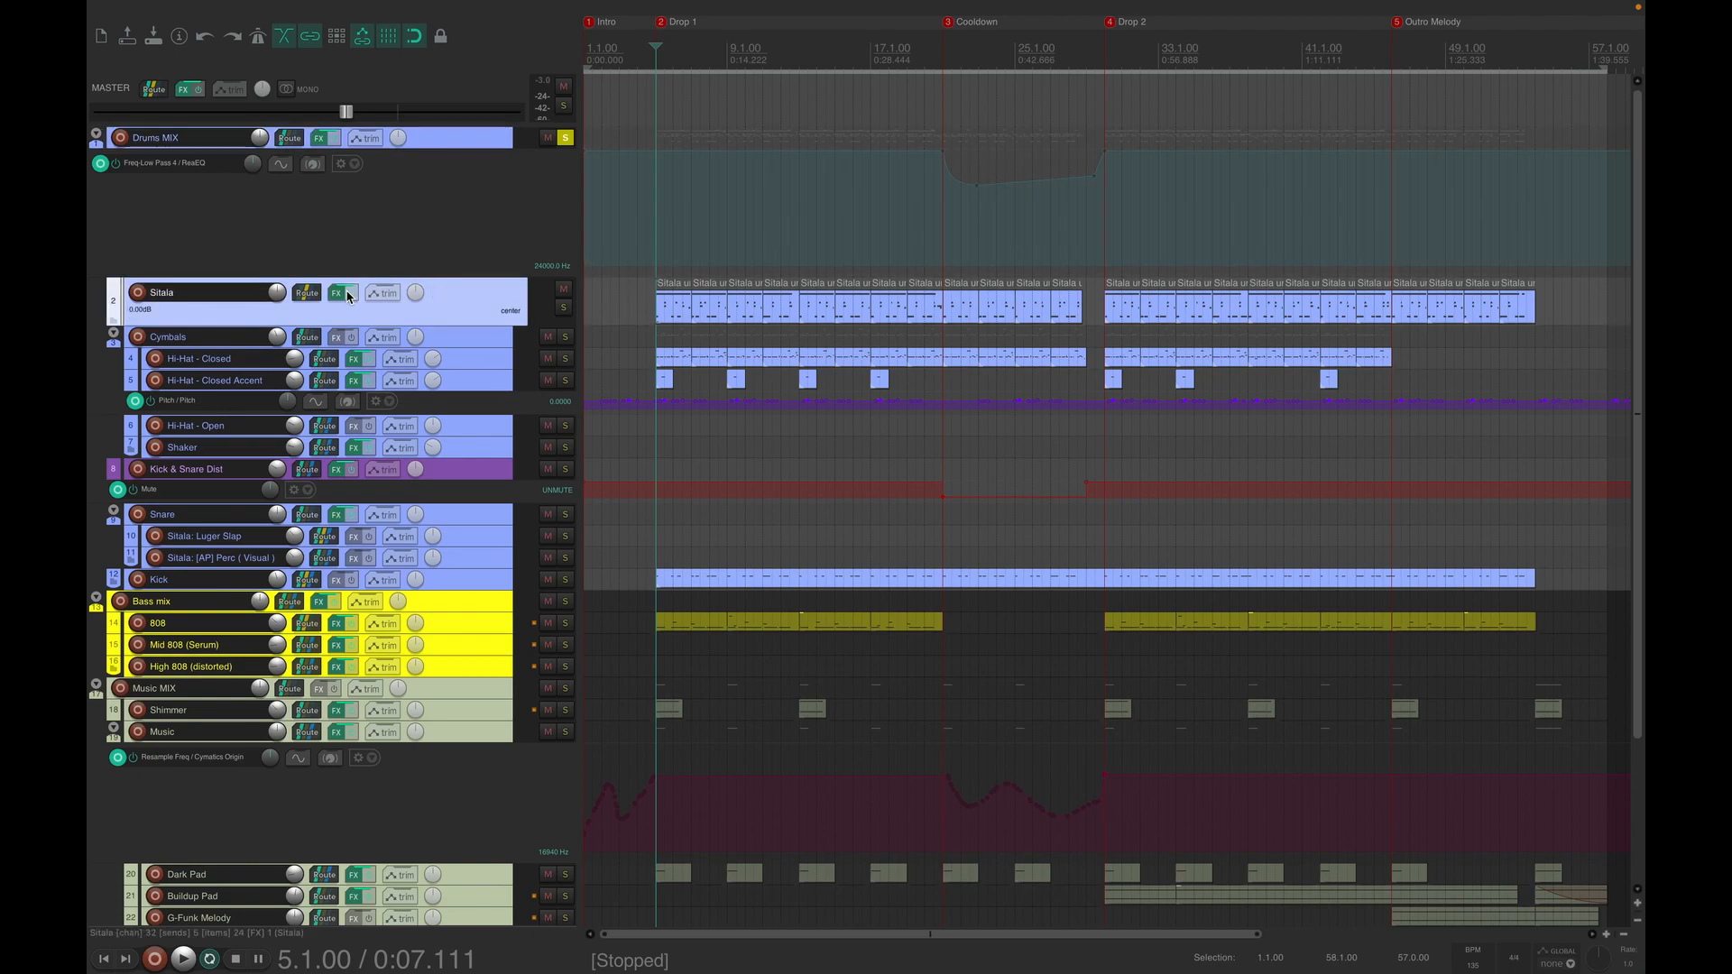
click(337, 292)
click(696, 692)
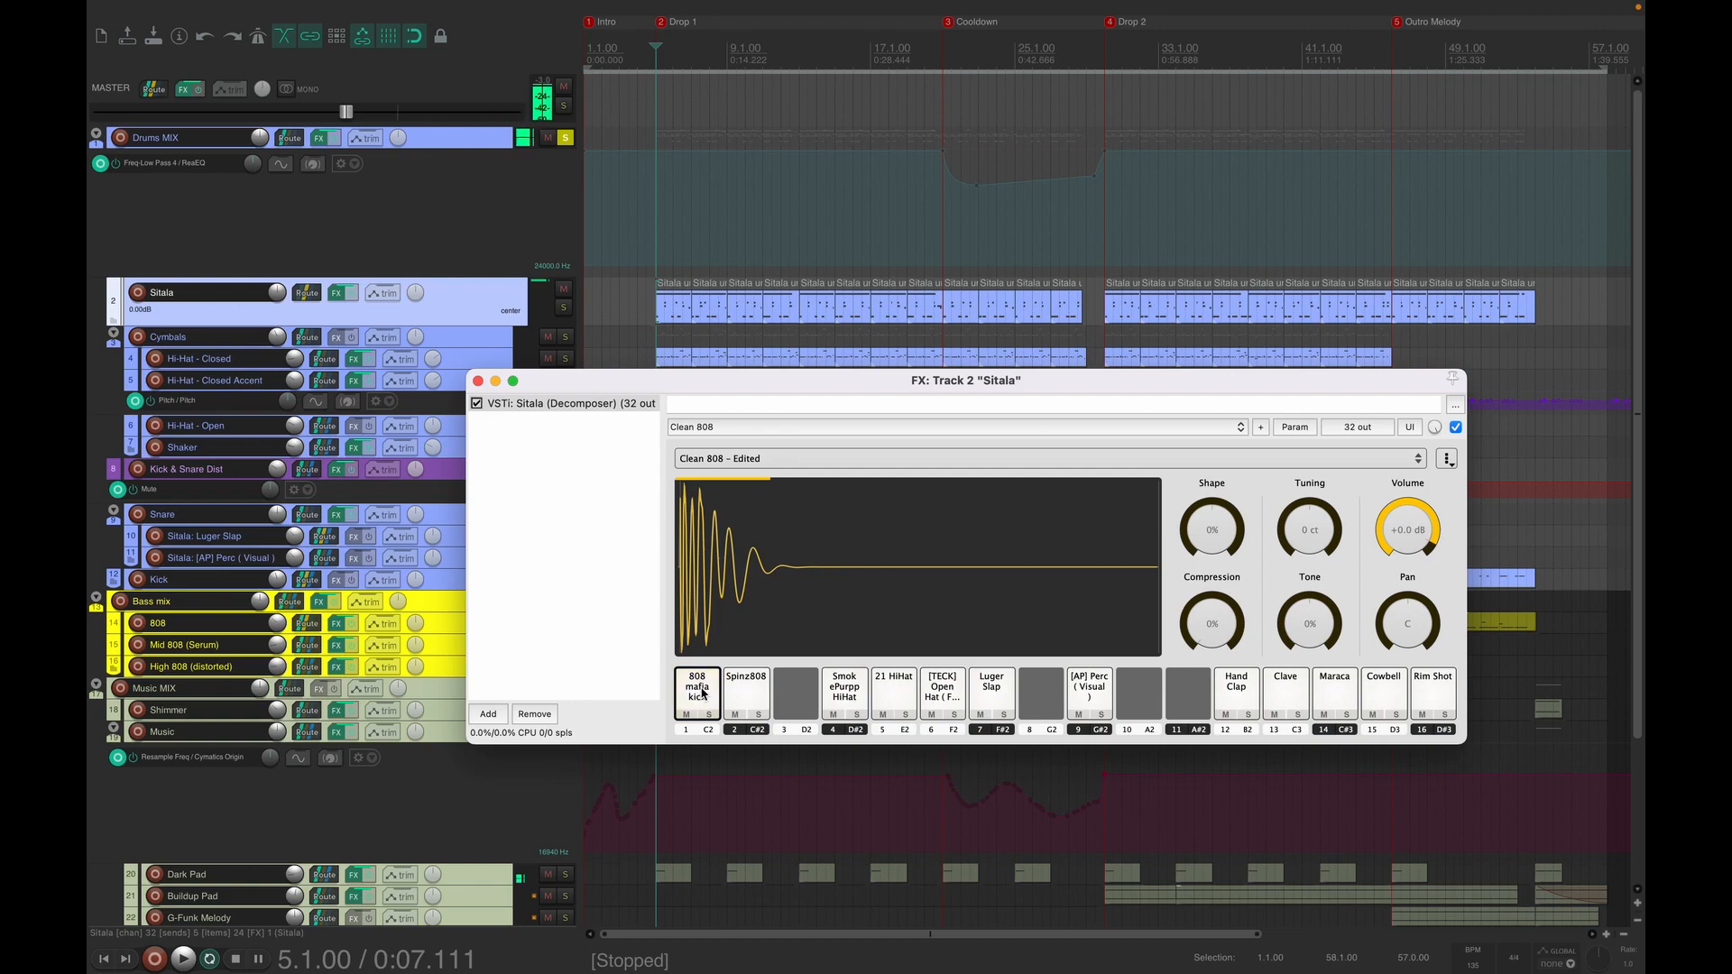
click(752, 696)
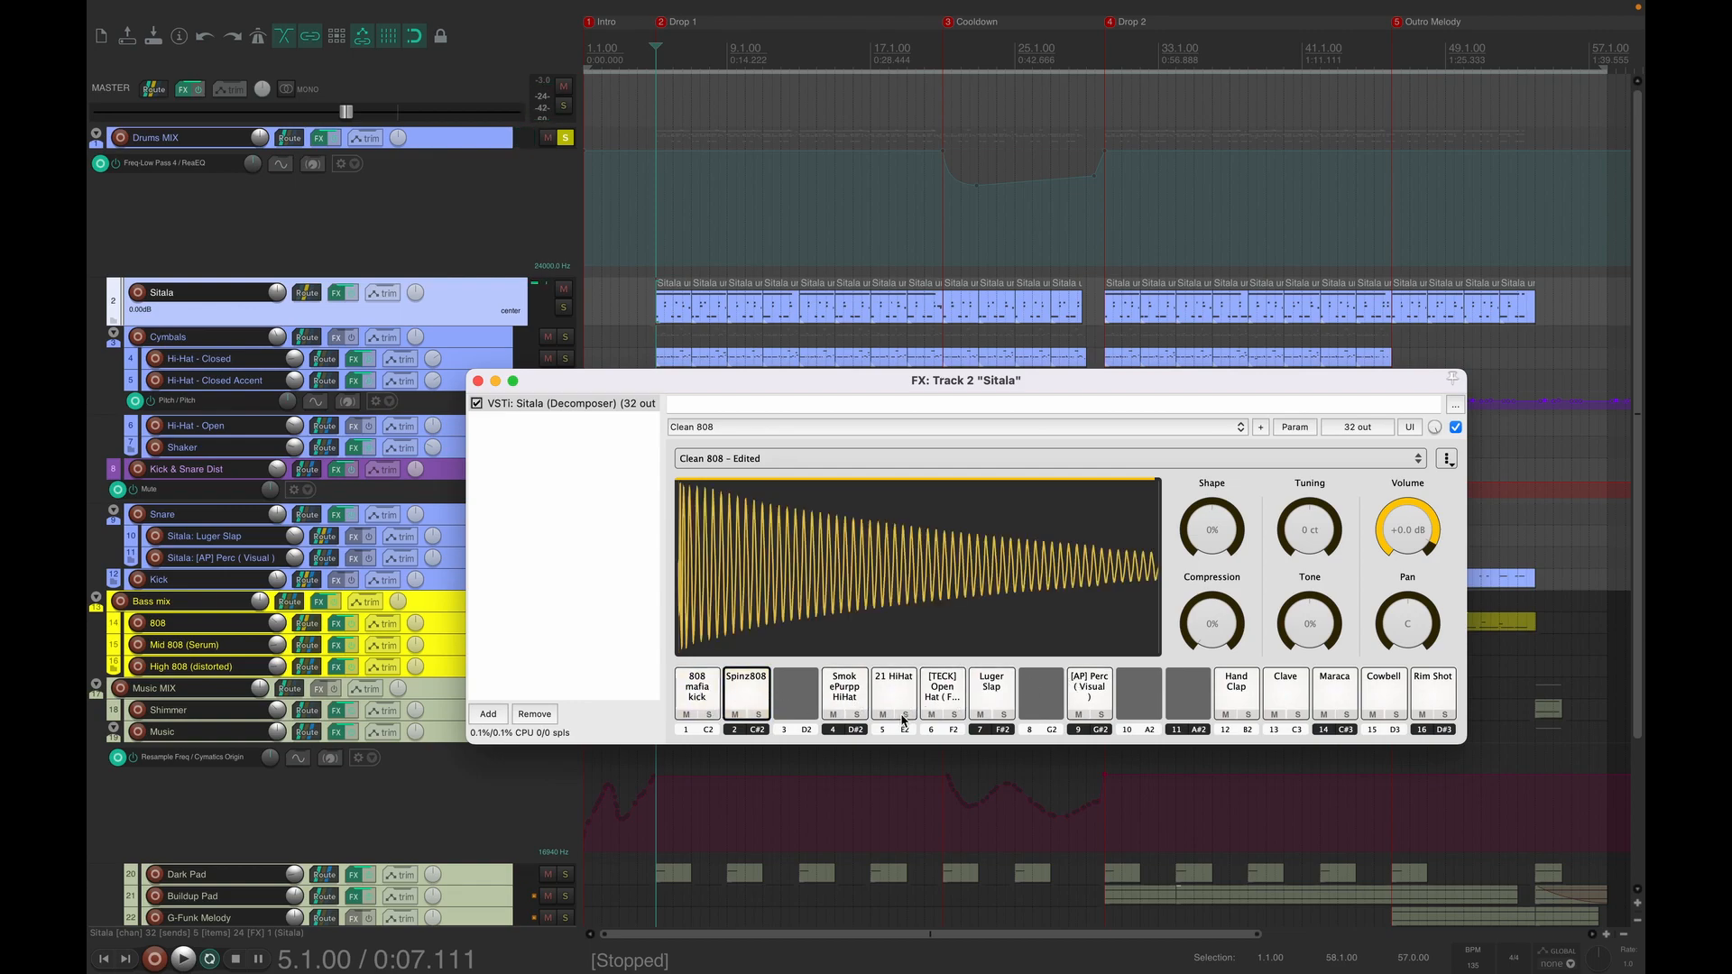
click(942, 695)
click(992, 690)
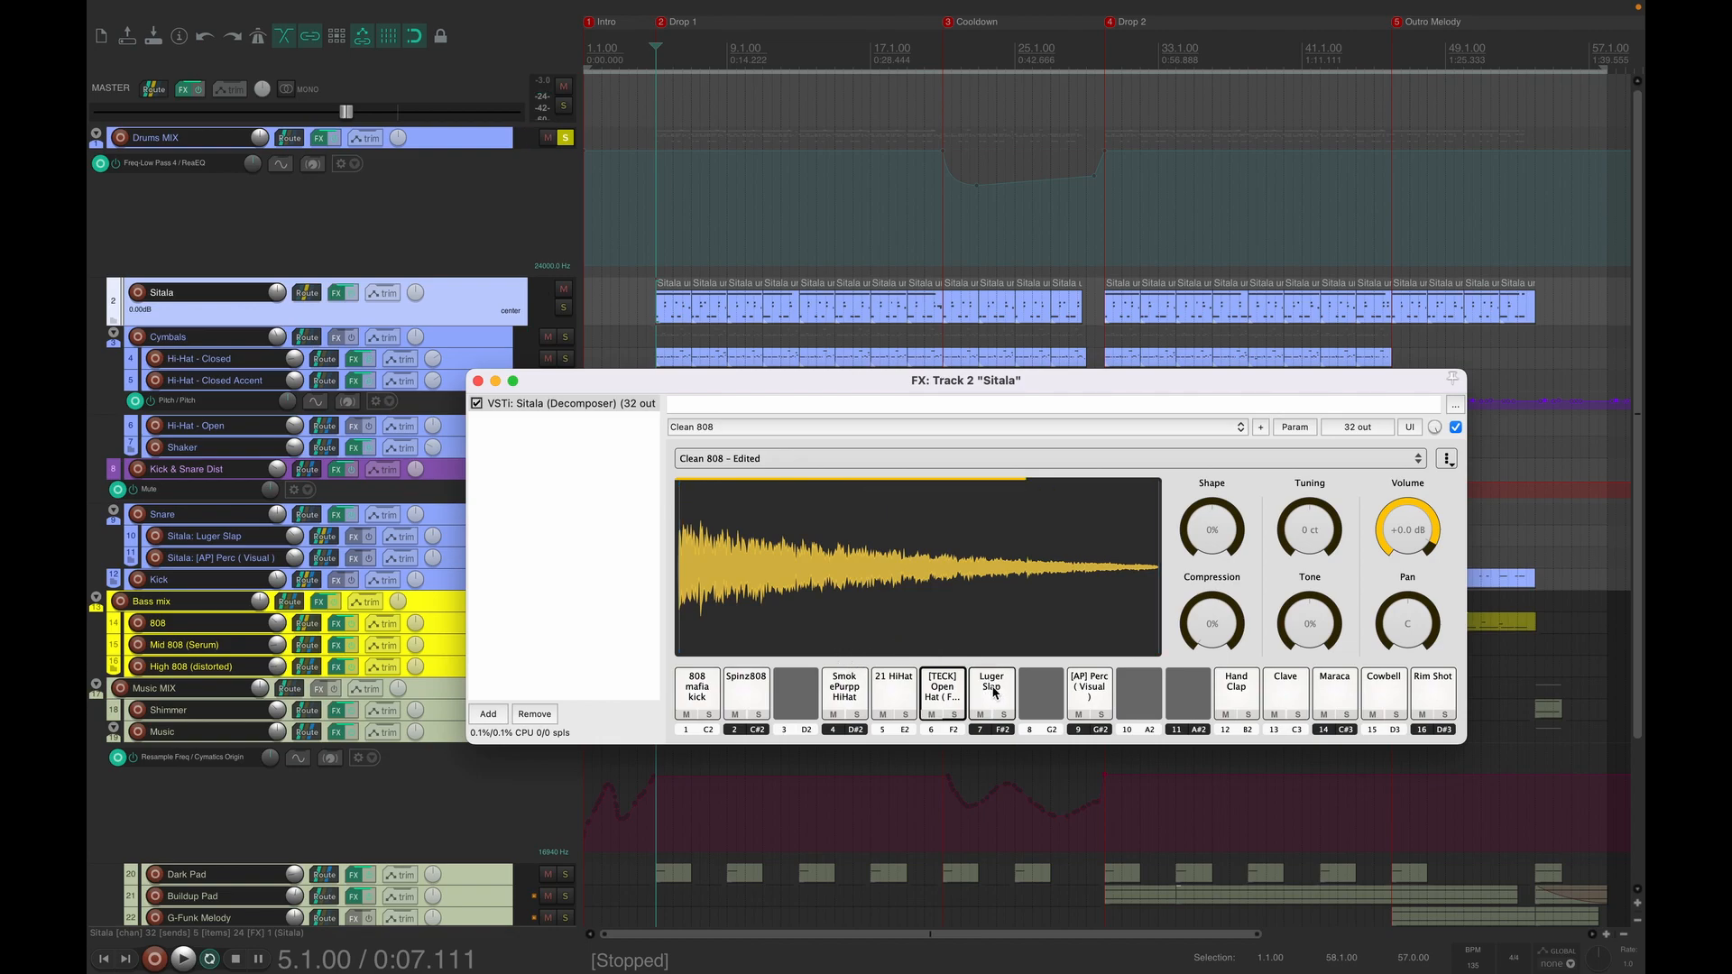
click(1092, 692)
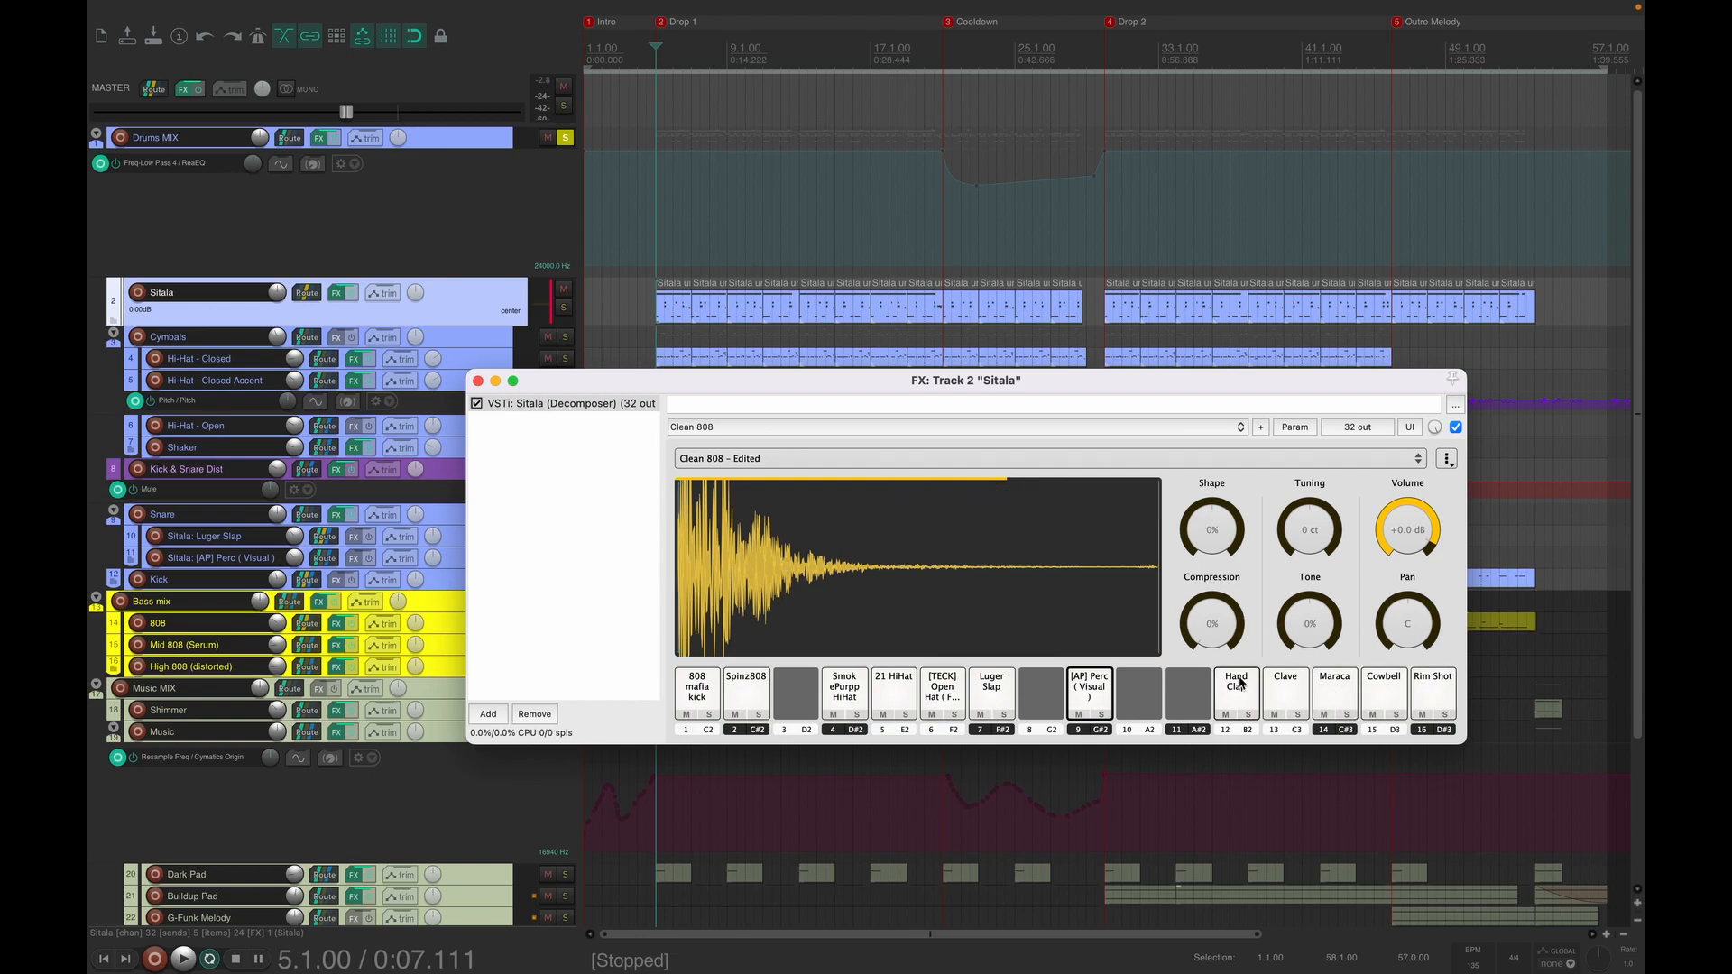
click(478, 381)
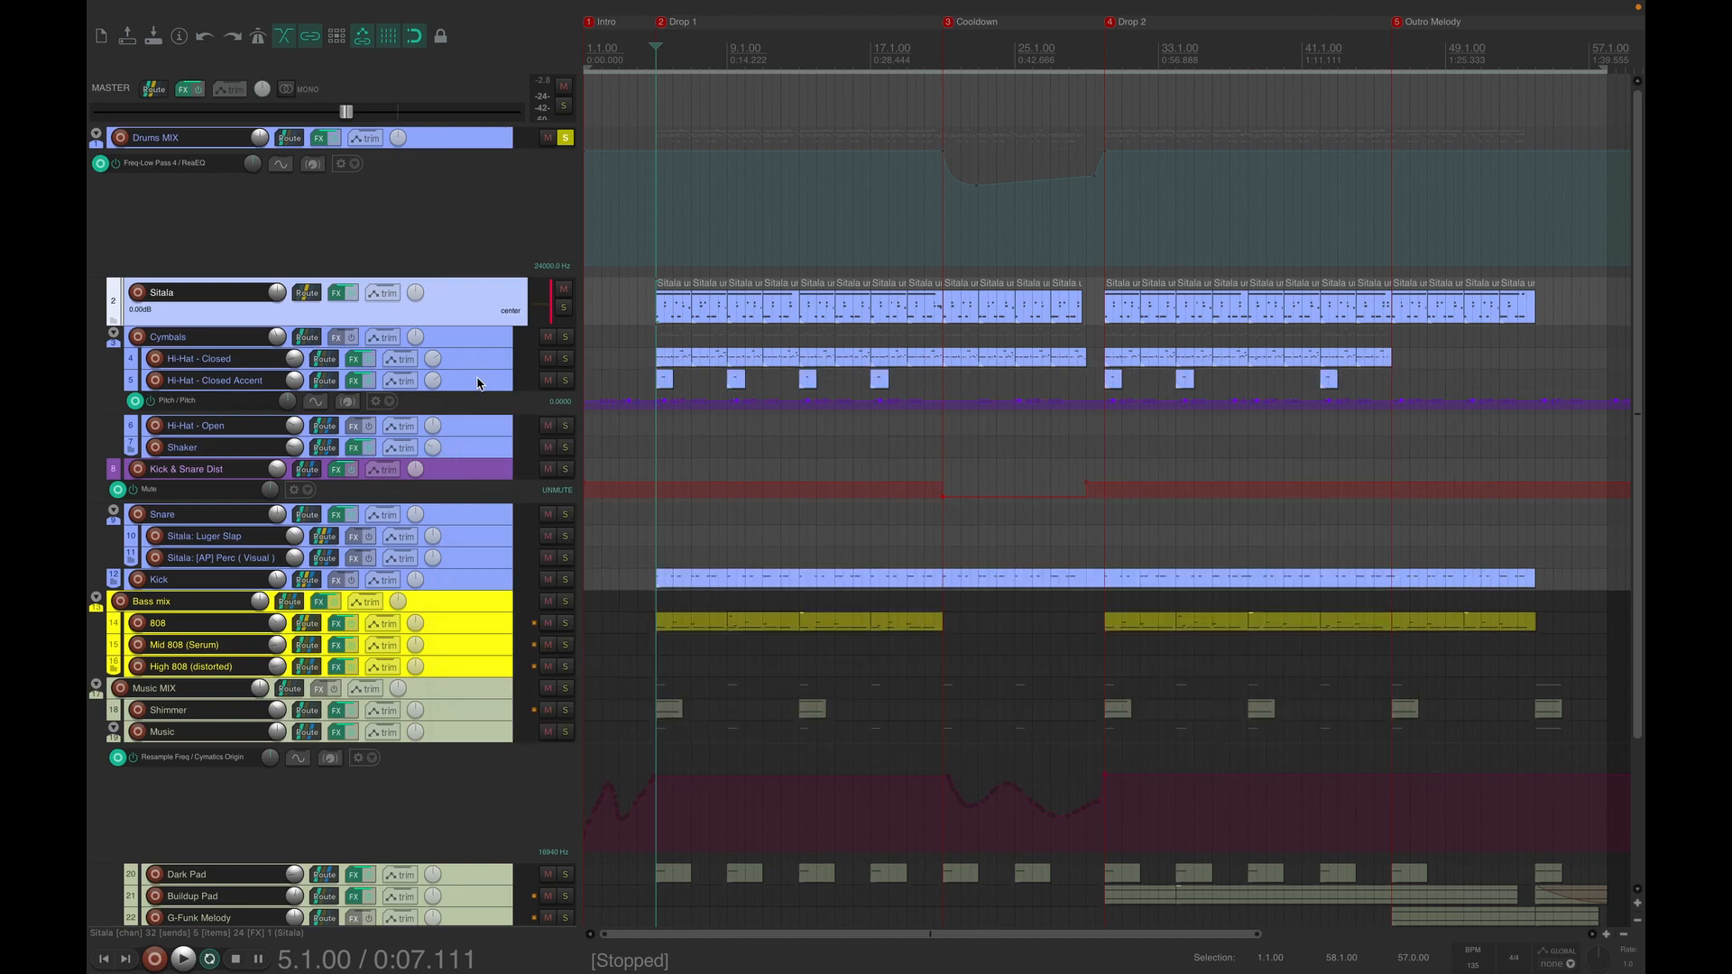
- Examine the Sitala track's routing to see how its sends feed the individual drum tracks
click(307, 292)
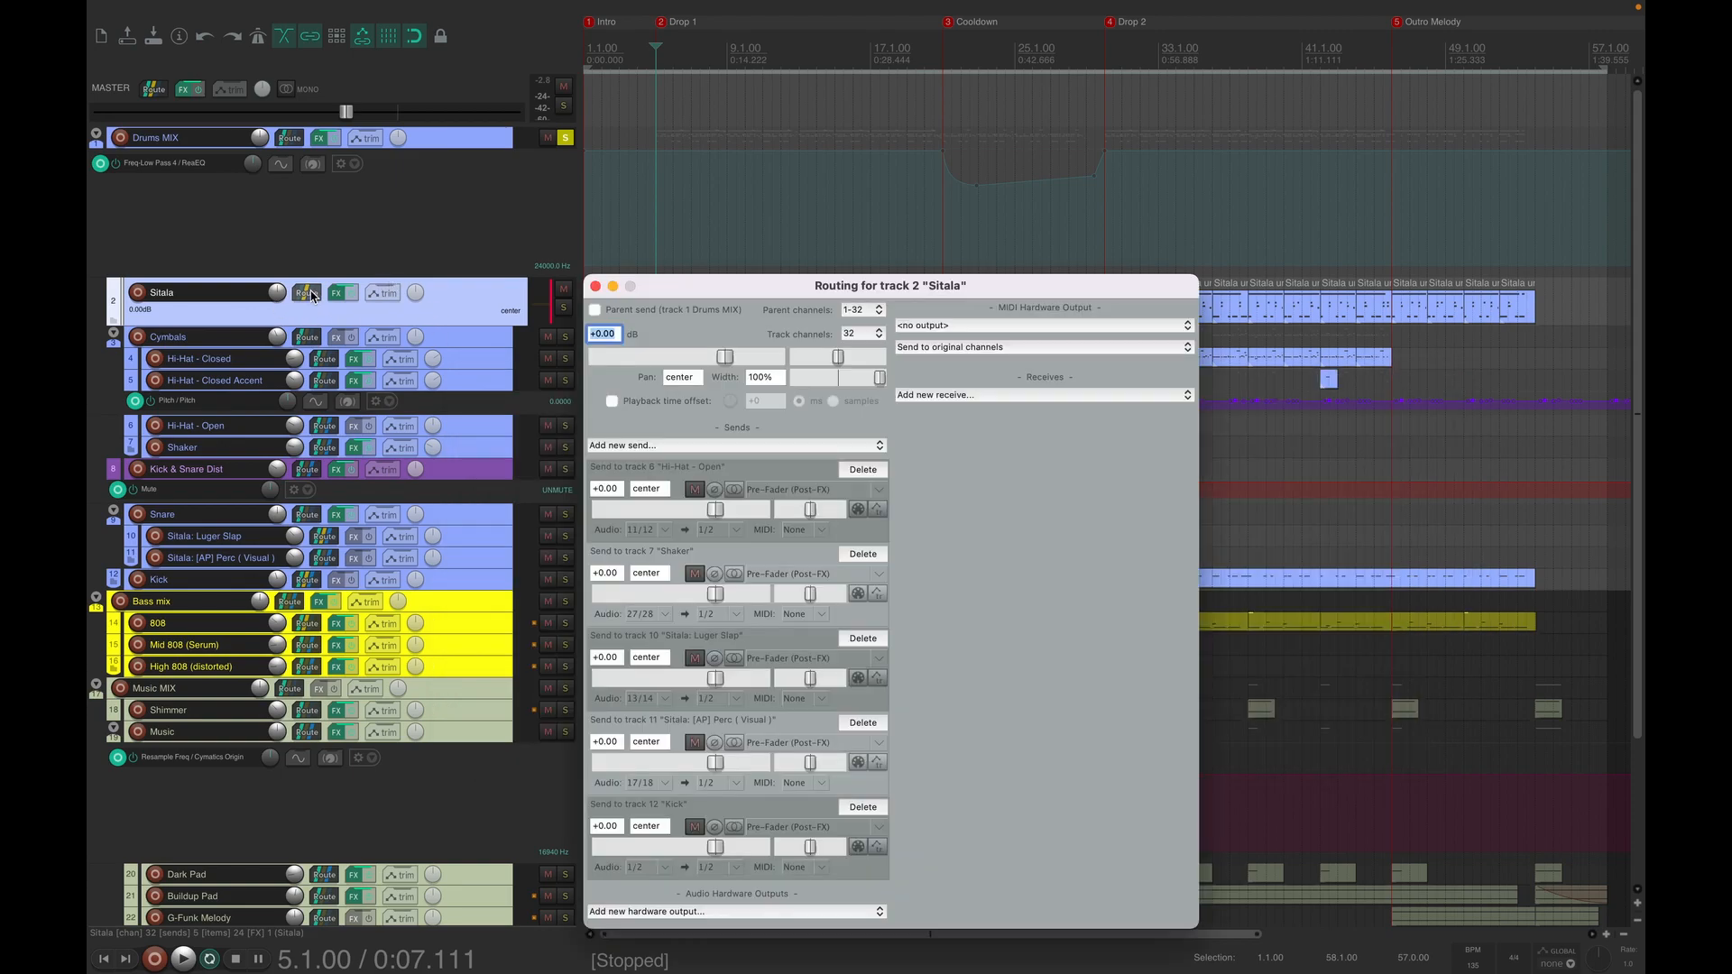
drag(695, 287, 859, 198)
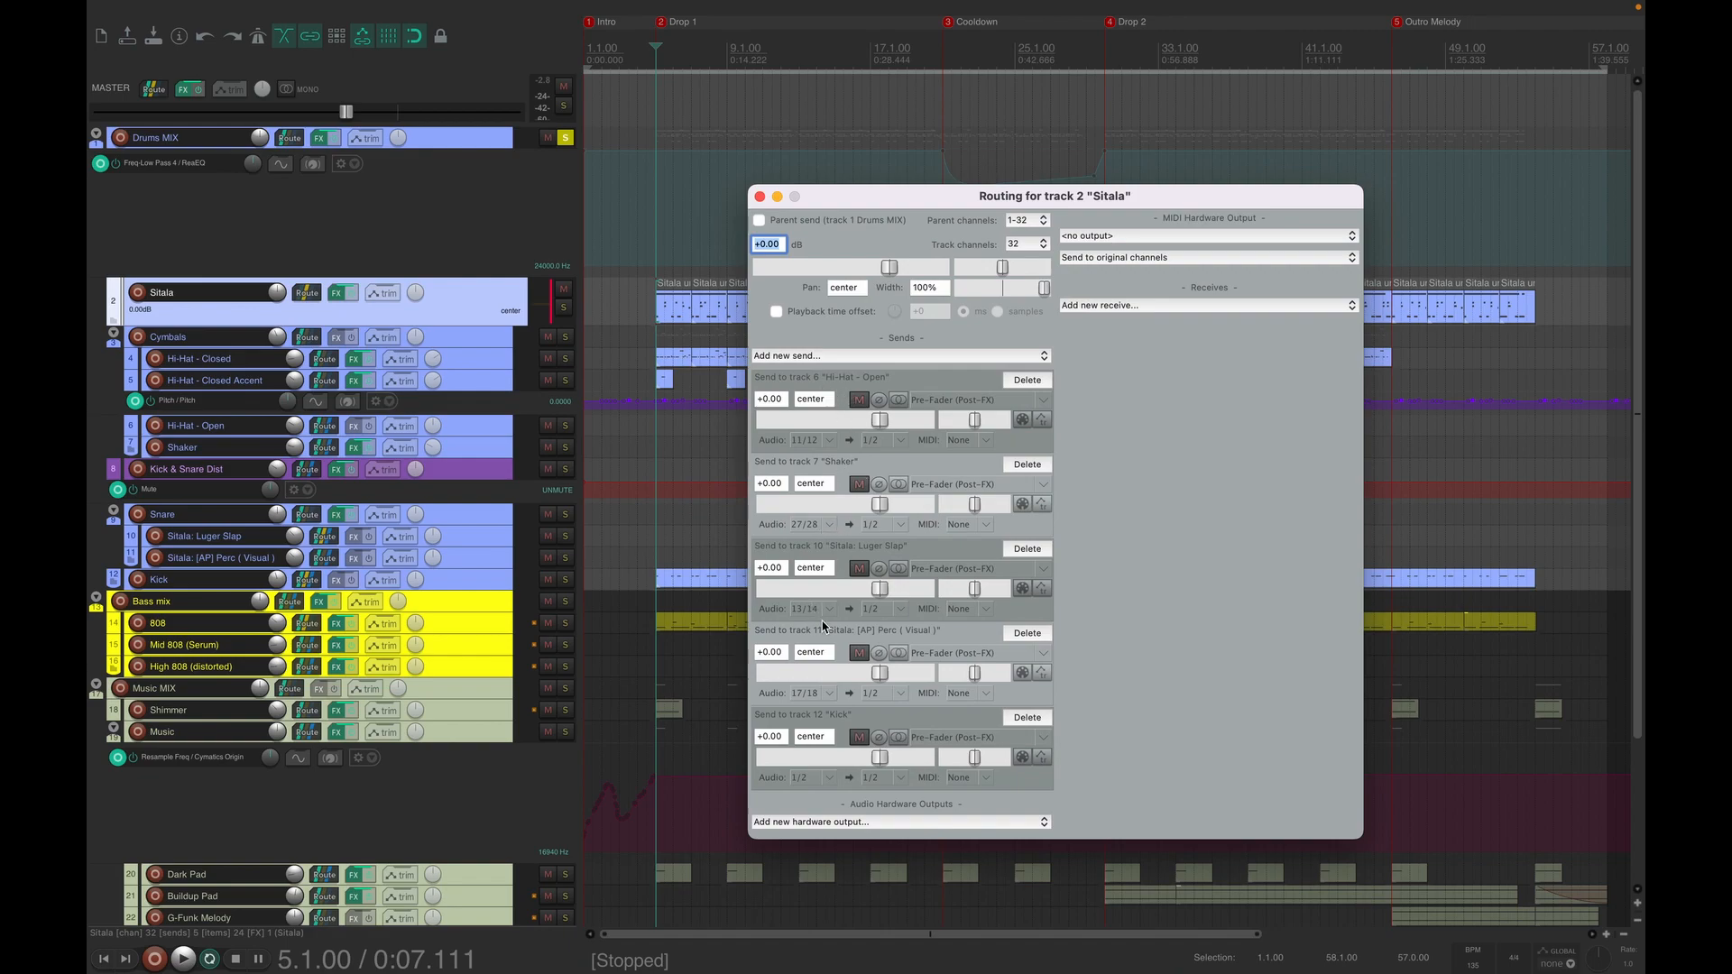
click(760, 197)
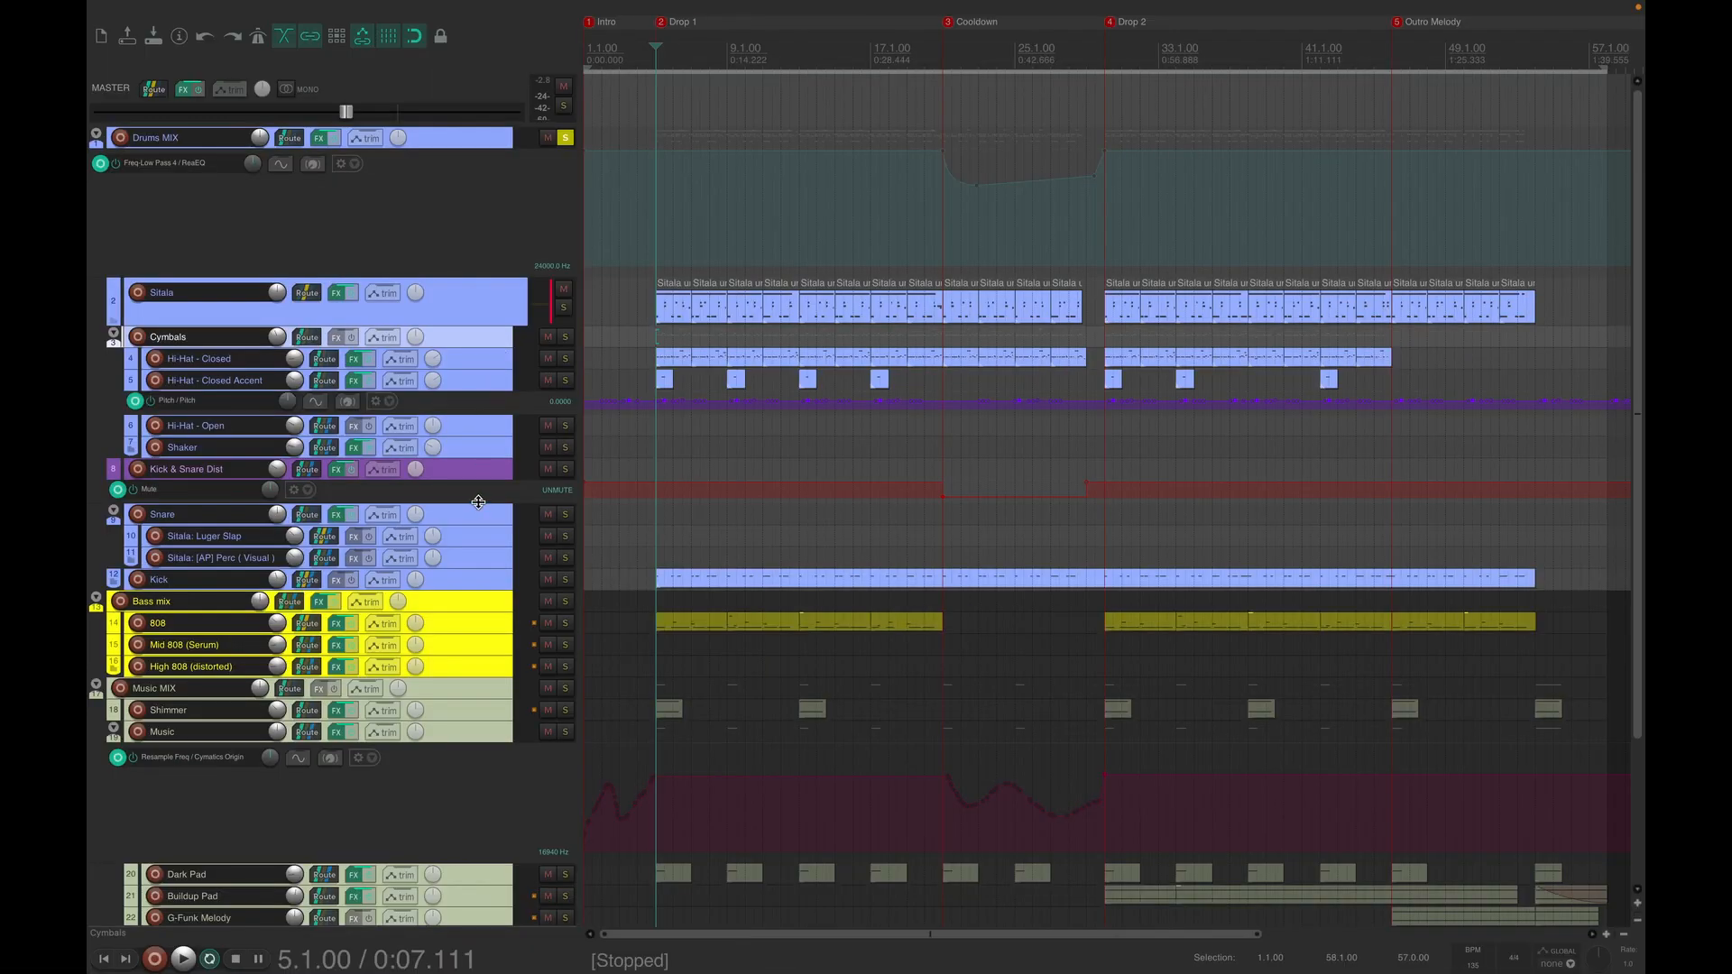
- Solo the Kick track and listen to it from the start of Drop 1
click(486, 580)
click(565, 579)
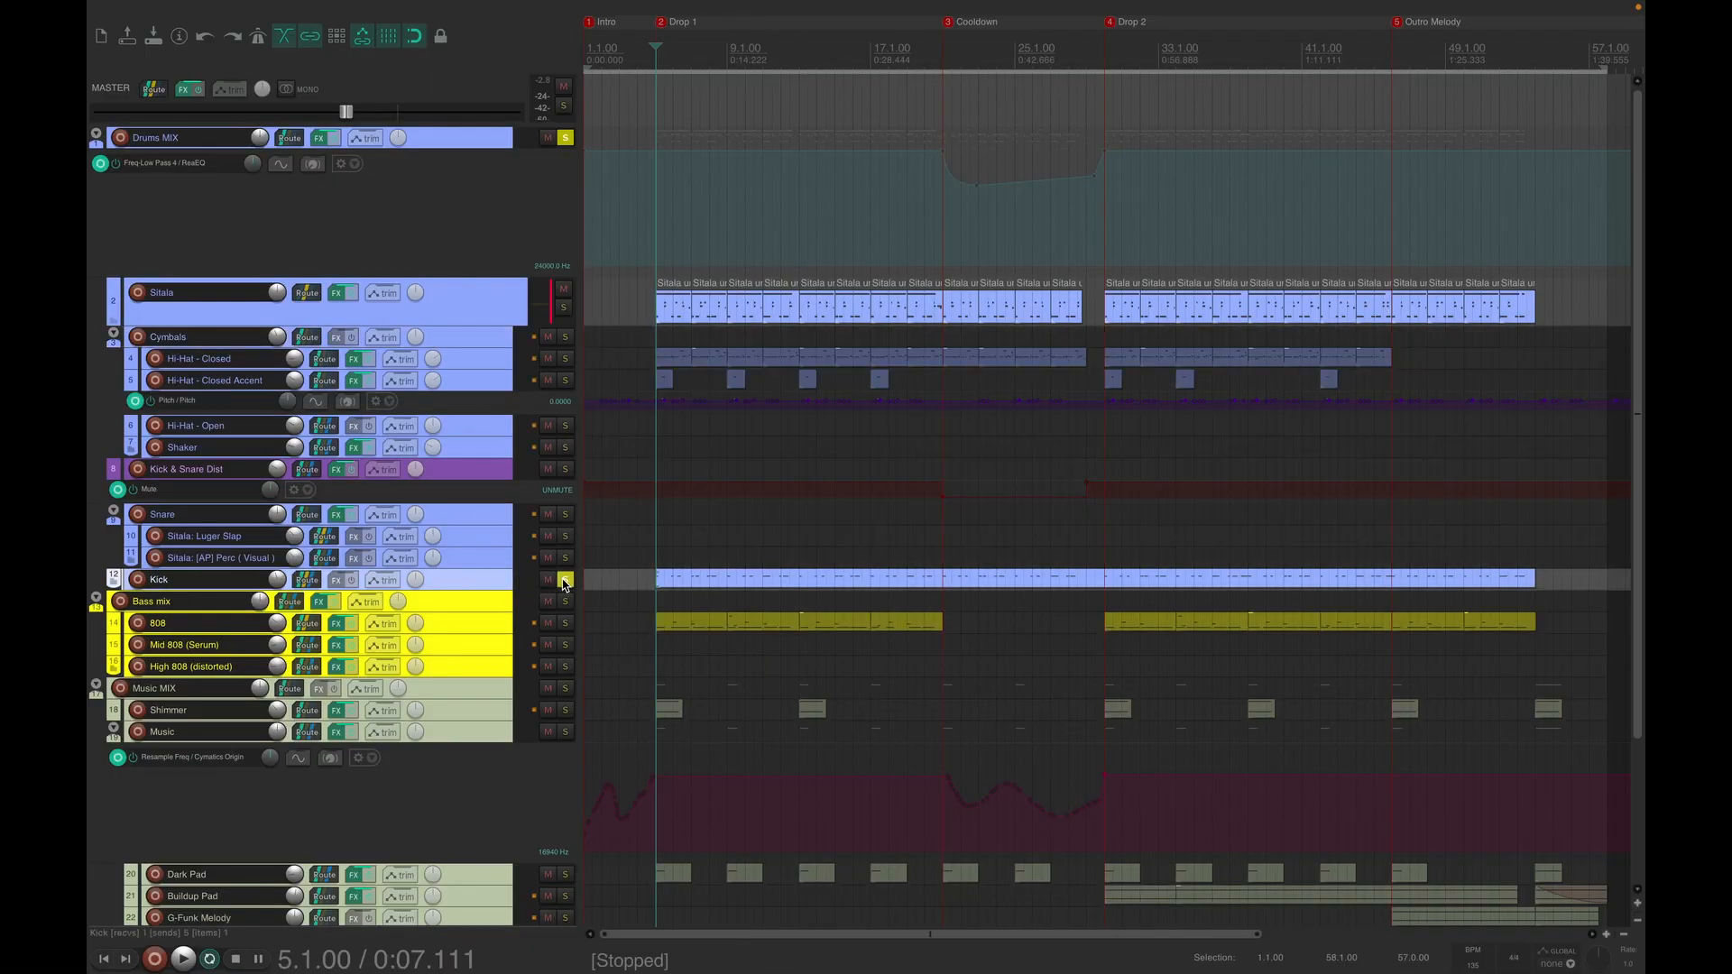
key(space)
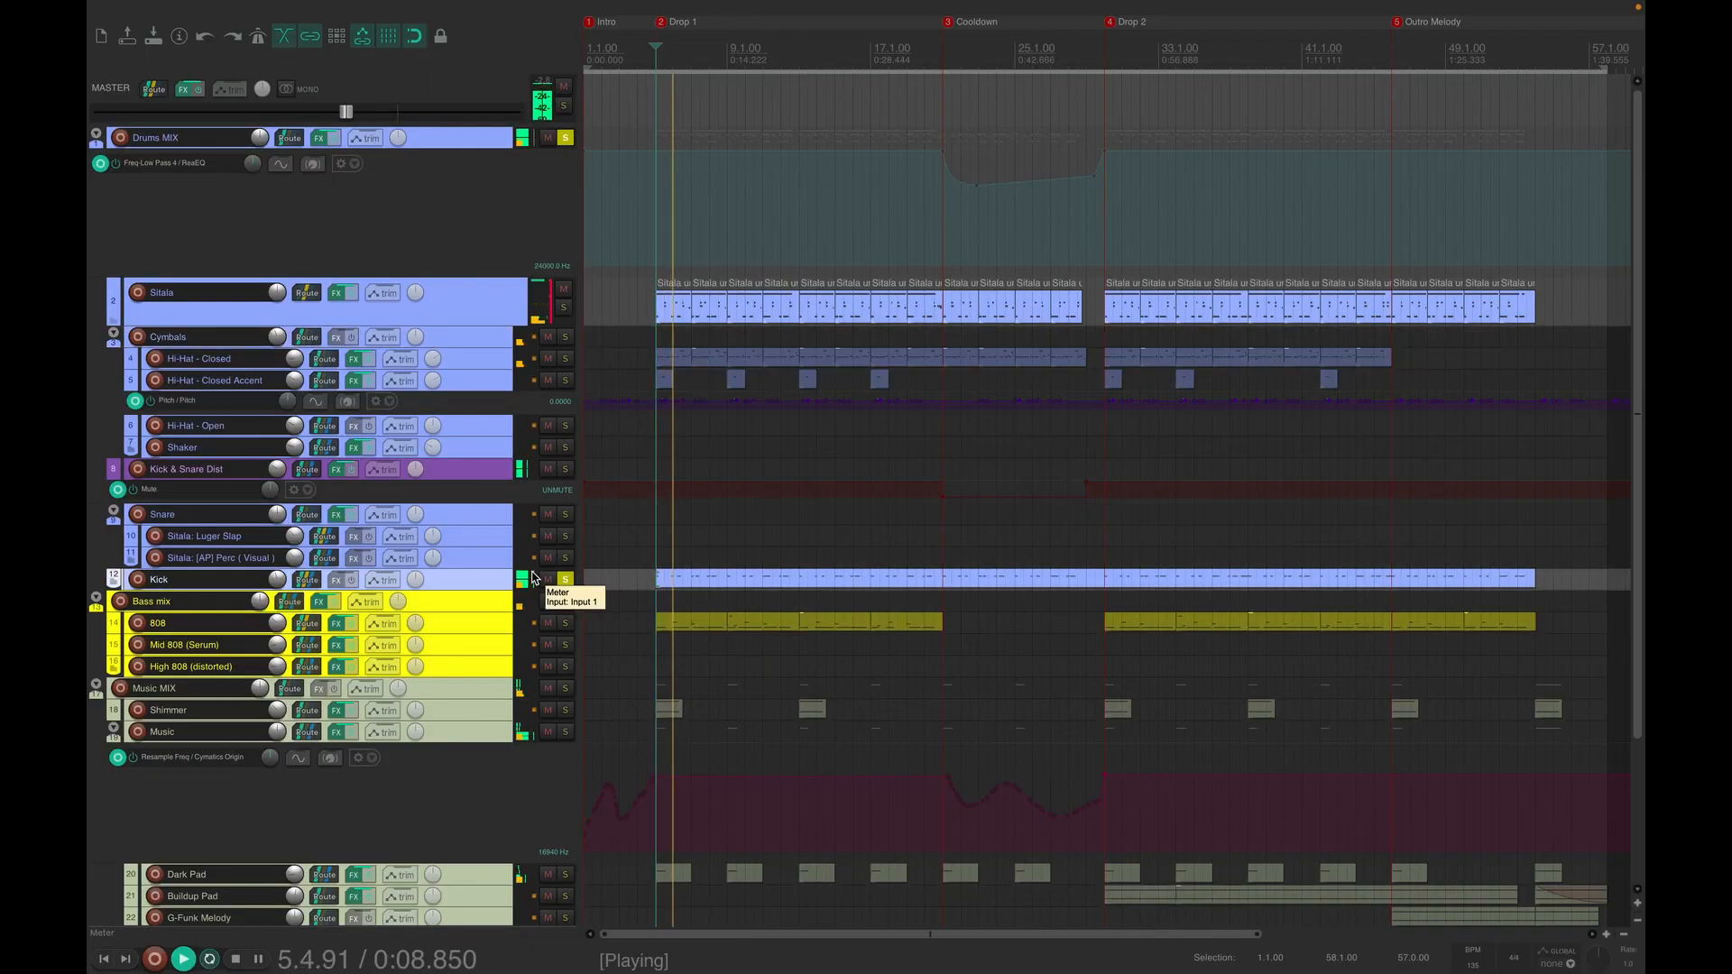
key(space)
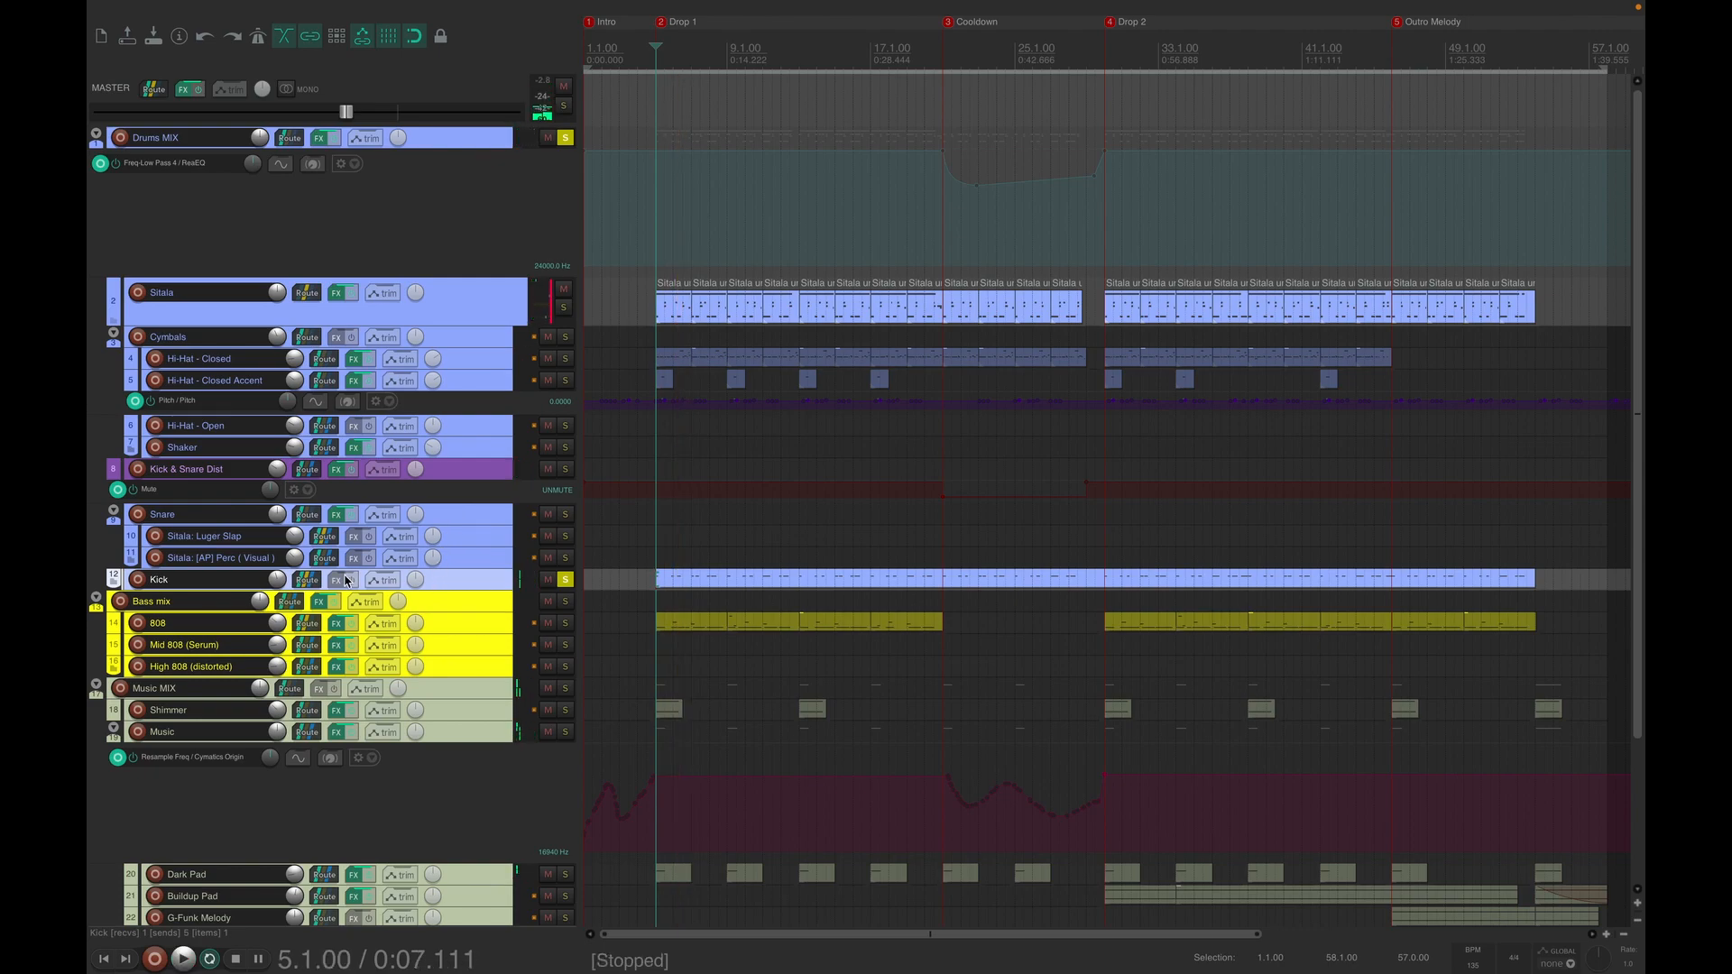
- Examine the Kick track's sends and the PEDALz and ReaEQ settings on the Kick & Snare Dist track
click(308, 581)
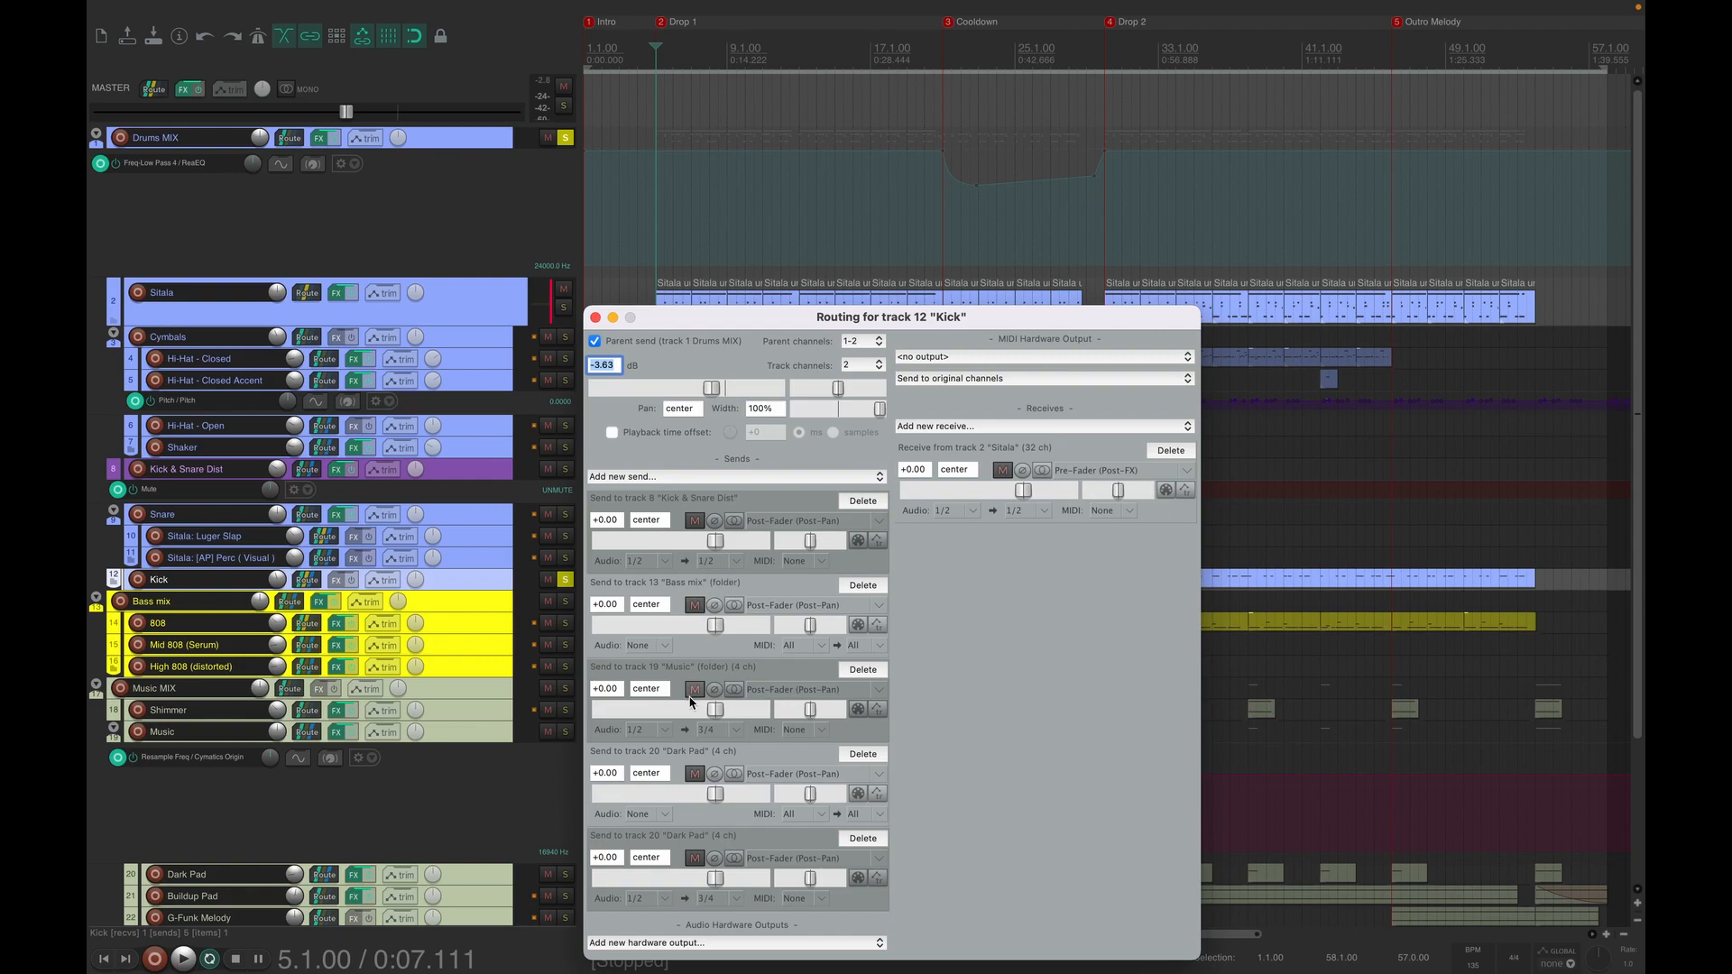
click(596, 317)
click(336, 470)
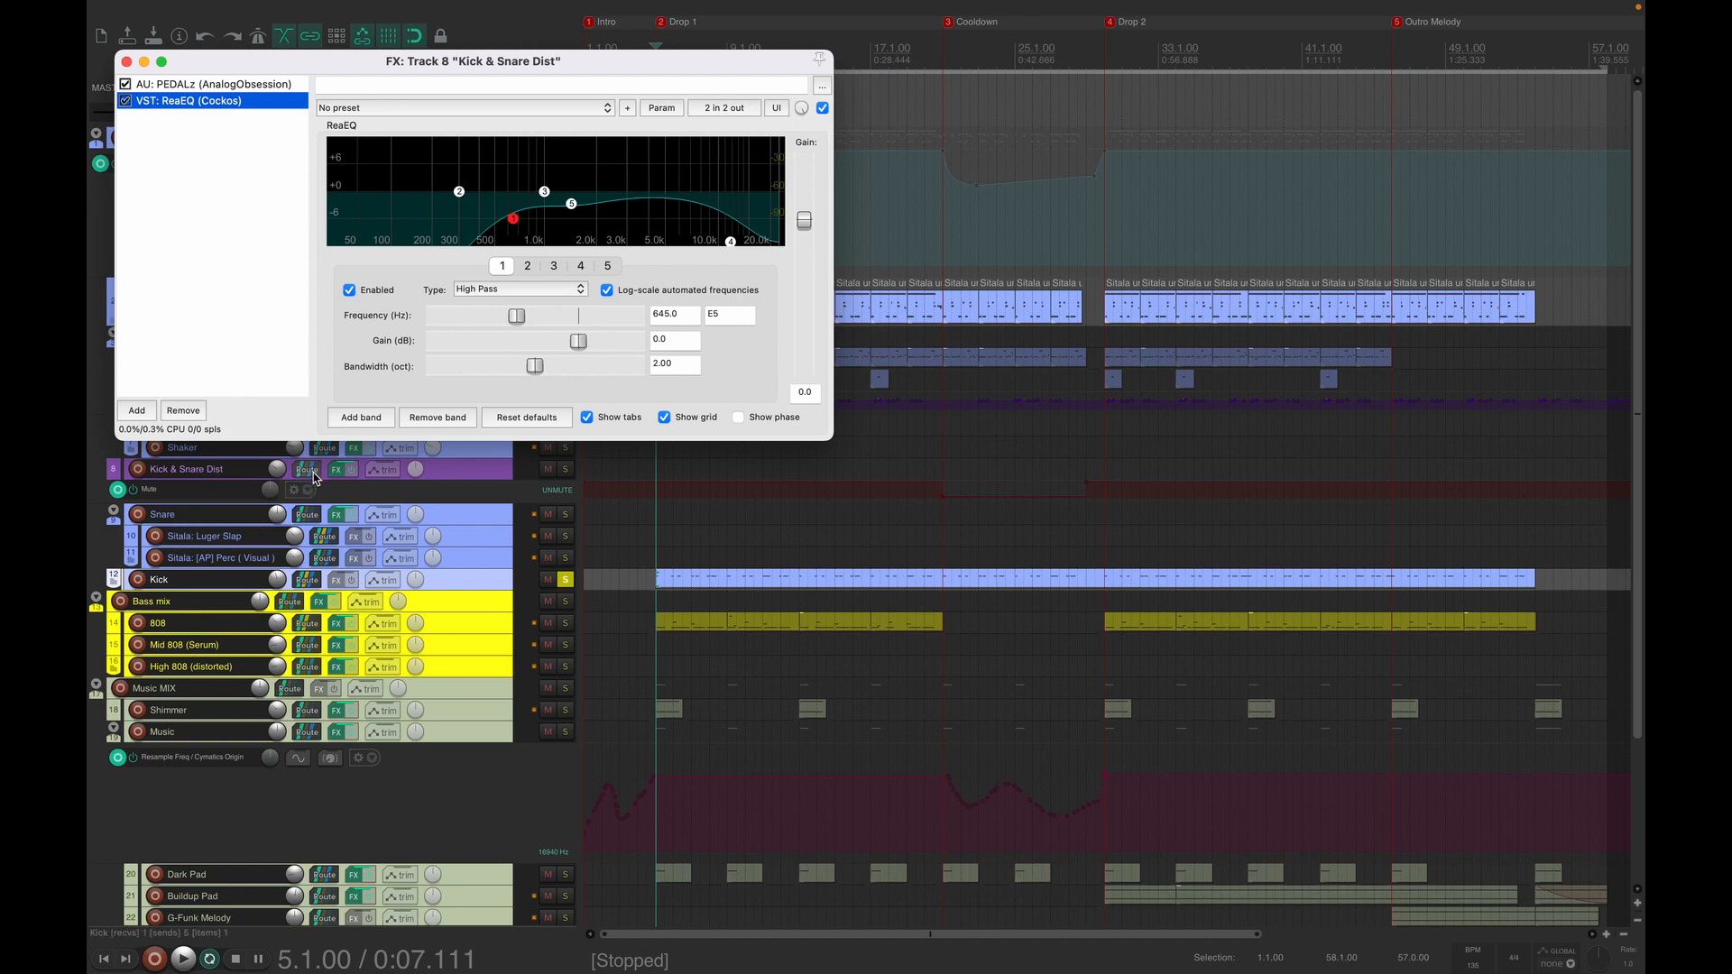
click(221, 86)
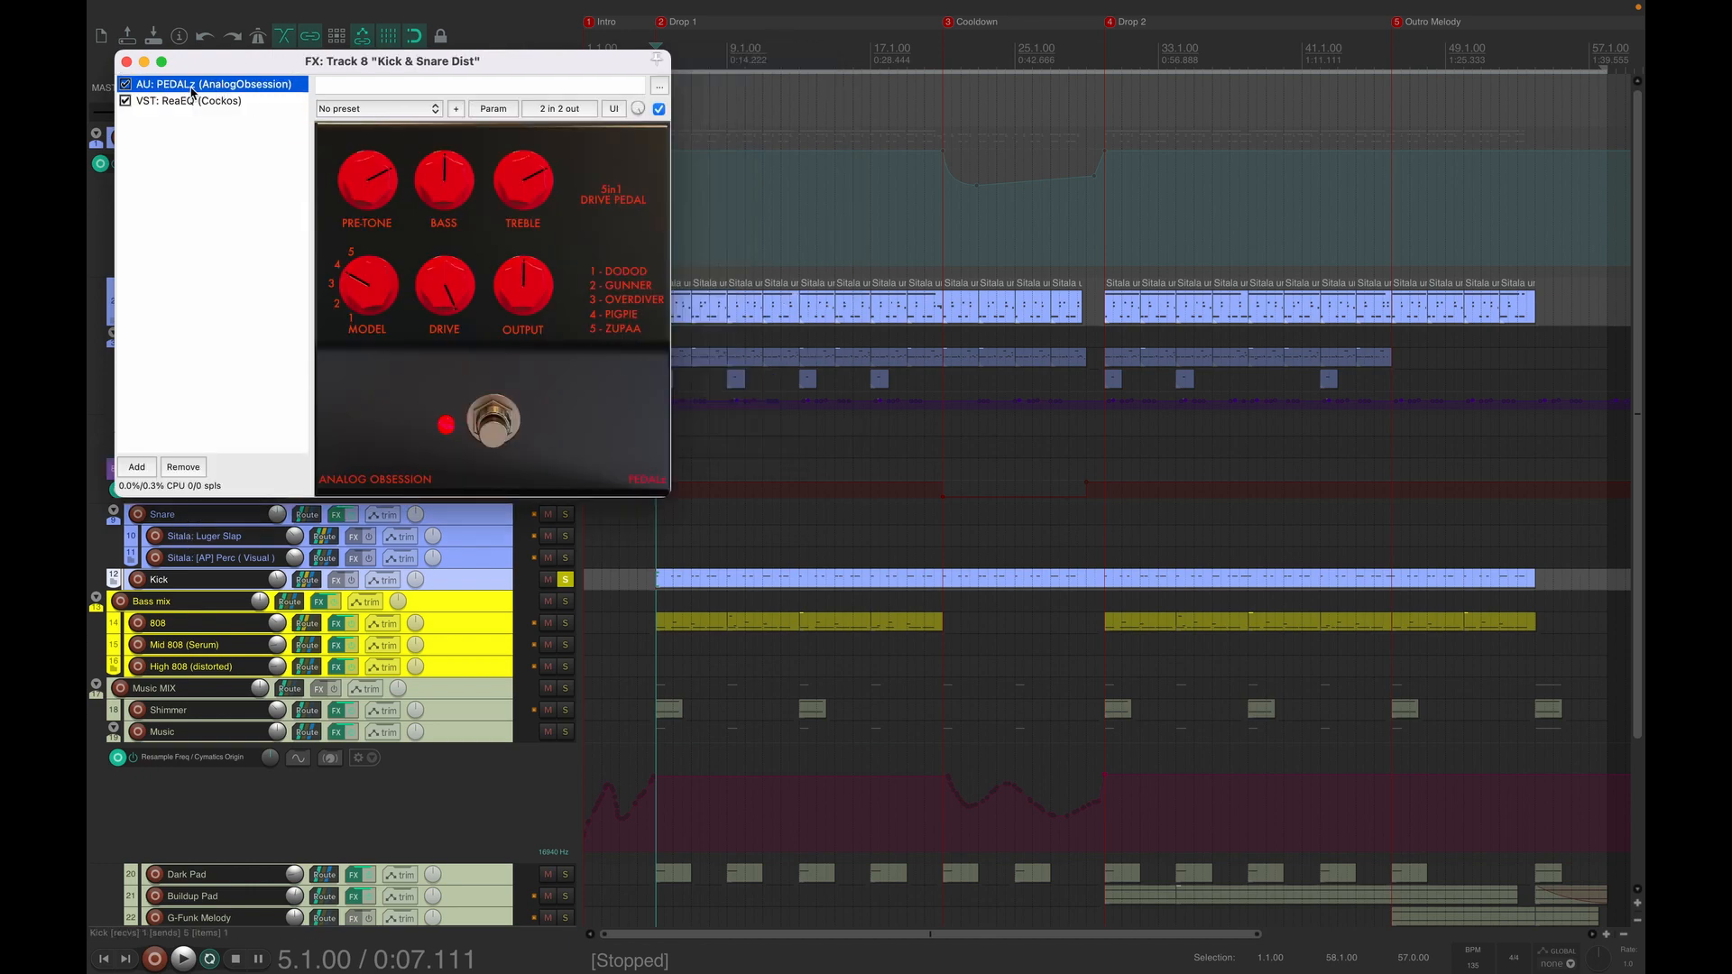
mouse_move(454, 309)
click(166, 101)
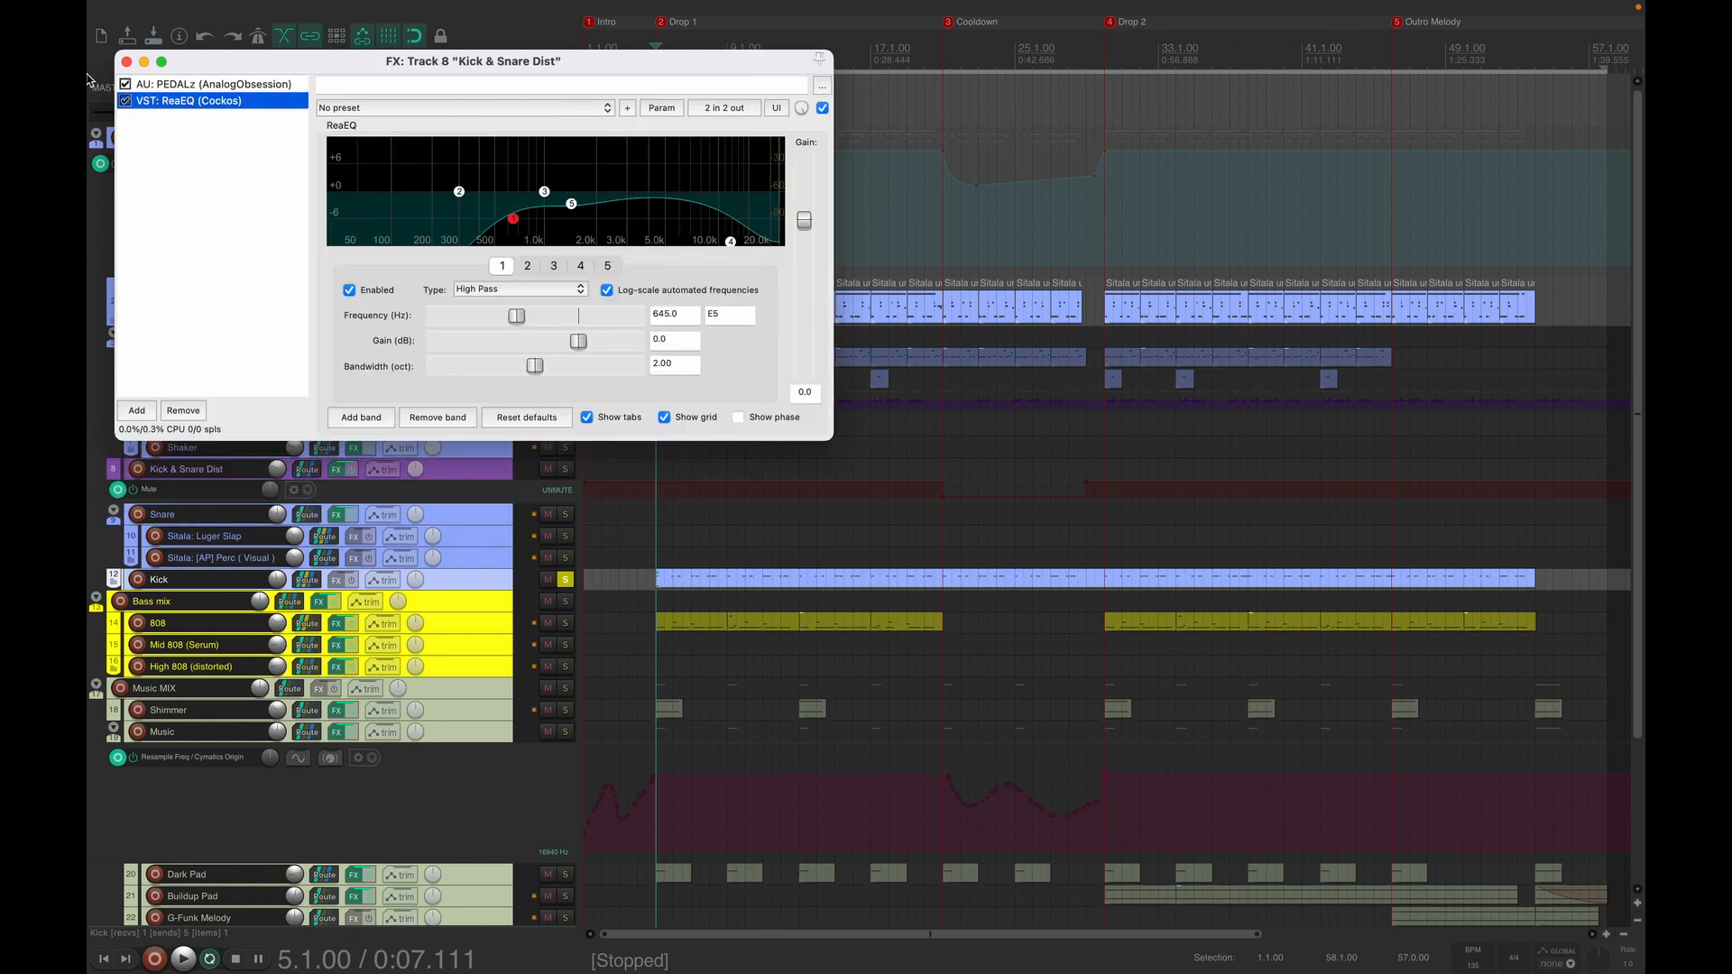
click(126, 61)
- Unsolo the Kick track, solo the Snare folder instead and listen to it from the start of Drop 1
click(565, 579)
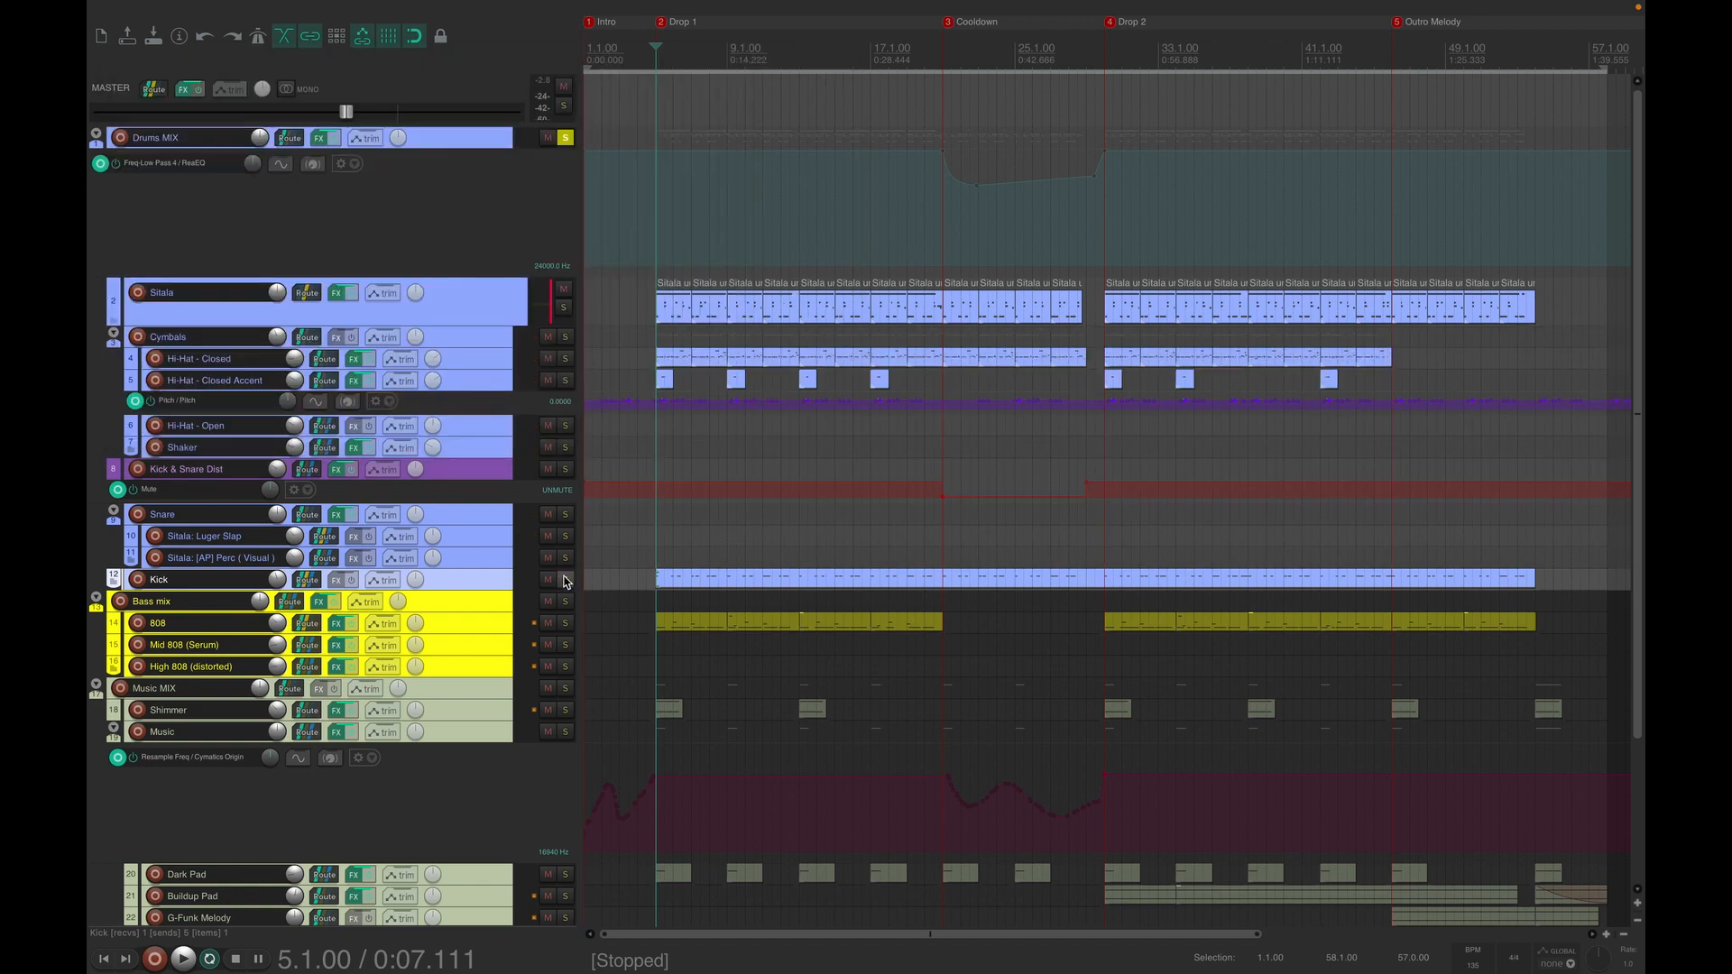
click(566, 515)
key(space)
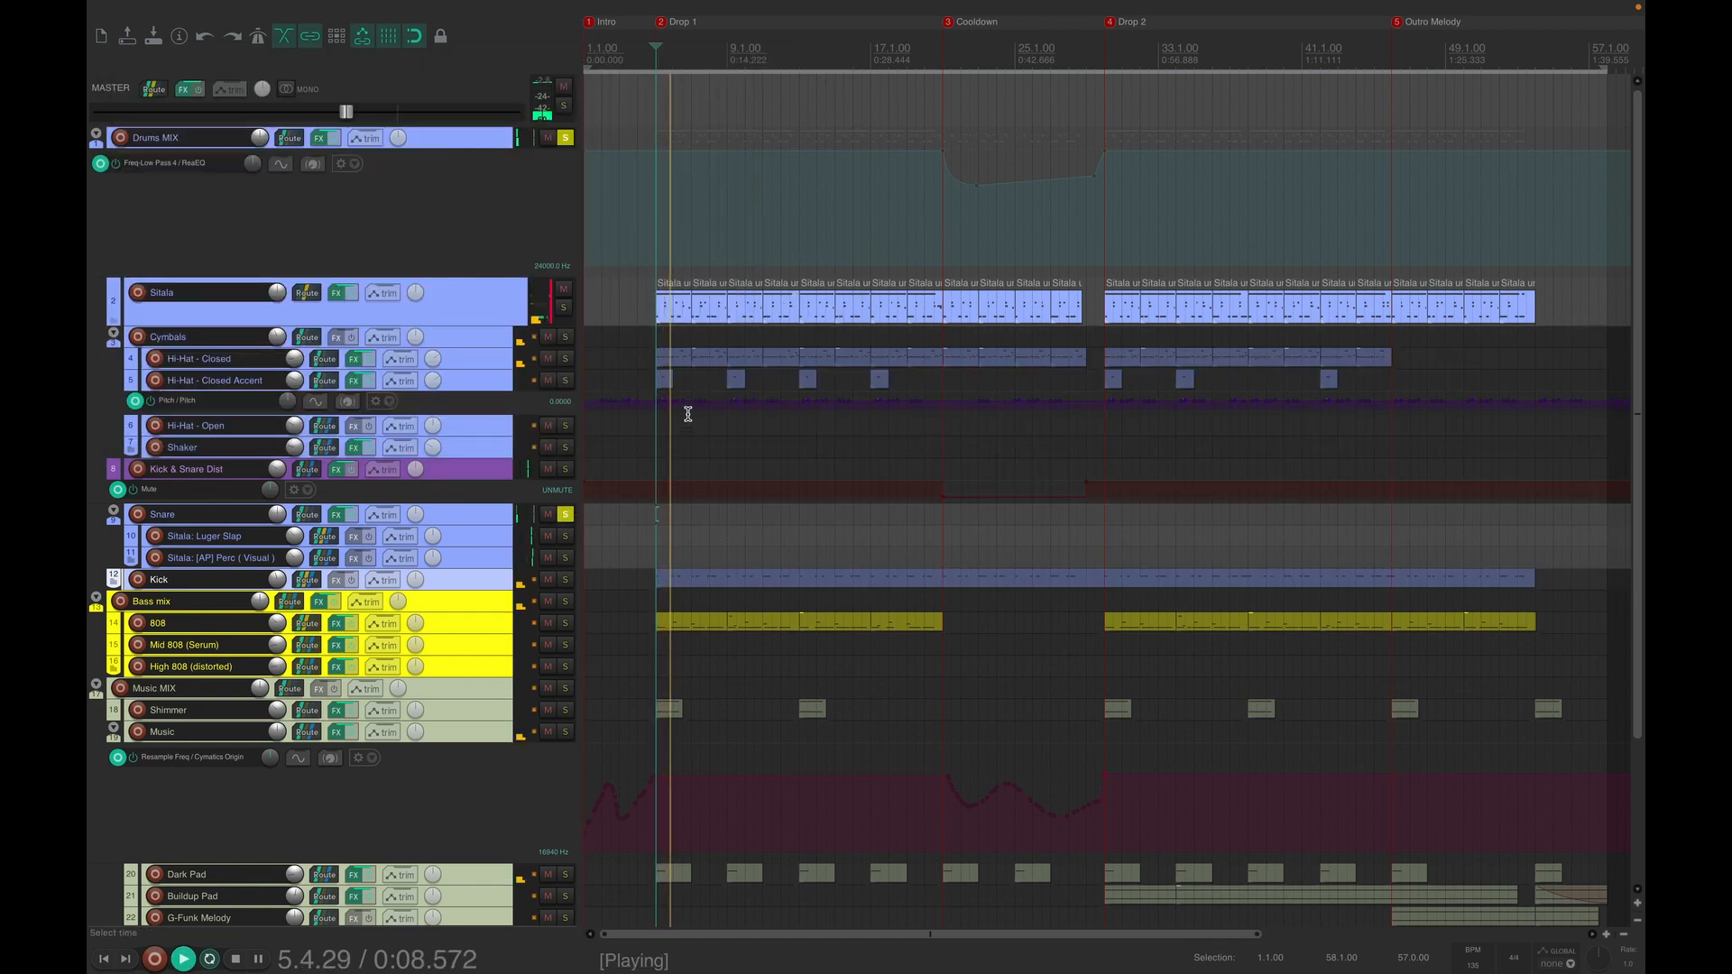
key(space)
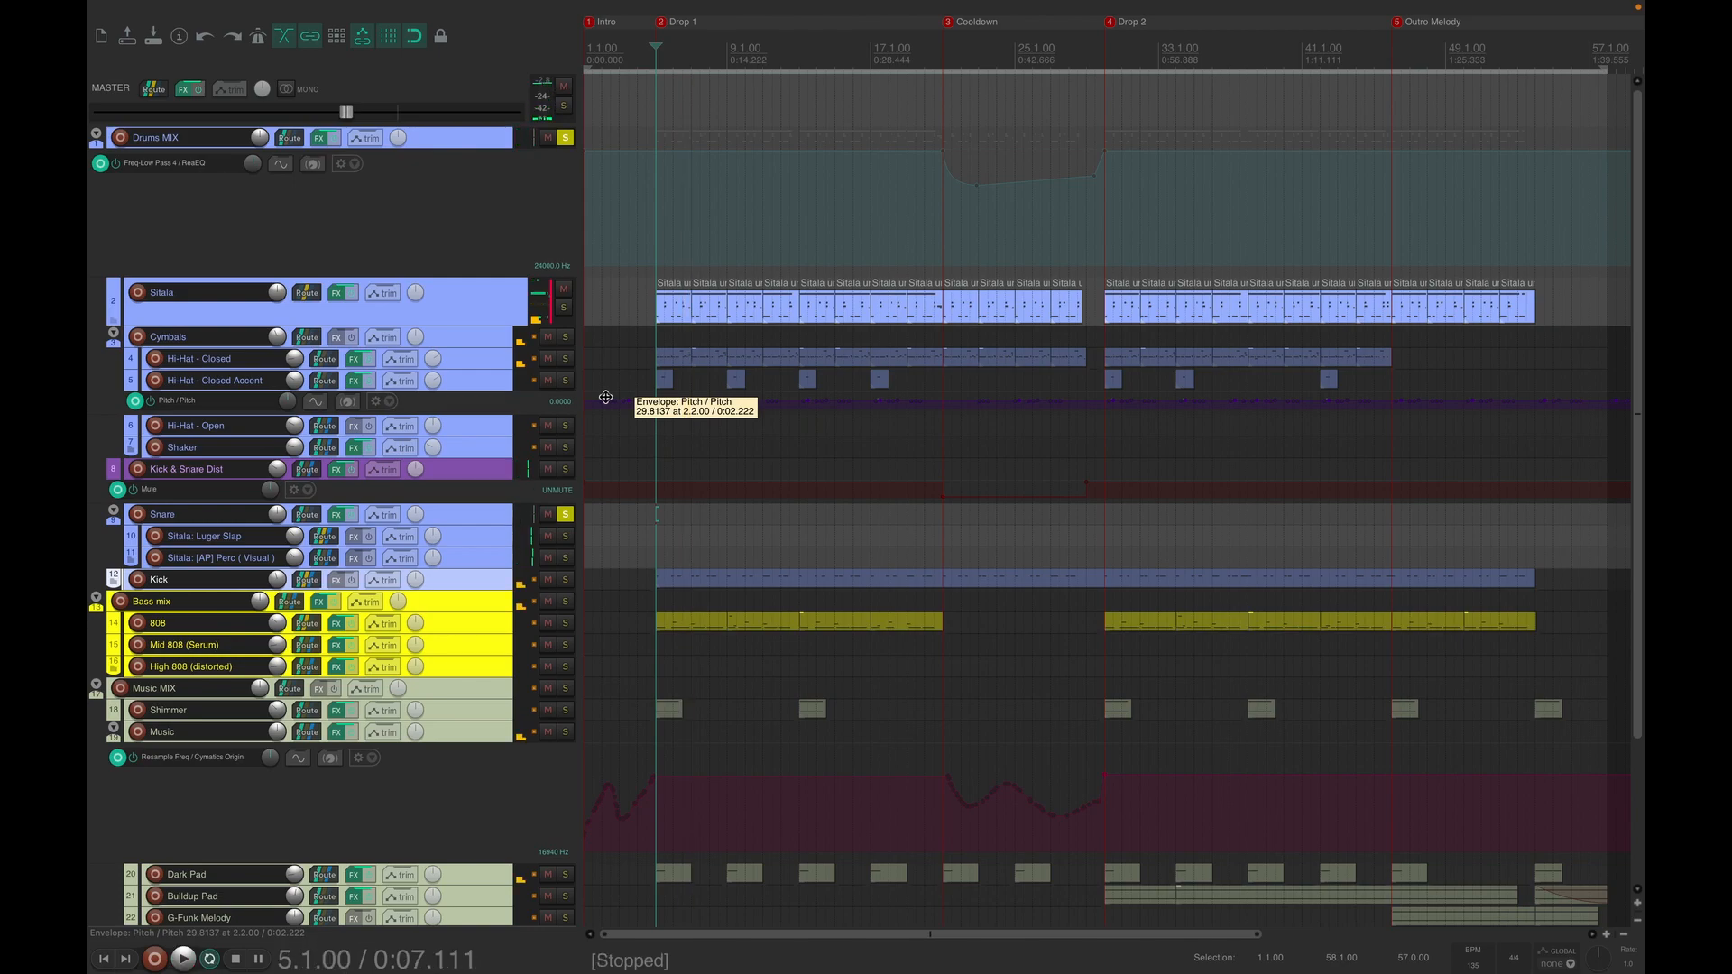
- Inspect the Luger Slap and [AP] Perc notes in the first Sitala MIDI item of Drop 1
double_click(677, 311)
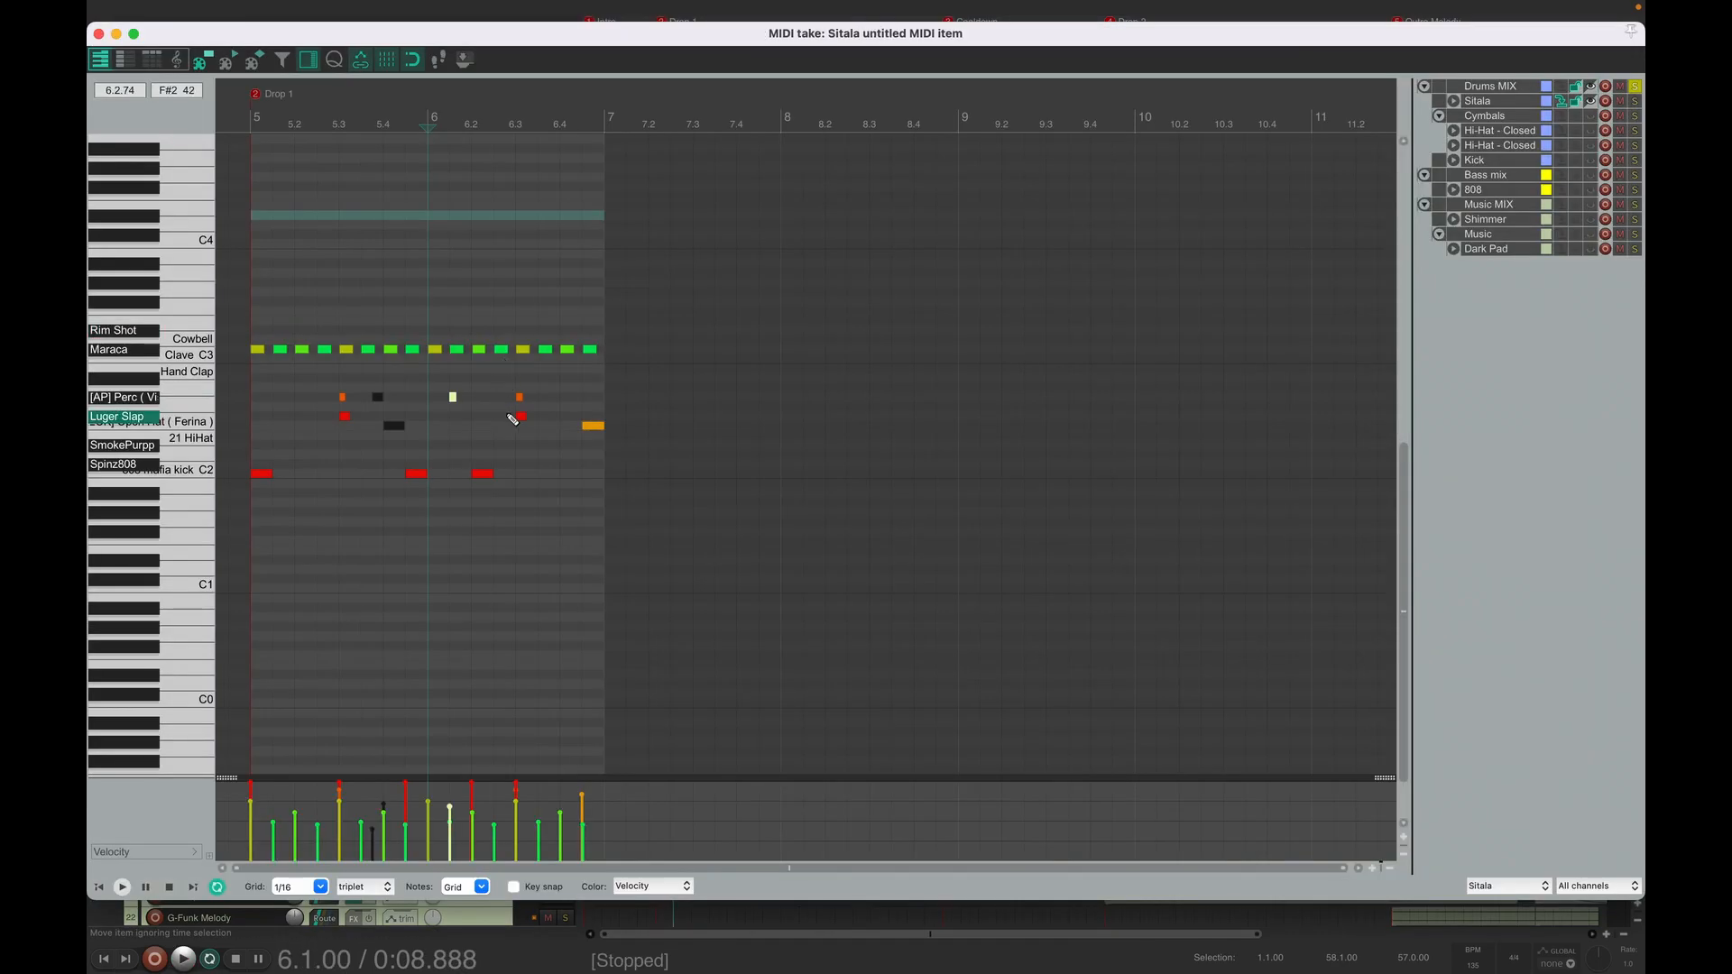
click(345, 417)
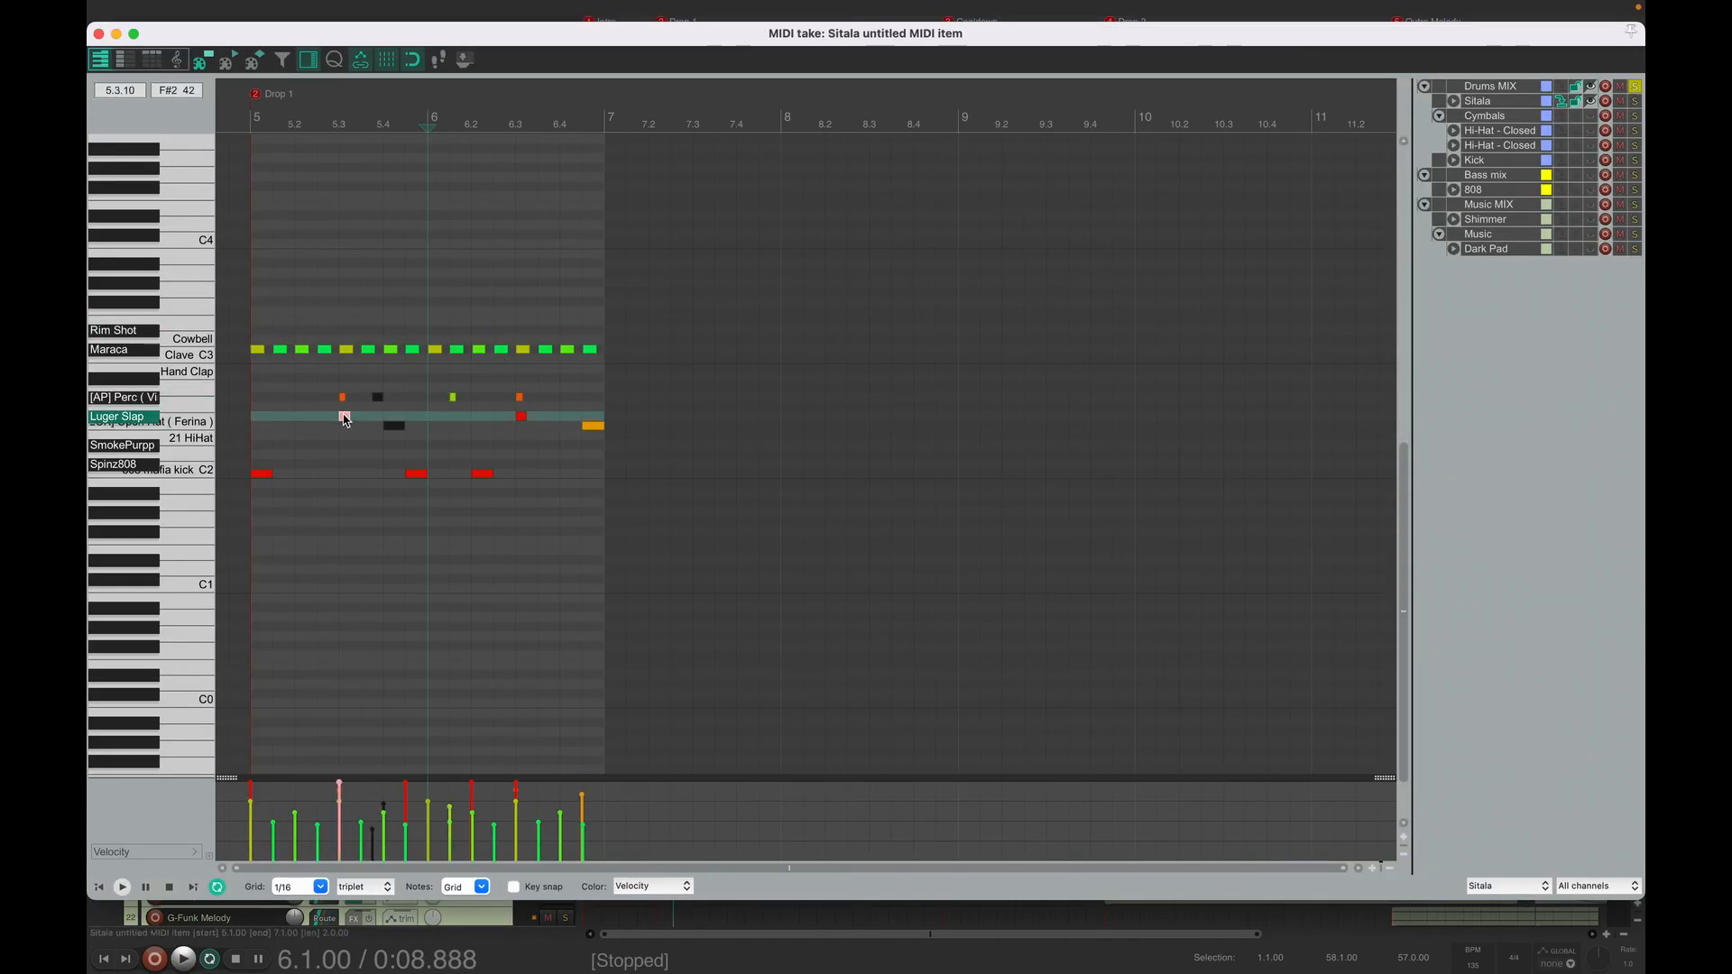
click(453, 398)
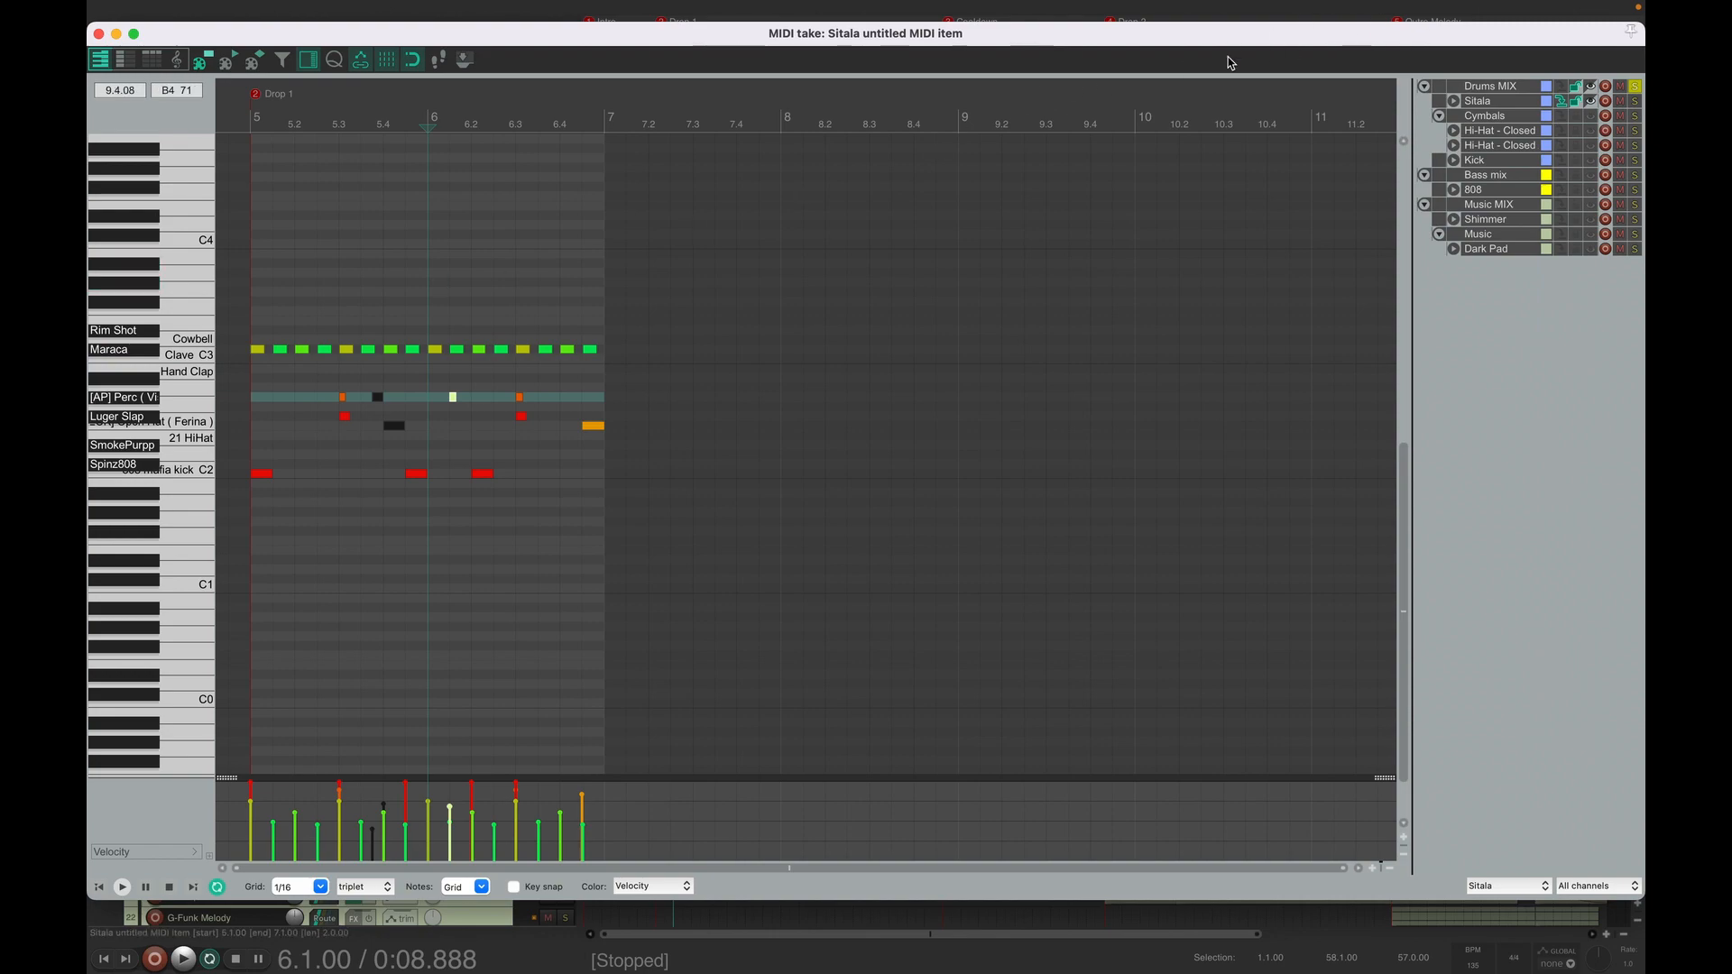
key(Escape)
- Examine the routing of the Sitala: Luger Slap track inside the Snare folder
click(476, 542)
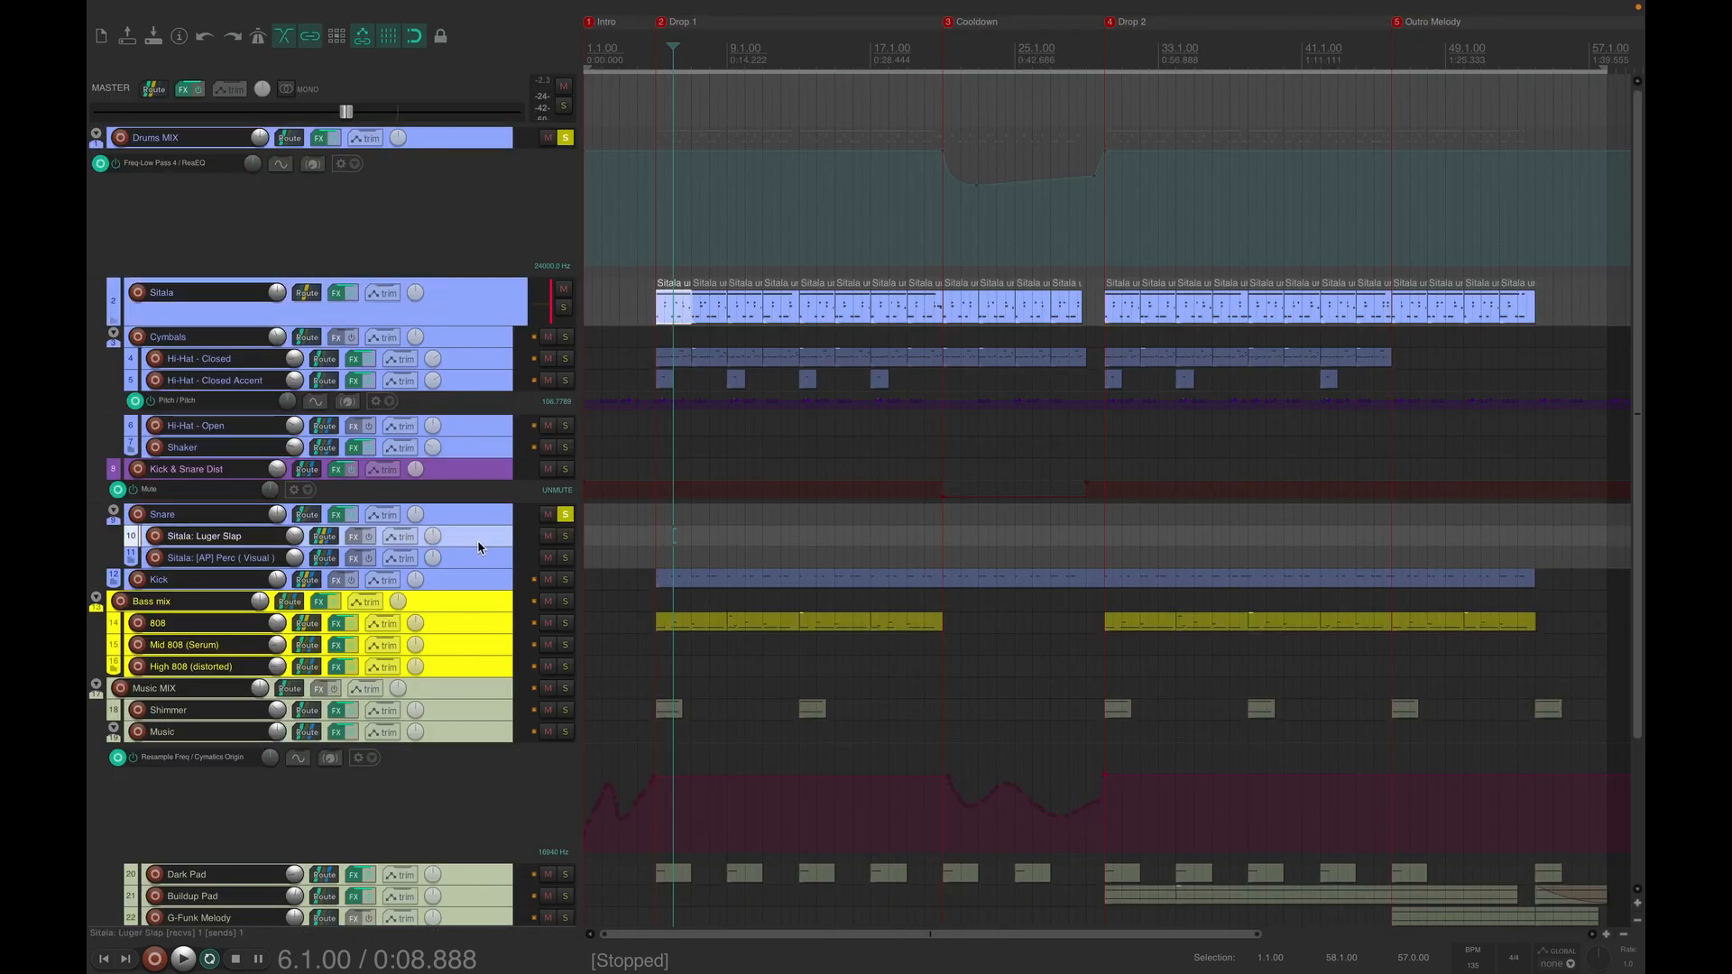
click(469, 517)
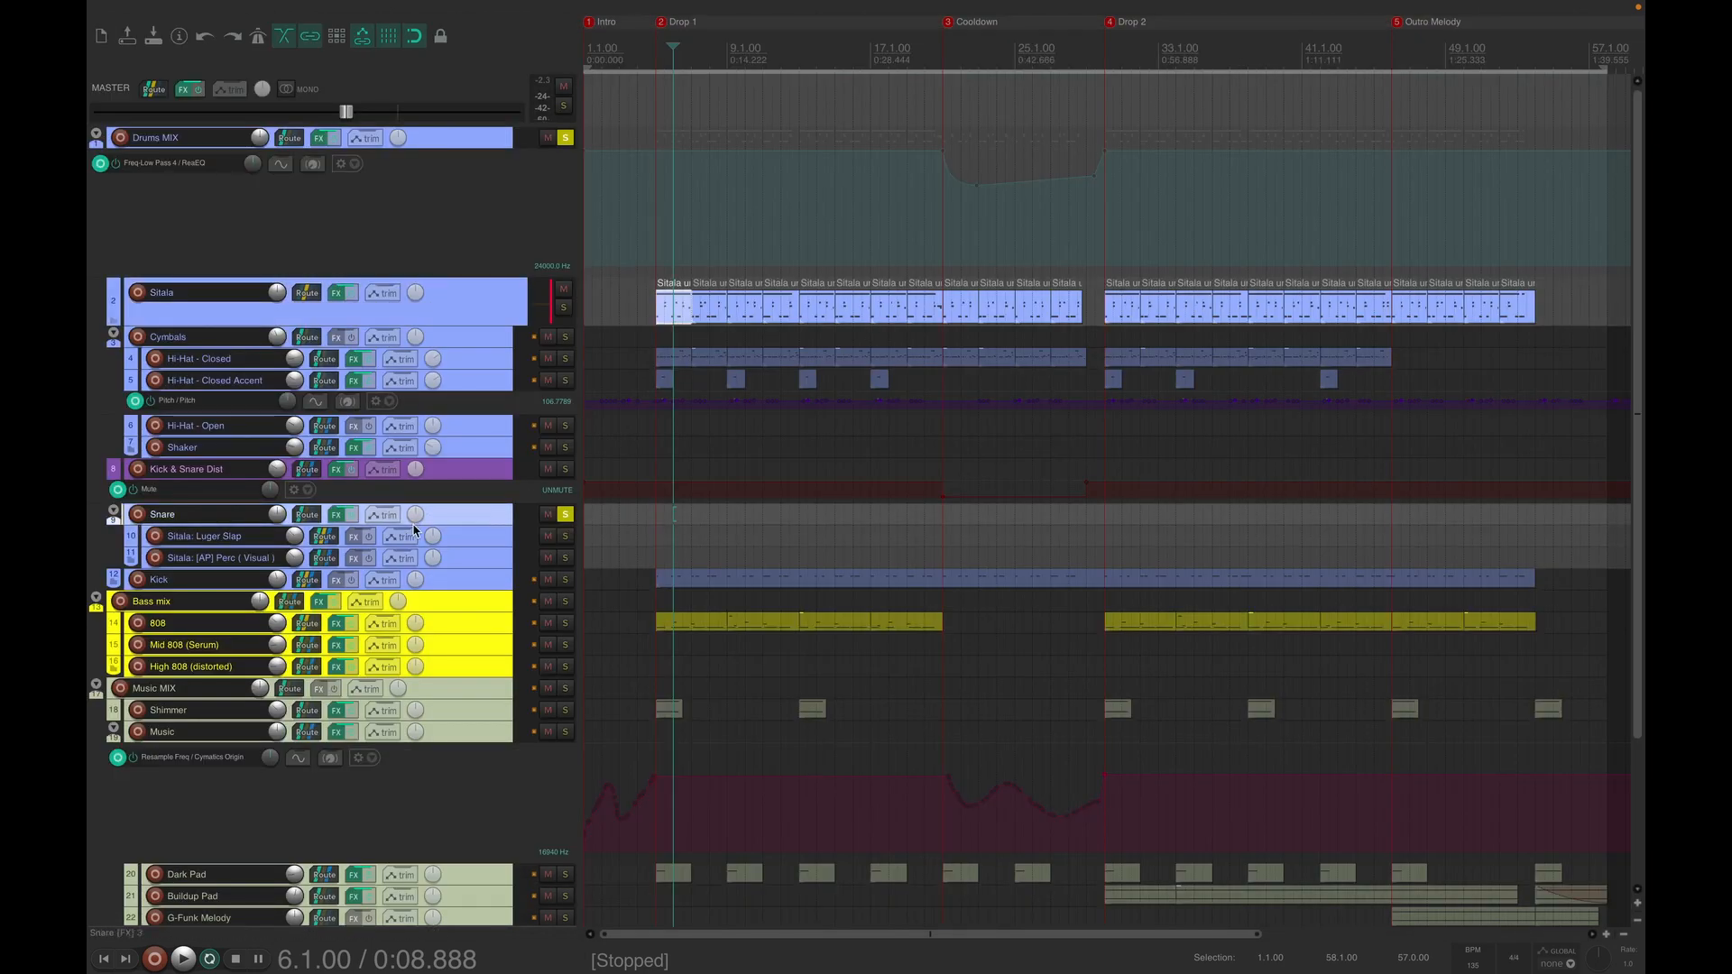
click(324, 538)
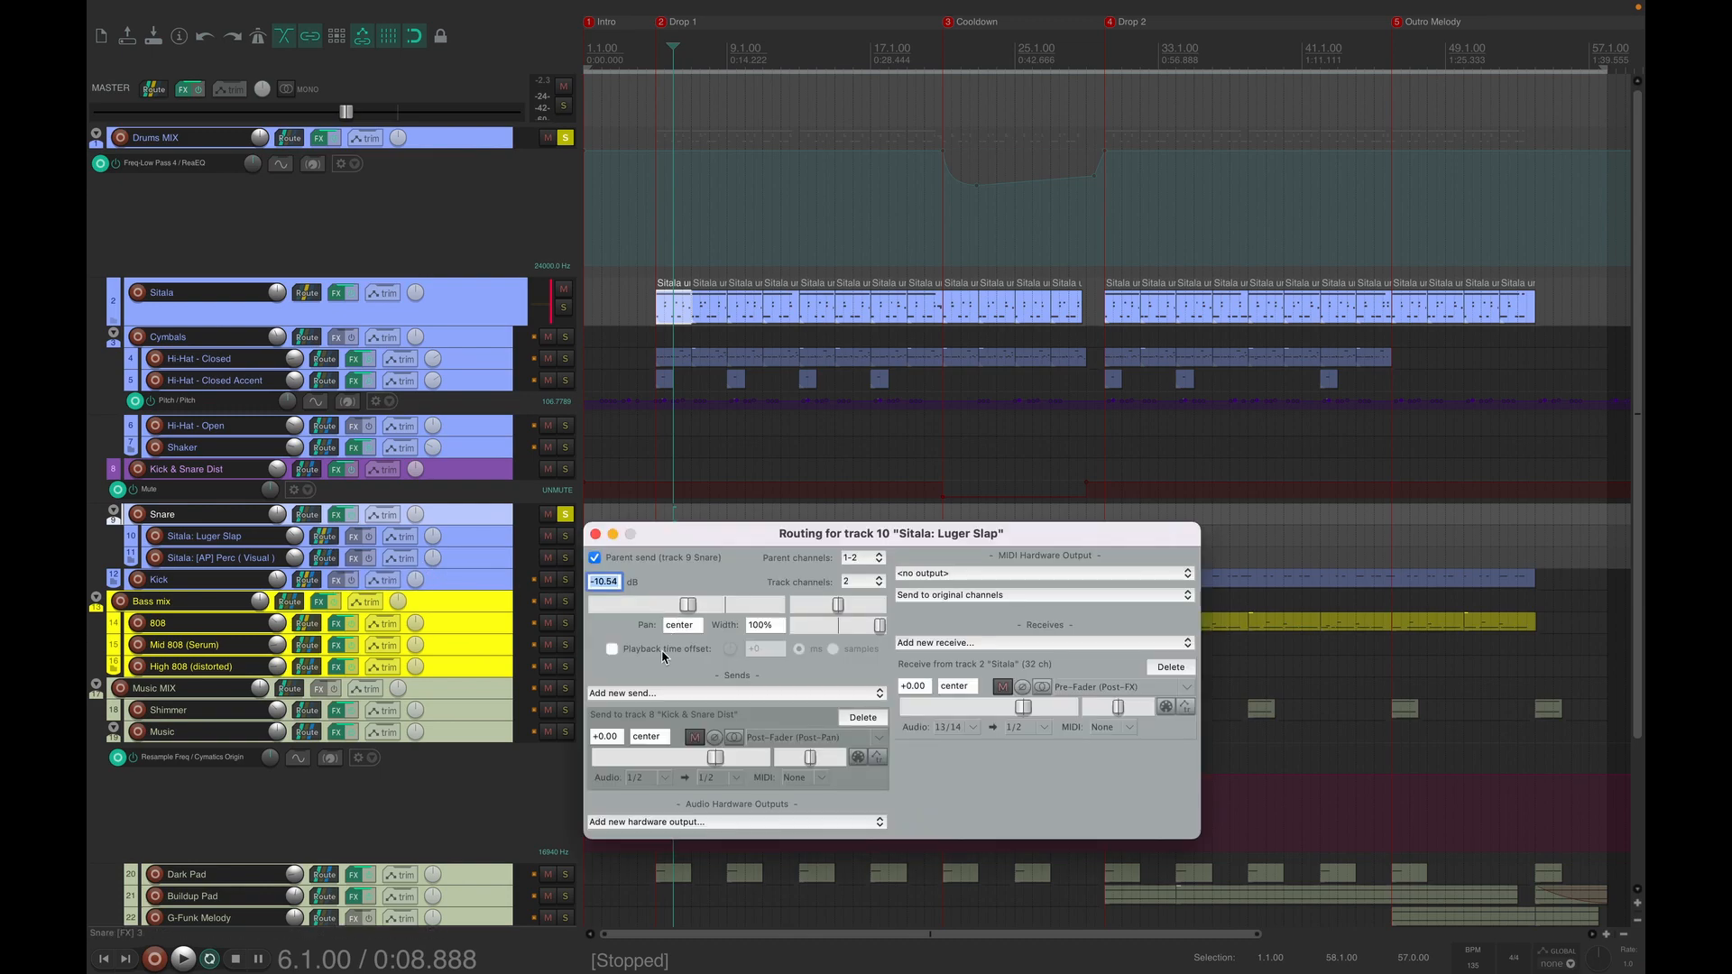
click(596, 534)
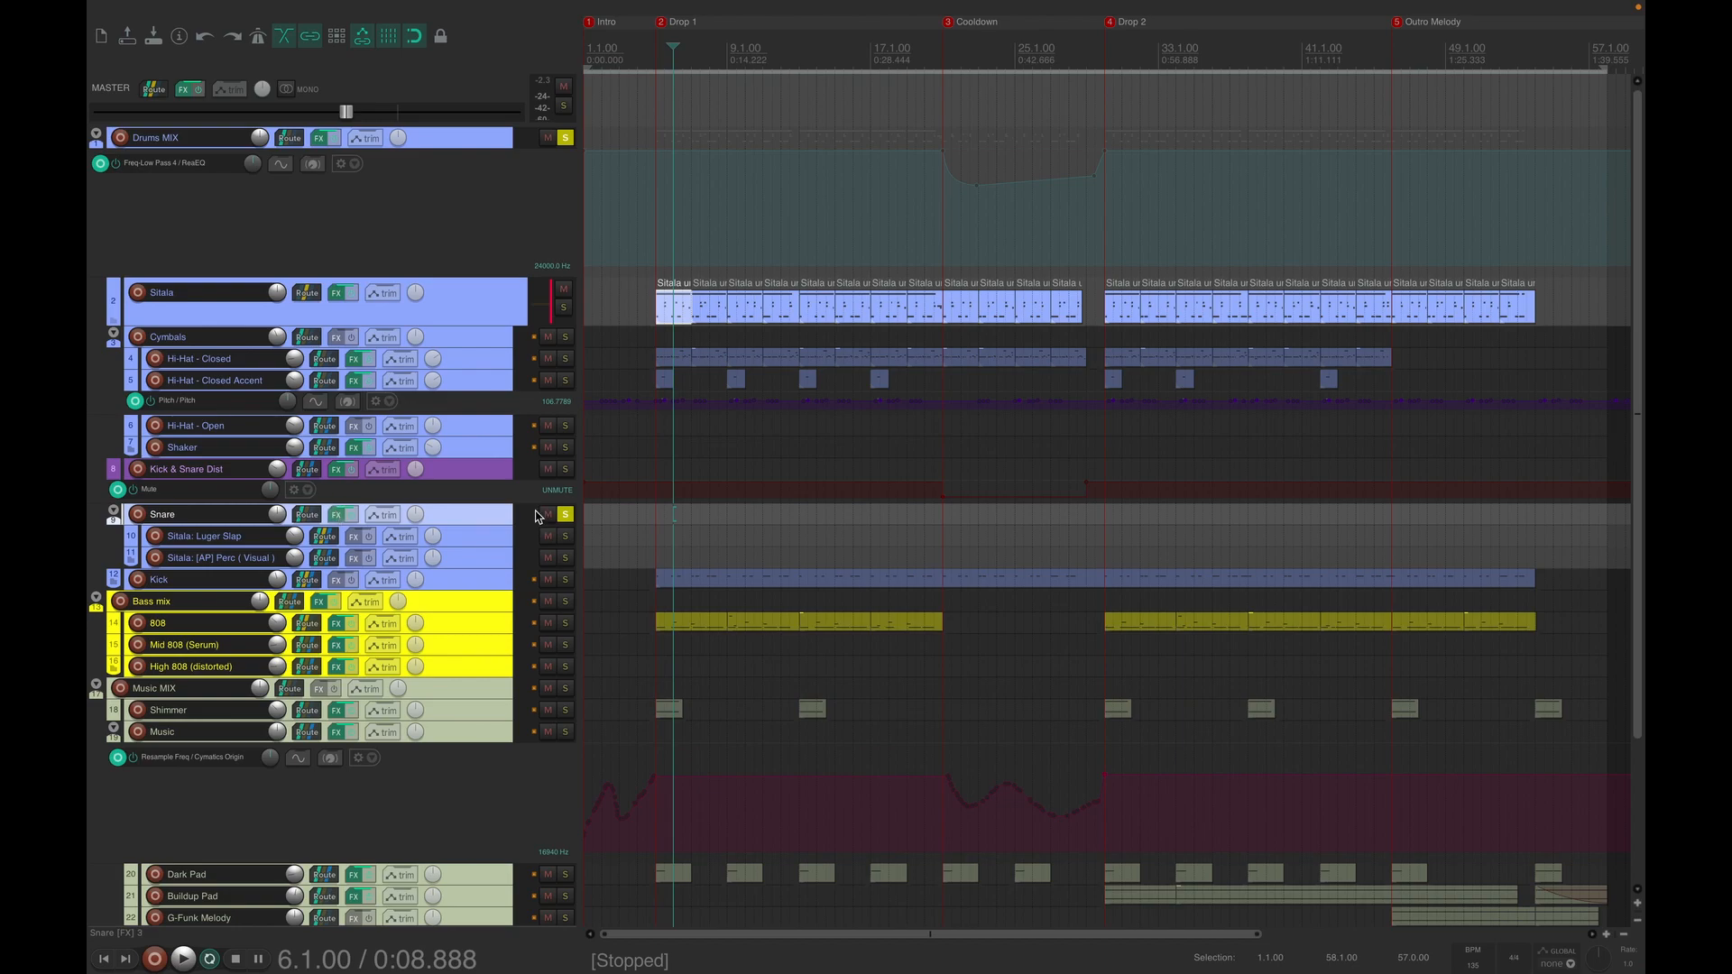
- Examine the ReaEQ, MCompressor and ReaVerb settings on the Snare folder, playing the snare to watch the compressor's gain reduction
click(185, 84)
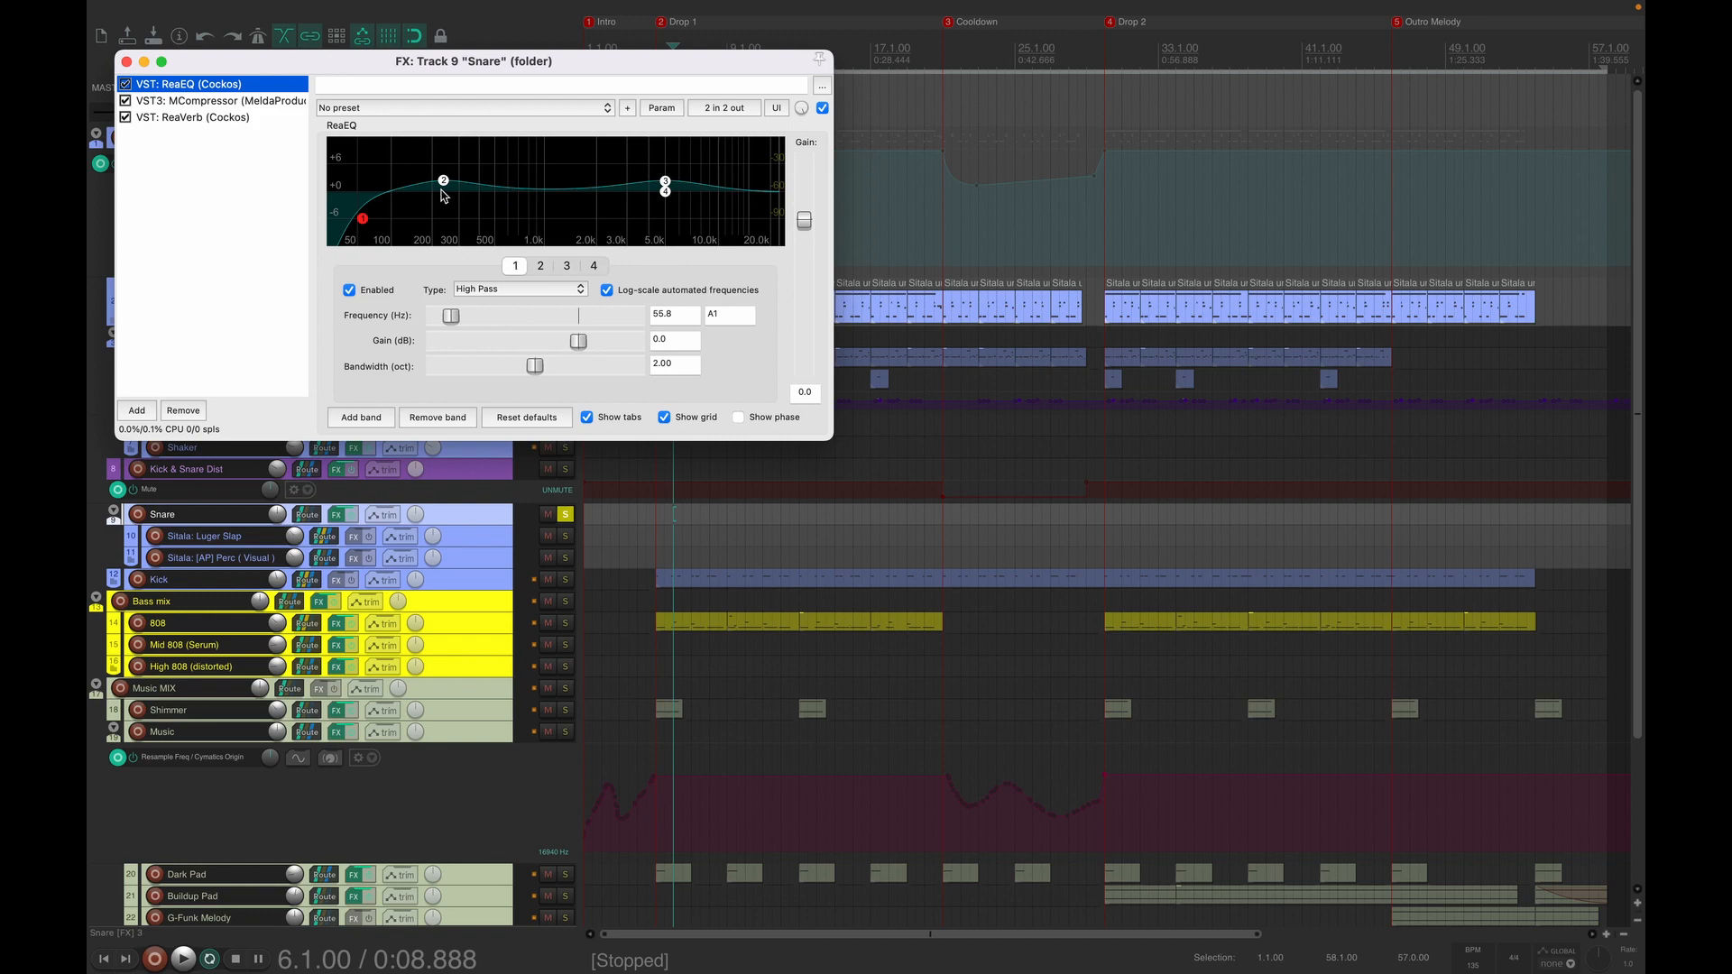
mouse_move(443, 182)
mouse_move(666, 180)
click(172, 106)
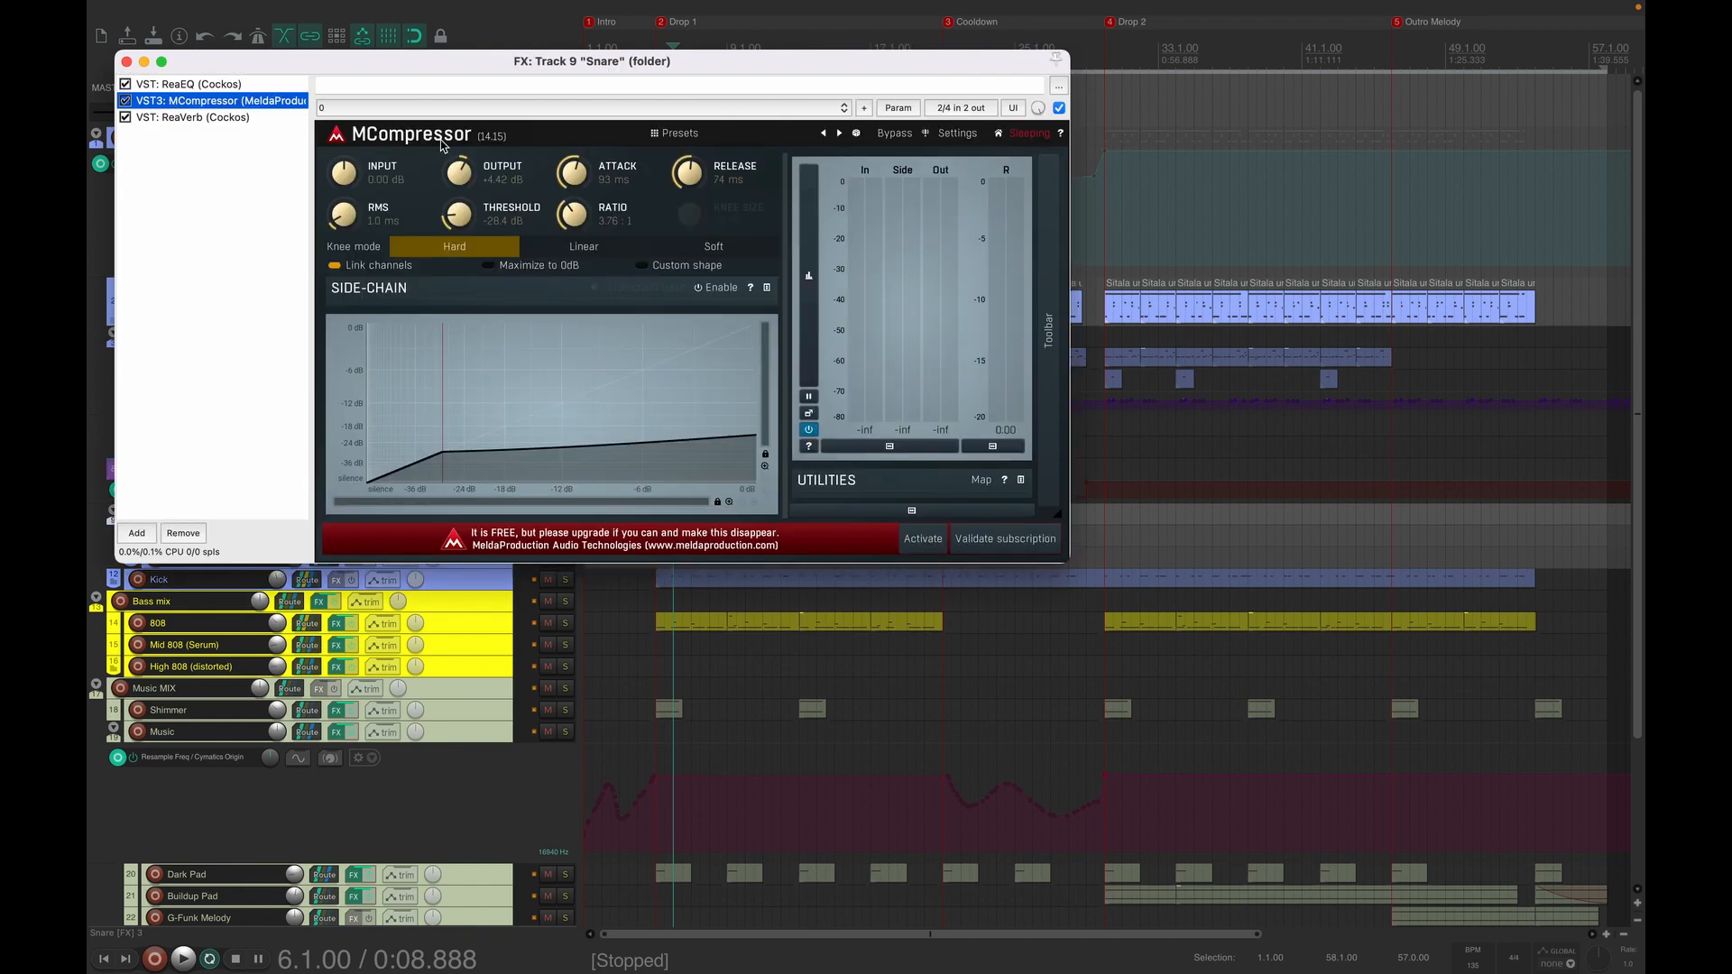
key(space)
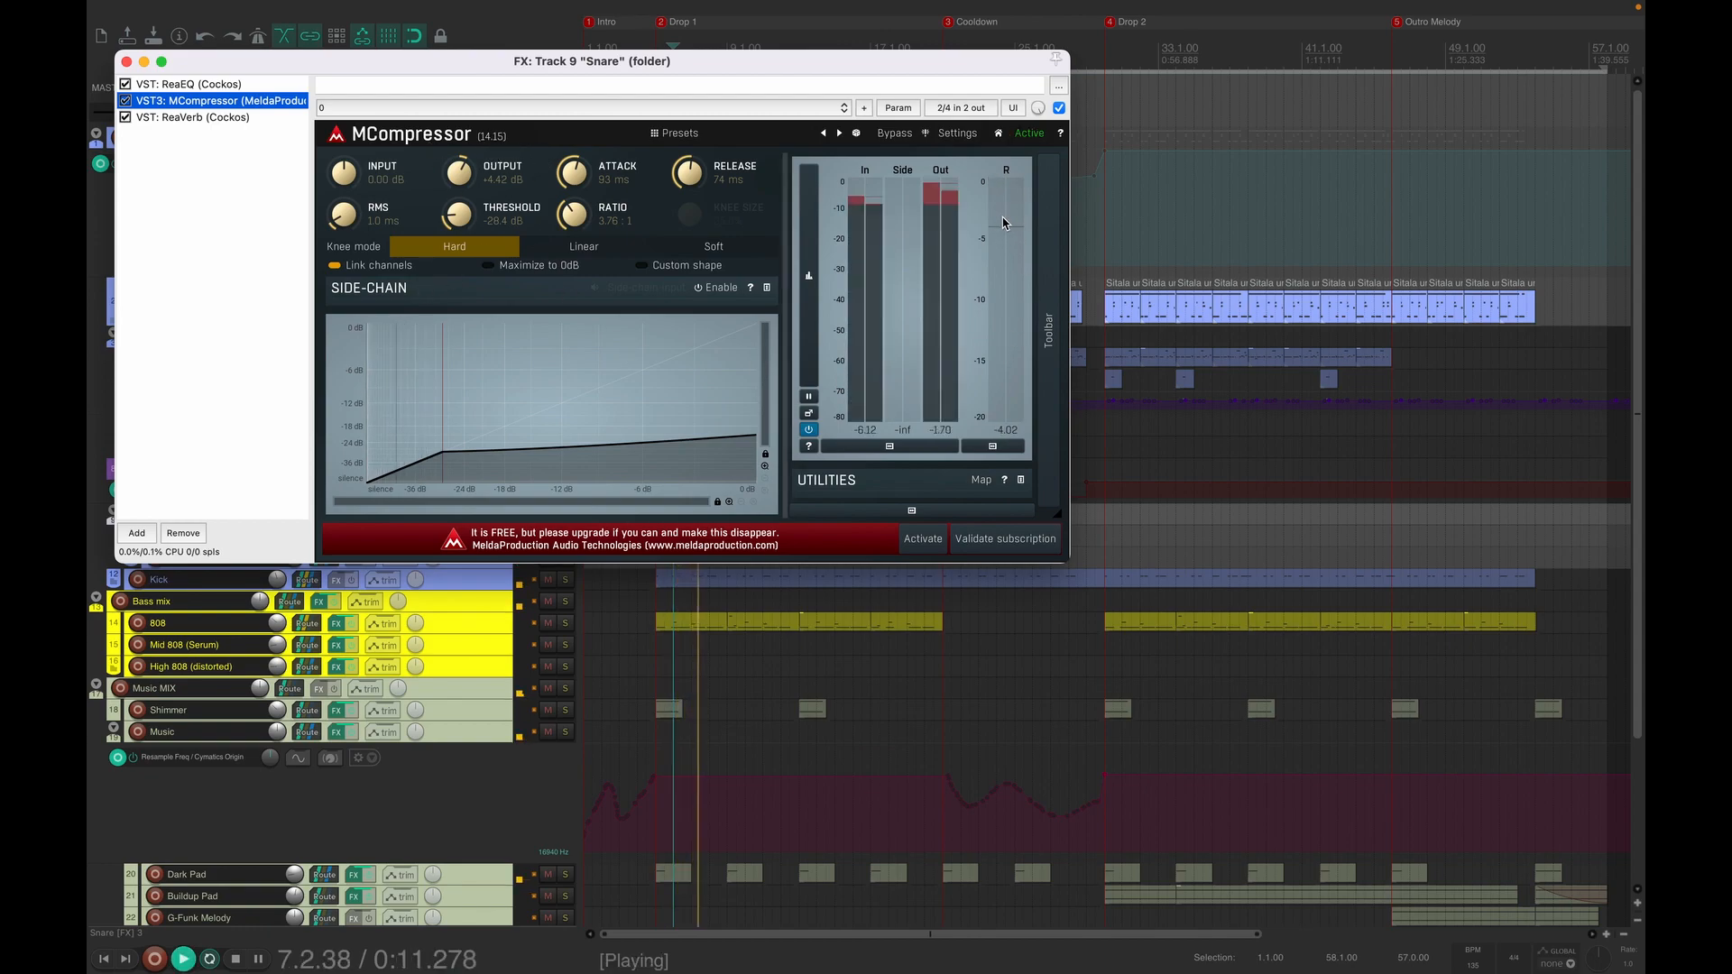
key(space)
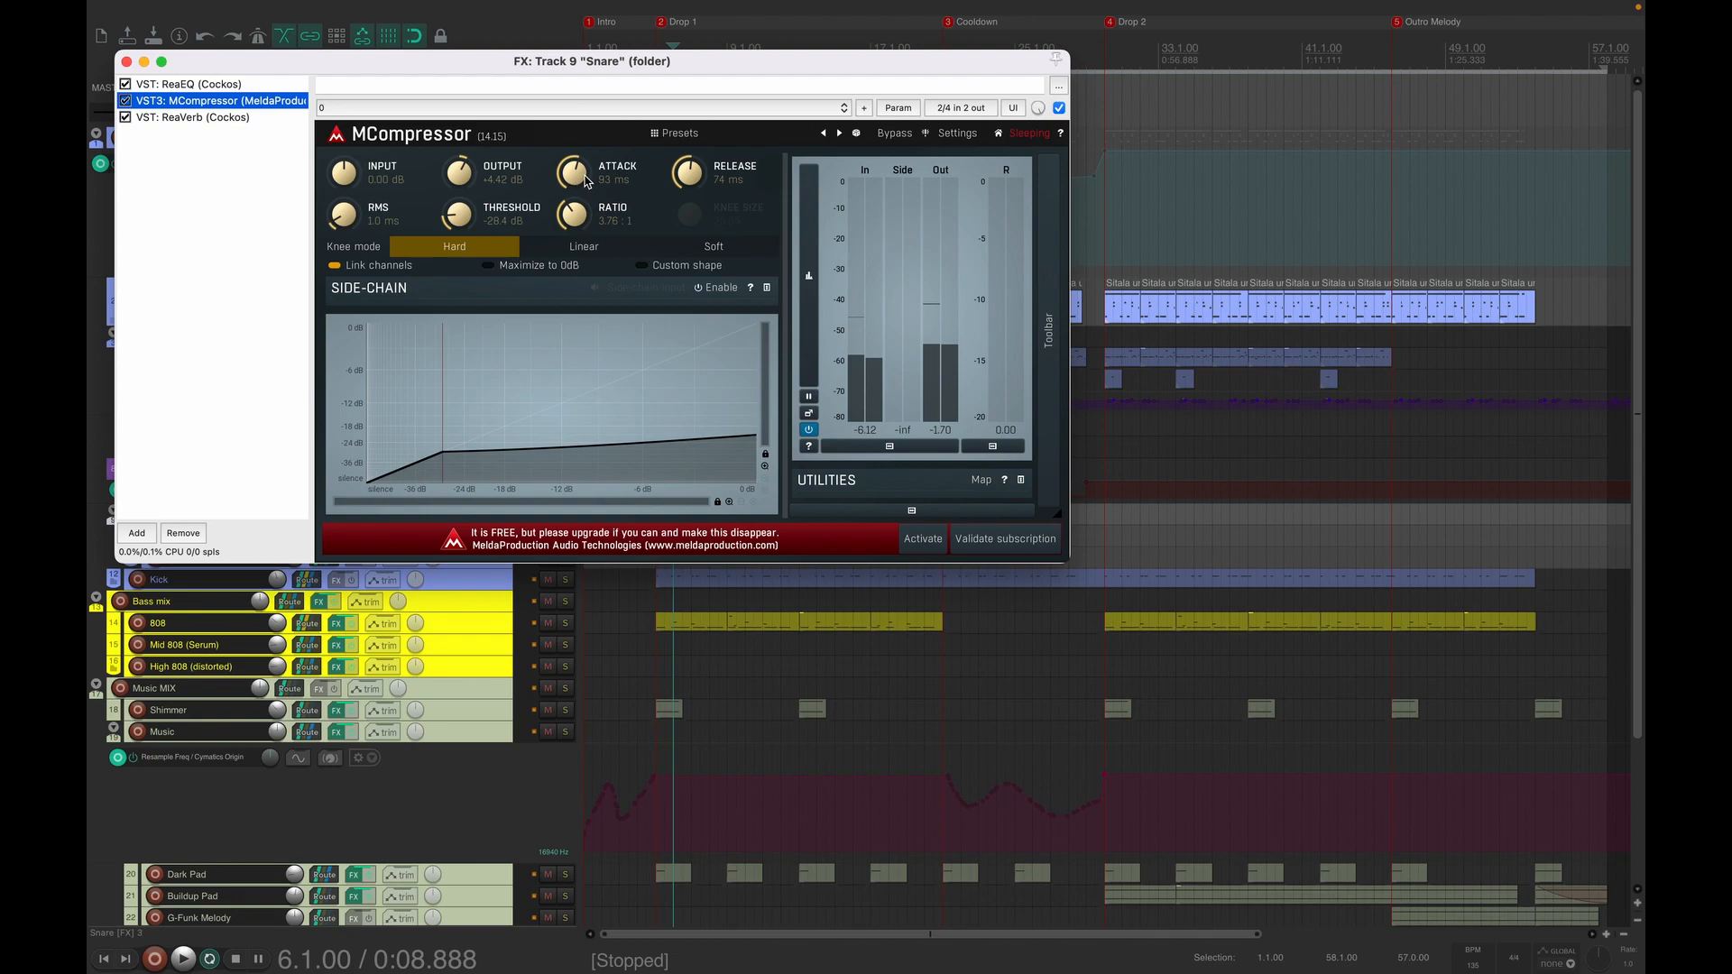
click(187, 118)
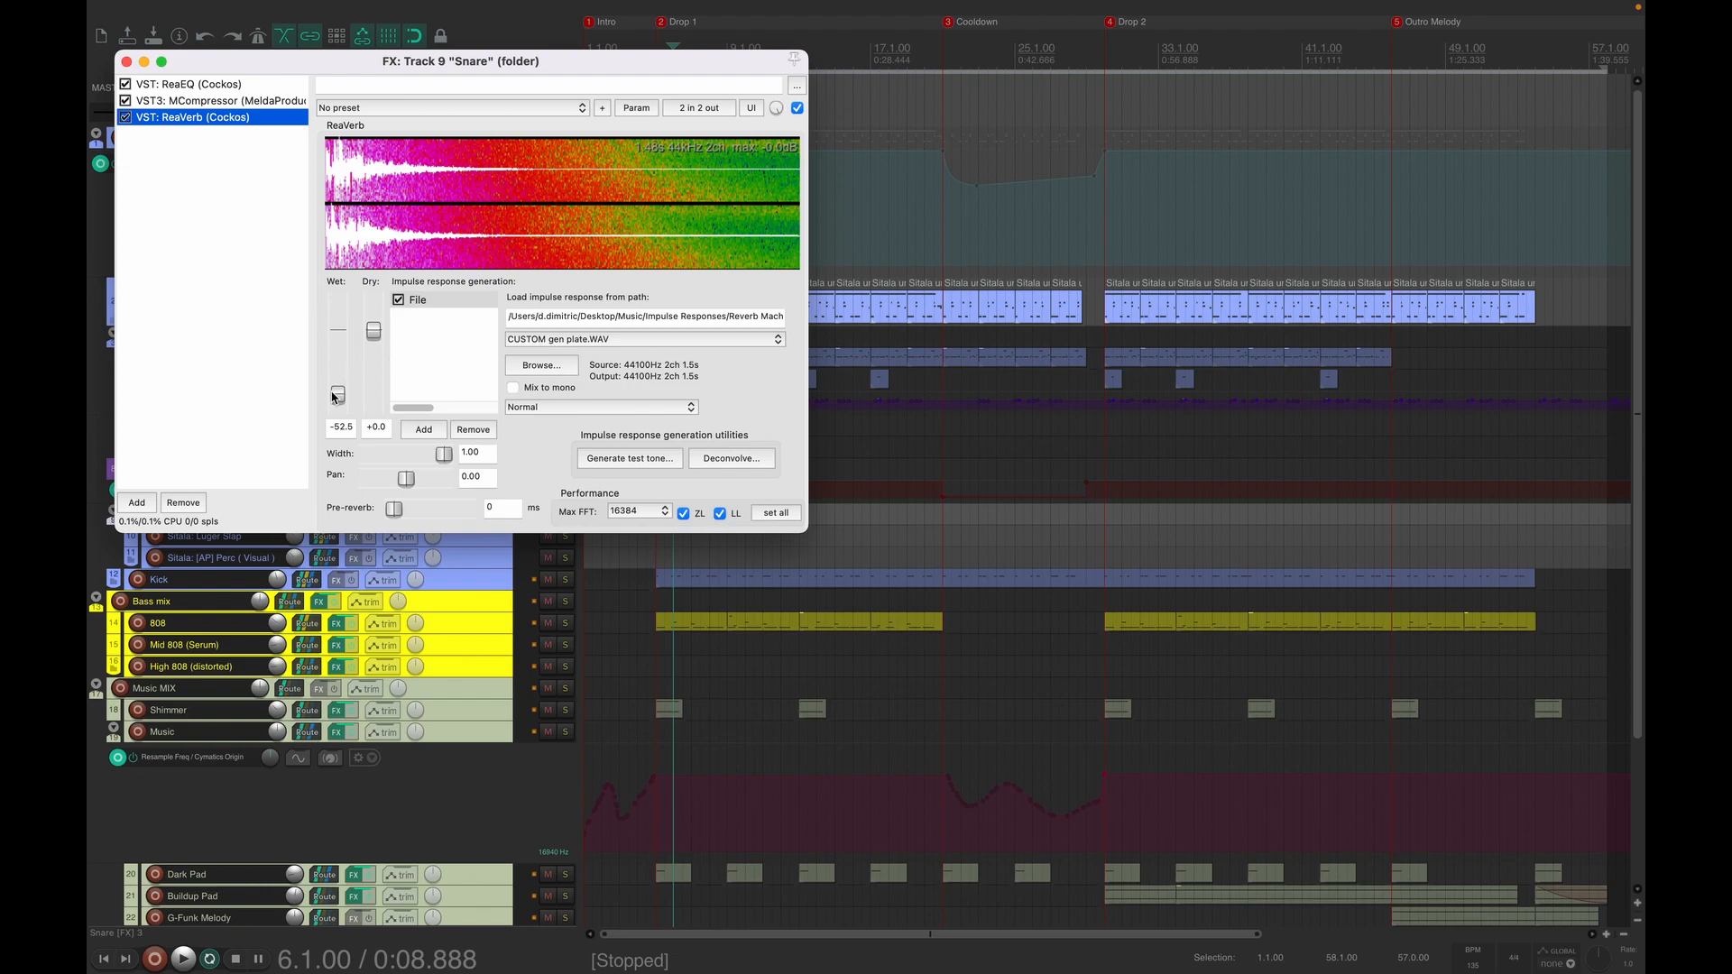
click(127, 63)
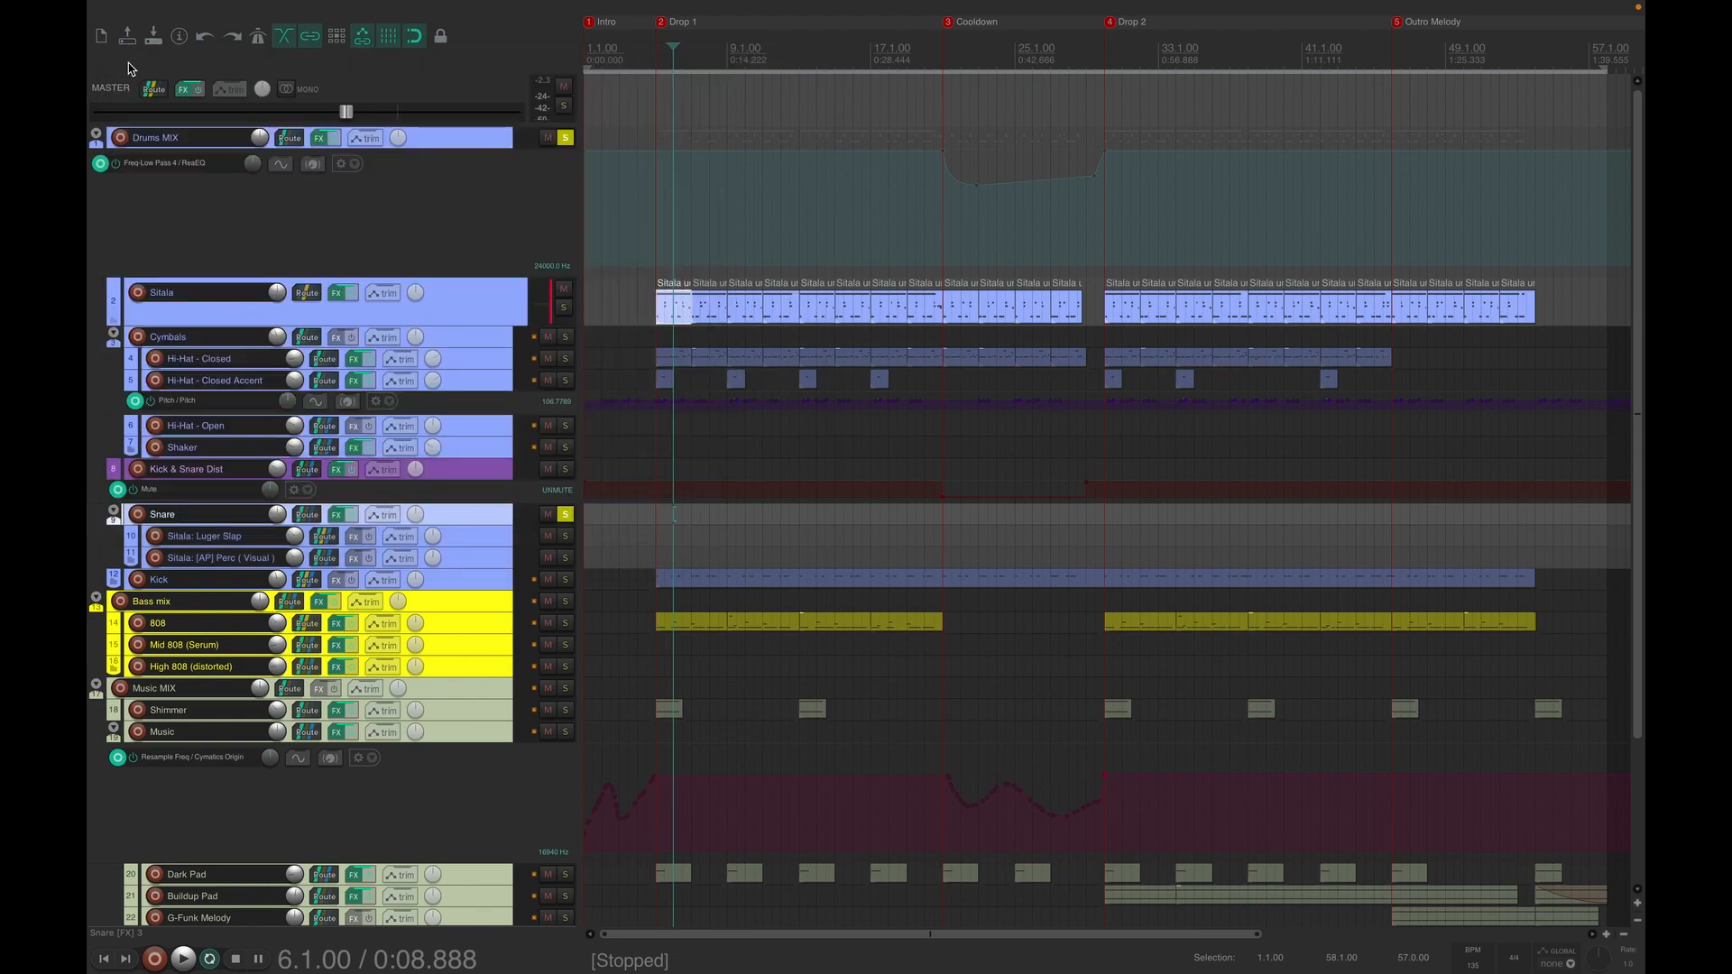
- Solo the Kick track alongside the Snare folder and listen to both from bar 6 of Drop 1
click(565, 579)
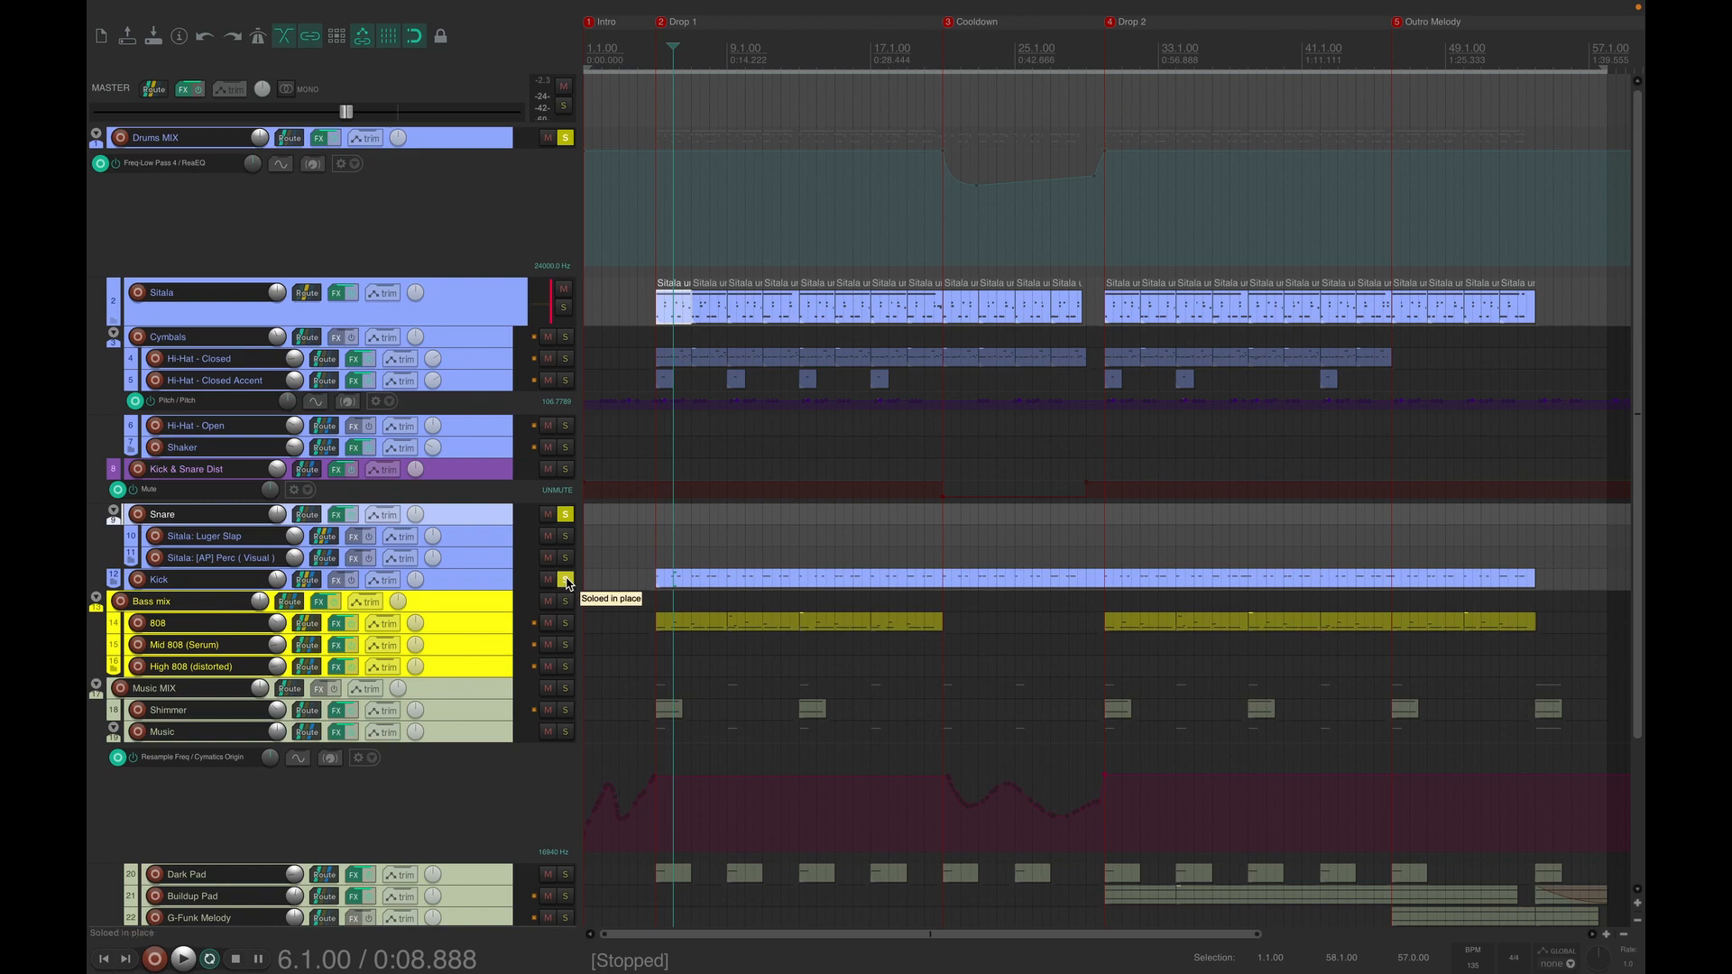
key(space)
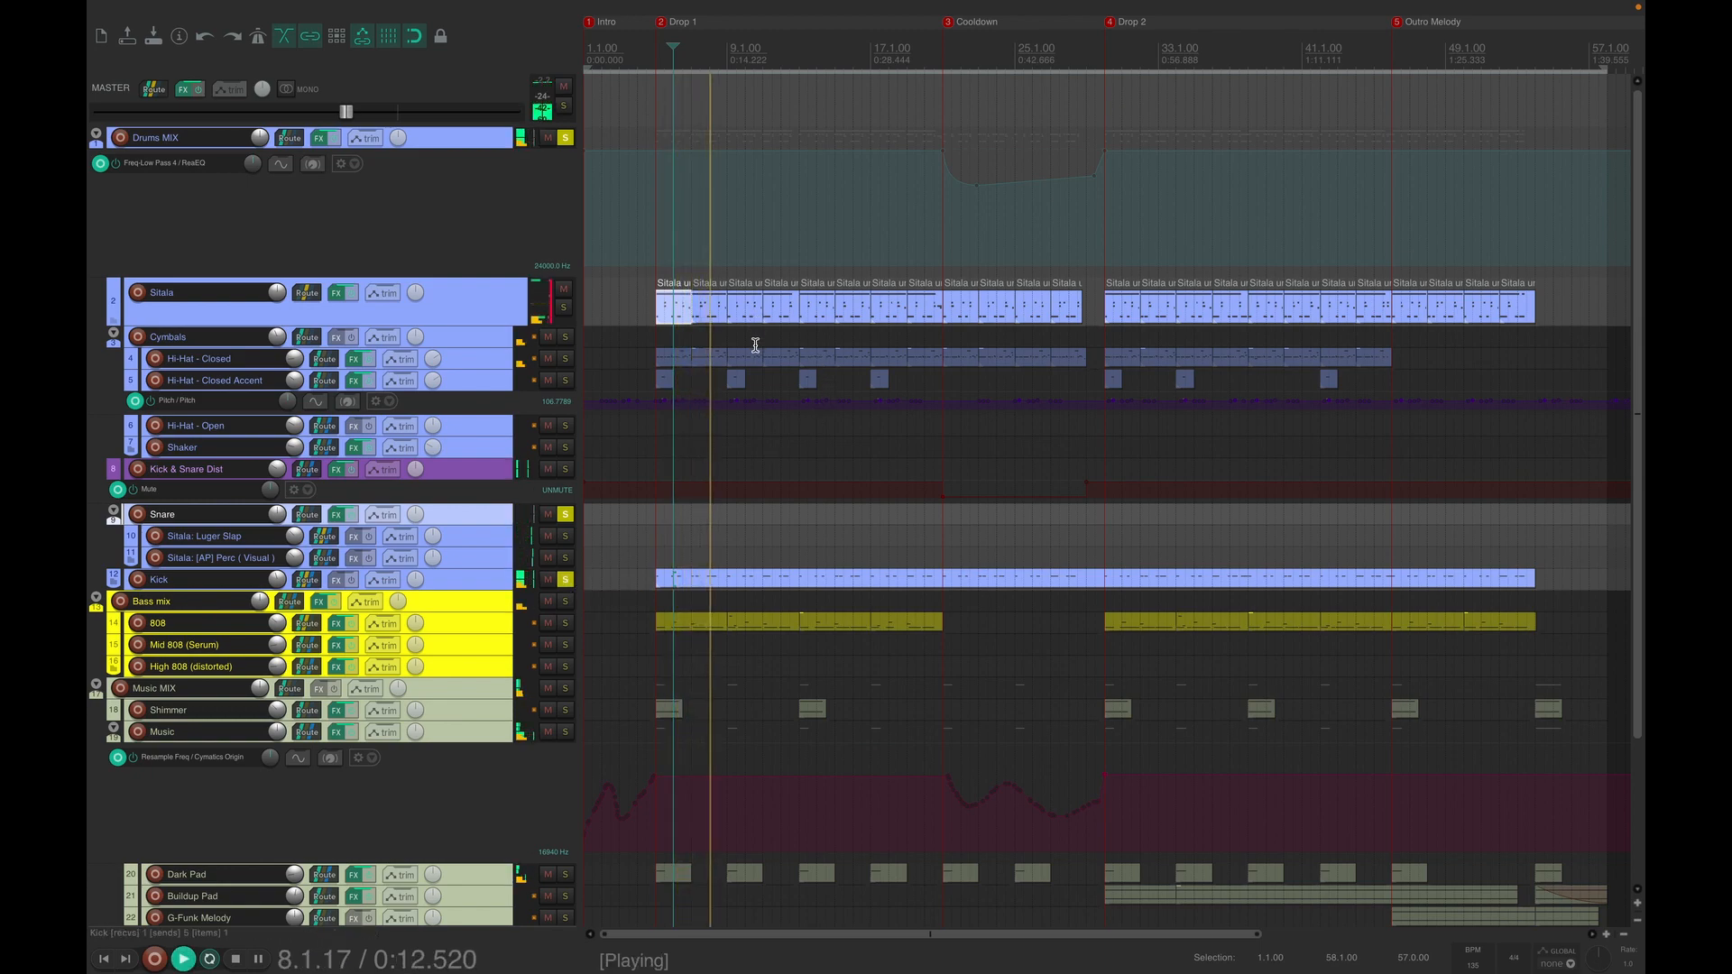
key(space)
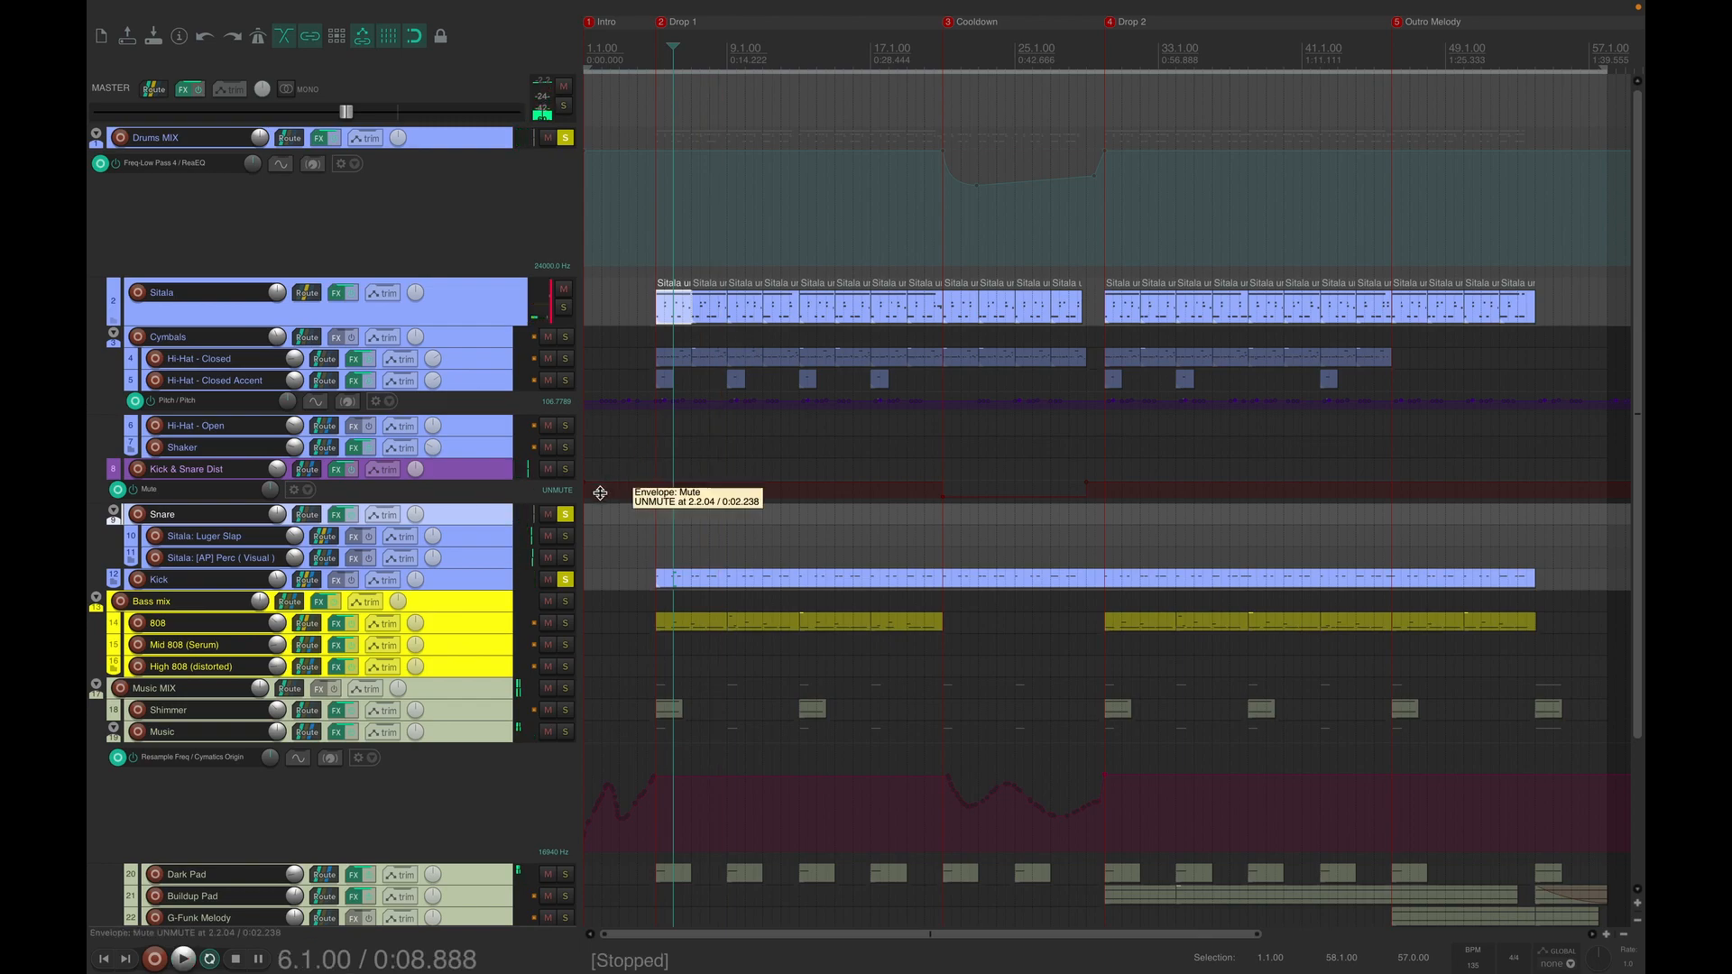
- Unsolo the Kick track and Snare folder, solo the Cymbals folder instead and listen to it from the start of Drop 1
click(565, 579)
click(566, 514)
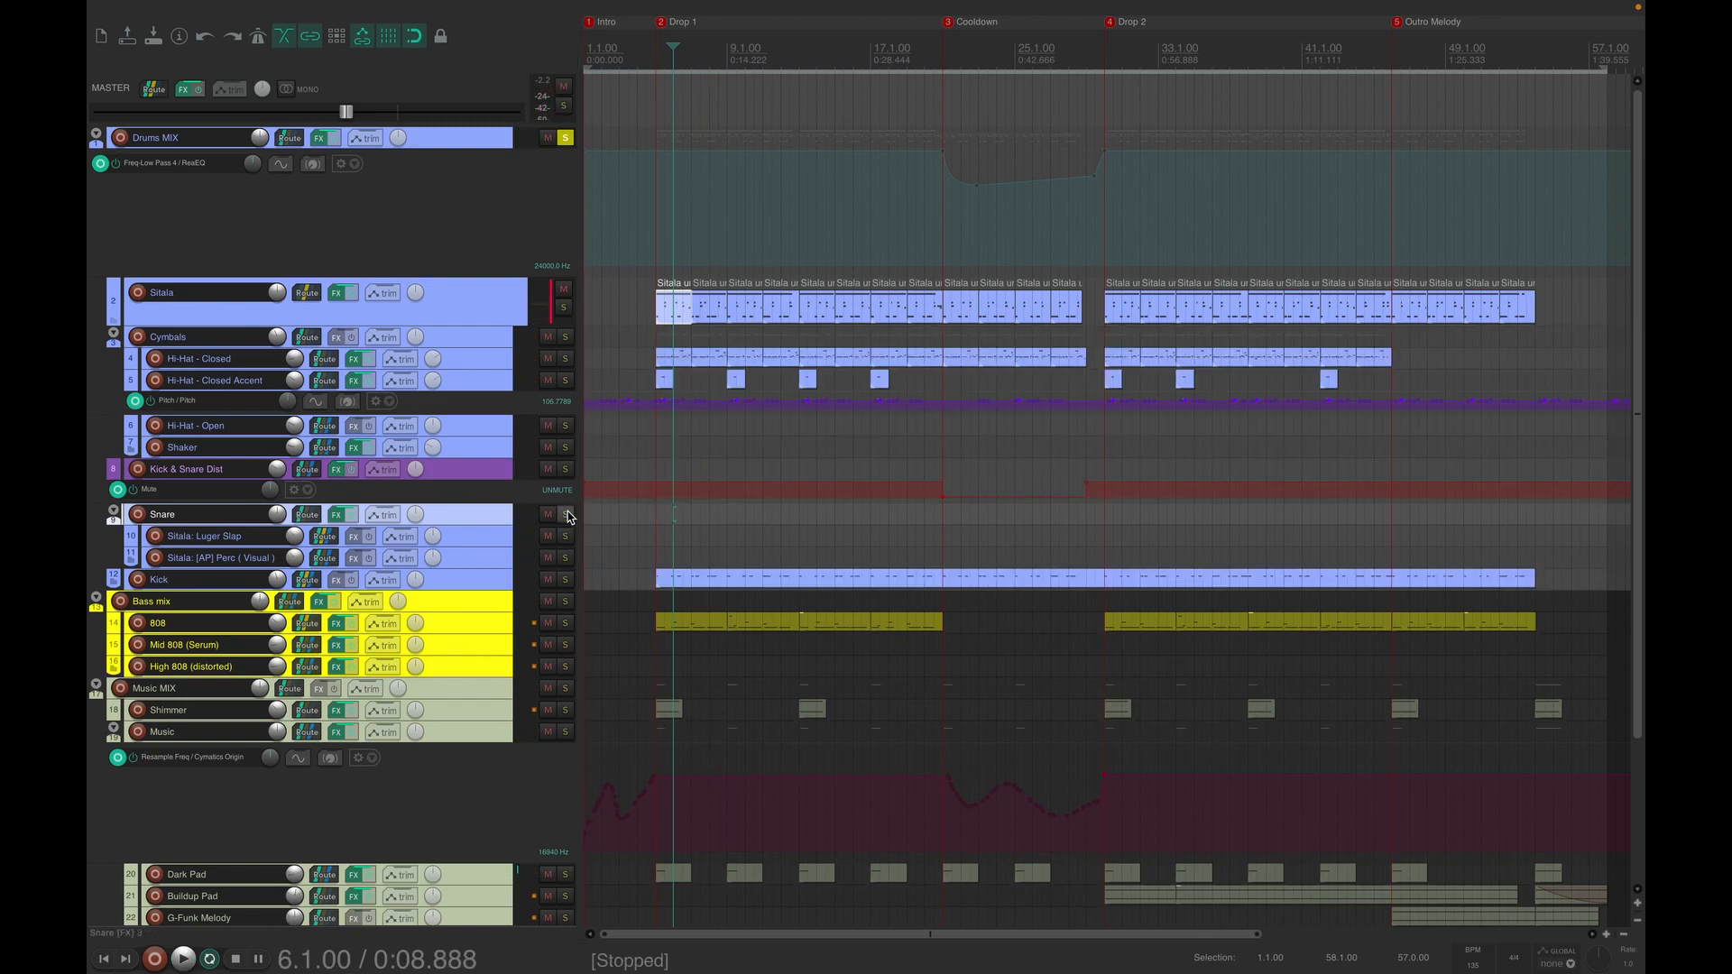
click(566, 337)
click(658, 340)
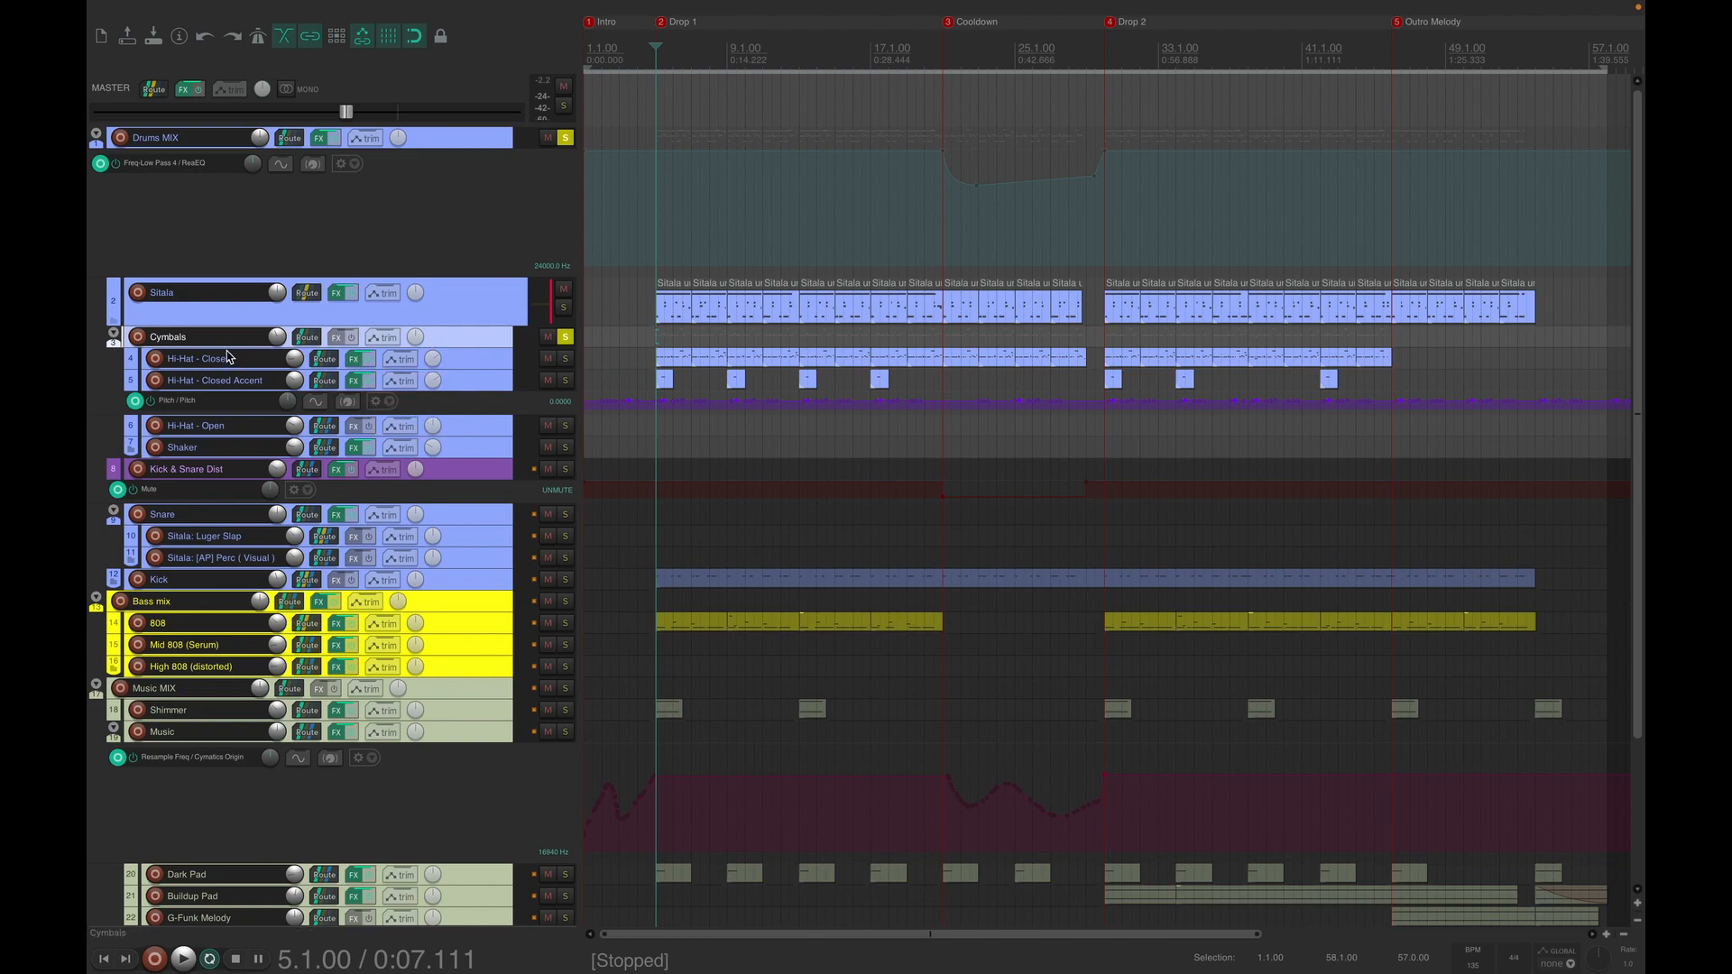
key(space)
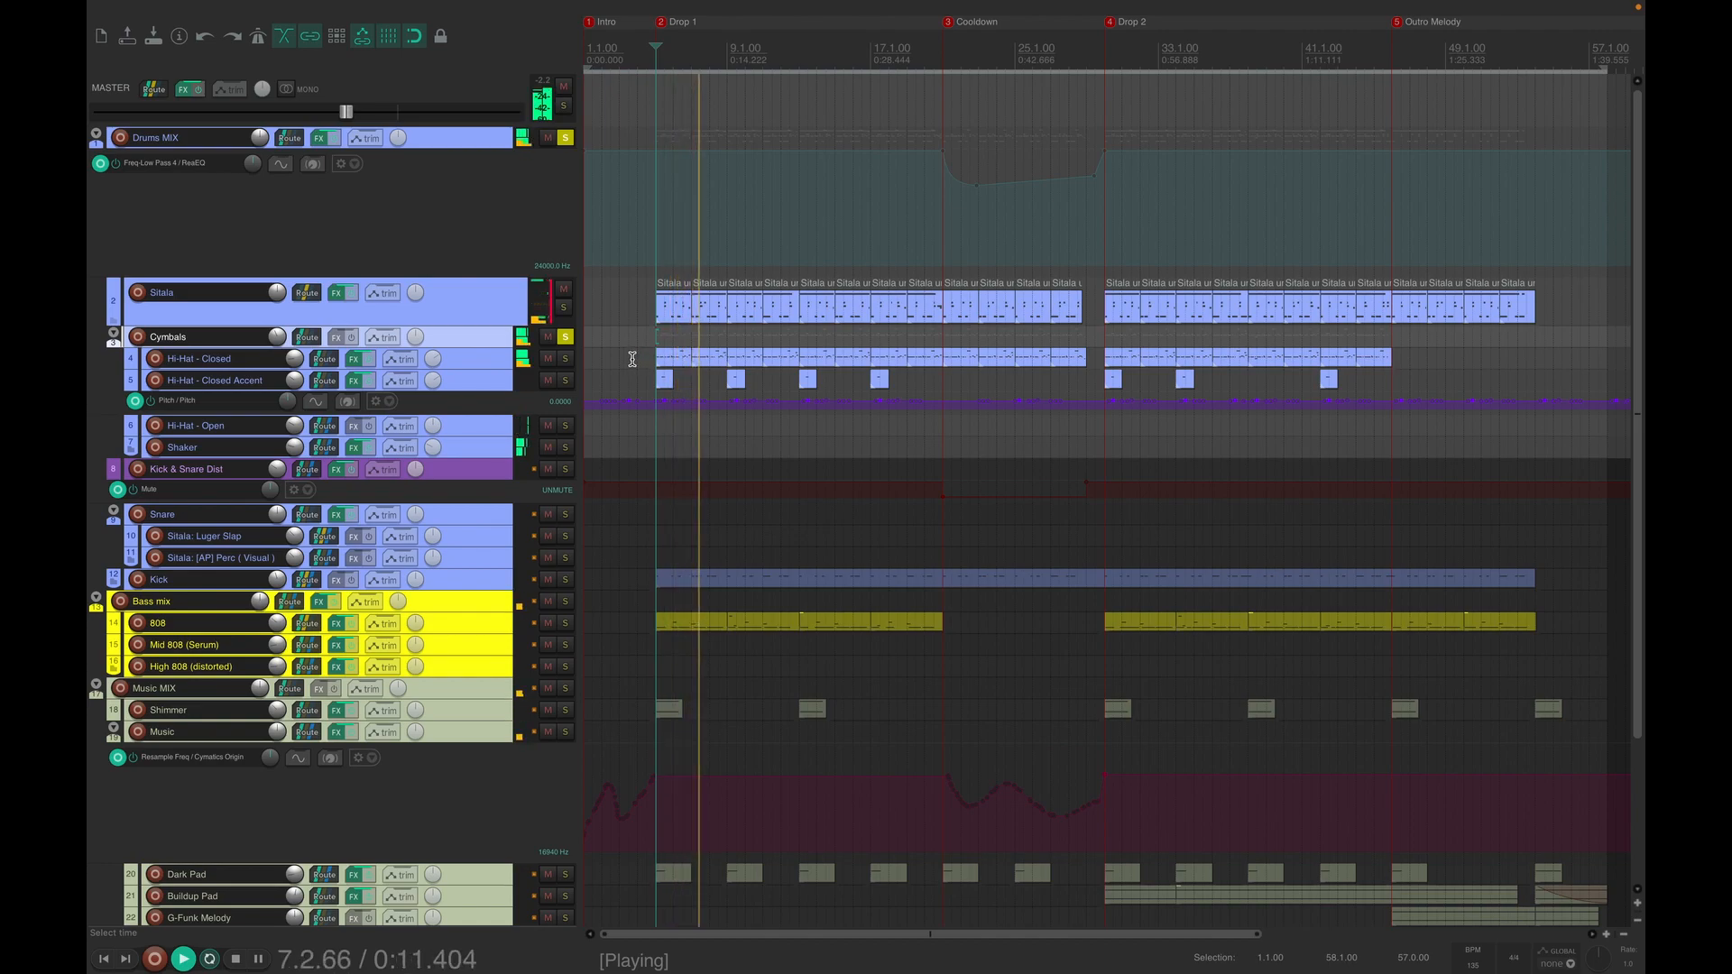
key(space)
- Examine the Drip Hihat sampler, Channel Time Delayer, ReaEQ and Protoverb settings on the Hi-Hat - Closed track
click(463, 365)
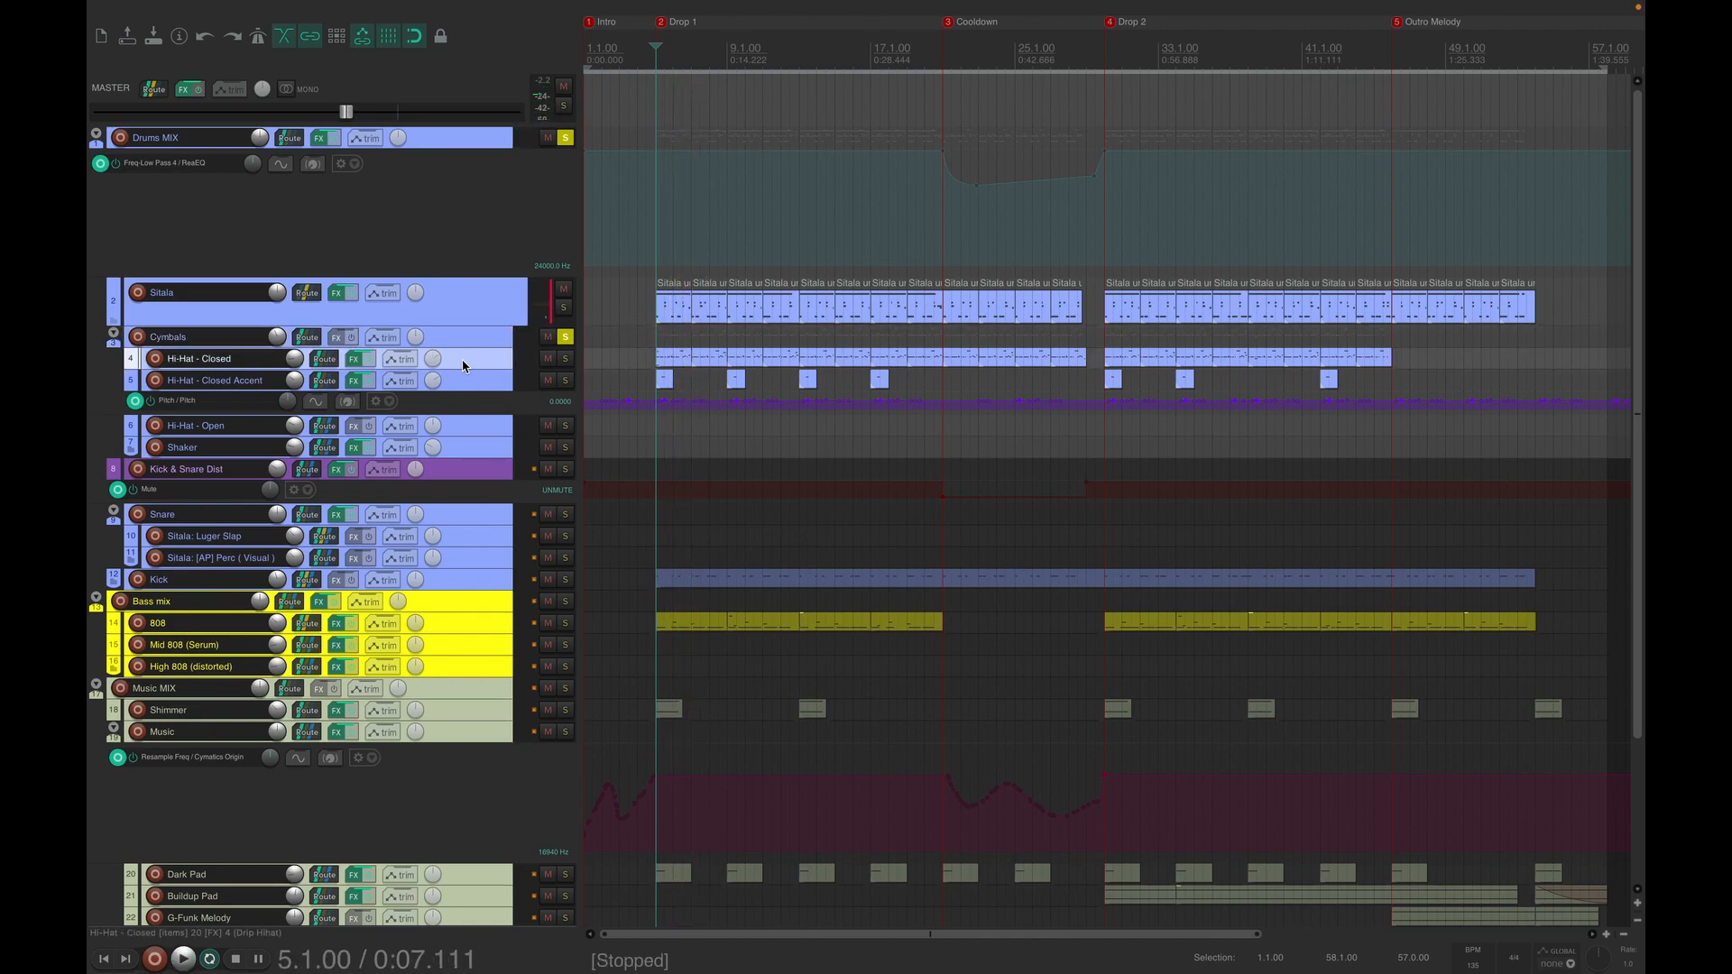
click(354, 359)
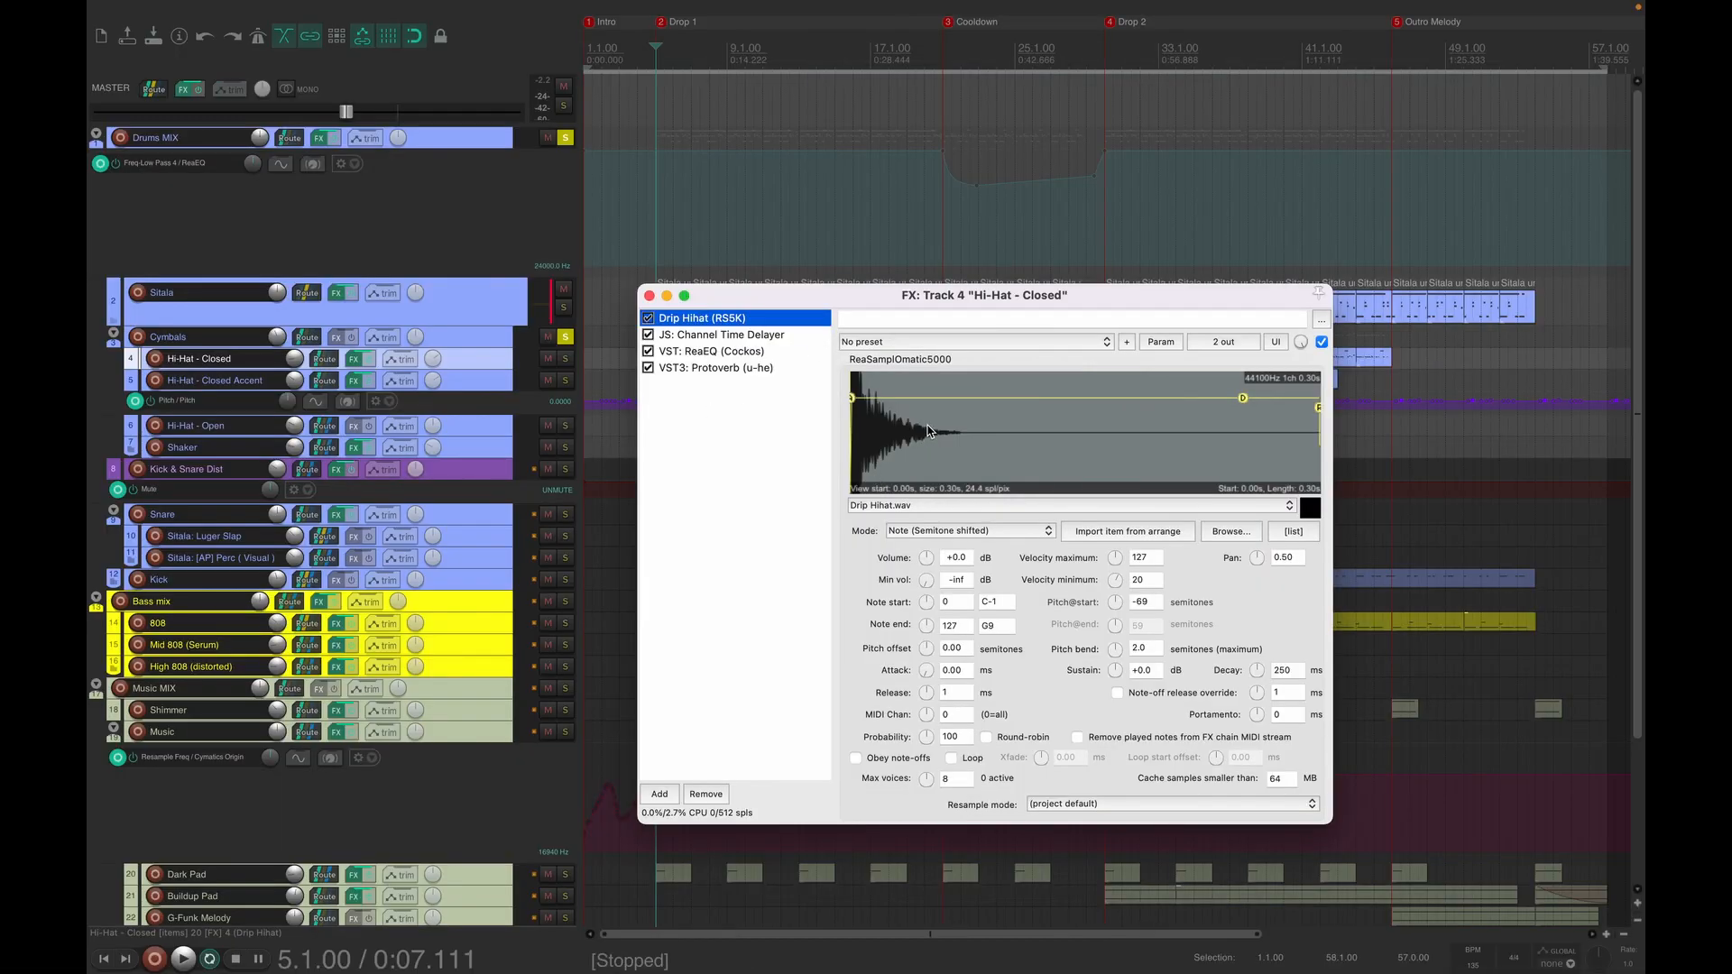
click(713, 336)
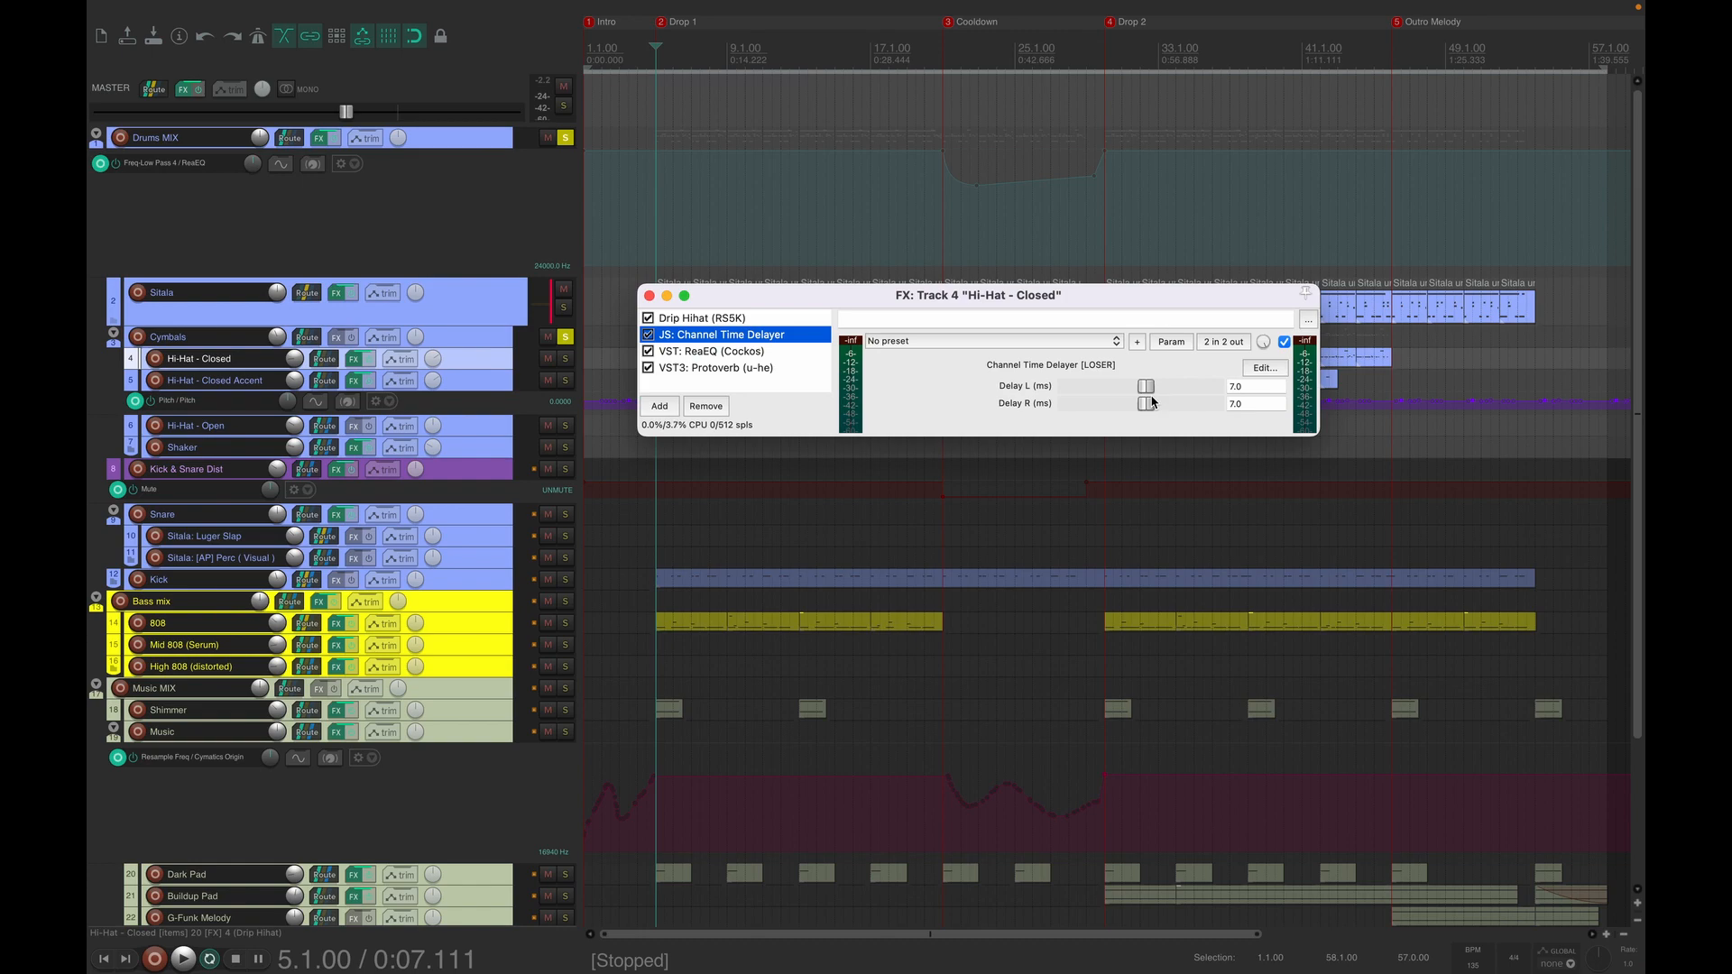
click(773, 352)
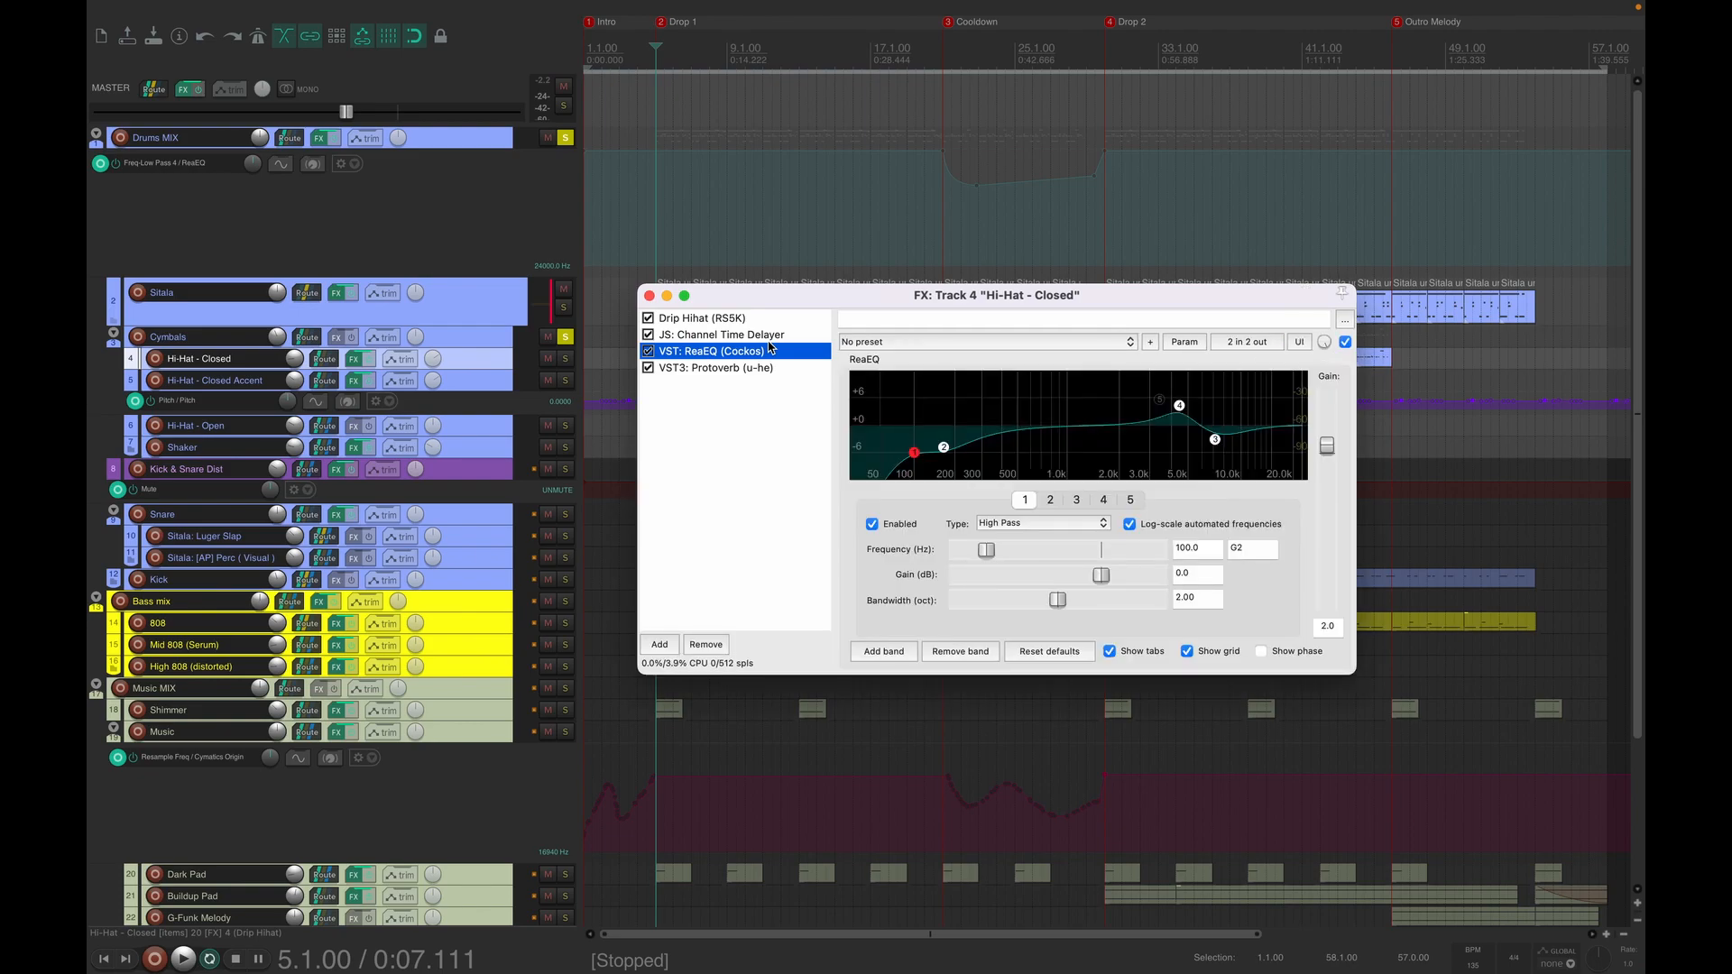
click(743, 371)
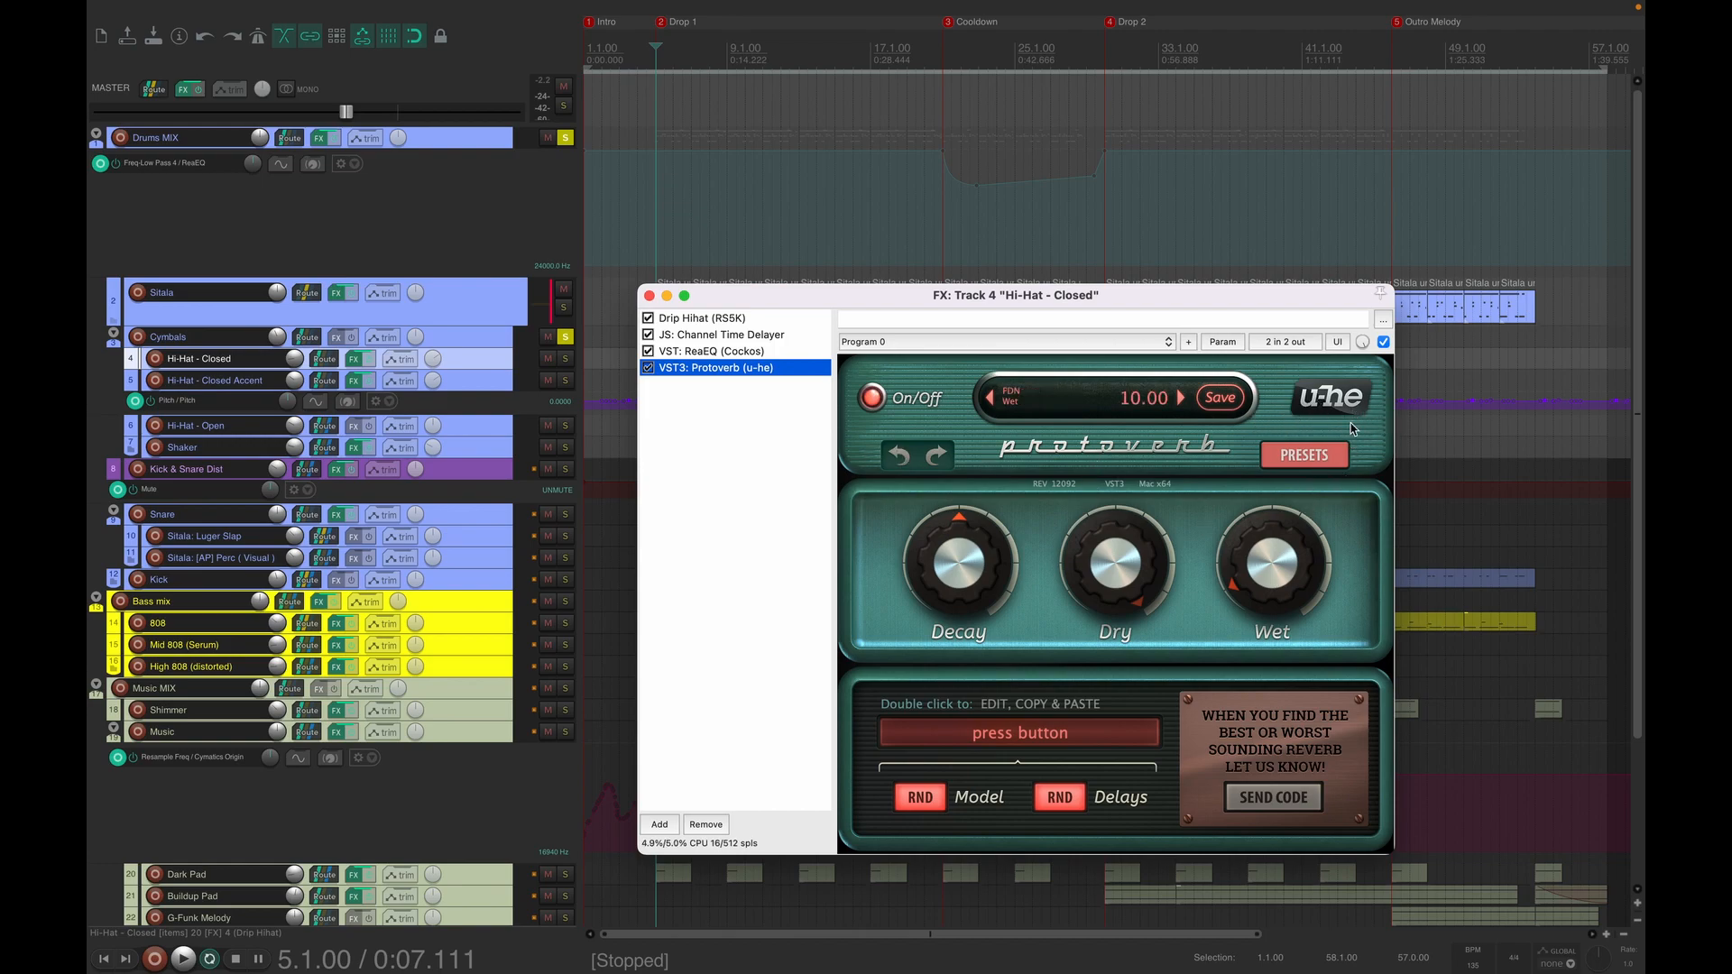
click(1228, 586)
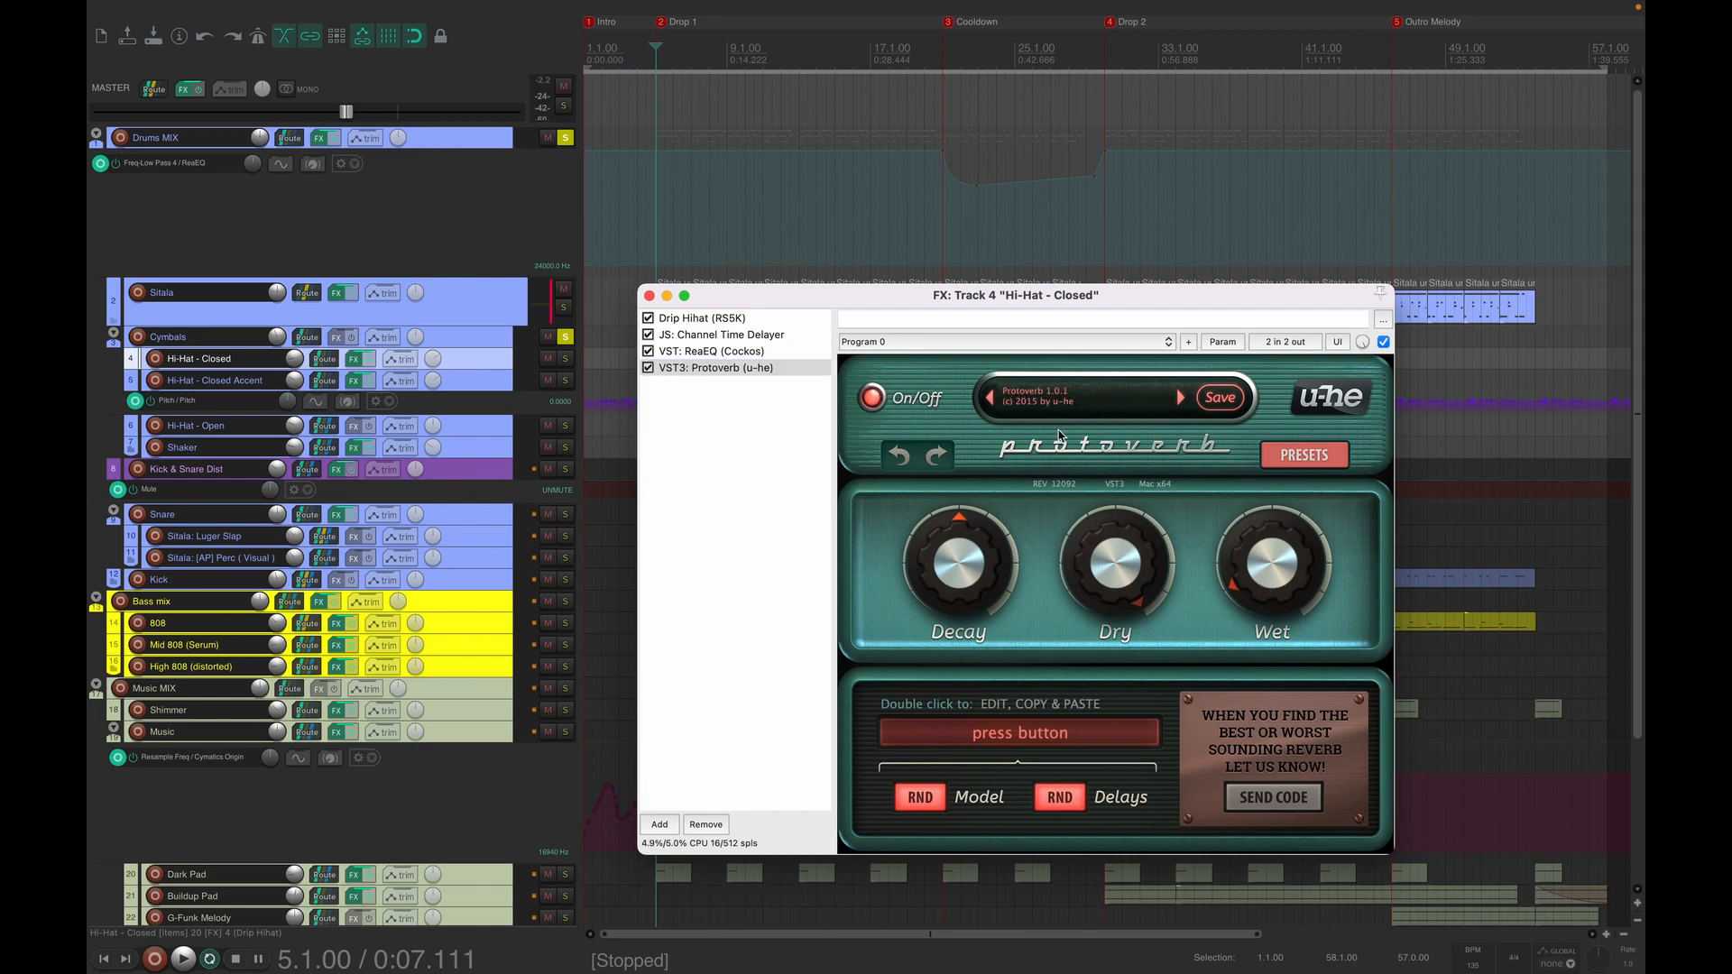
click(729, 353)
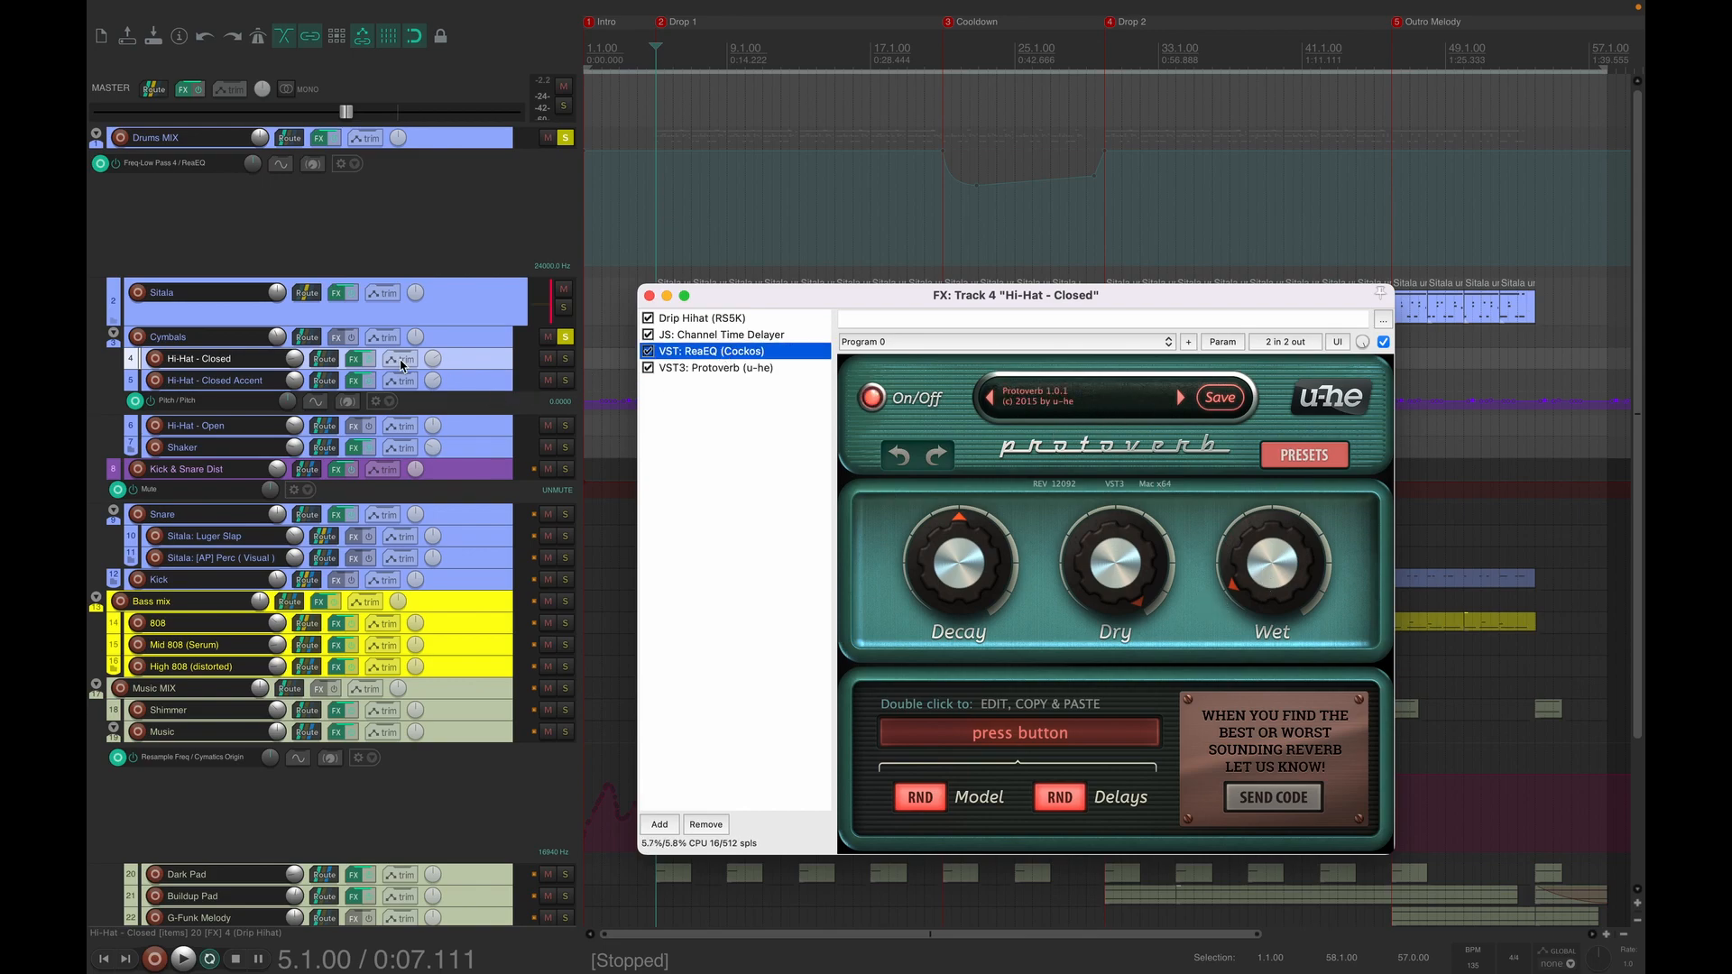
- Examine the AFS_HAT sampler and AUPitch on the Hi-Hat - Closed Accent track, moving the two effects windows clear of each other
click(357, 382)
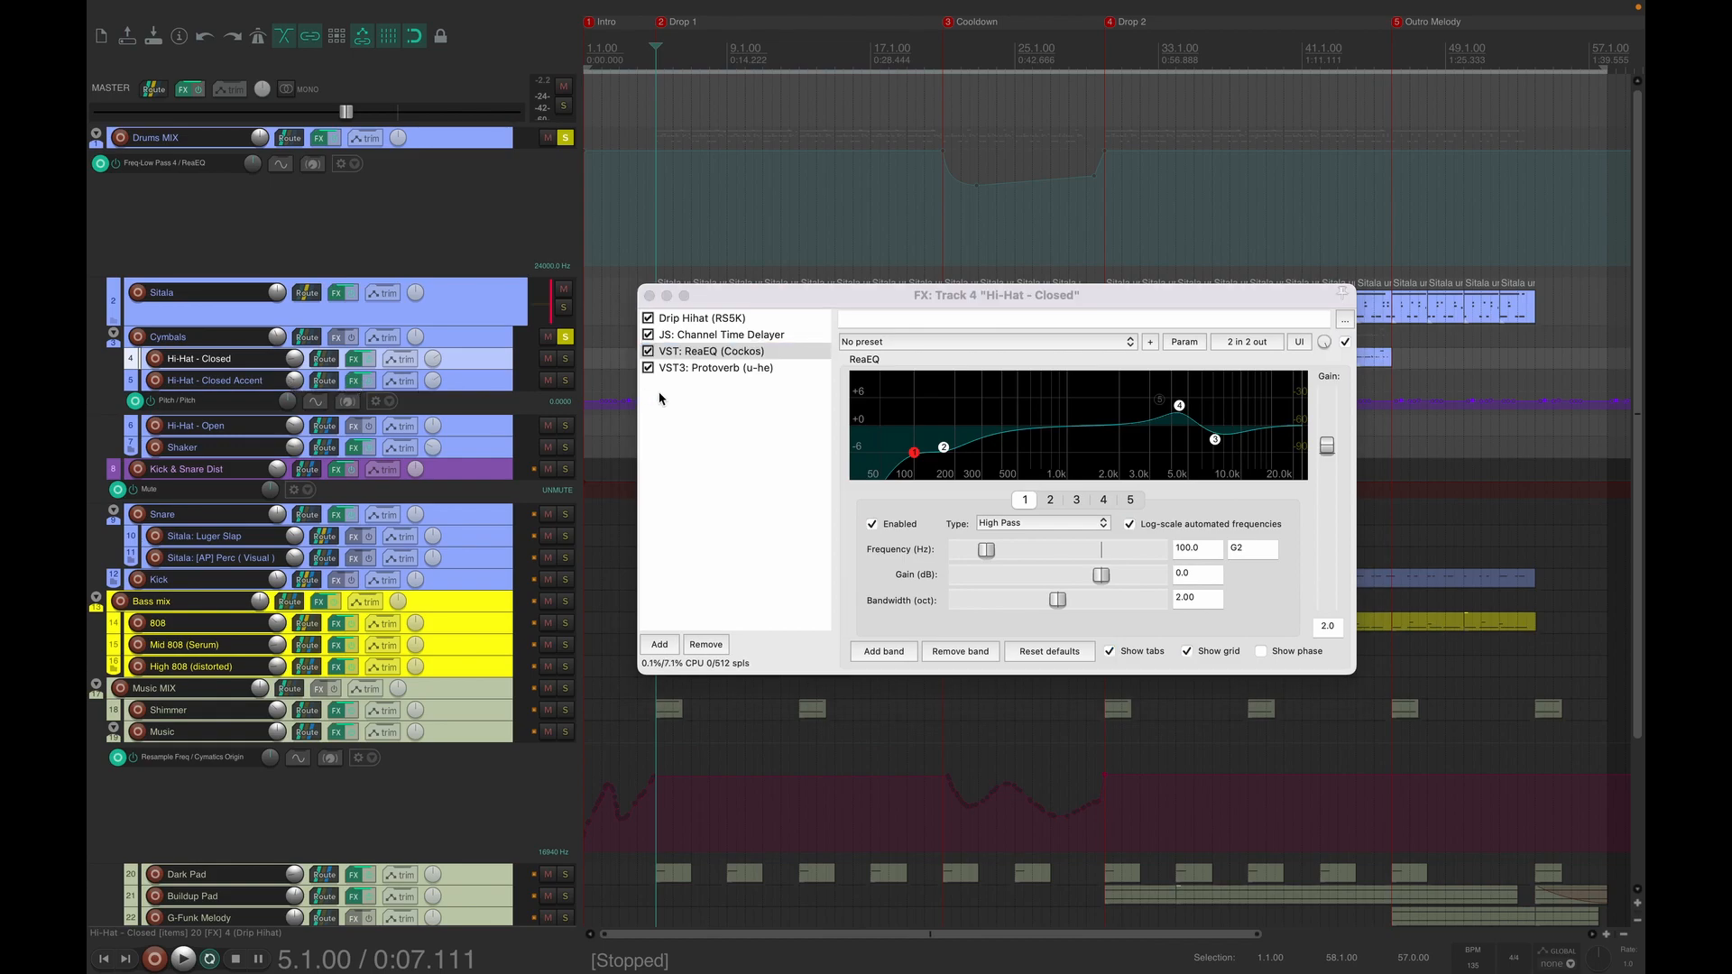
drag(878, 299, 876, 157)
drag(1399, 380, 1089, 470)
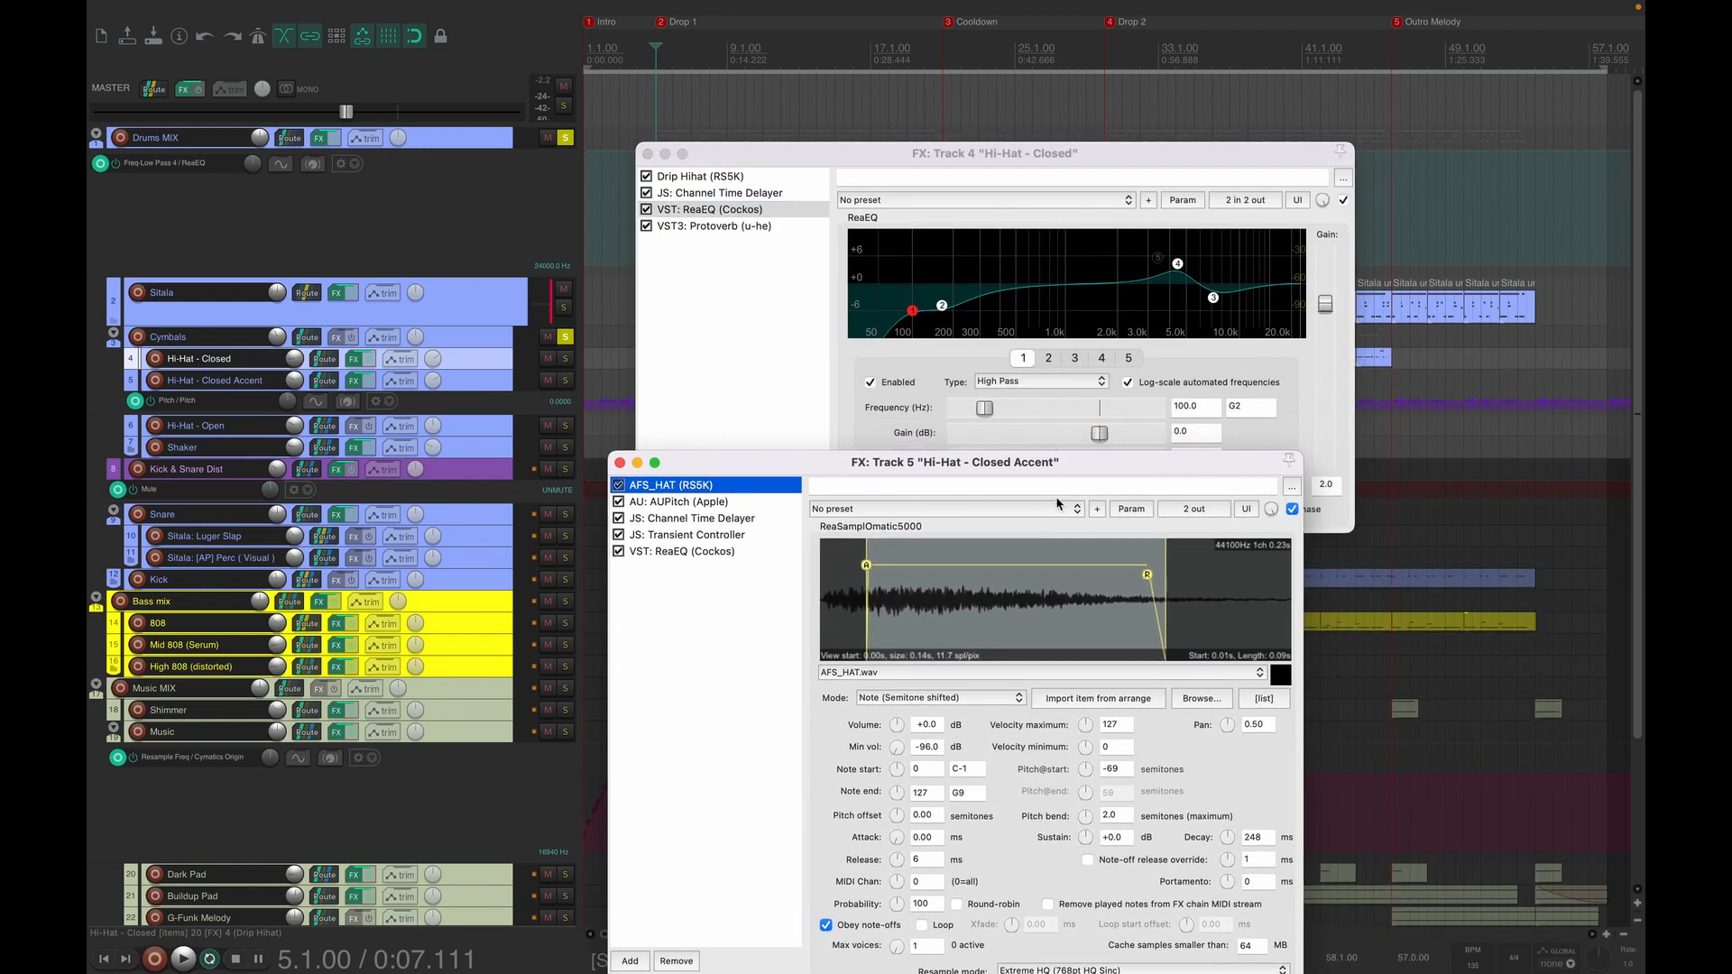
click(688, 502)
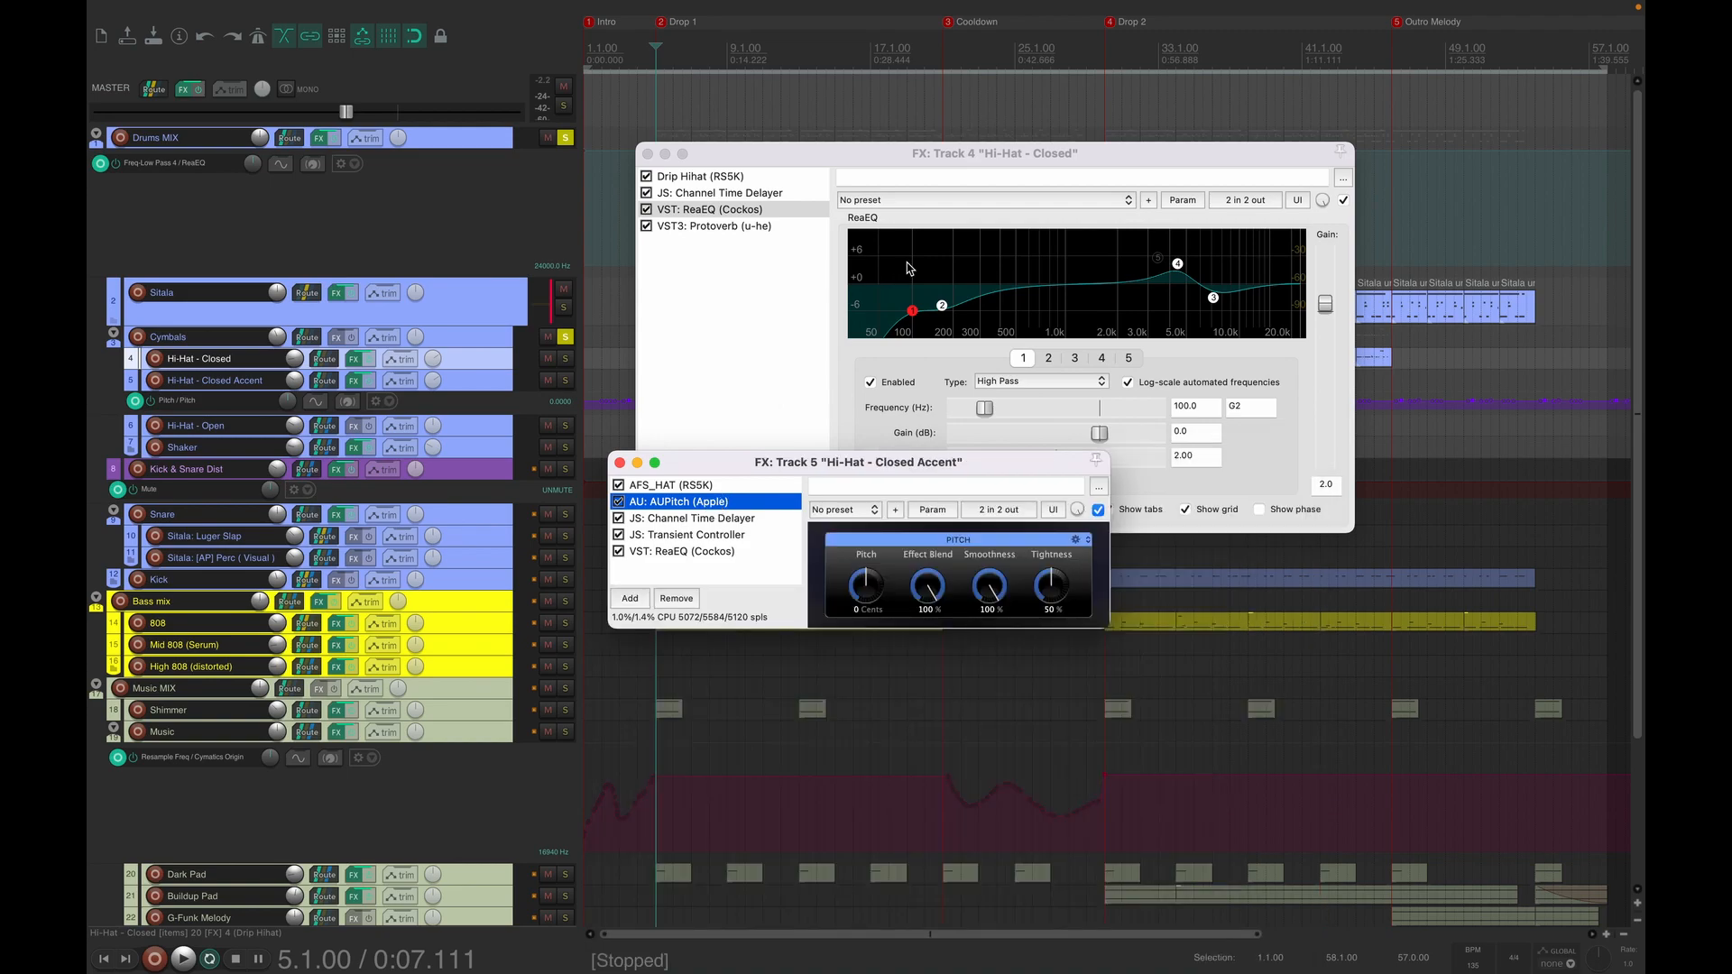
drag(896, 160, 1191, 559)
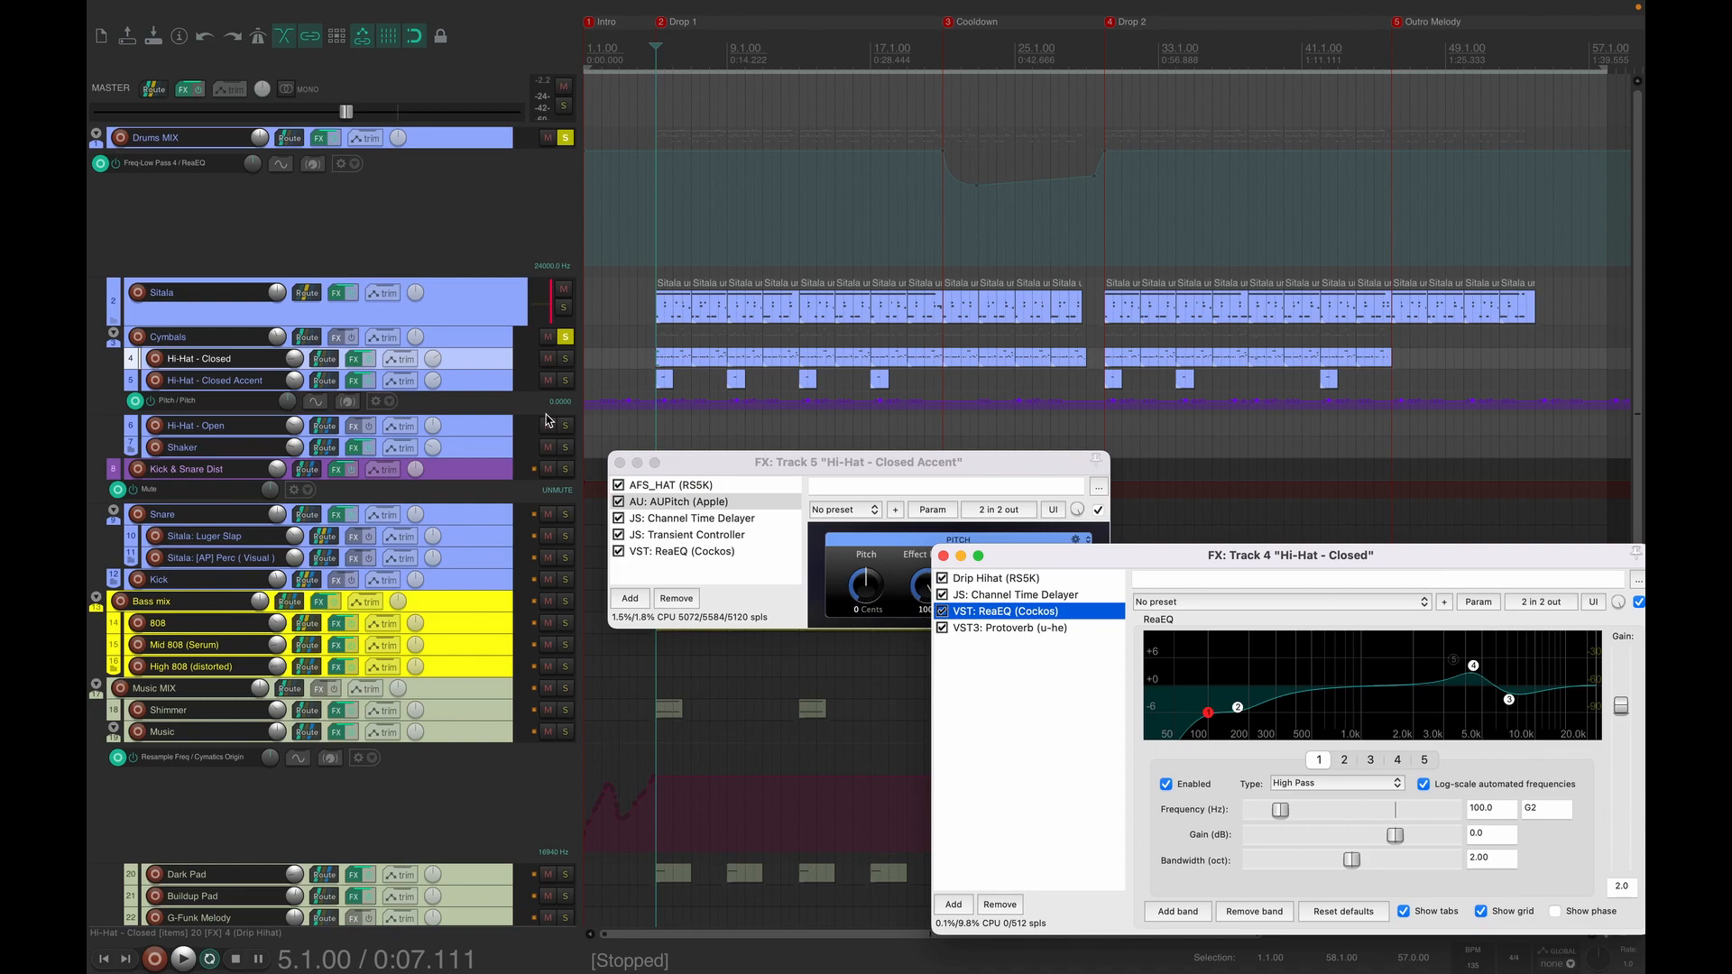
- Enlarge the Pitch envelope lane of the Hi-Hat - Closed Accent track to inspect its automation, and shrink the lane back
click(515, 412)
drag(517, 413, 562, 538)
drag(747, 466, 696, 646)
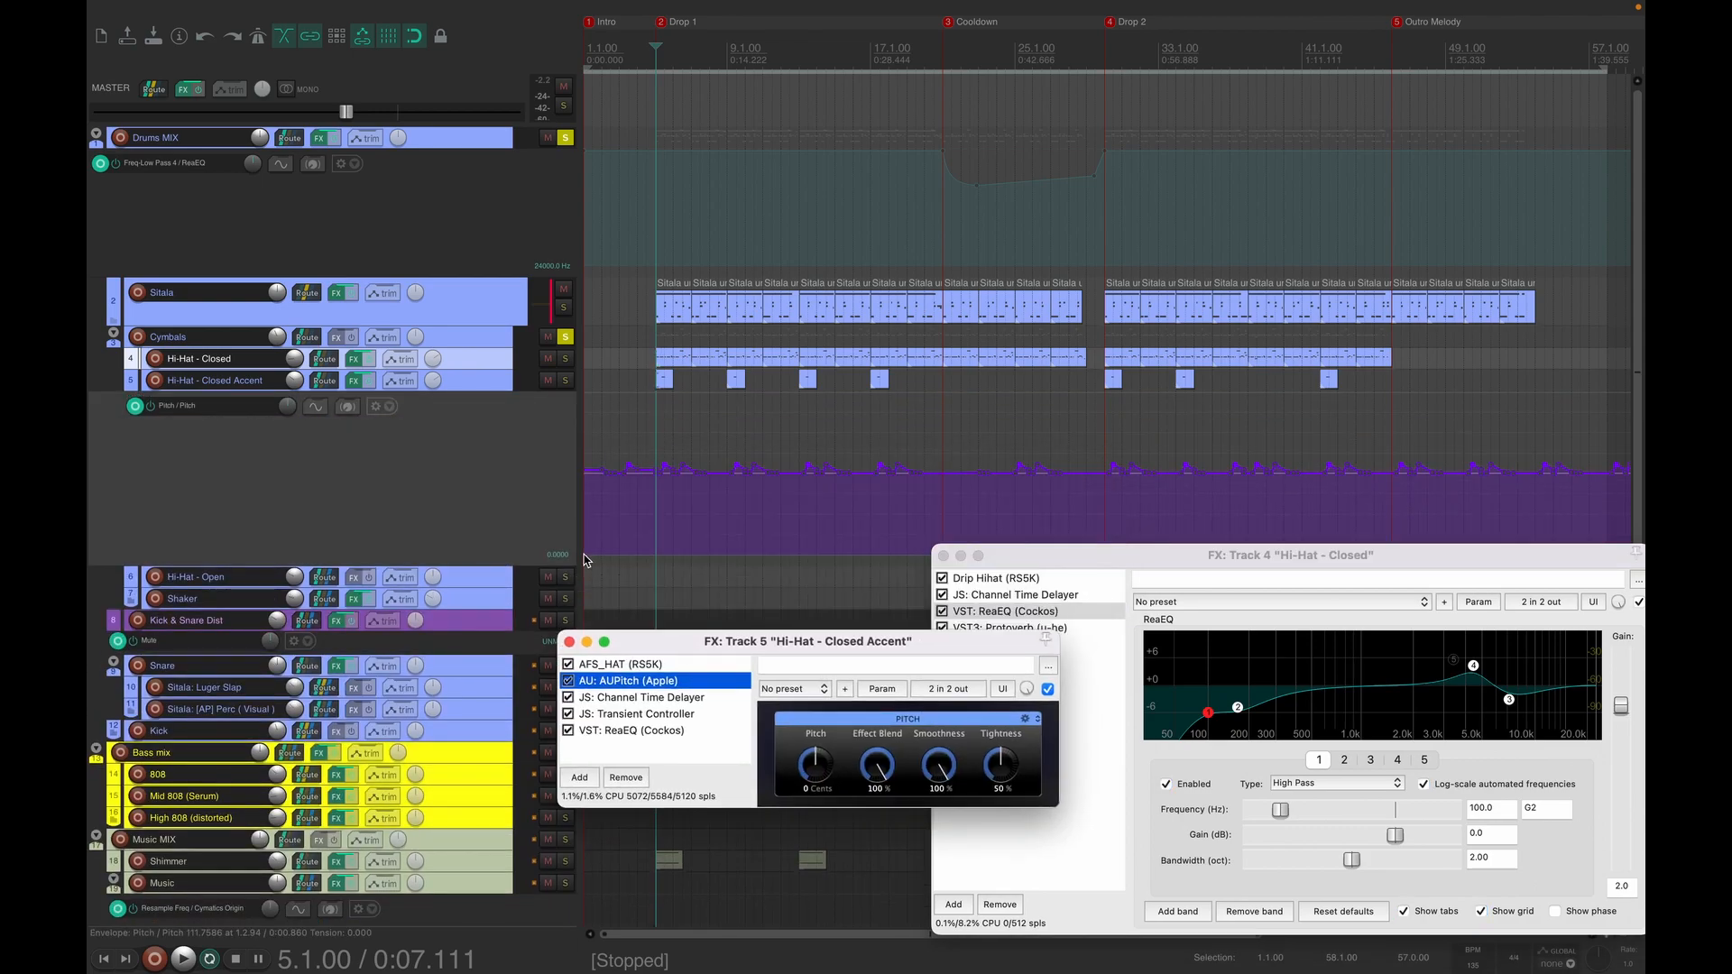
drag(524, 564, 524, 413)
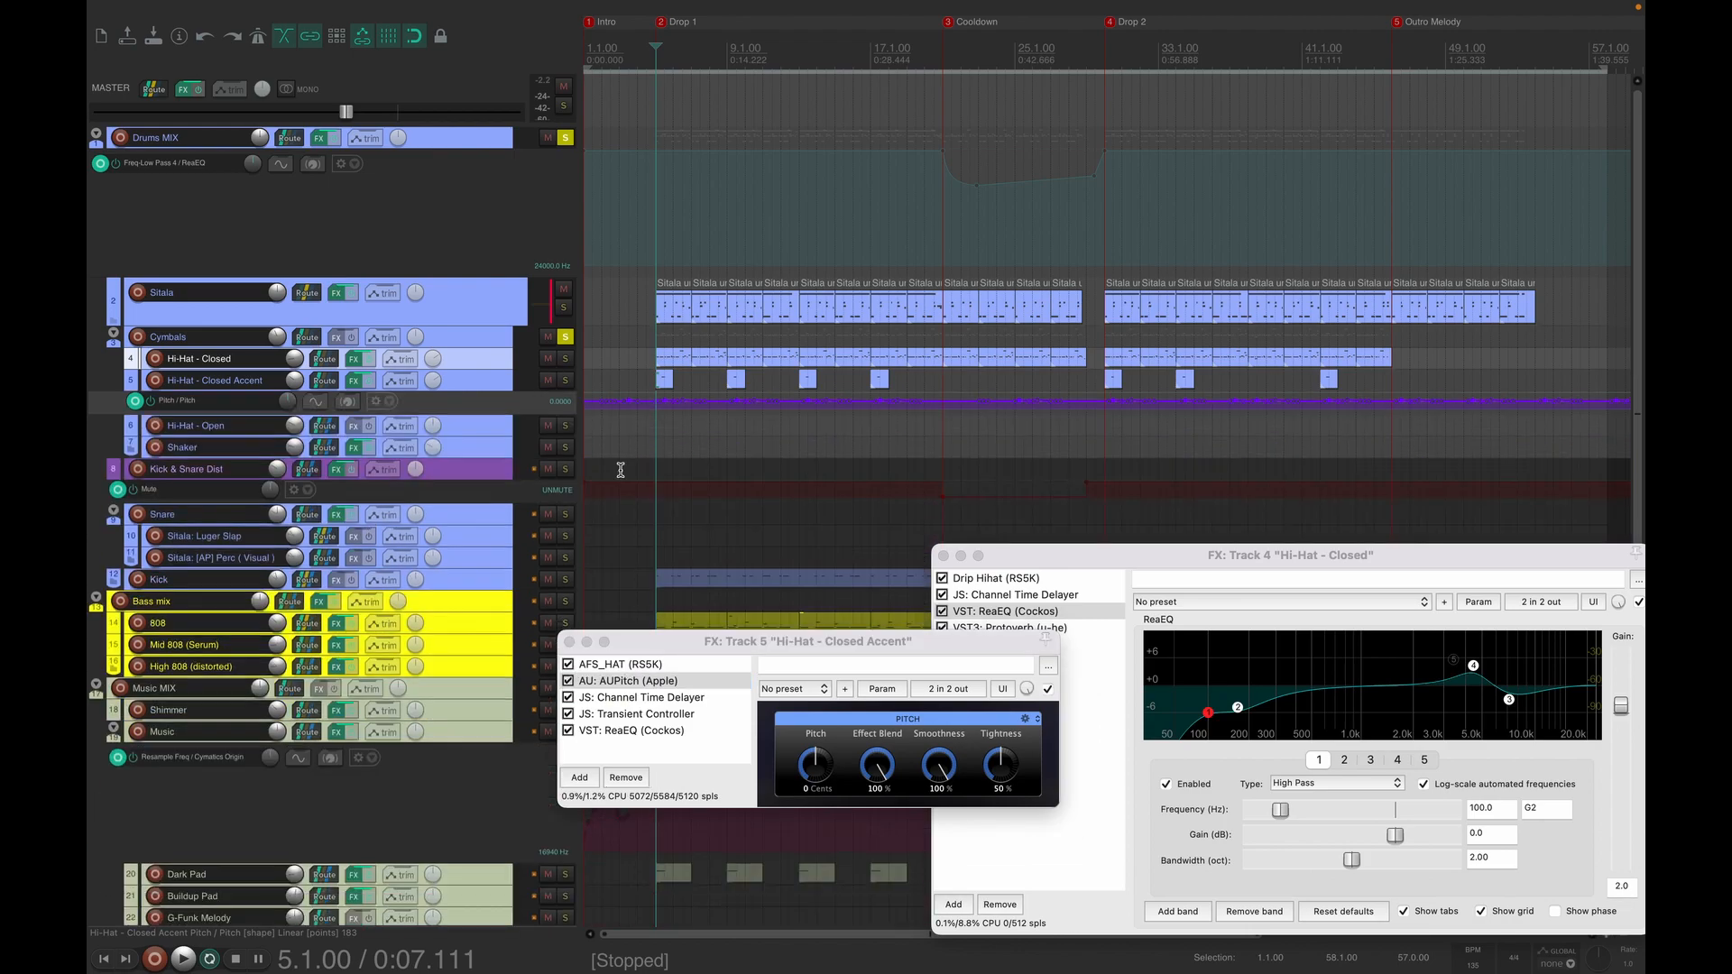
- Examine the Channel Time Delayer and Transient Controller settings on the Hi-Hat - Closed Accent track
drag(746, 640, 797, 222)
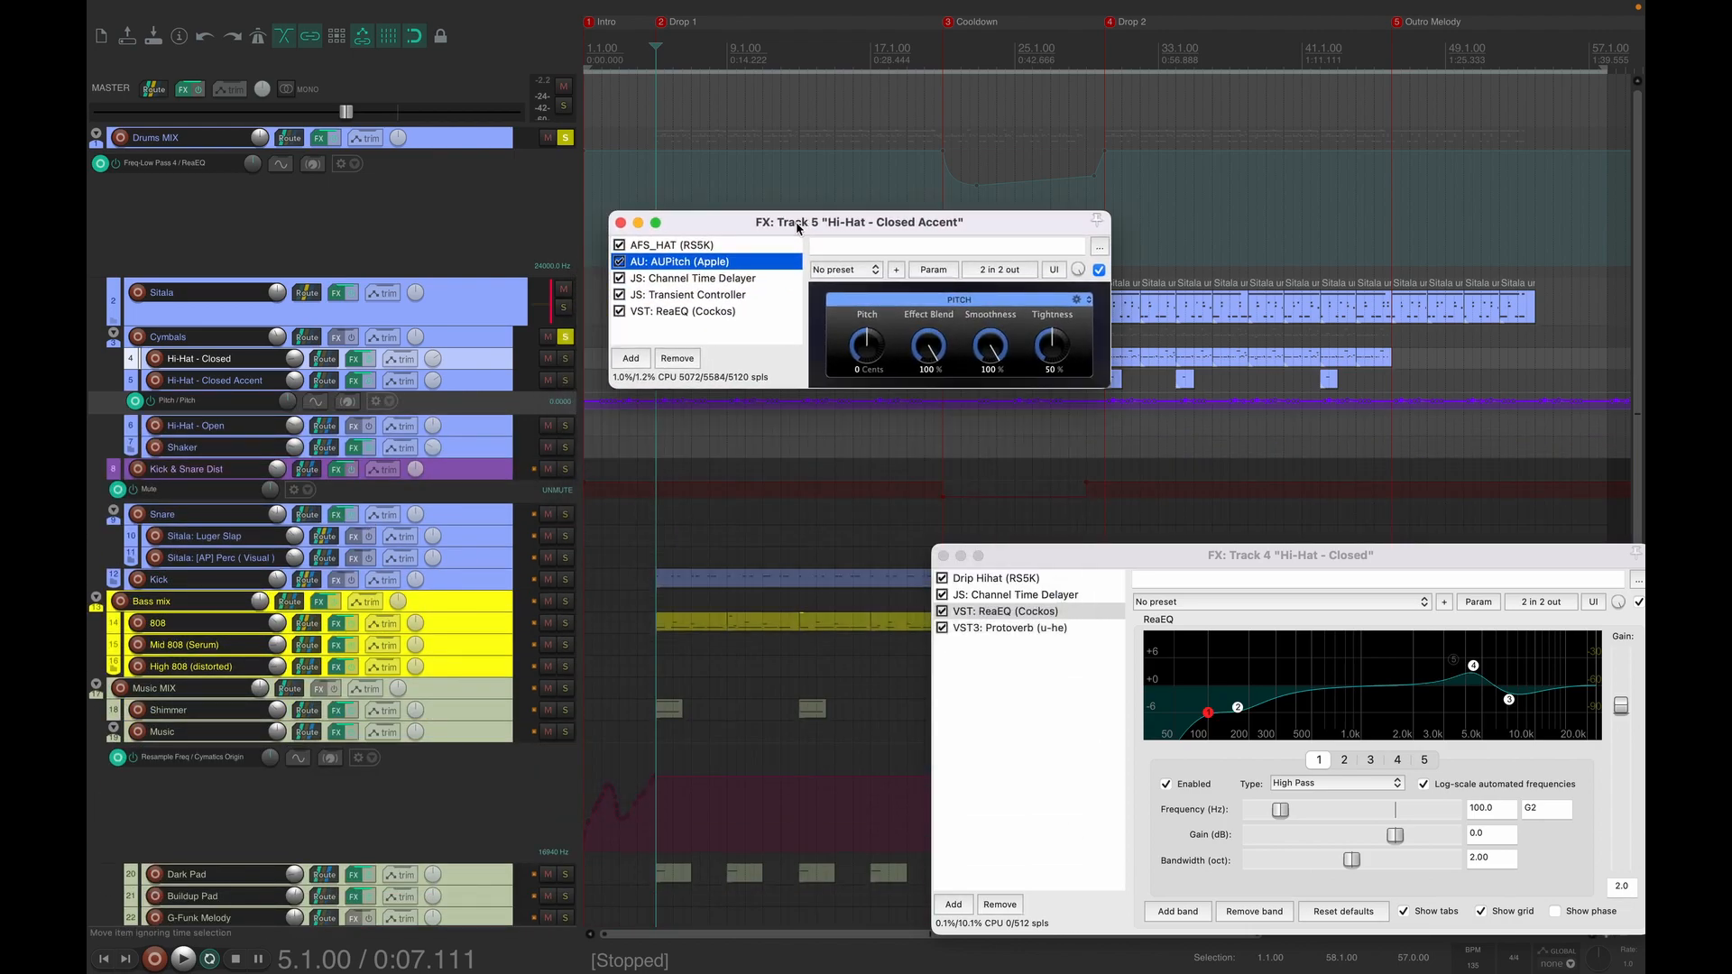
click(748, 277)
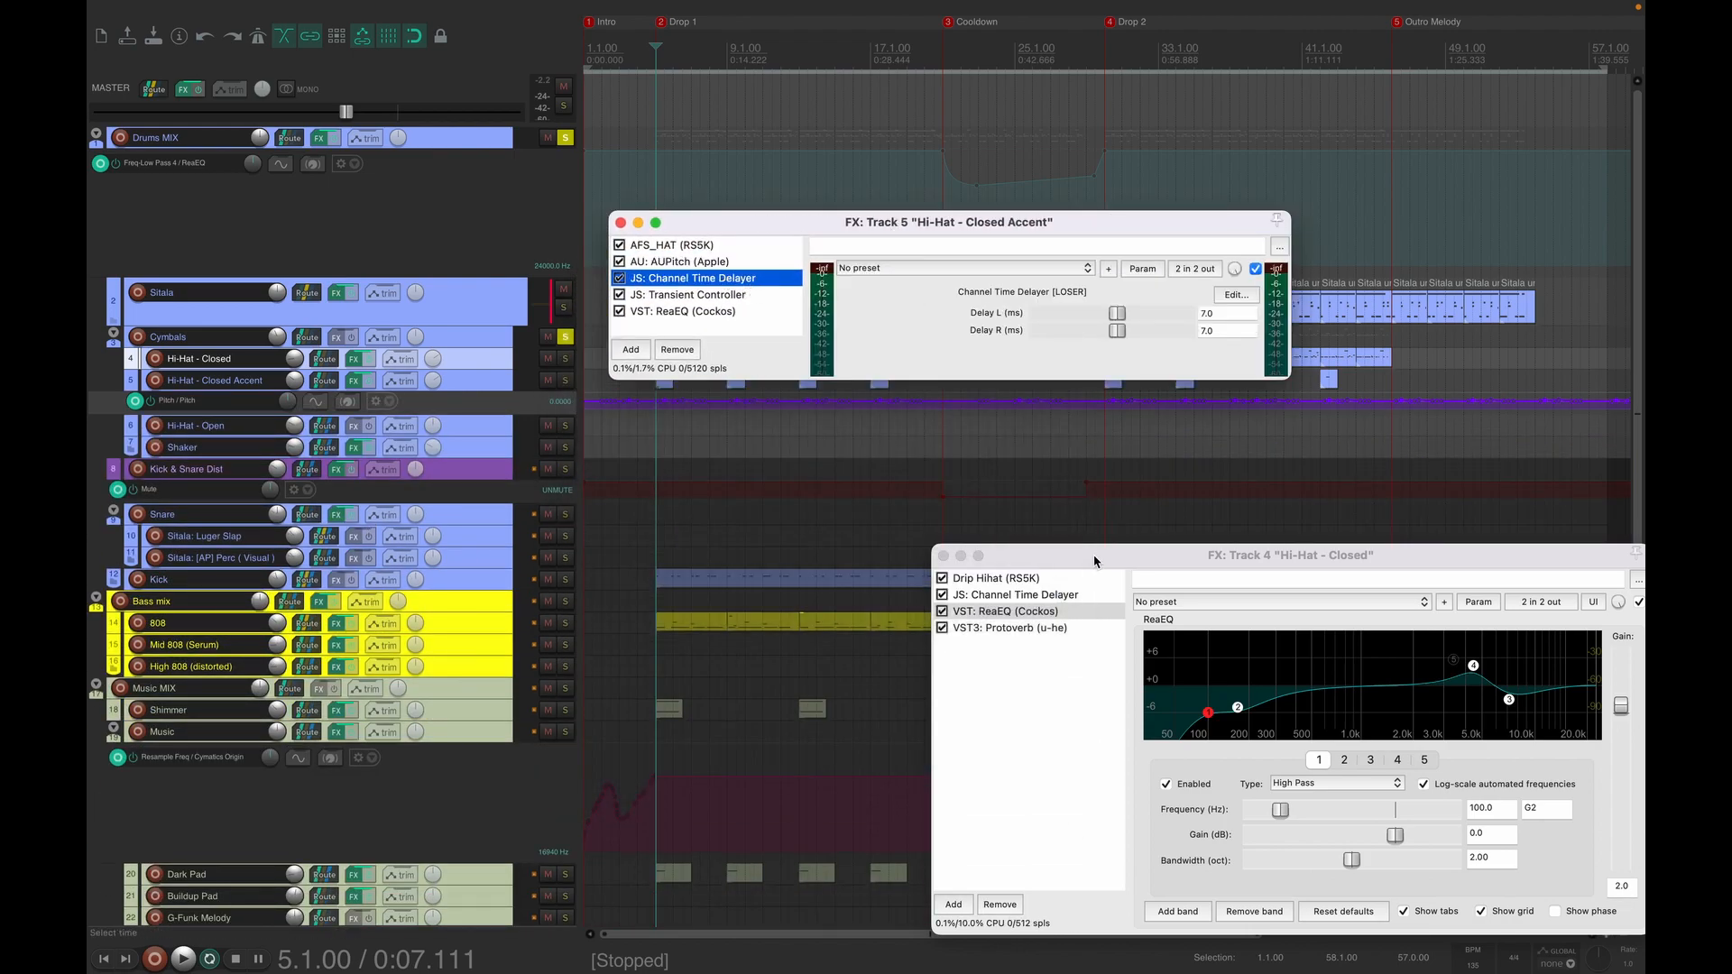
click(703, 295)
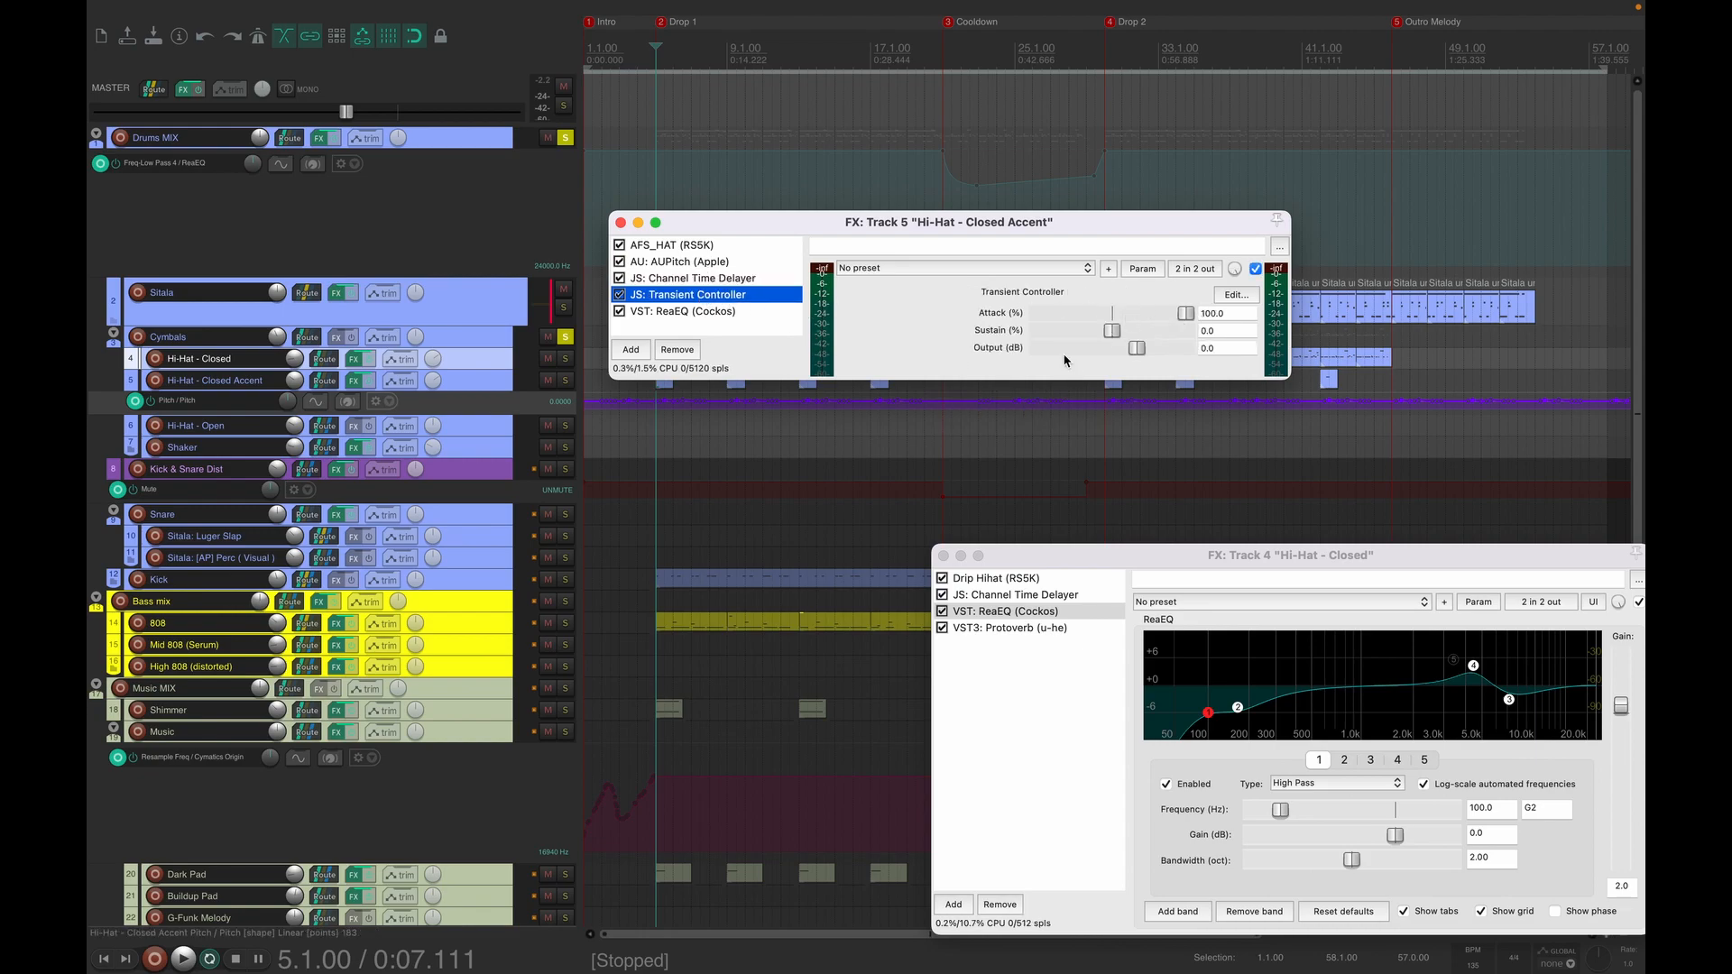
drag(907, 231, 1143, 234)
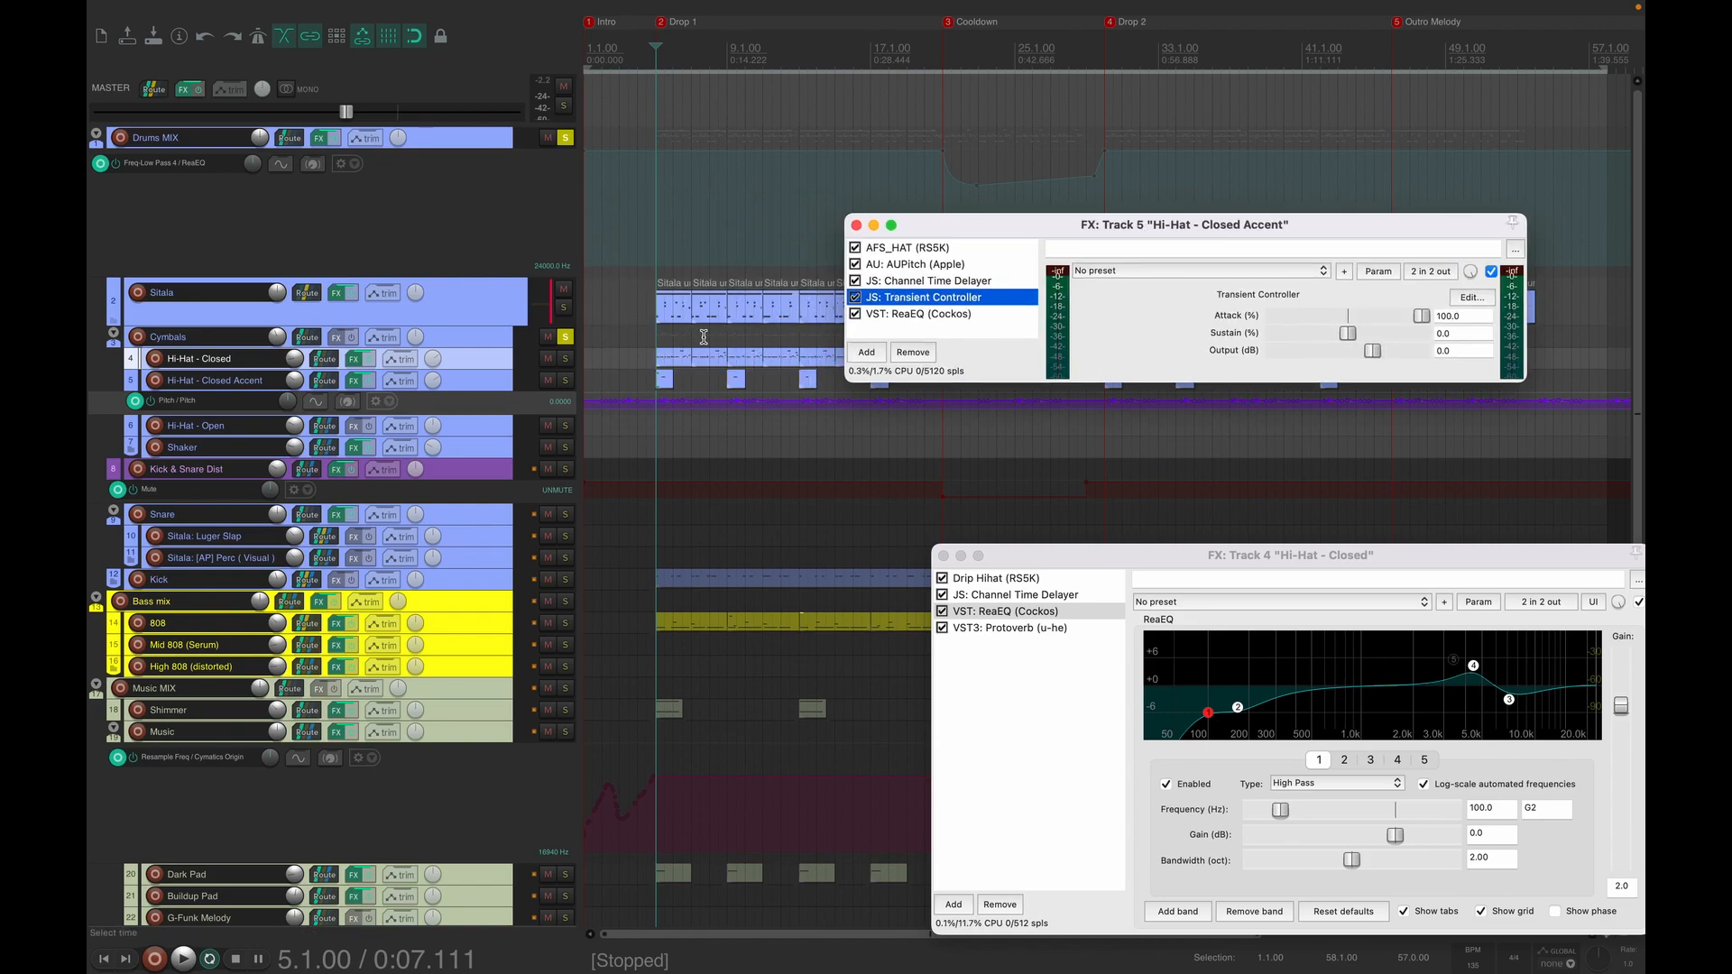
- Listen to the Hi-Hat - Closed Accent track on its own from the start of Drop 1 and examine its ReaEQ settings
click(672, 383)
key(space)
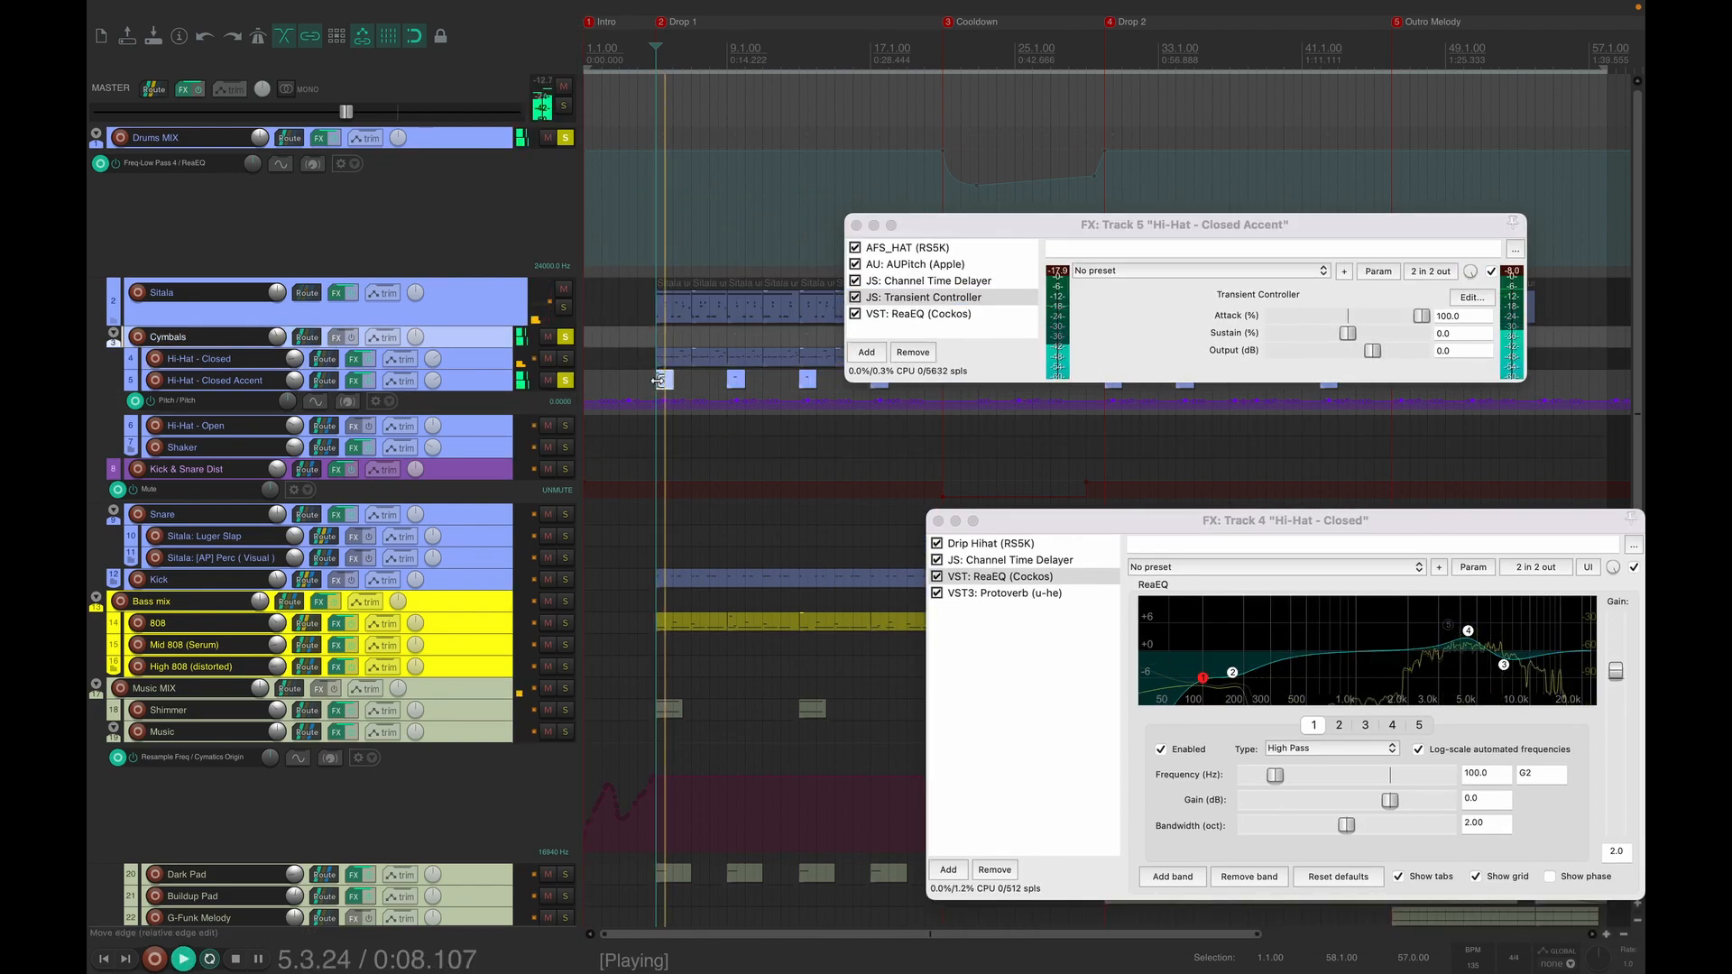
key(space)
key(space)
key(space)
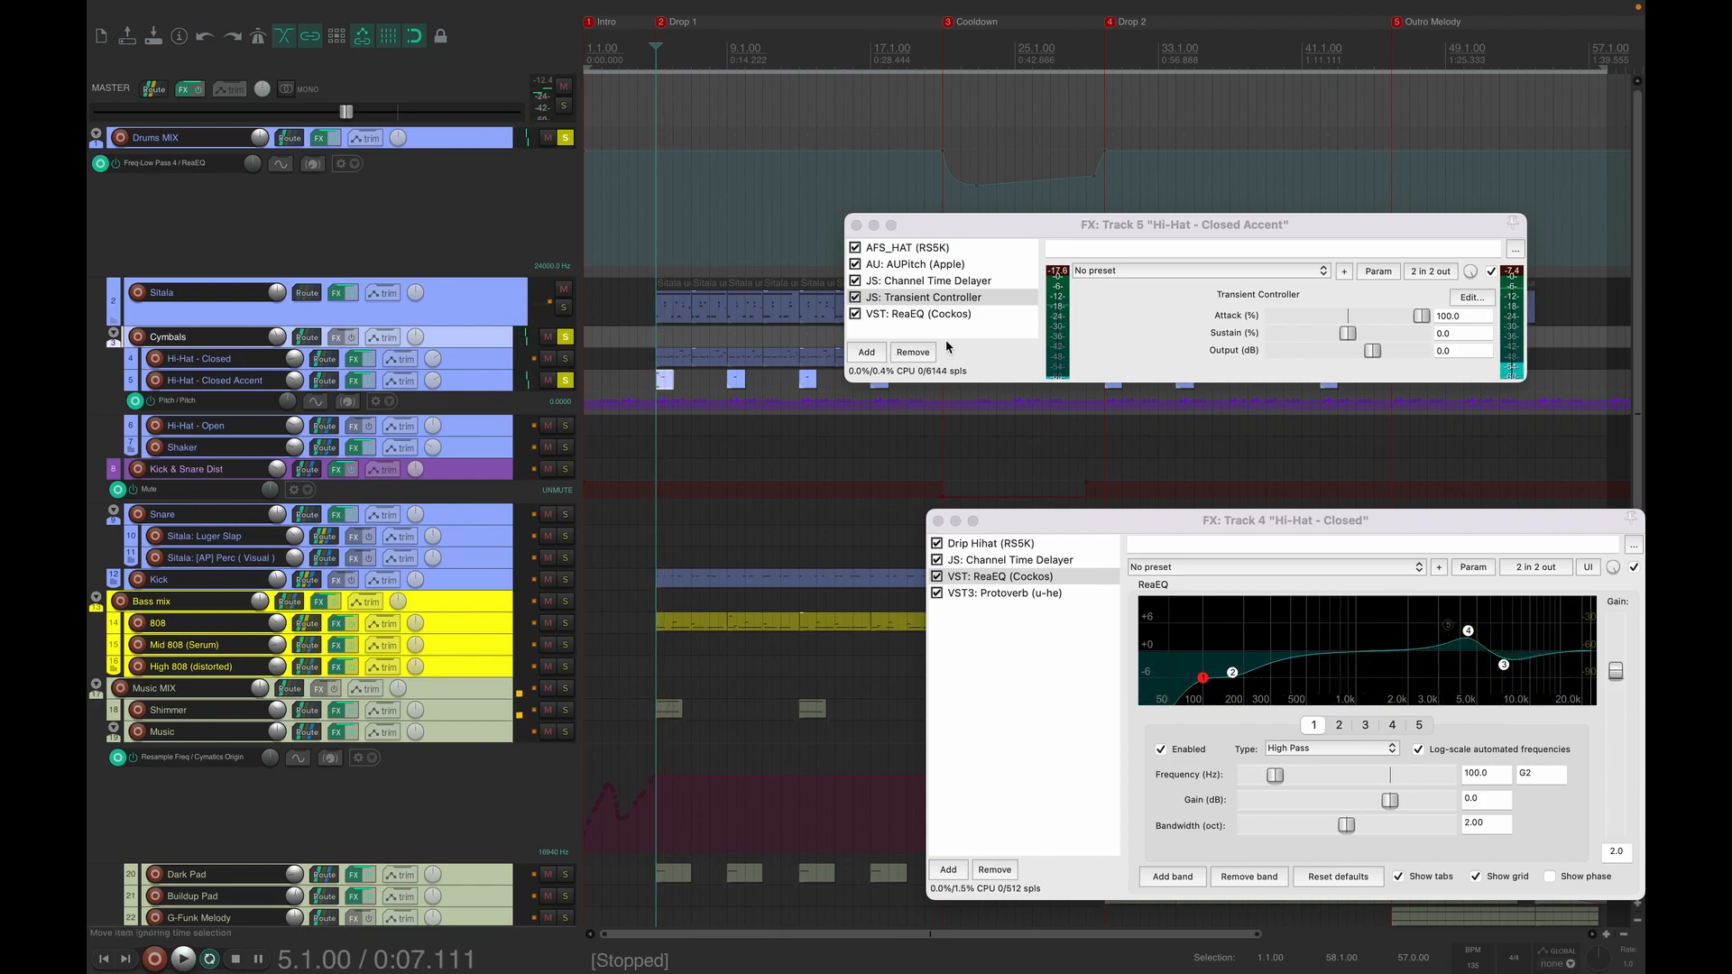
click(925, 314)
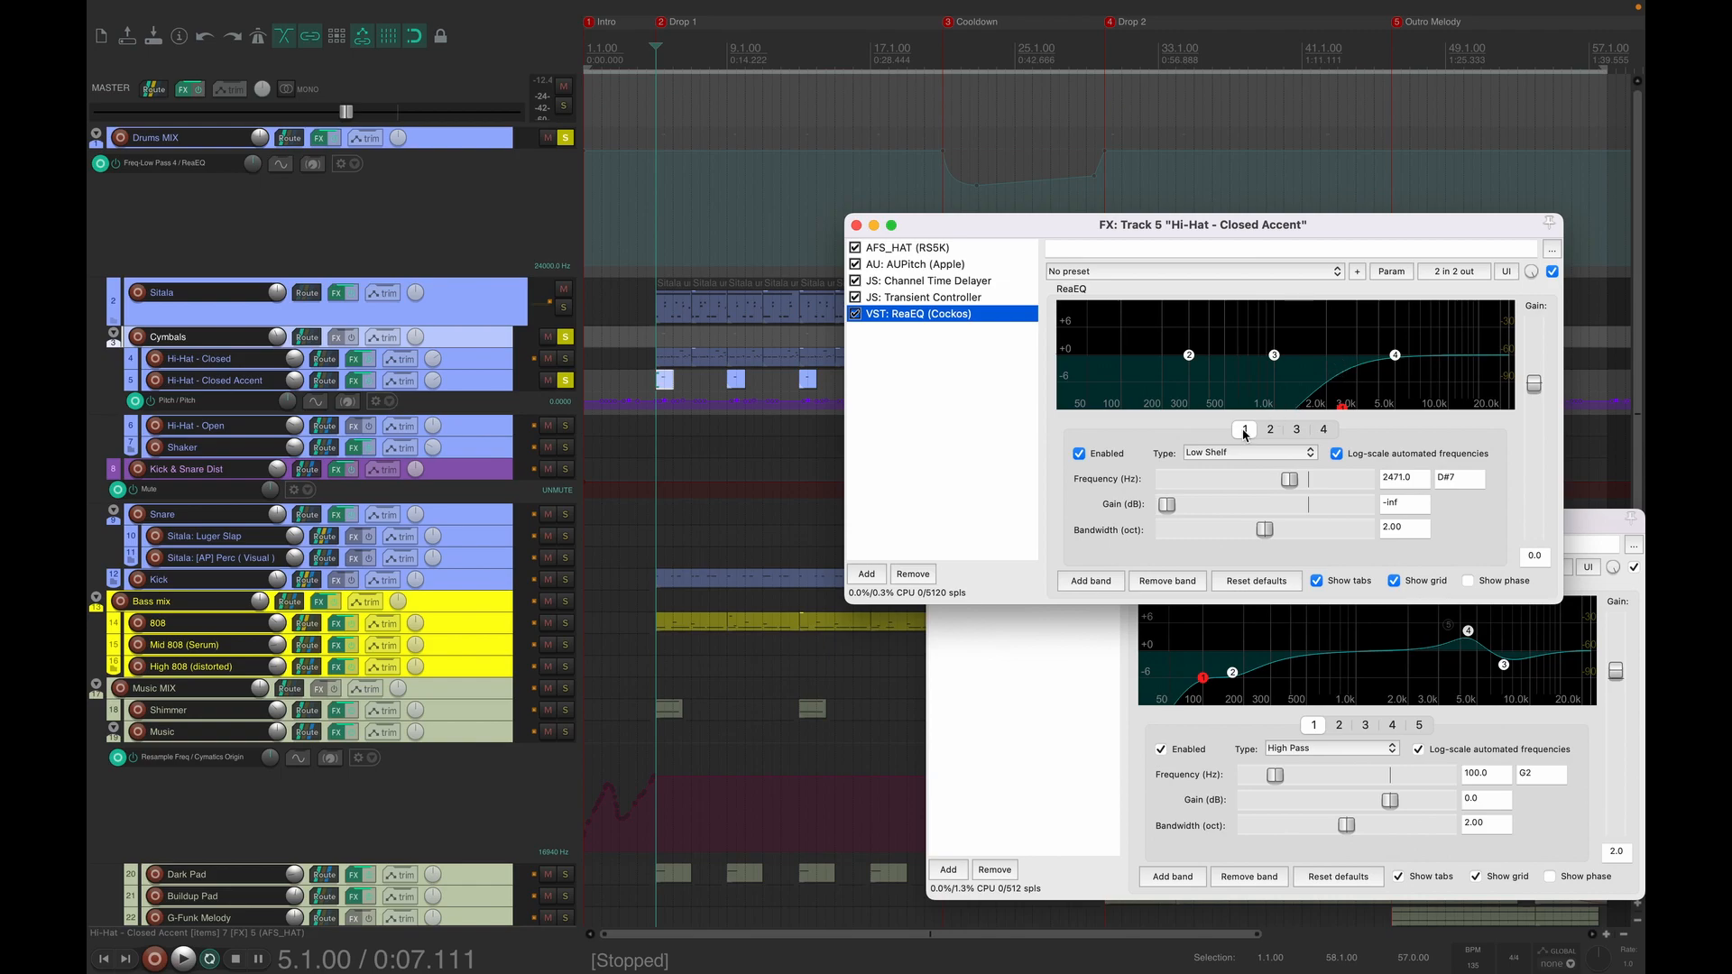
- Solo the Hi-Hat - Closed and Closed Accent tracks, listen to both from the start of Drop 1, and select the first Hi-Hat - Closed item
click(566, 361)
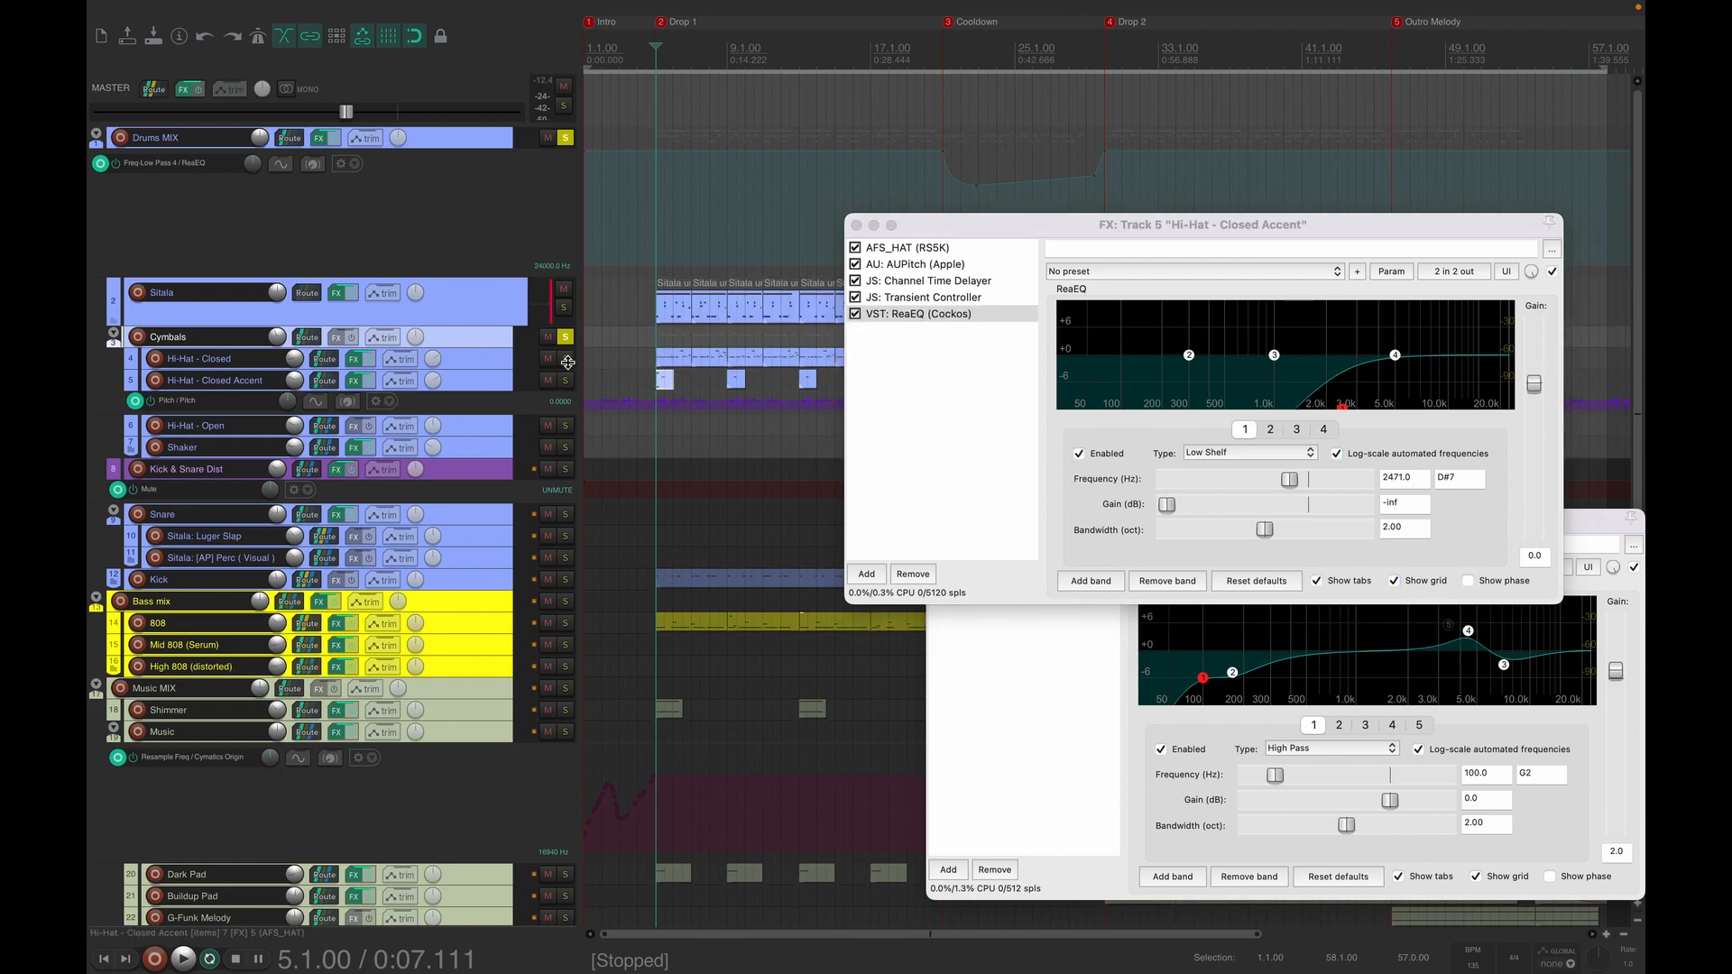
click(569, 380)
key(space)
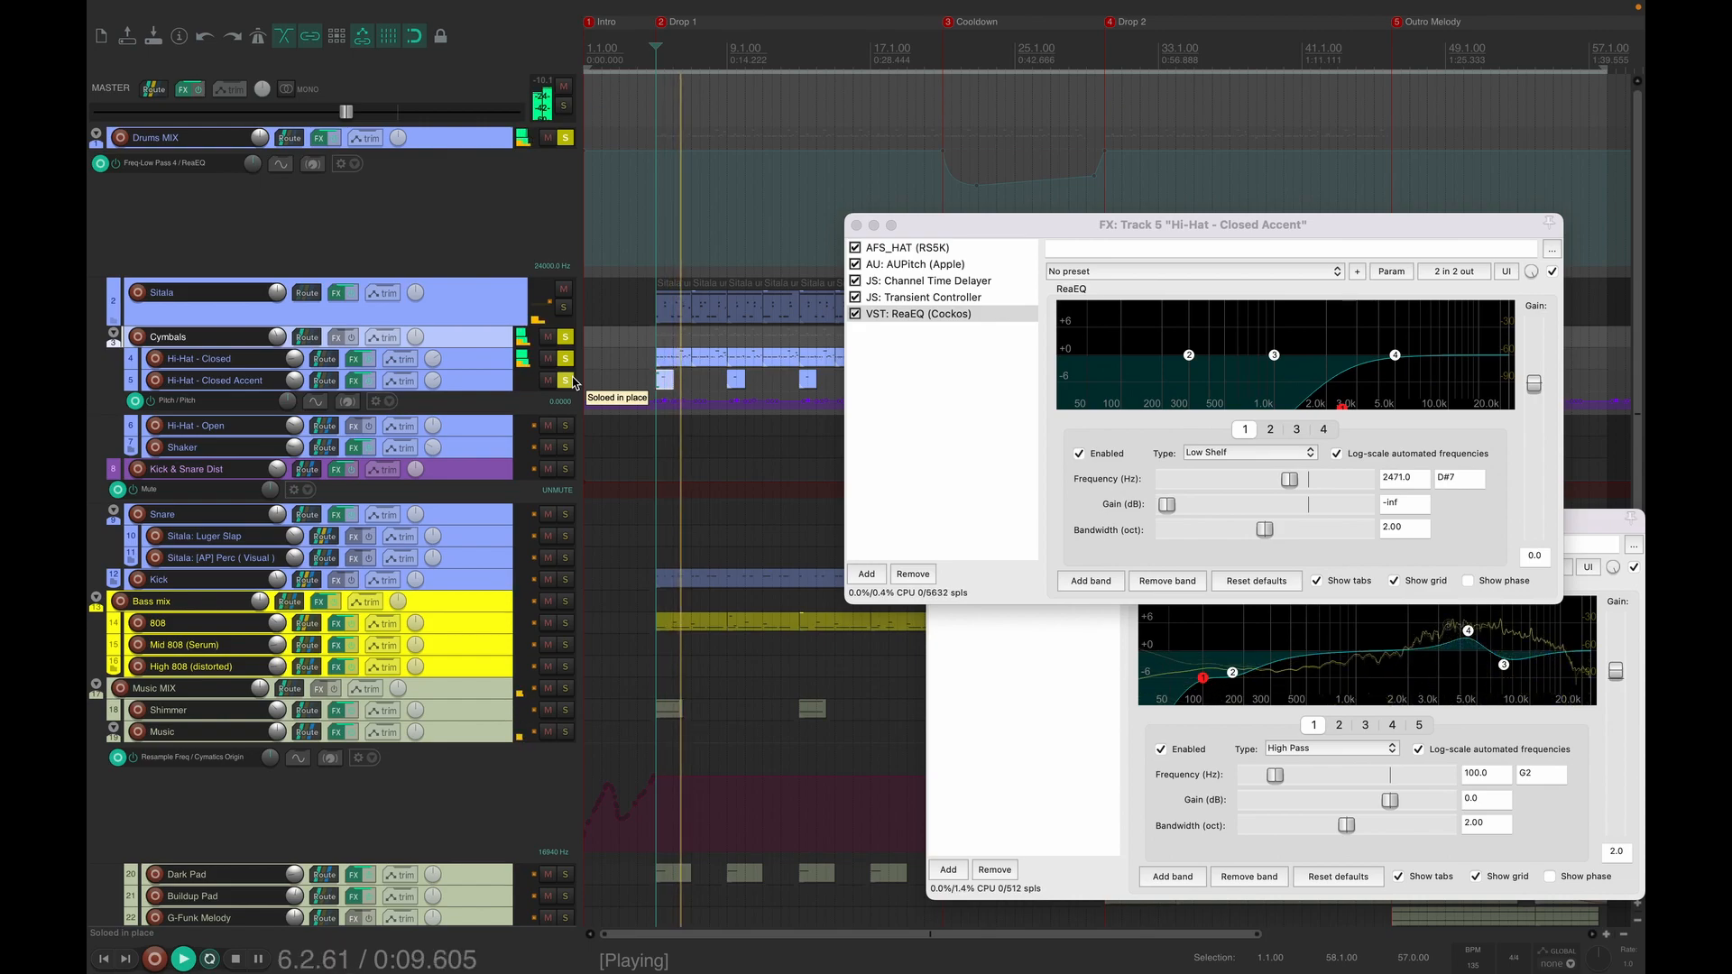
key(space)
click(677, 363)
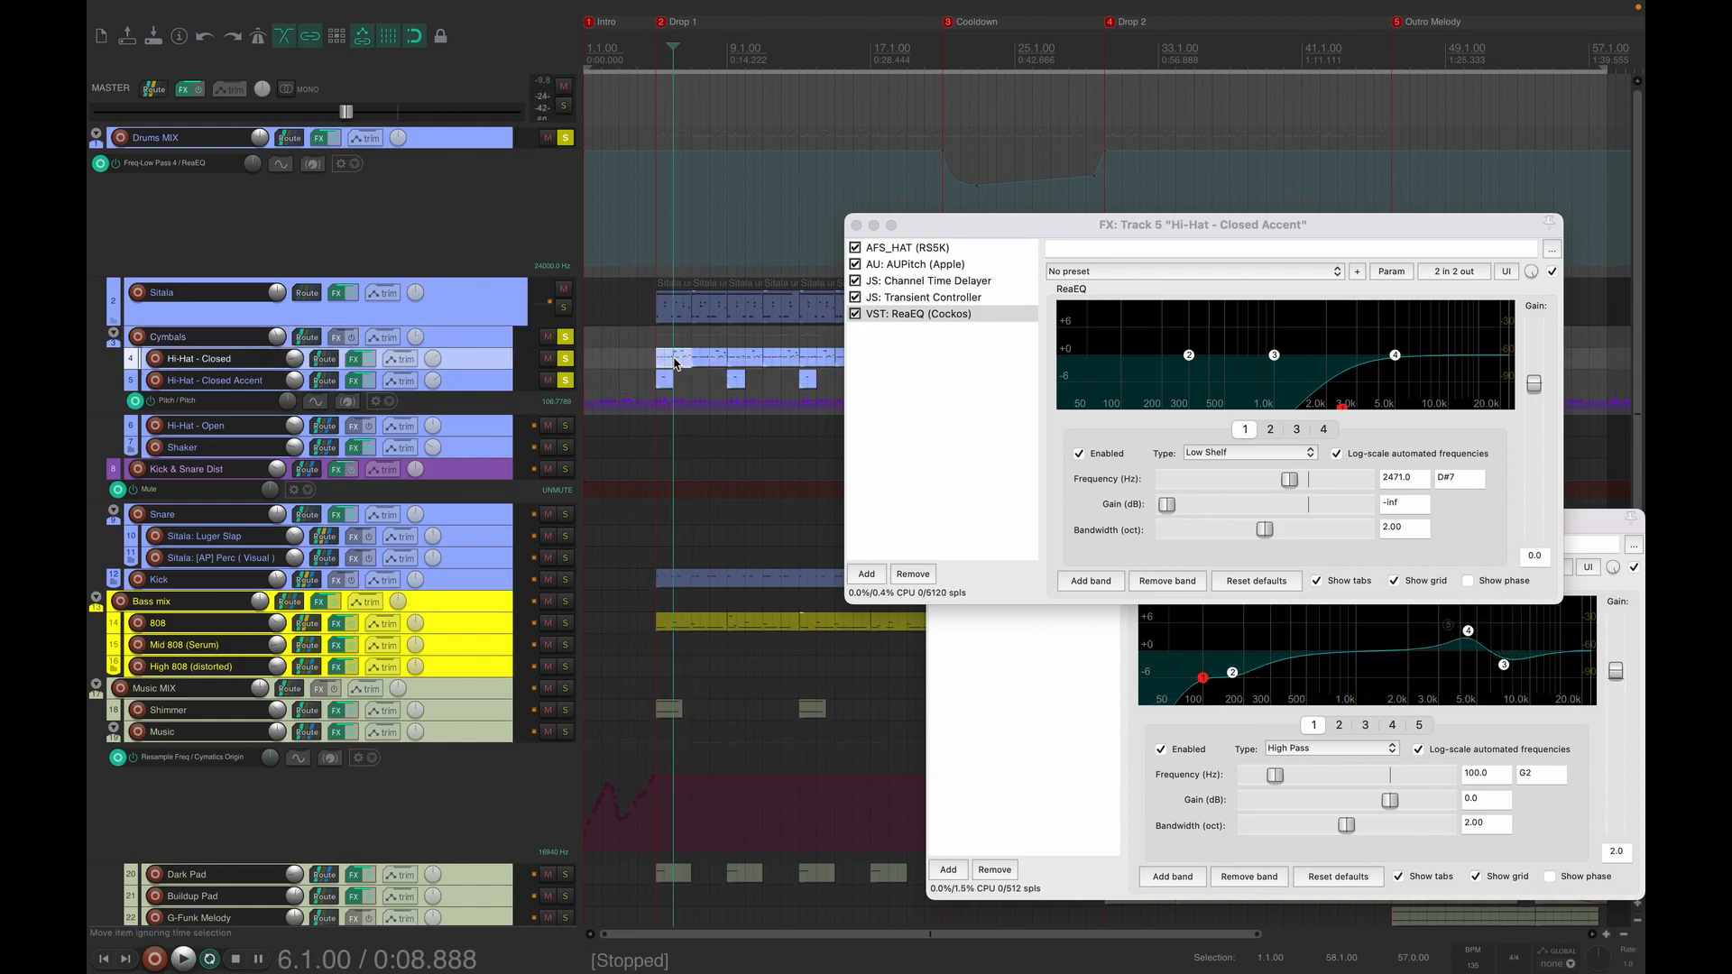
- Inspect the notes of the first Hi-Hat - Closed MIDI item, play the hats briefly, and unsolo the Hi-Hat - Closed and Closed Accent tracks
double_click(677, 364)
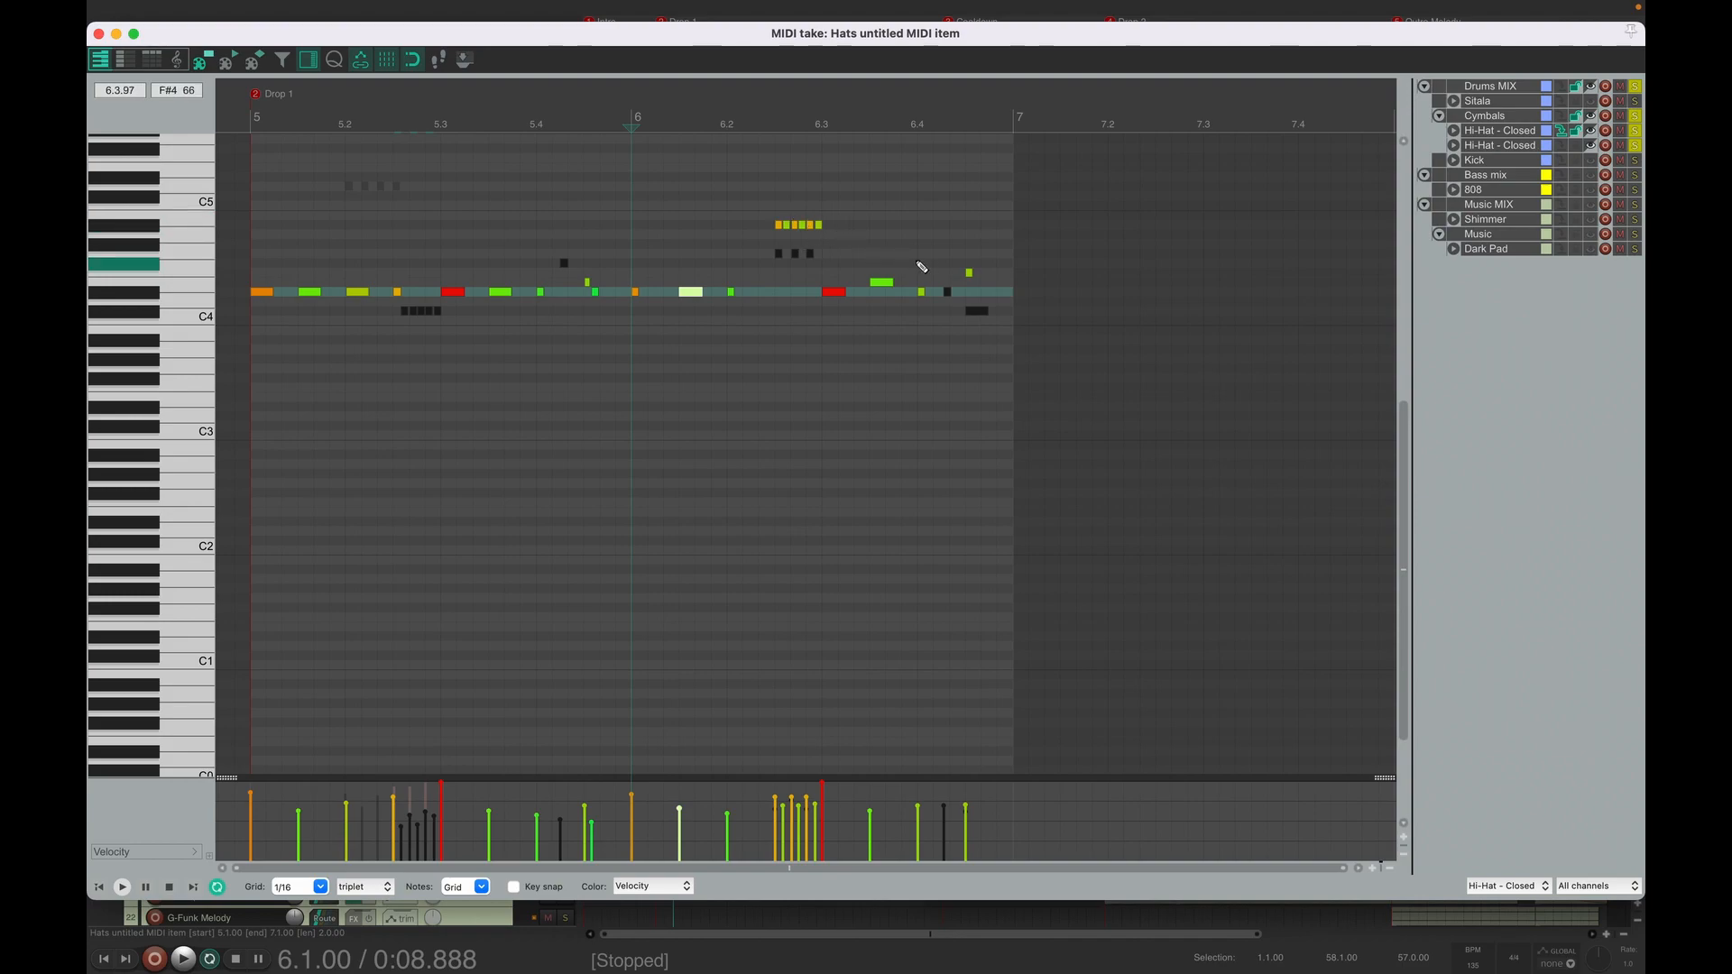
key(Escape)
key(space)
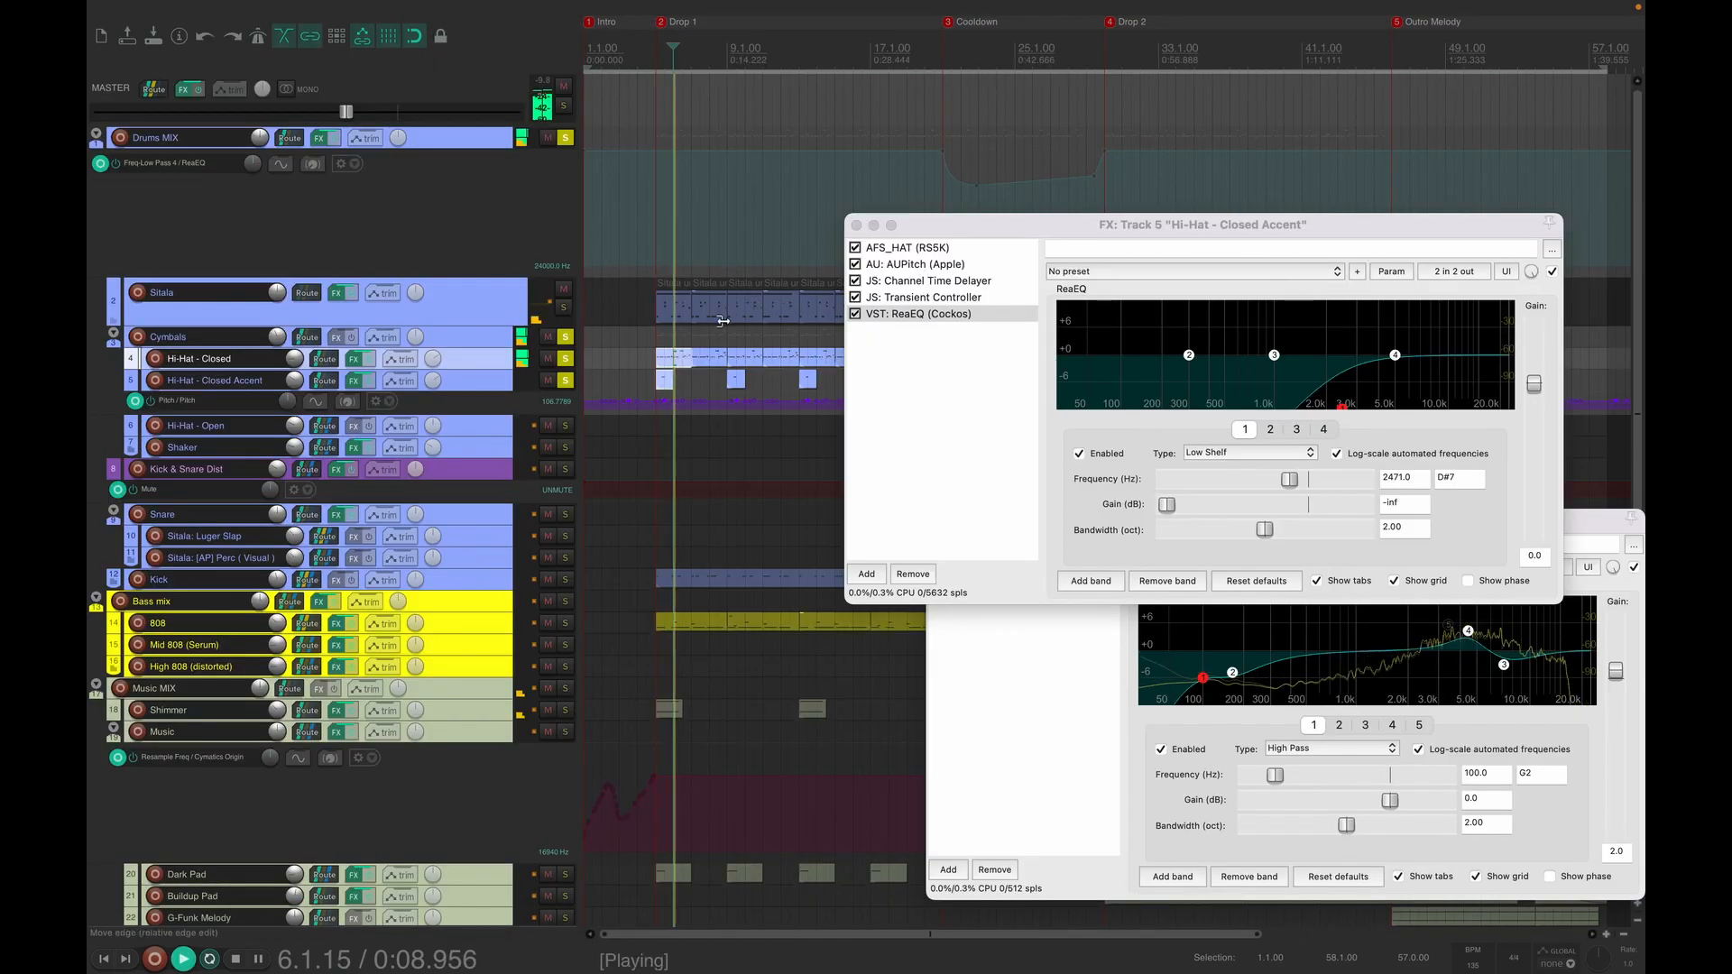
key(space)
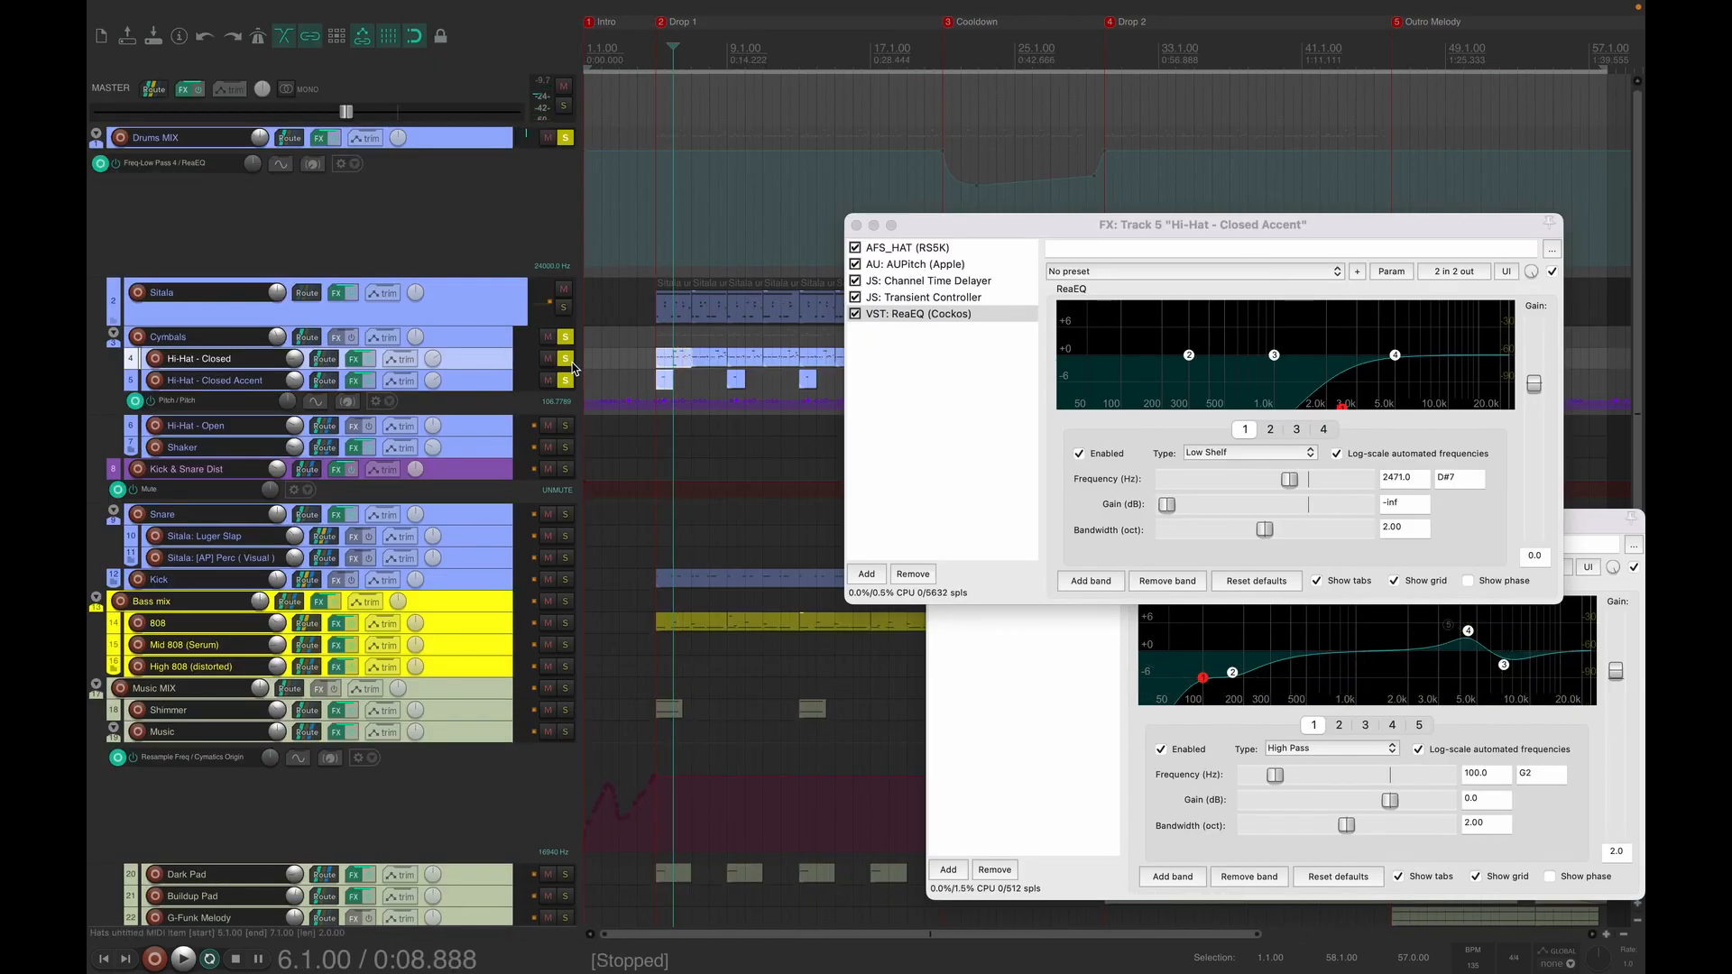
click(565, 359)
click(564, 380)
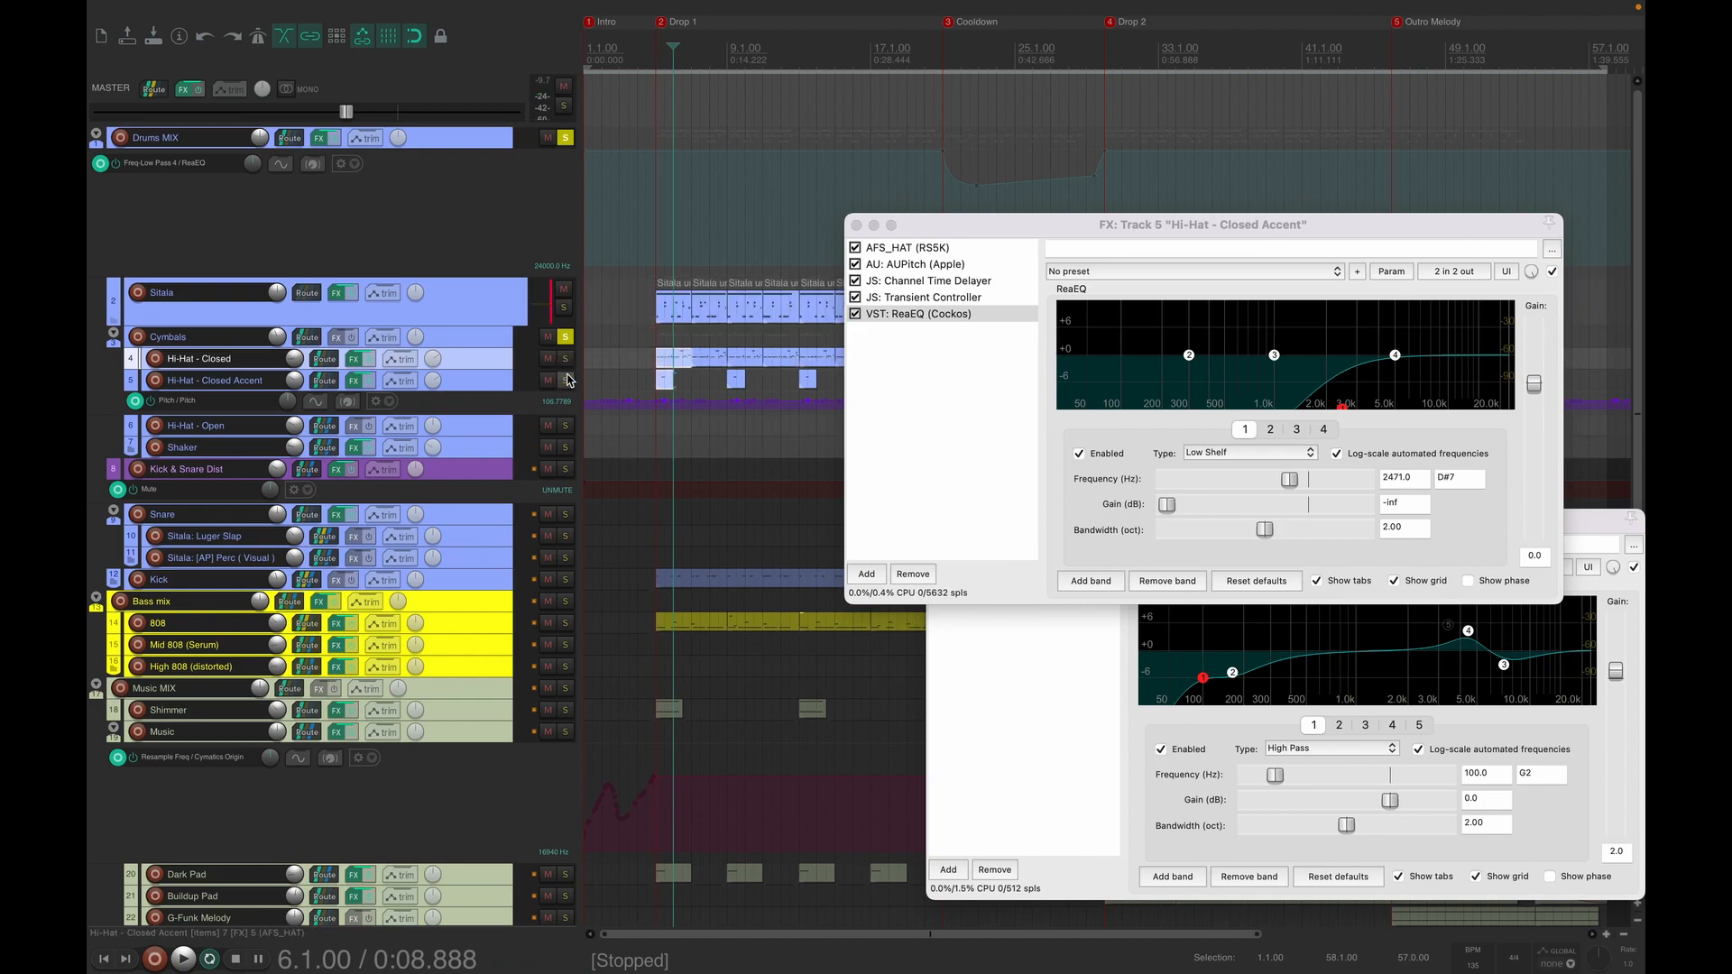
- Solo the Hi-Hat - Open track, listen to it, and inspect the notes of the first Sitala MIDI item
click(559, 426)
key(space)
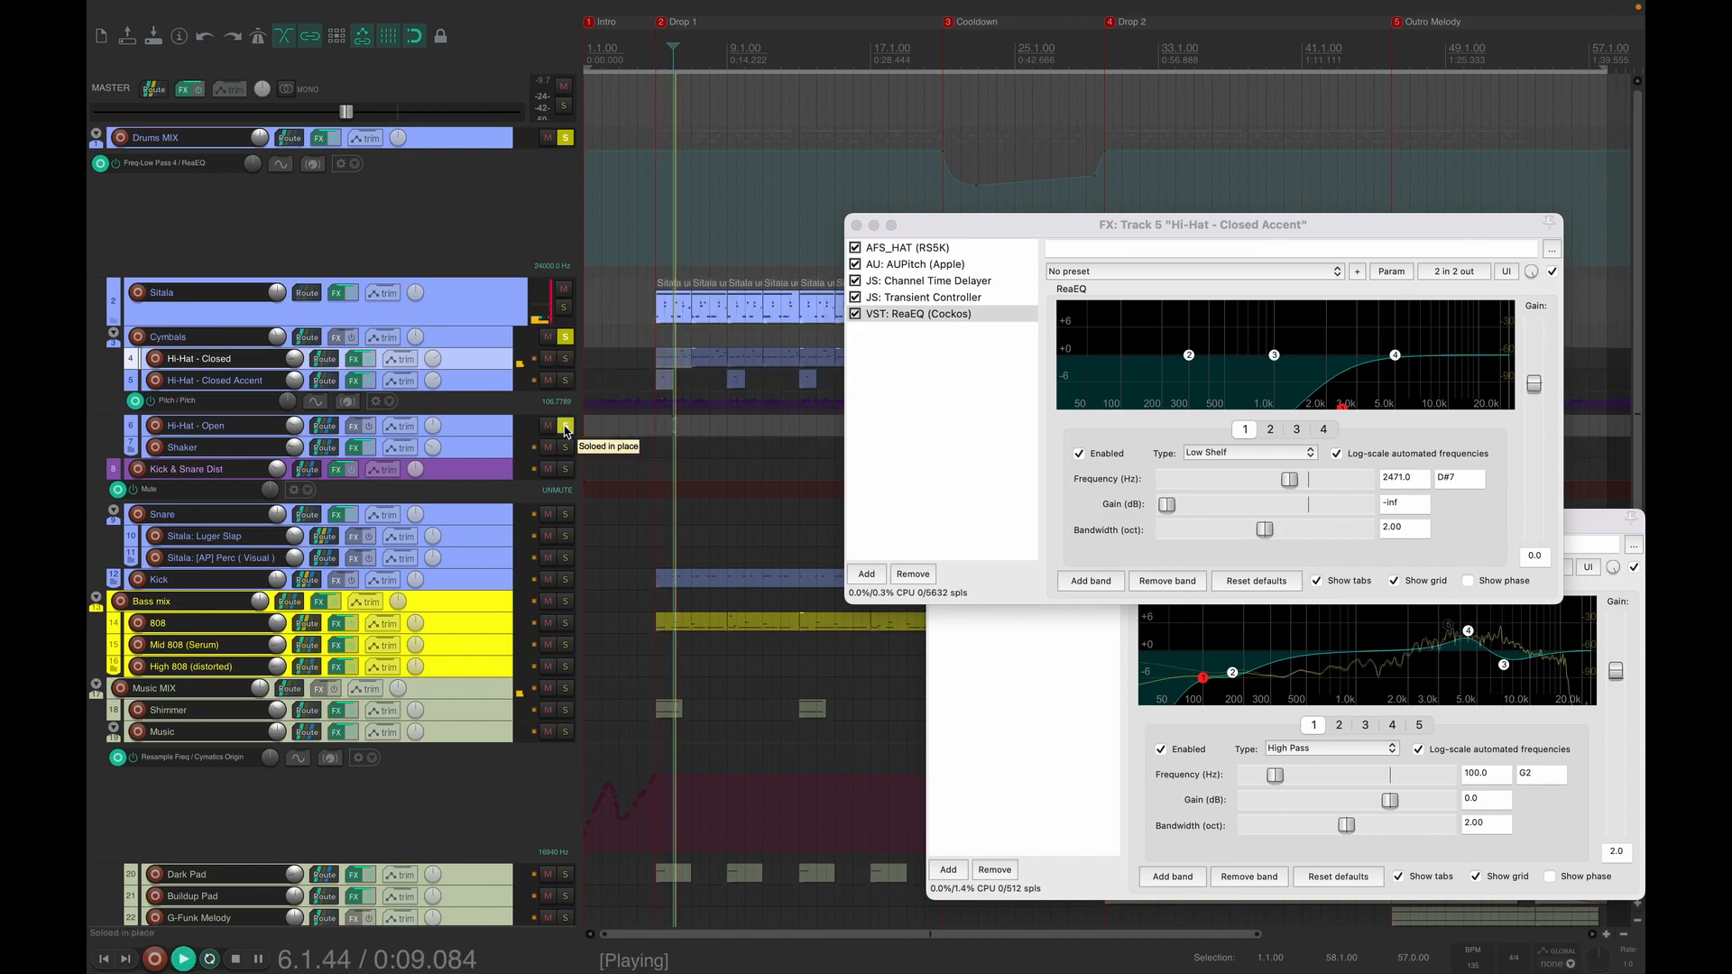
double_click(687, 304)
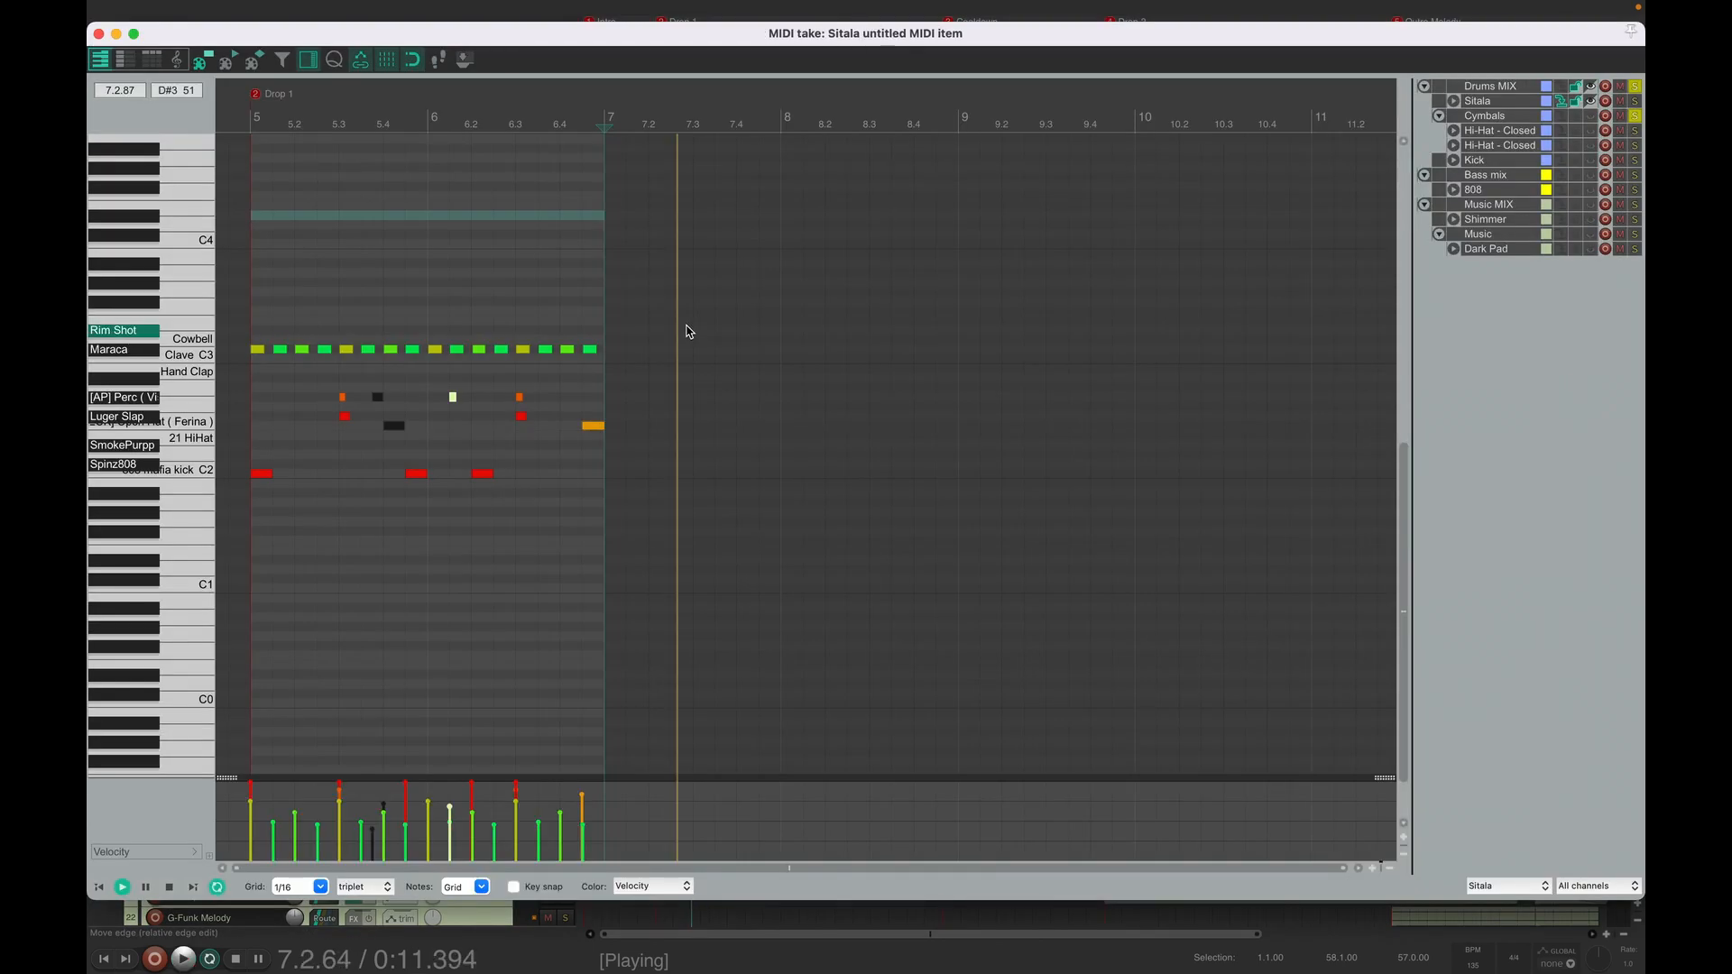
key(space)
key(Escape)
- Inspect the second Sitala MIDI item's notes during playback, stop, and unsolo the Hi-Hat - Open track
key(space)
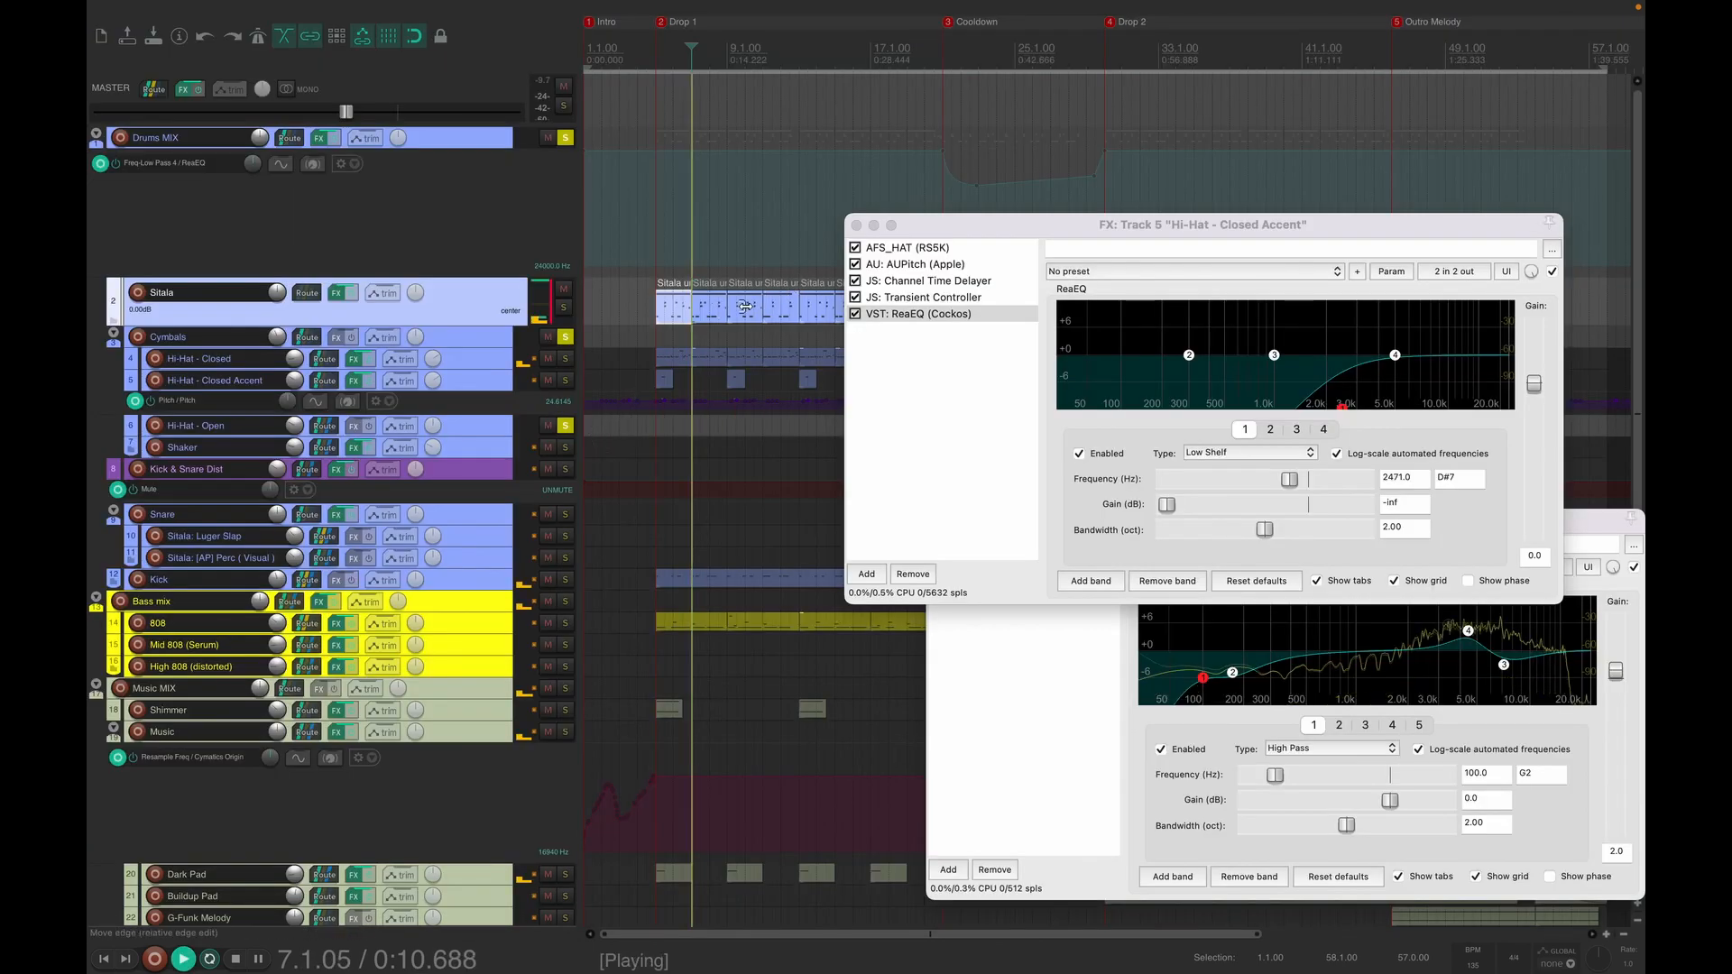
double_click(719, 319)
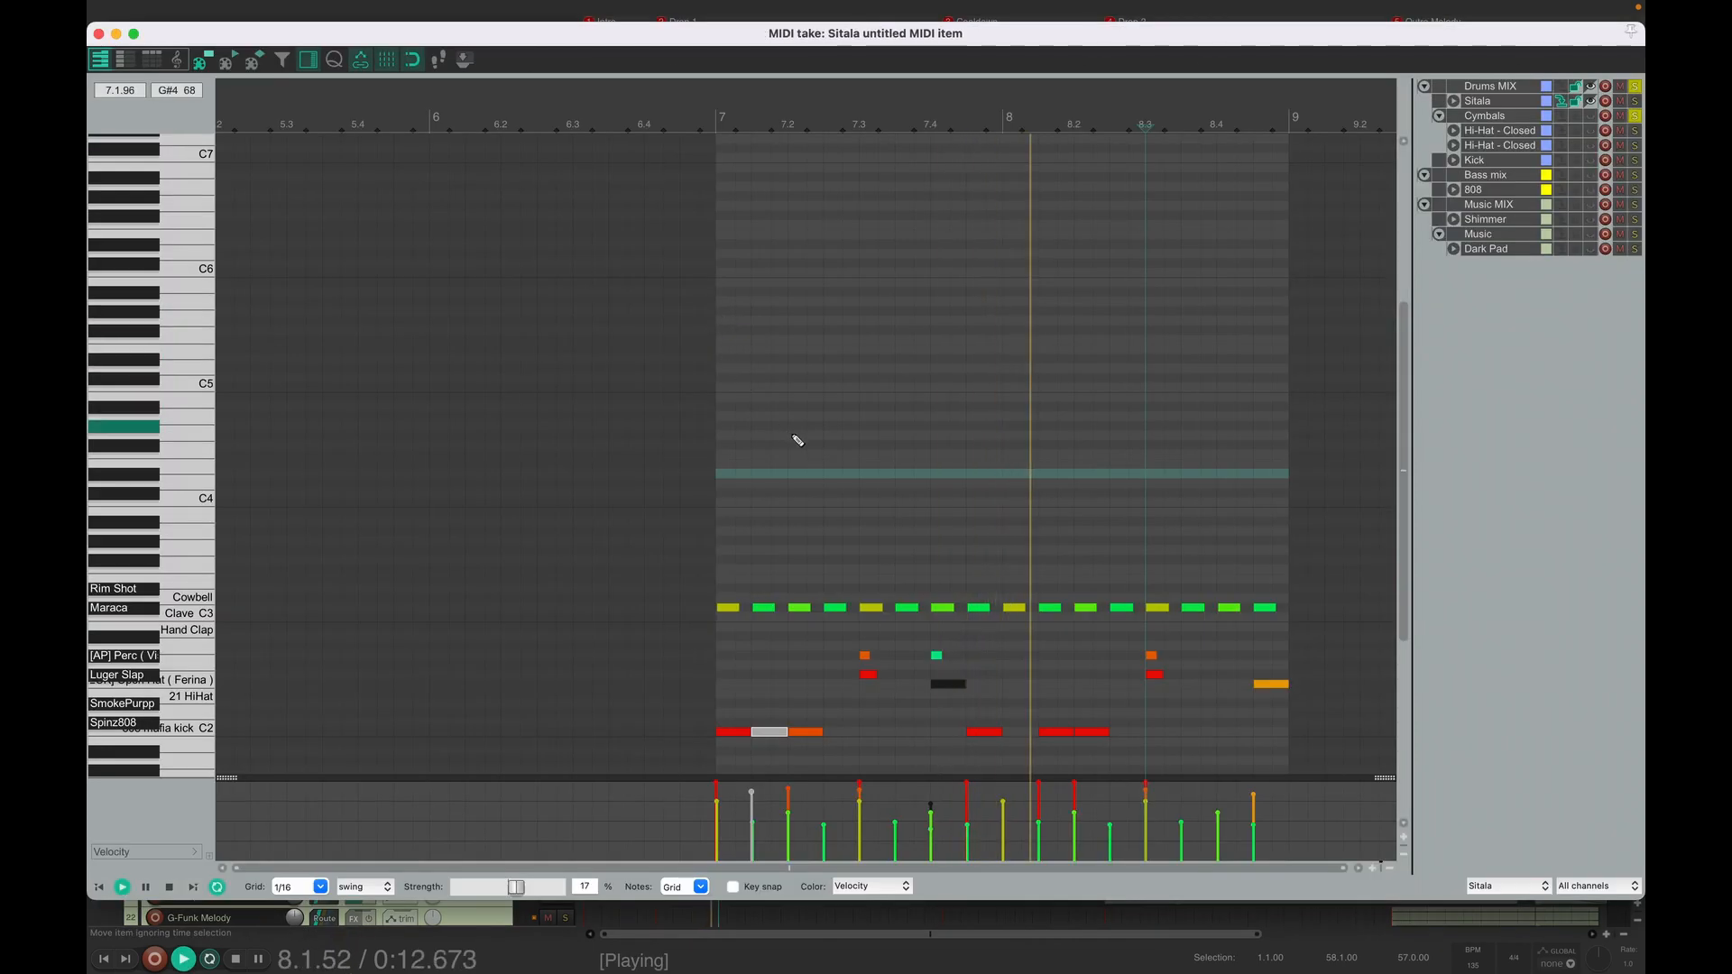
key(Escape)
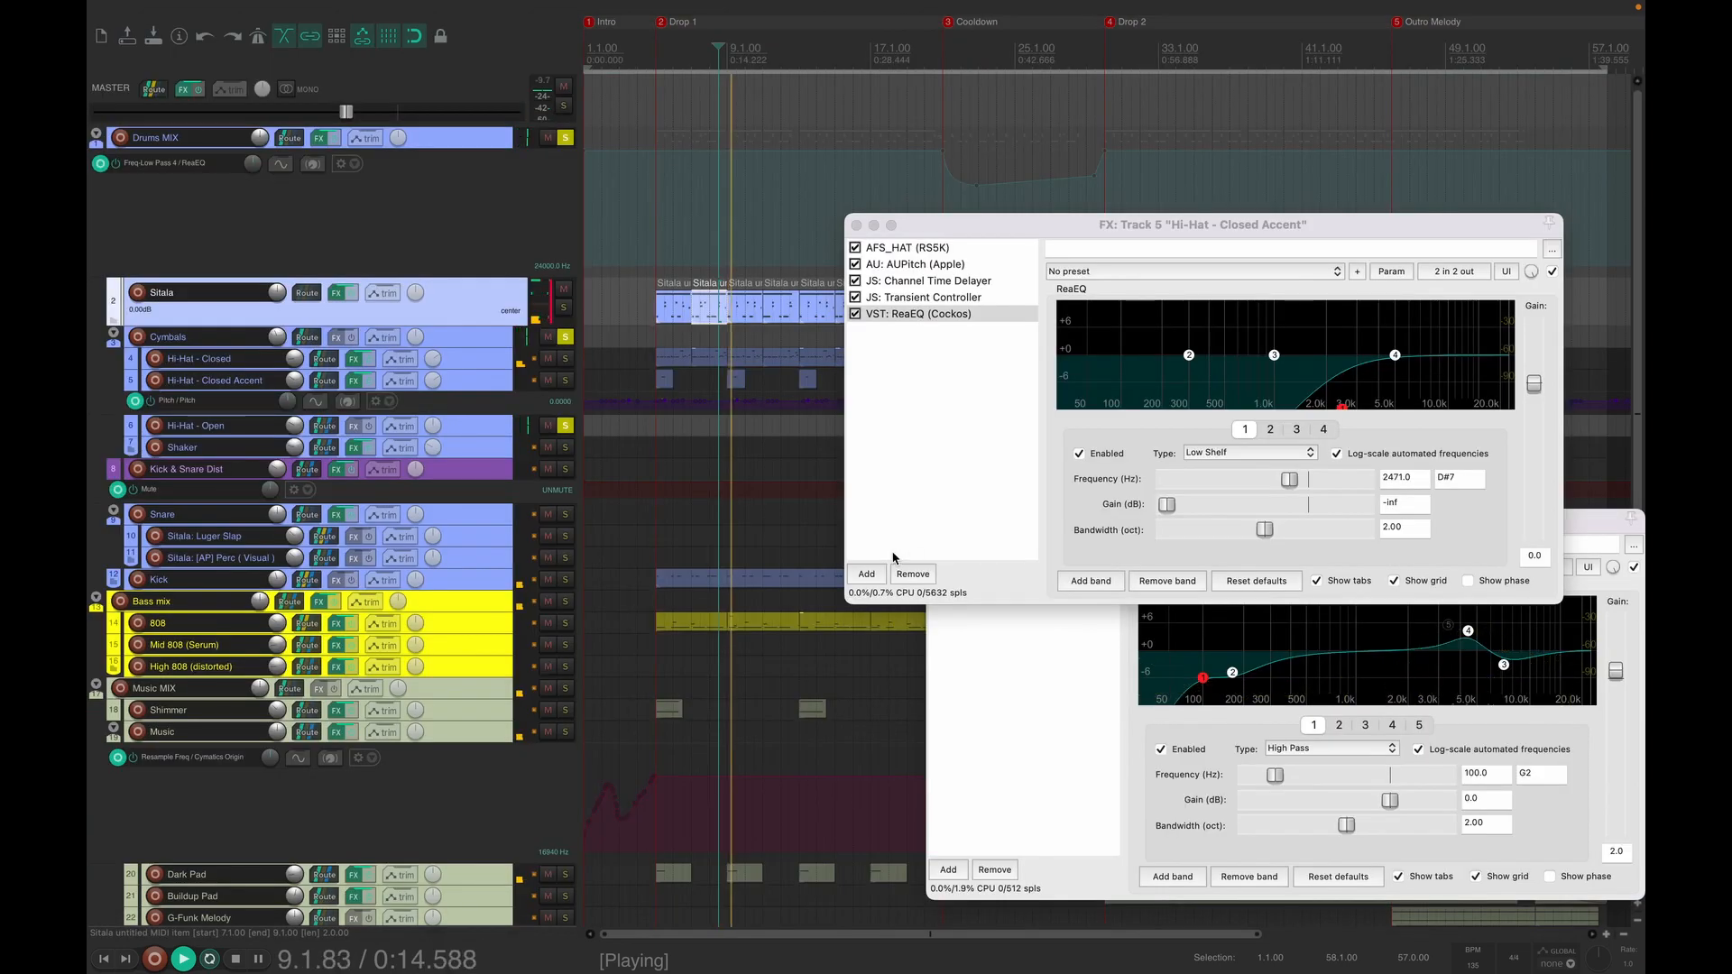
key(space)
click(564, 427)
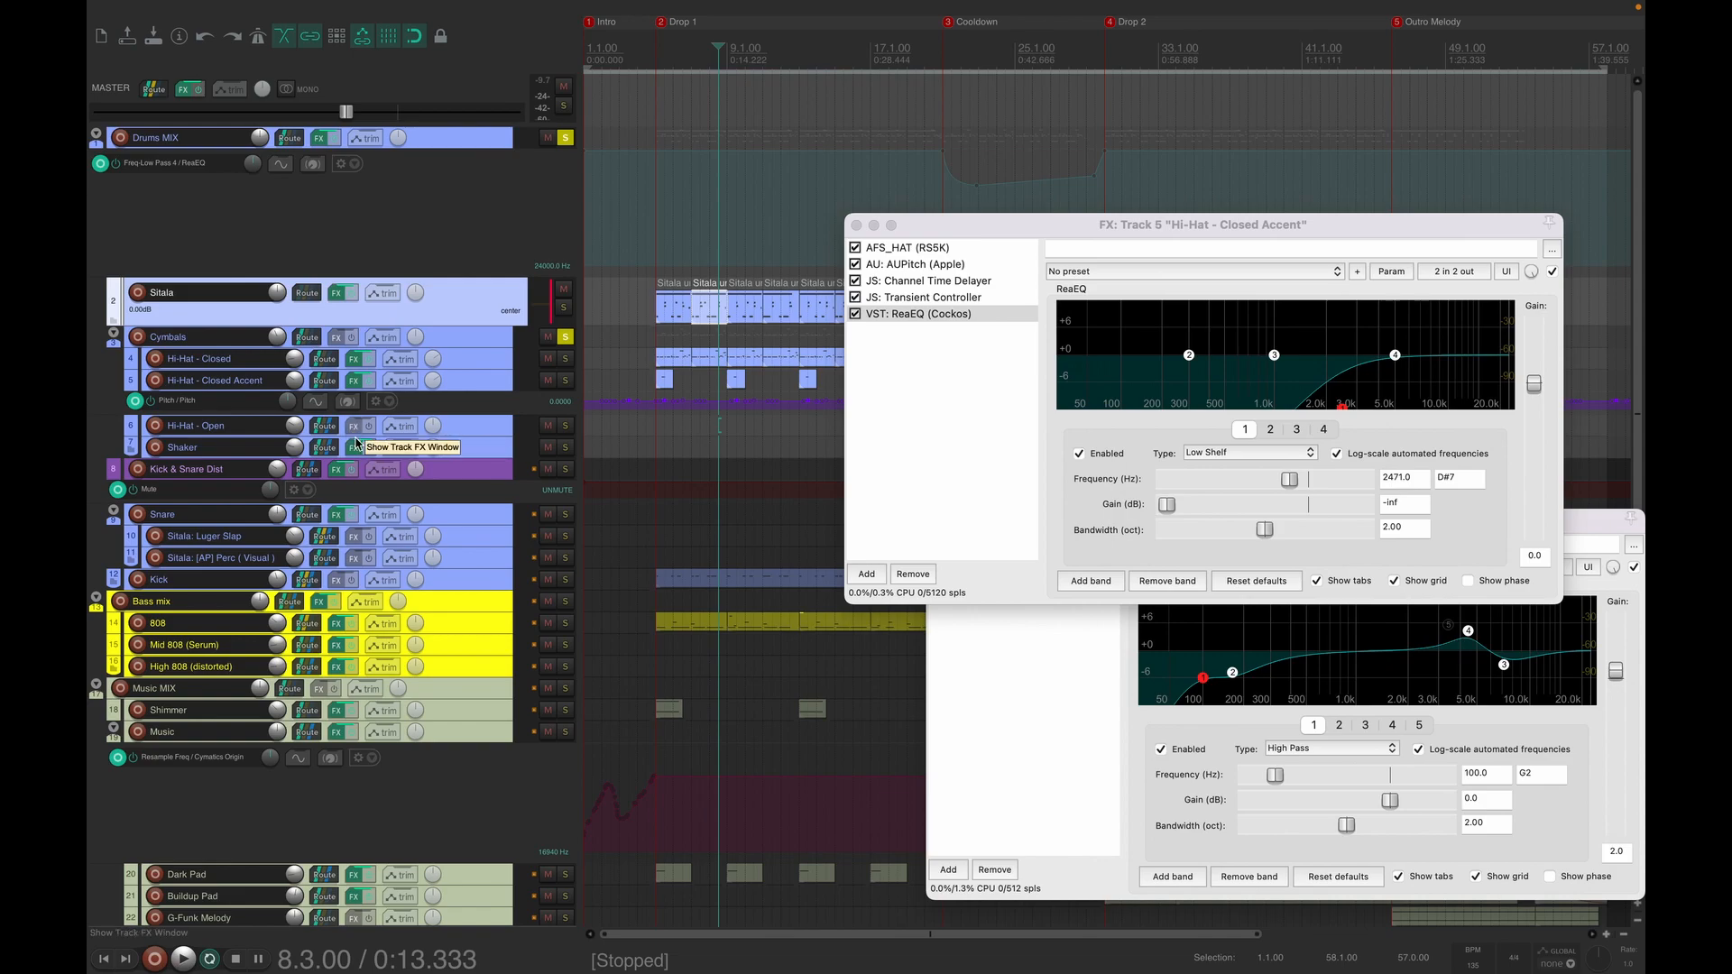
- Solo the Shaker track, listen to it, and examine its Channel Time Delayer settings with the other effect windows closed
click(564, 448)
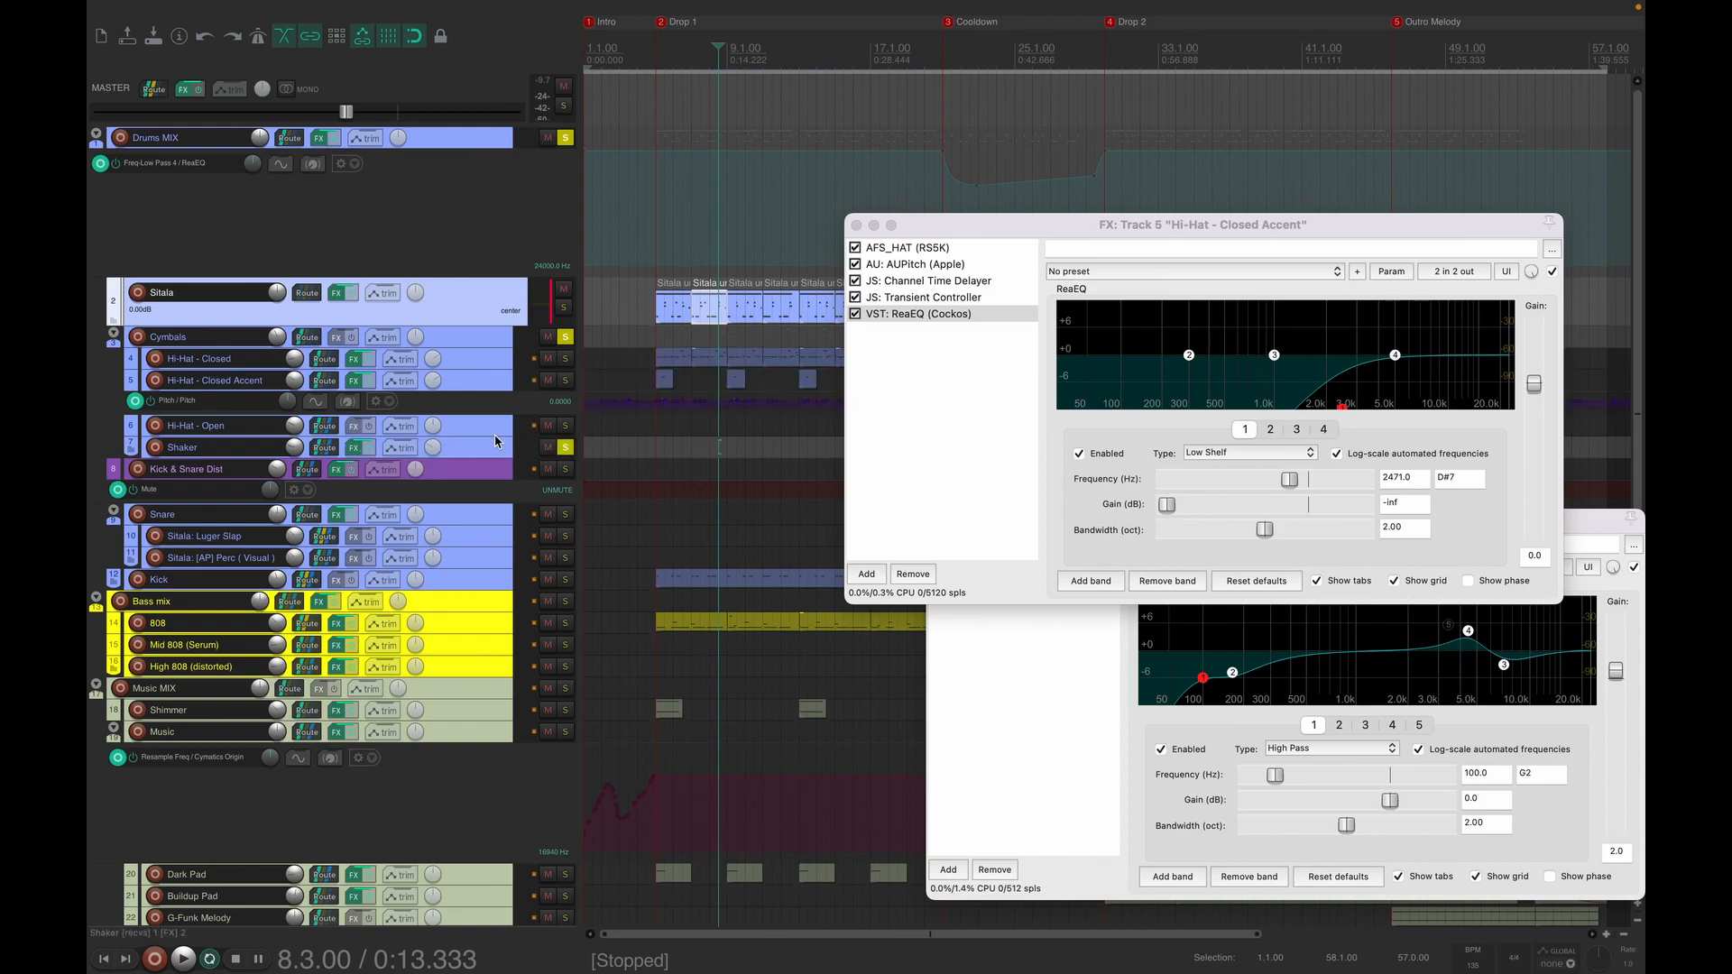
key(space)
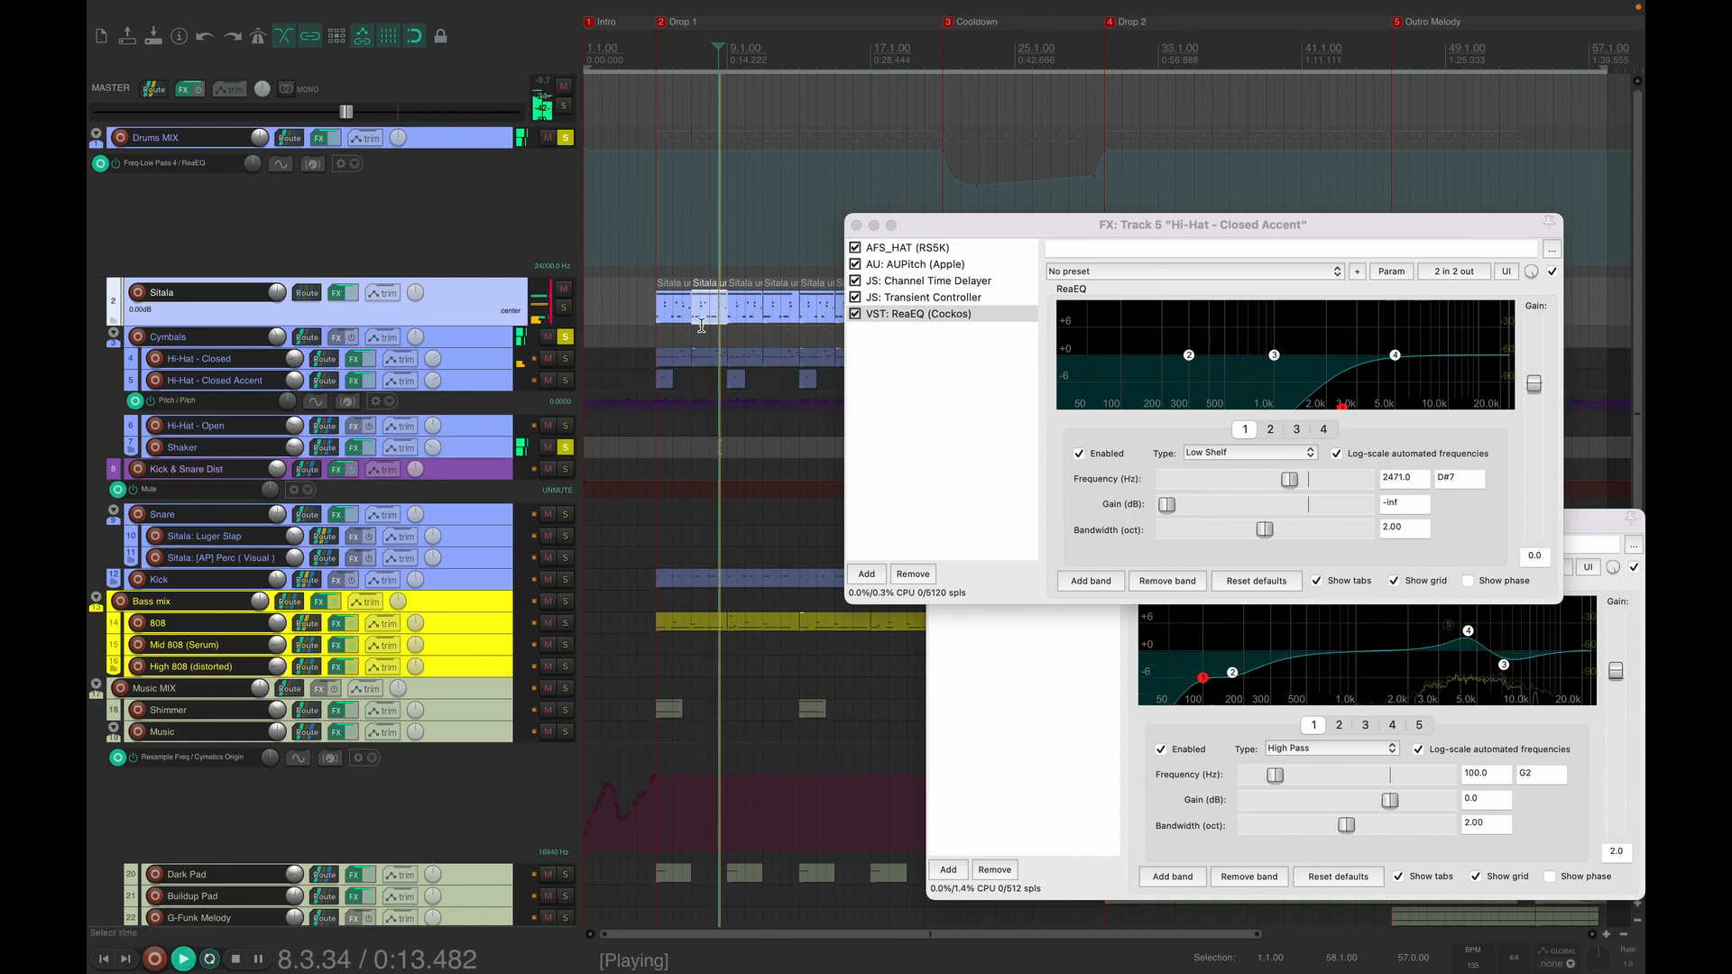
click(357, 450)
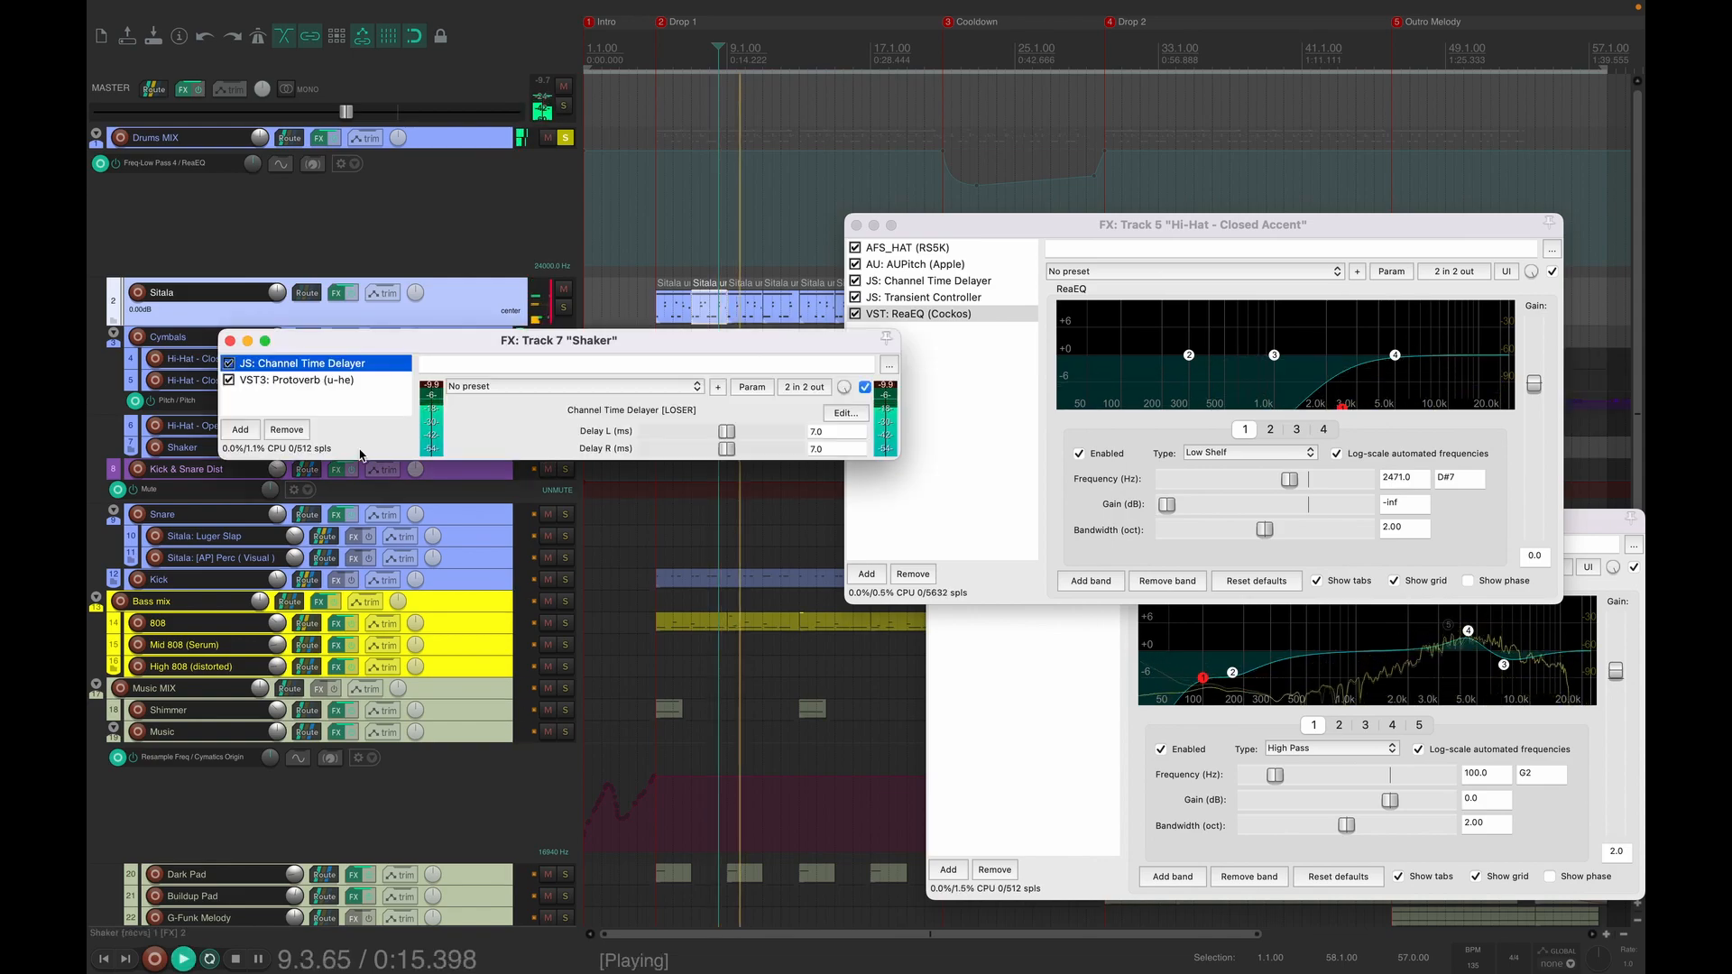
click(855, 225)
click(938, 519)
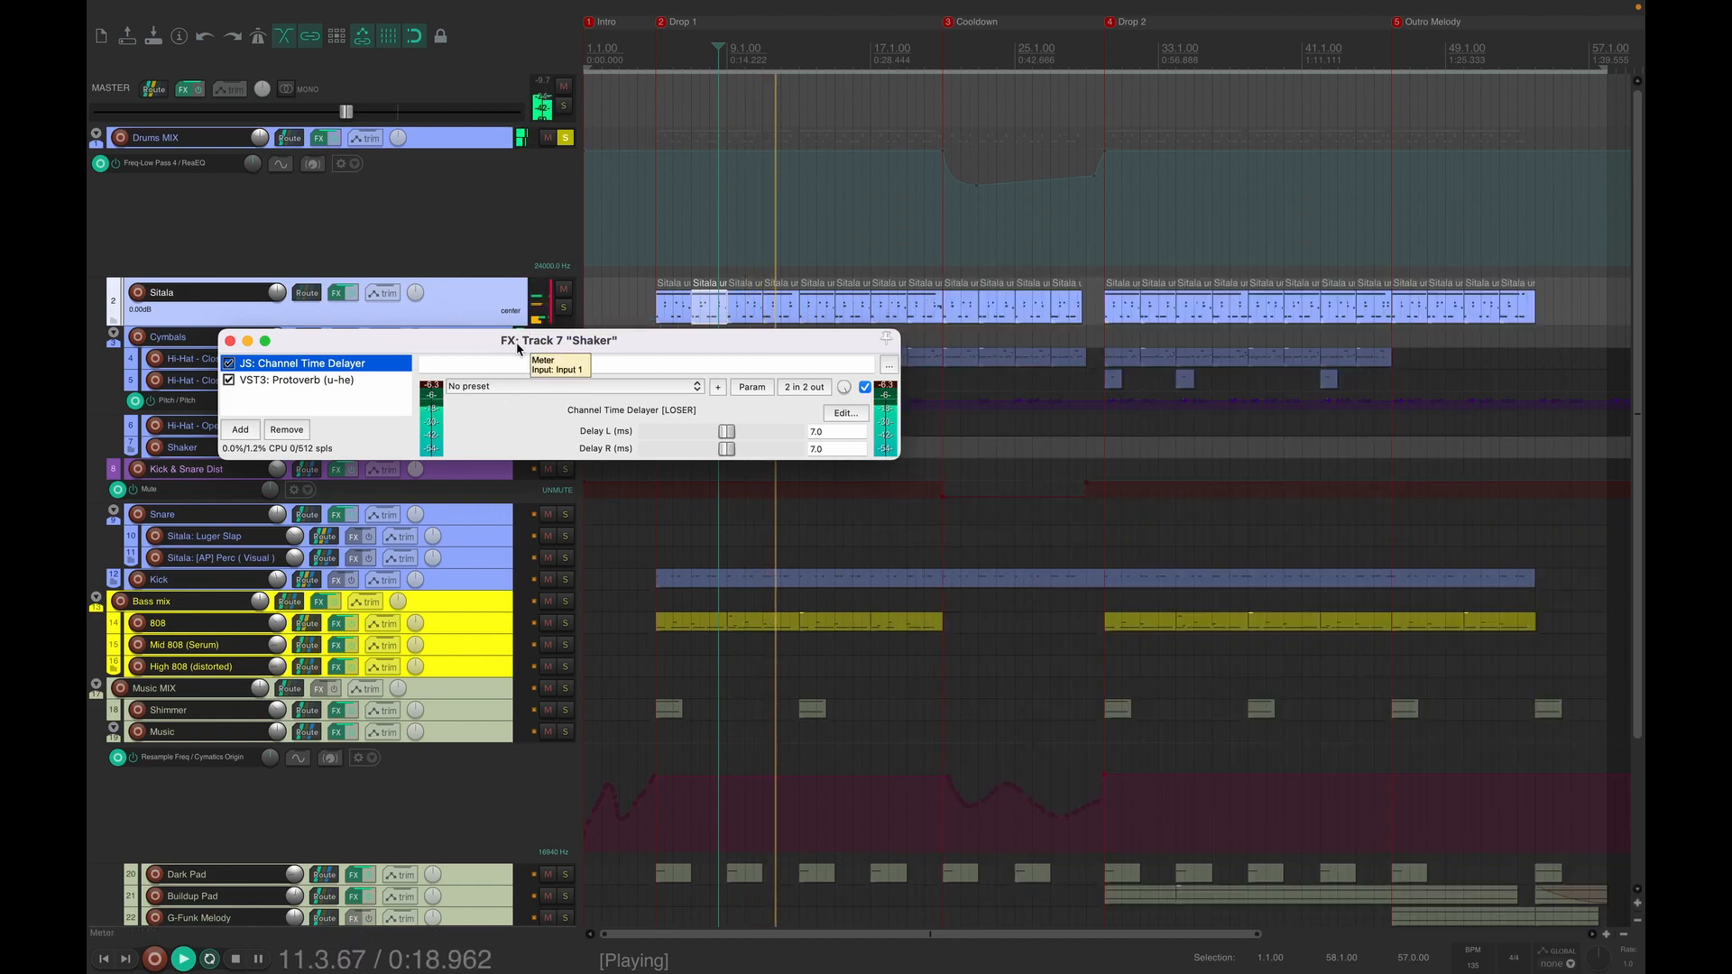
drag(519, 347, 974, 454)
key(space)
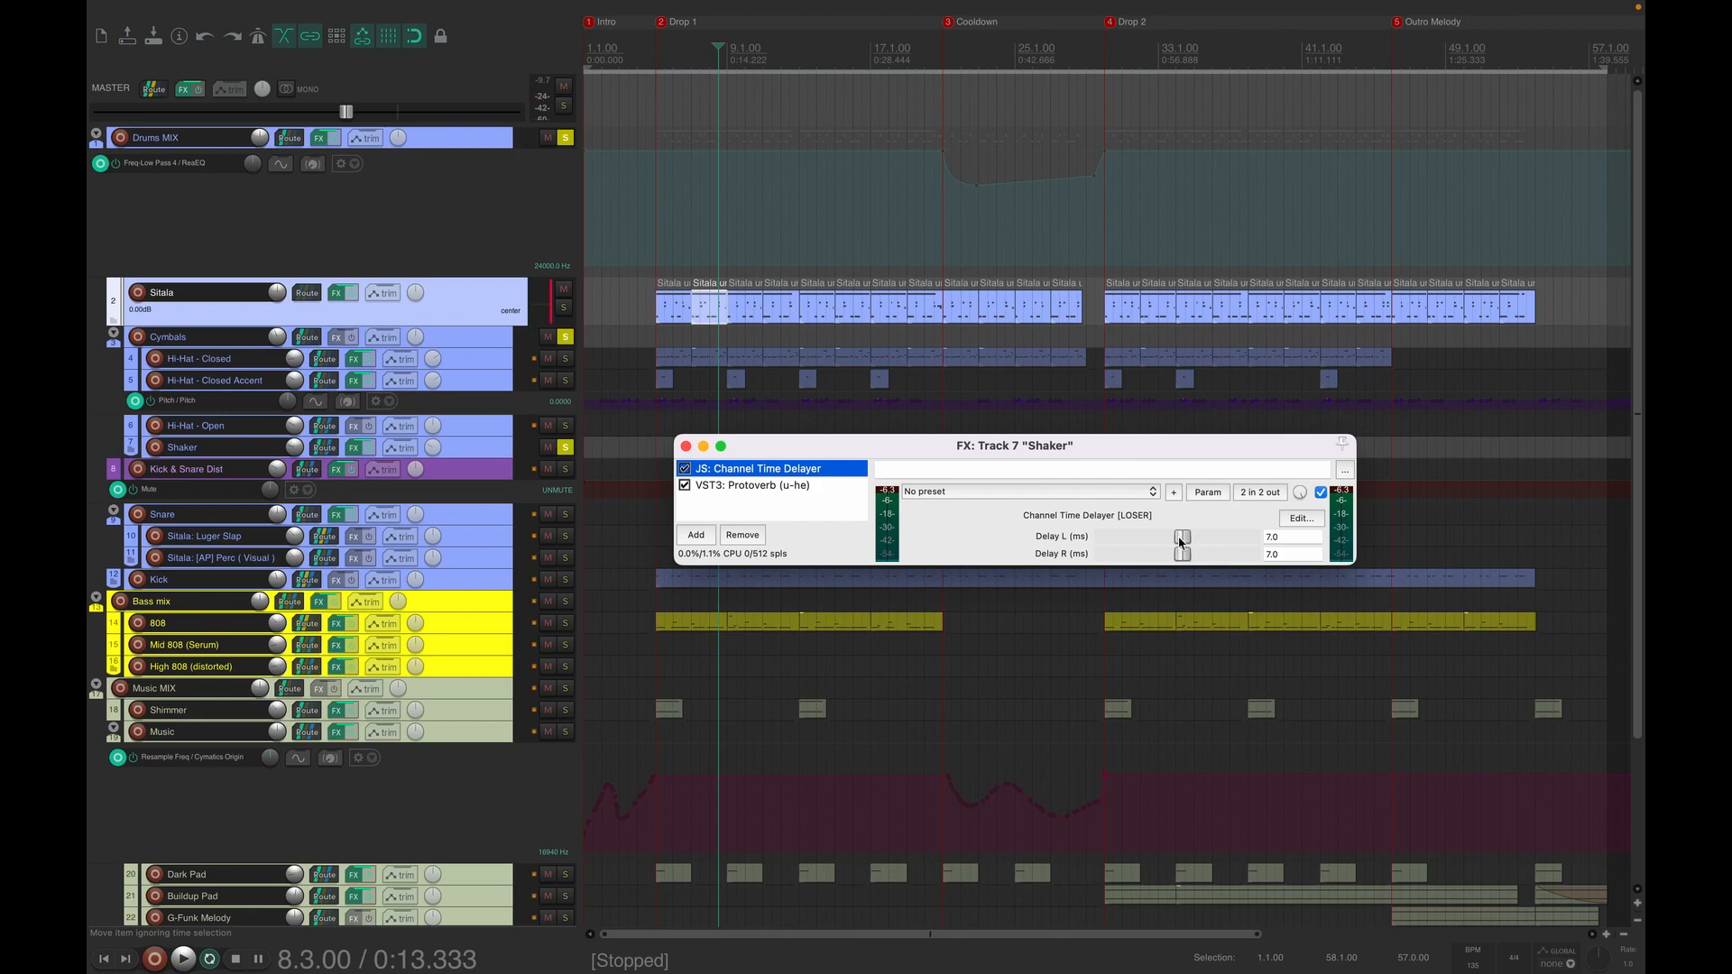
- Examine the Shaker track's Protoverb settings, close its effects window, and unsolo the track
click(754, 490)
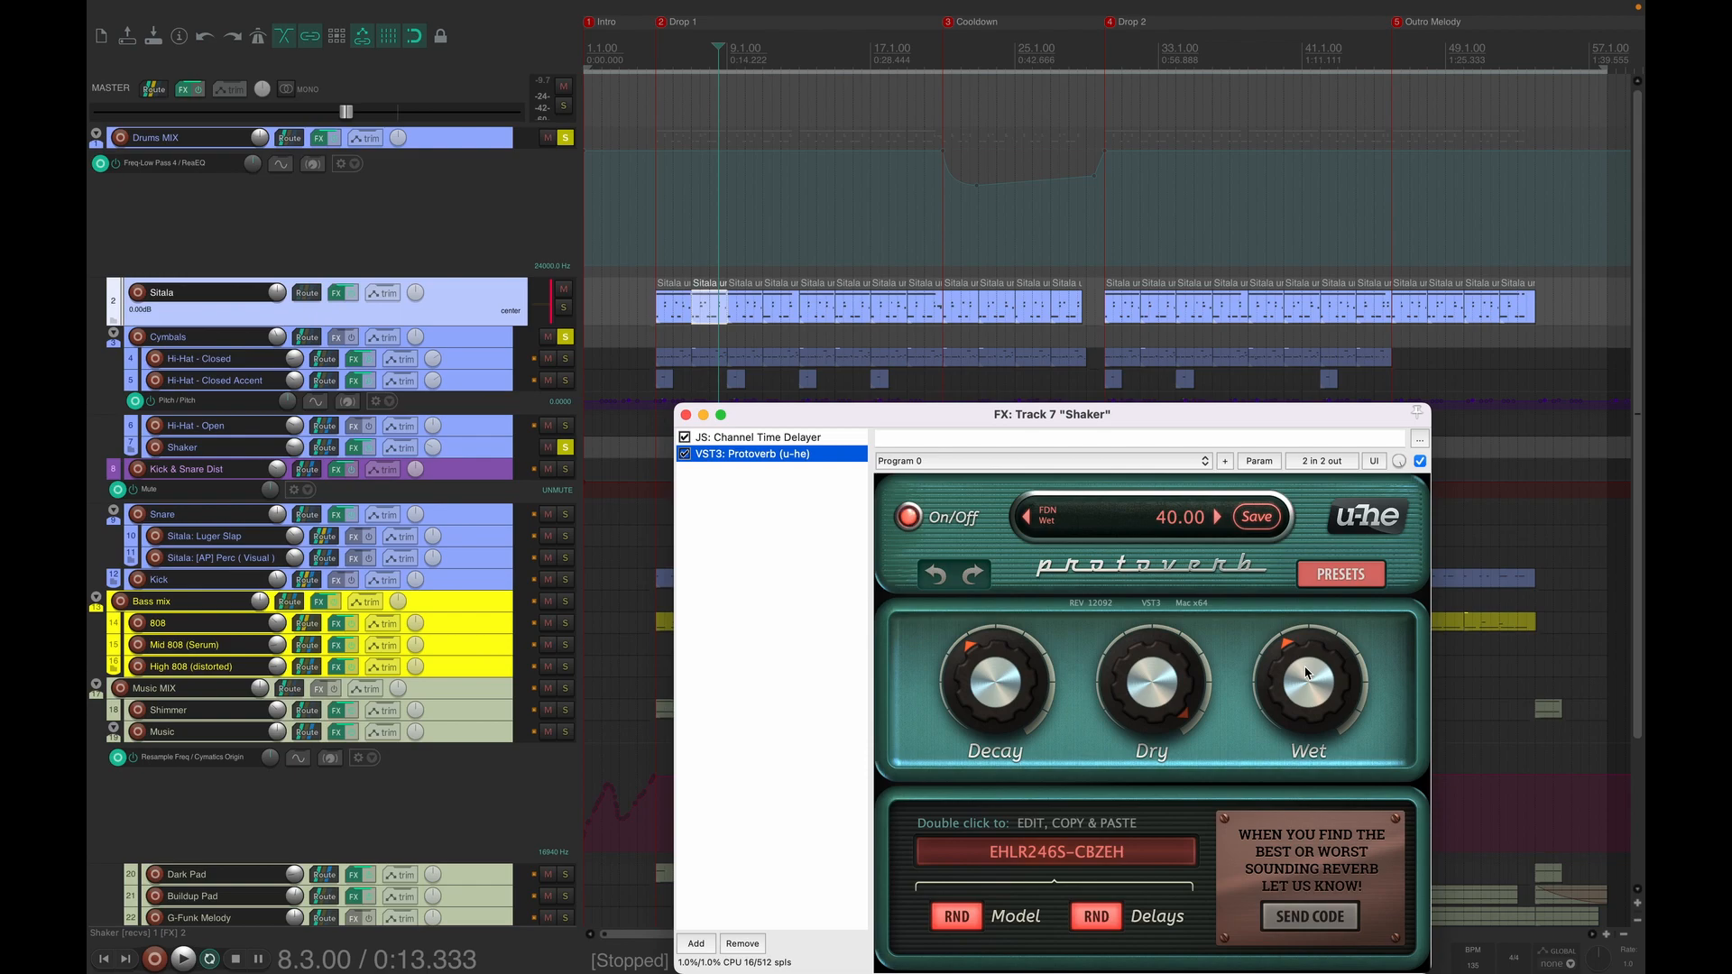
click(686, 414)
click(567, 446)
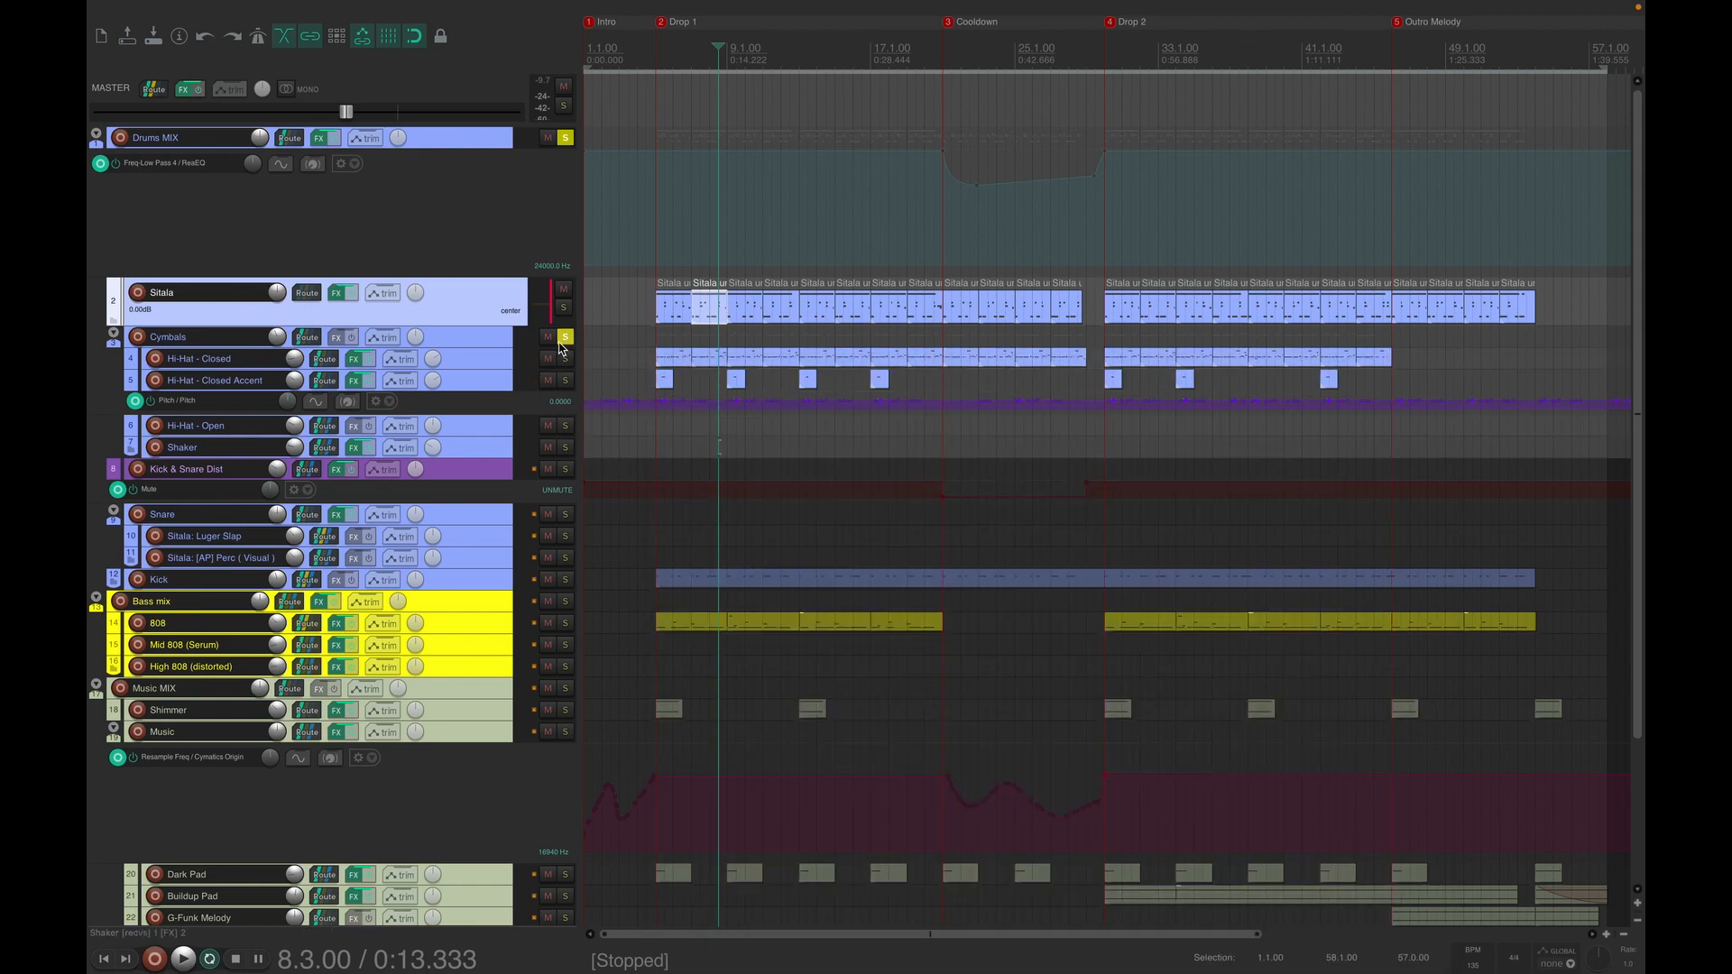
- Listen to the whole Cymbals folder, including from the start of Drop 2, and unsolo the folder
key(space)
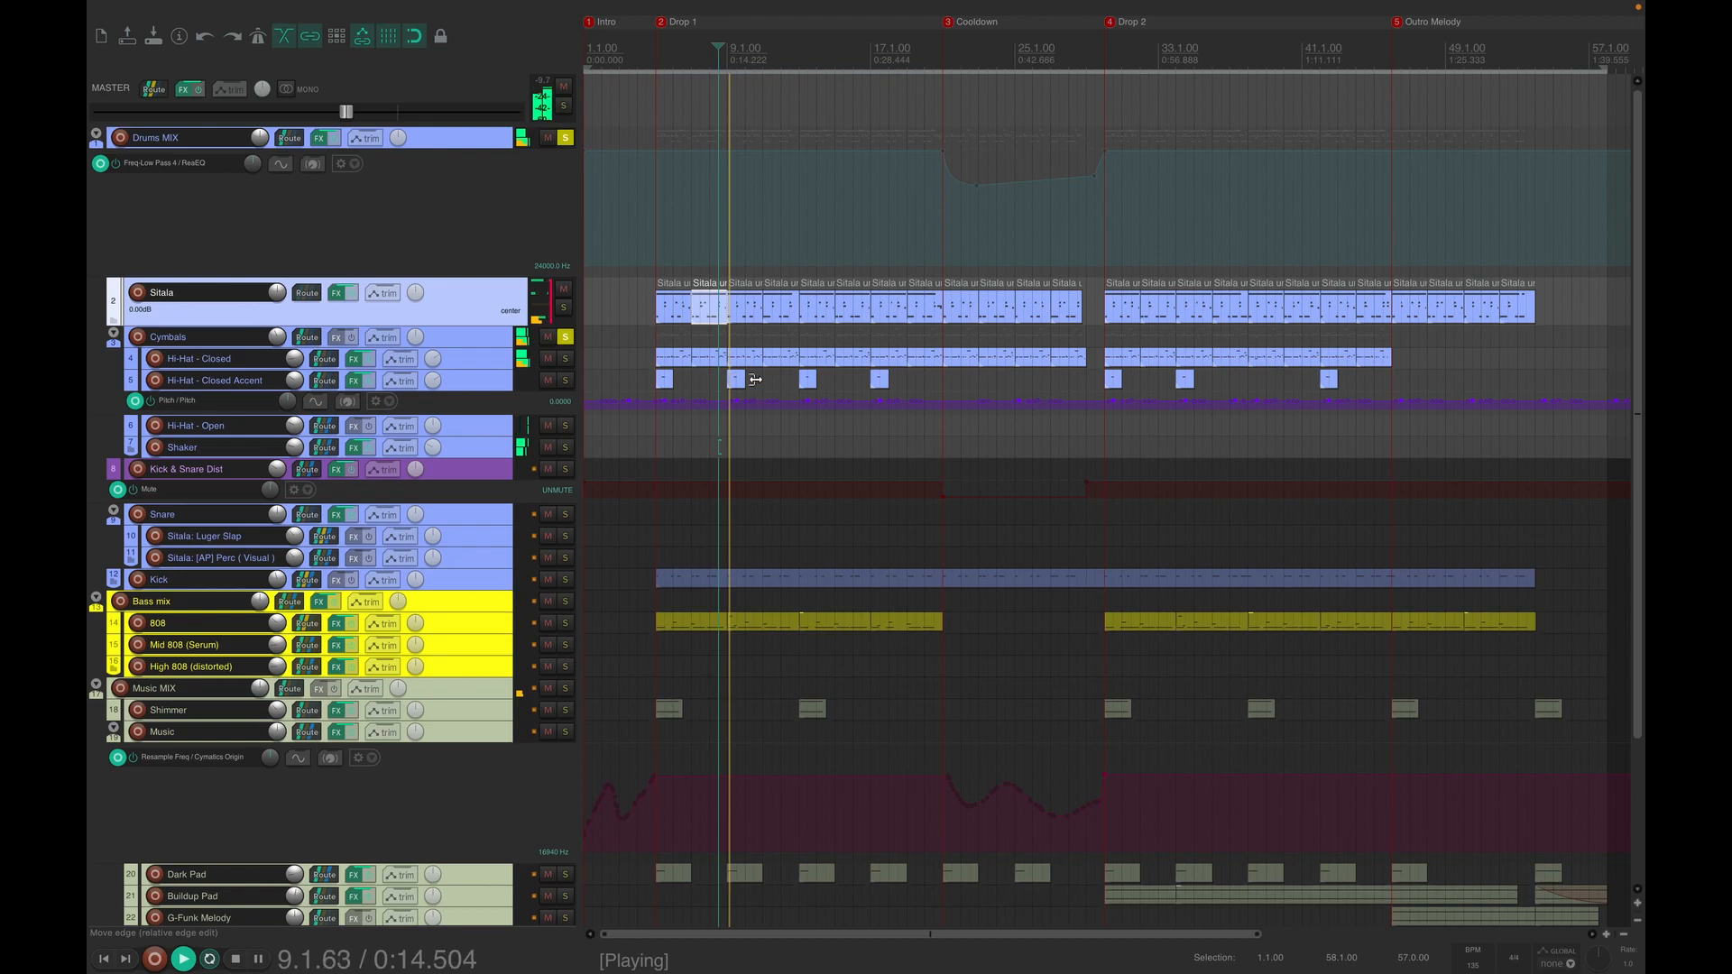
click(1109, 343)
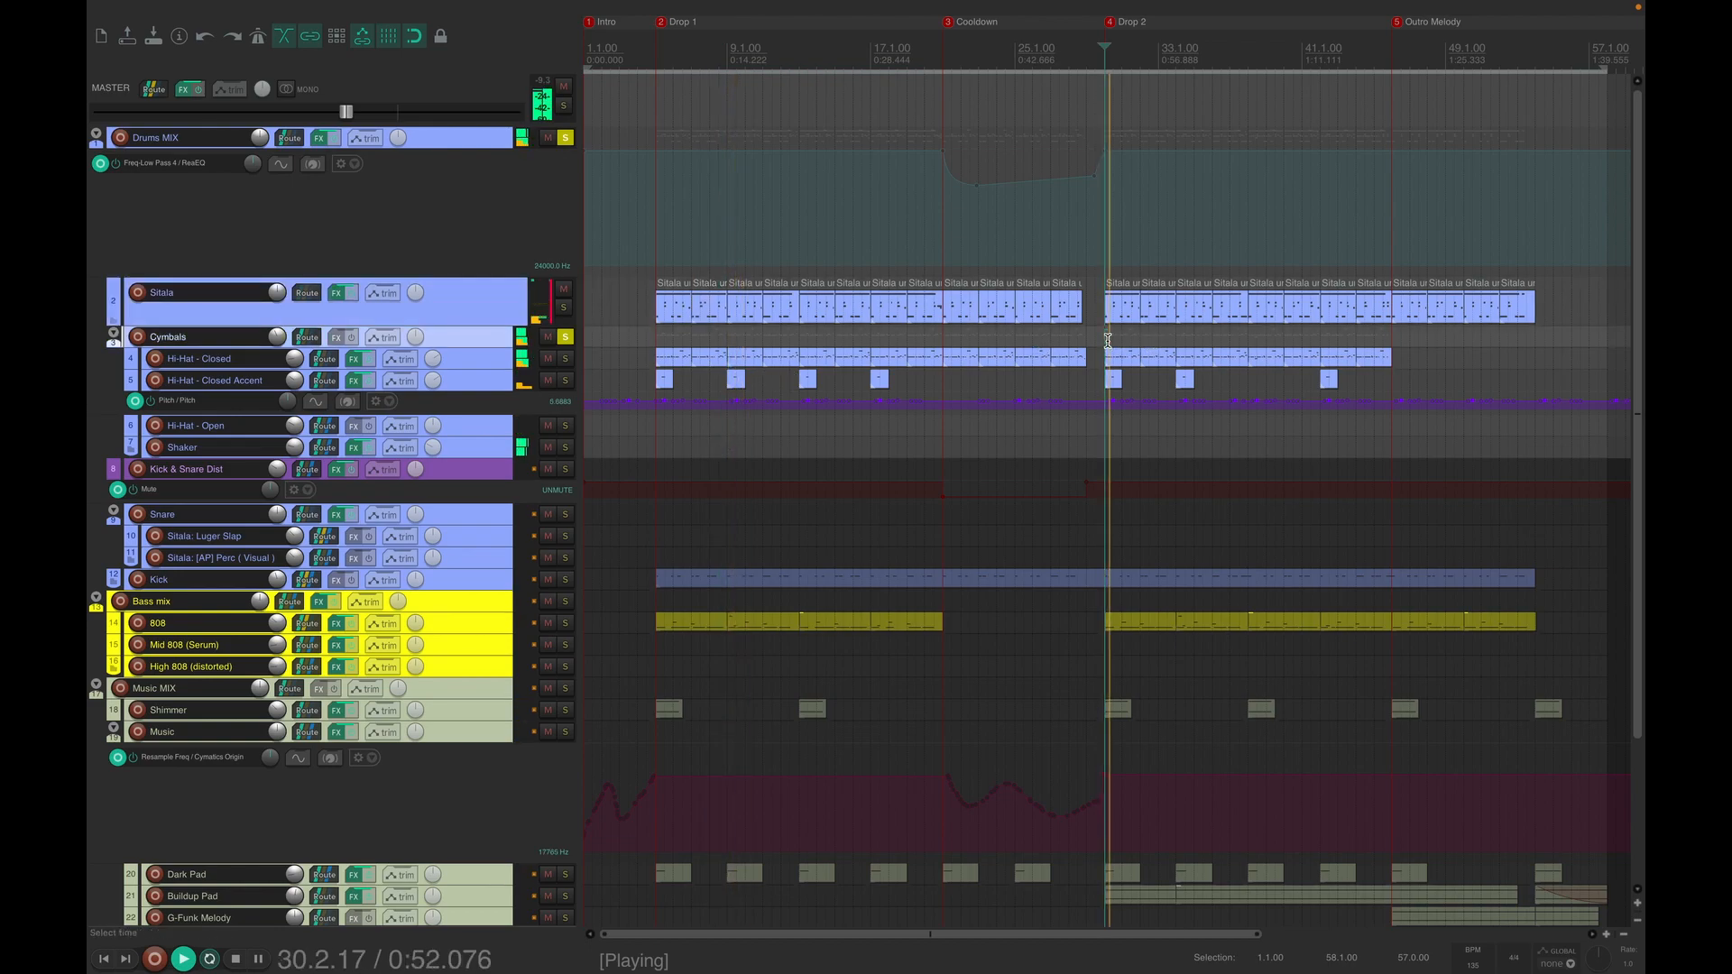
key(space)
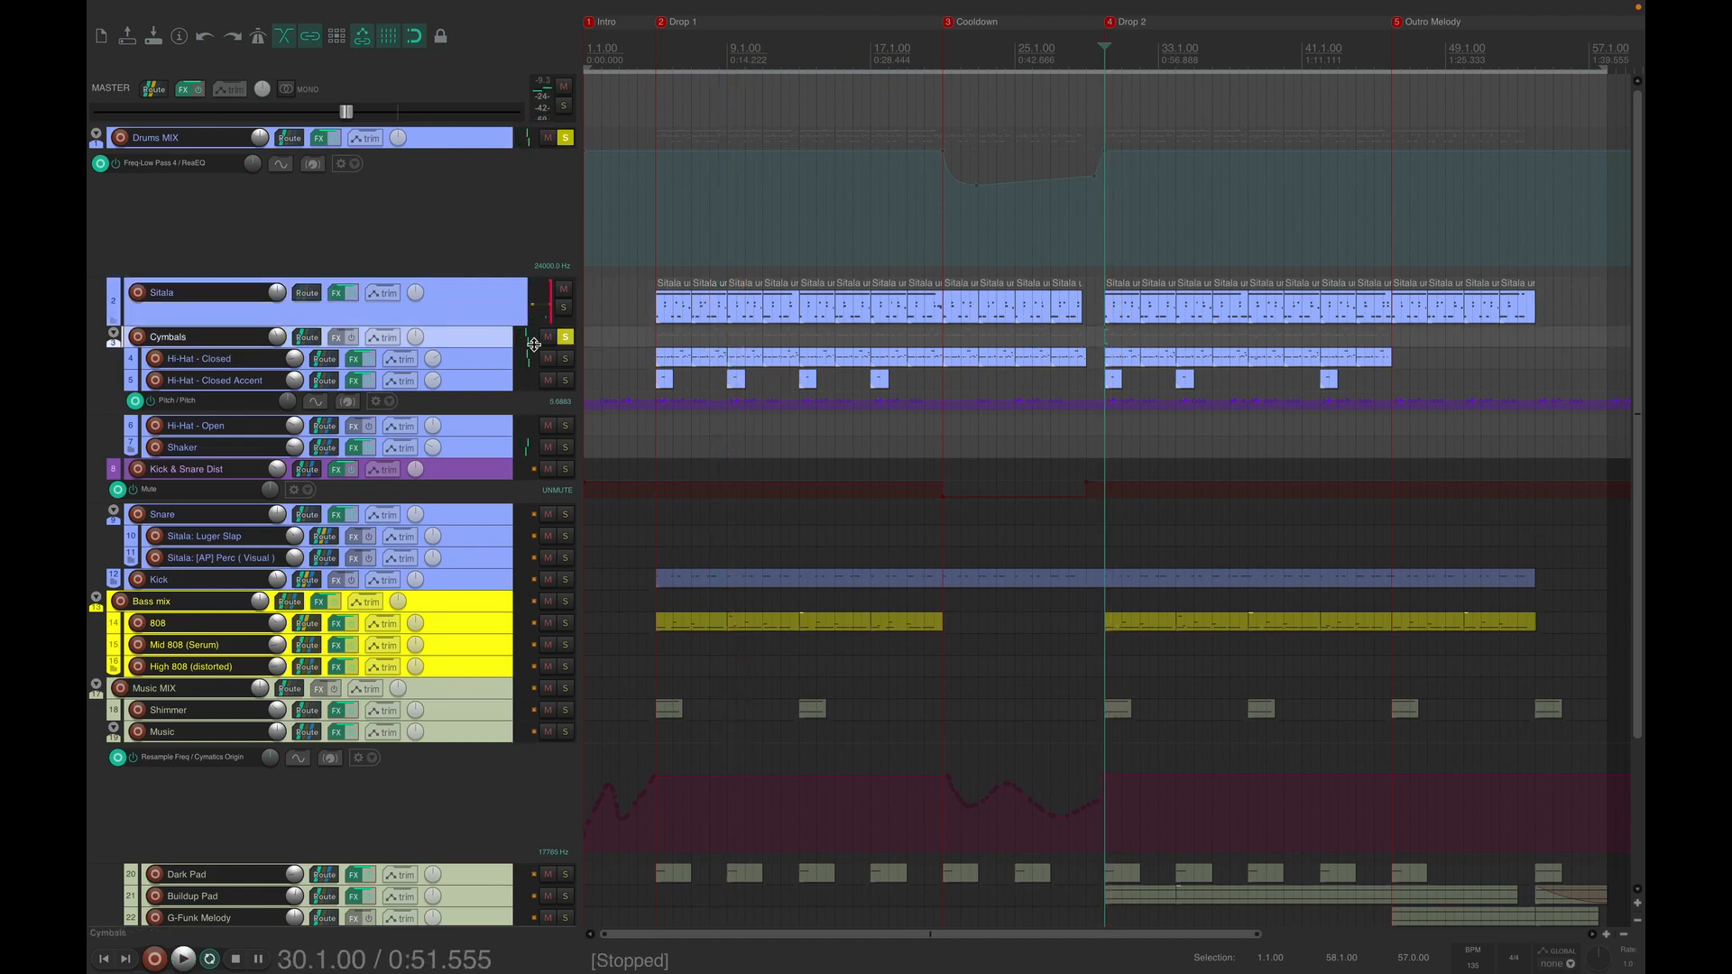
click(565, 337)
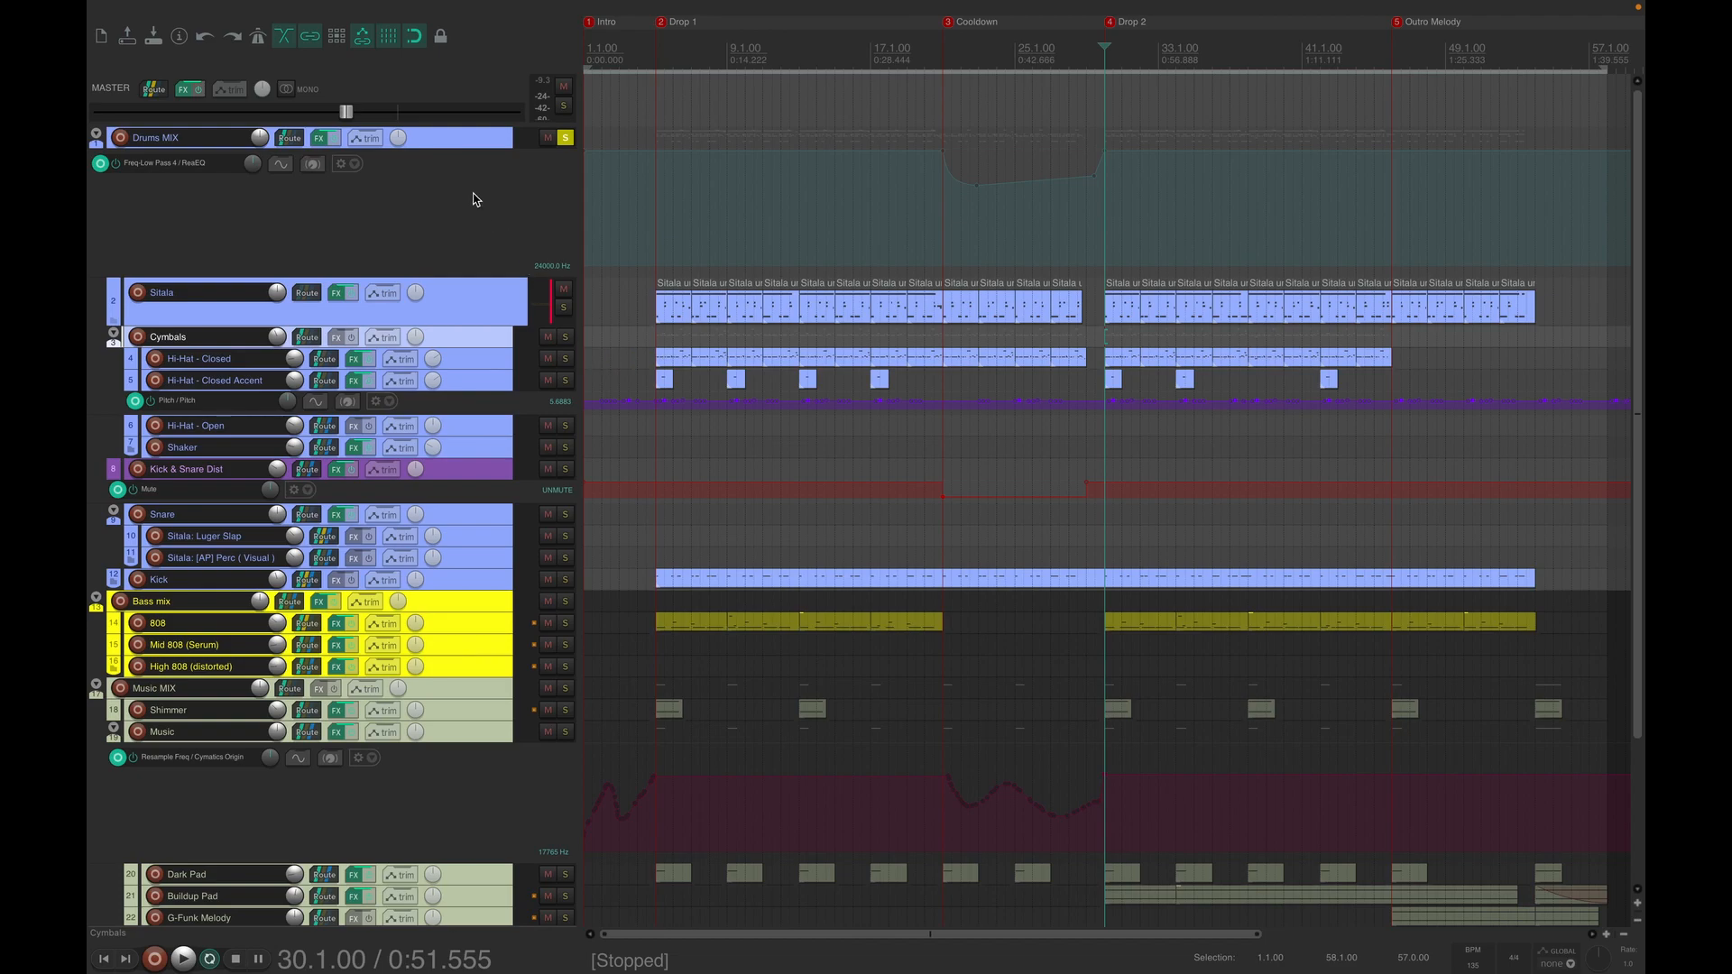
- Examine the bx_masterdesk settings on the Drums MIX folder and listen to the drums from the start of Drop 2
click(454, 143)
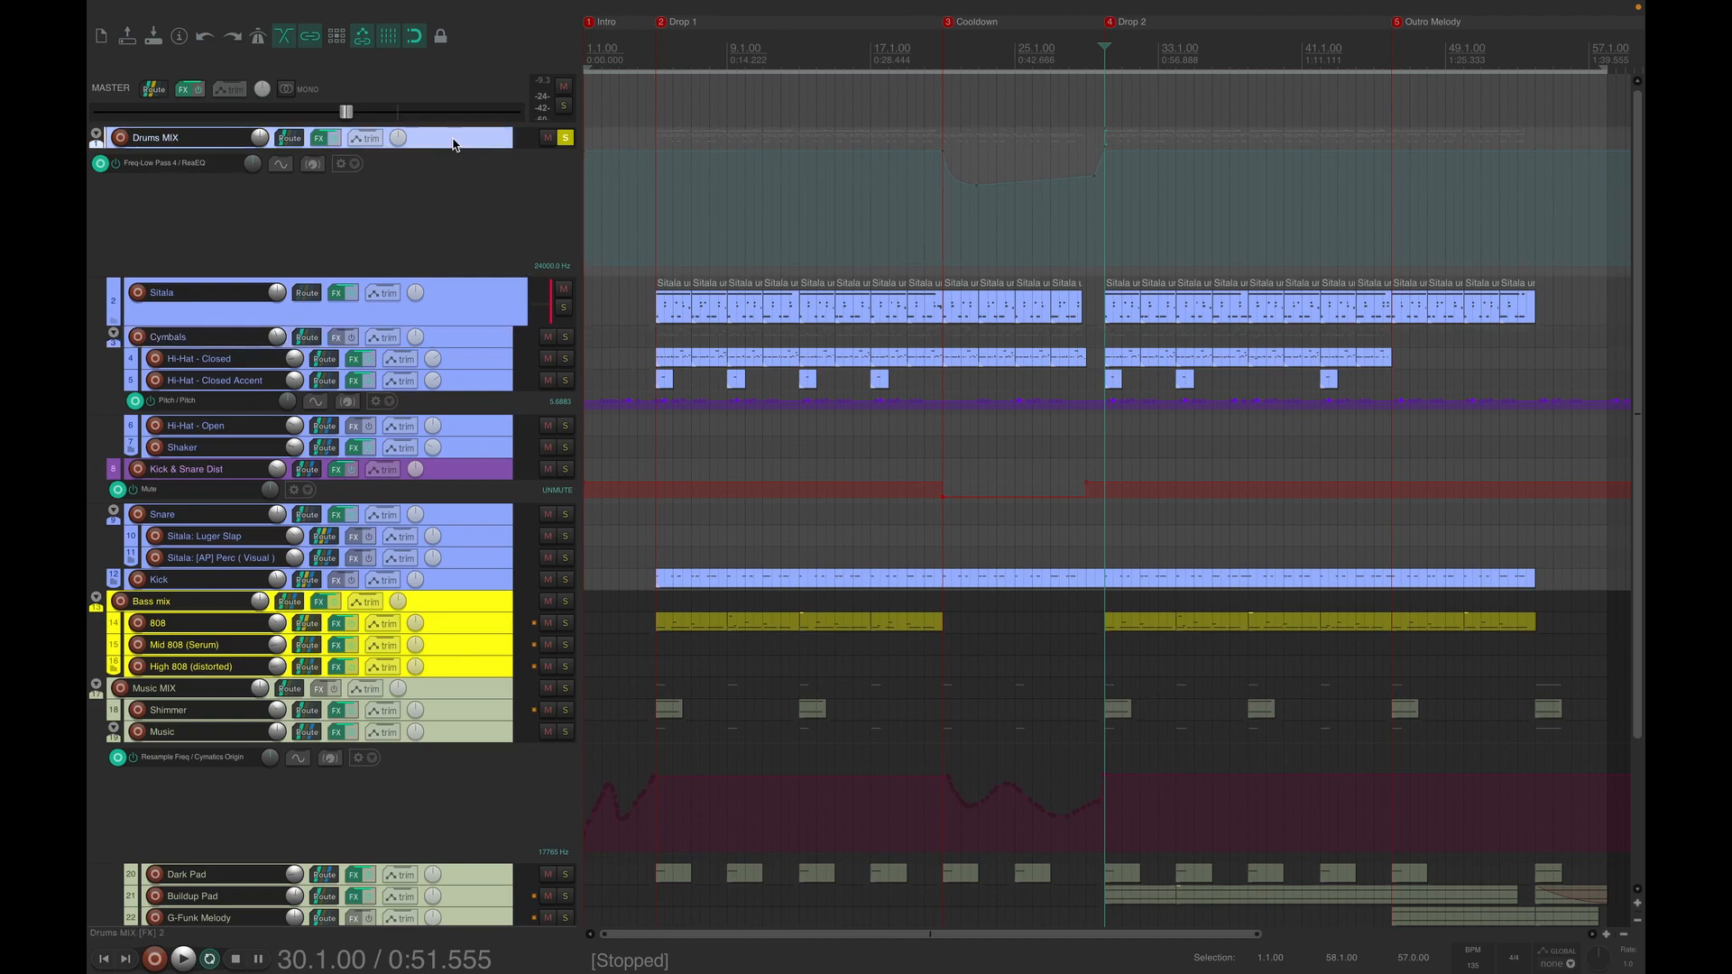
click(320, 138)
click(307, 546)
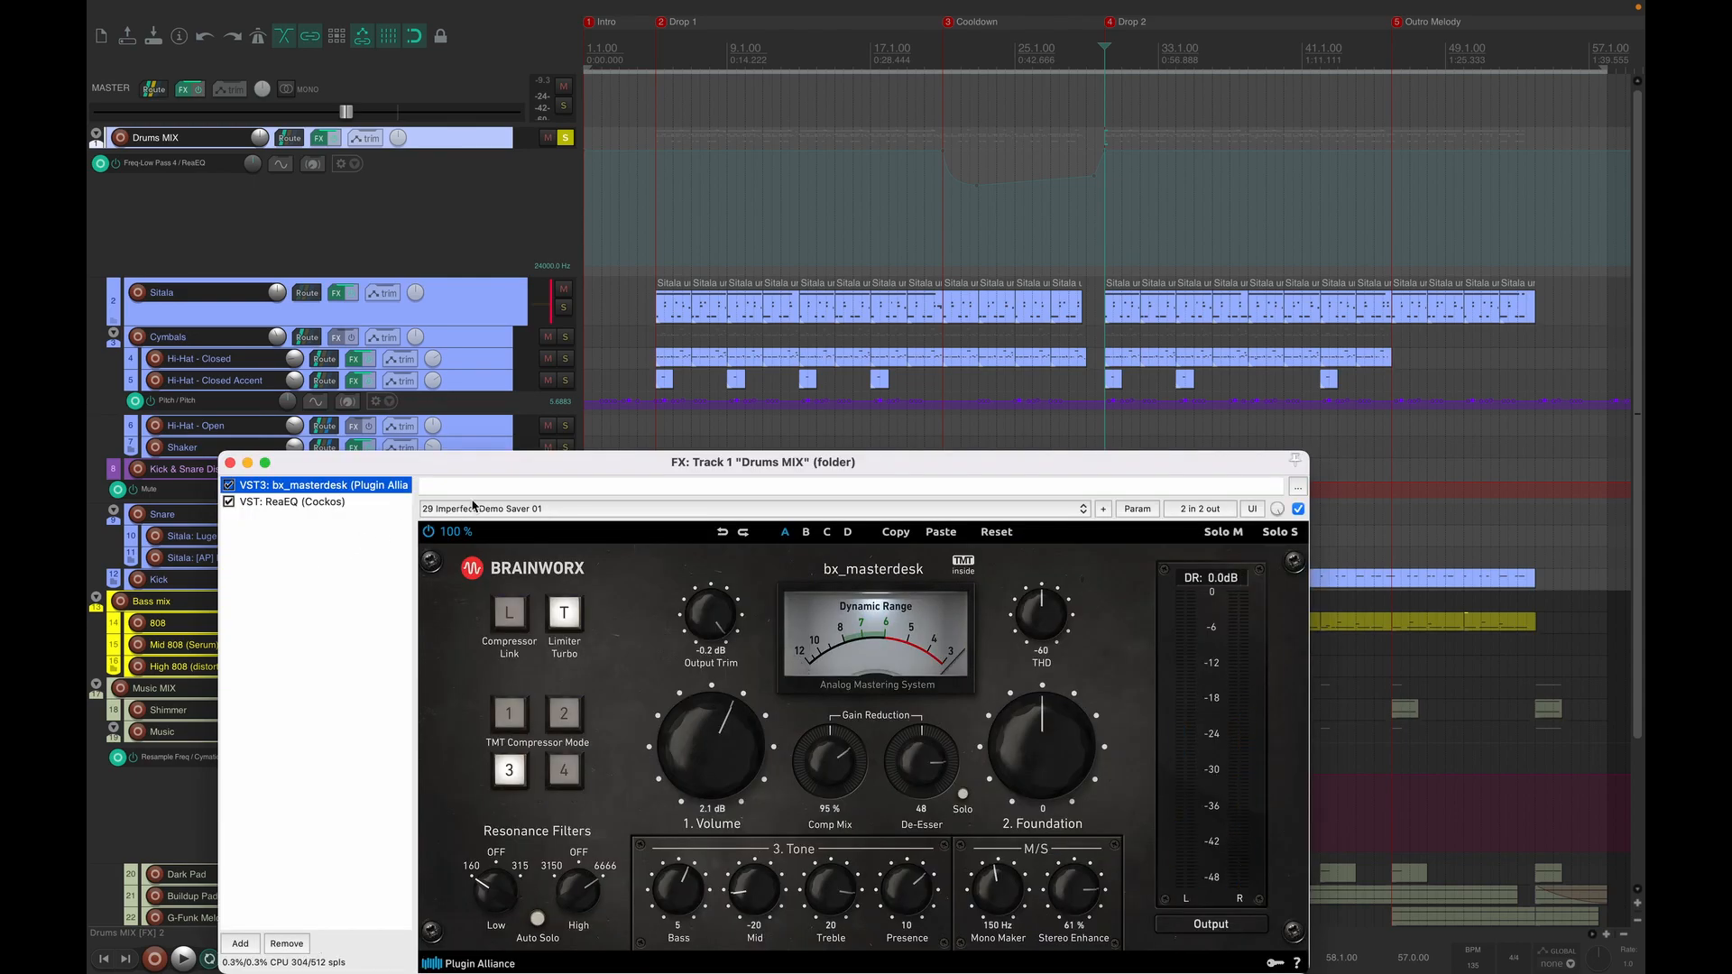
drag(483, 464, 470, 382)
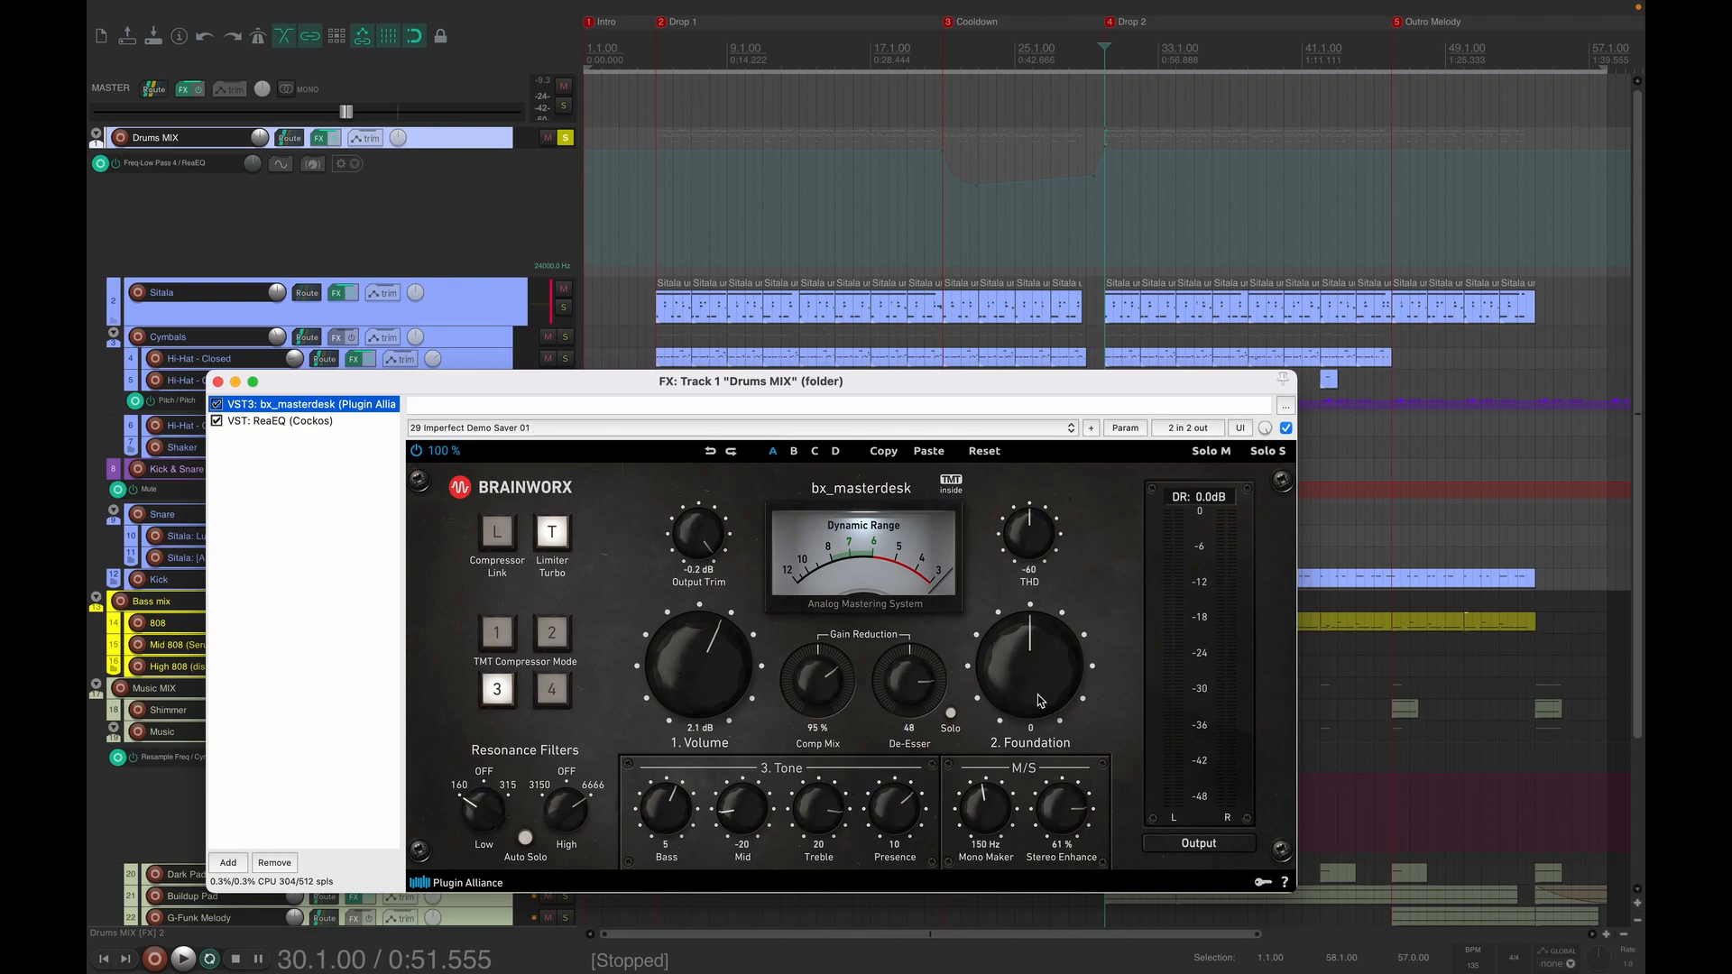
key(space)
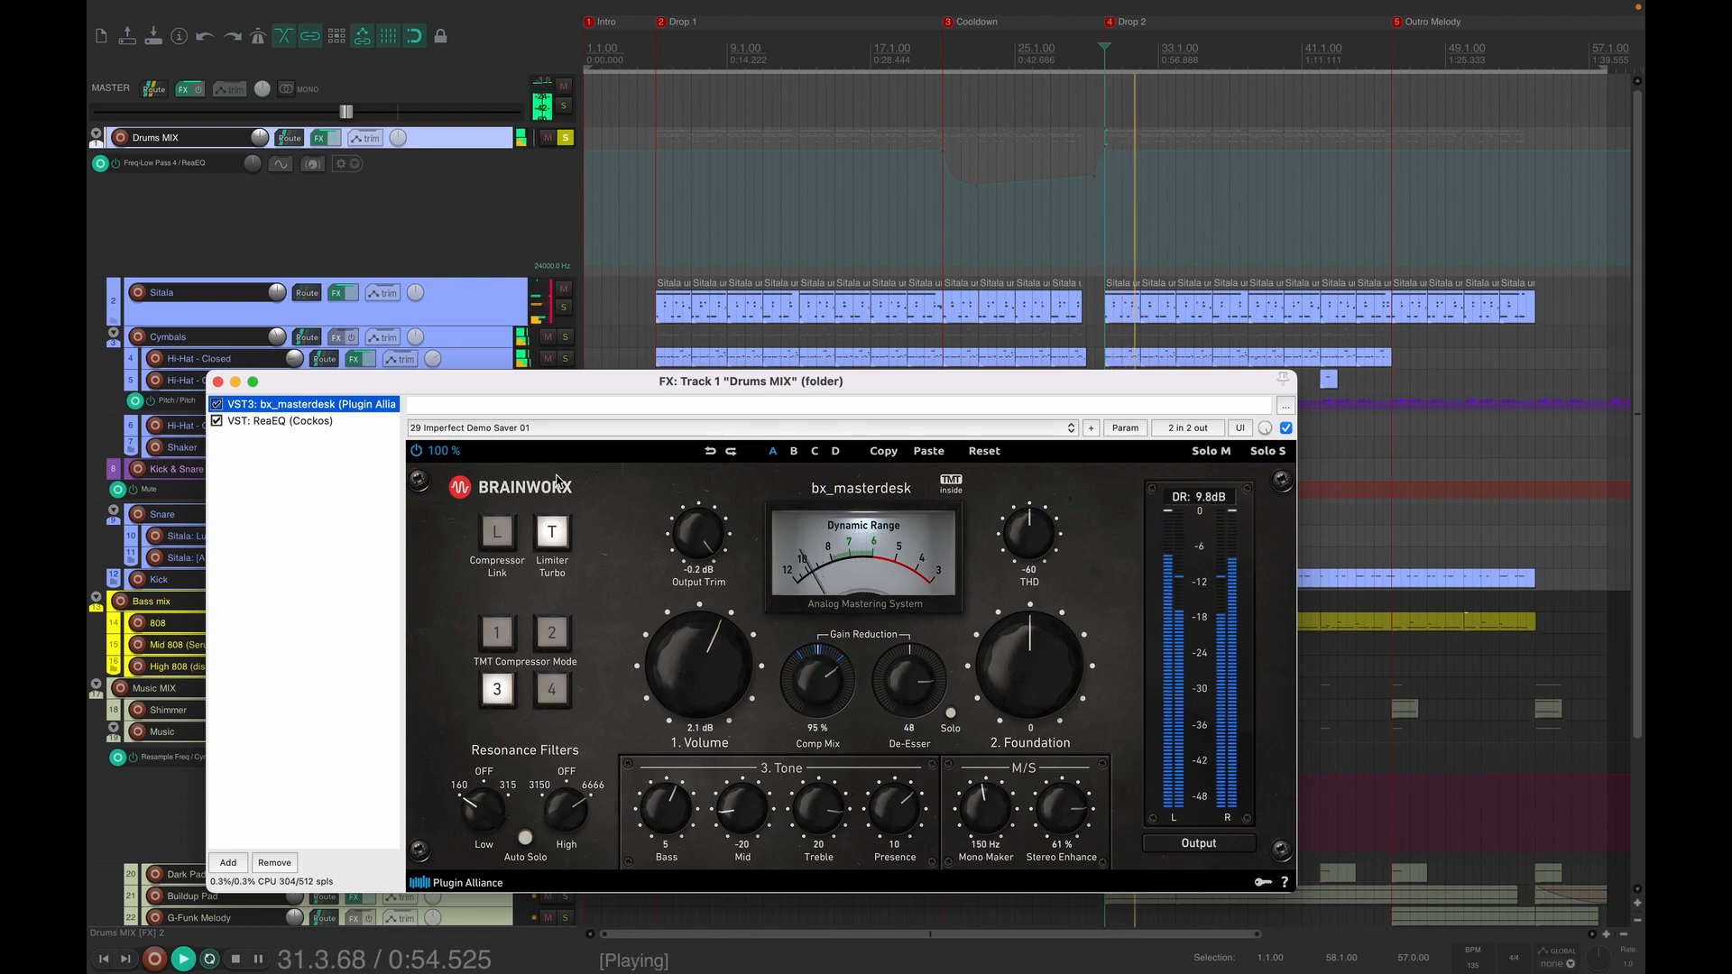
key(space)
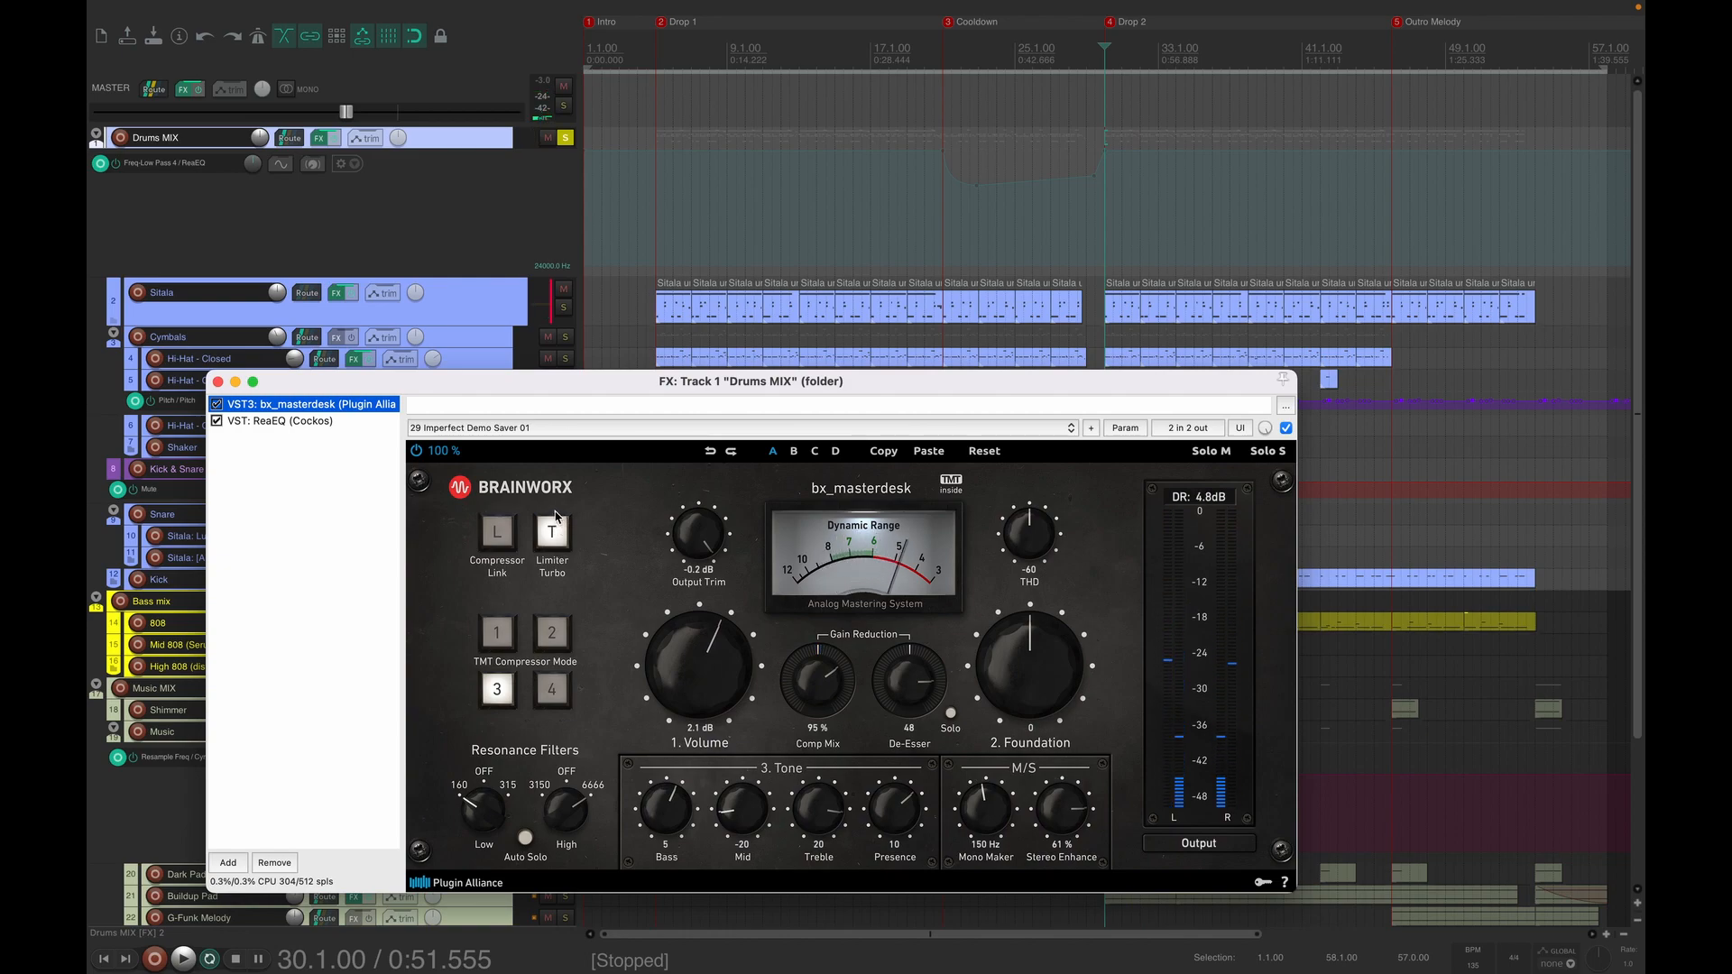
- Examine the Drums MIX ReaEQ, listen from the start of the Cooldown, and move the effects window clear of the low-pass automation and drum tracks
click(297, 422)
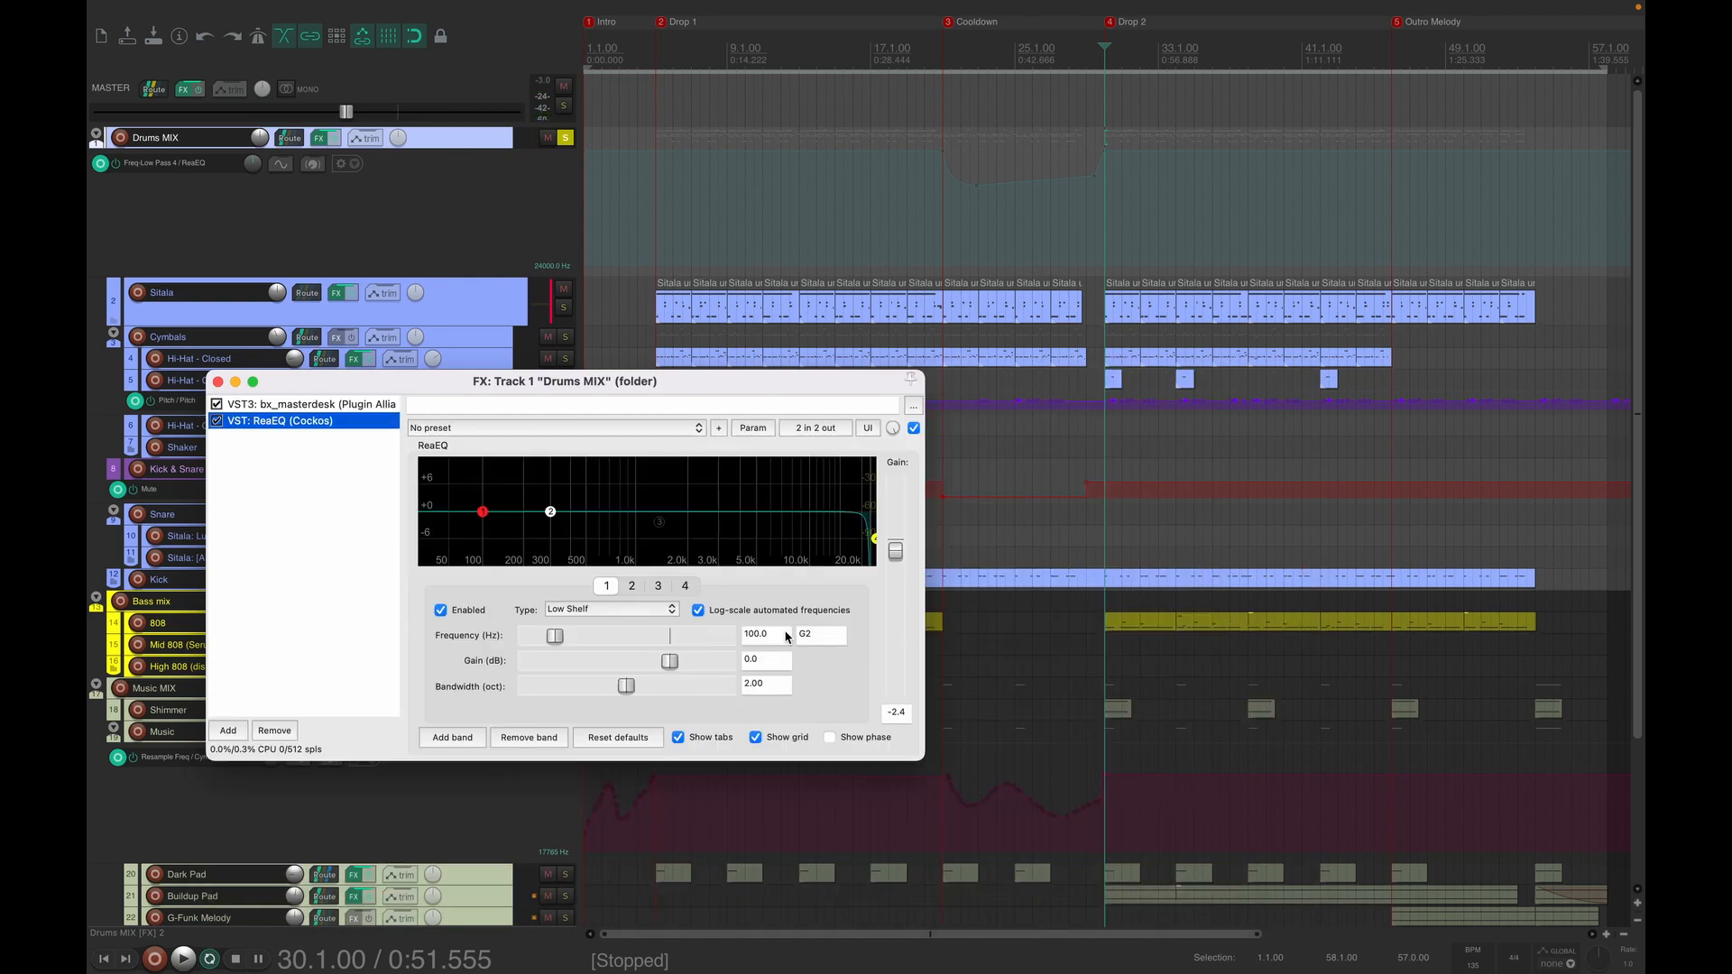
click(944, 59)
key(space)
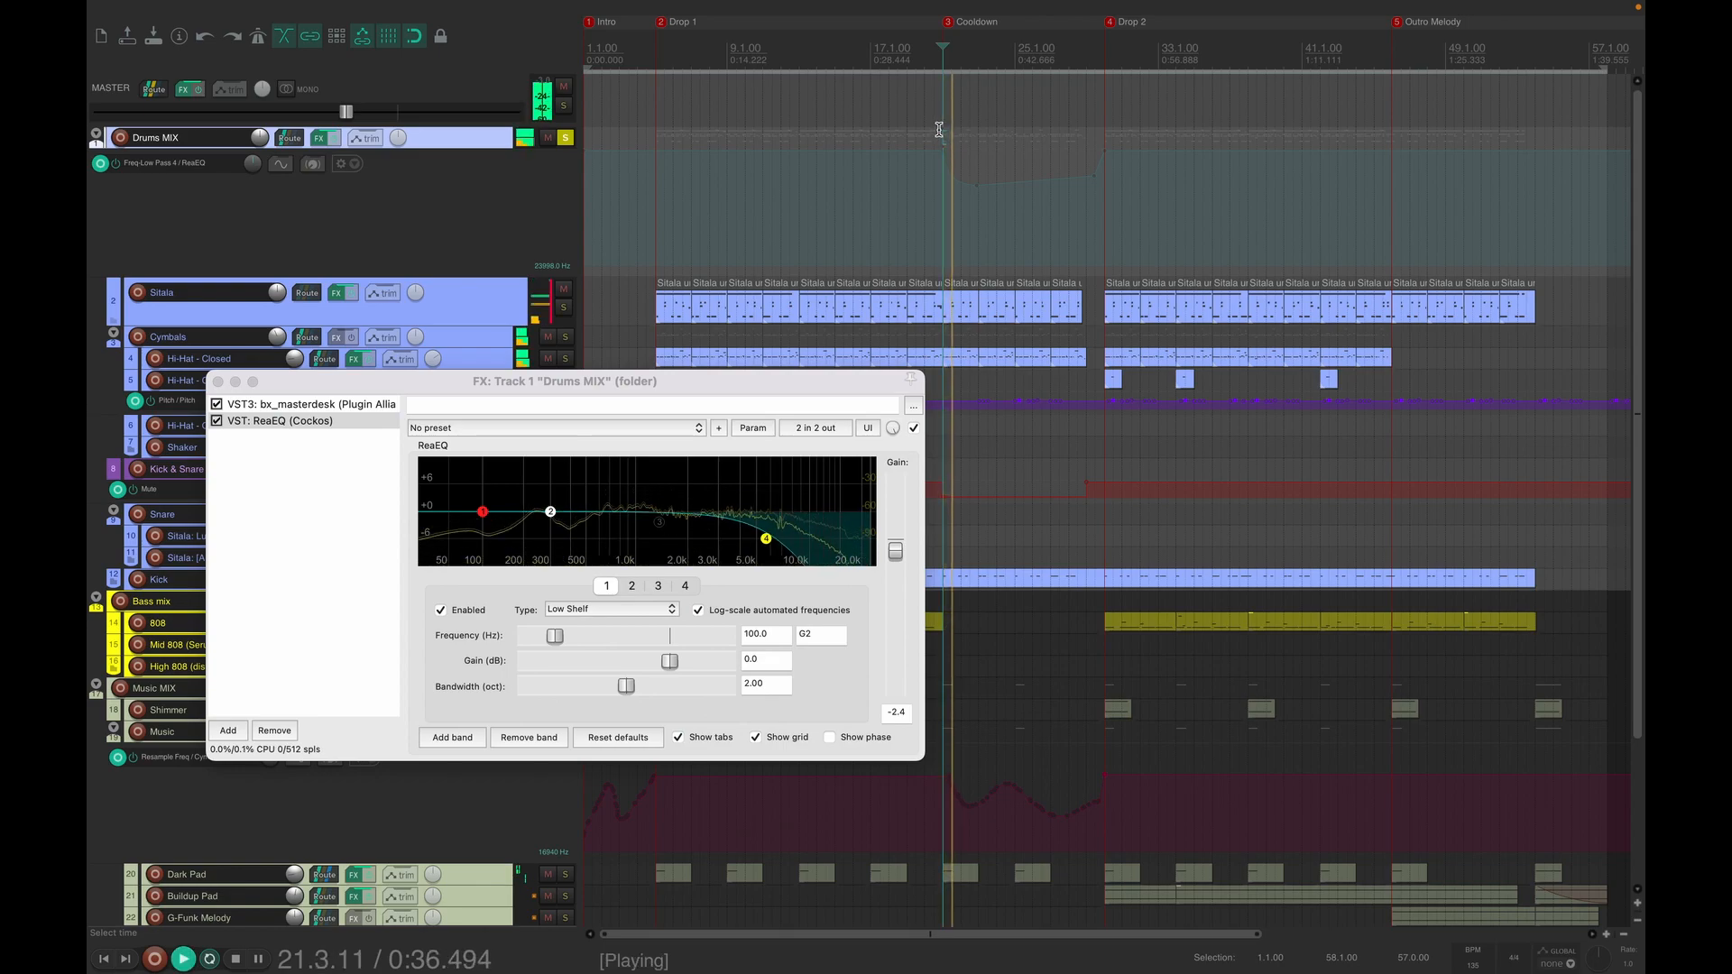
key(space)
drag(820, 380, 632, 427)
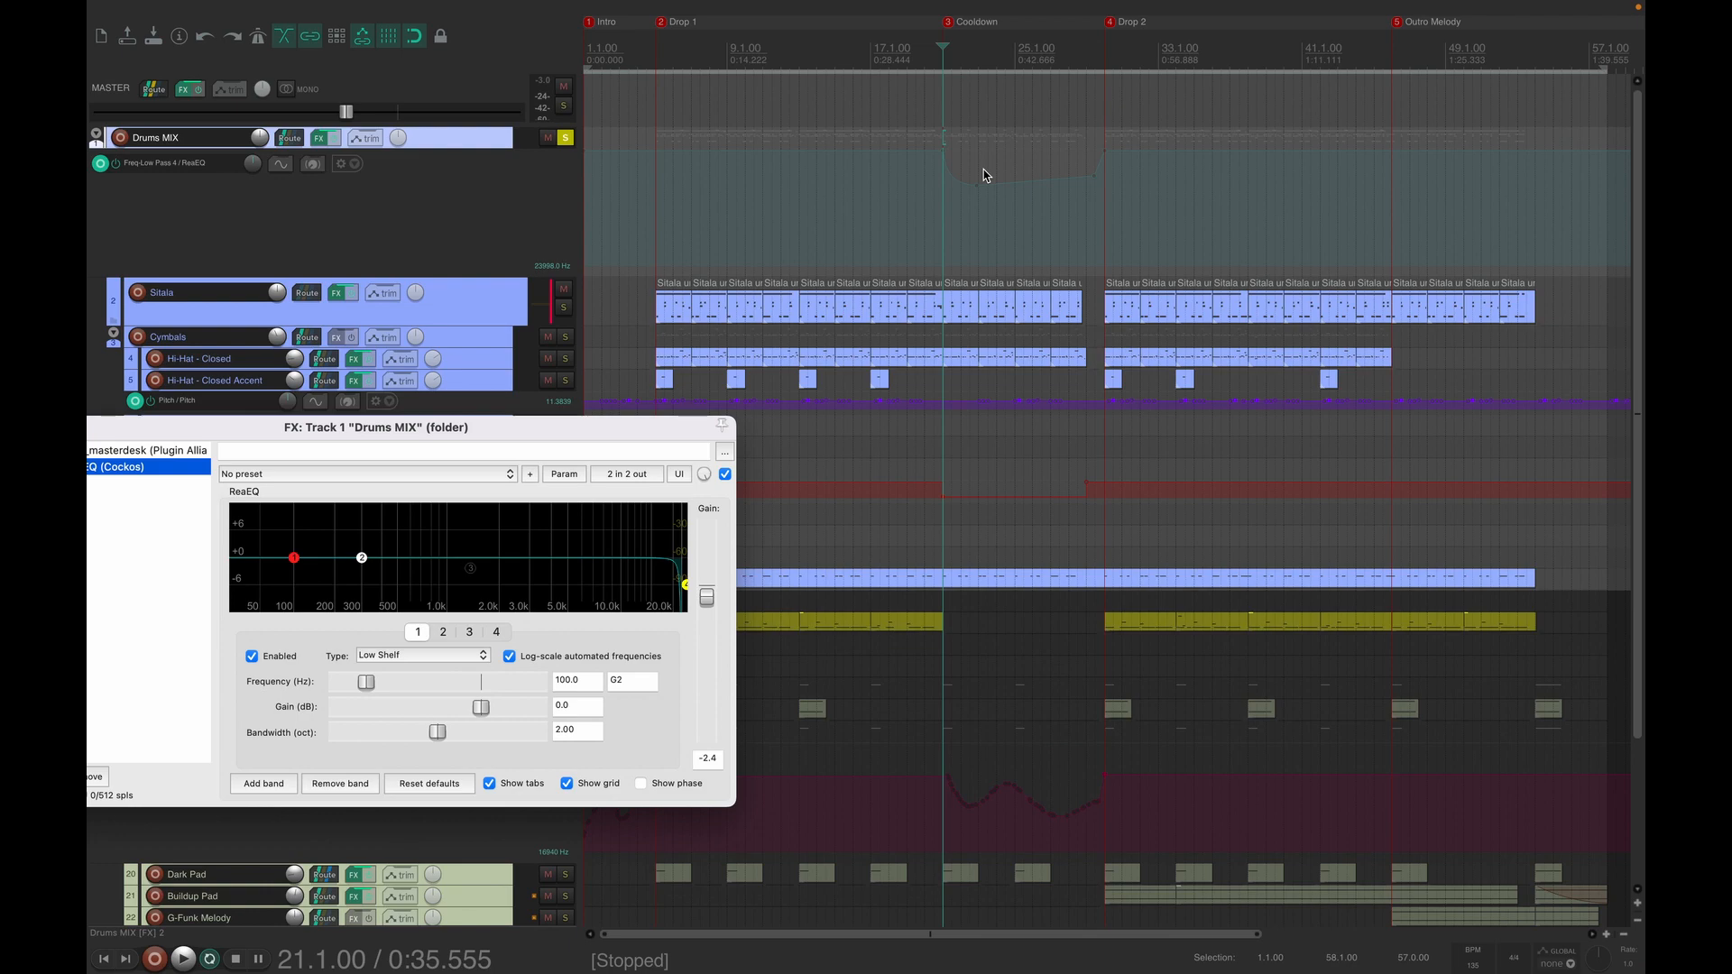
drag(569, 427, 570, 596)
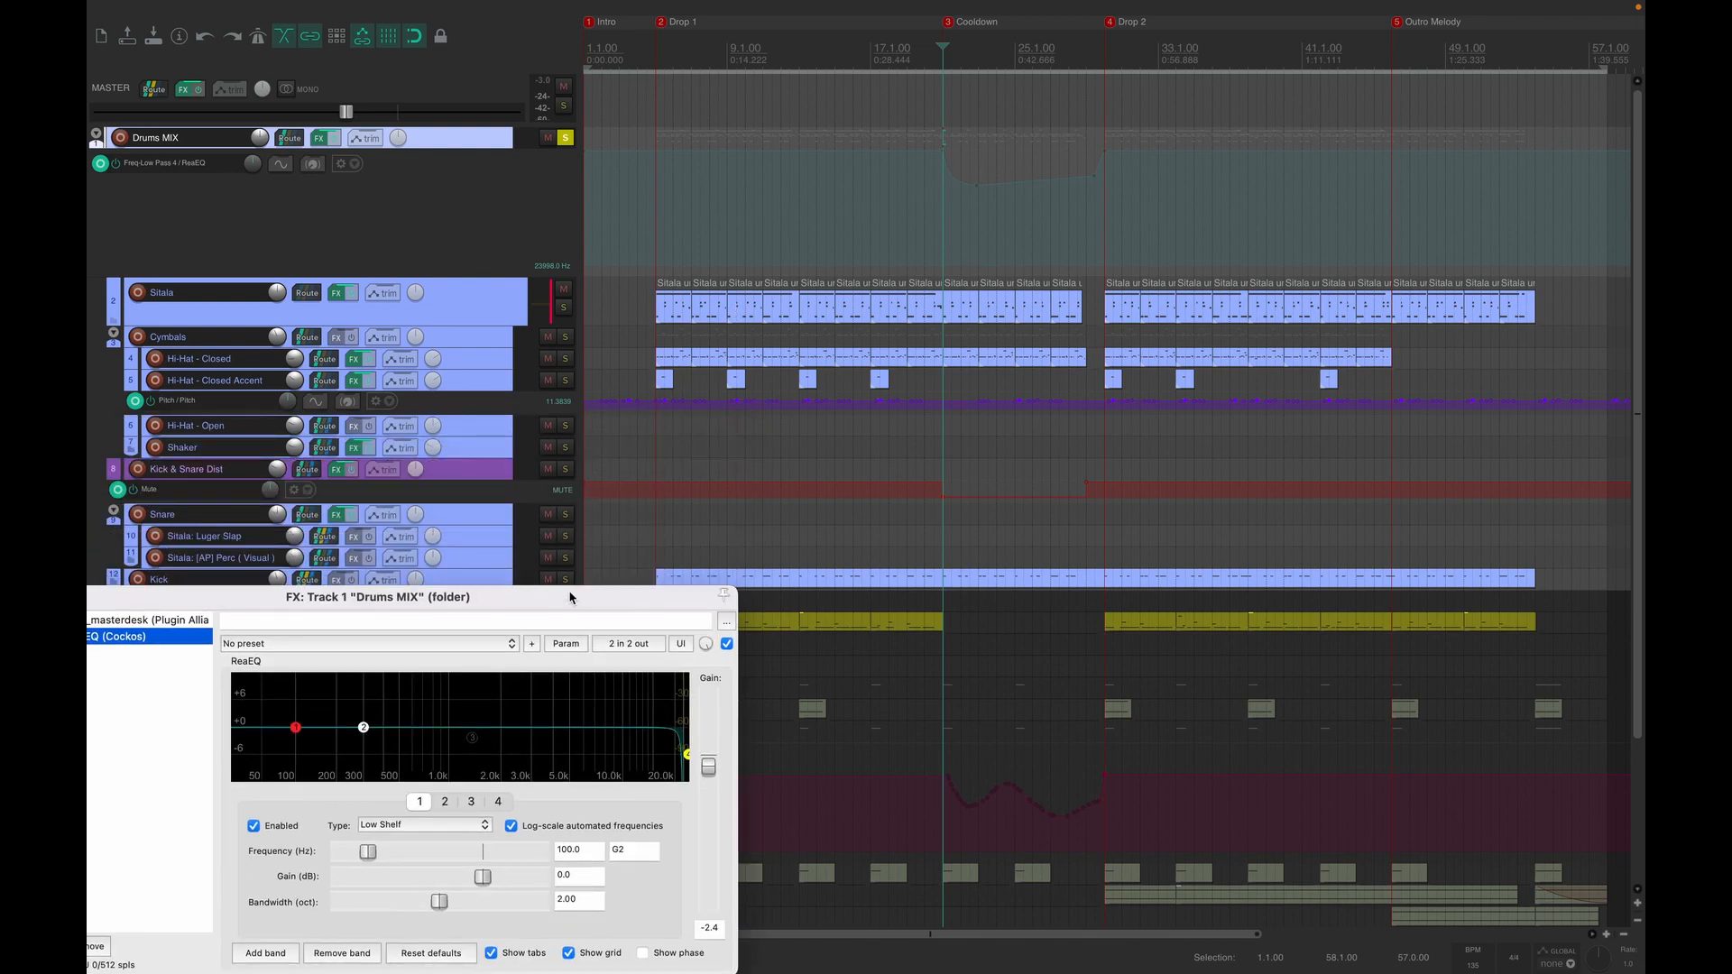
- Select the Kick & Snare Dist track, listen from bar 19 into the Cooldown, and close the Drums MIX effects window
click(502, 470)
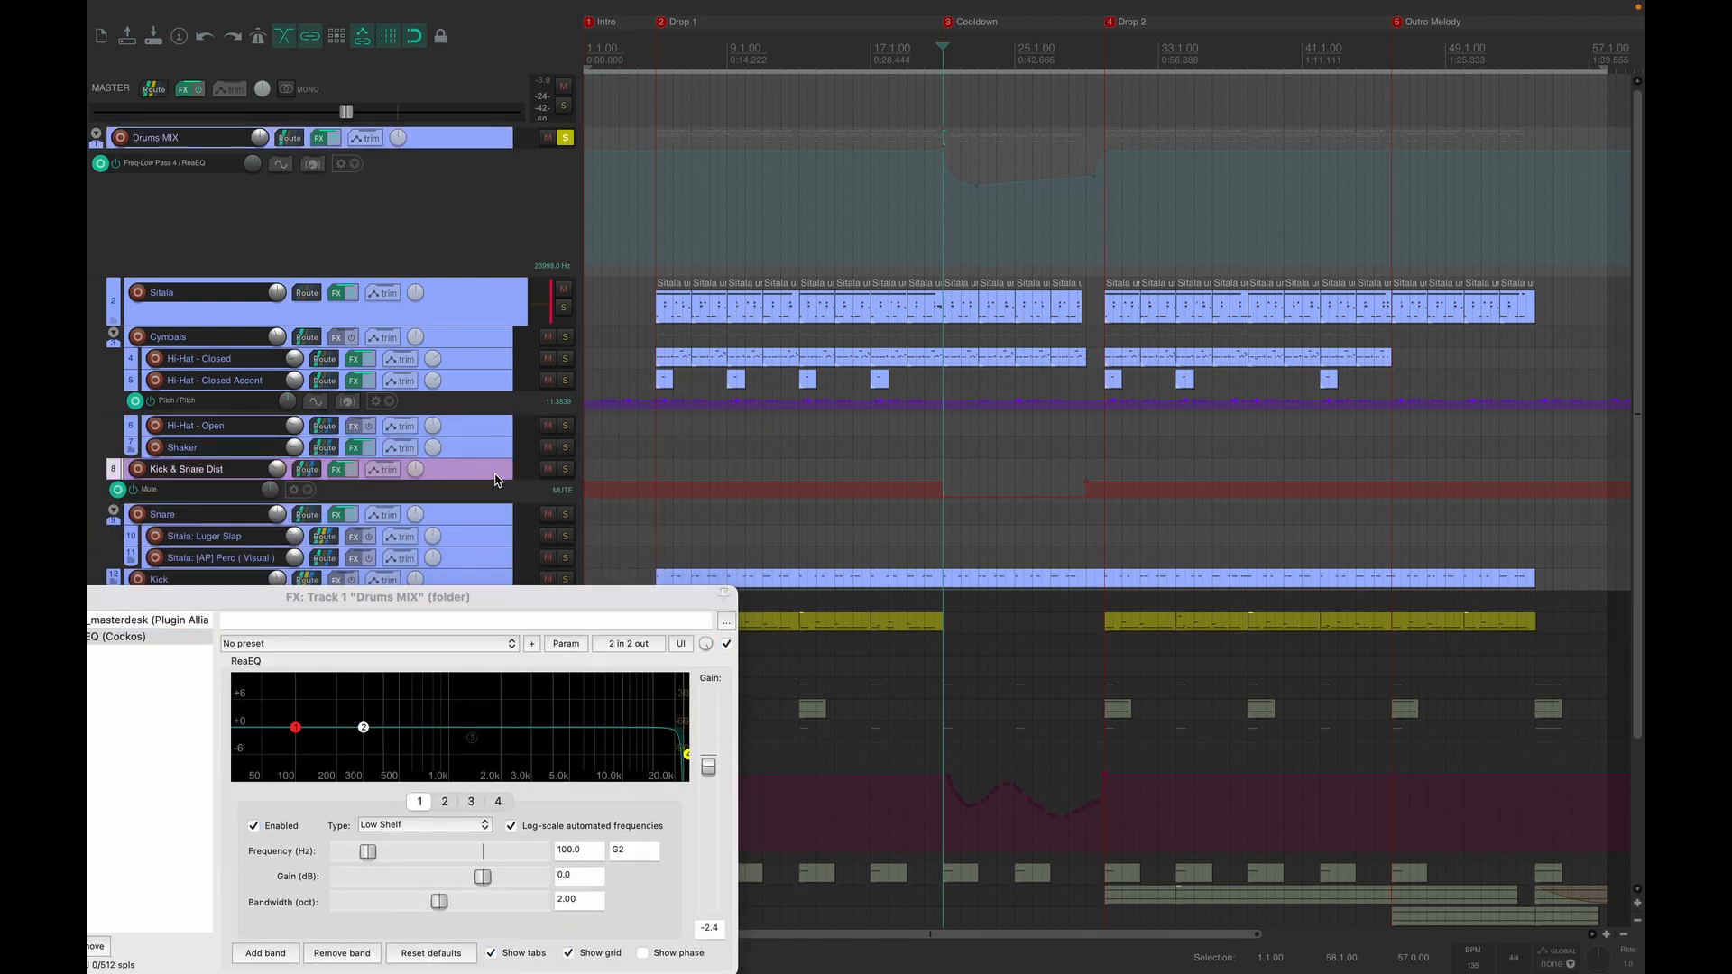
click(912, 473)
key(space)
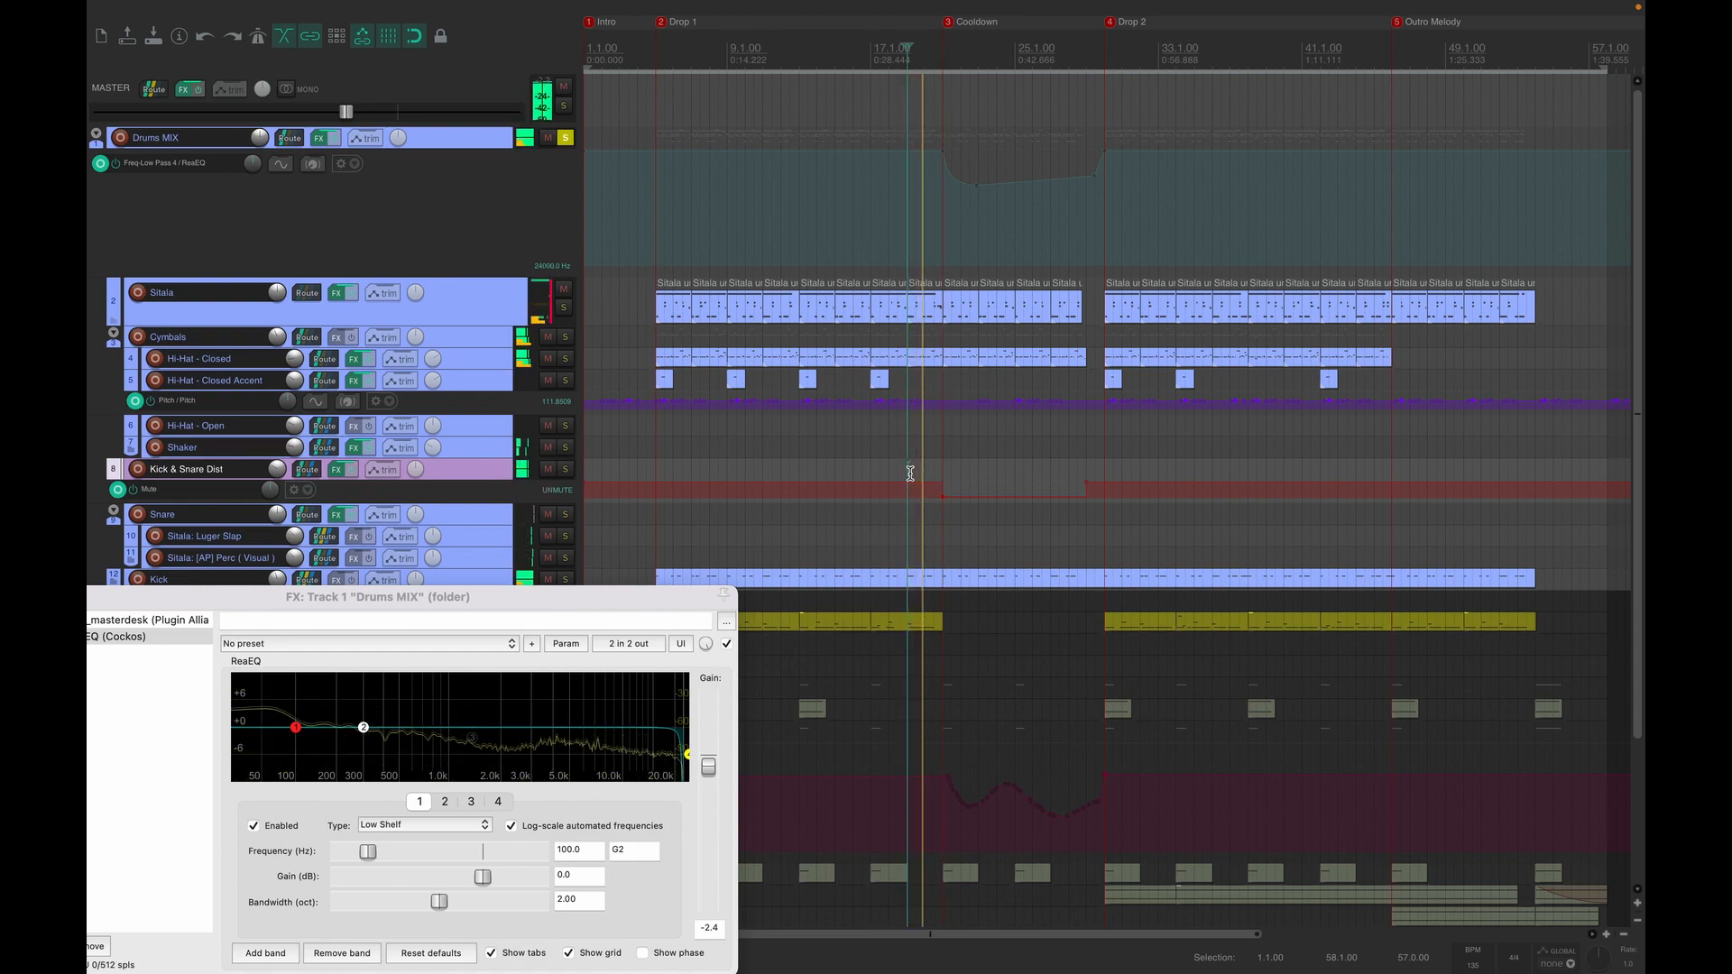
drag(543, 595, 995, 593)
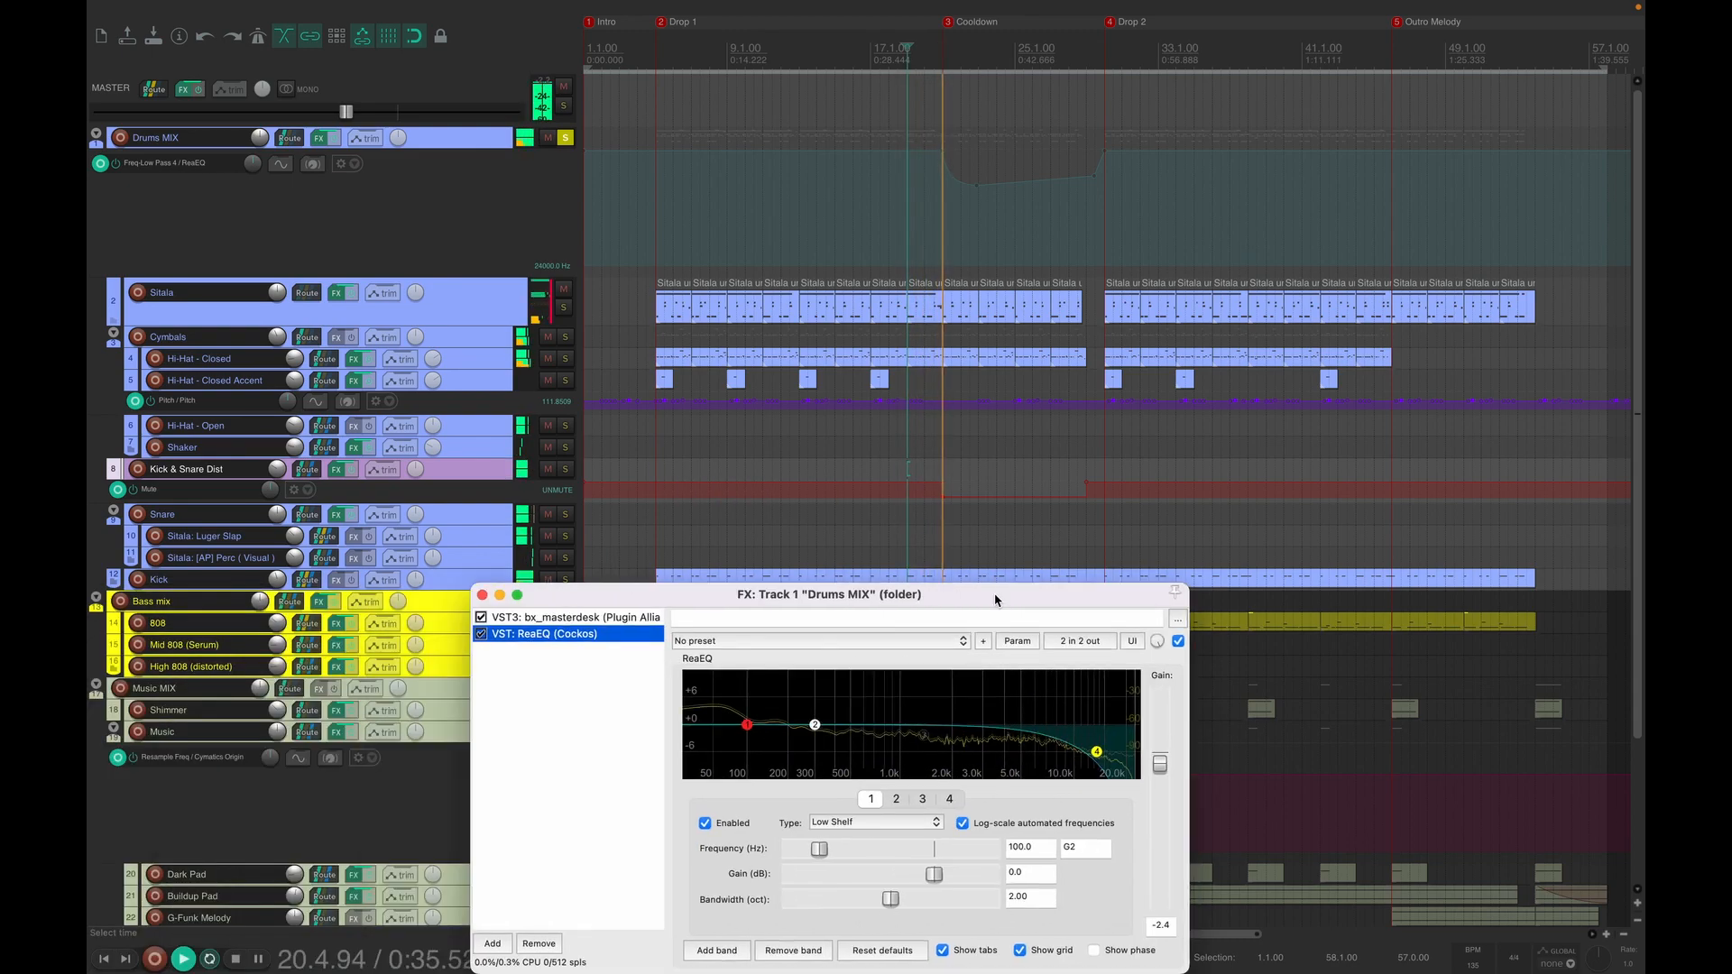
click(482, 594)
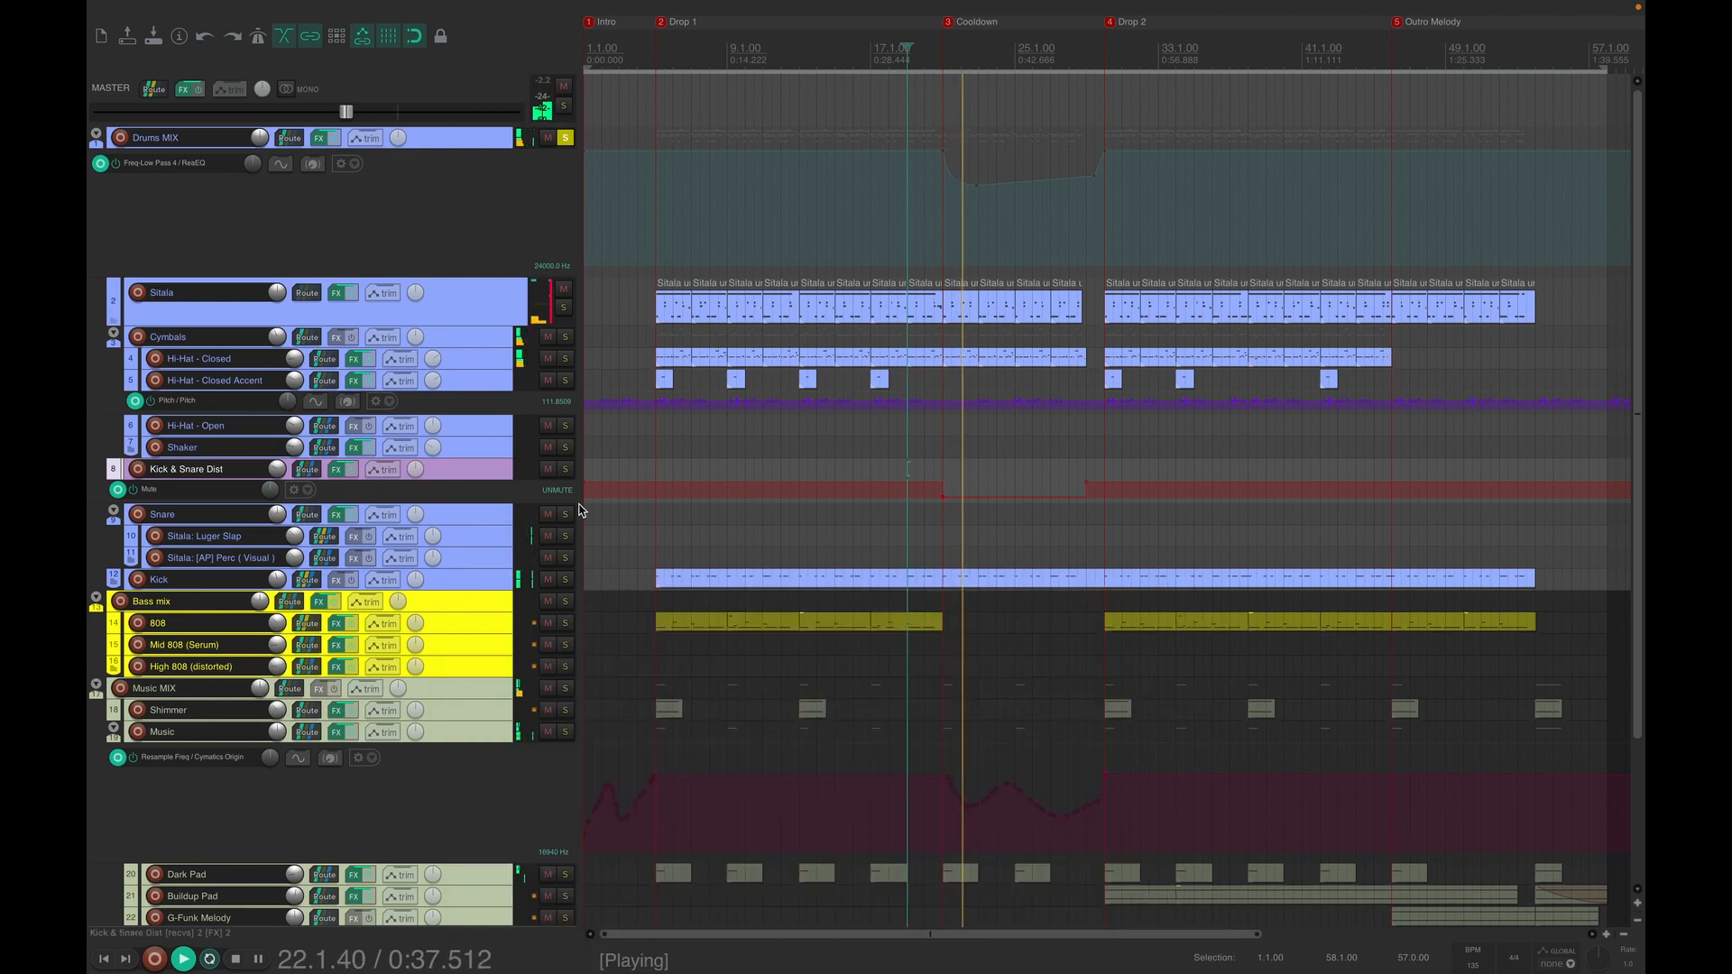
key(space)
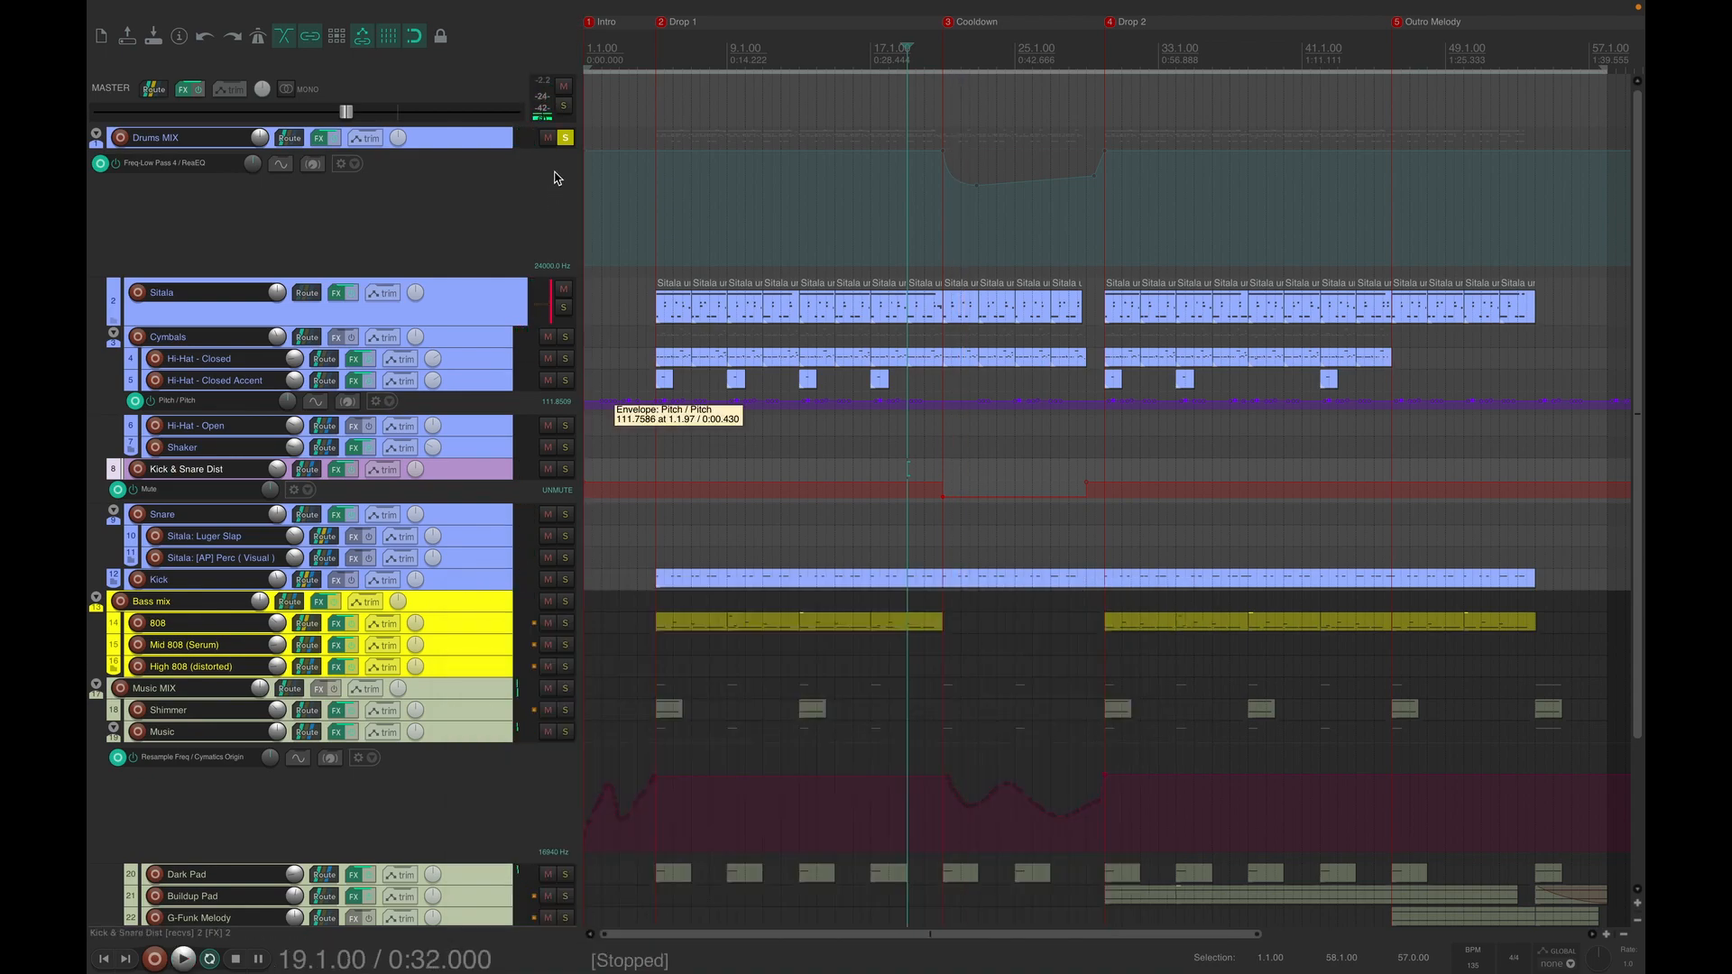
- Unsolo the Drums MIX folder, solo the Bass mix folder, and listen to it from the start of Drop 1
click(566, 138)
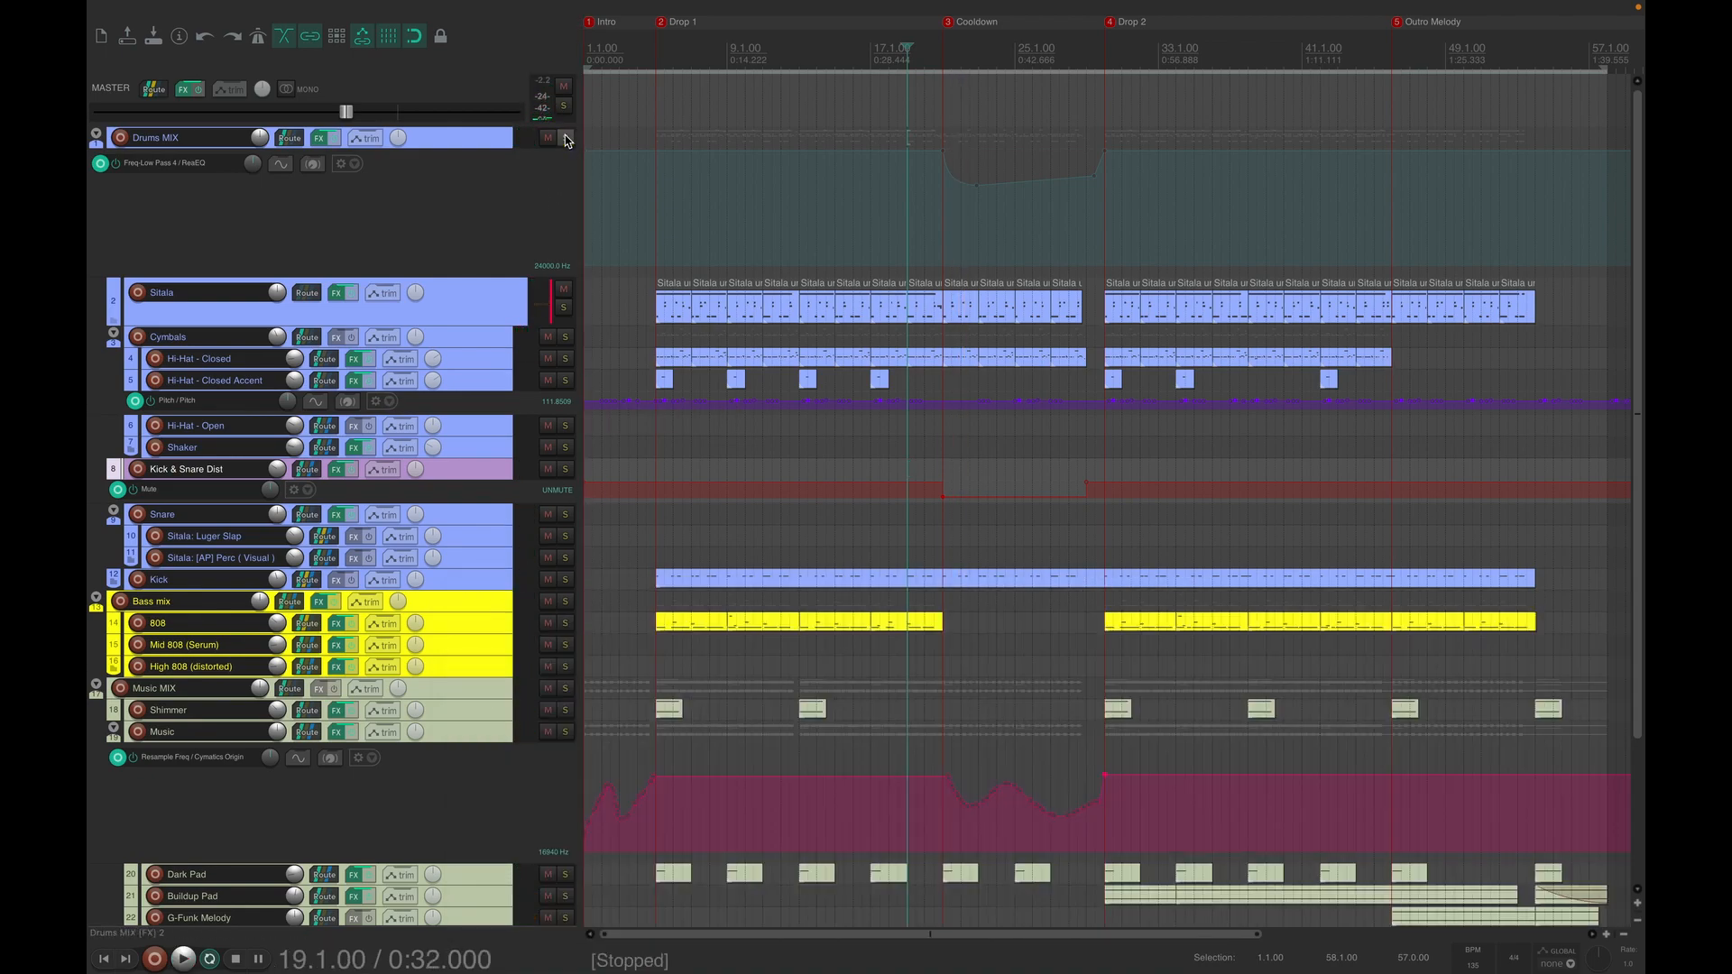
click(565, 601)
click(654, 601)
key(space)
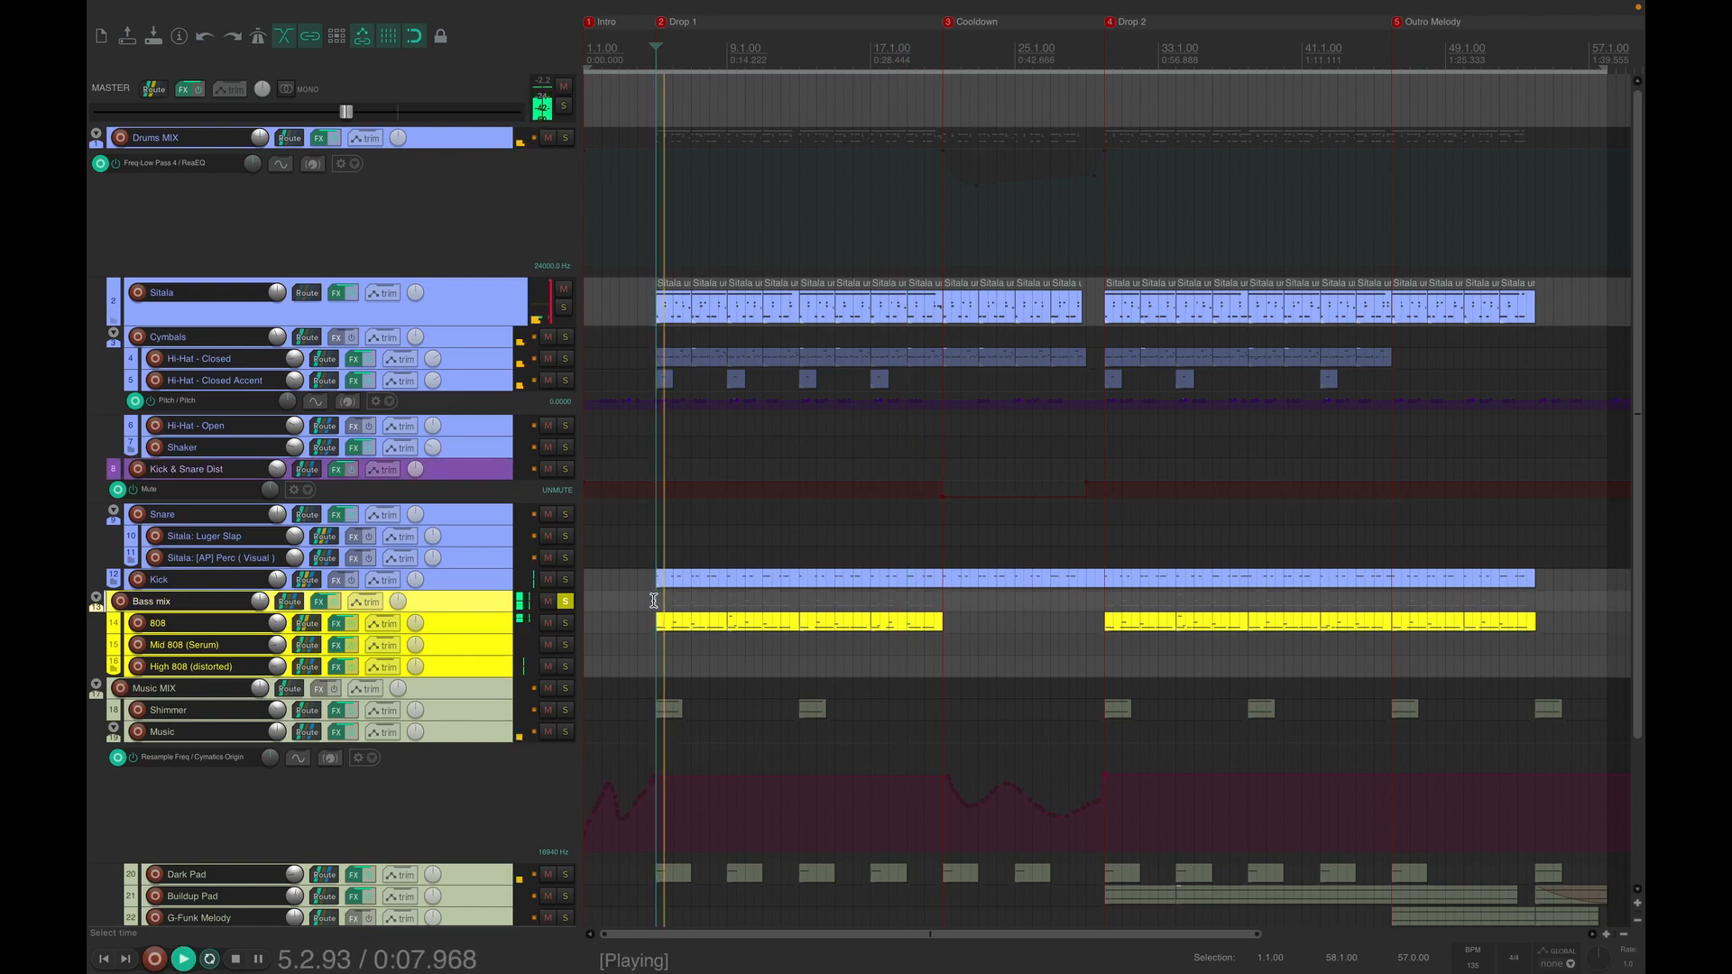
key(space)
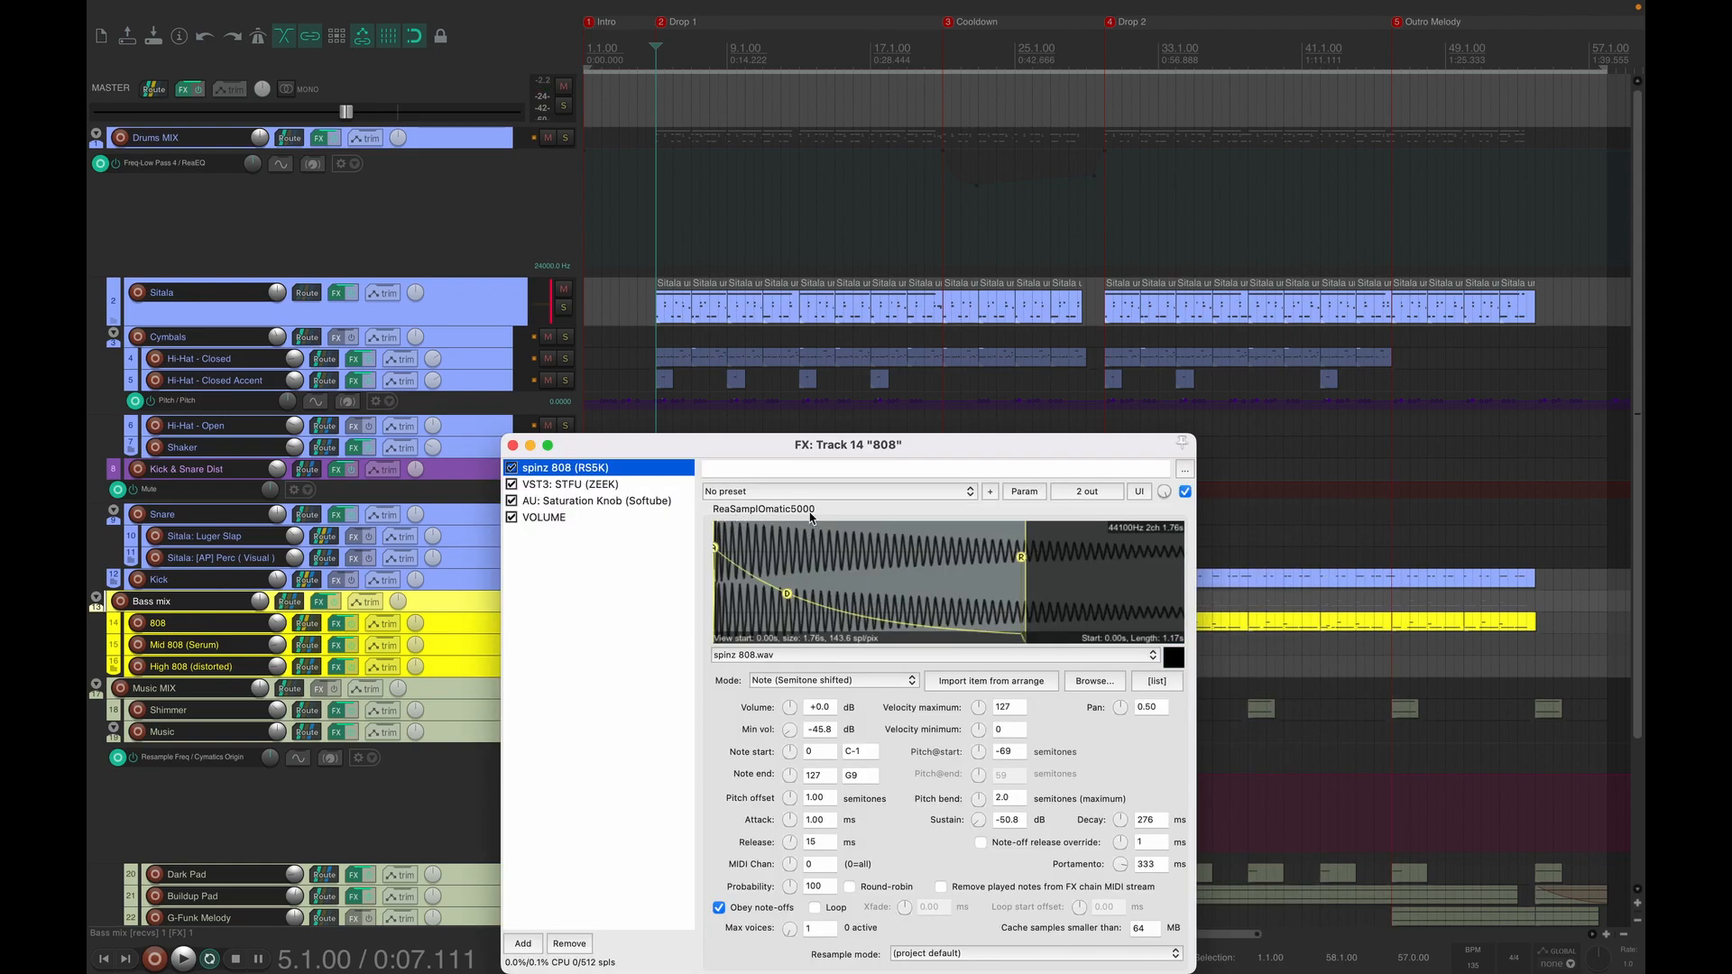
- Examine the 808 track's STFU curve with its window clear of the bass tracks, and listen with the Kick temporarily soloed too
click(602, 485)
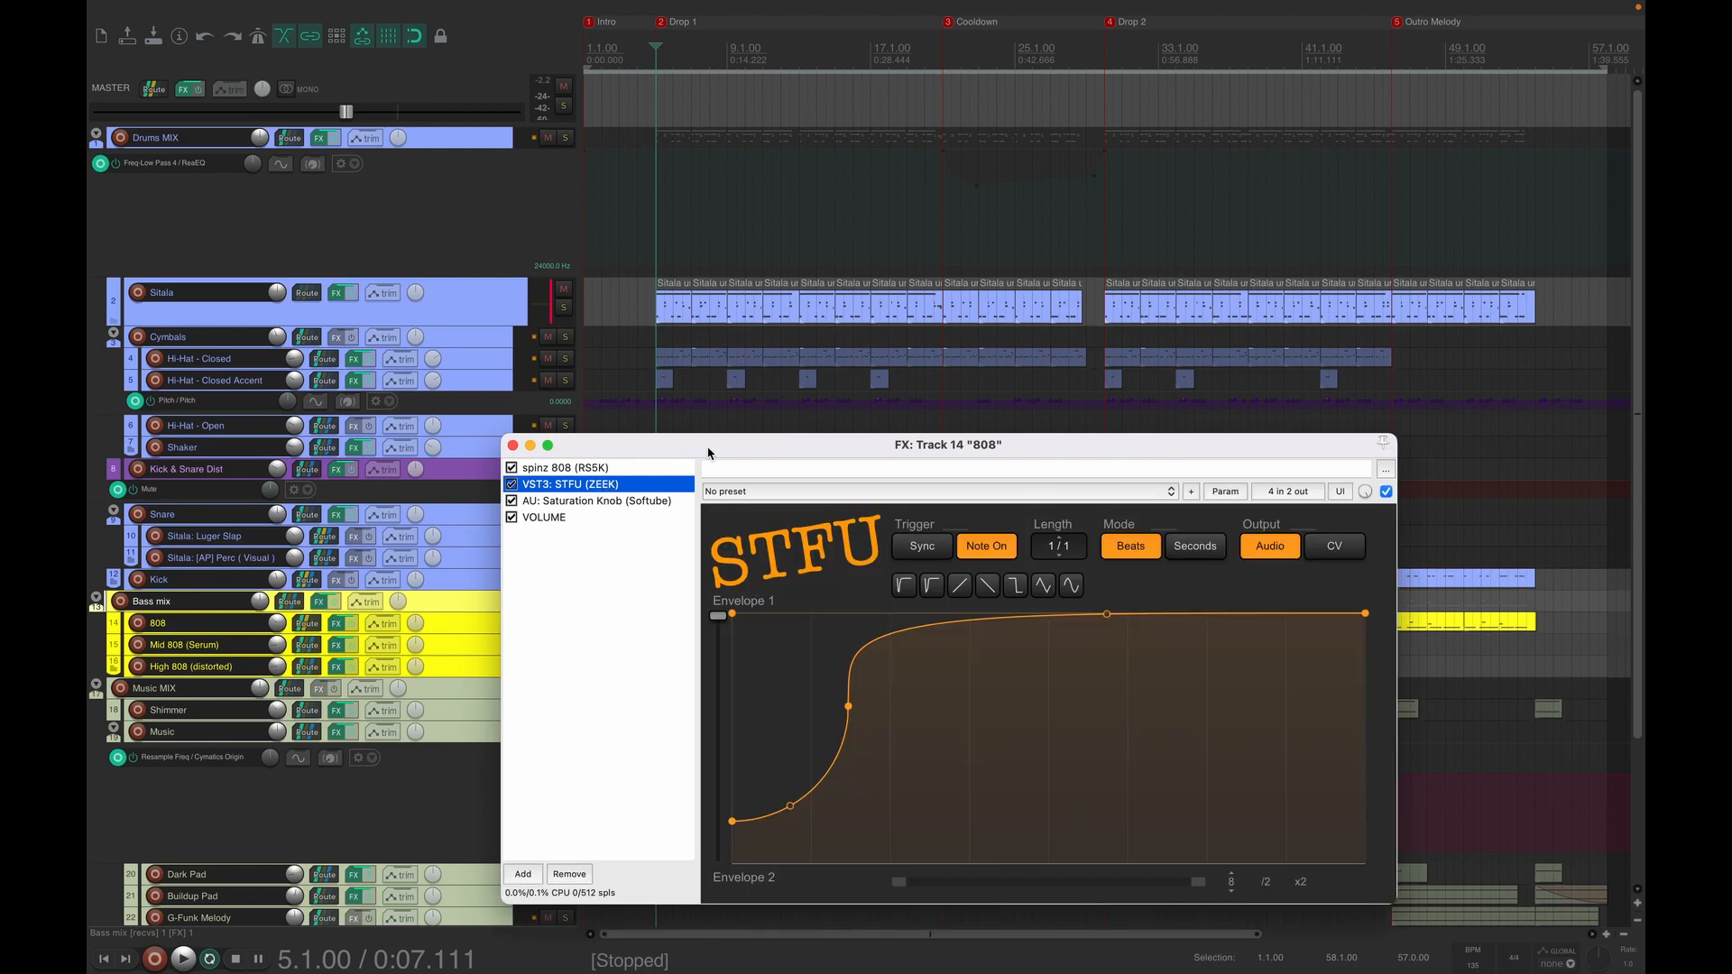
drag(709, 453, 830, 110)
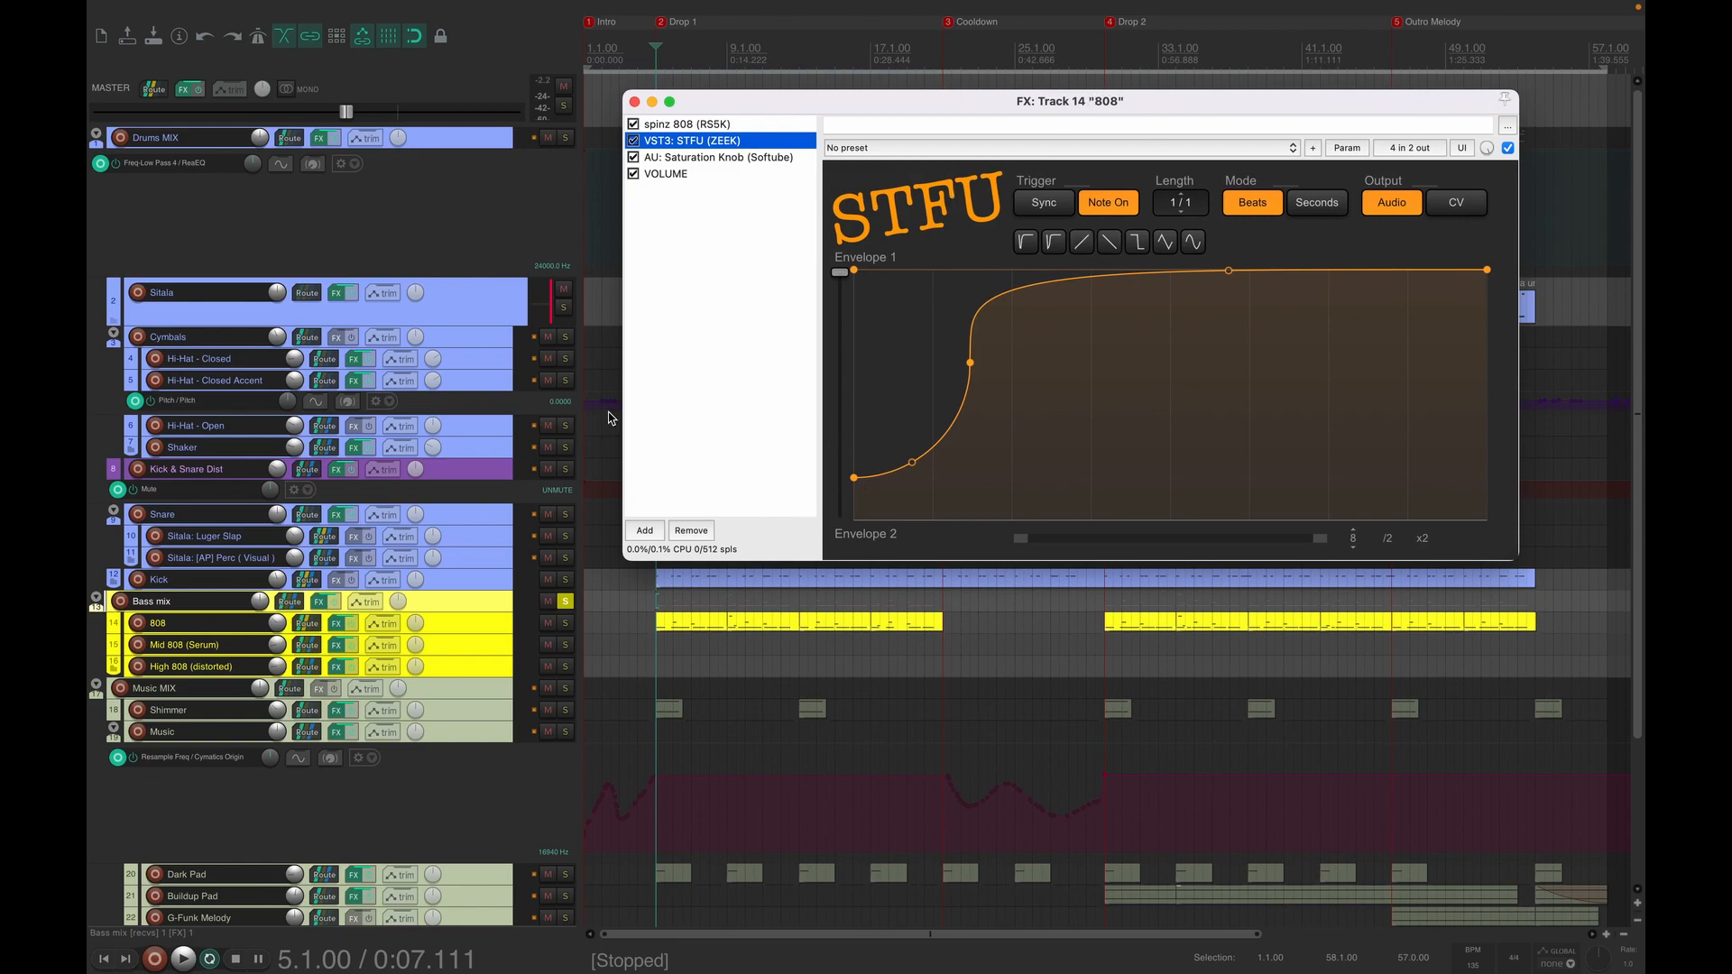
click(566, 580)
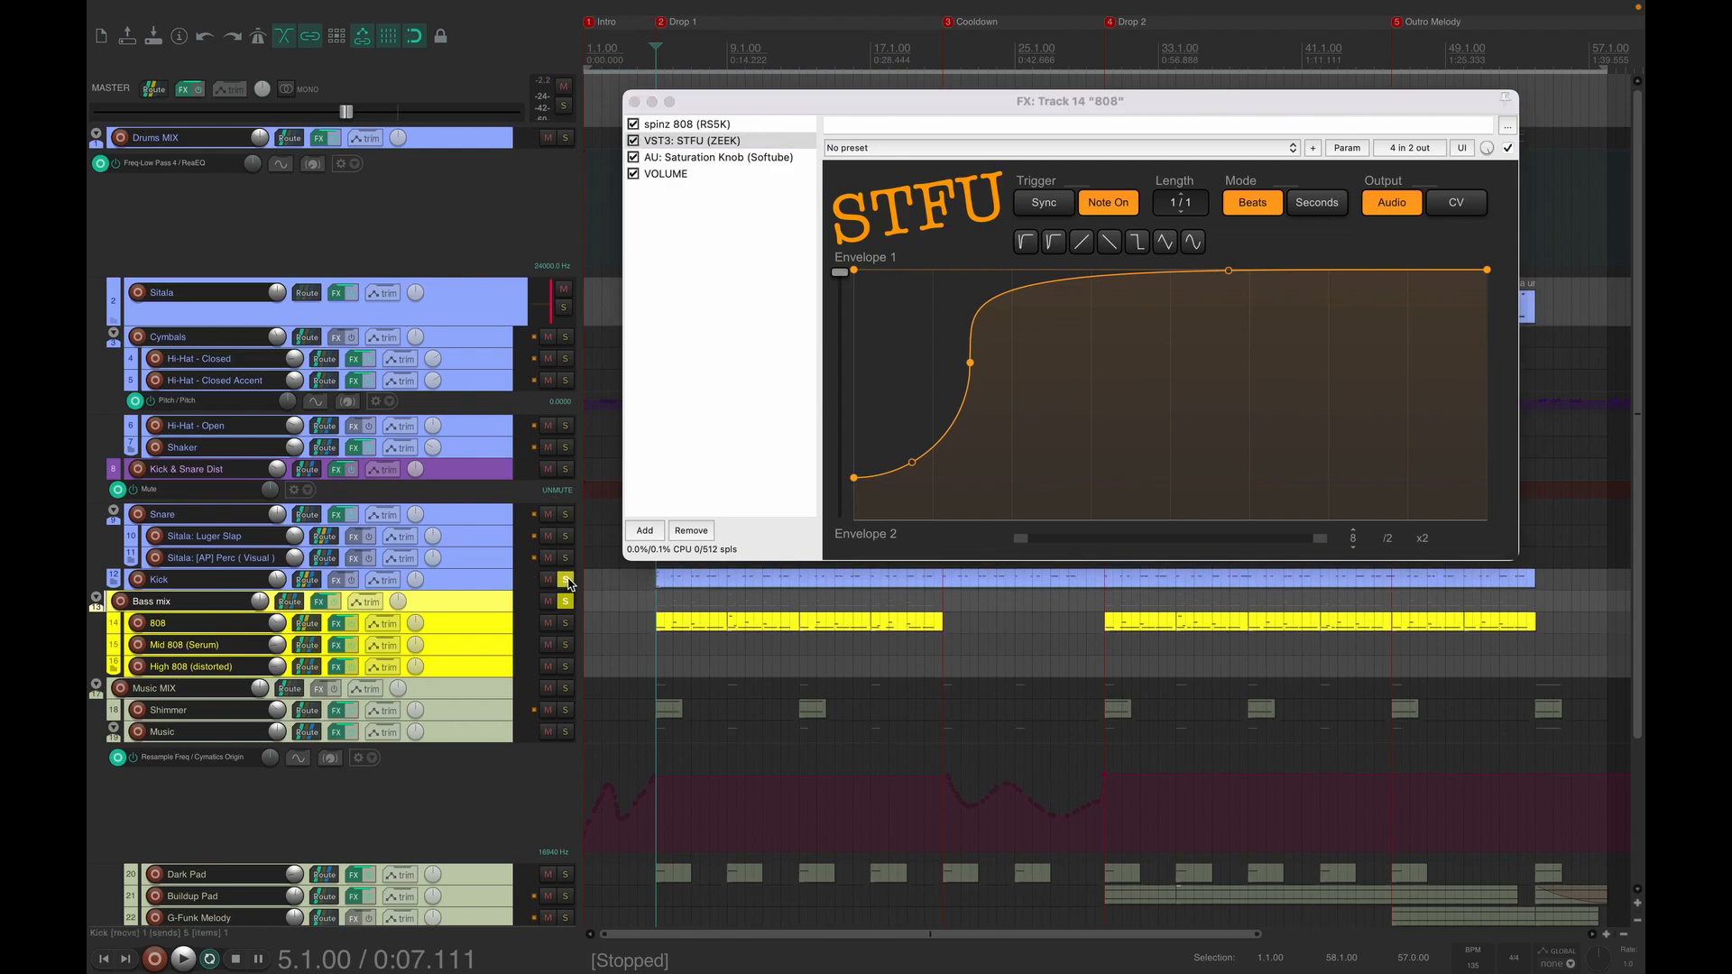
key(space)
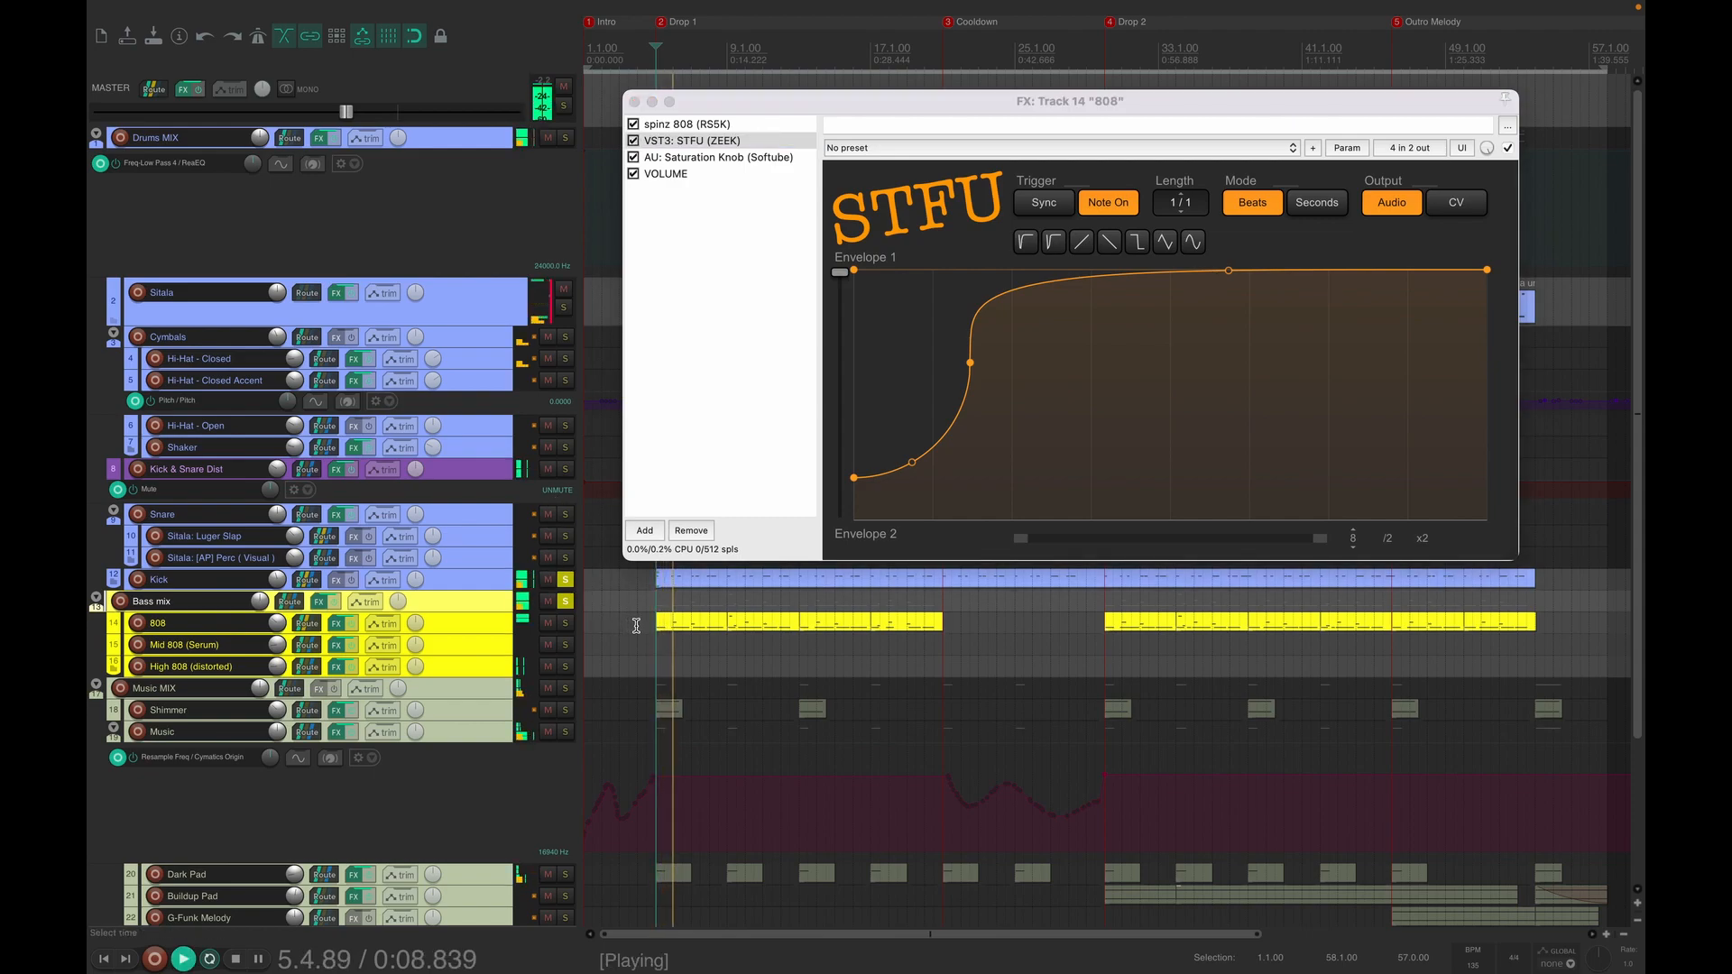
key(space)
click(567, 580)
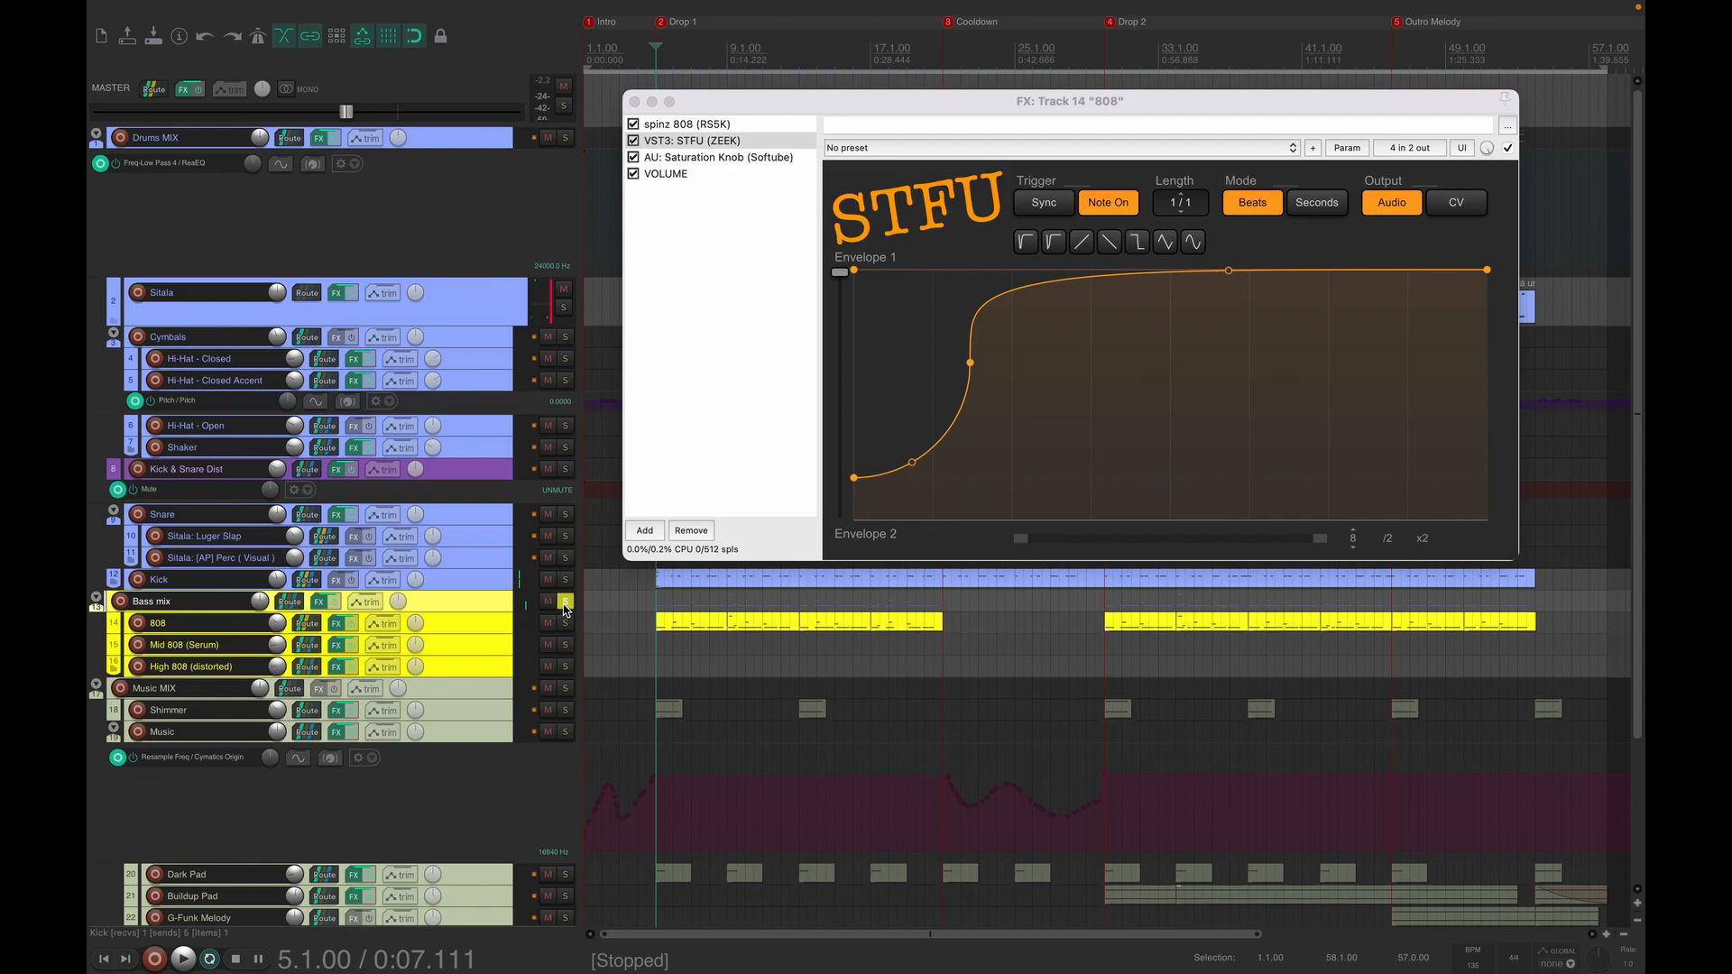
- Examine the 808 track's Saturation Knob and VOLUME EQ settings and its sends to the Mid and High 808 tracks, closing both windows
click(732, 160)
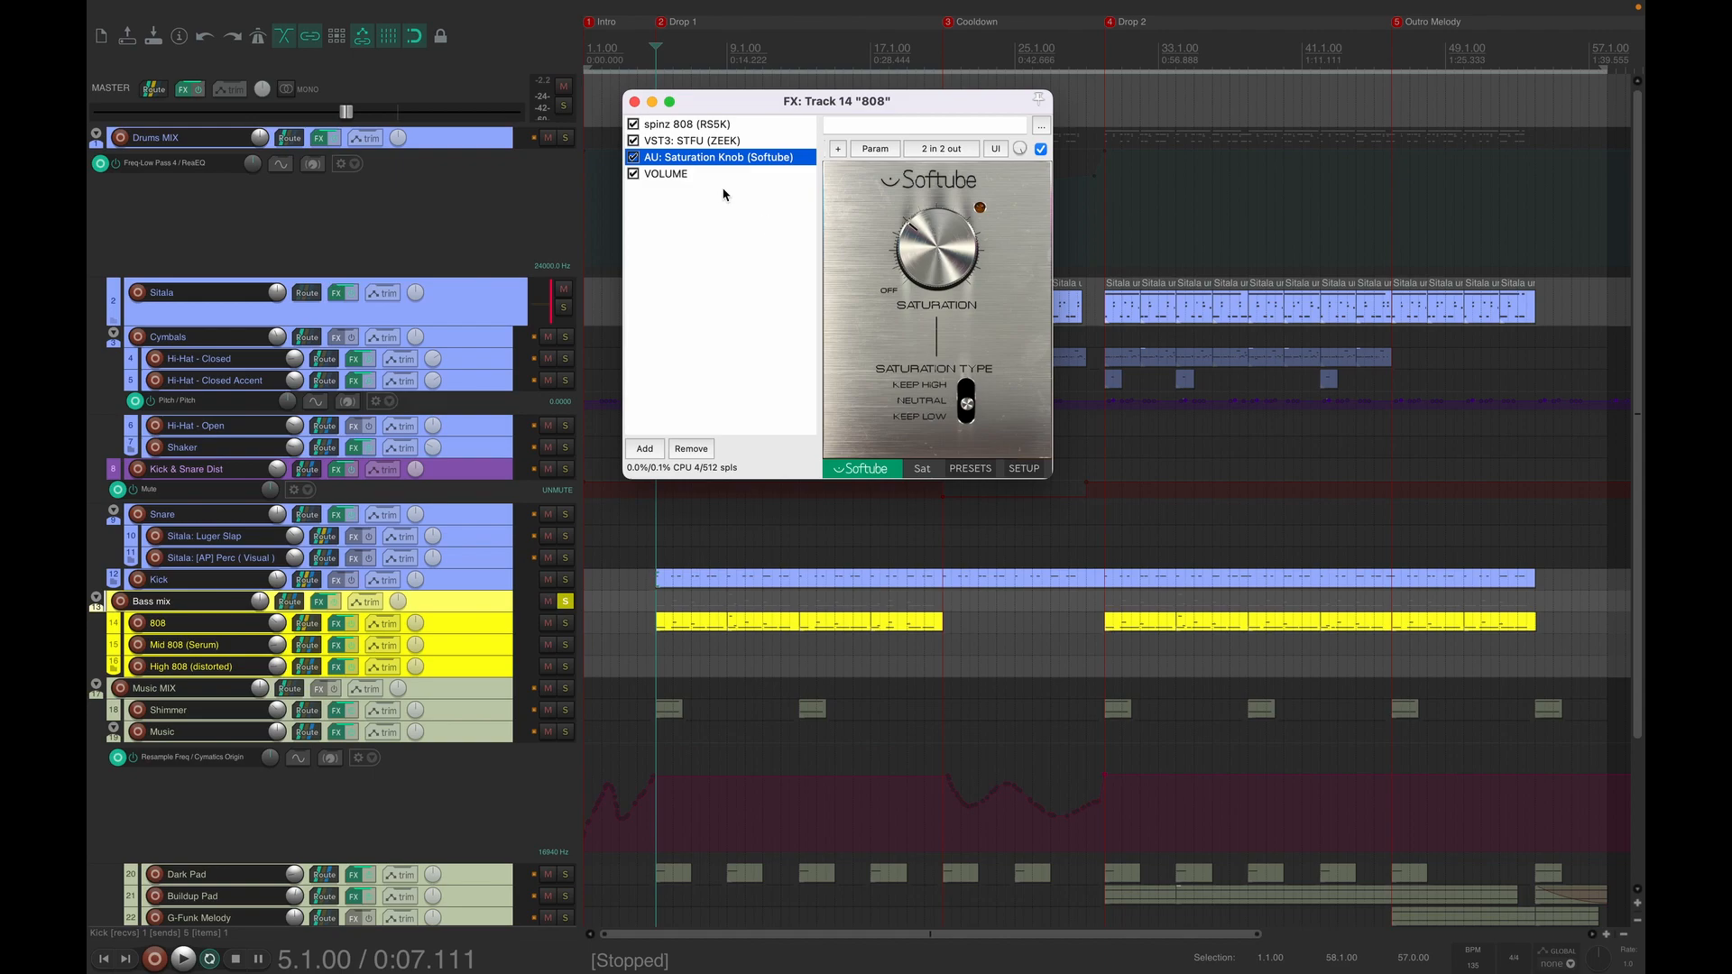
click(701, 174)
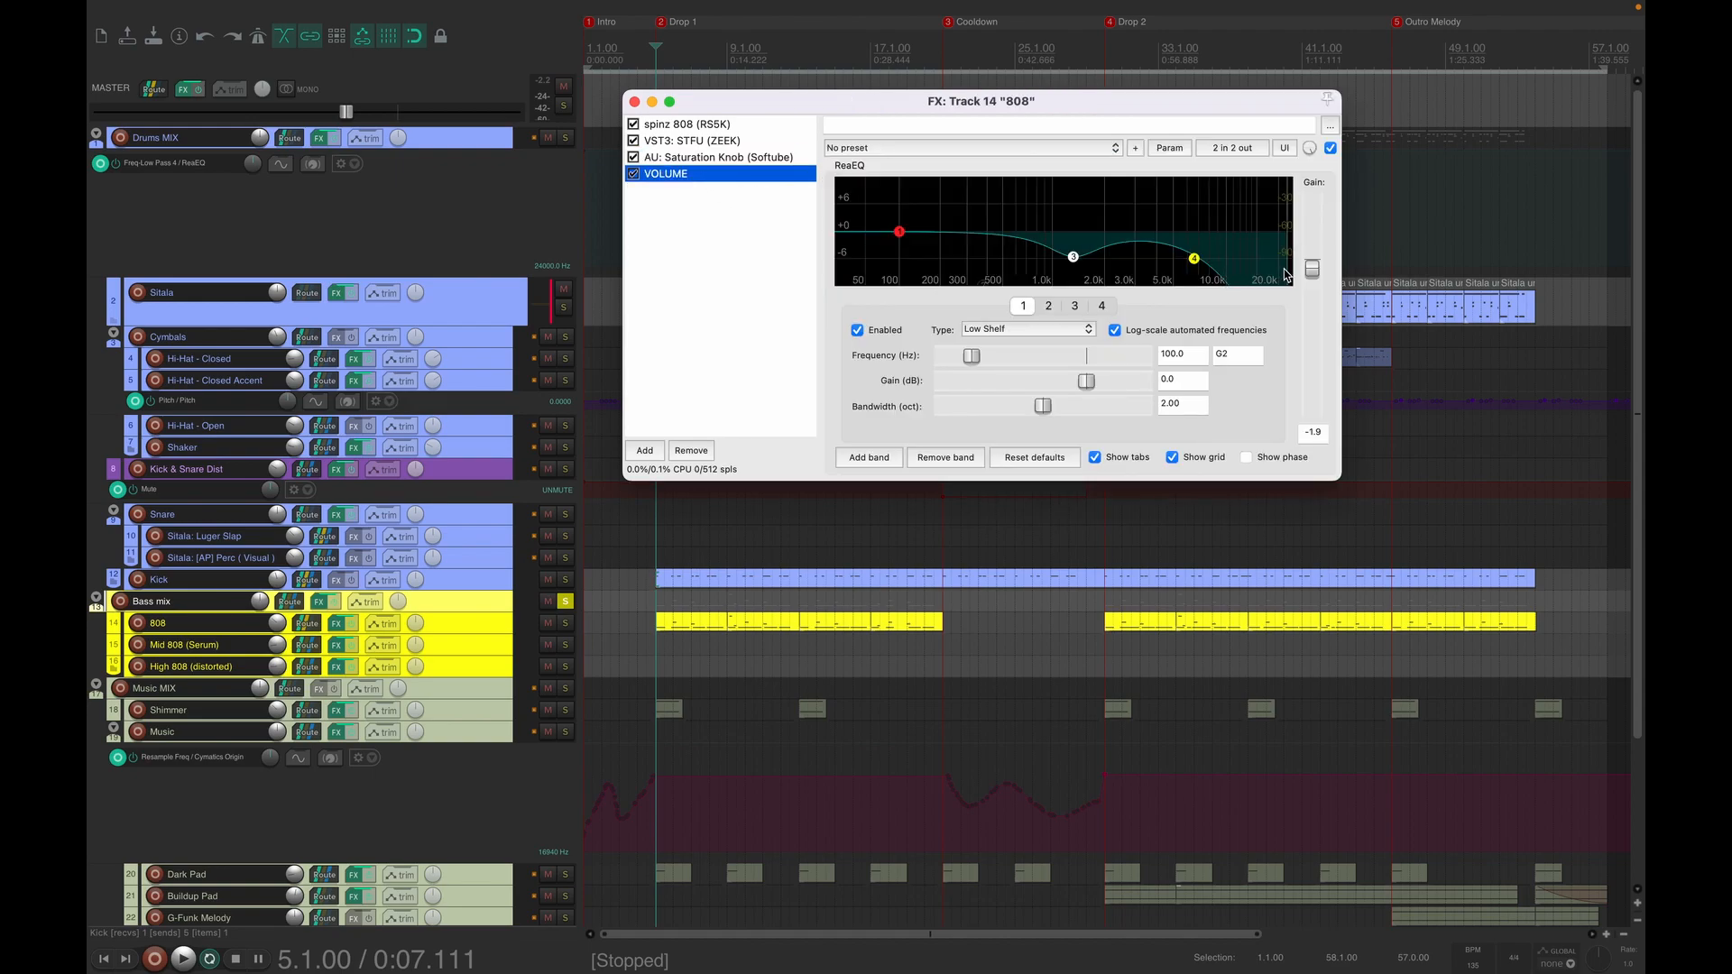
mouse_move(1073, 259)
click(636, 101)
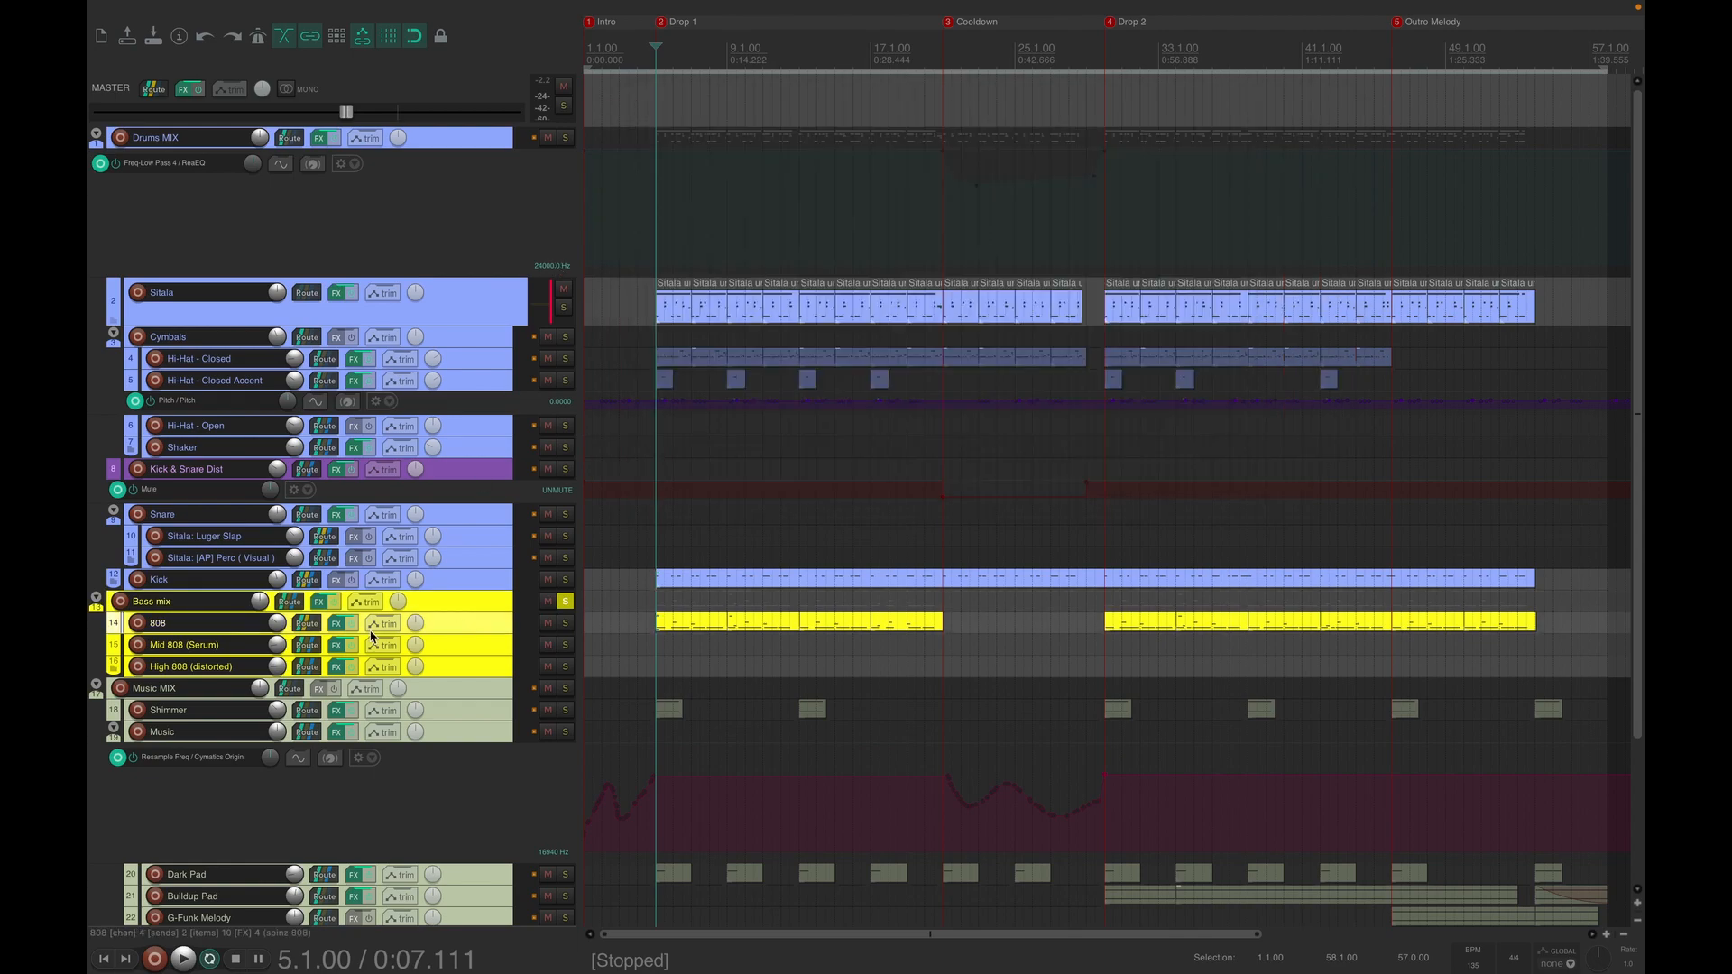
click(307, 624)
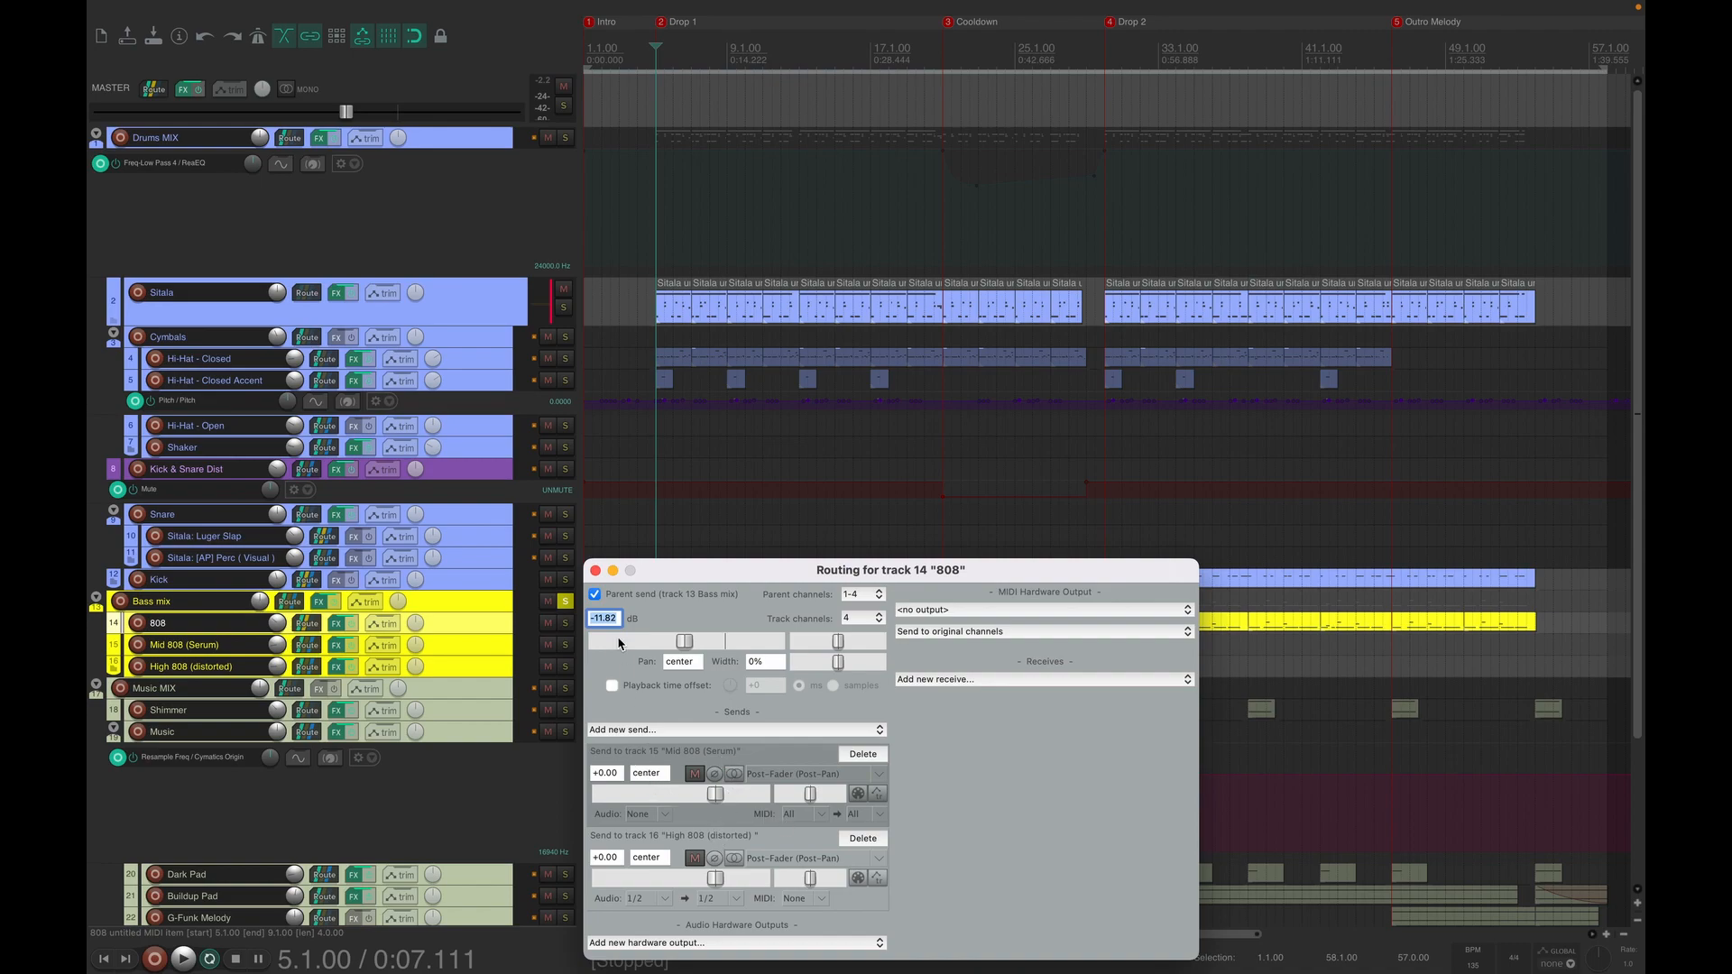
click(596, 571)
- Audition the Mid 808 (Serum) track from the start of Drop 1 and delete it from the project
click(455, 642)
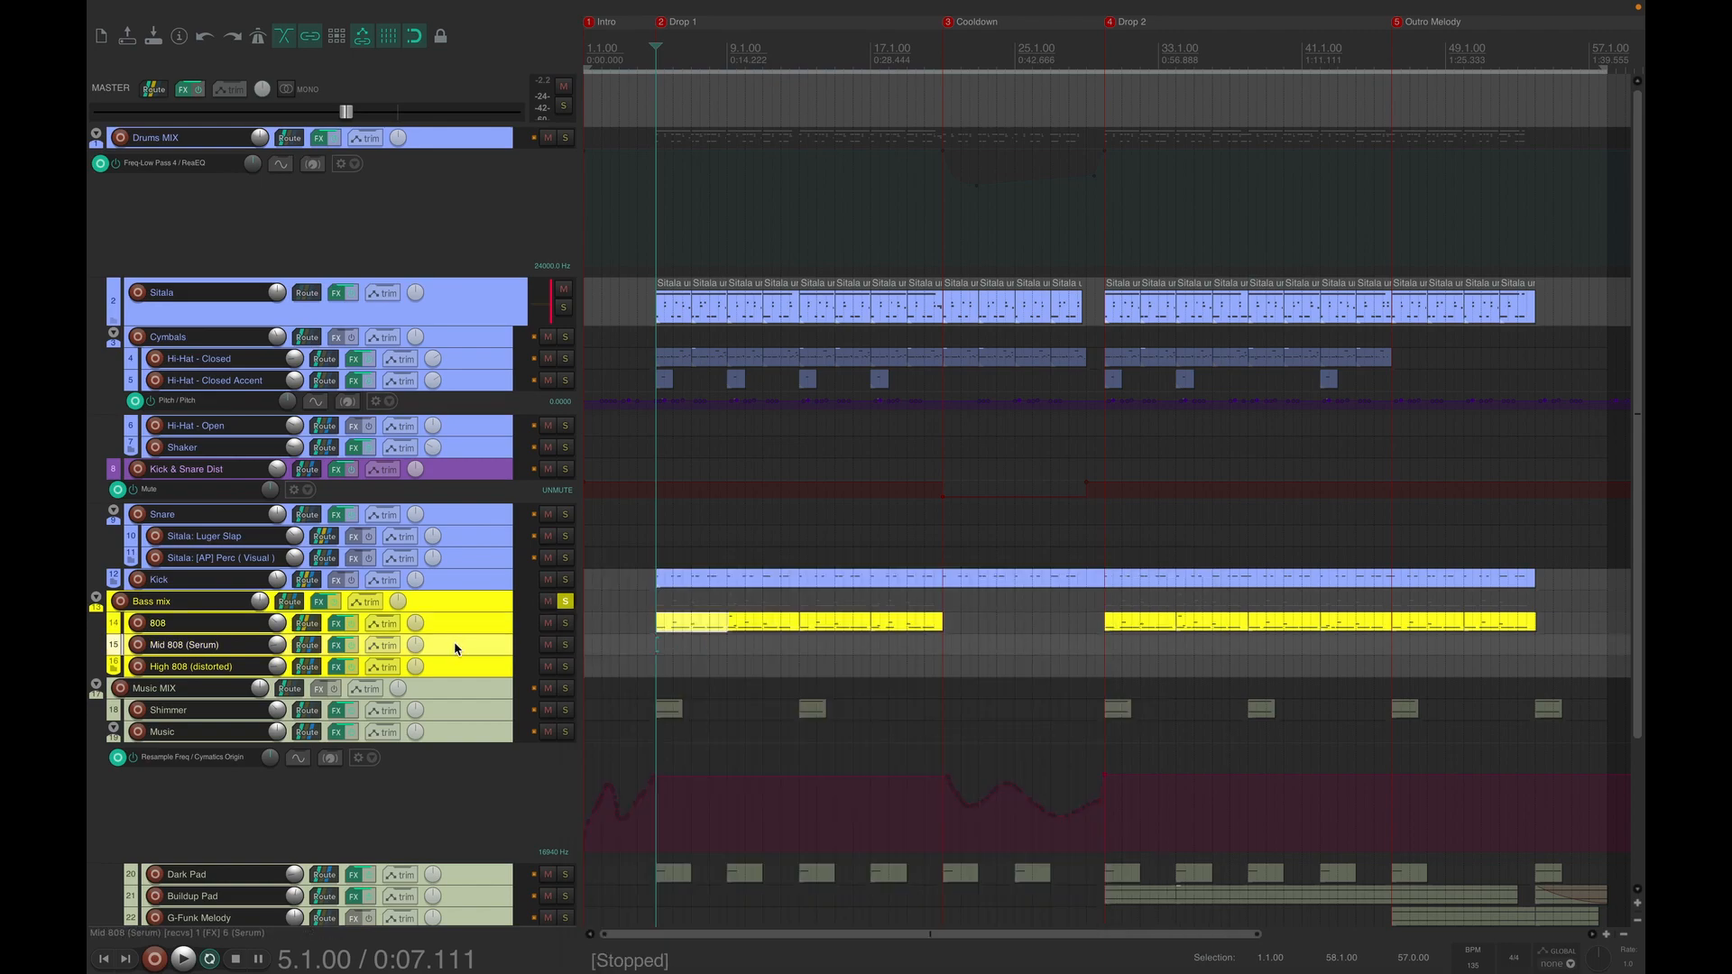
key(space)
click(565, 644)
click(565, 644)
key(space)
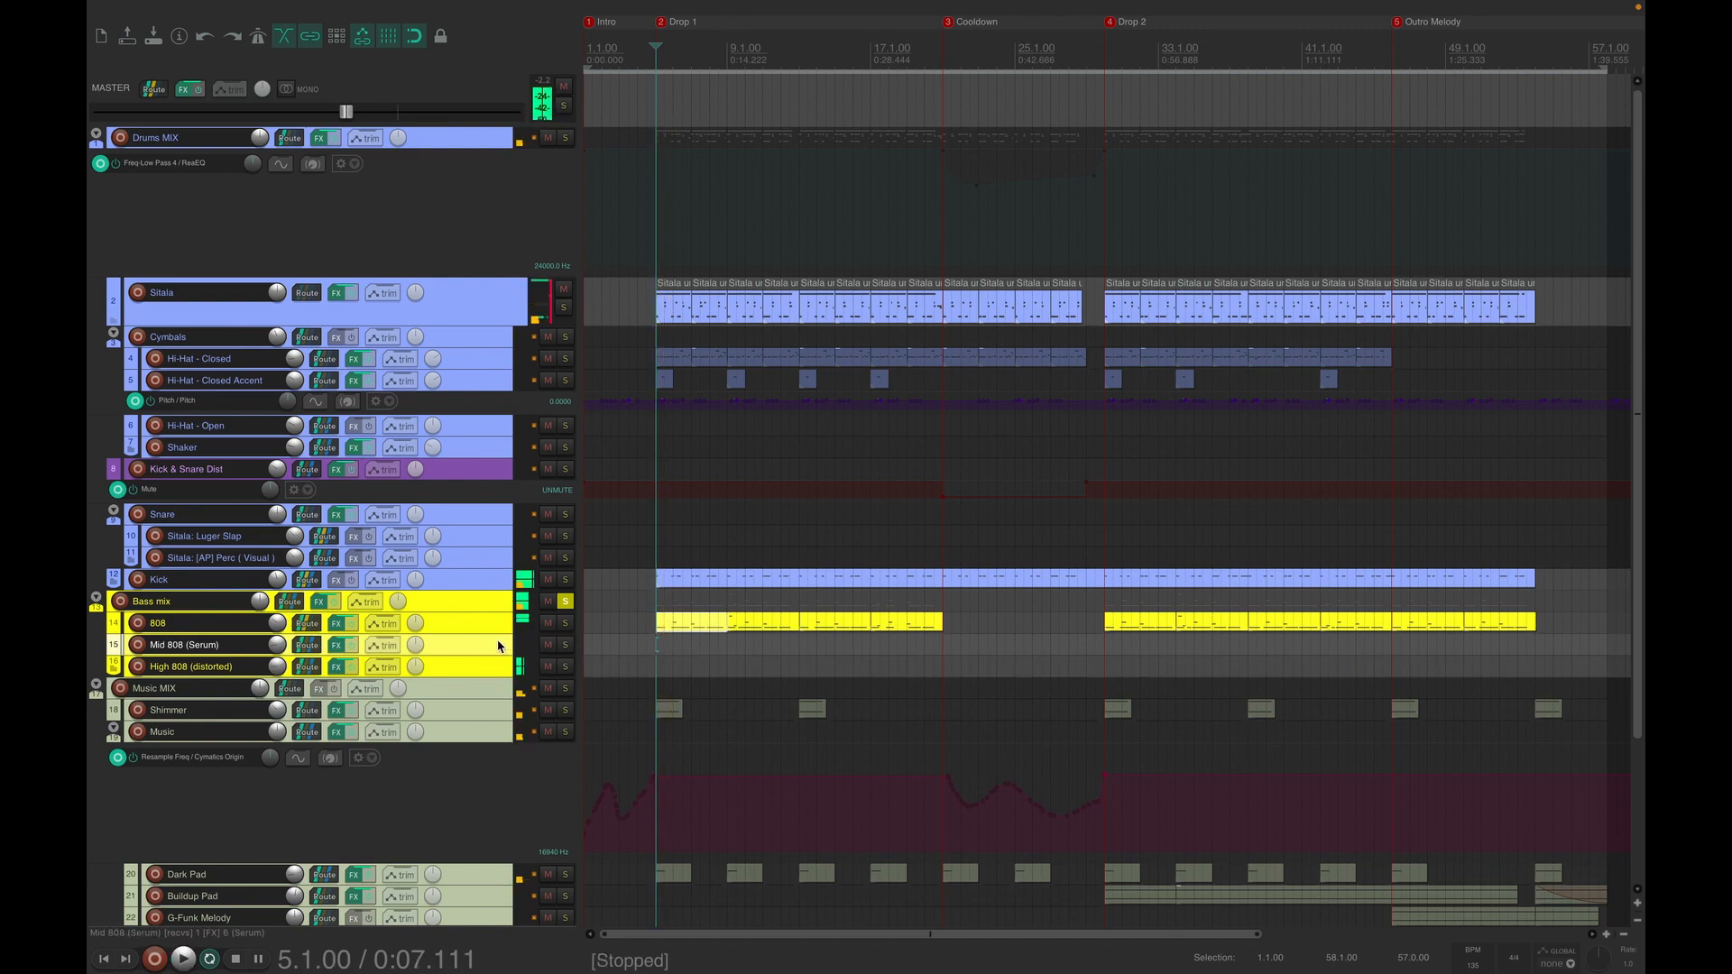
key(Delete)
click(915, 351)
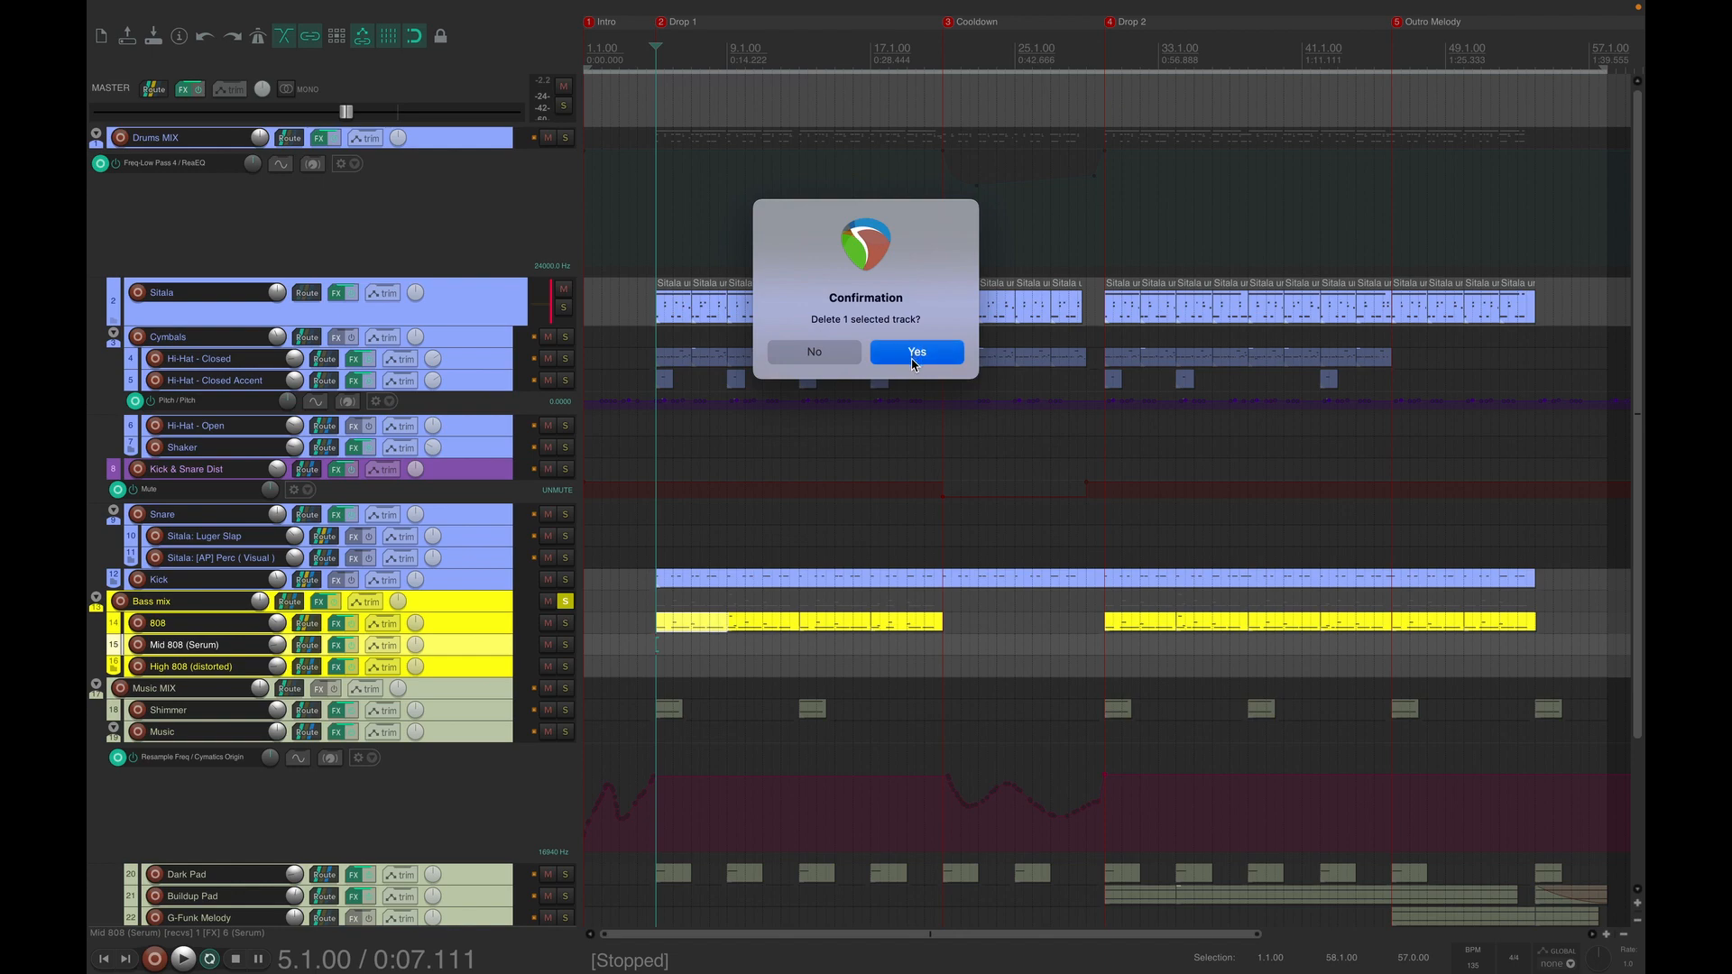
- Examine the 808 track's send to High 808 (distorted), and listen to that distorted track soloed from the start of Drop 1
click(500, 648)
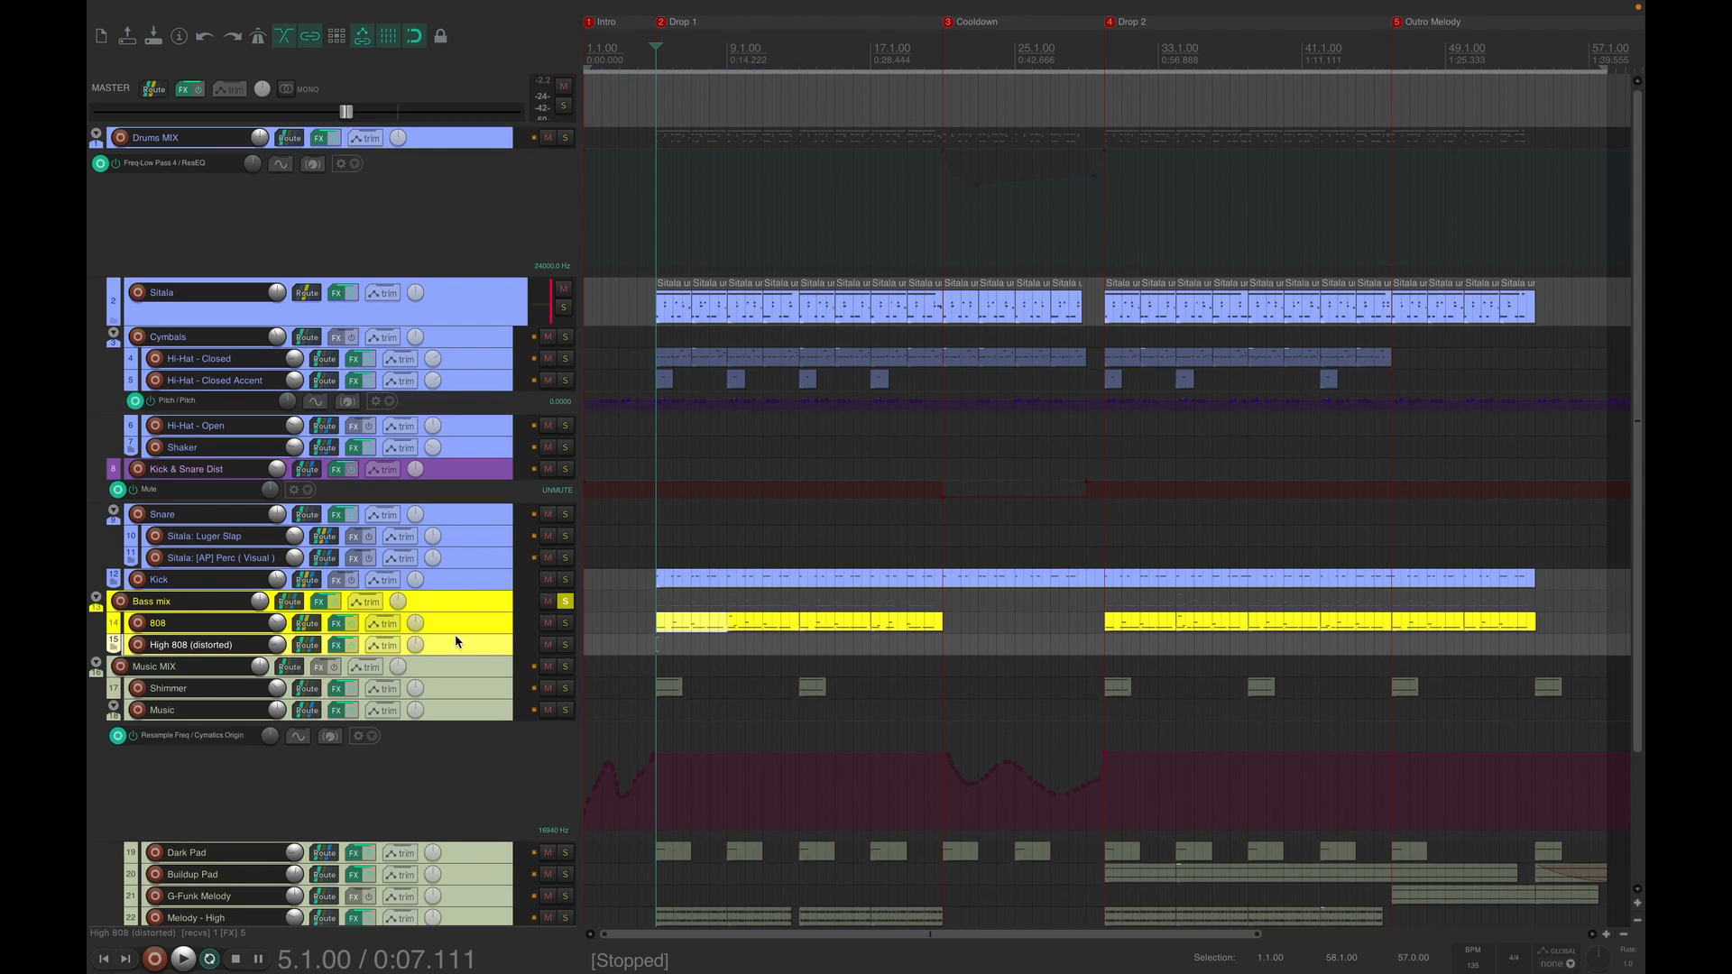
click(308, 624)
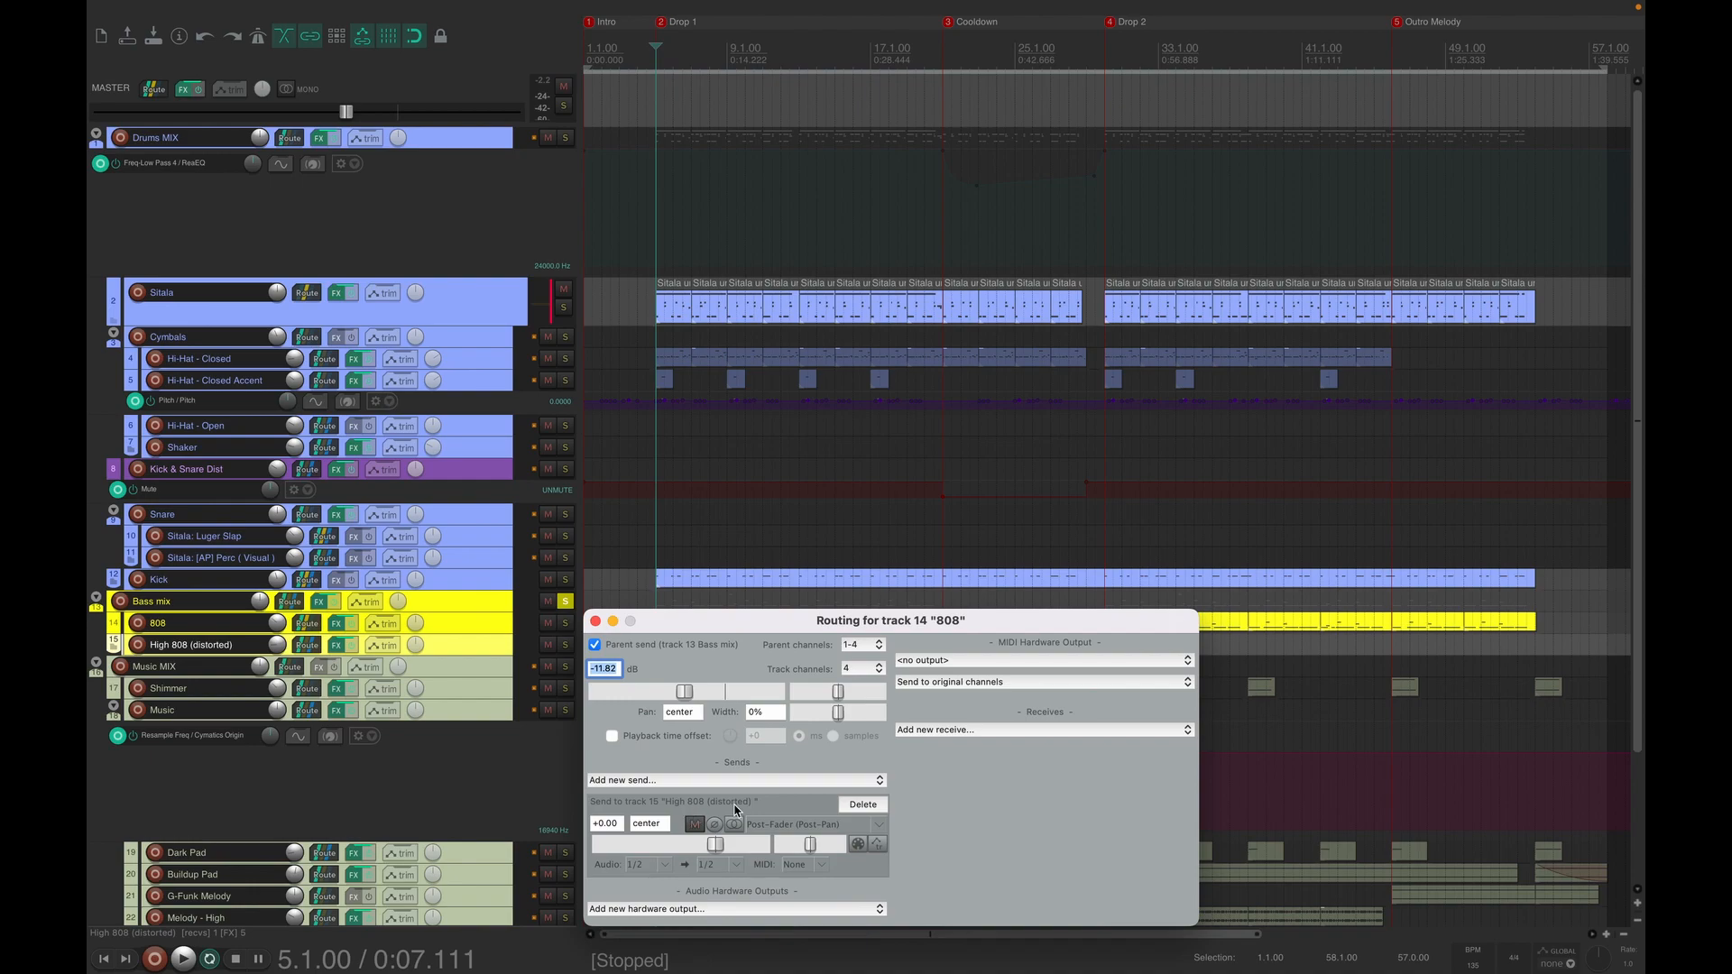
click(595, 620)
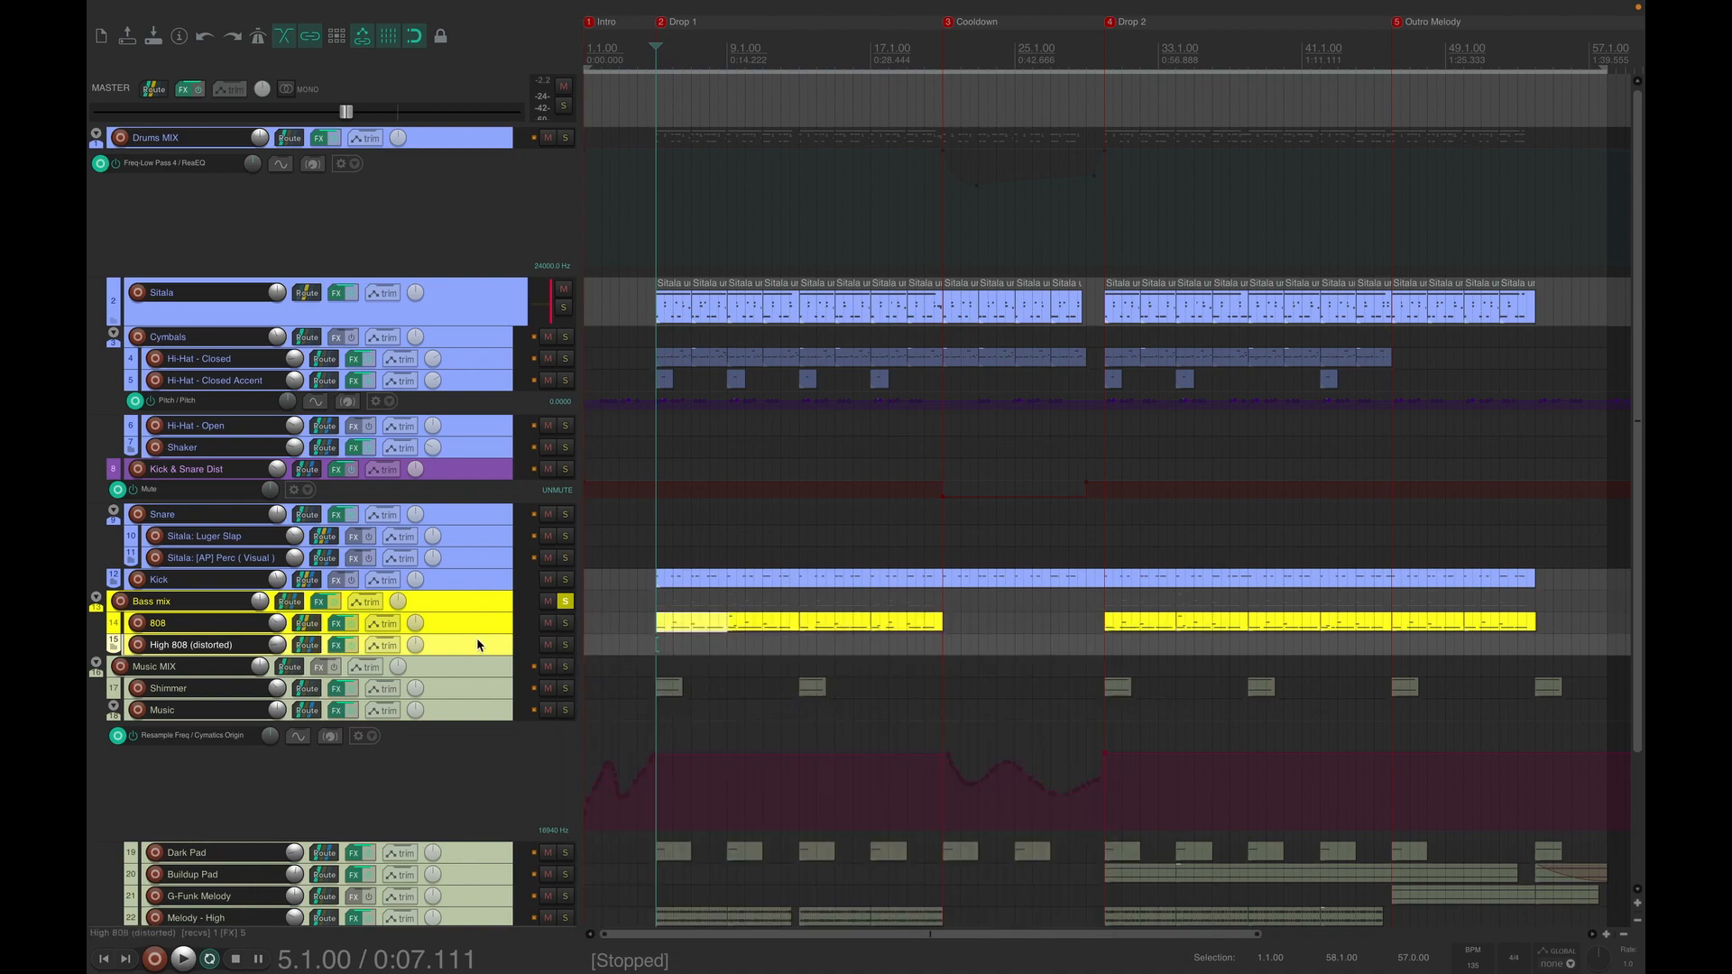
click(564, 646)
key(space)
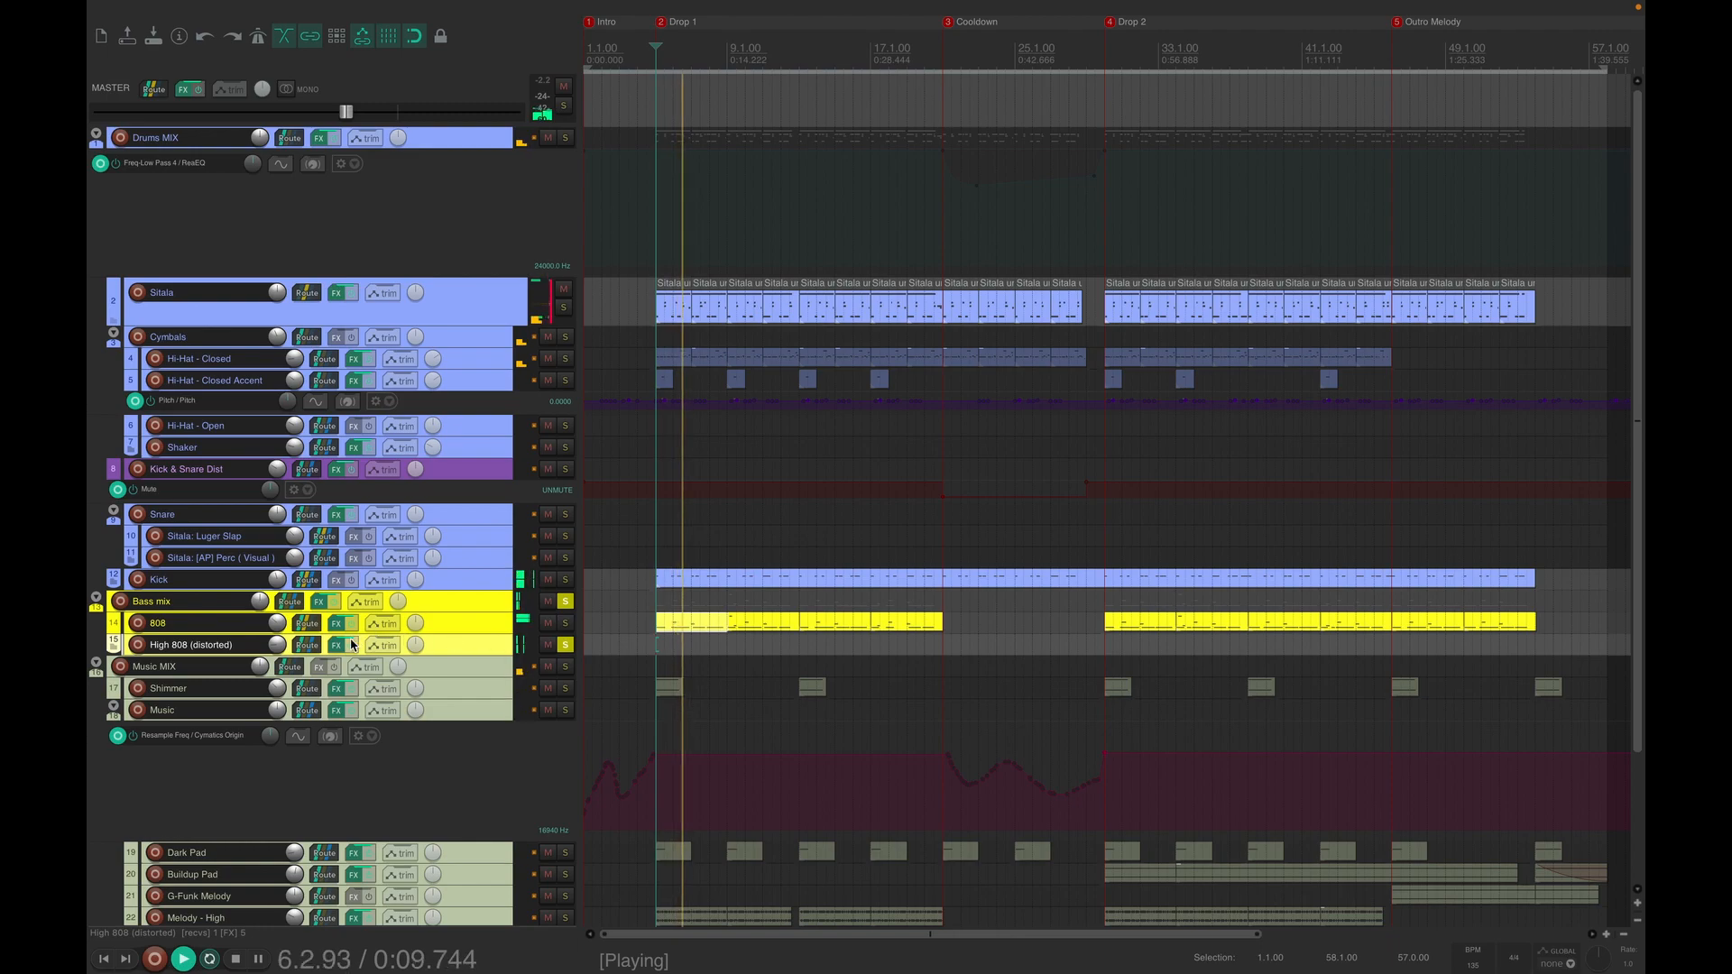
key(space)
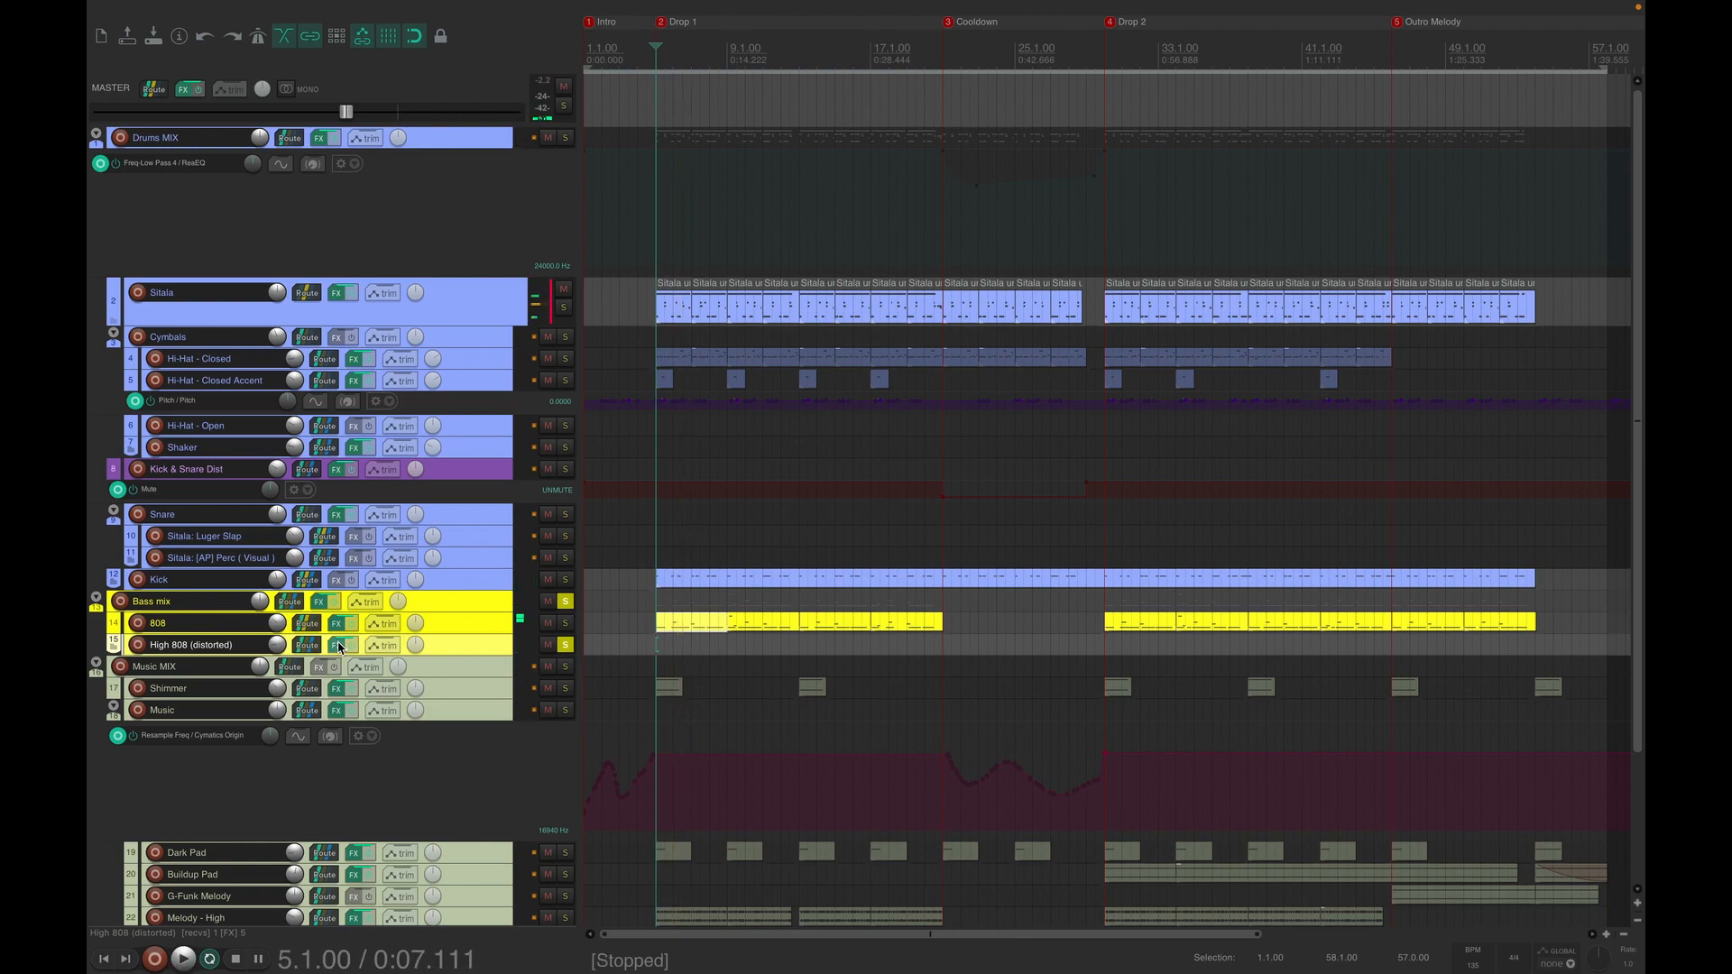
- Examine the ReaPitch, both ReaEQs, Szechuan Saturator and SerumFX on High 808 (distorted), close the effects window, and unsolo the track
click(338, 646)
click(741, 230)
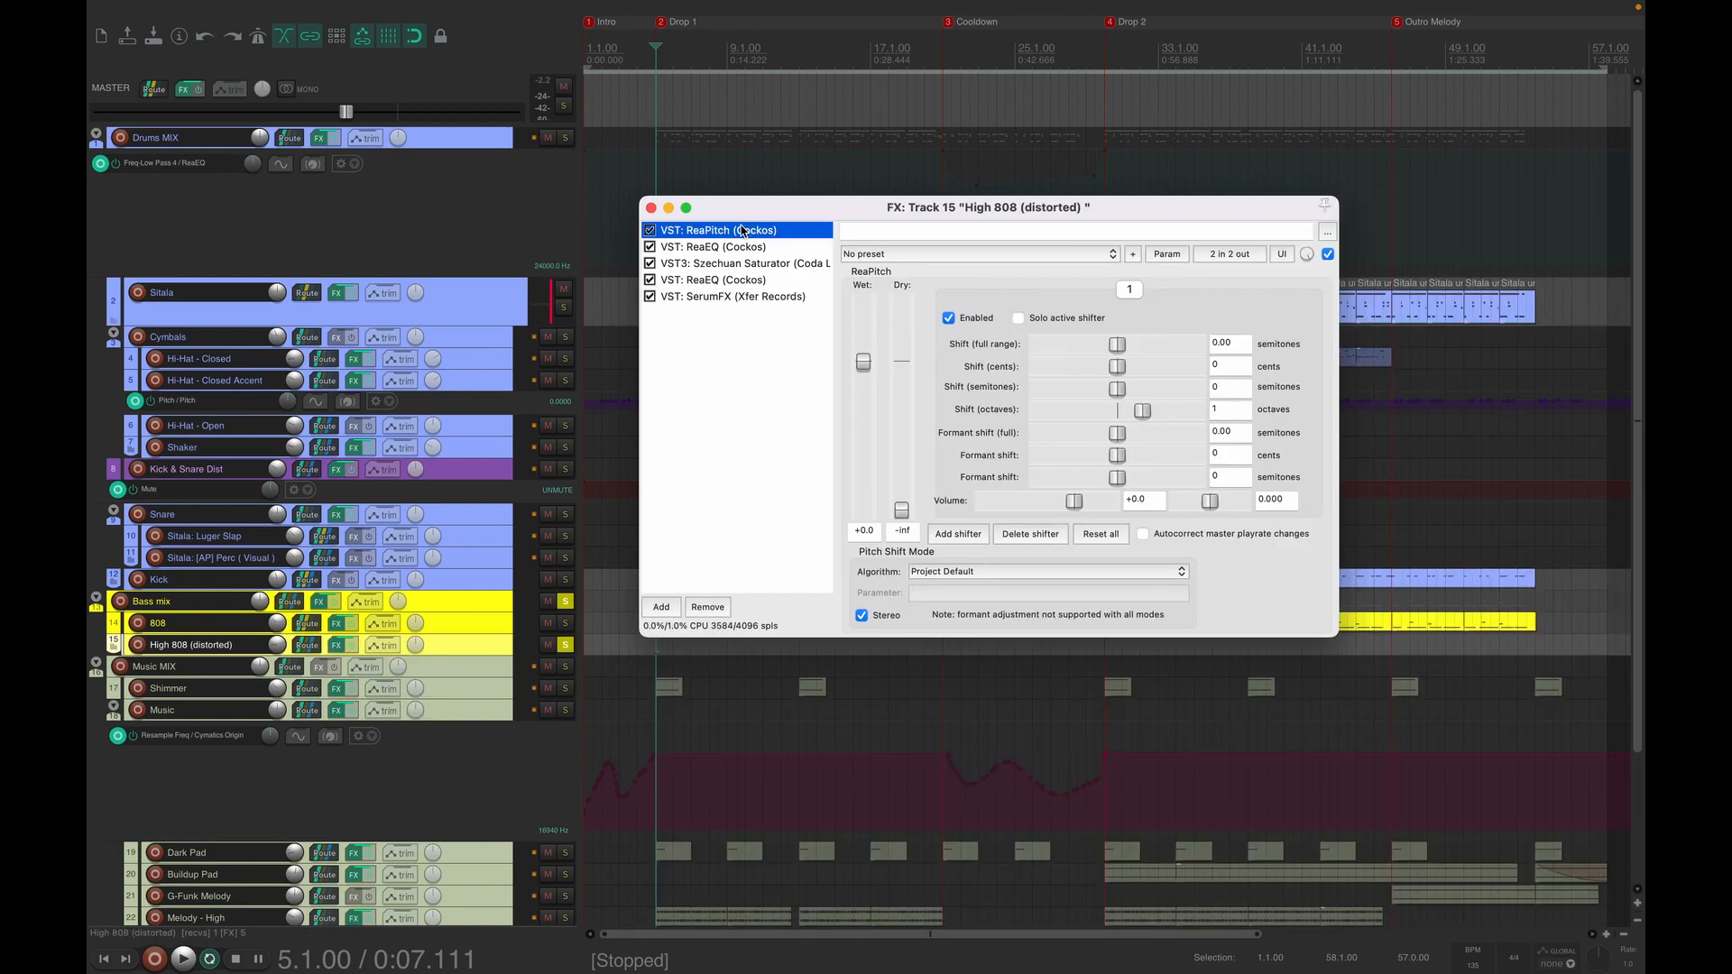
click(742, 246)
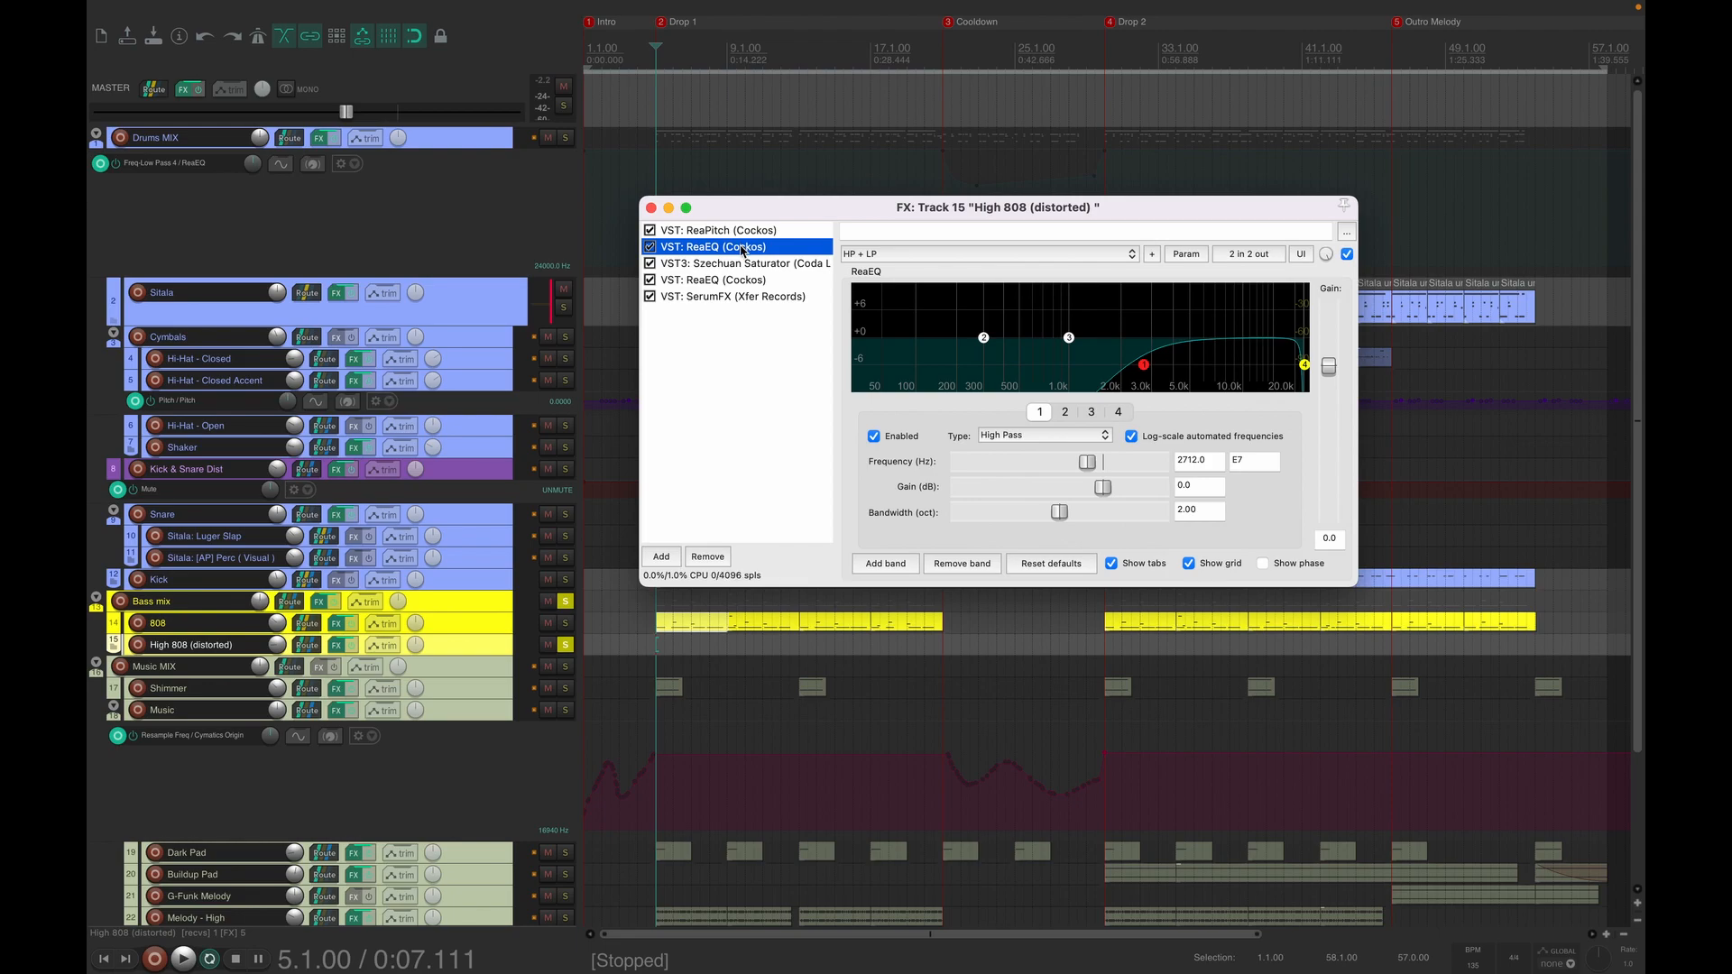
click(744, 263)
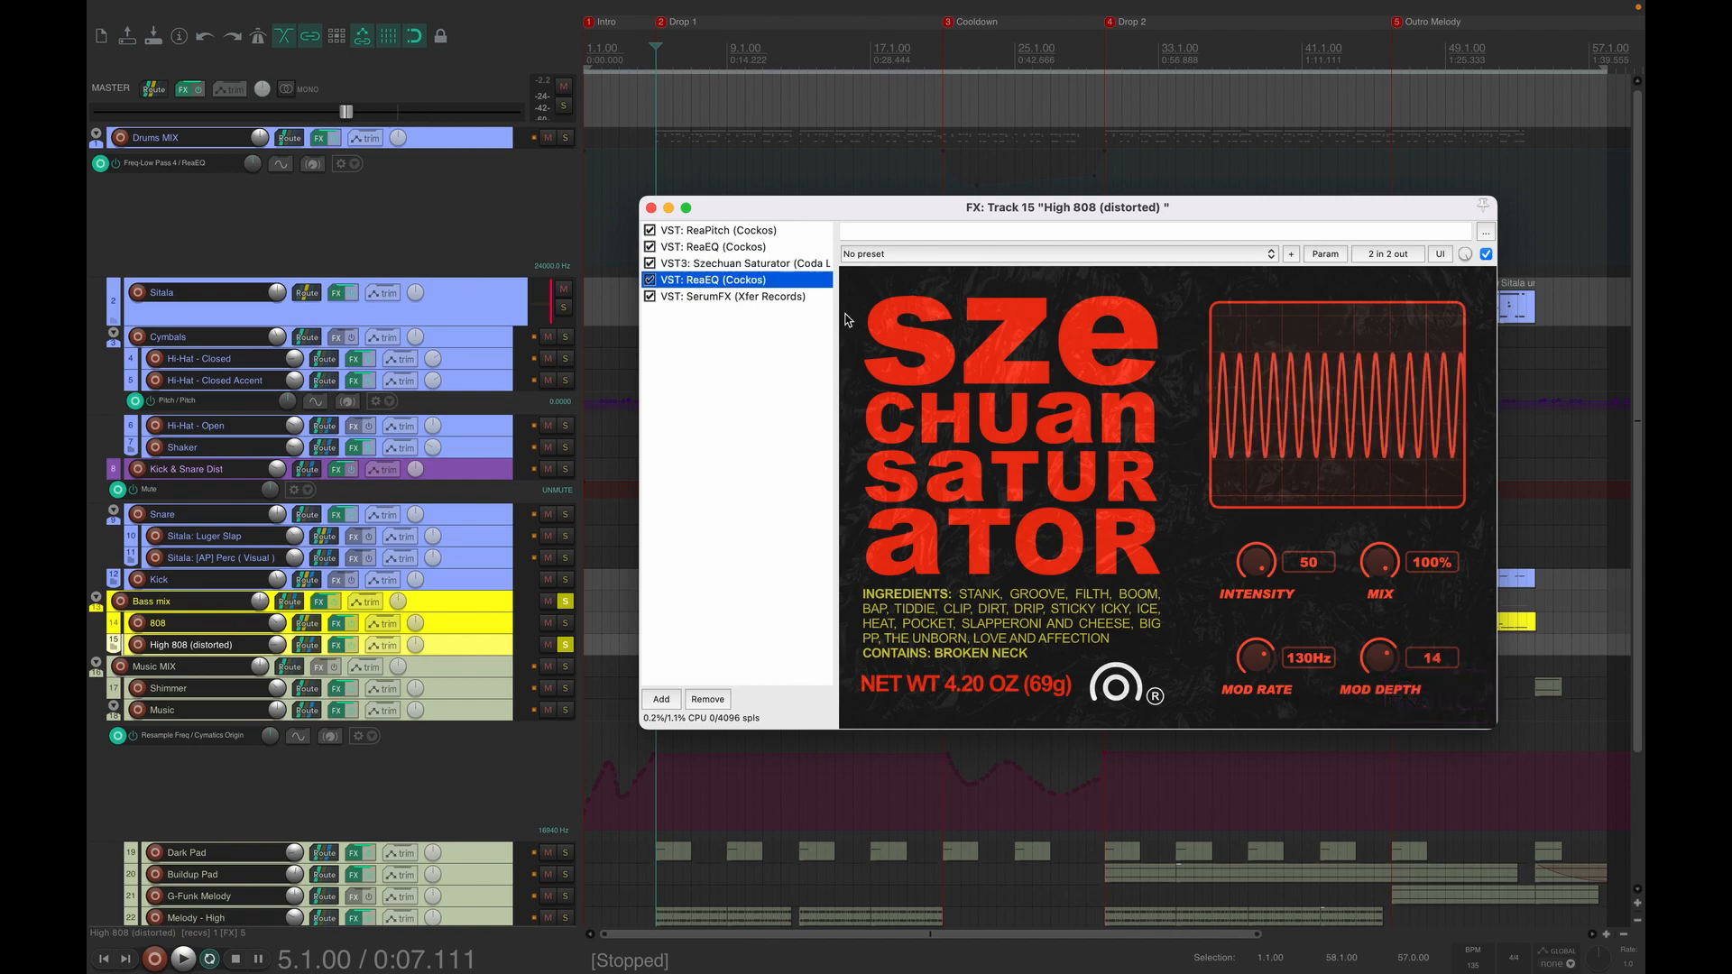
click(698, 281)
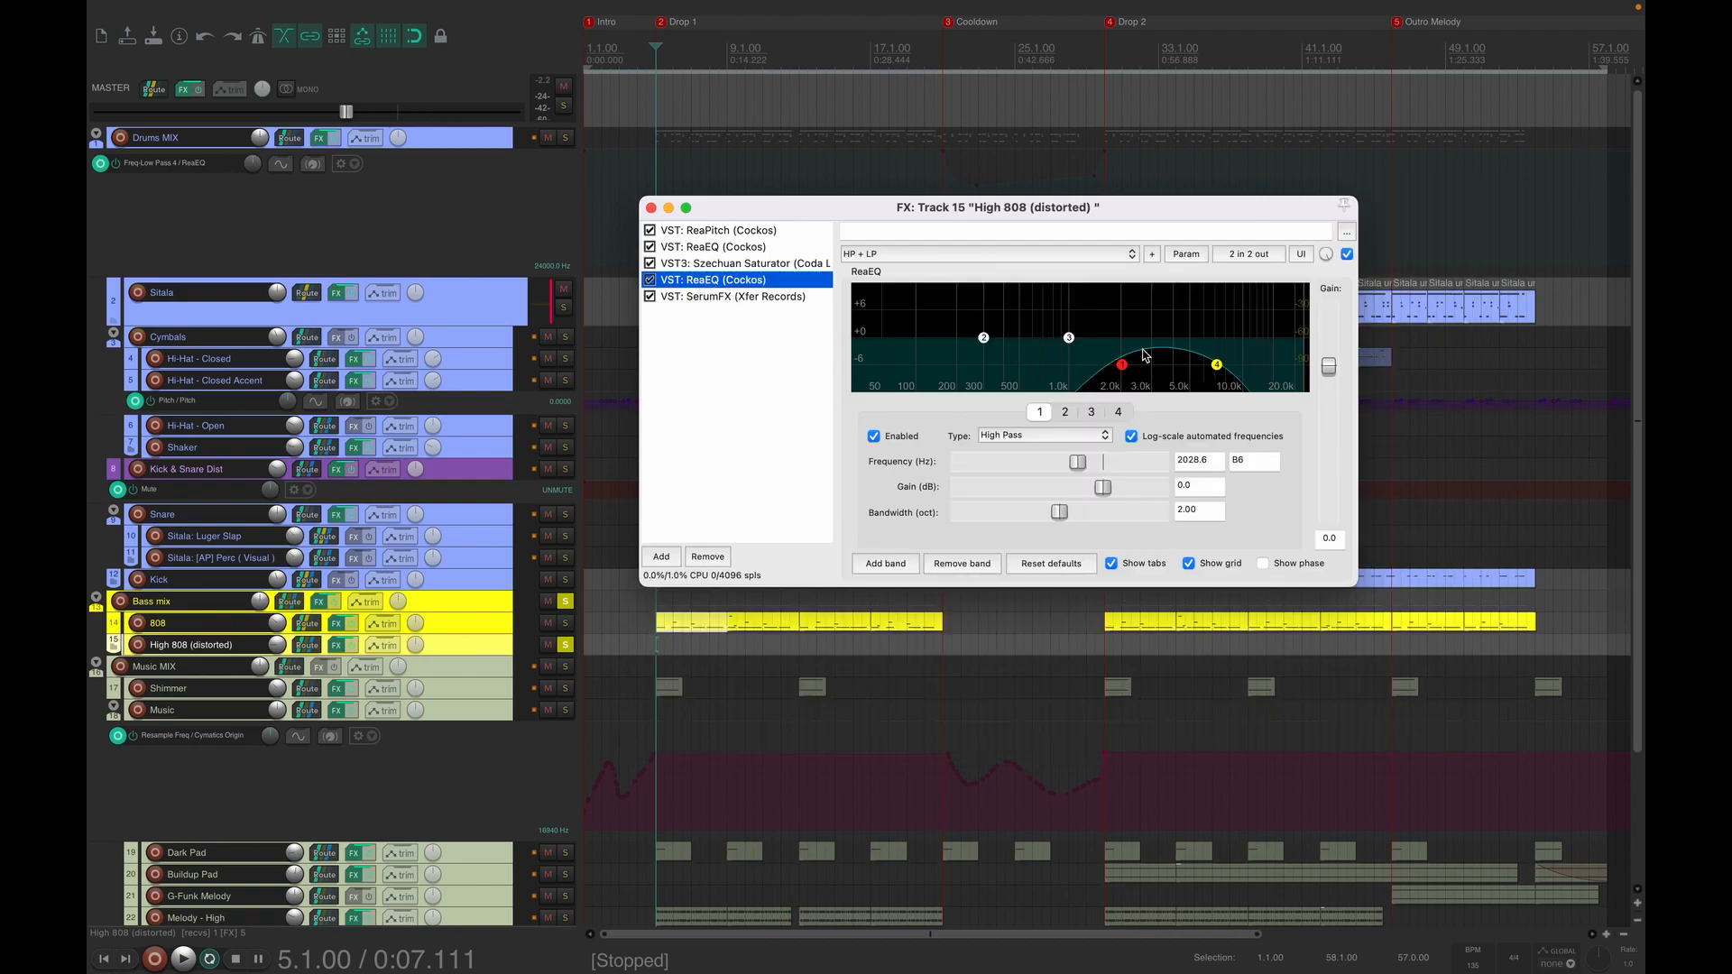
click(751, 297)
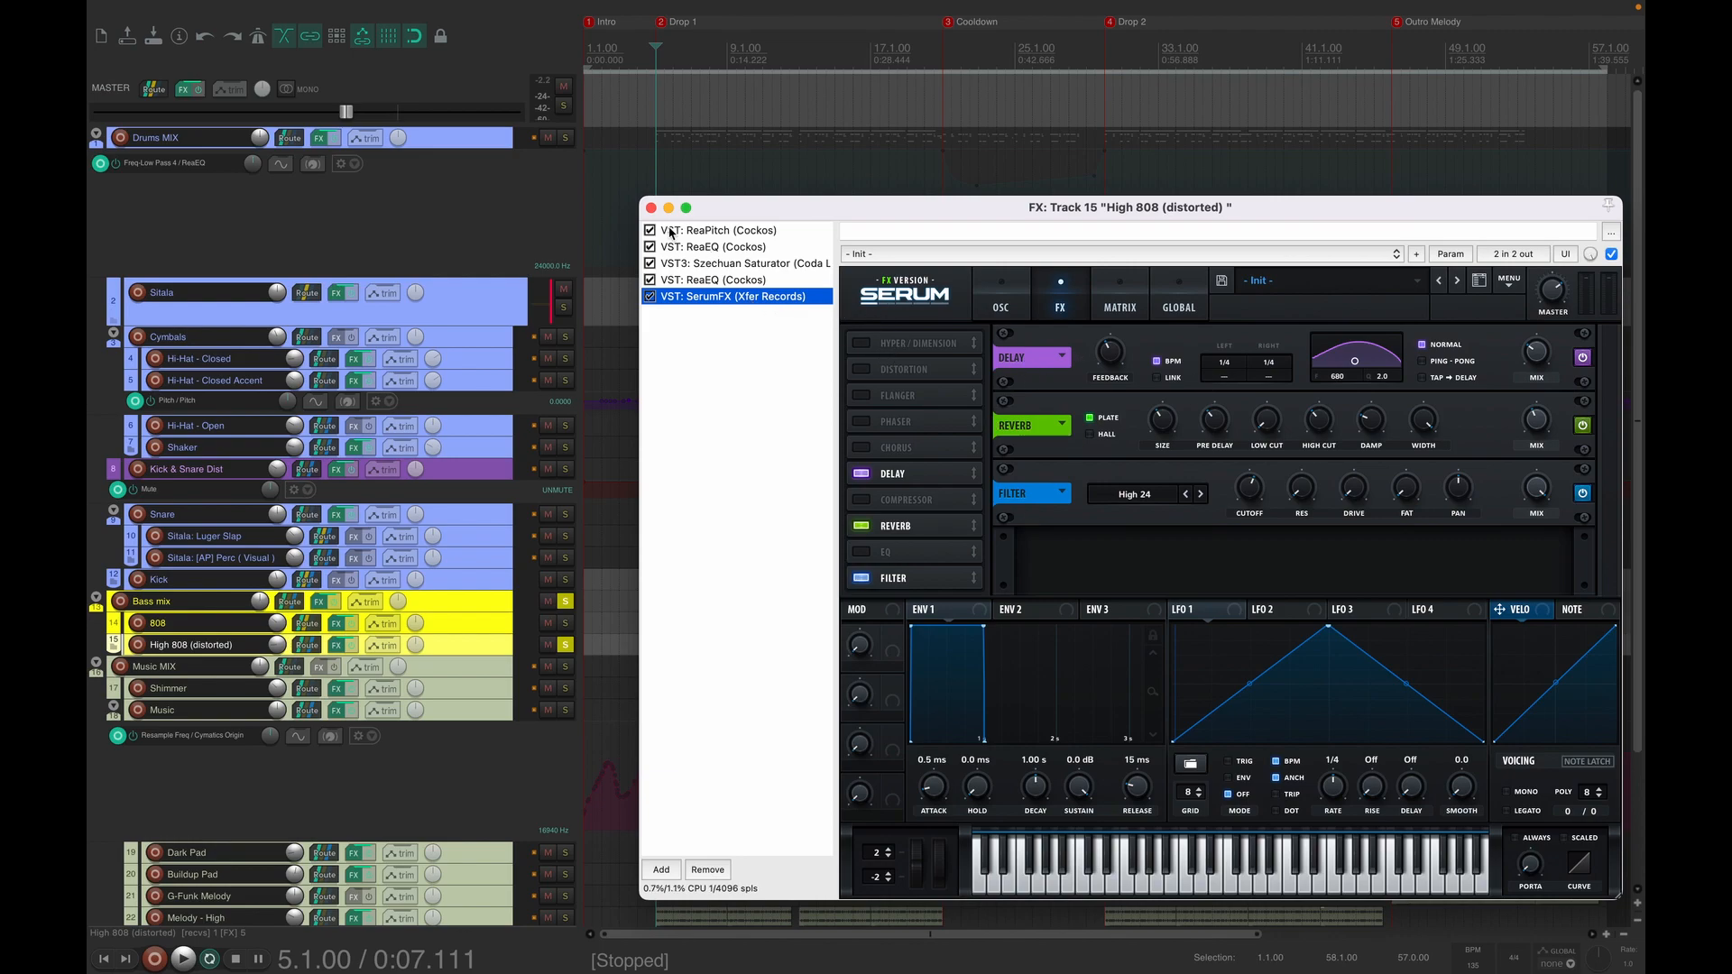
click(651, 208)
click(565, 644)
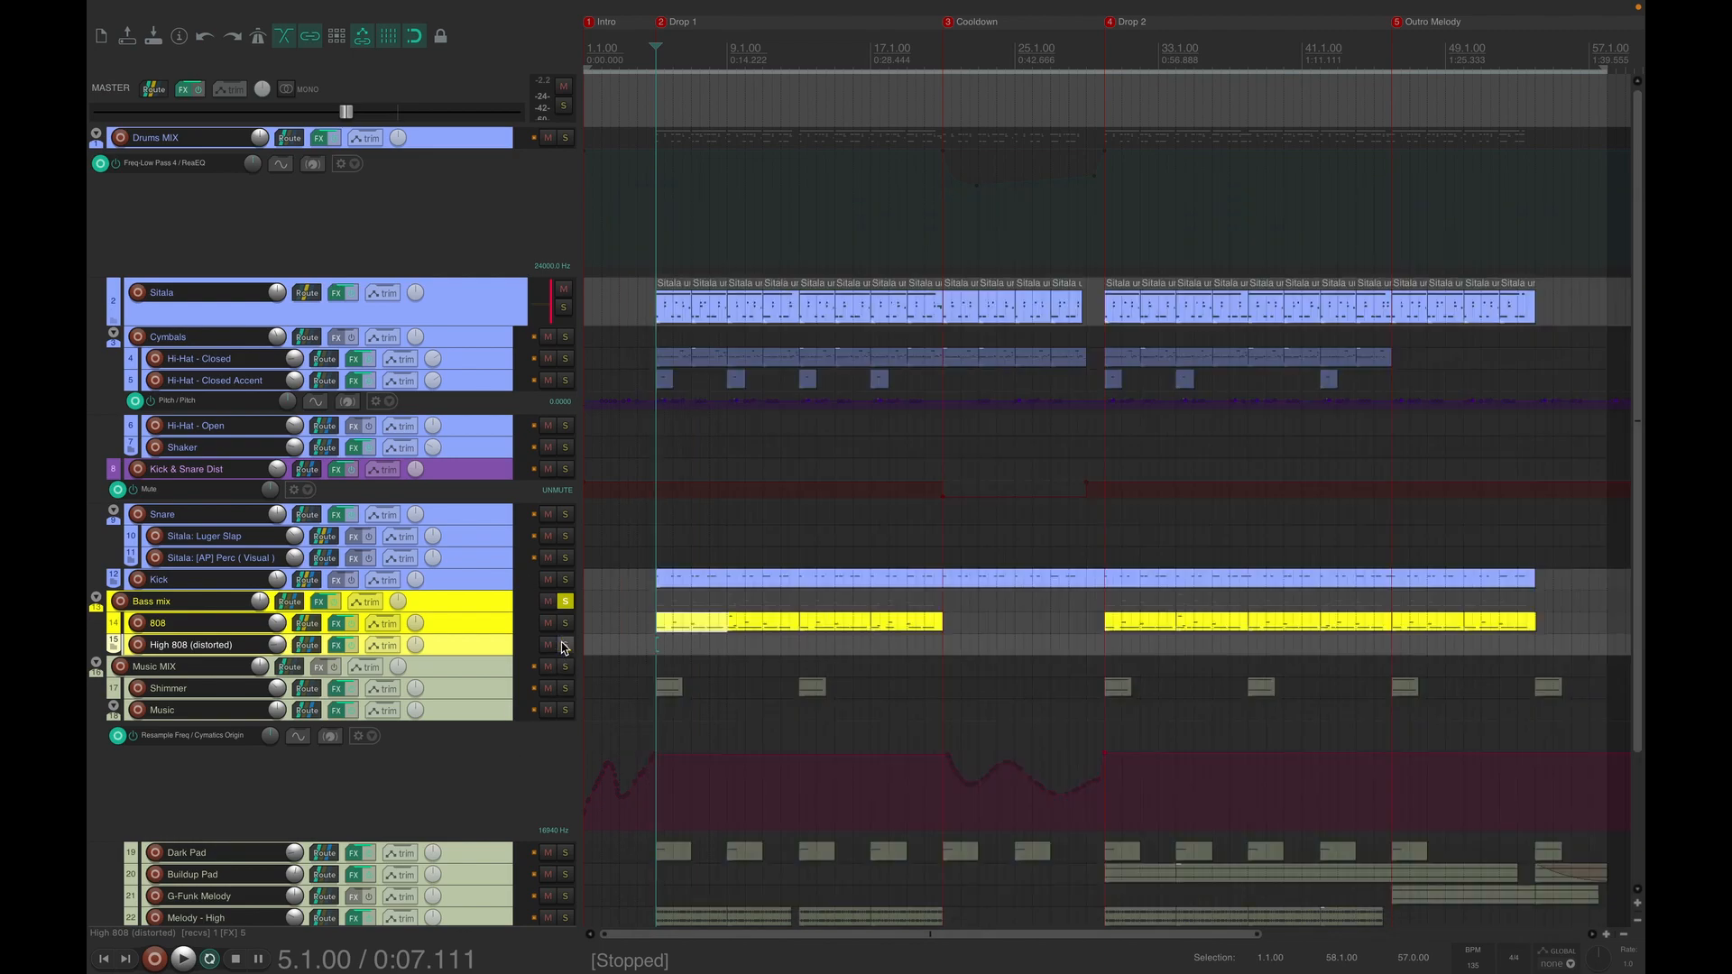
- Listen to the Bass mix alone from the start of Drop 1, and again with the Drums MIX folder soloed alongside it
key(space)
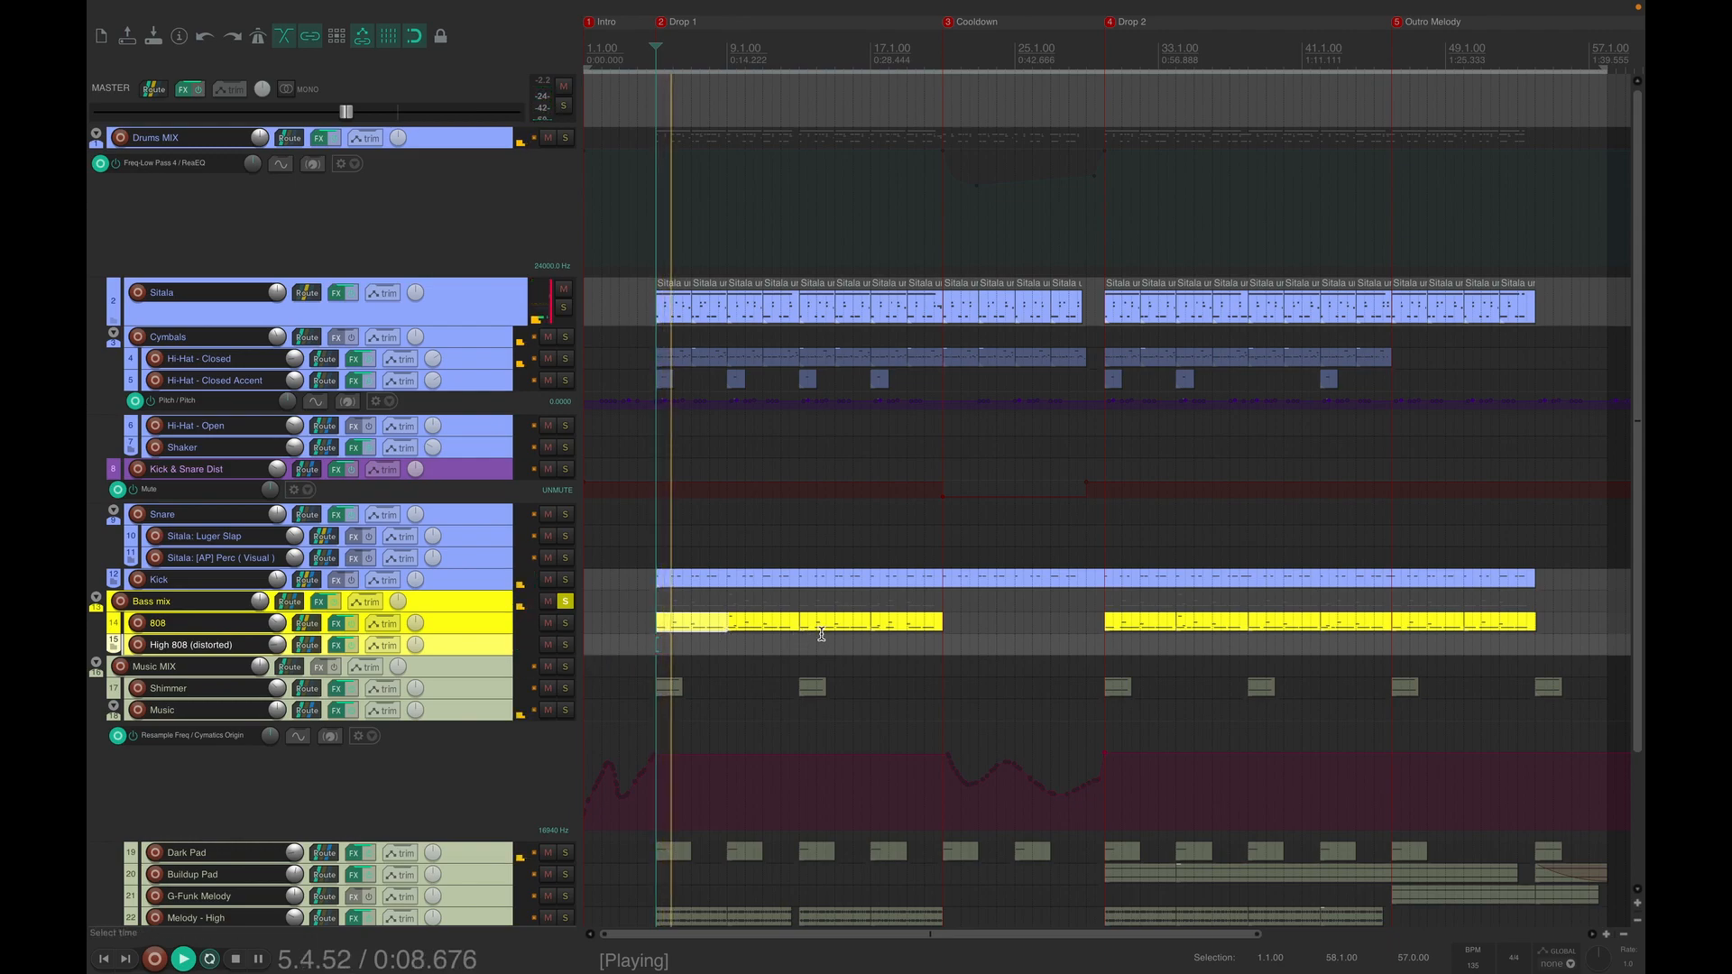
key(space)
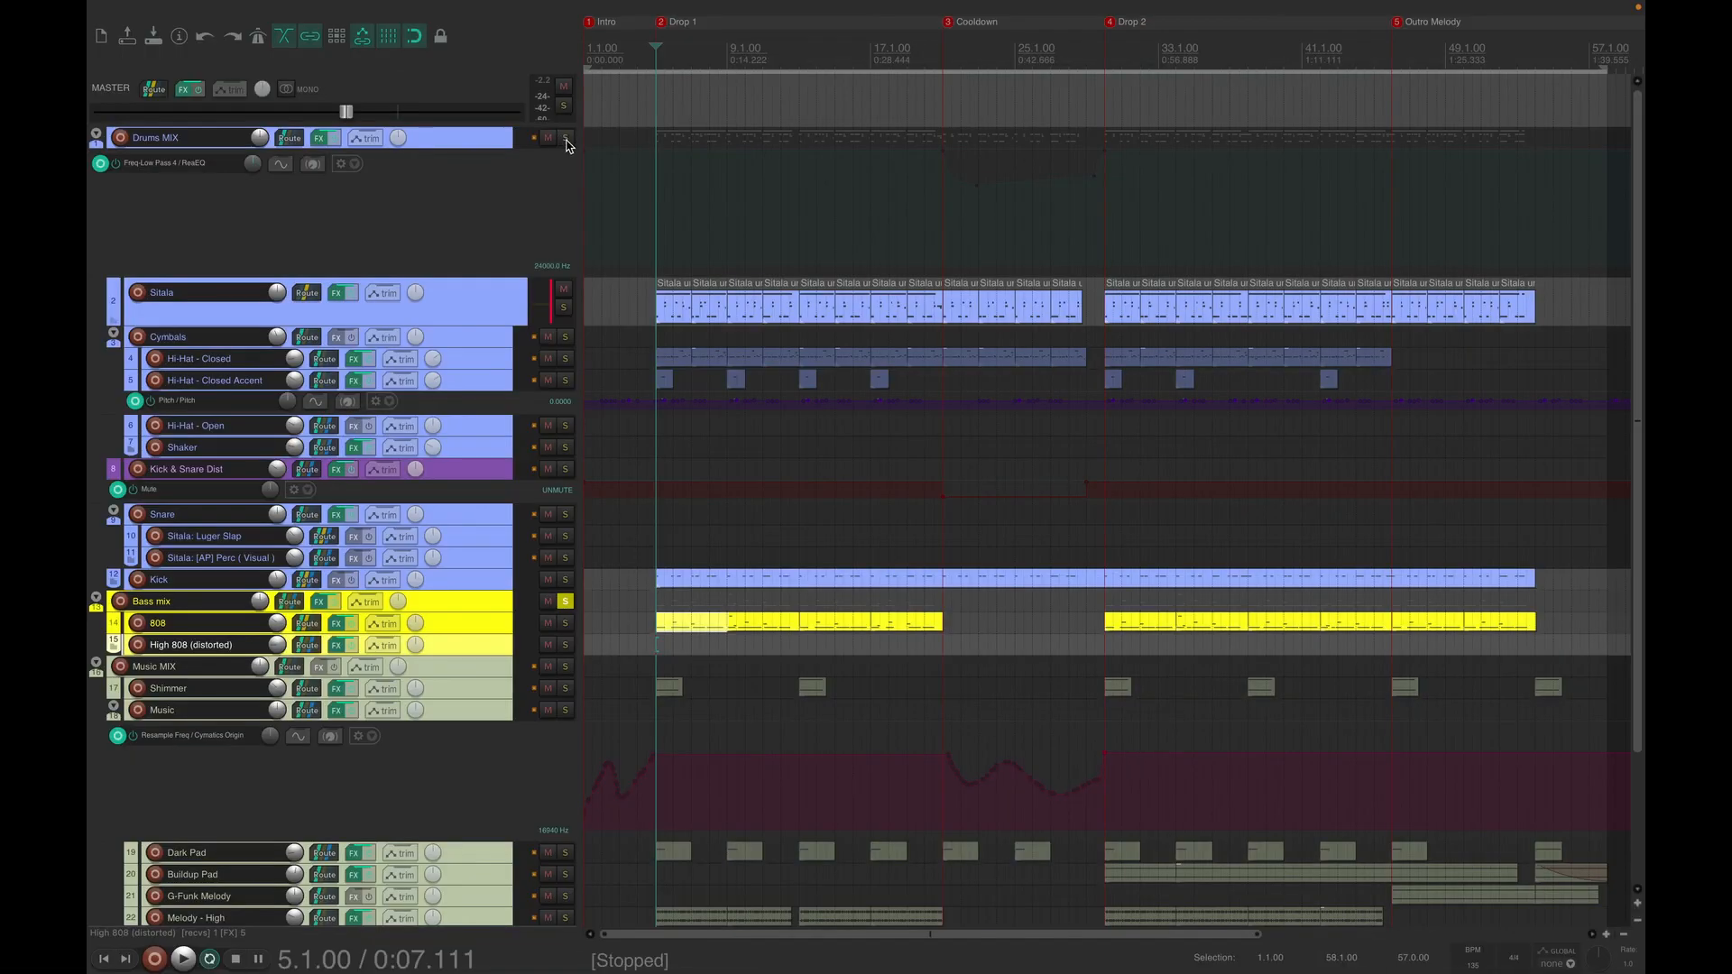
click(566, 138)
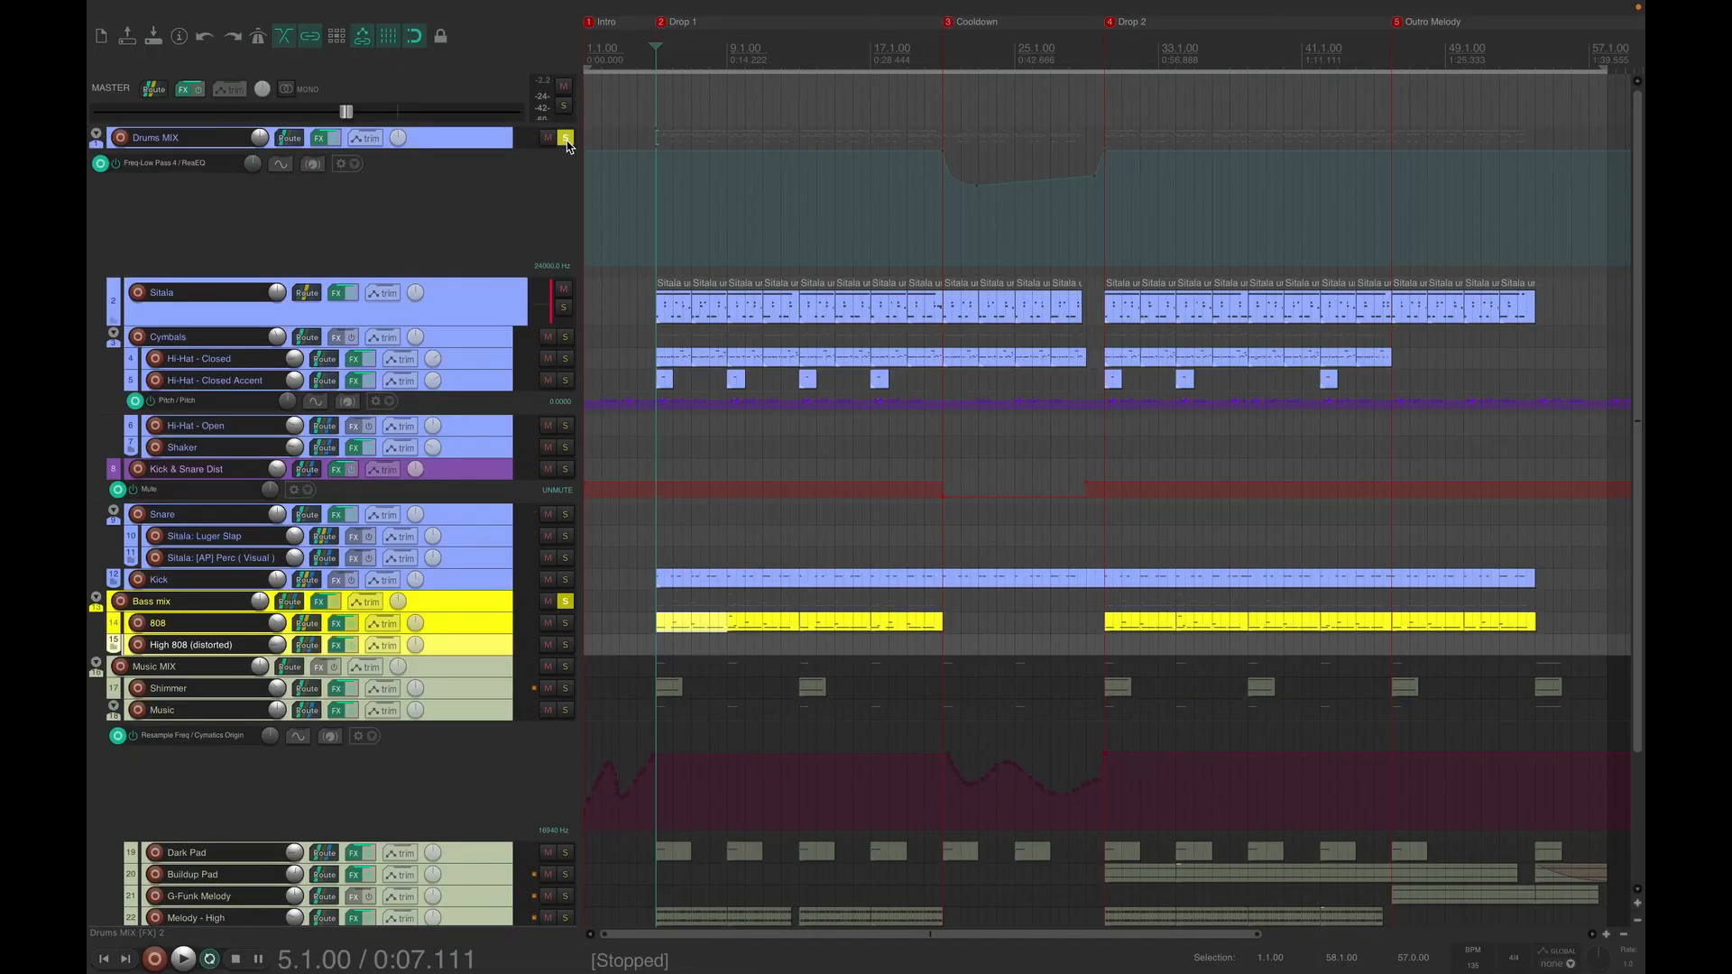
key(space)
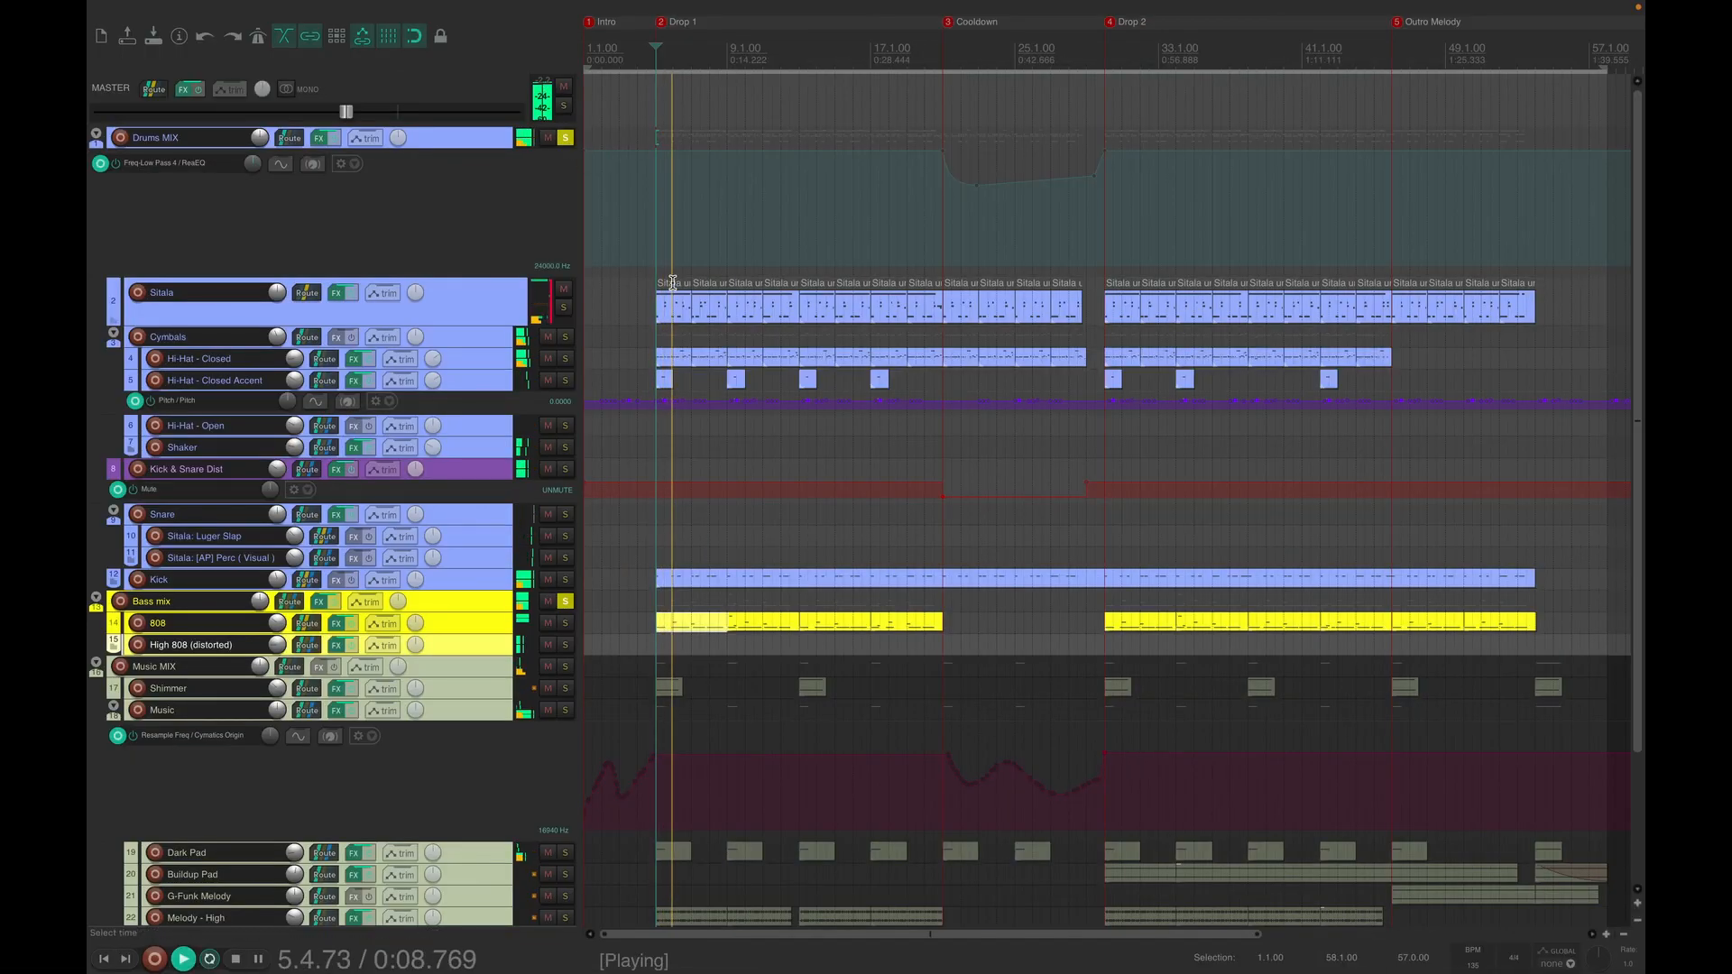
key(space)
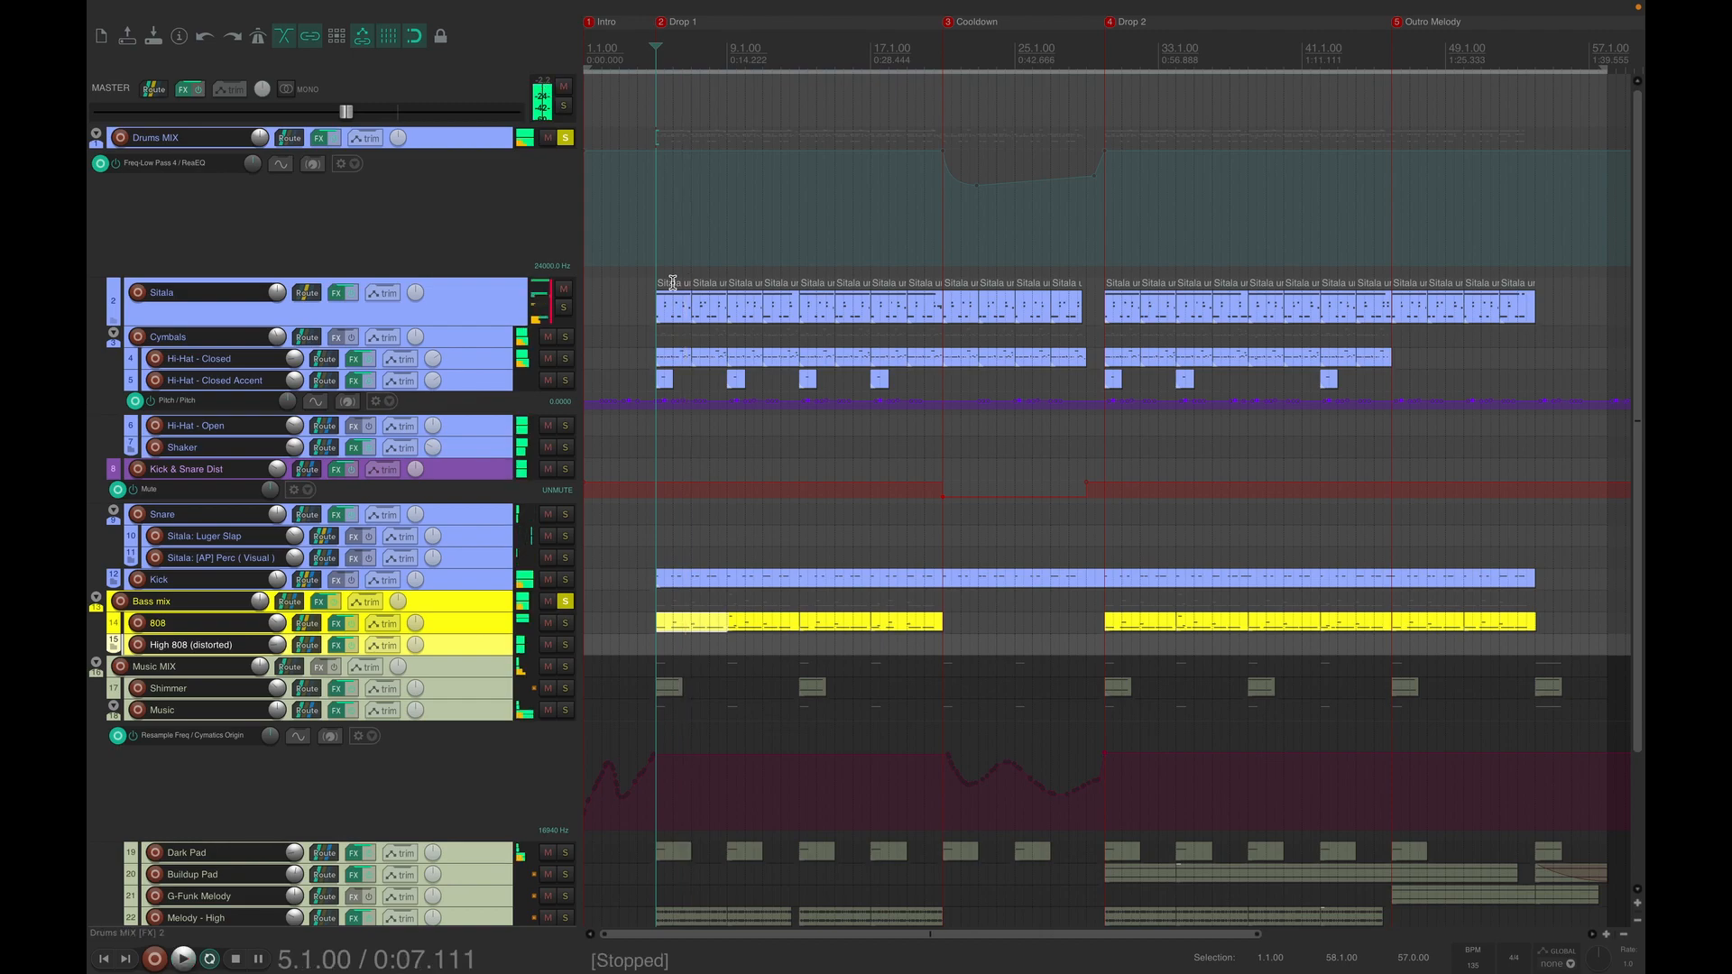
- Solo only the Music MIX folder, select the Music track, and listen from the start of the Intro
scroll(481, 550, down, 4)
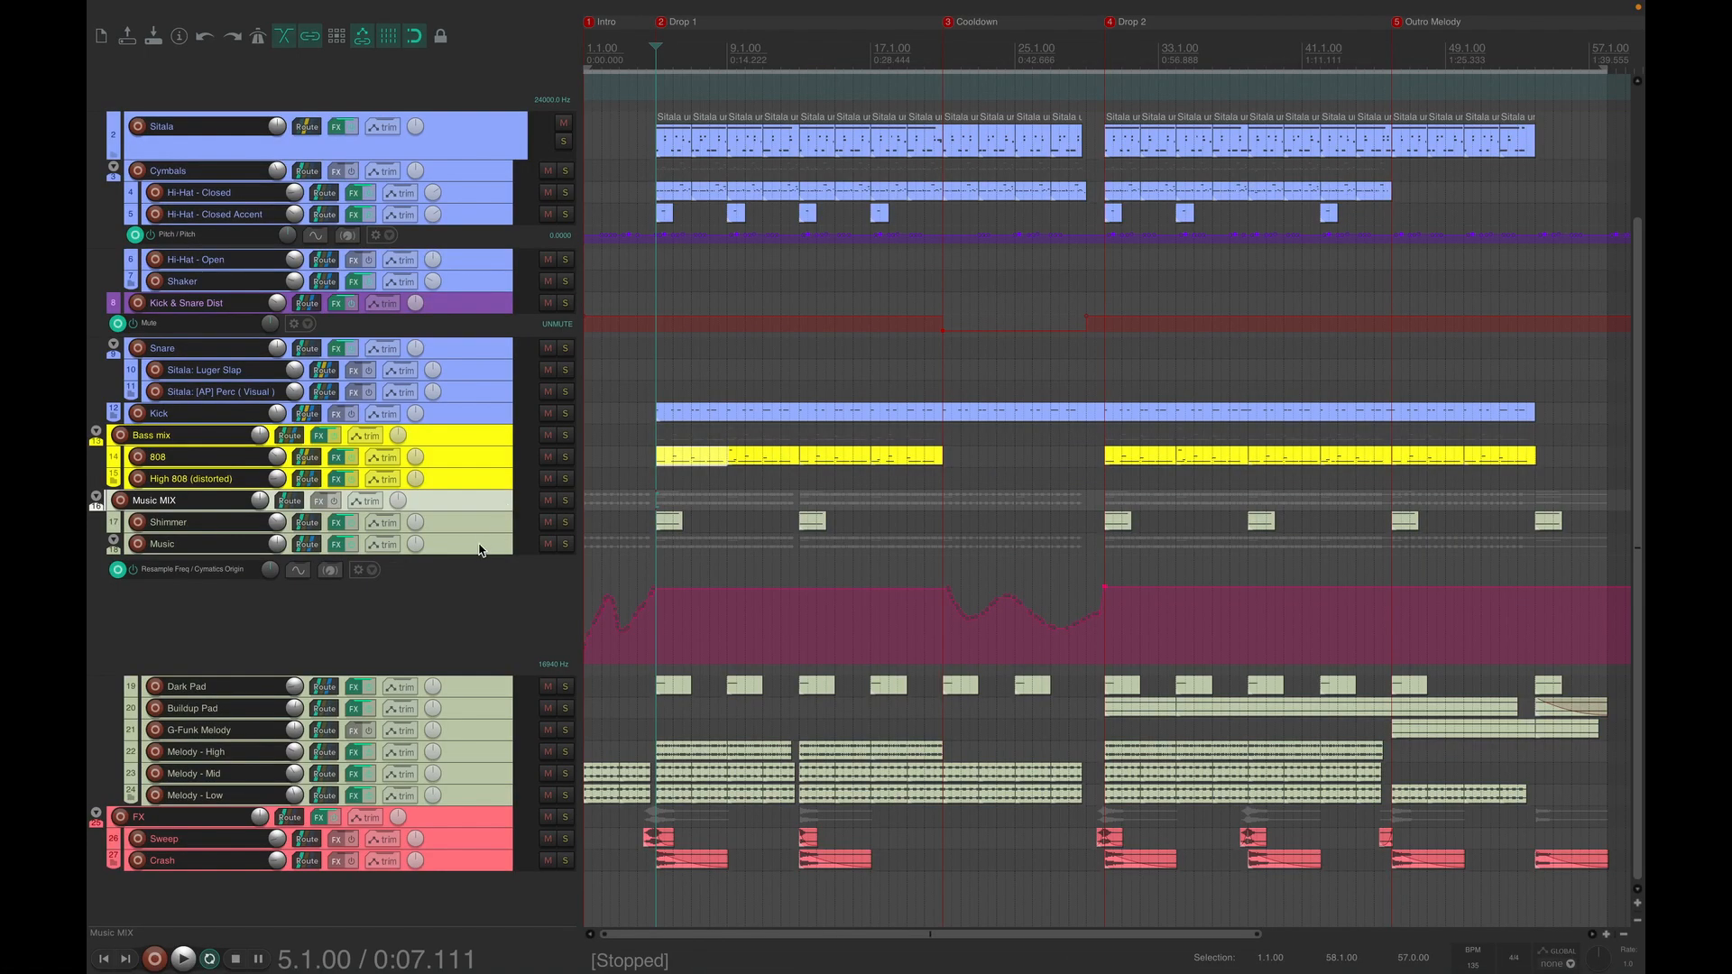
click(565, 500)
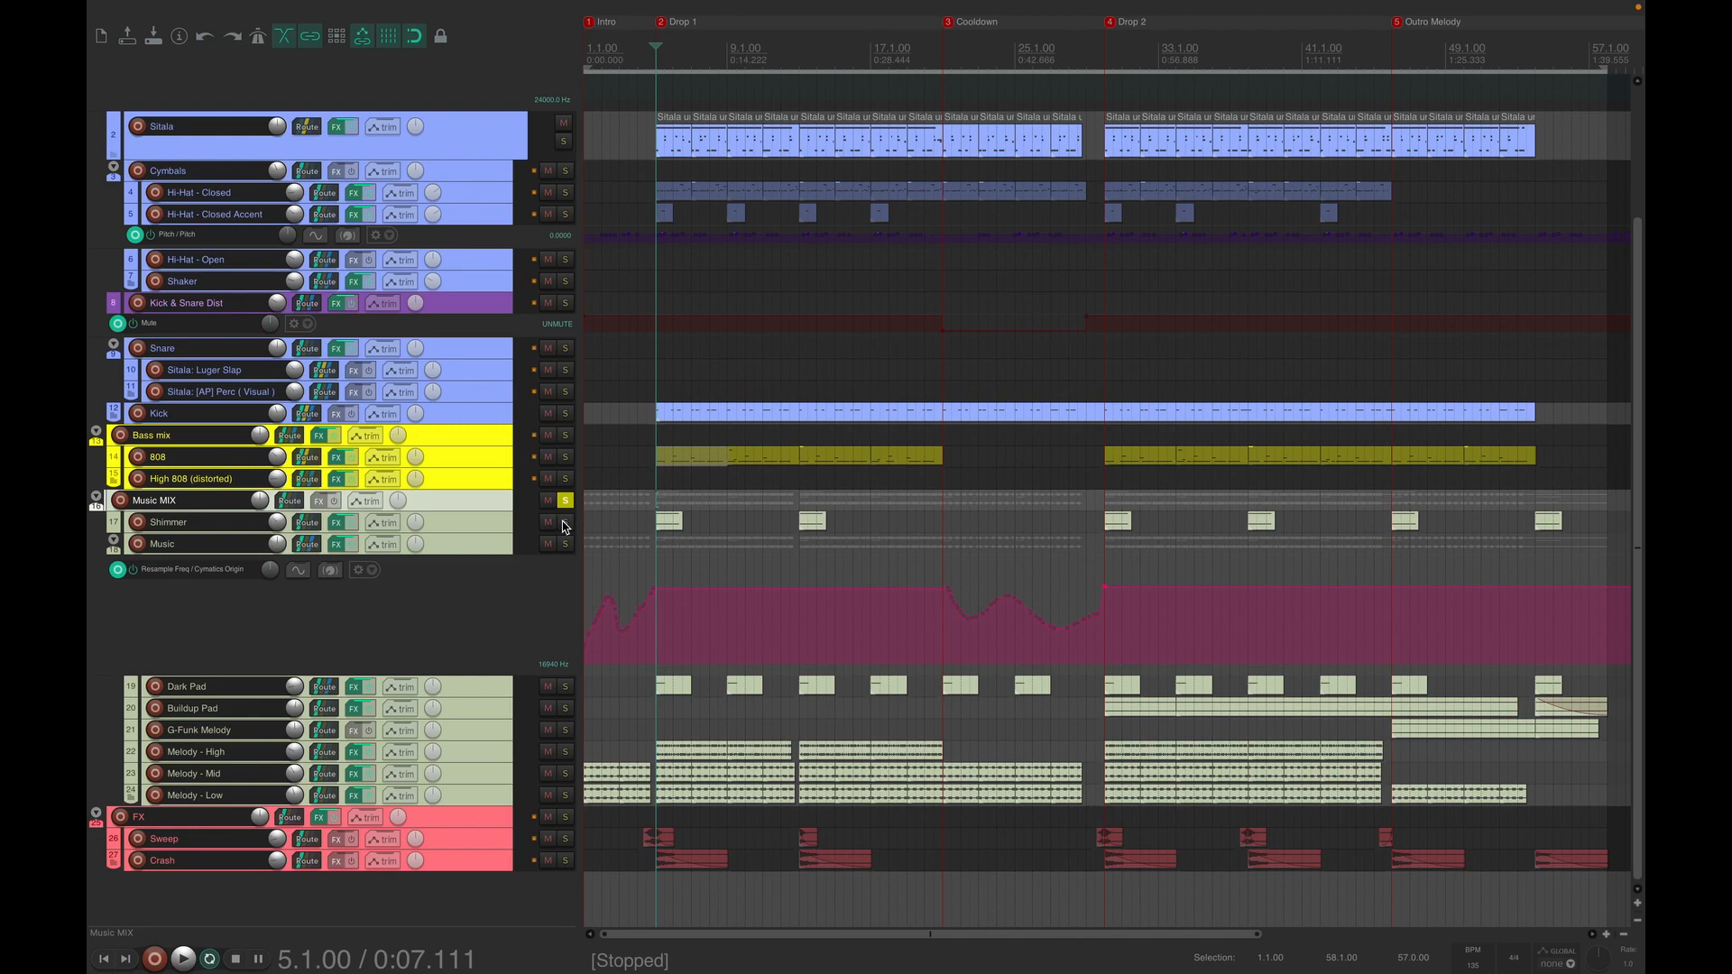
click(604, 550)
key(space)
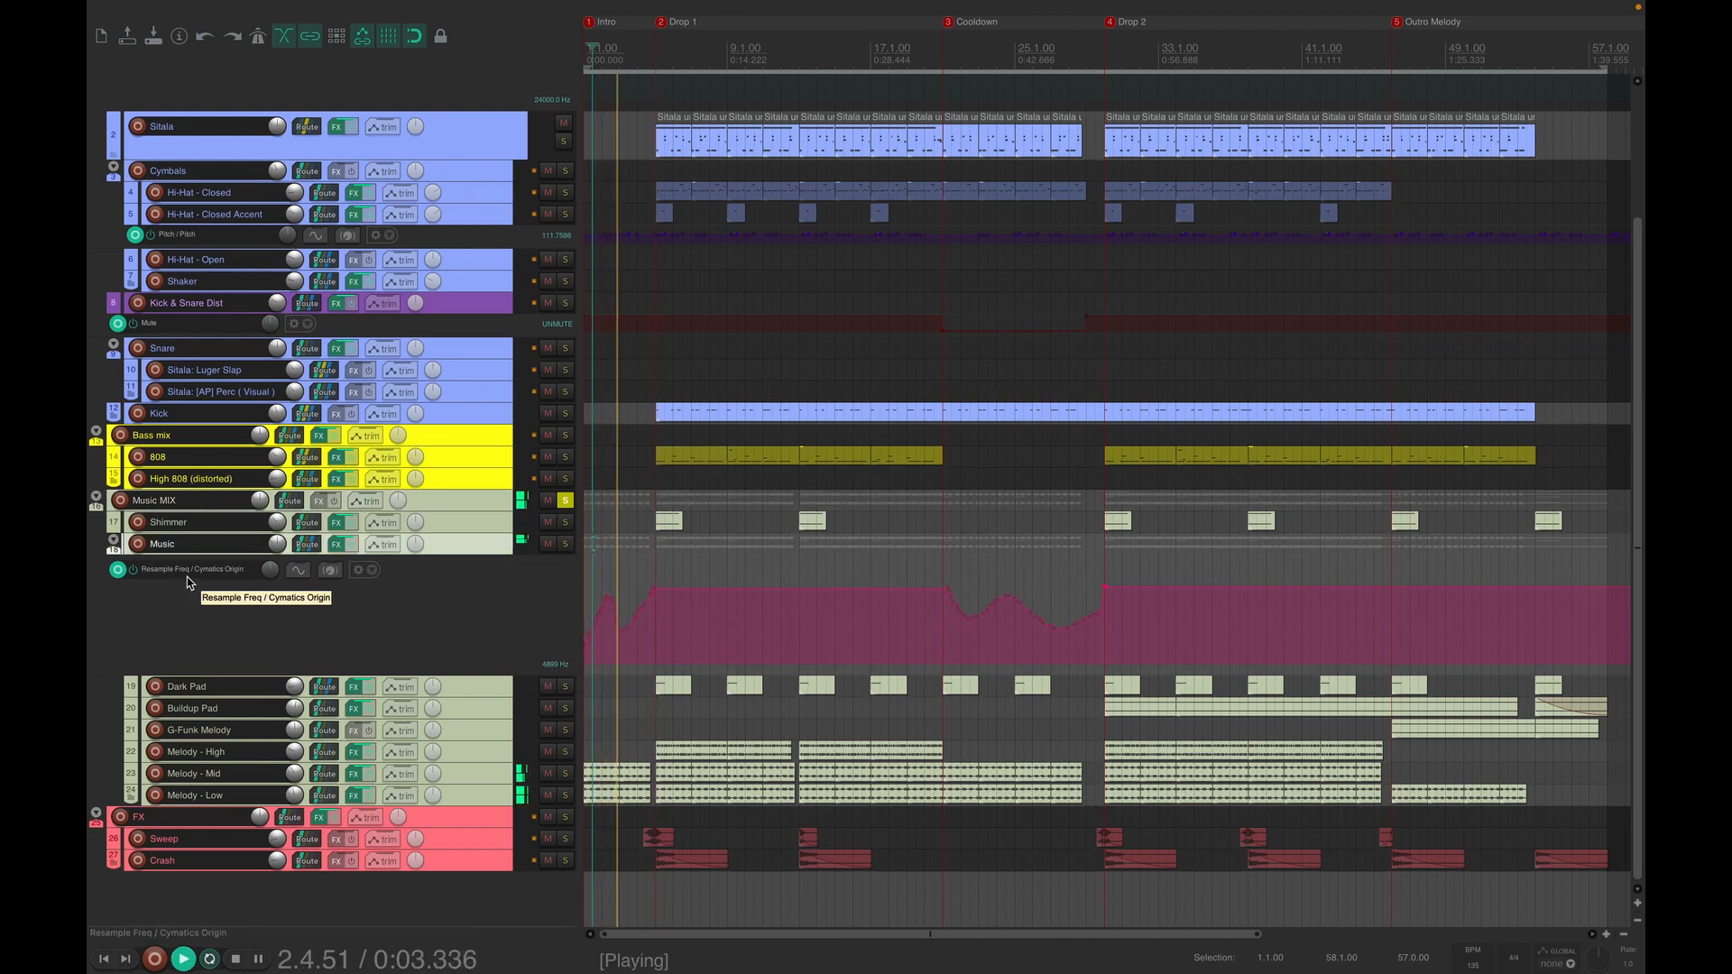
key(space)
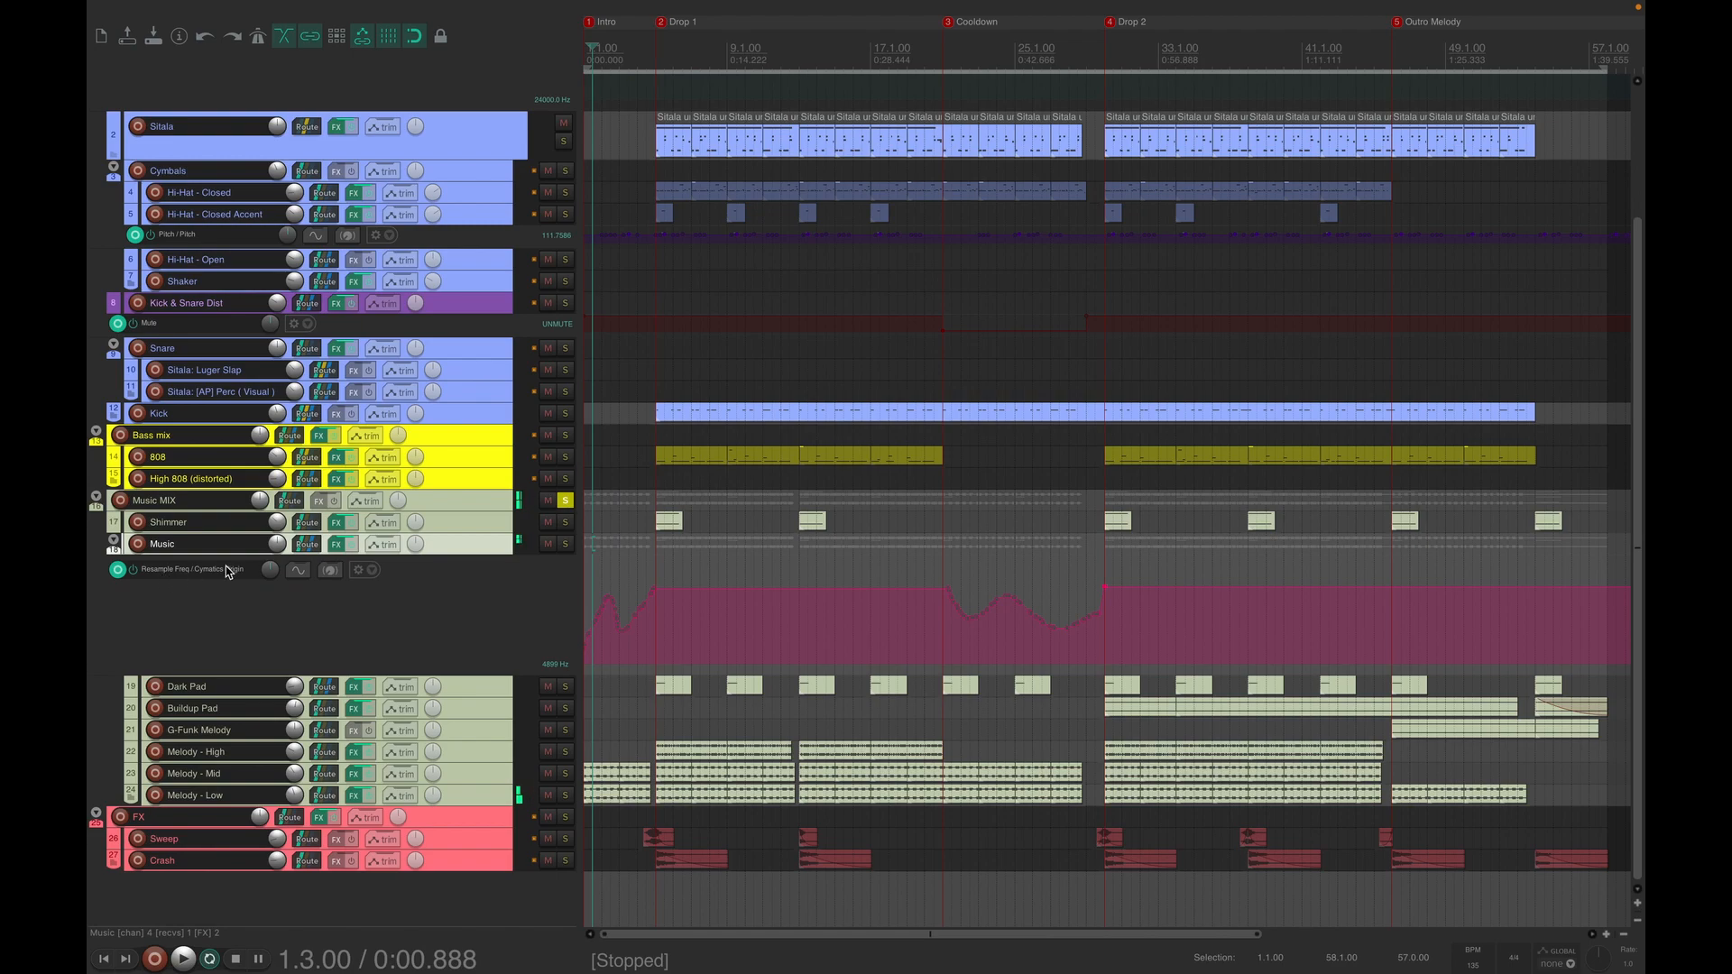
- Examine Cymatics Origin on the Music track while playing the Intro to watch its automated Resample Freq move
click(336, 544)
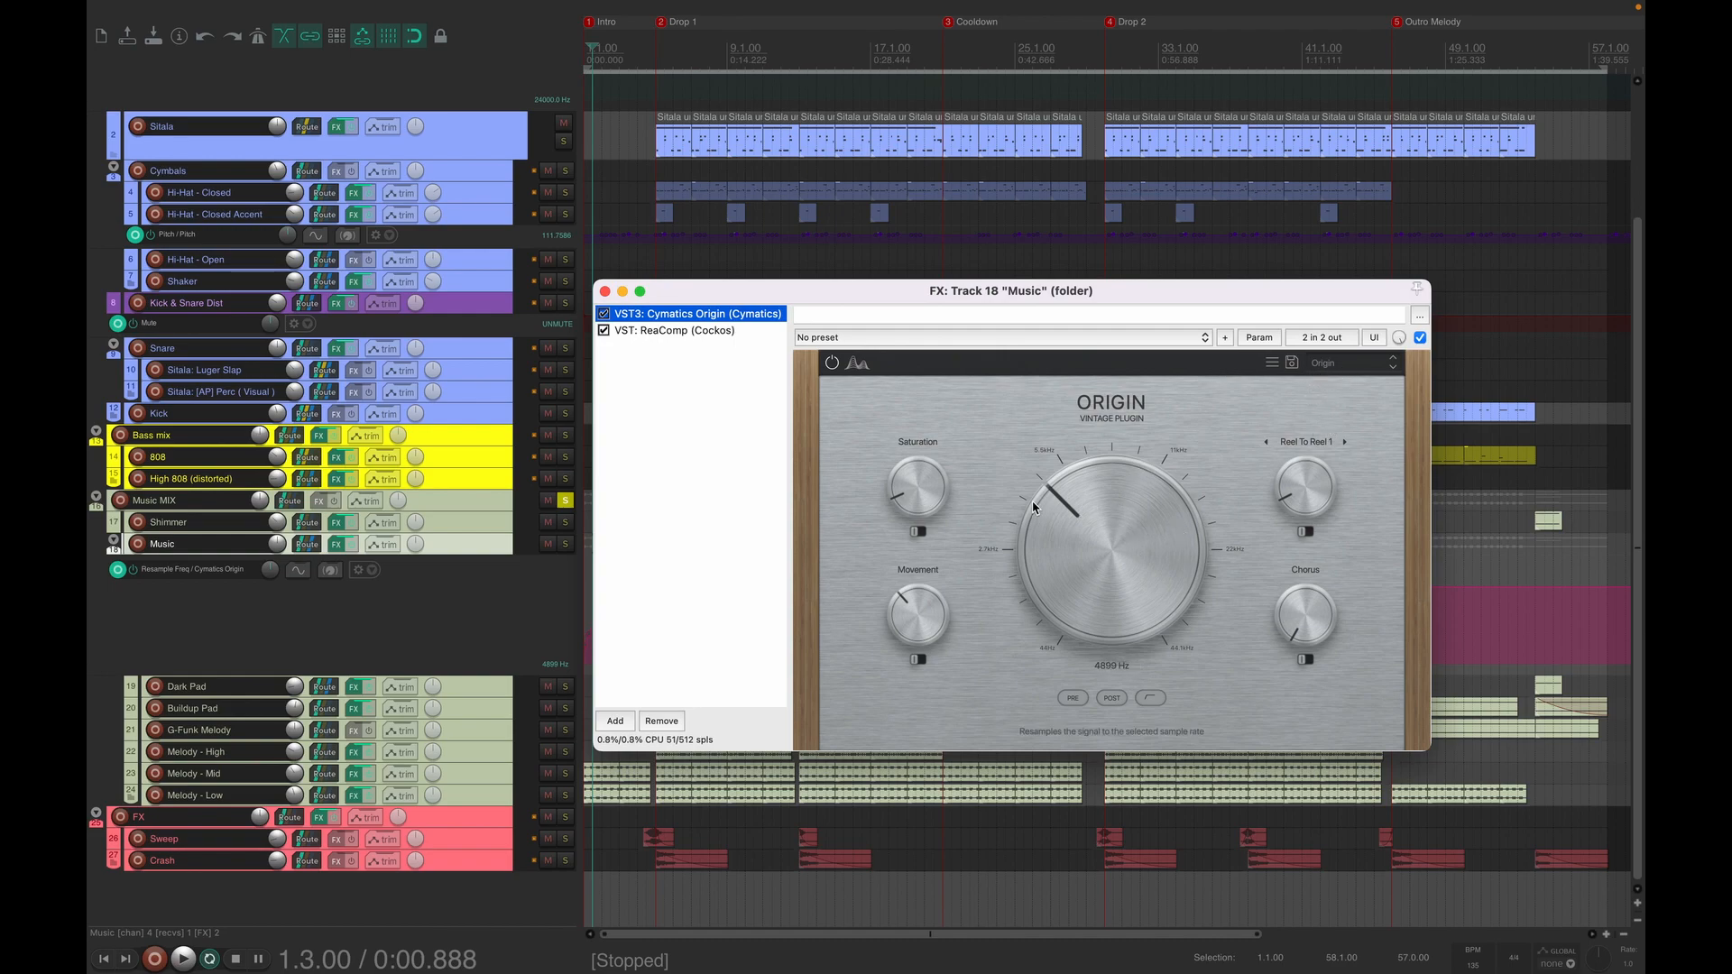
drag(990, 301, 1127, 288)
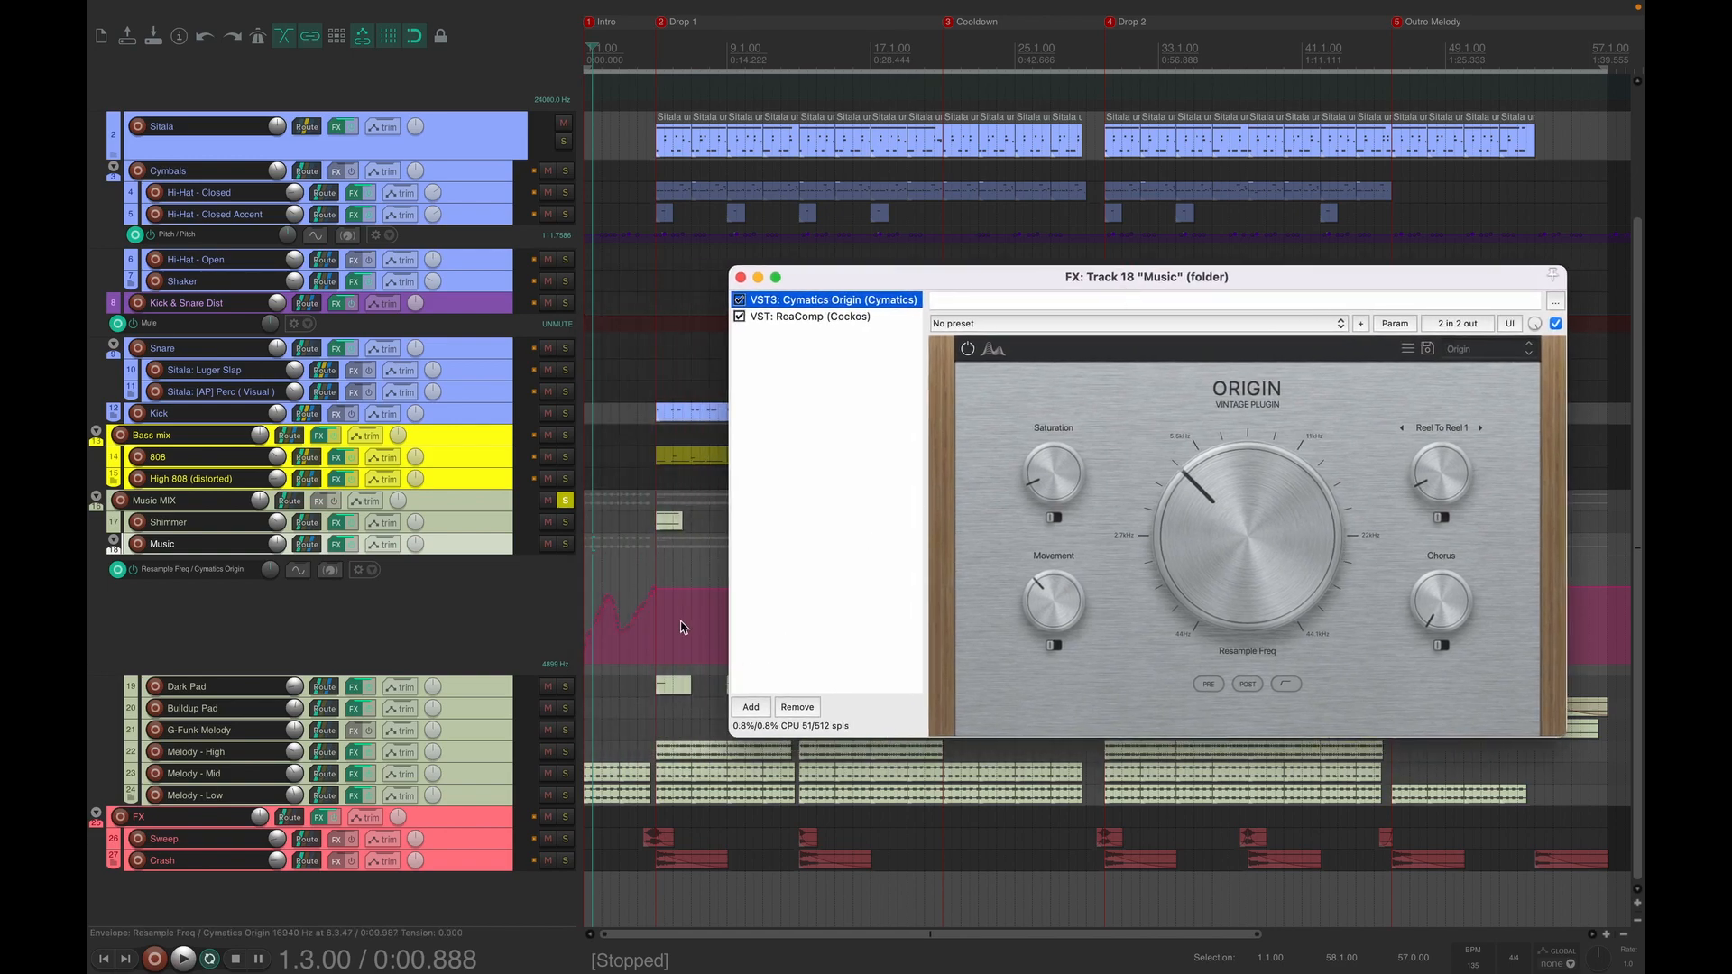
key(space)
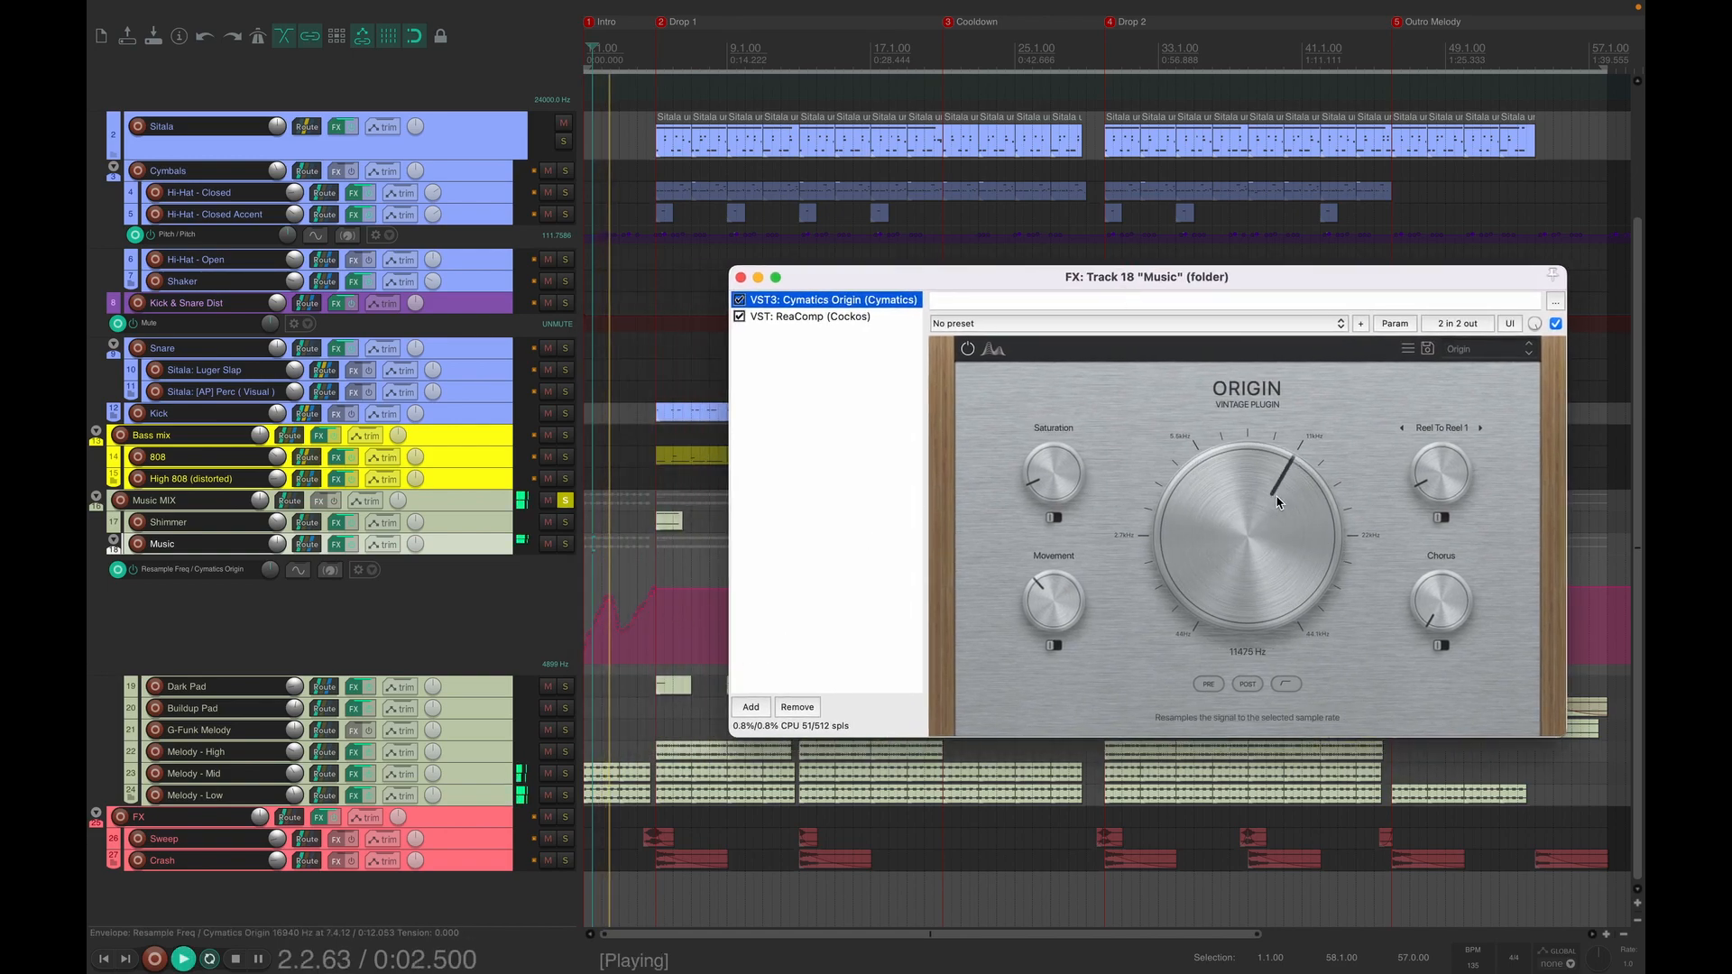
key(space)
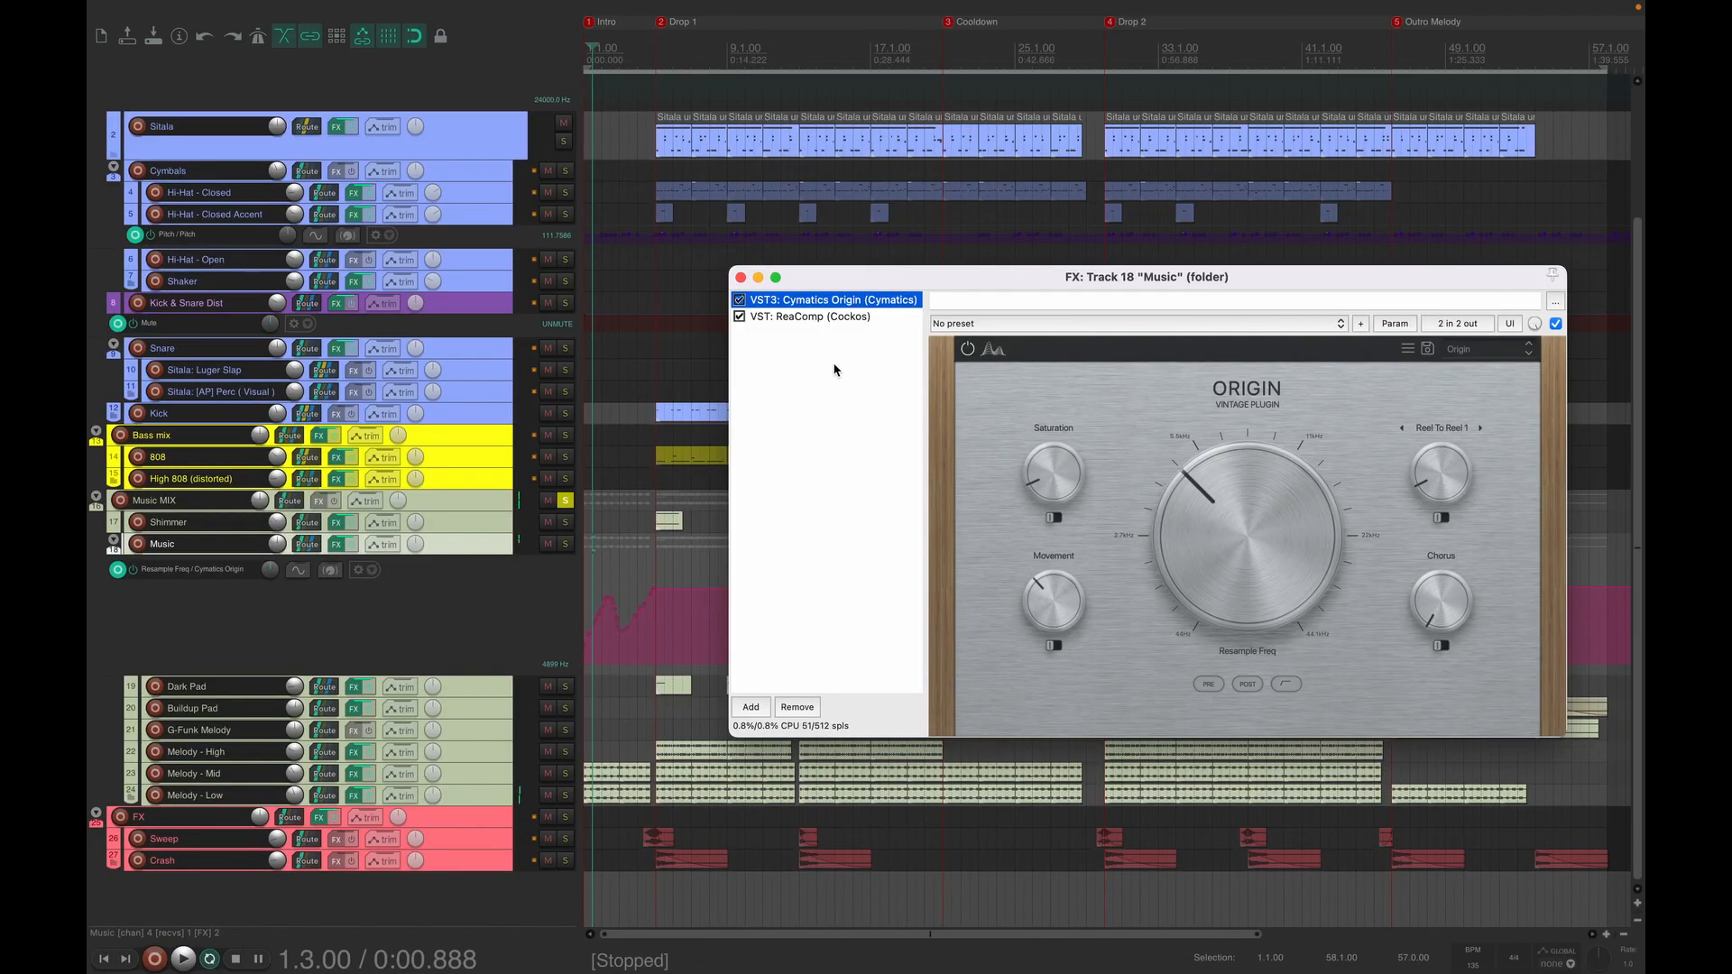
- Examine the Music track's ReaComp and play from the start of Drop 1 to watch its sidechain gain reduction
click(817, 317)
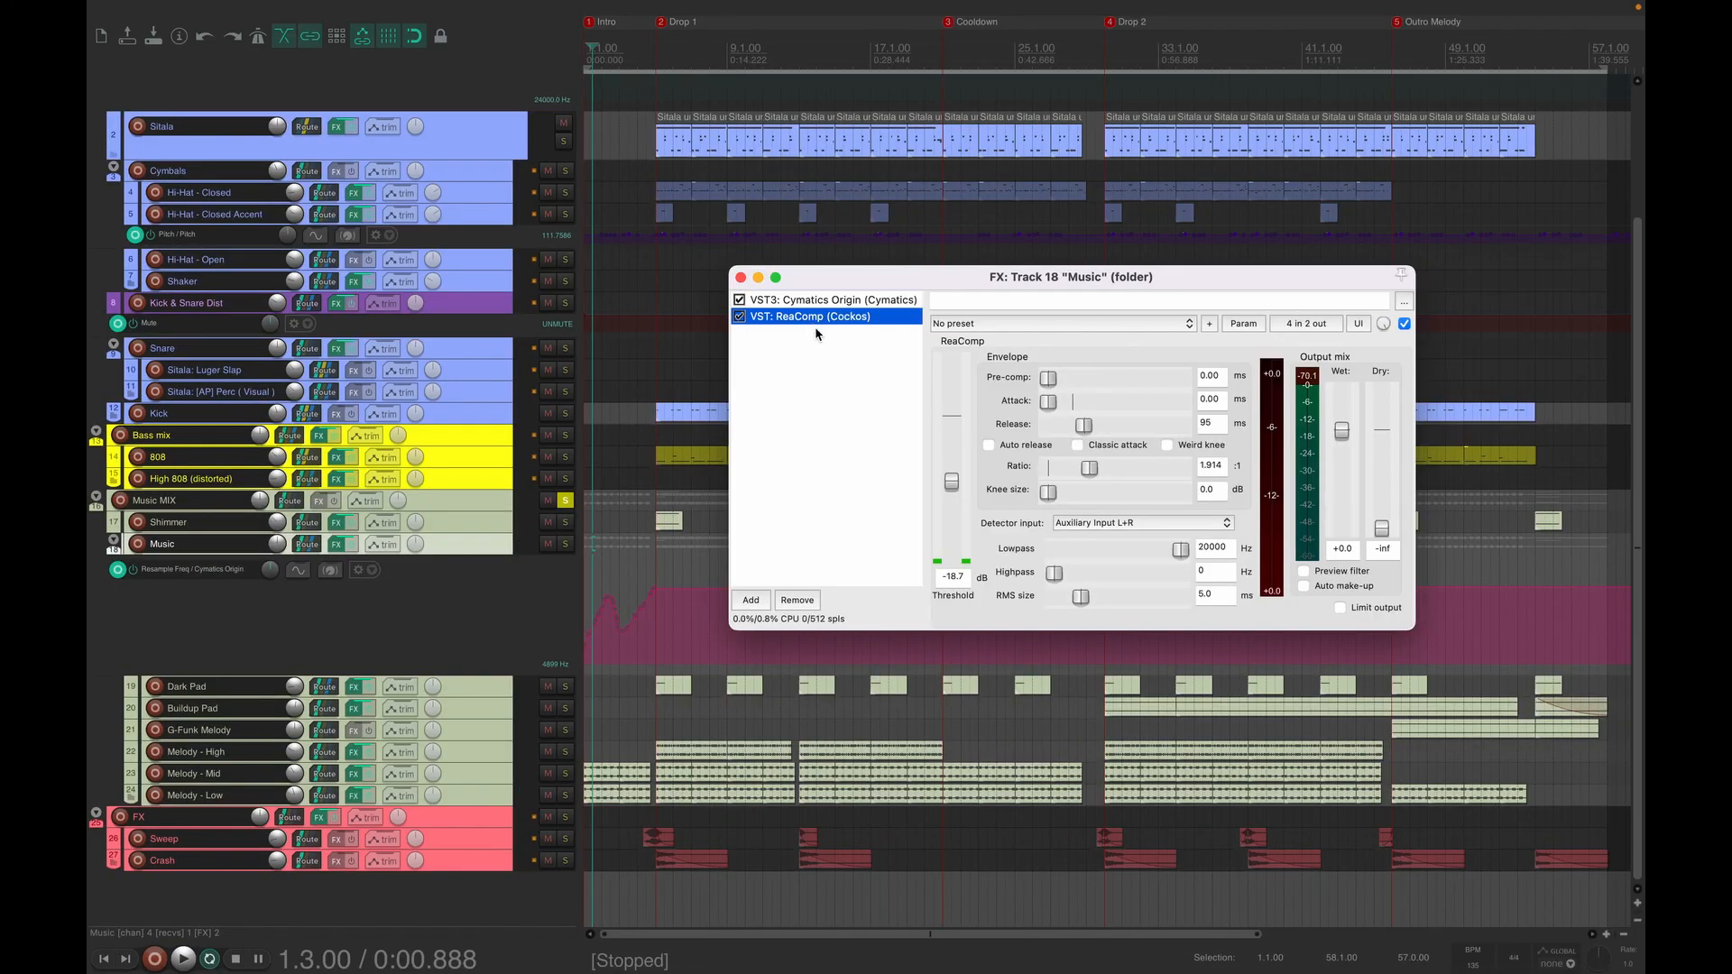
key(Up)
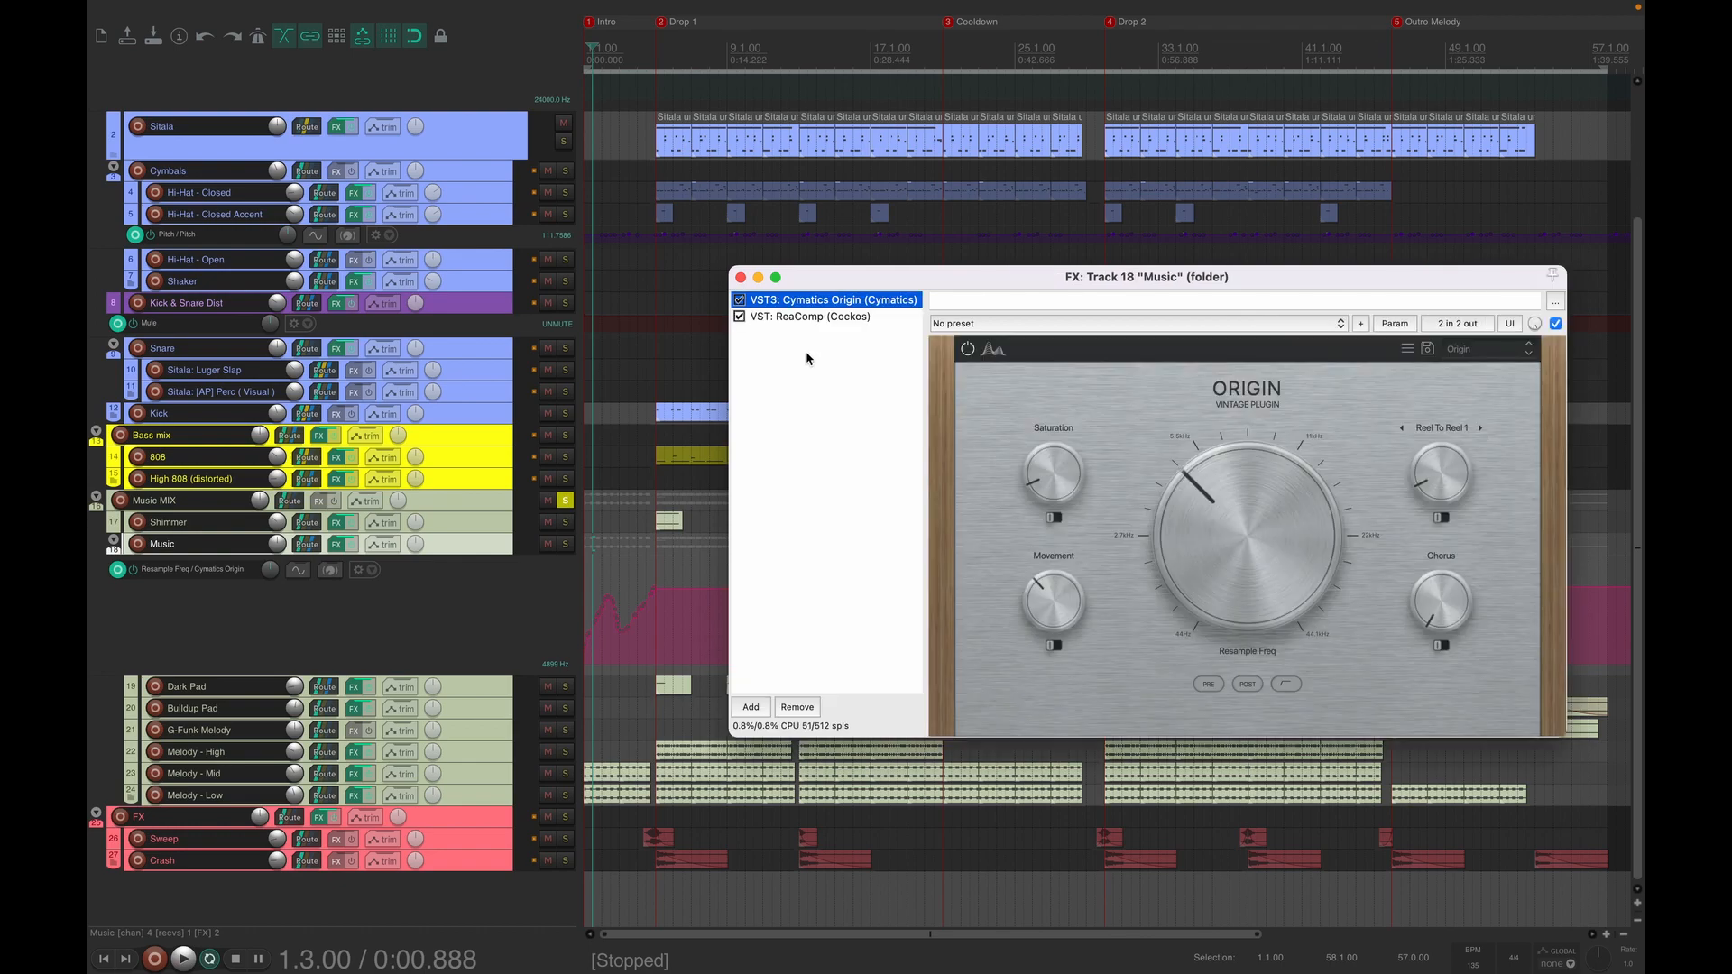
key(Down)
click(672, 568)
key(space)
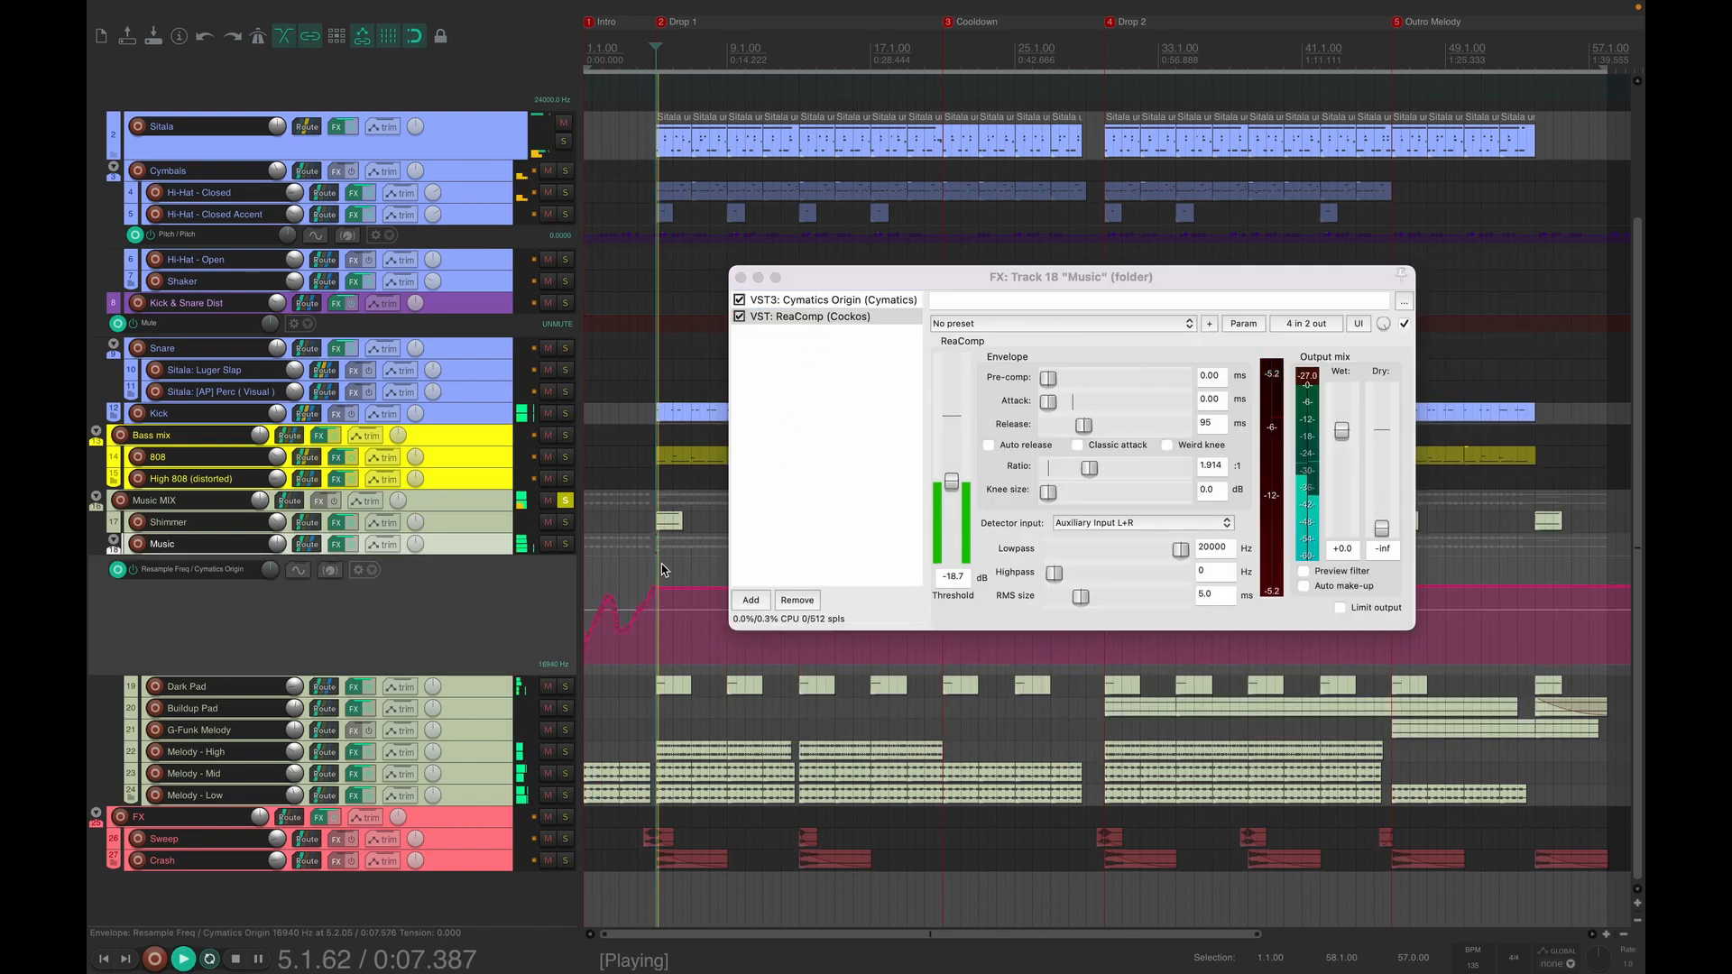
key(space)
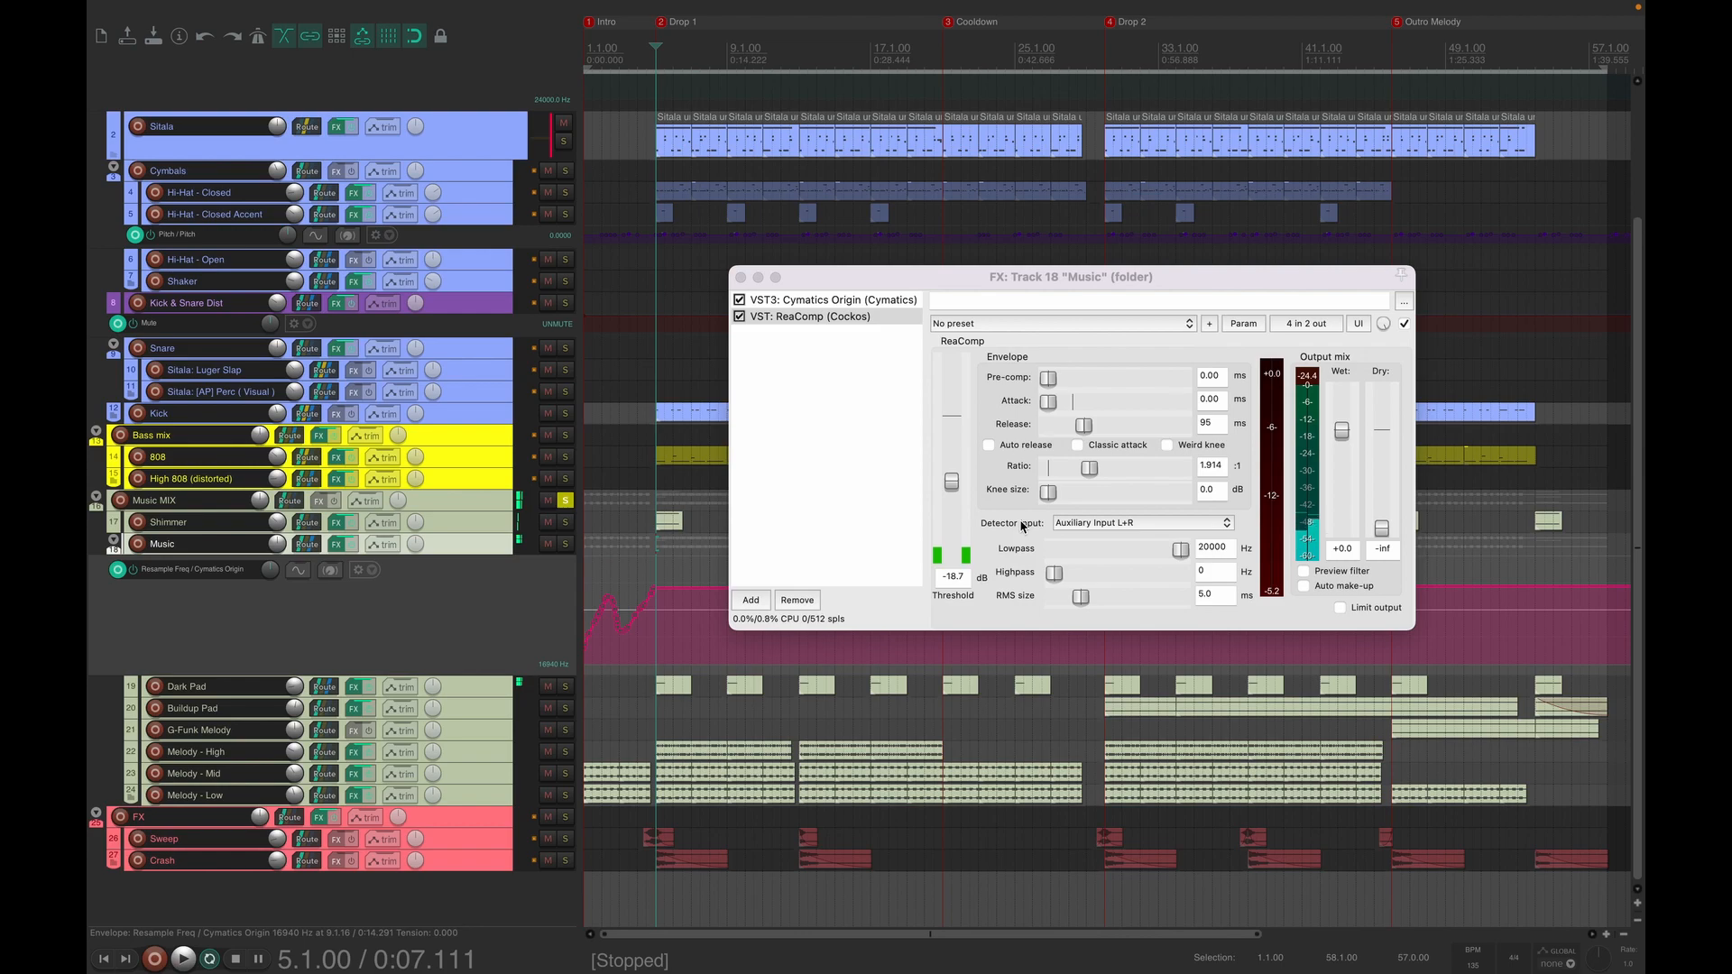
key(space)
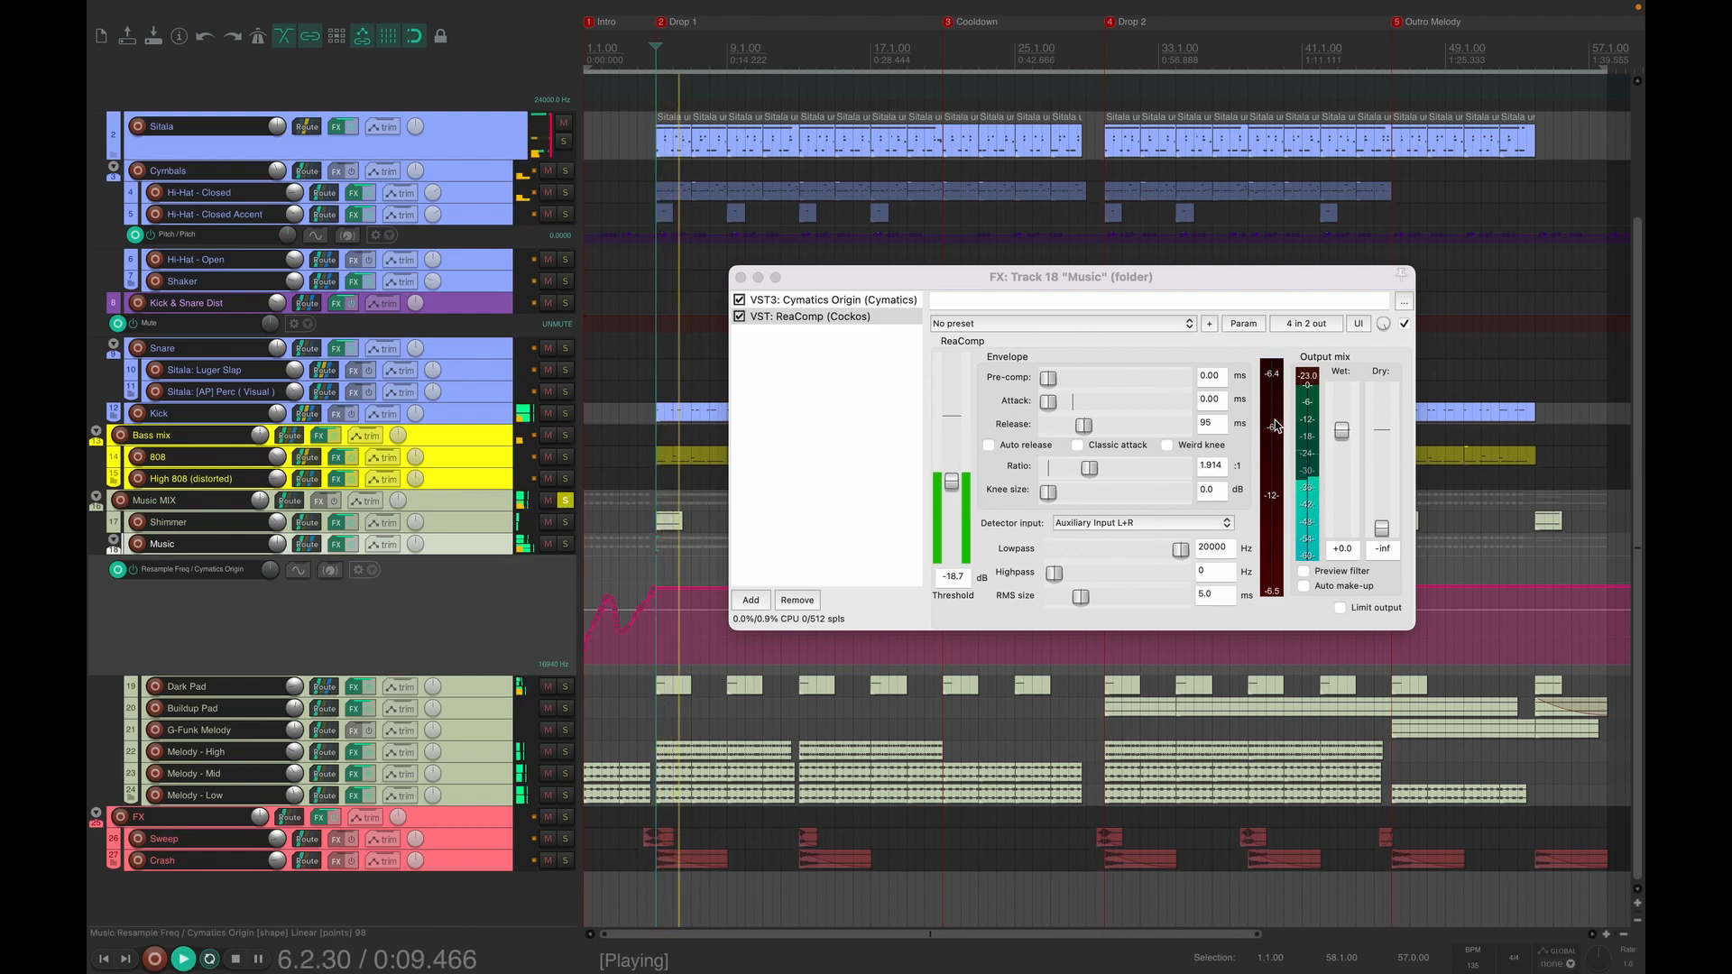
key(space)
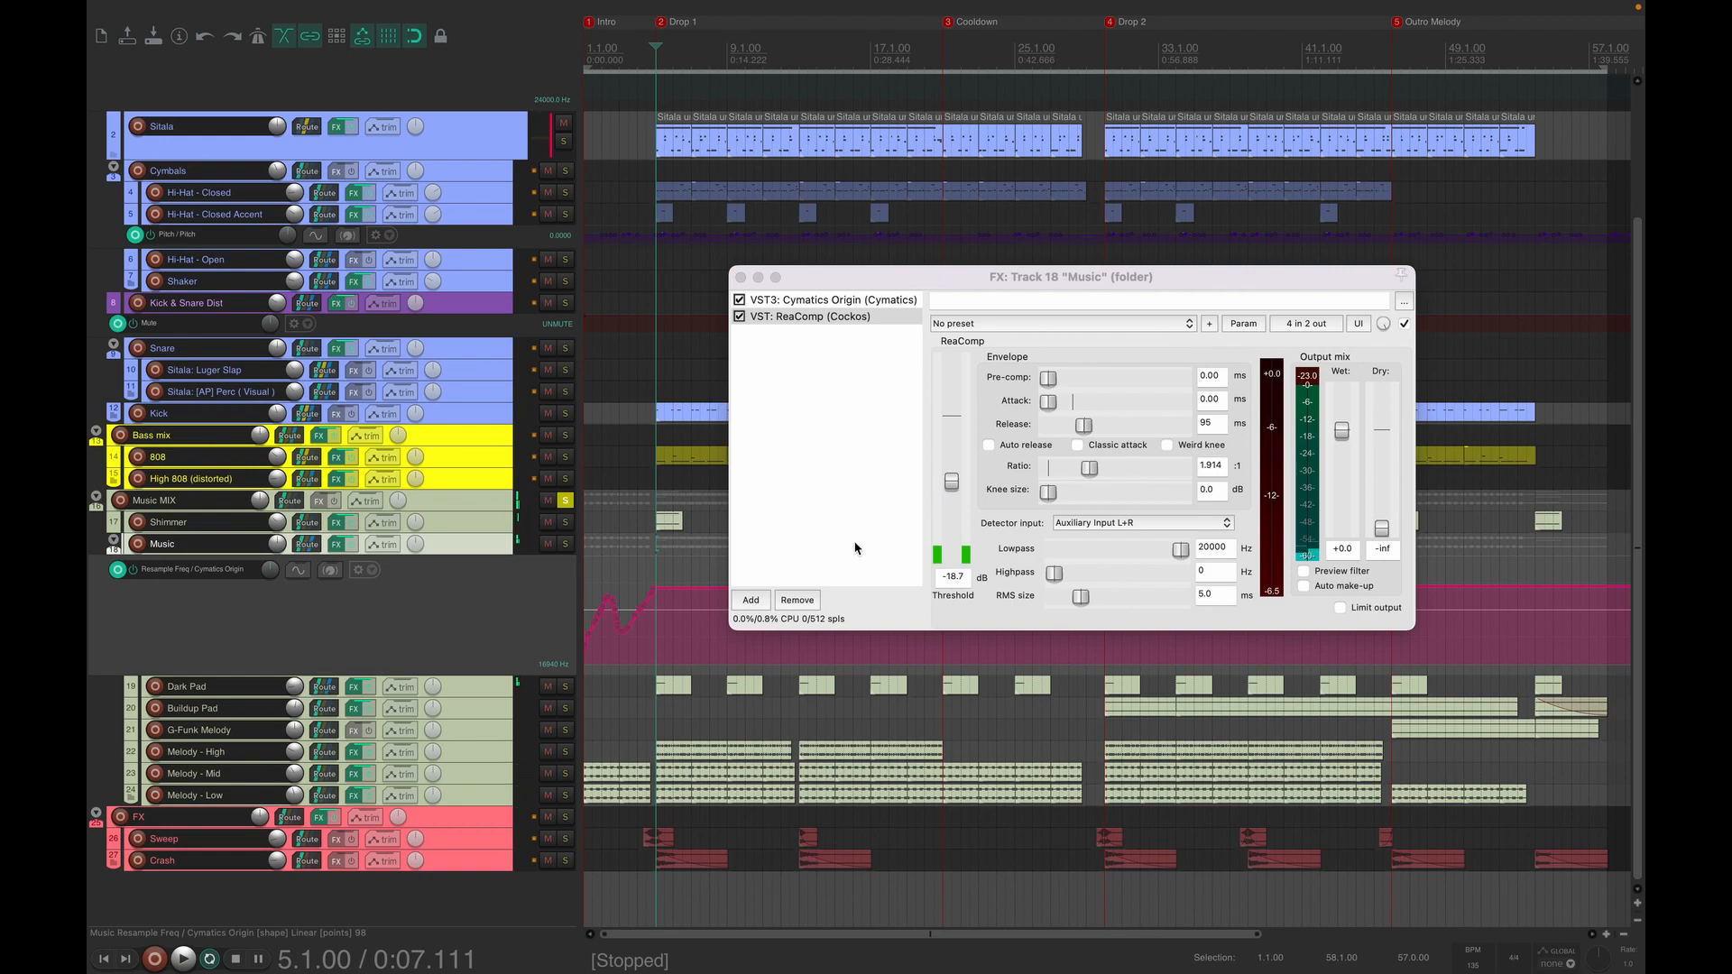
- Check the Music track's receive from the Kick track in its routing, and close the routing and effects windows
click(307, 544)
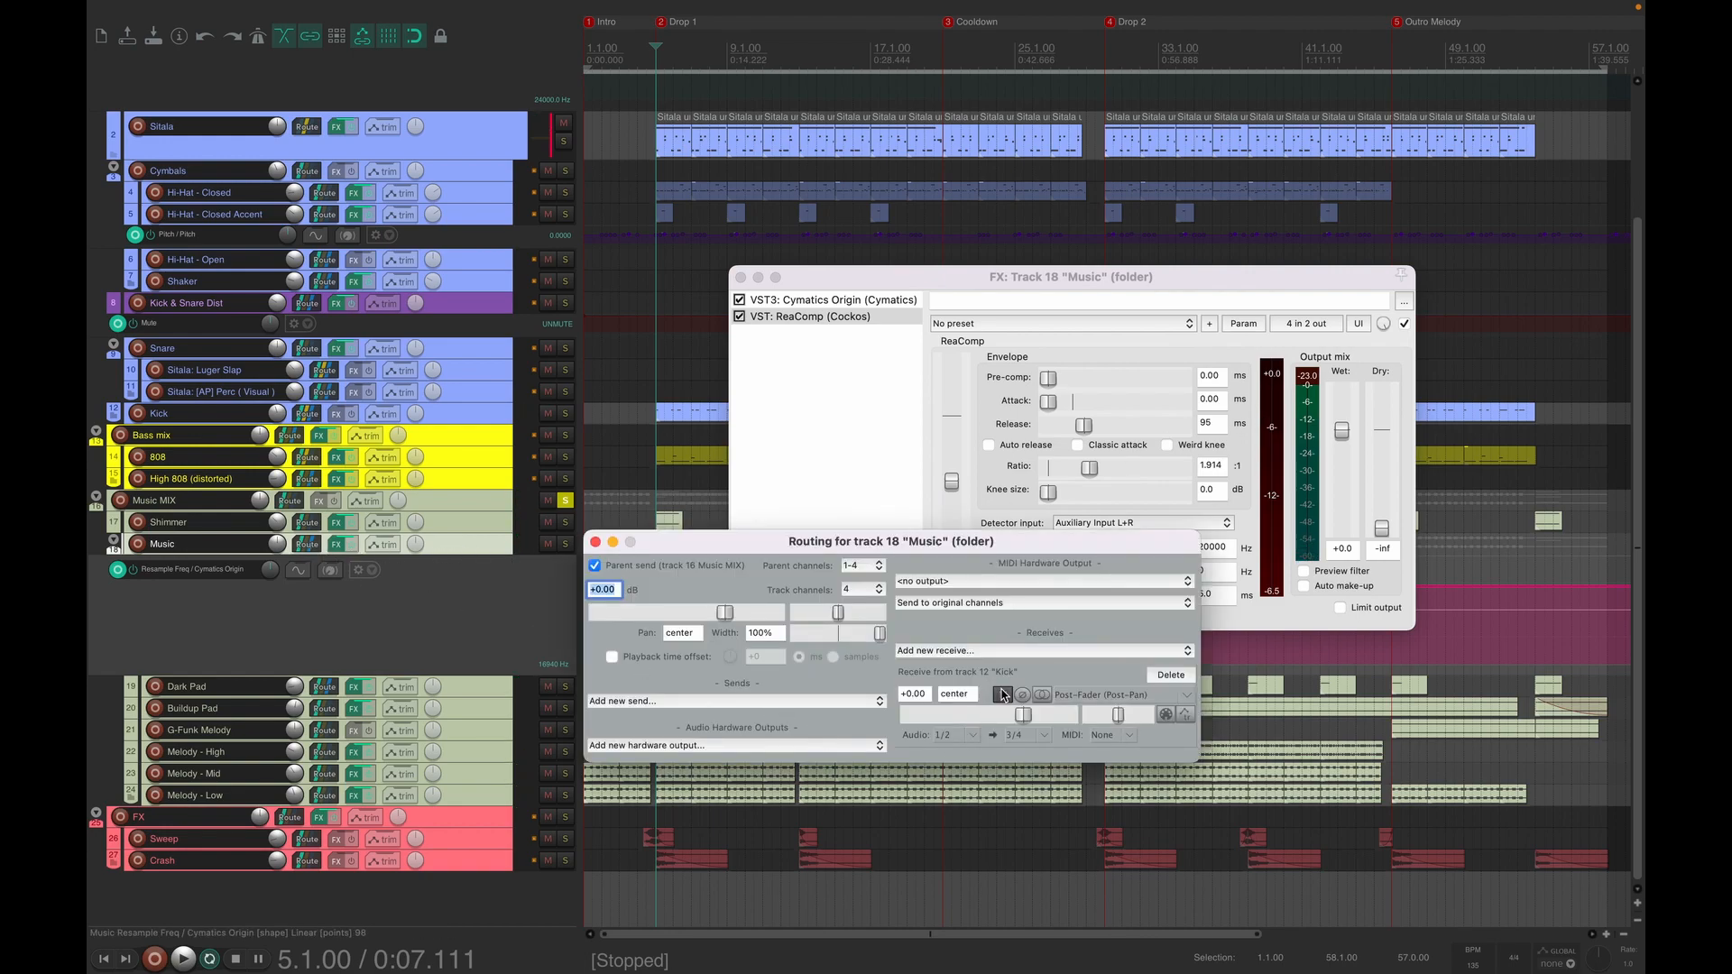
click(596, 541)
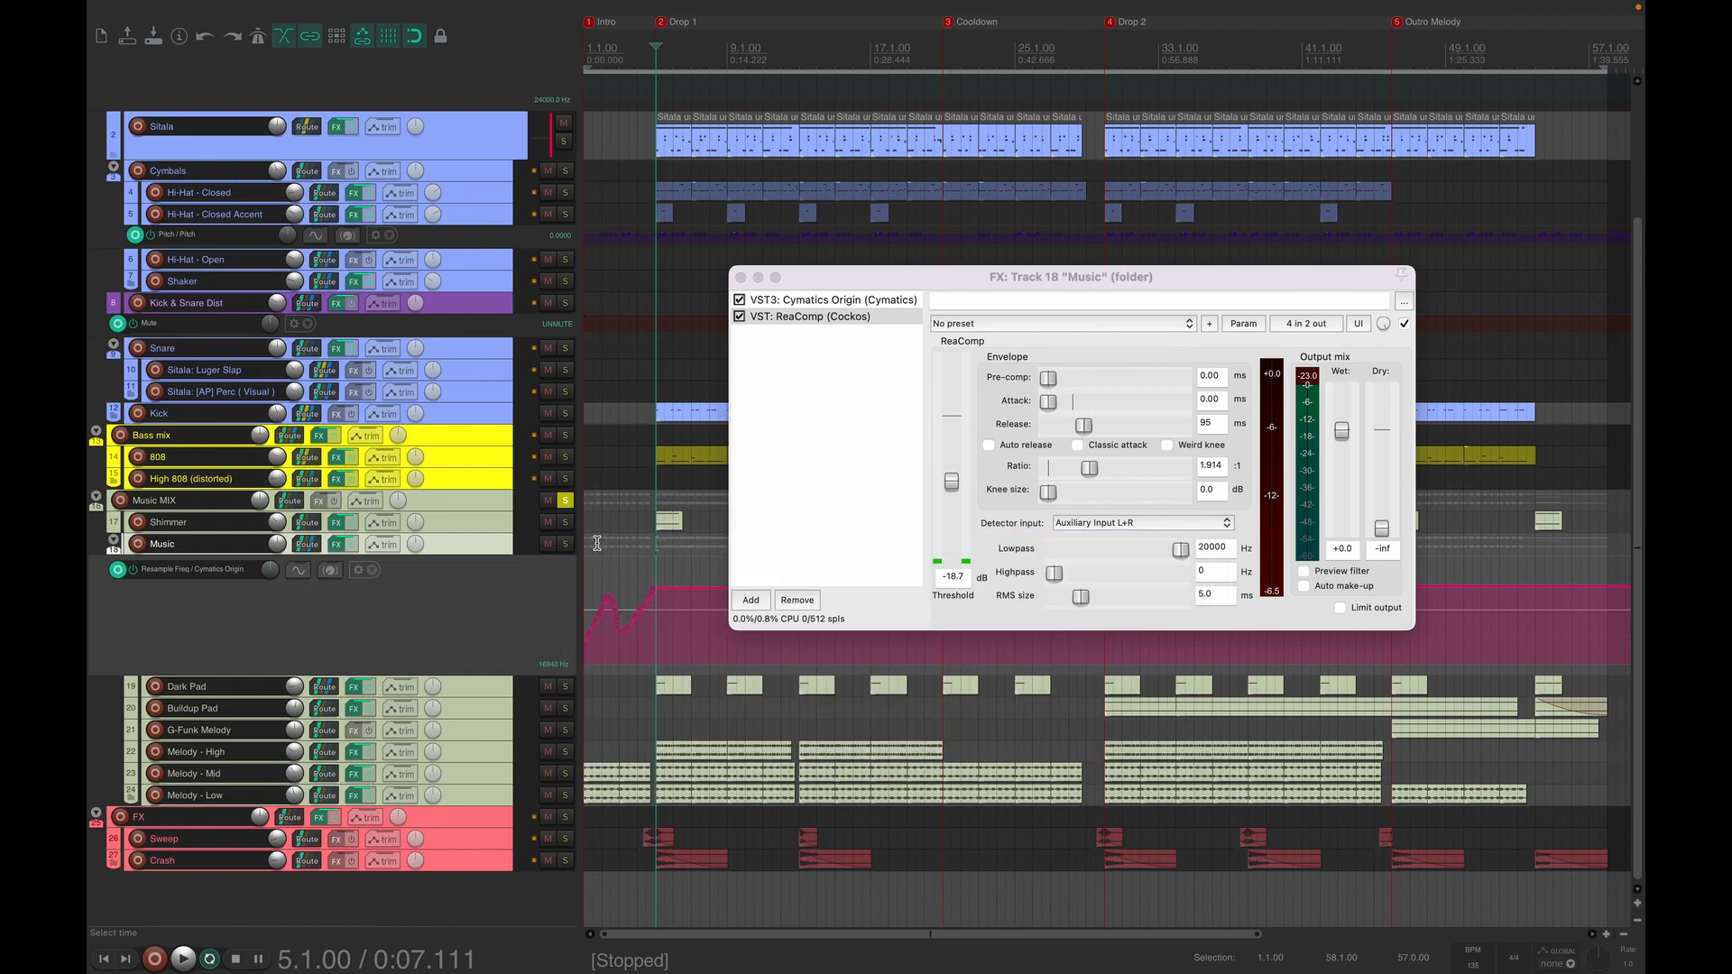
click(741, 278)
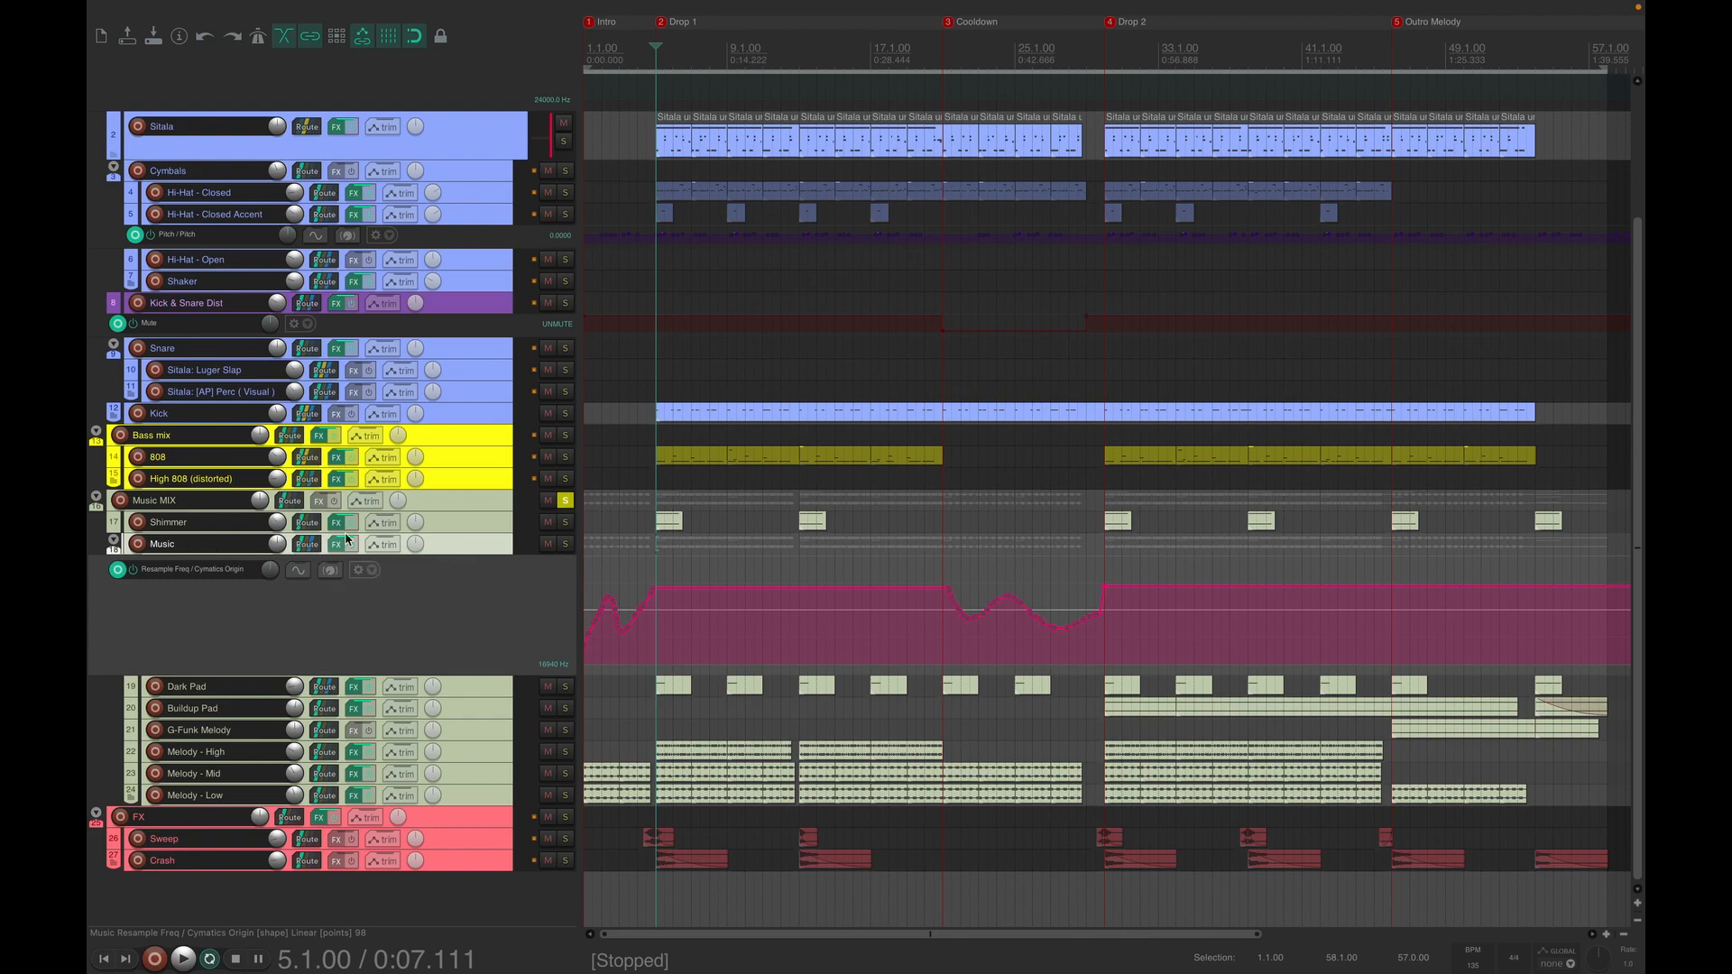
- Solo the Shimmer track, play it from the start of Drop 1, and examine its TyrellN6 synth
click(566, 524)
key(space)
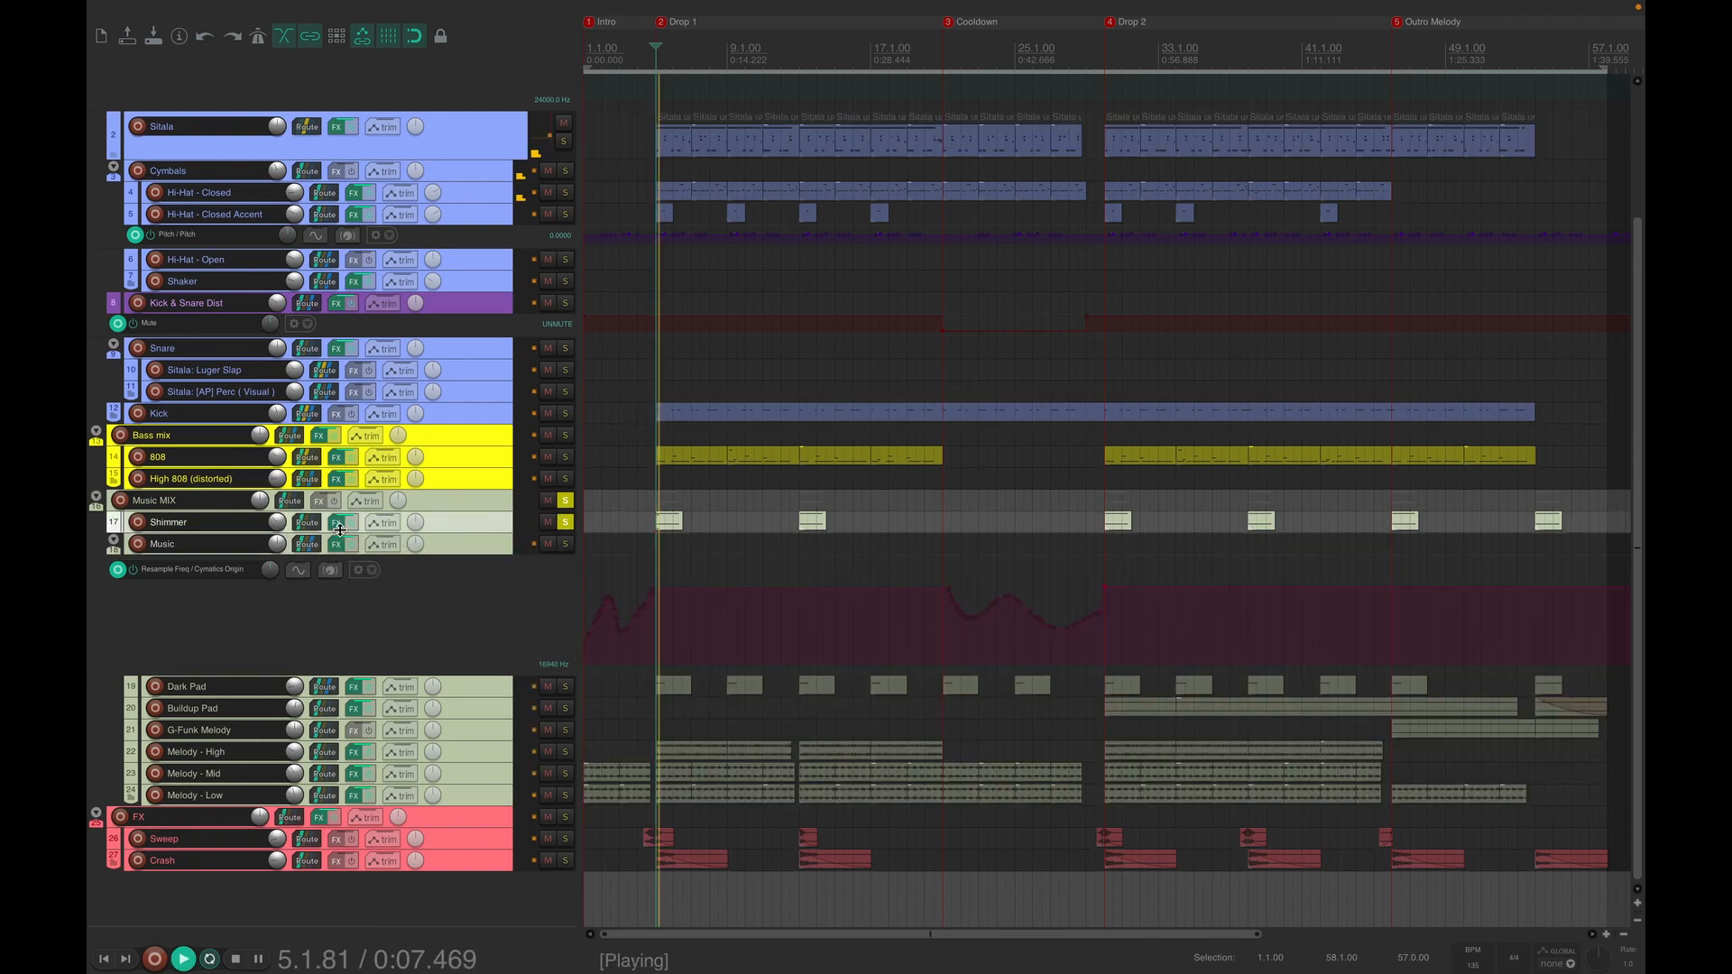
click(335, 523)
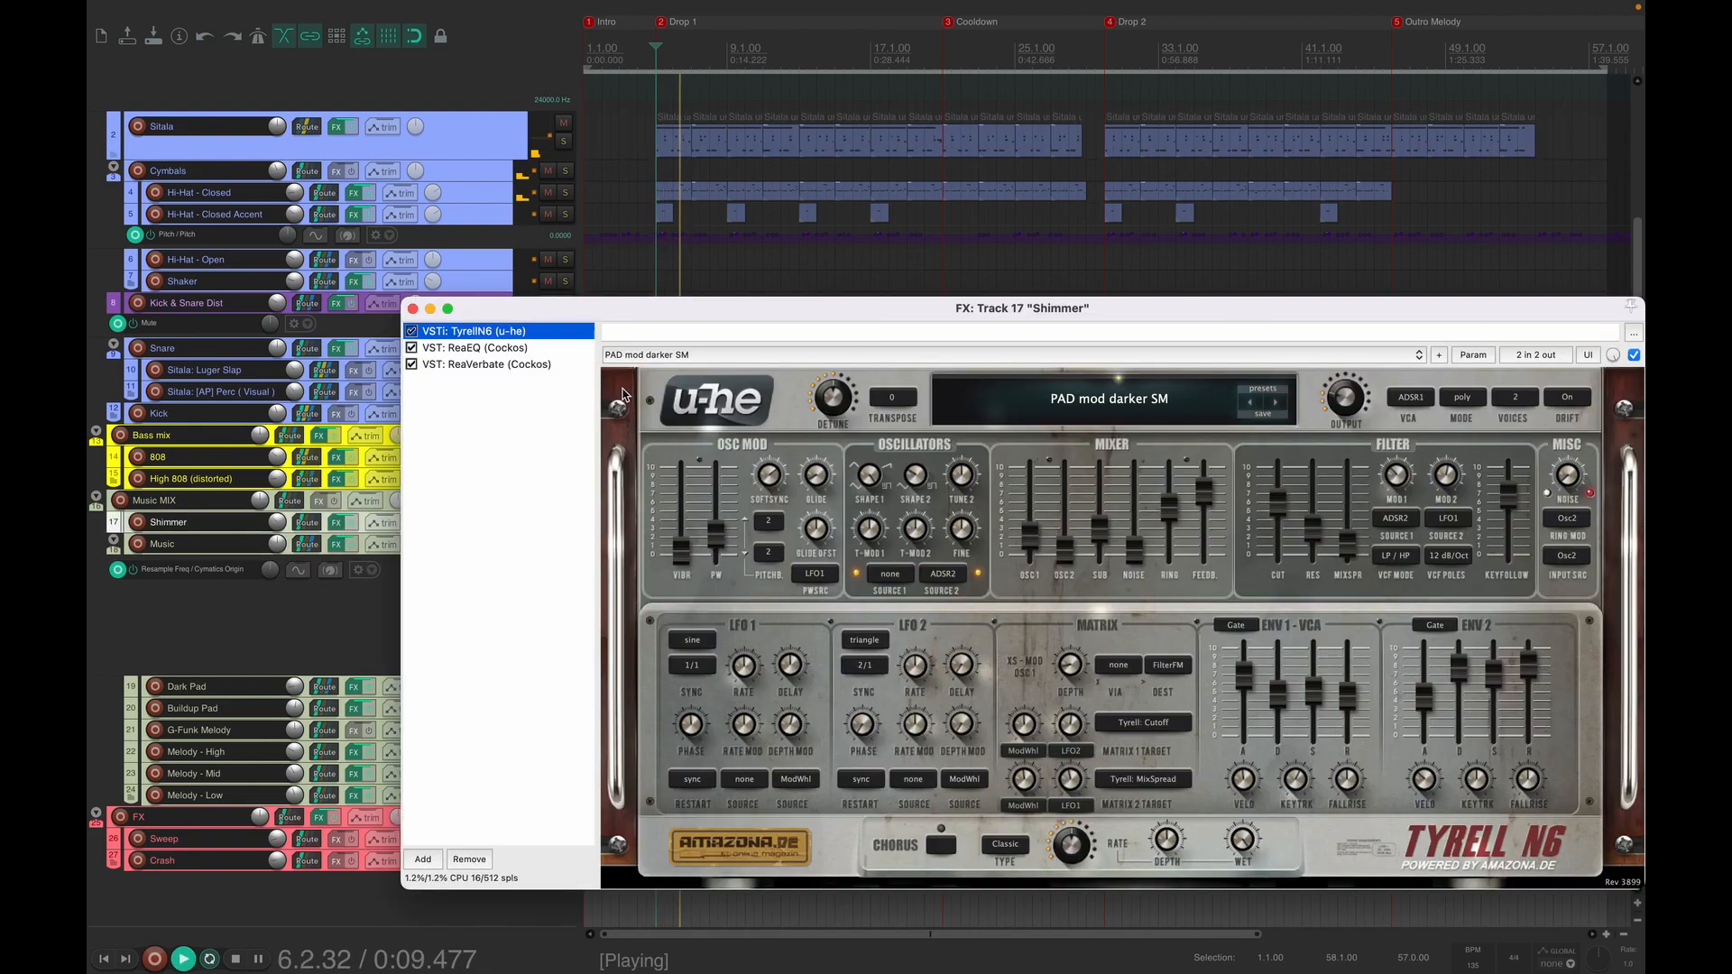
key(space)
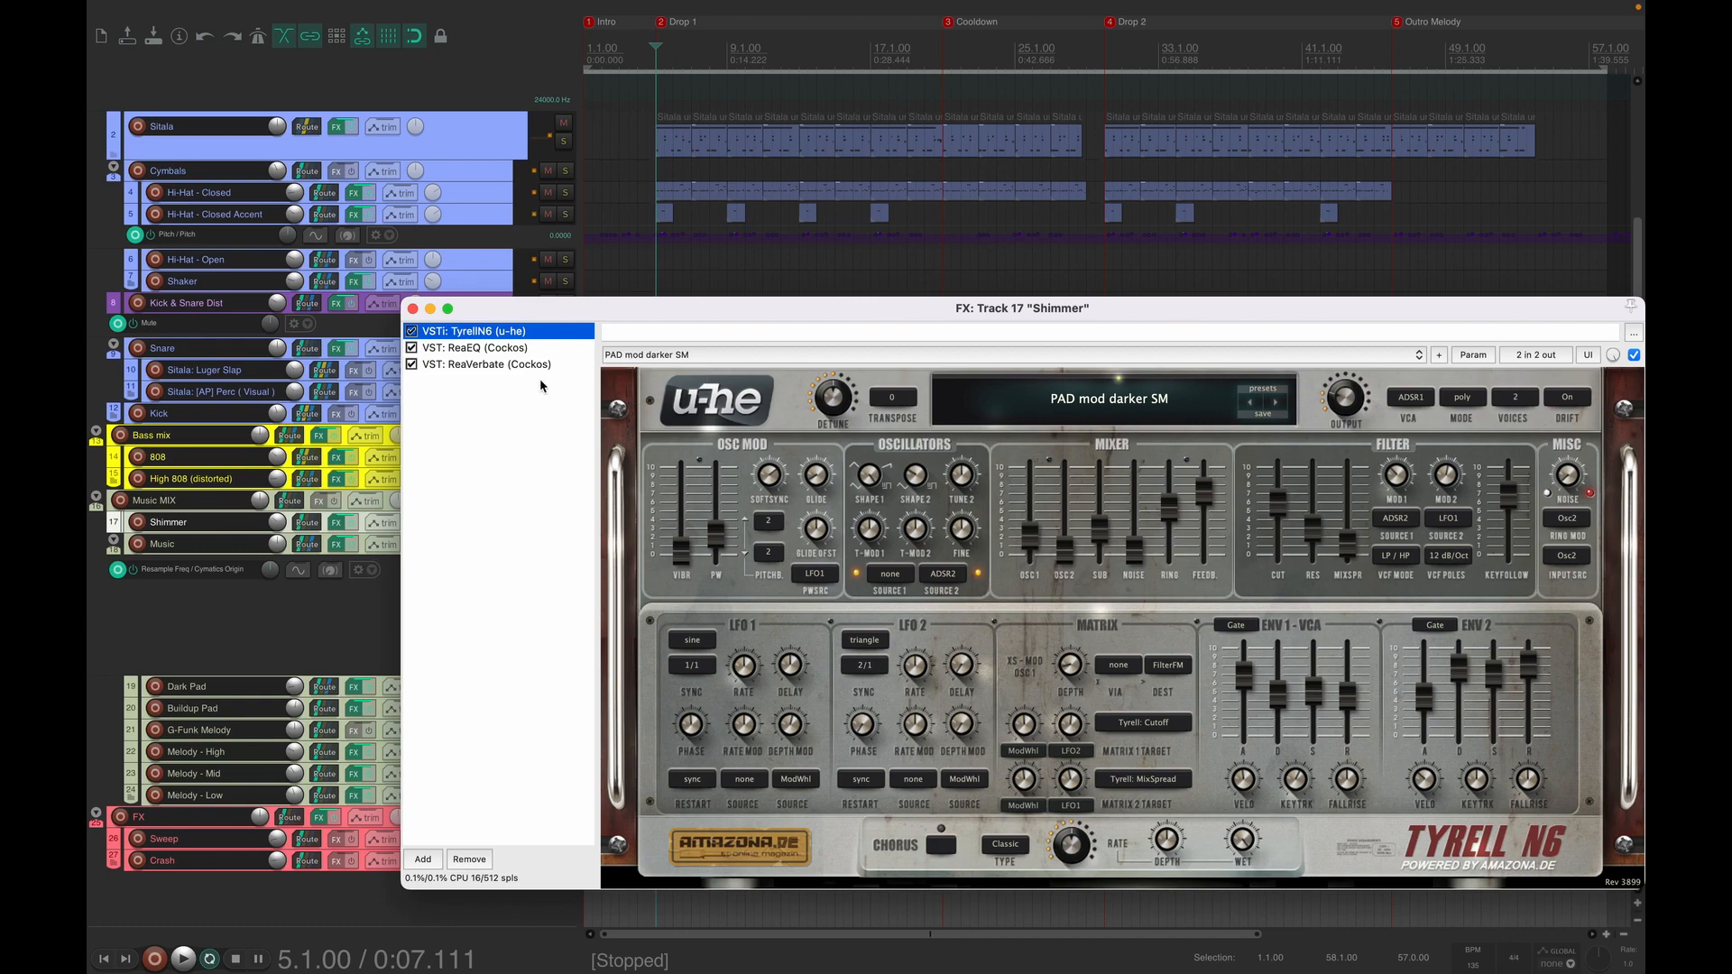
- Examine Shimmer's ReaEQ high-pass and ReaVerbate settings, close the effects window, and unsolo the track
click(495, 349)
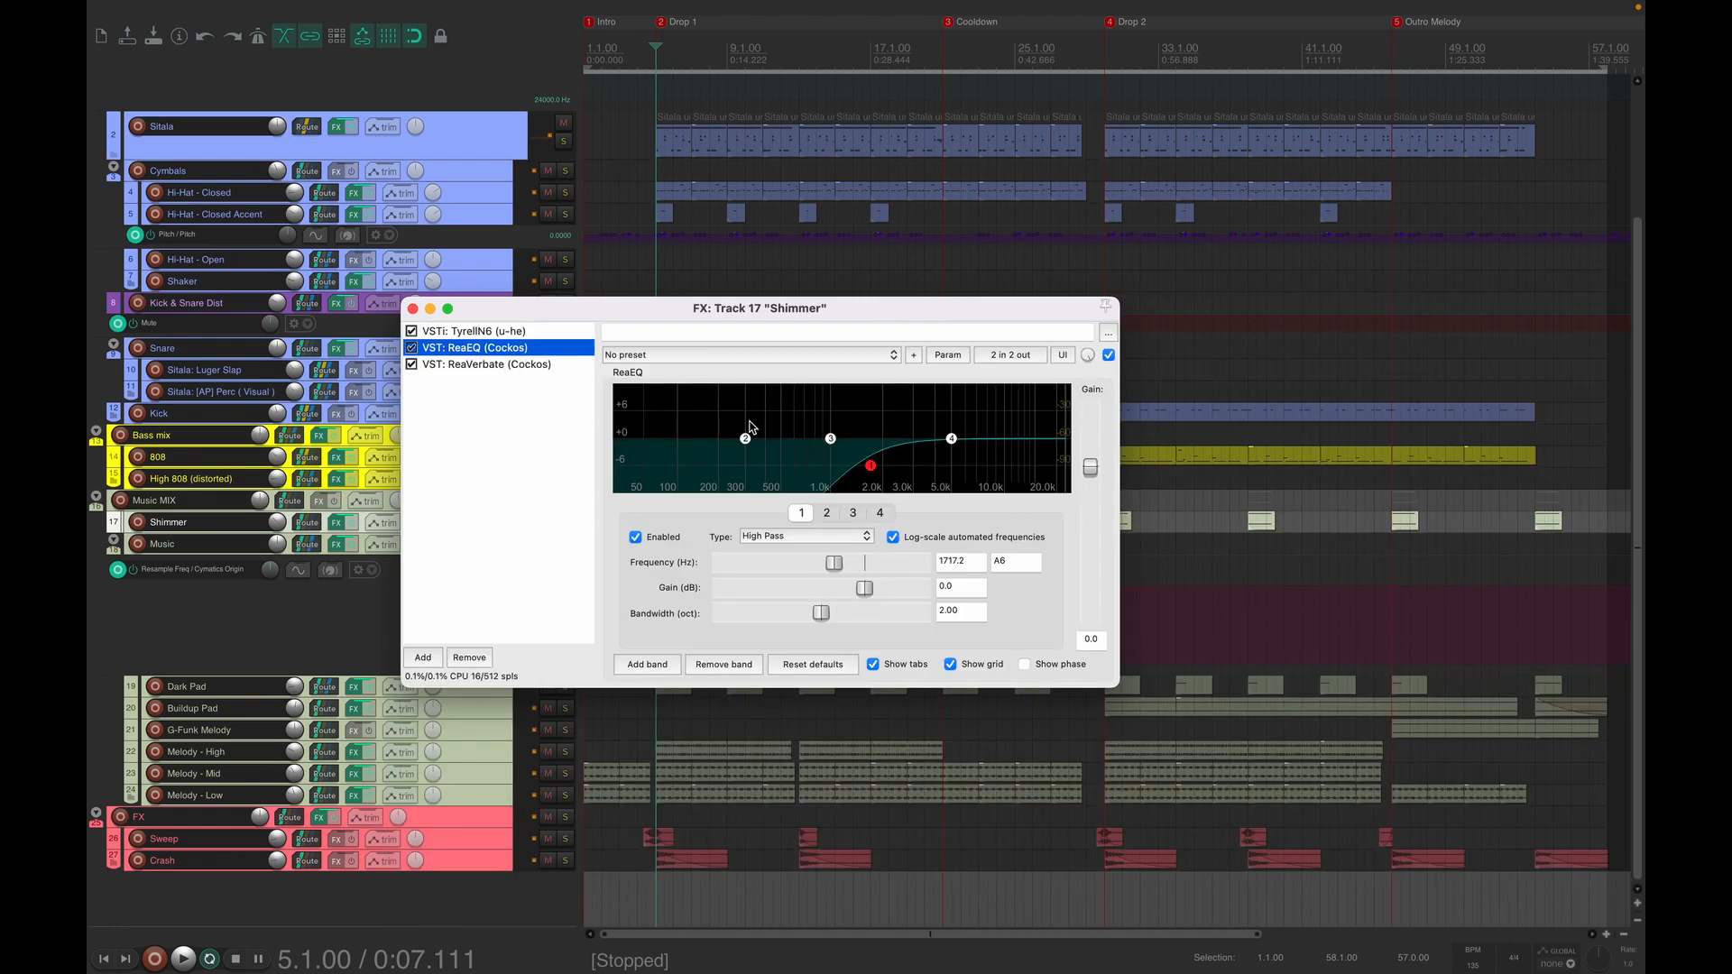
click(494, 366)
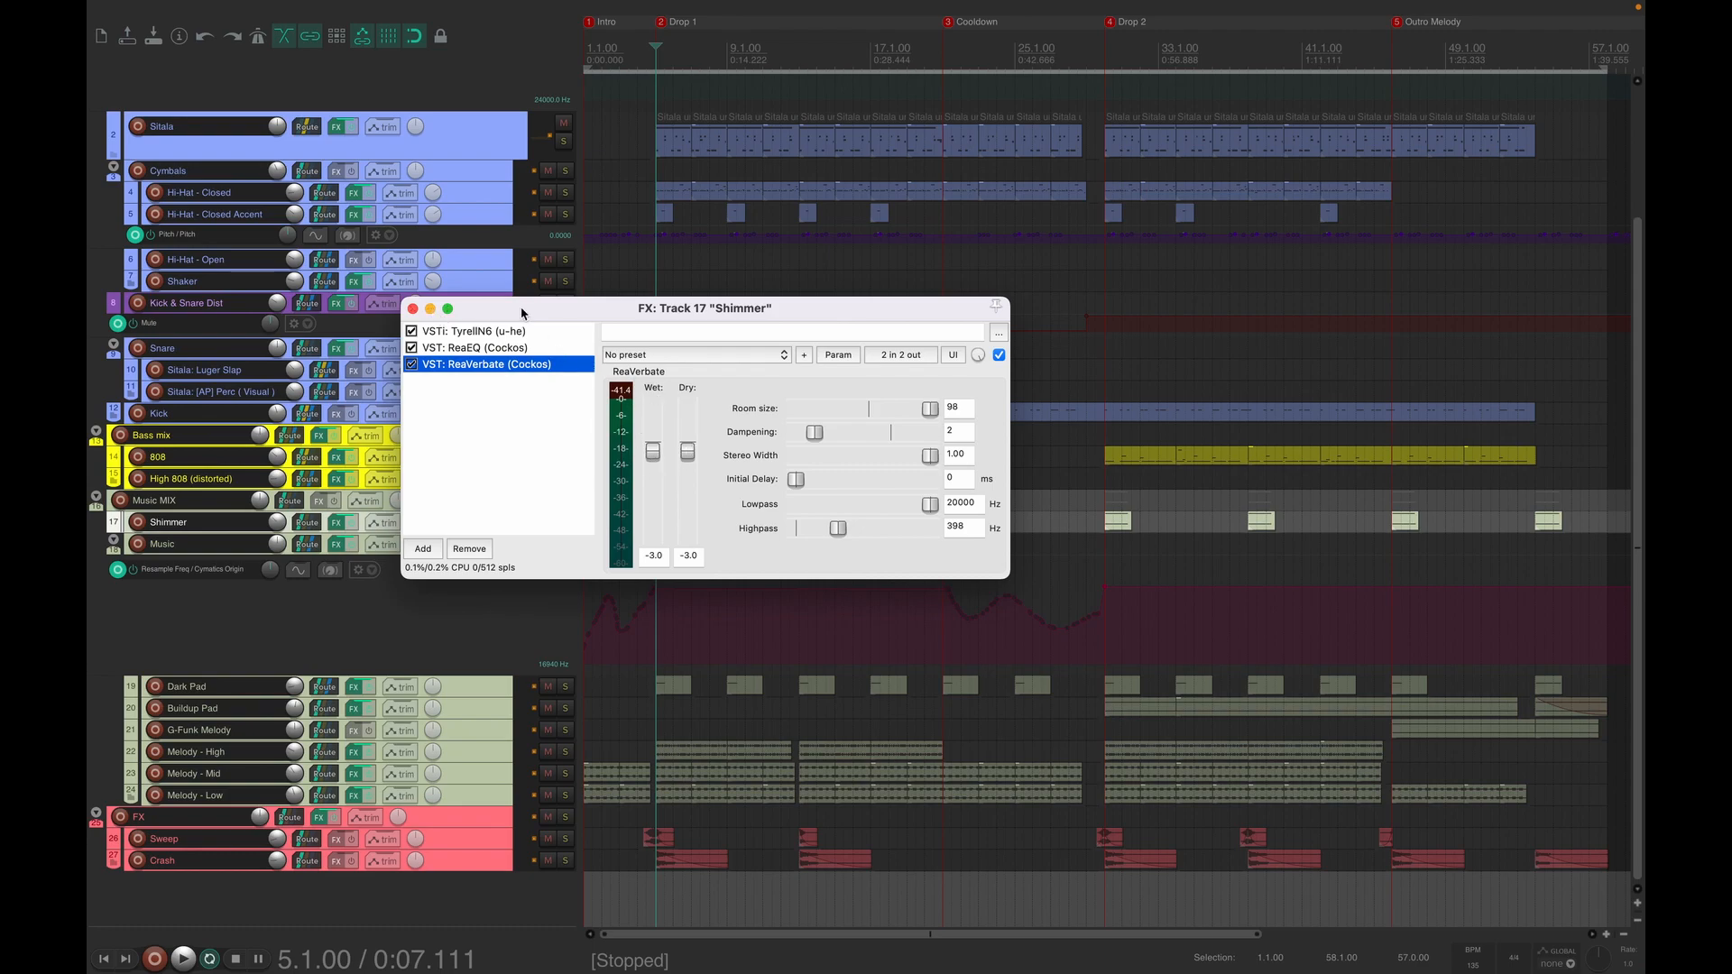
click(413, 308)
click(560, 502)
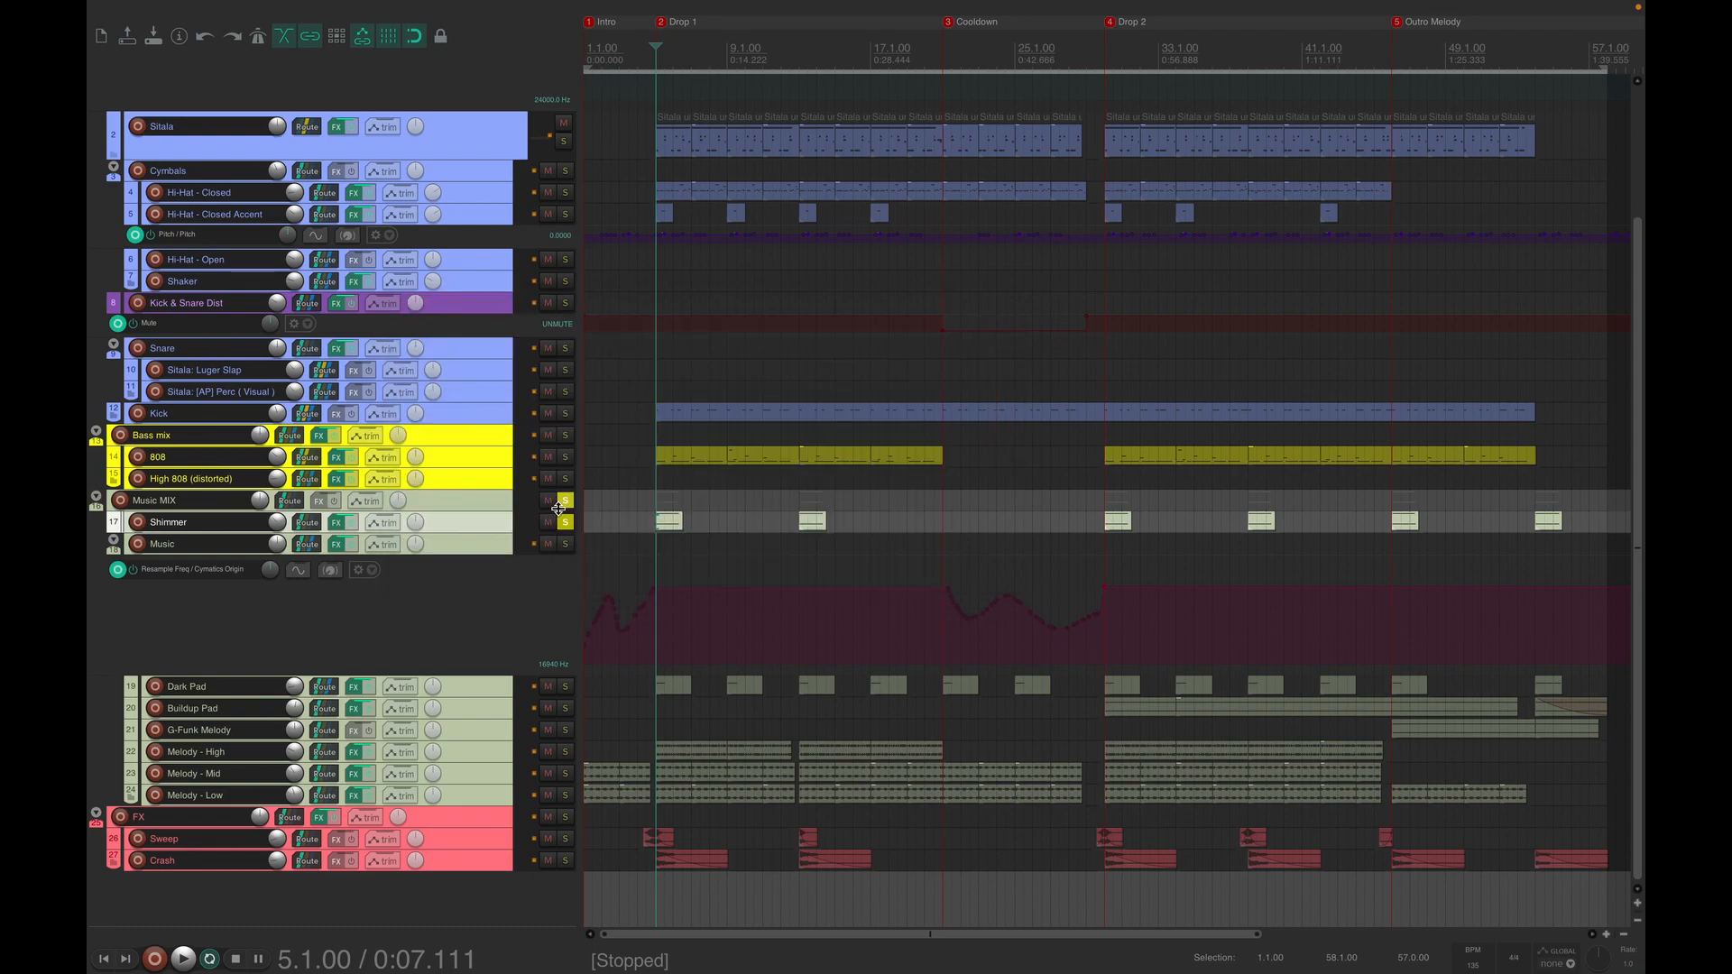
click(565, 522)
- Solo the Music folder and the Dark Pad track inside it, and listen from the start of Drop 1
click(566, 544)
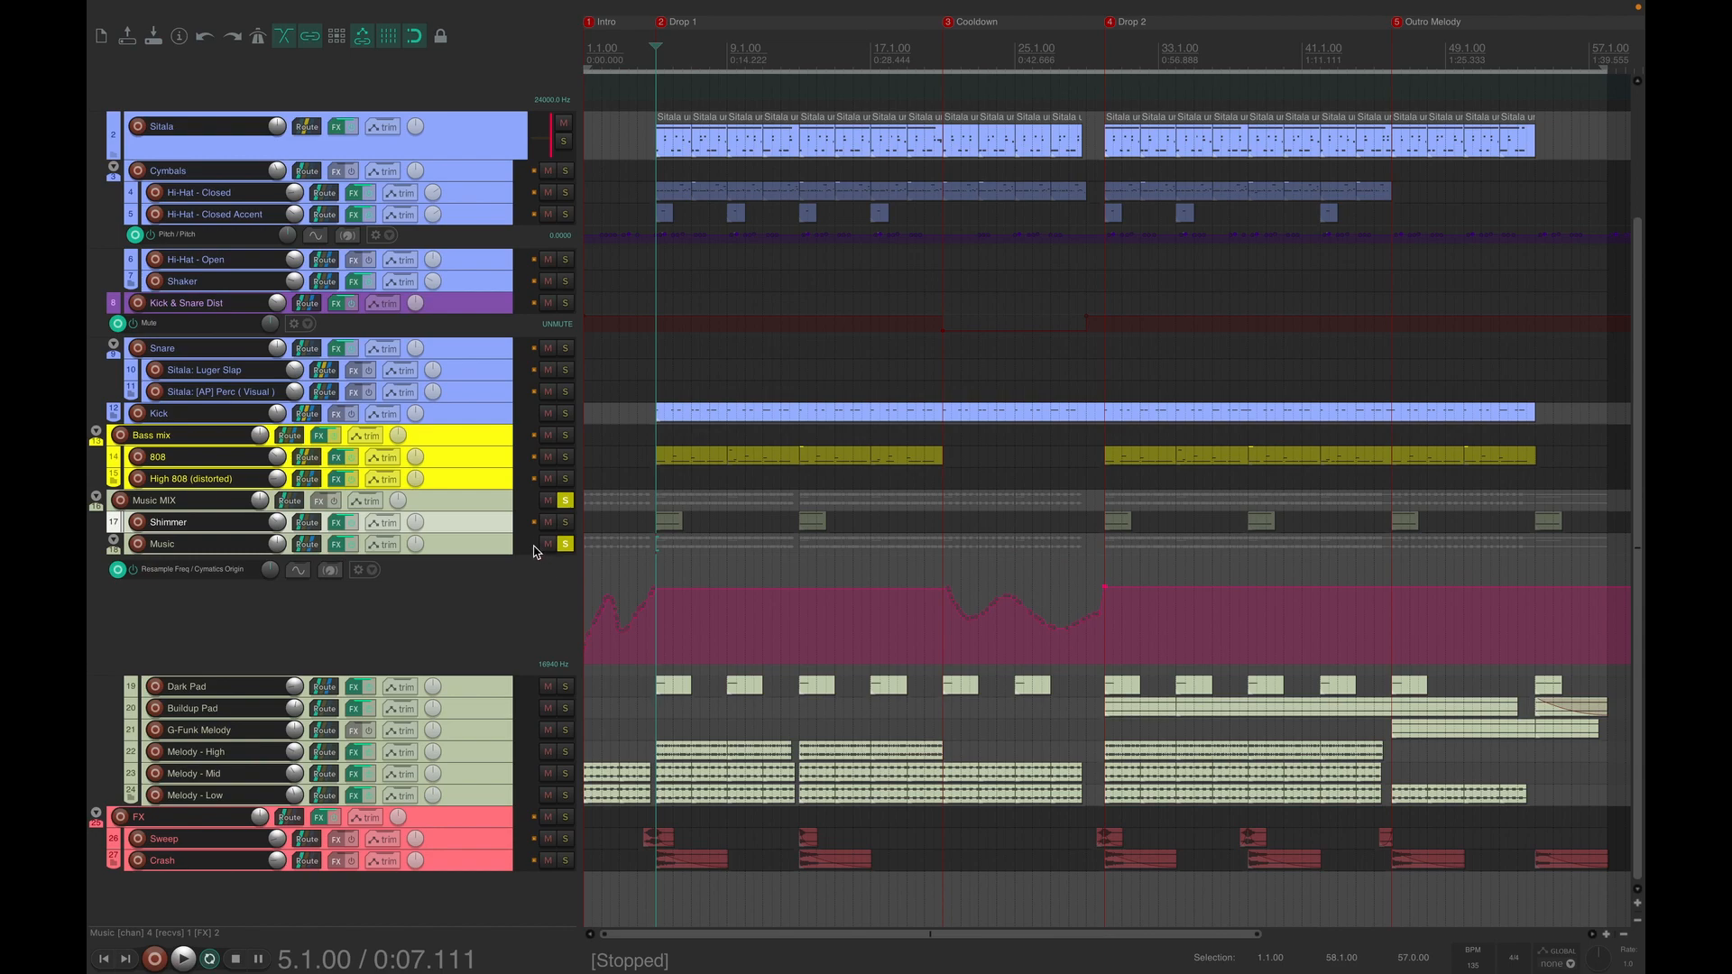
click(502, 553)
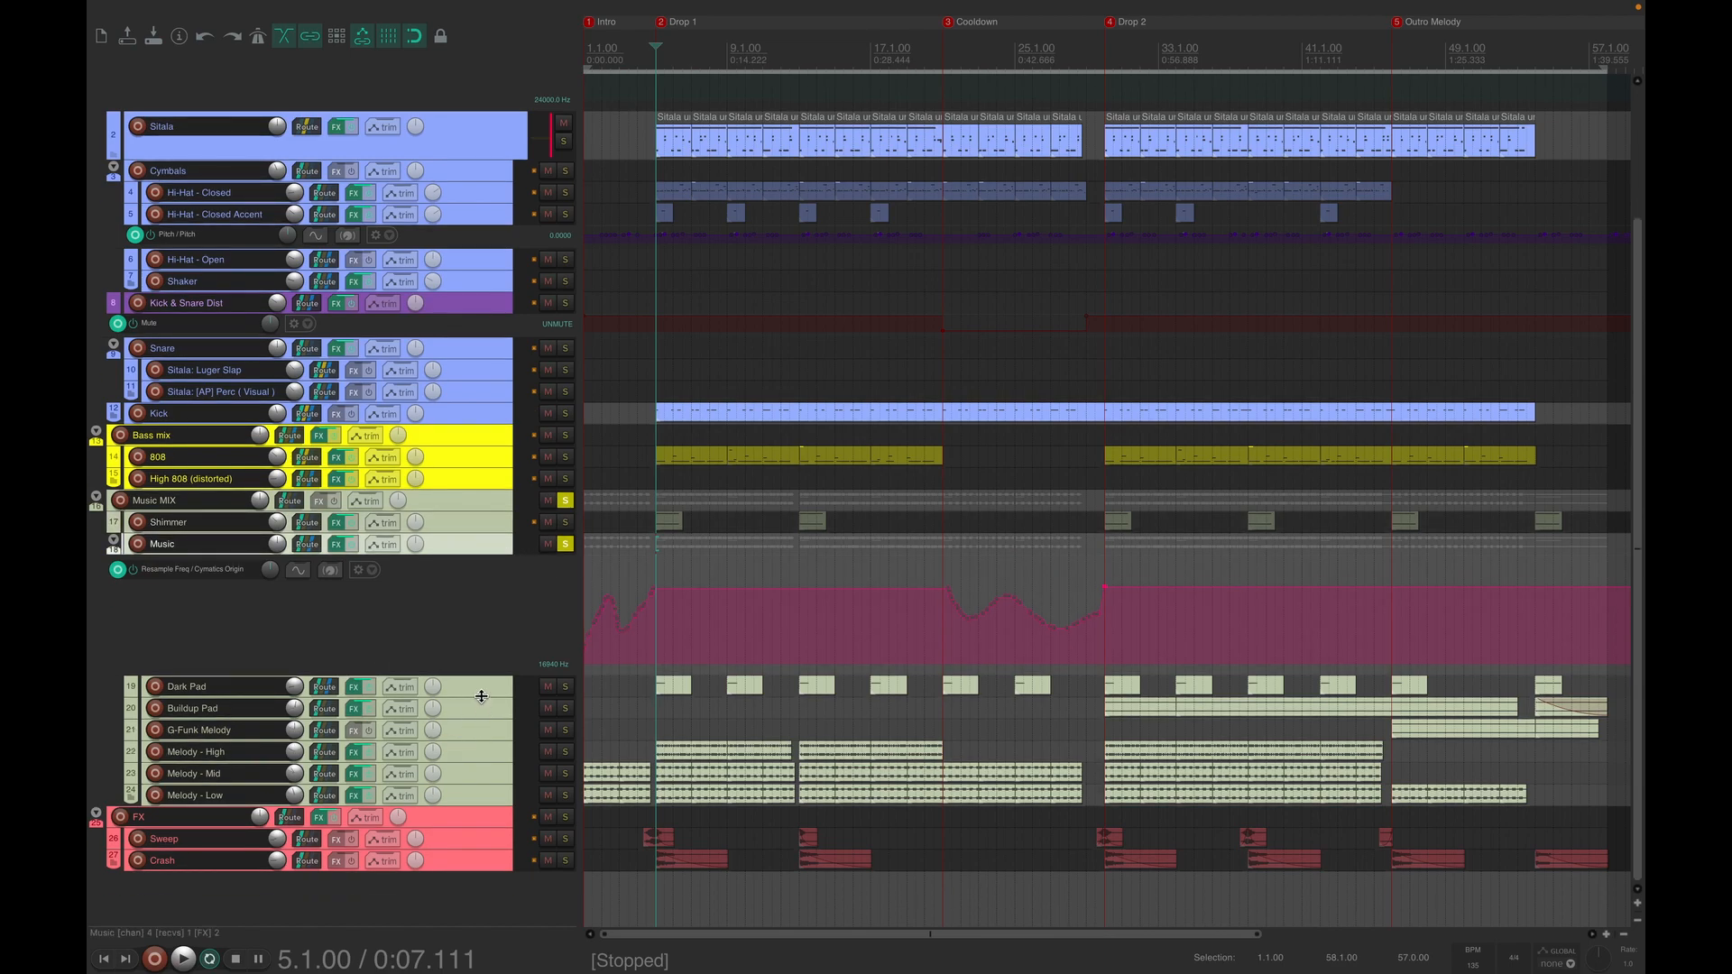
click(518, 697)
click(566, 688)
key(space)
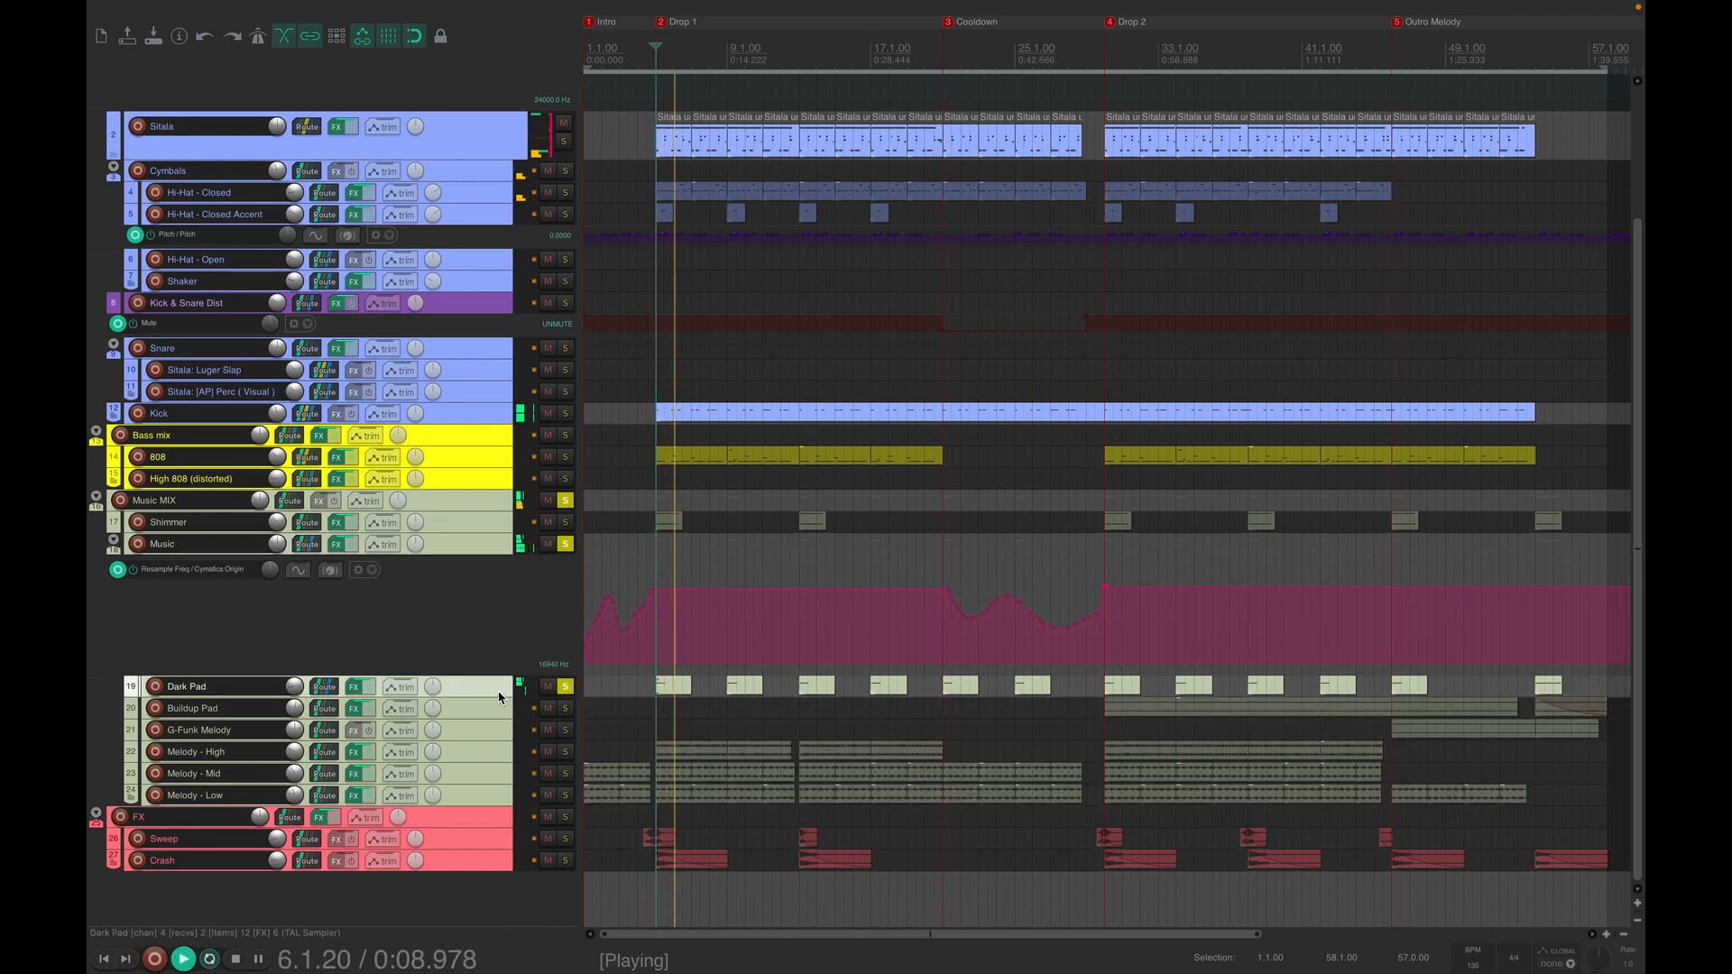
key(space)
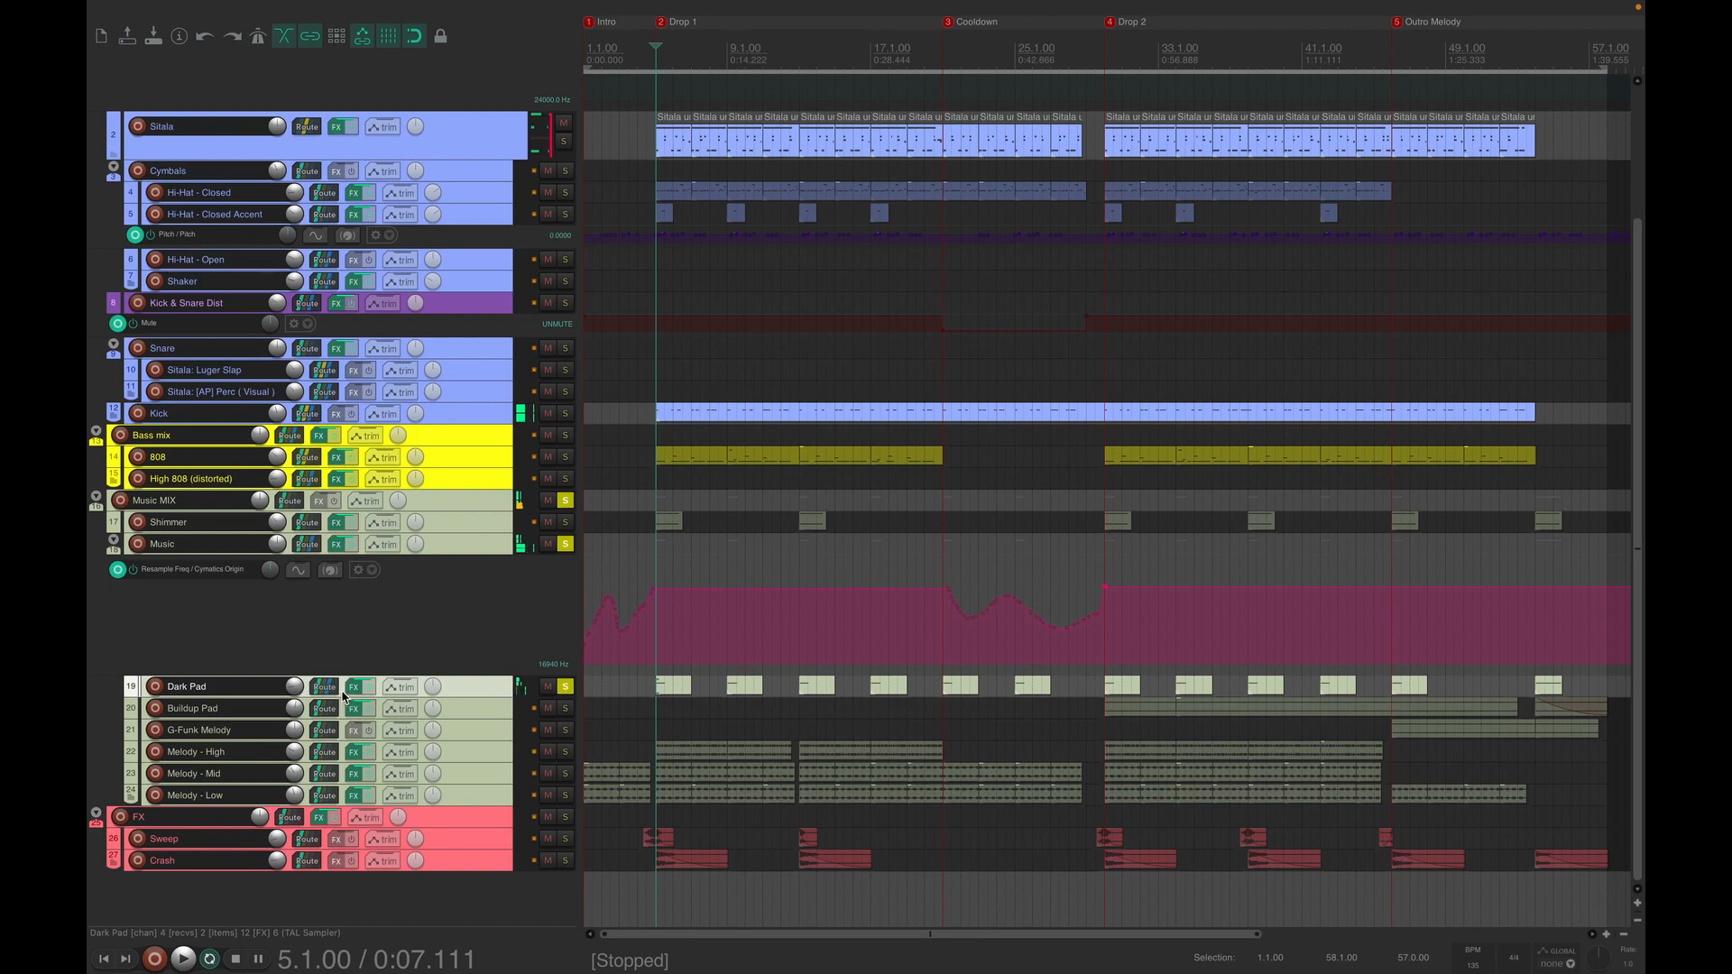
- Examine Dark Pad's MIDI Transpose Notes effect and the sample loaded in Layer A of its TAL Sampler
click(358, 690)
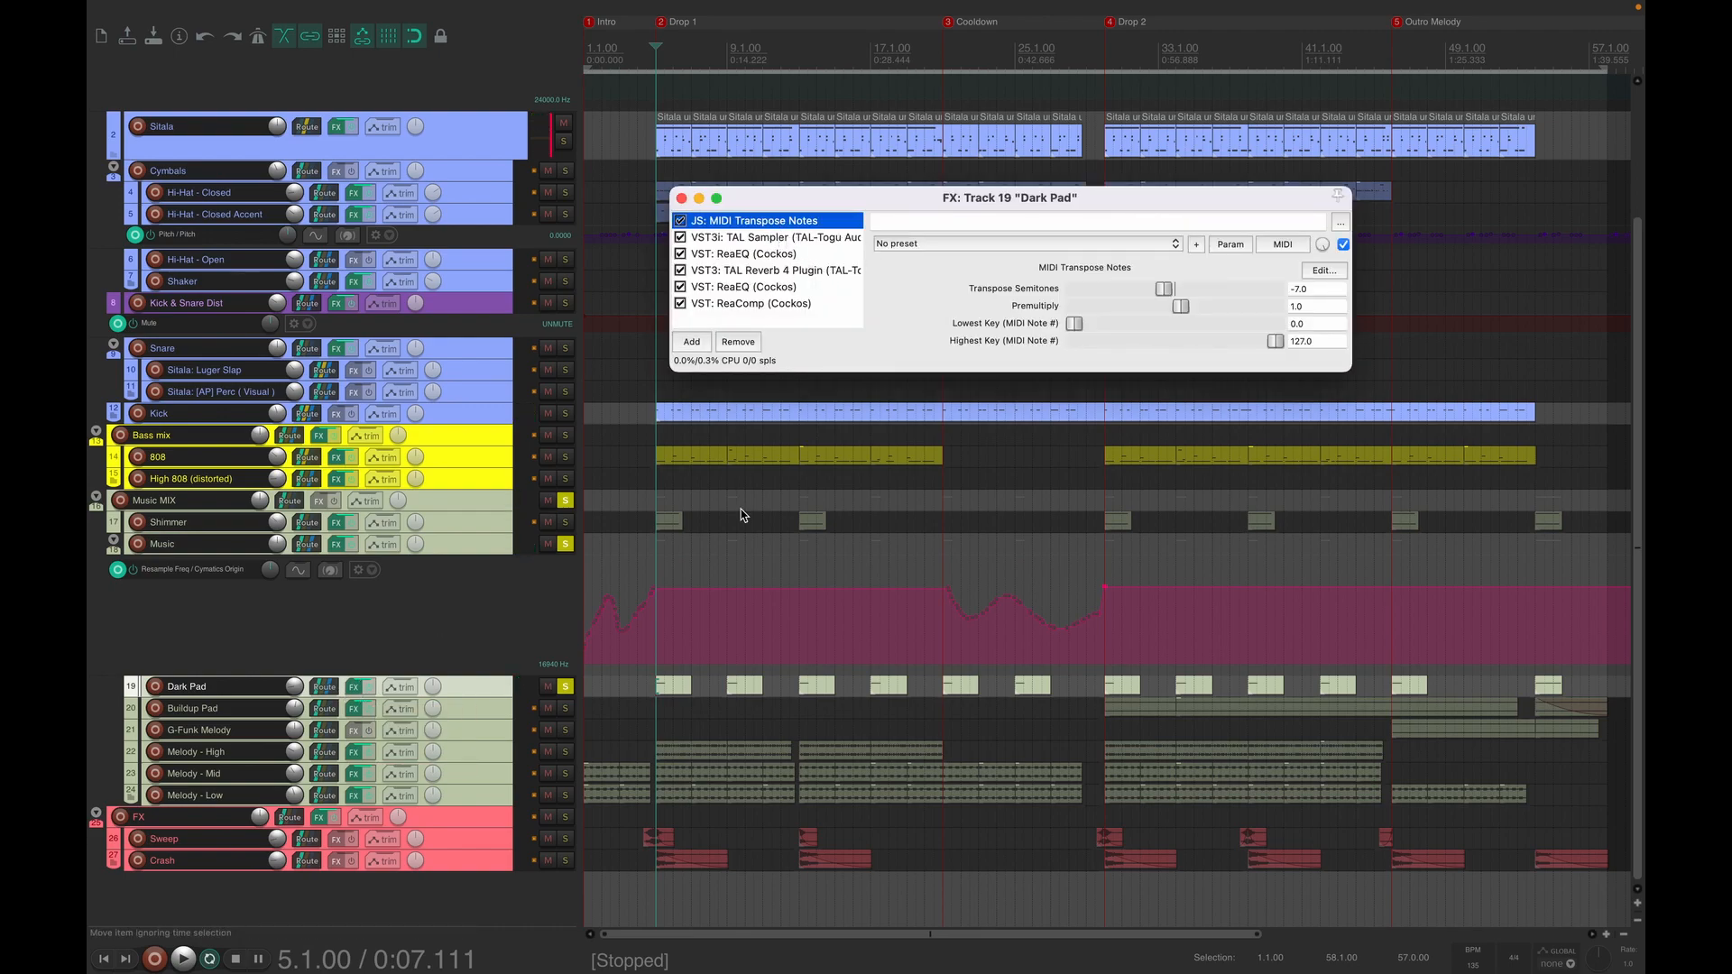
click(746, 240)
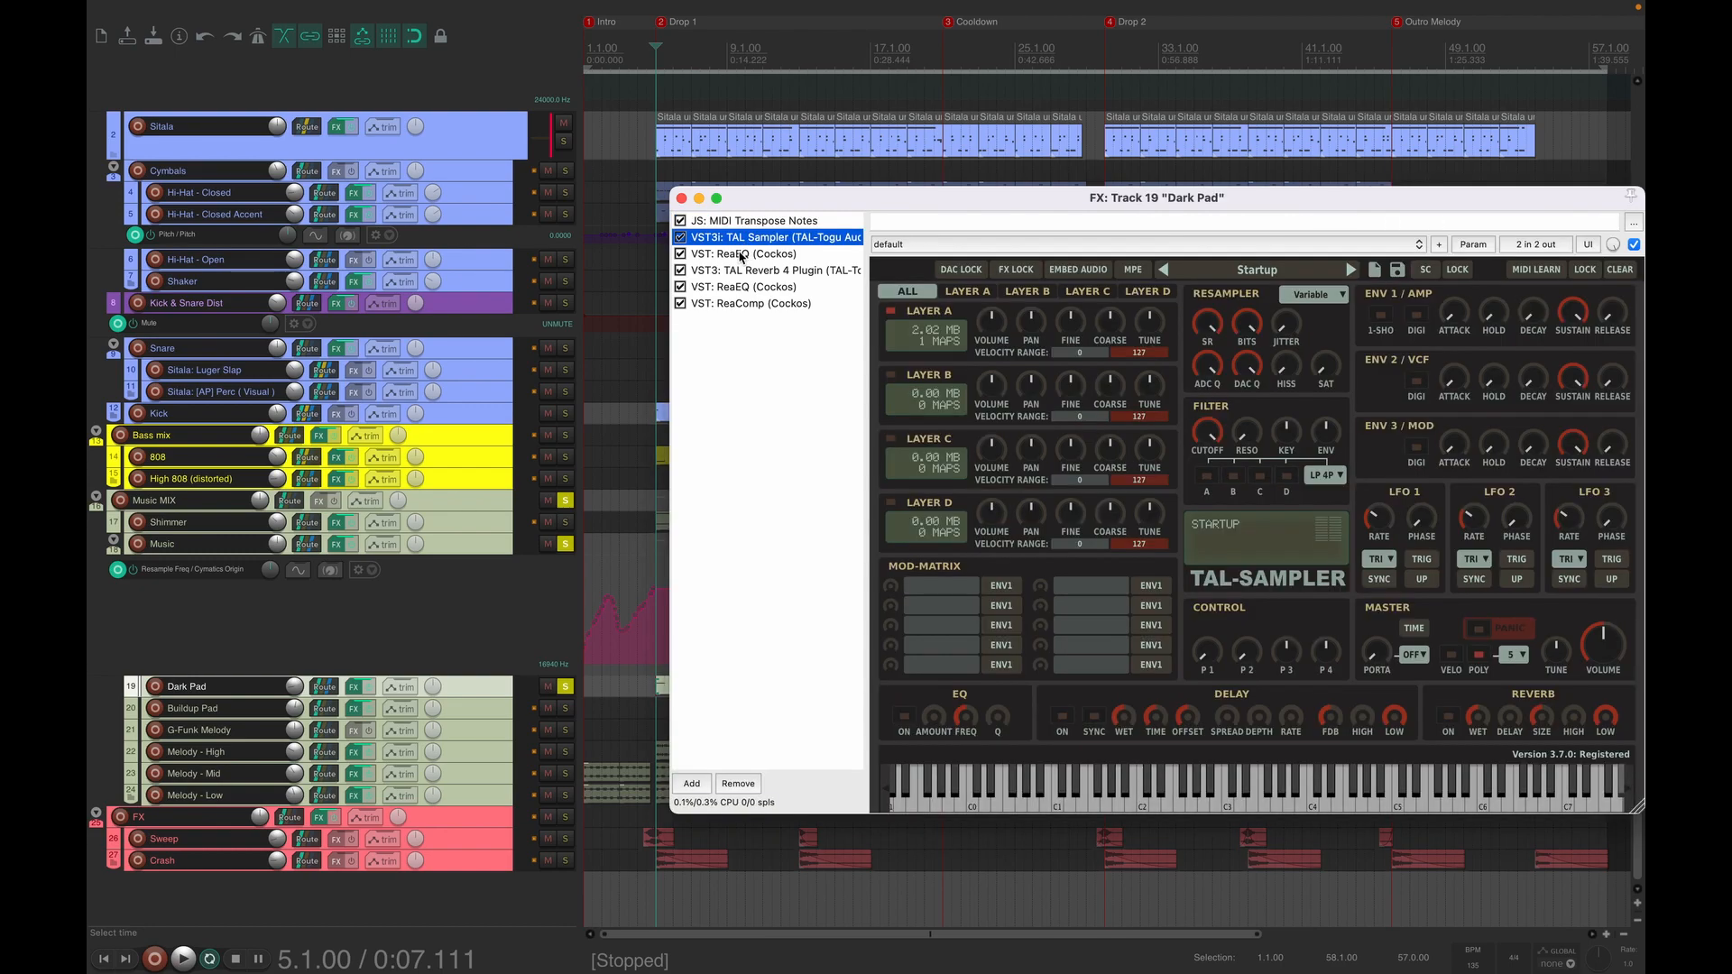
drag(891, 208, 784, 216)
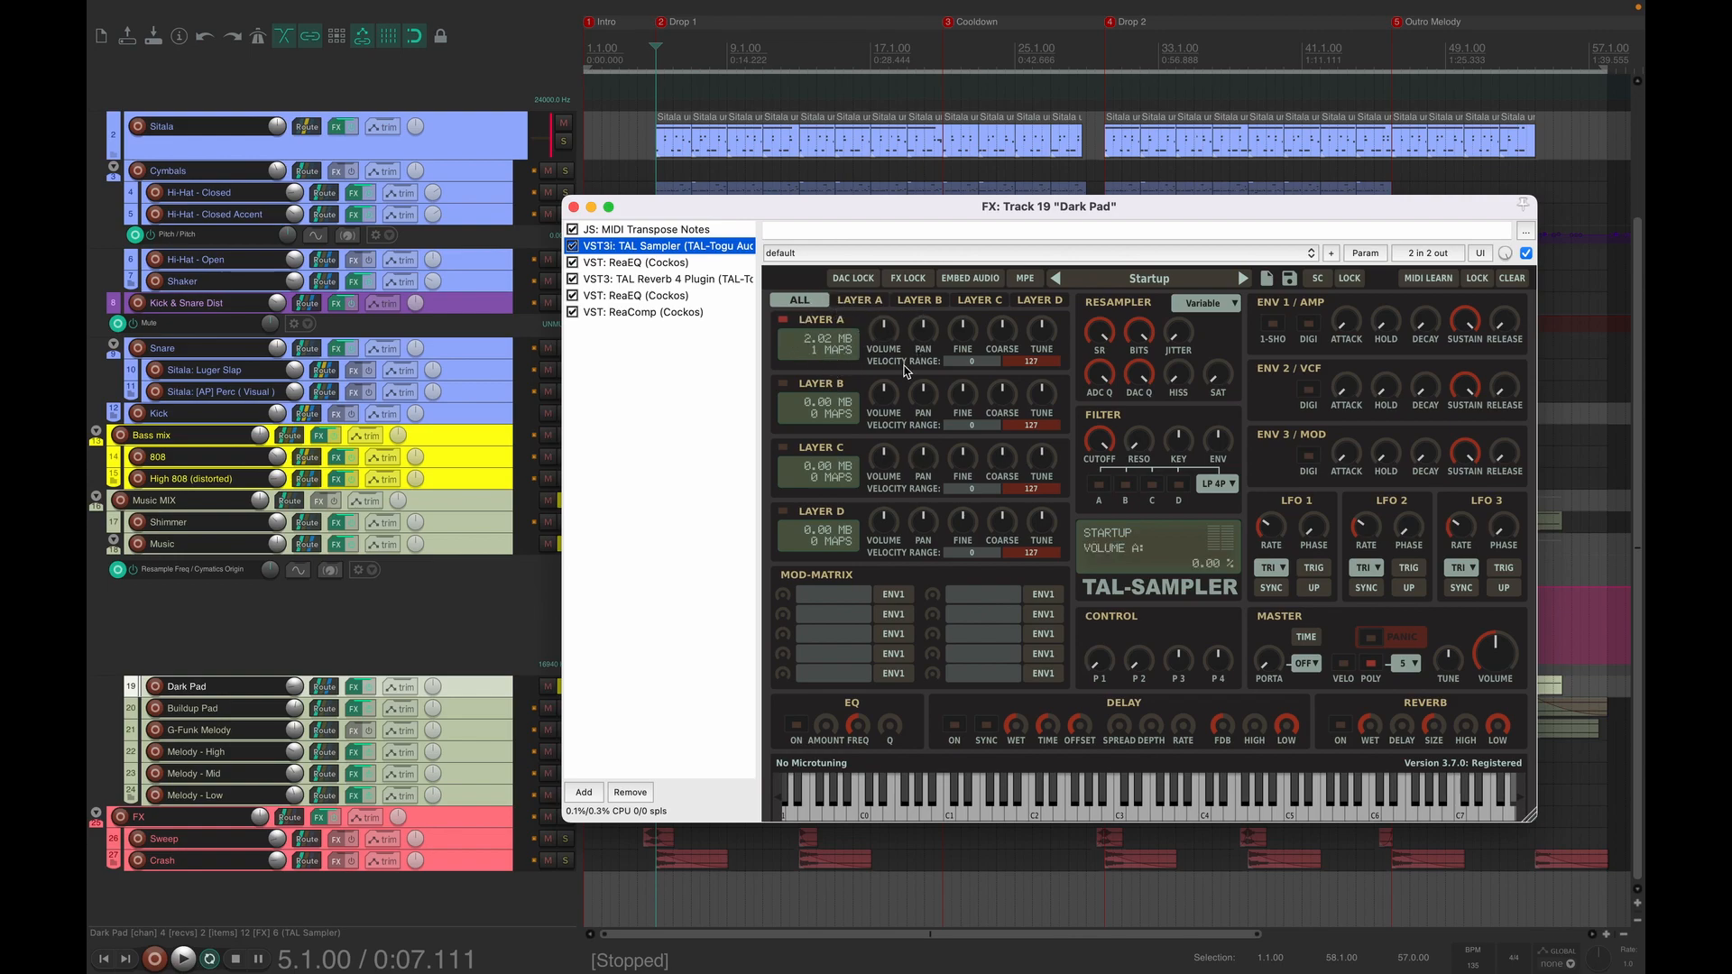
click(857, 322)
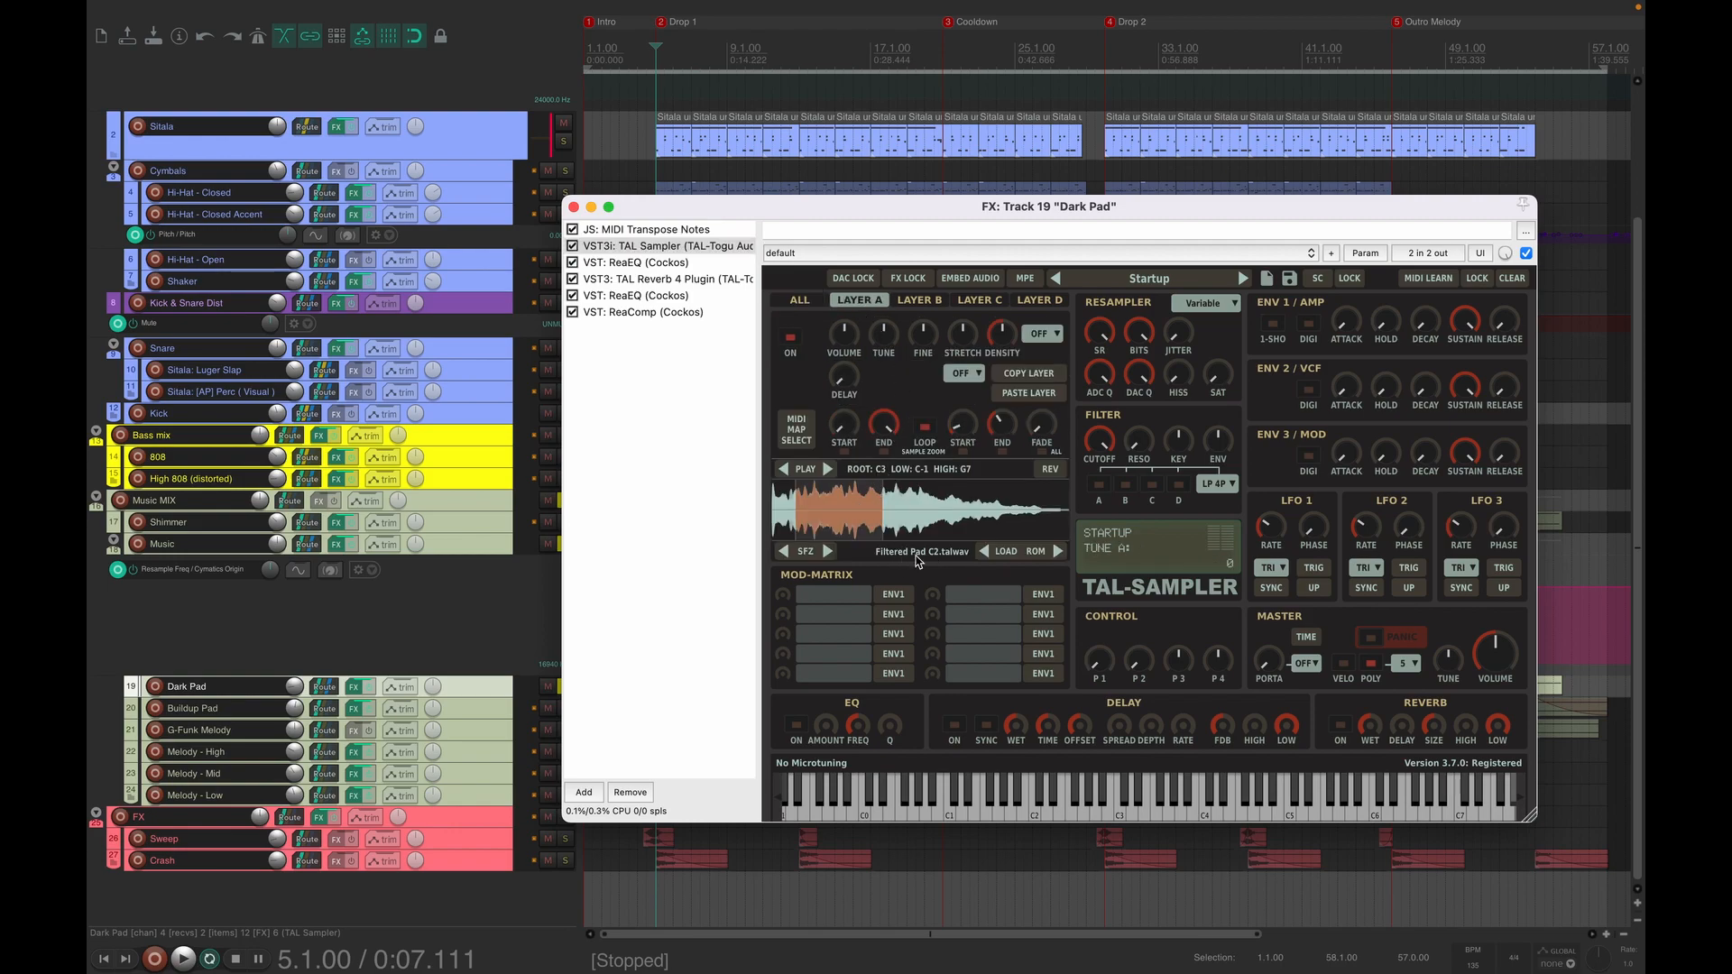
- Examine Dark Pad's first ReaEQ, its TAL Reverb 4 settings, and the second ReaEQ after the reverb
click(666, 263)
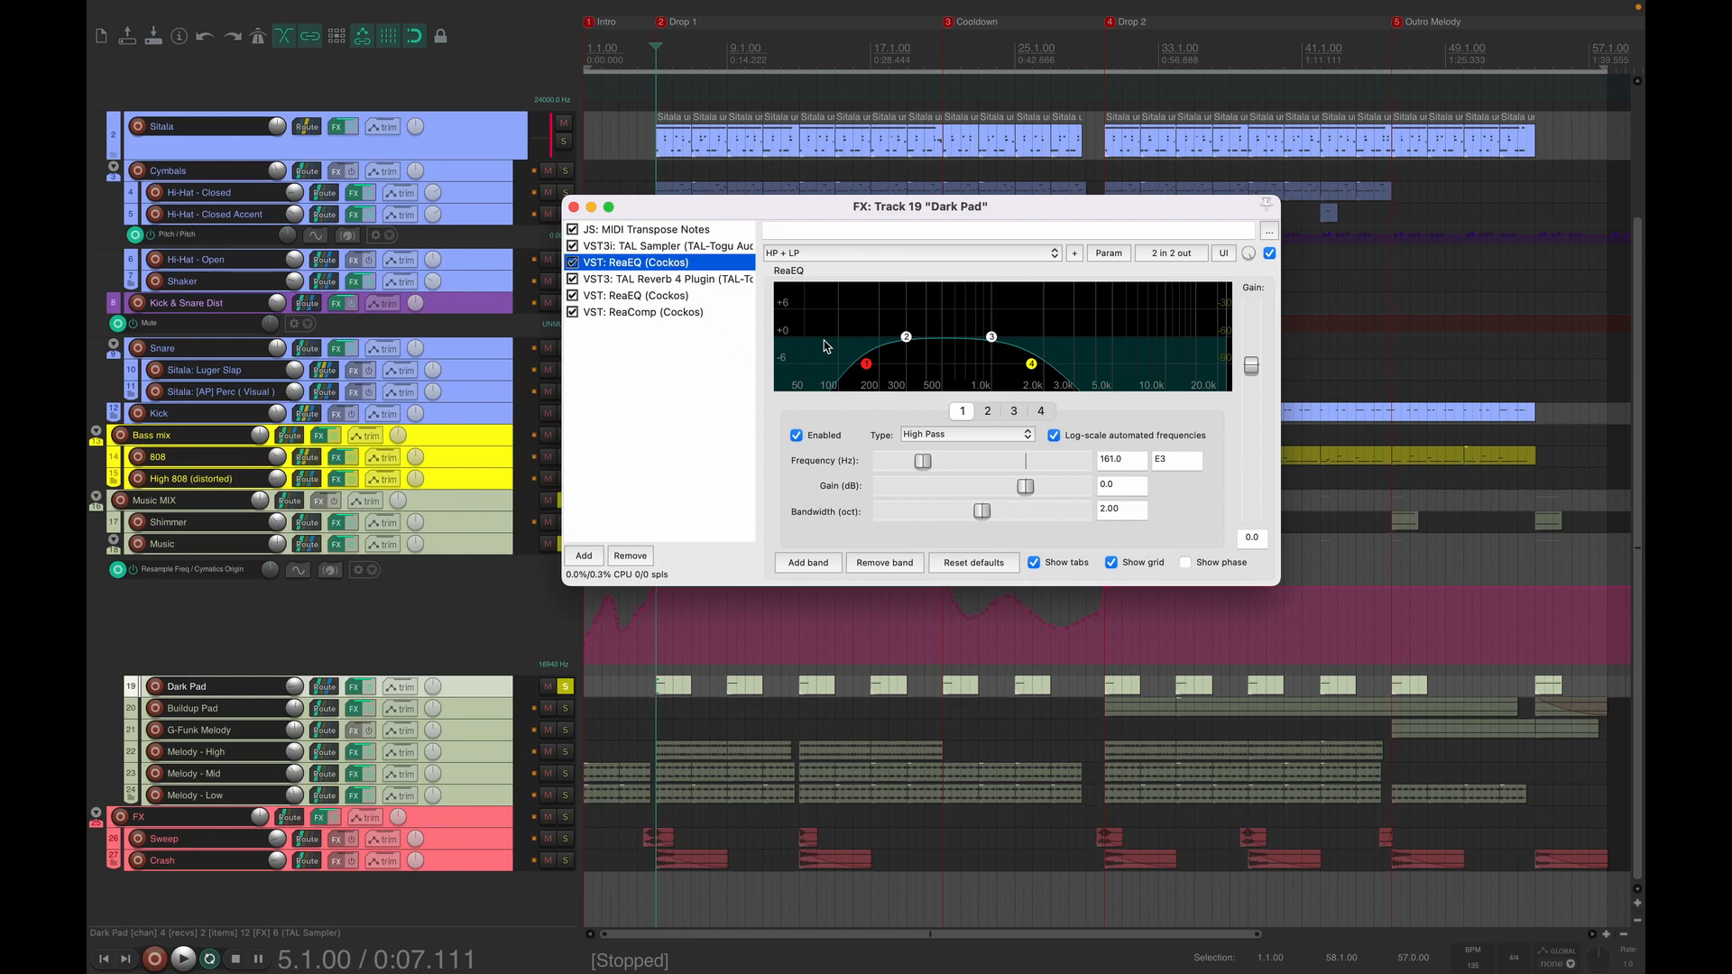
click(699, 280)
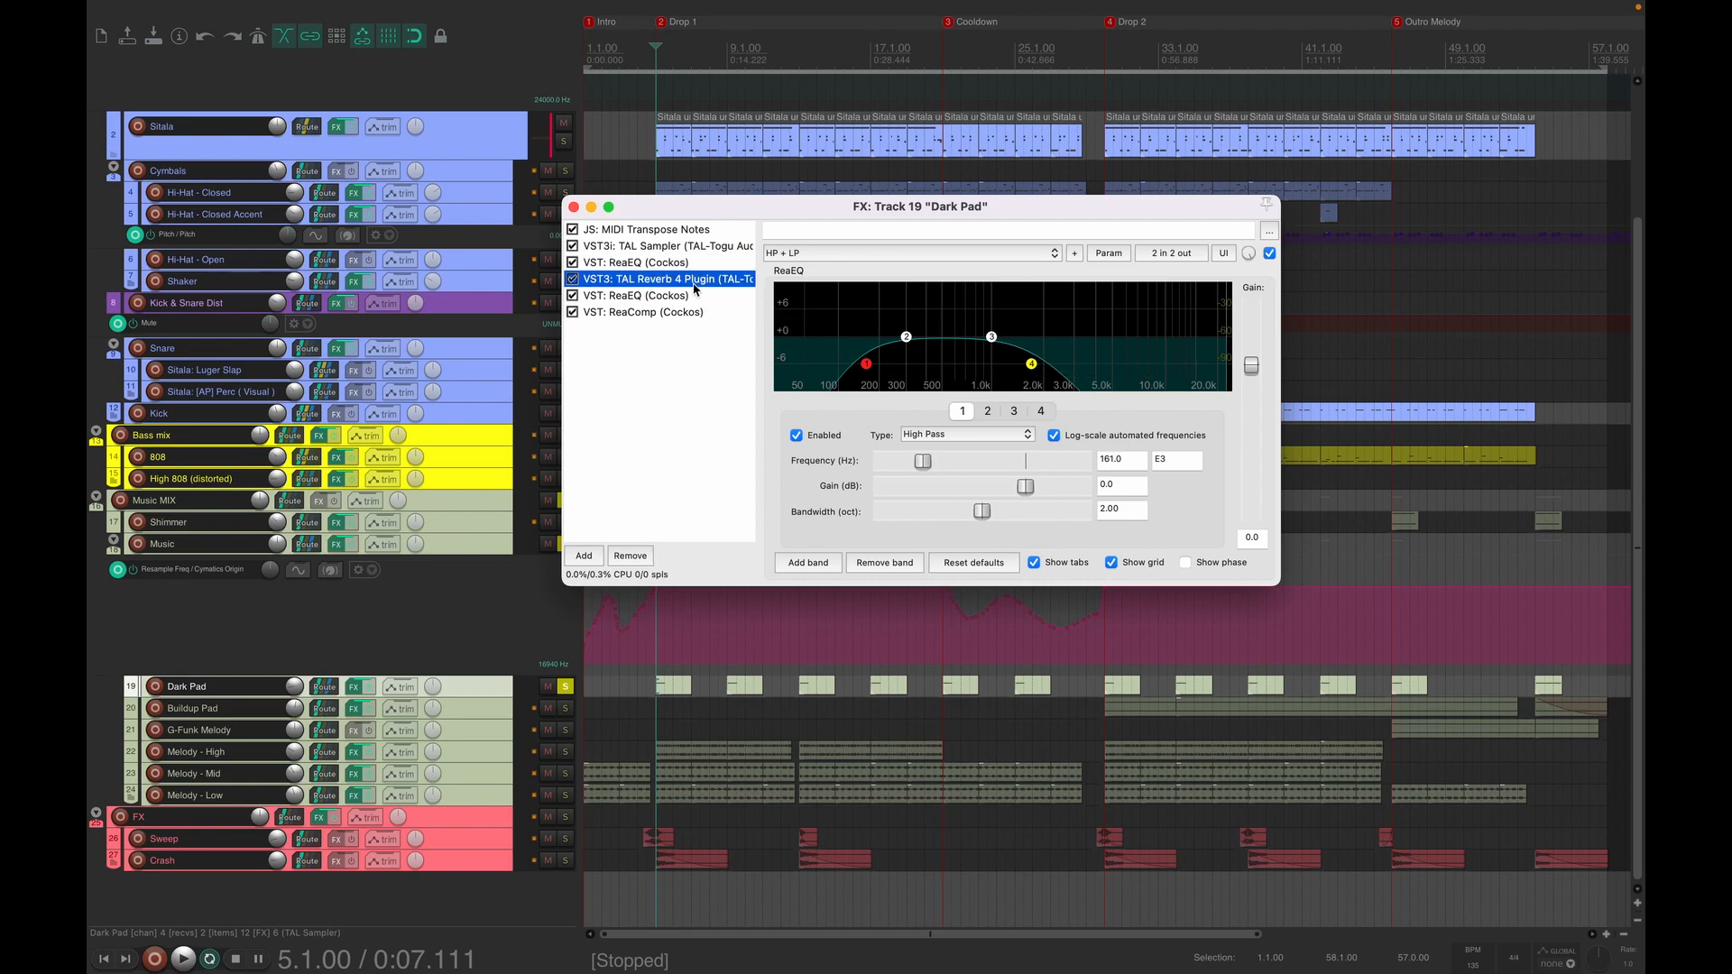
drag(1229, 465, 1237, 479)
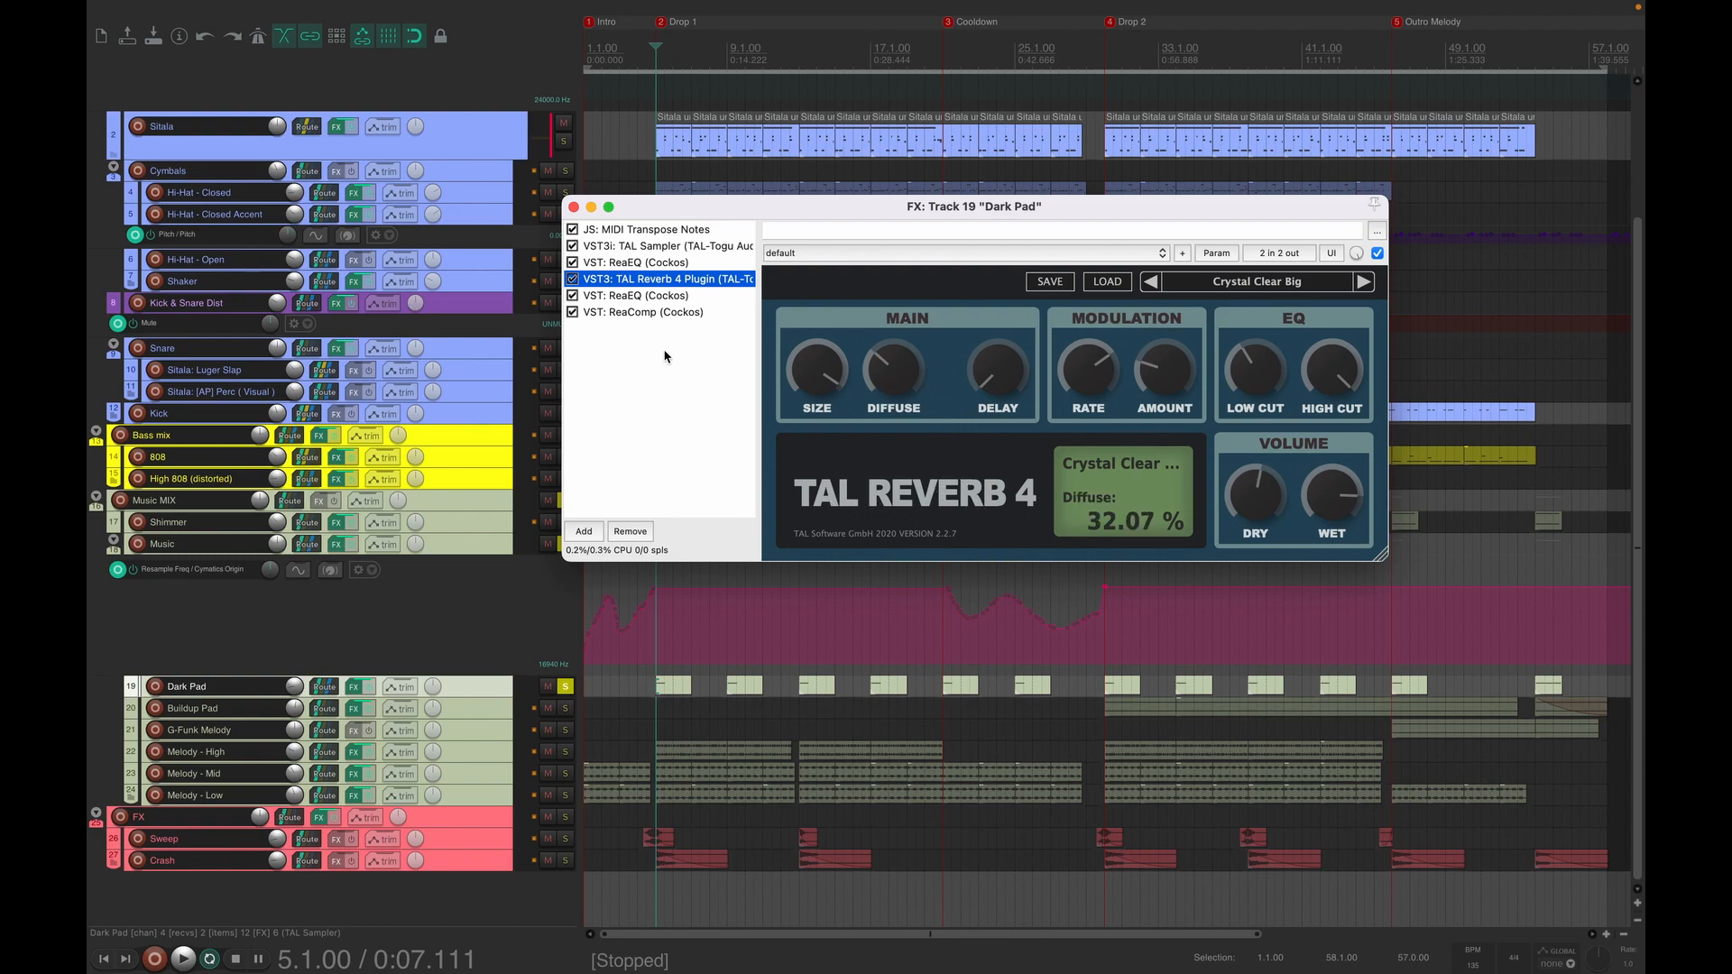
click(656, 299)
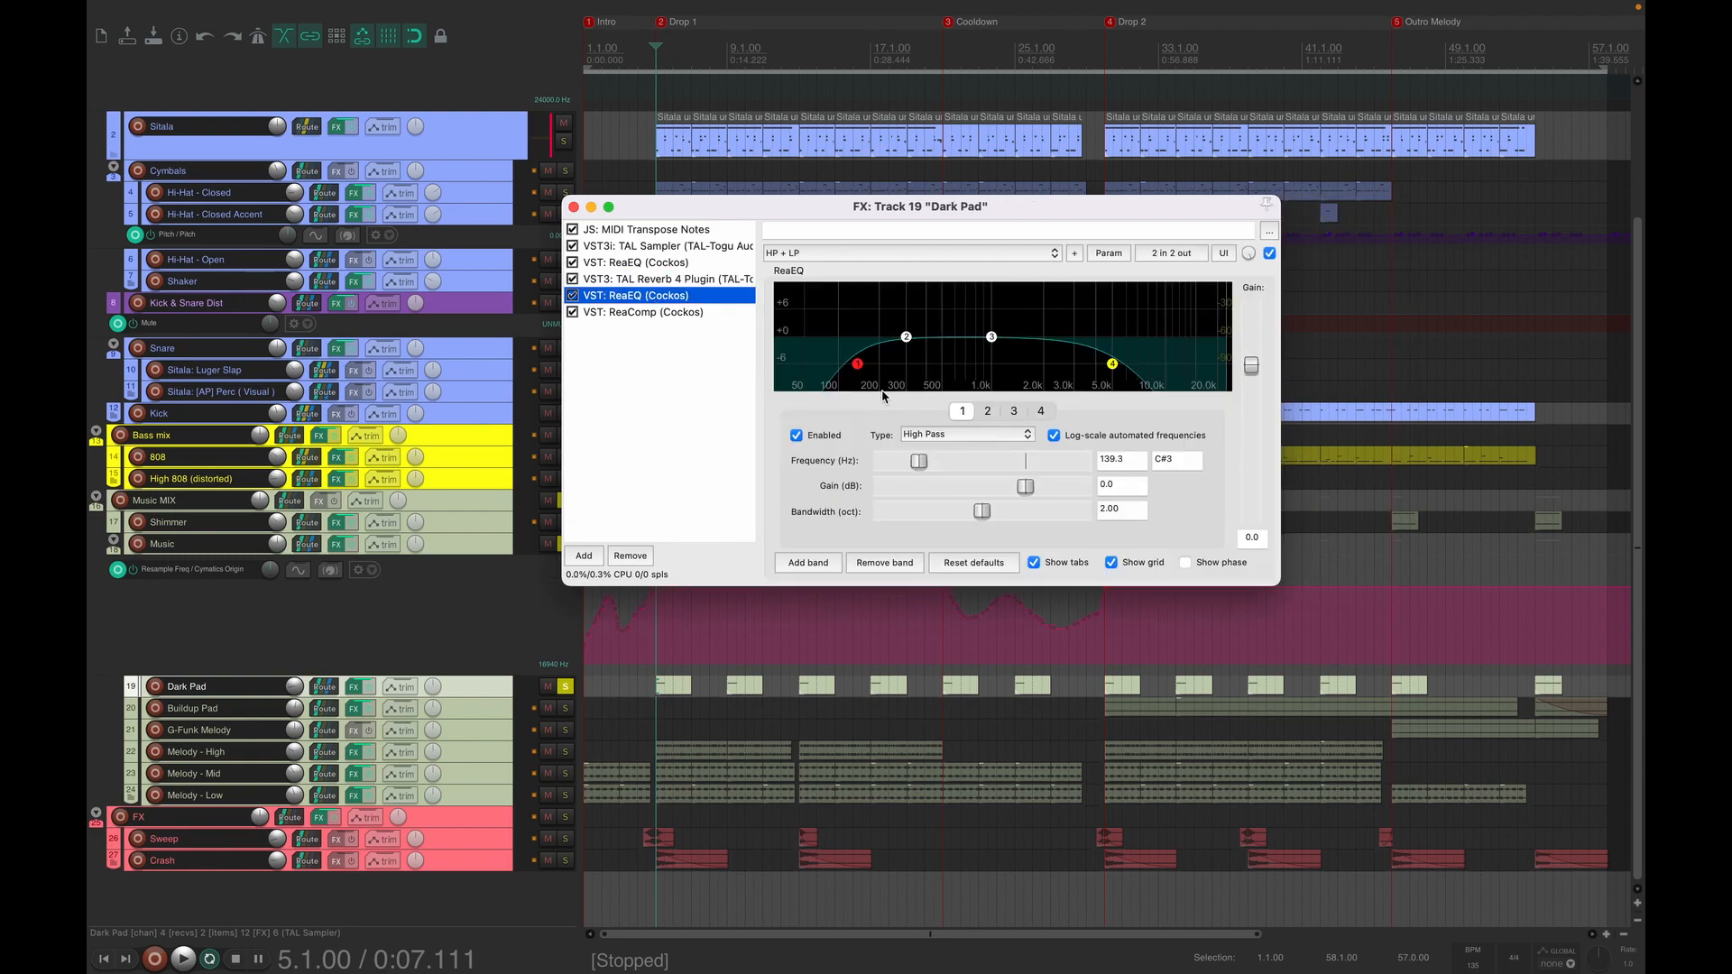
- Examine Dark Pad's ReaComp while playing from the start of Drop 1, close the effects window, and unsolo the track
click(694, 312)
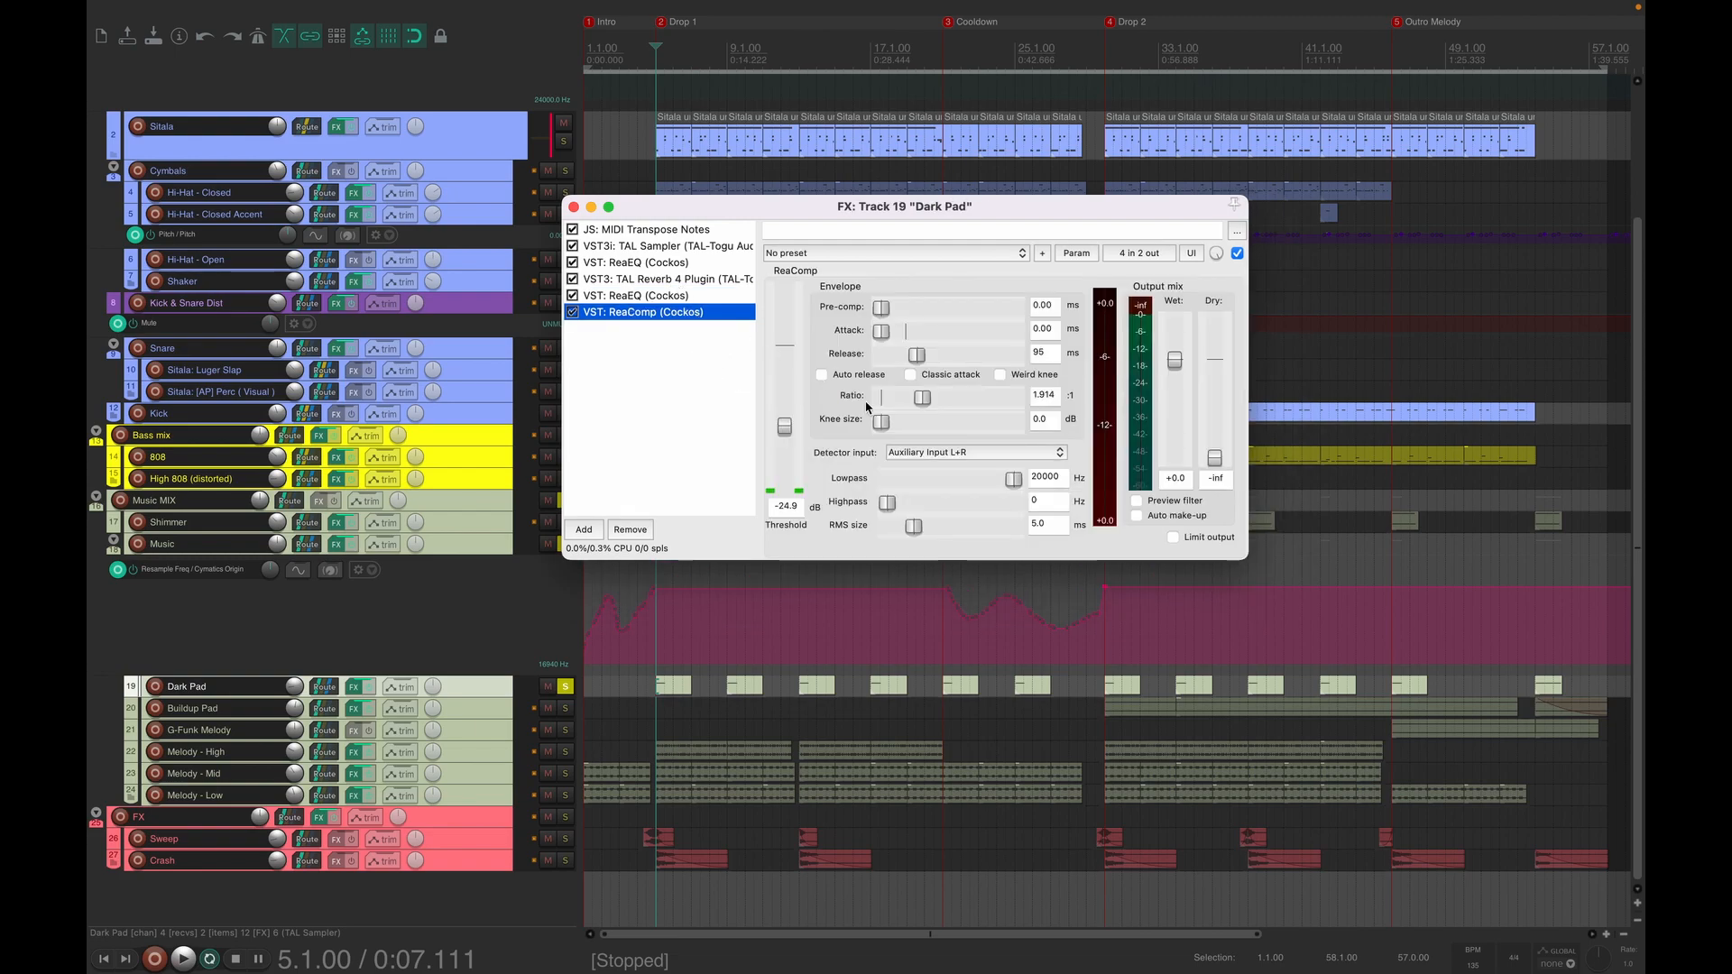
key(space)
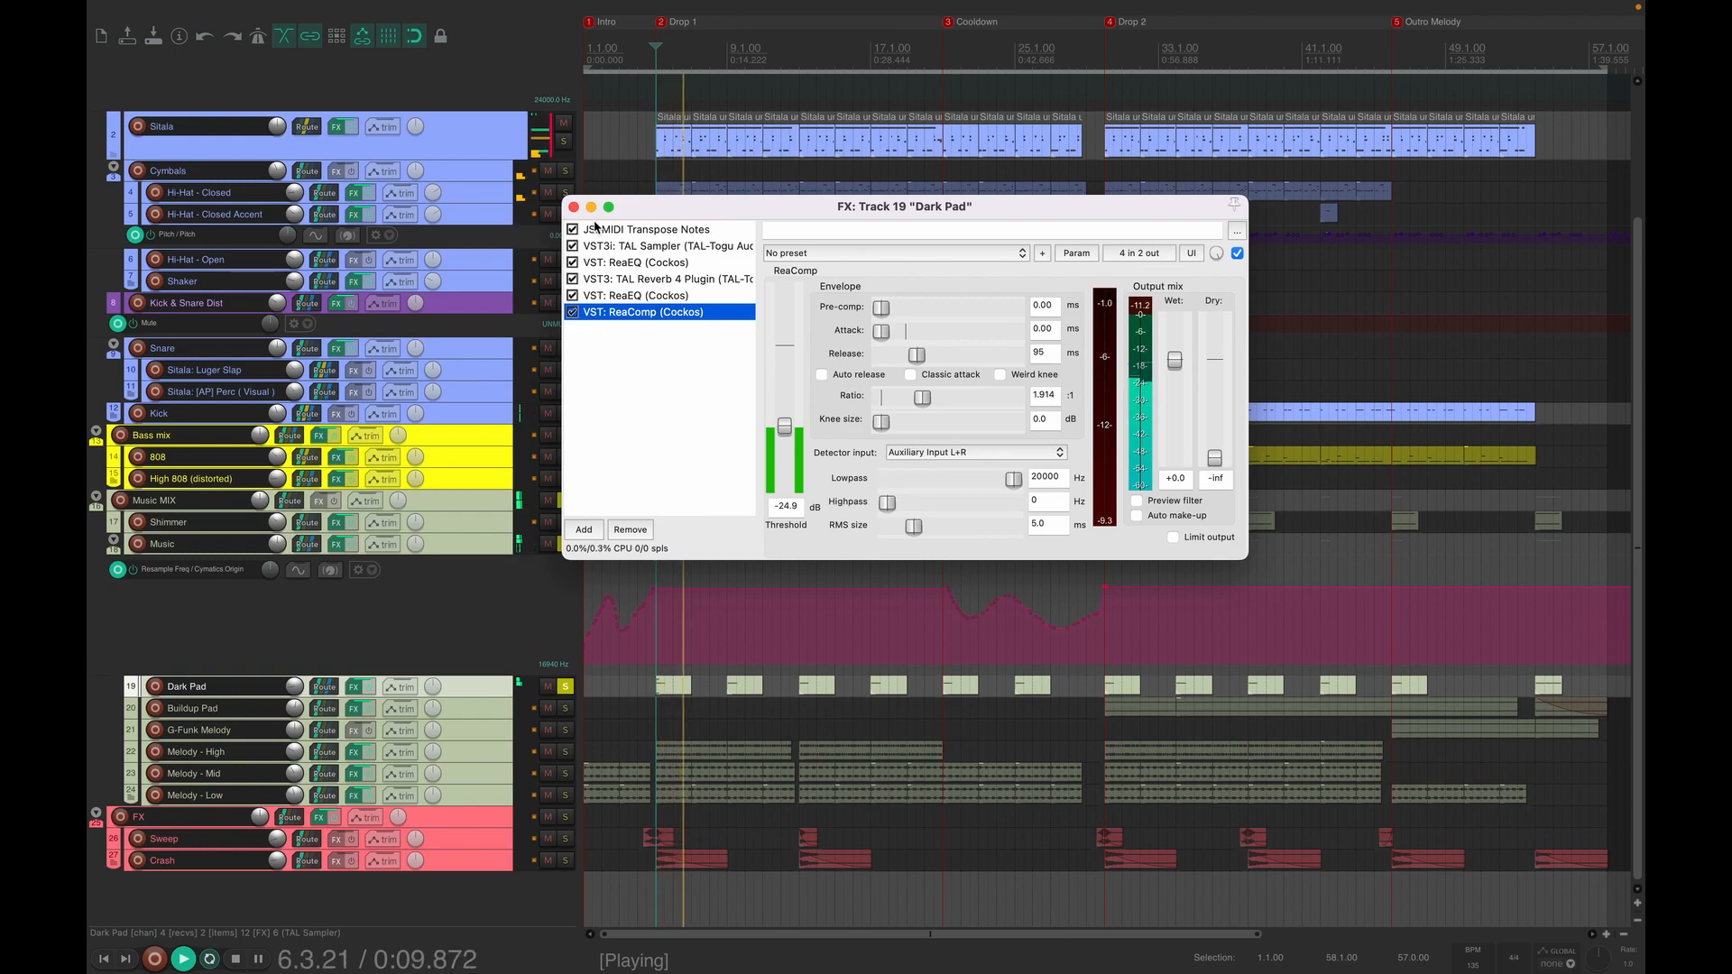
key(space)
click(574, 207)
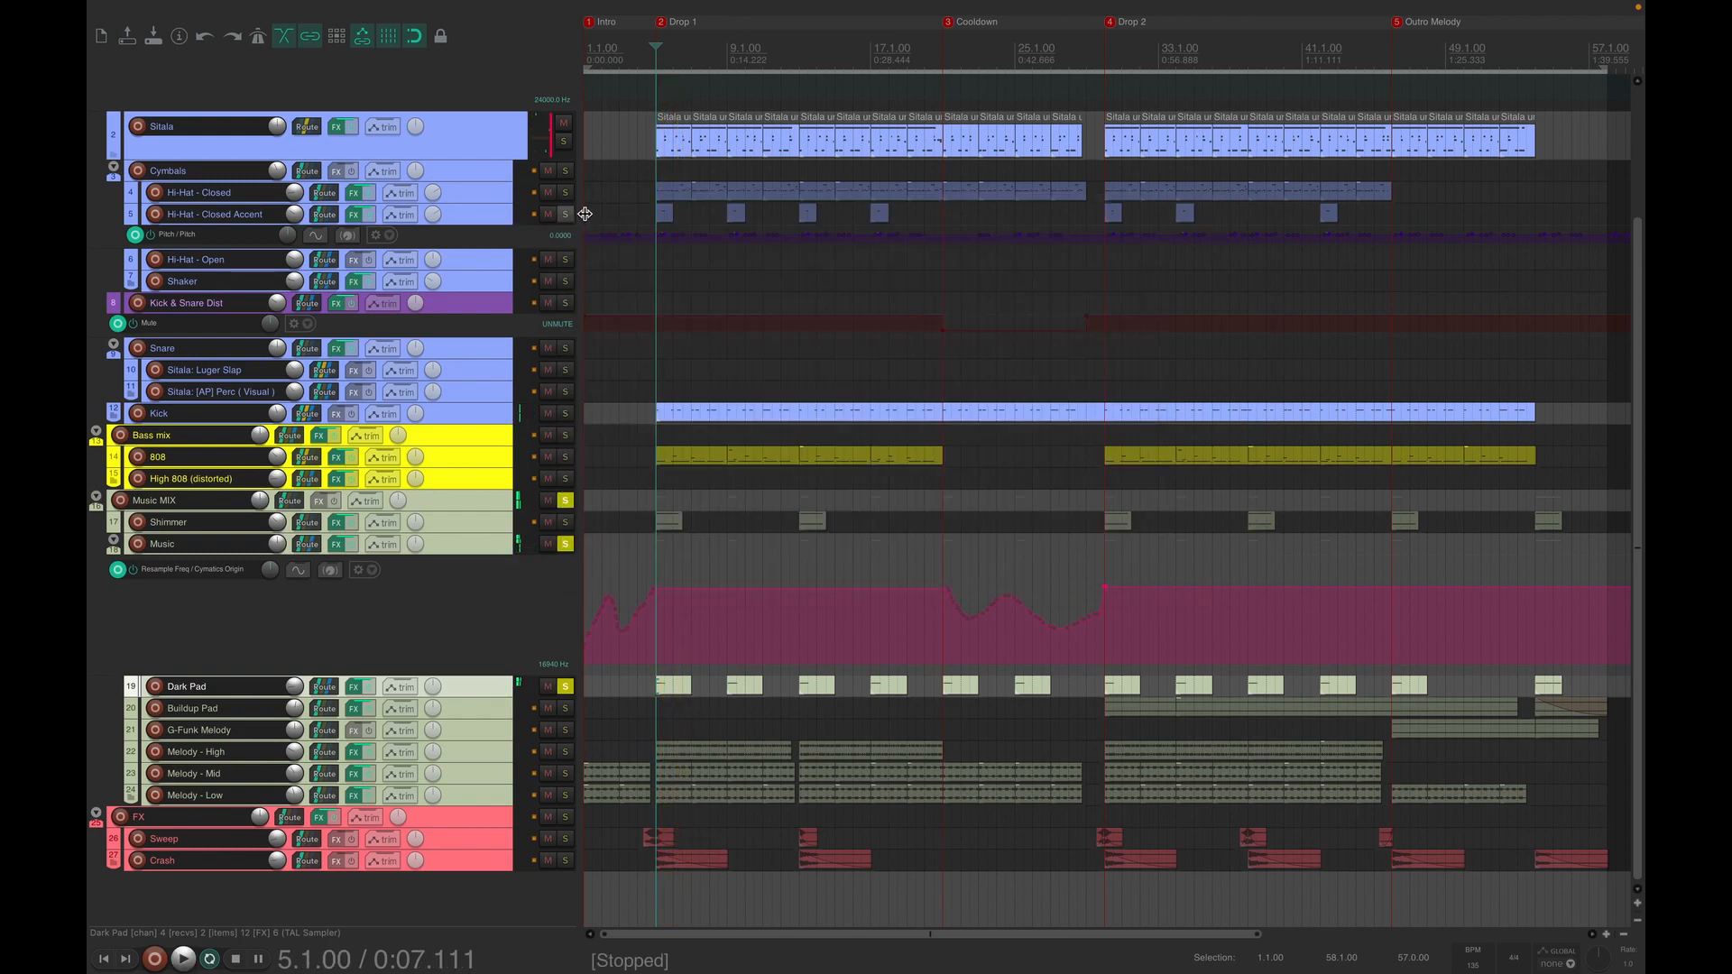
click(564, 687)
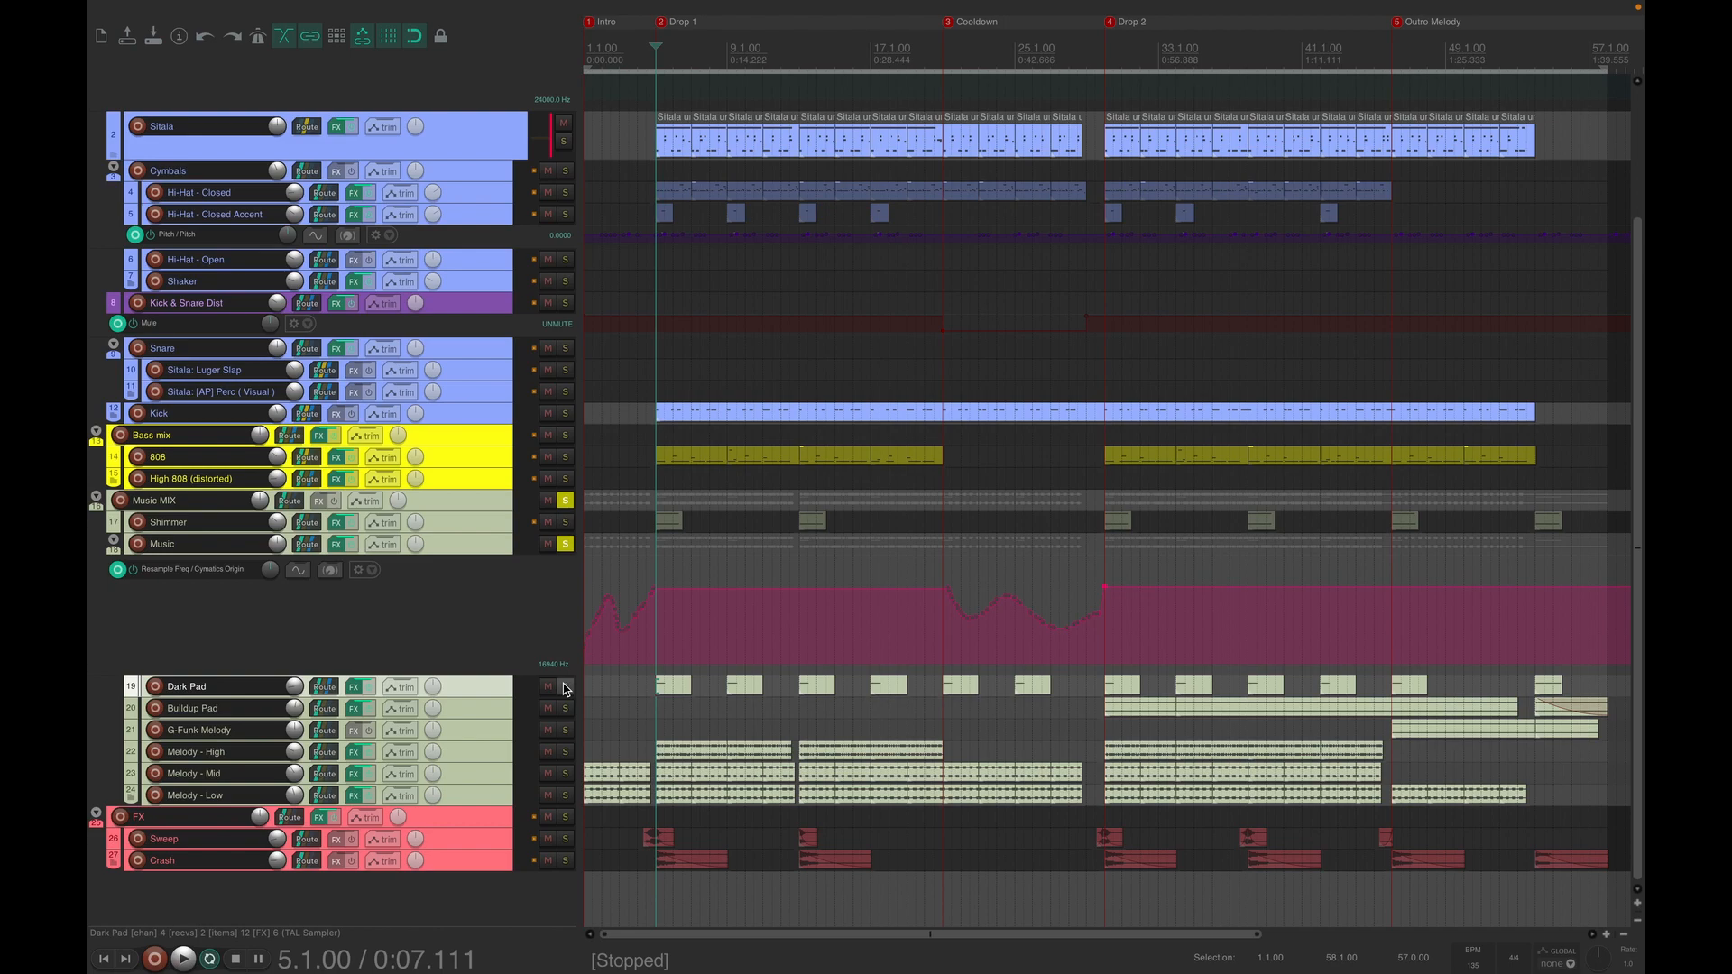
- Solo the Buildup Pad track and listen from the start of Drop 2, skipping ahead to bars 34 and 38
click(497, 713)
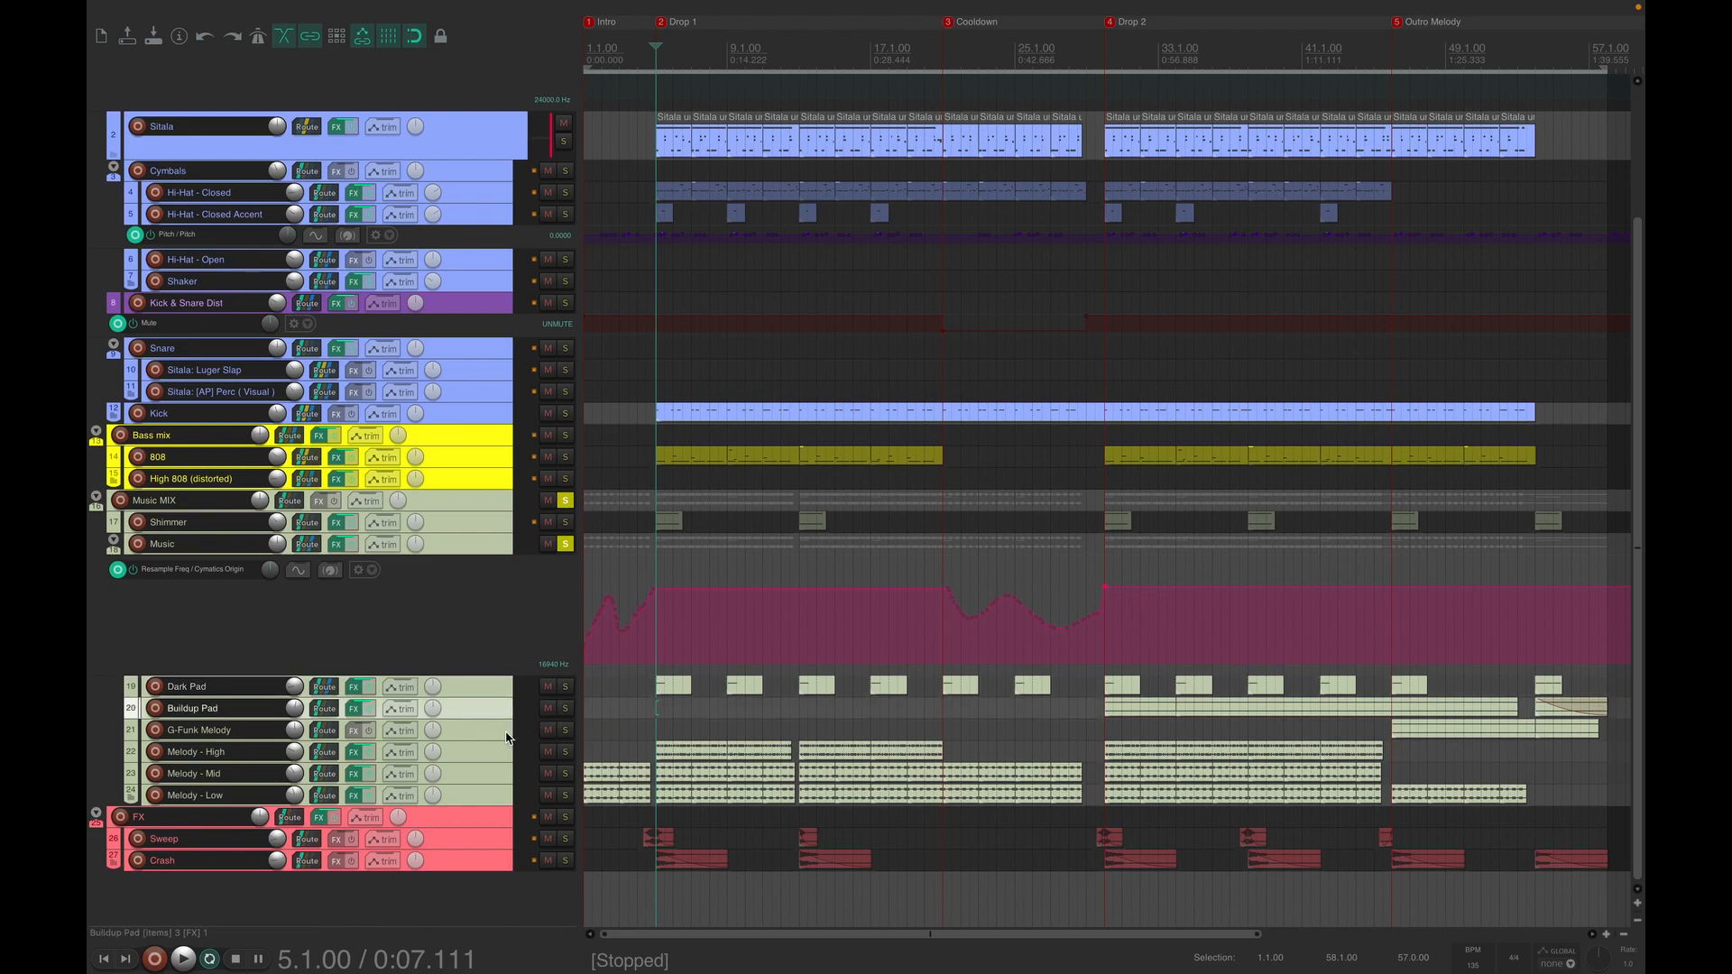
click(565, 708)
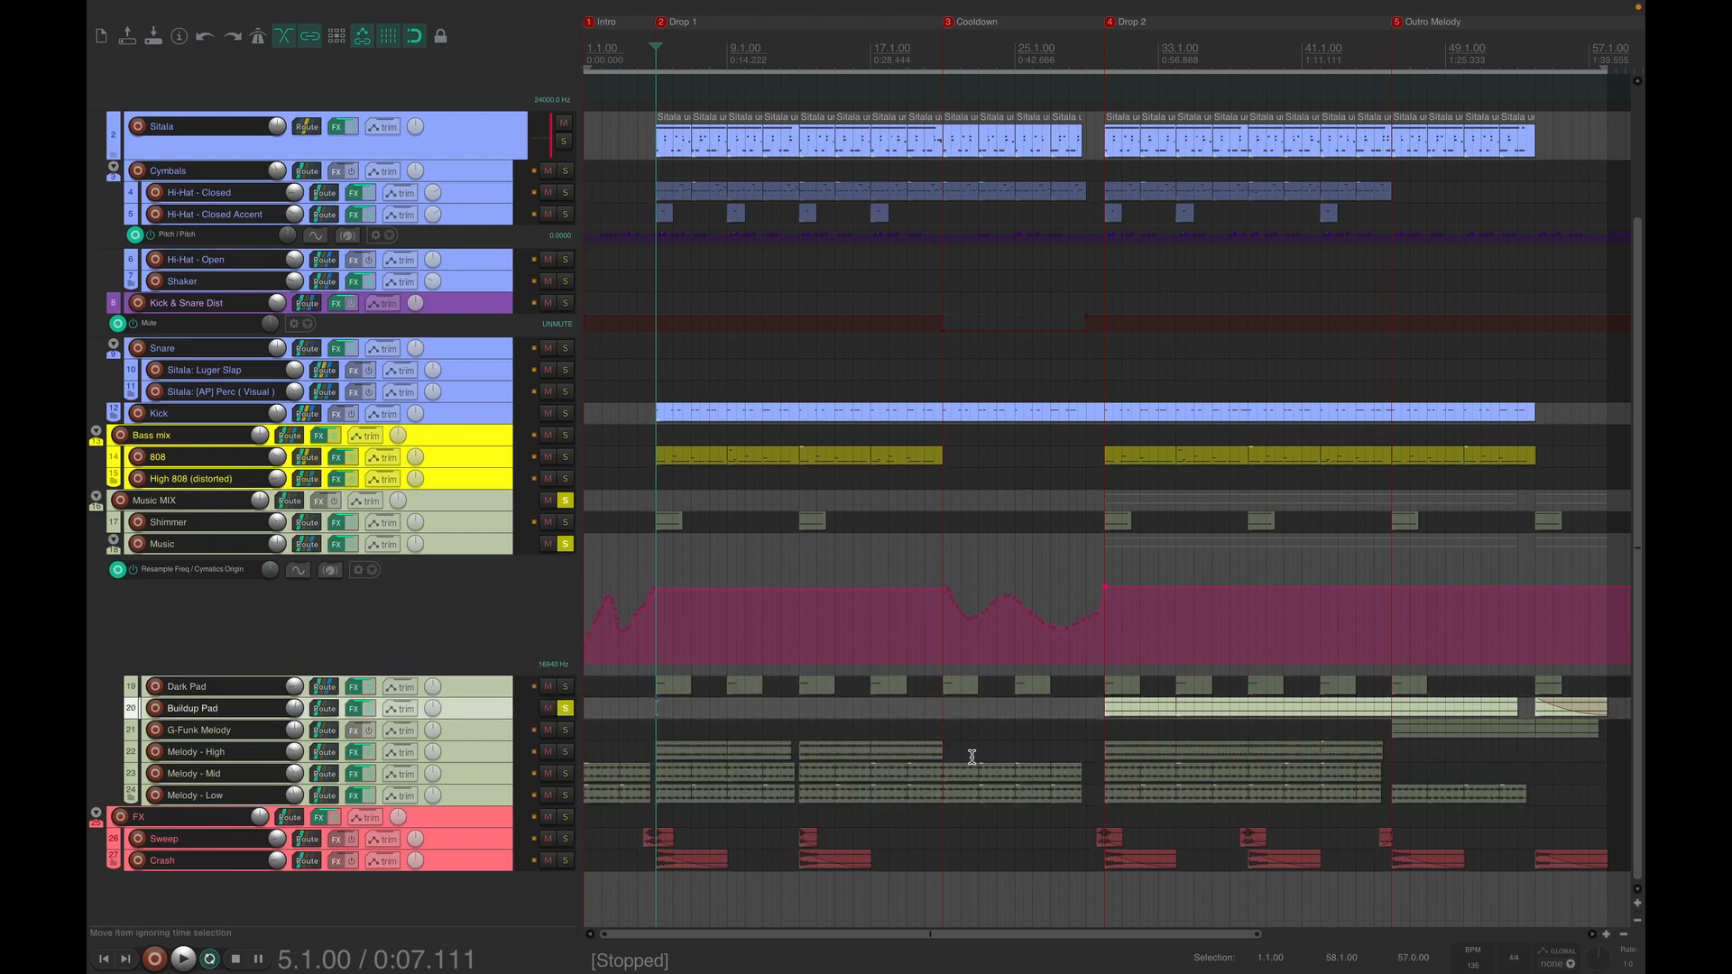
click(1106, 729)
key(space)
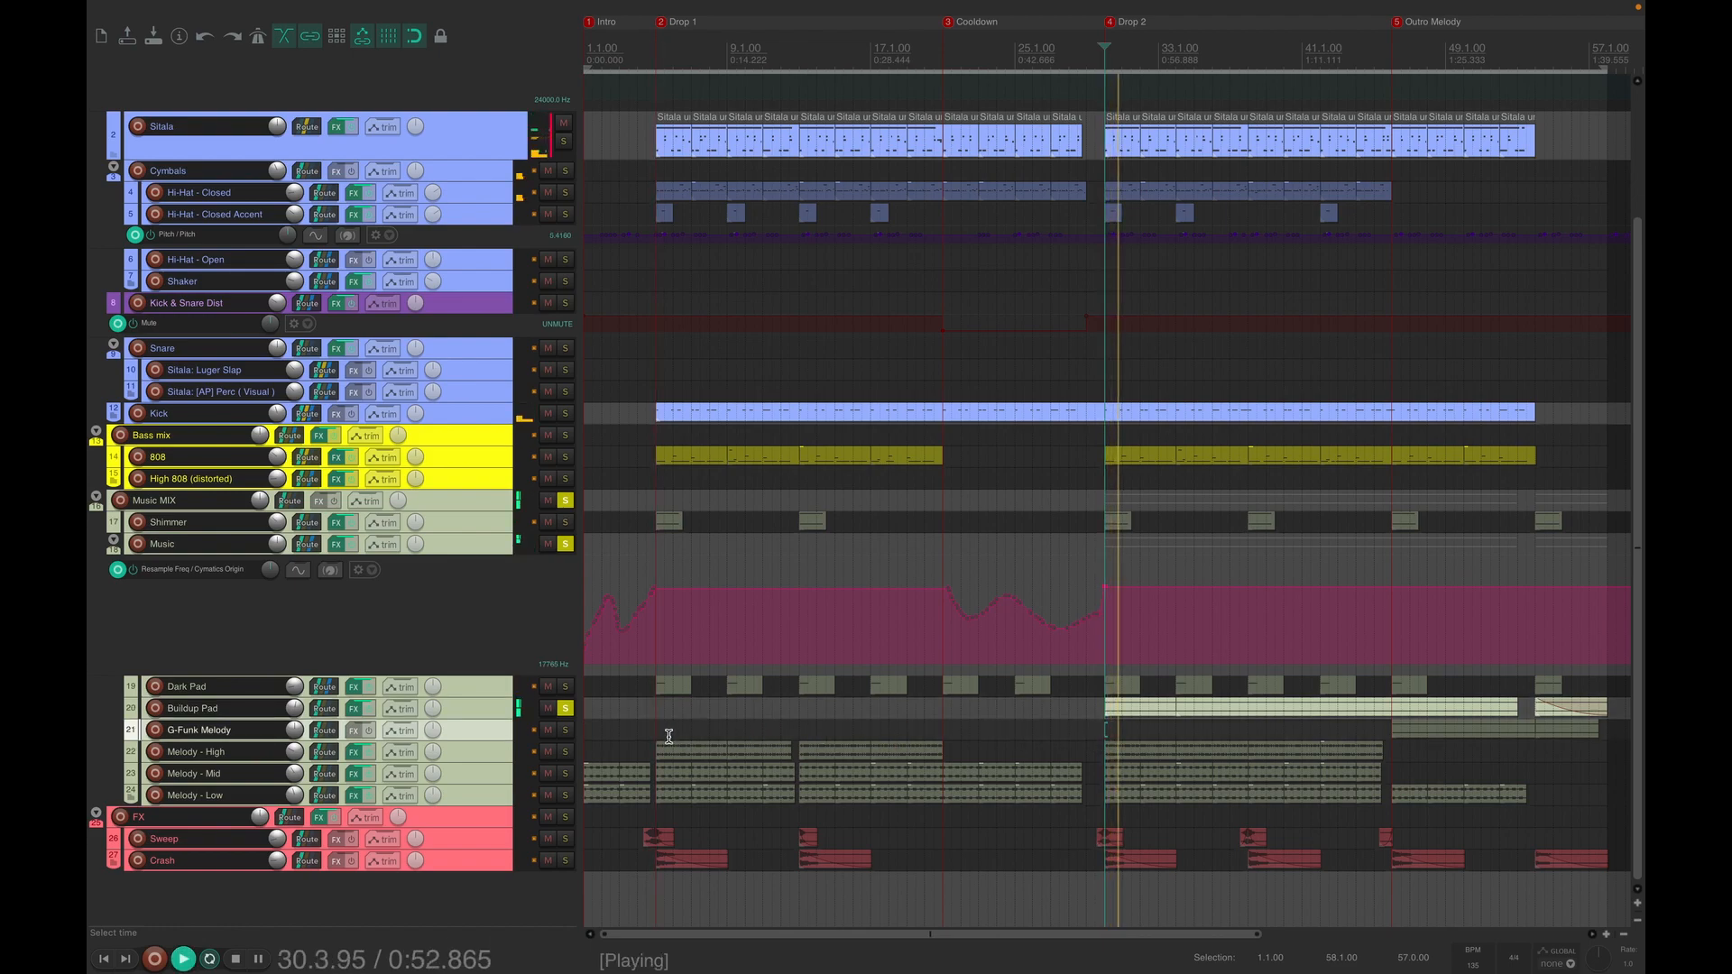
click(1178, 728)
click(1249, 729)
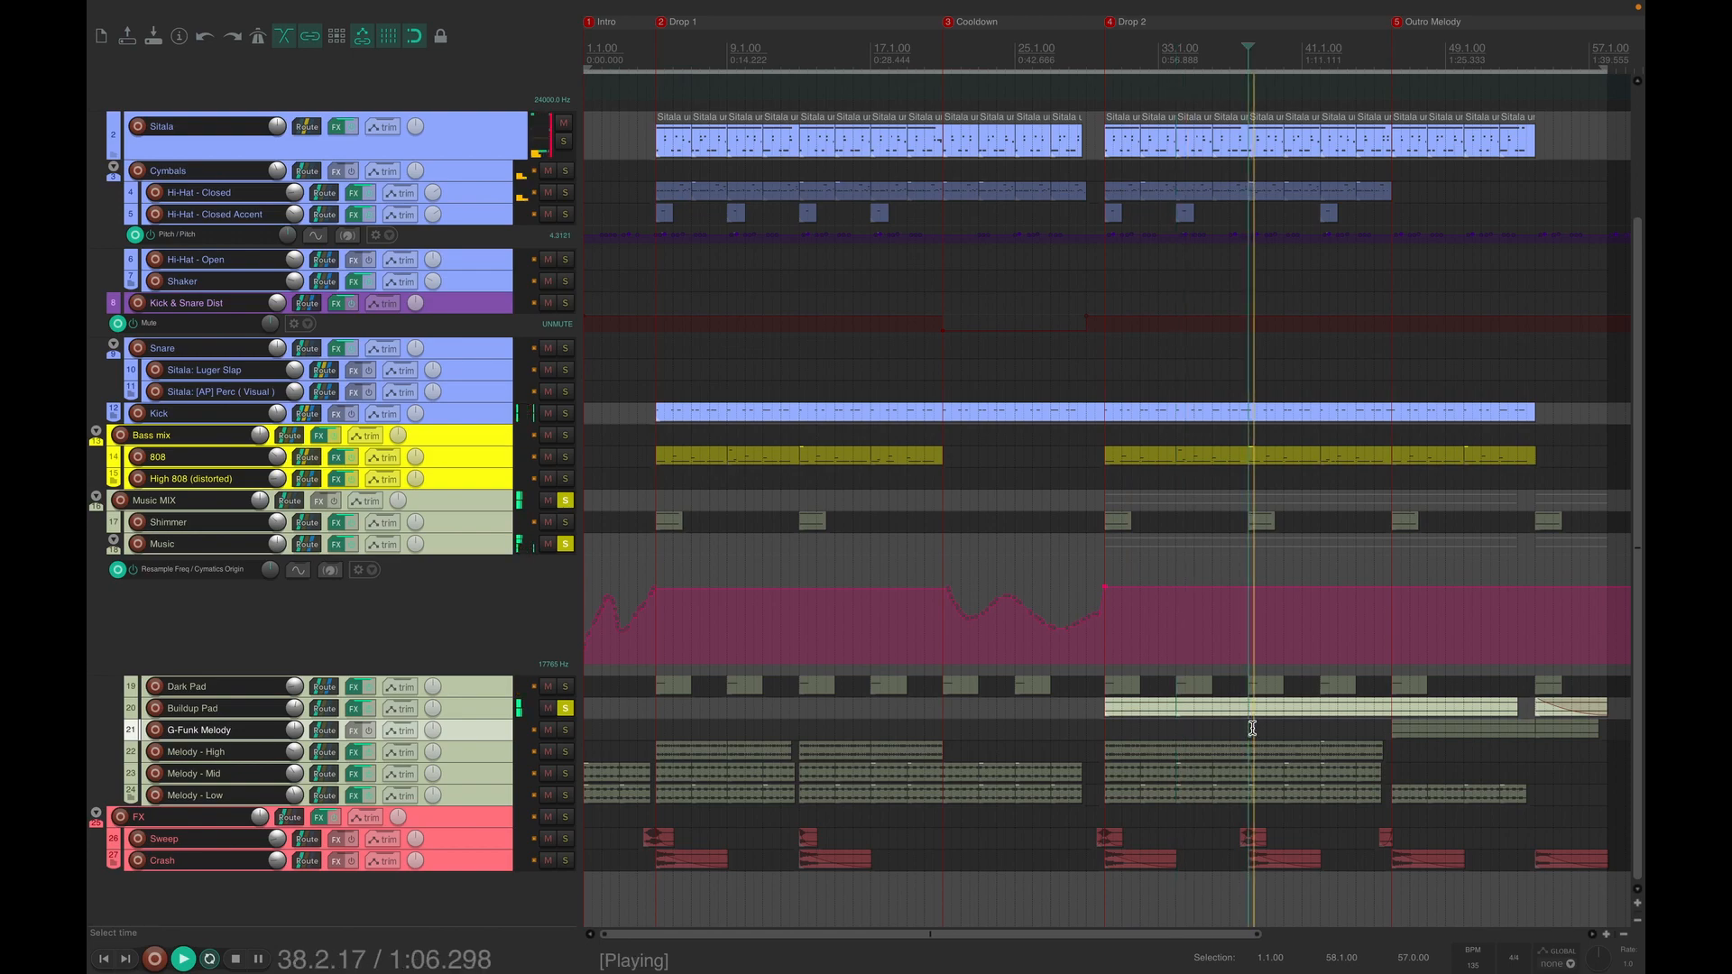
key(space)
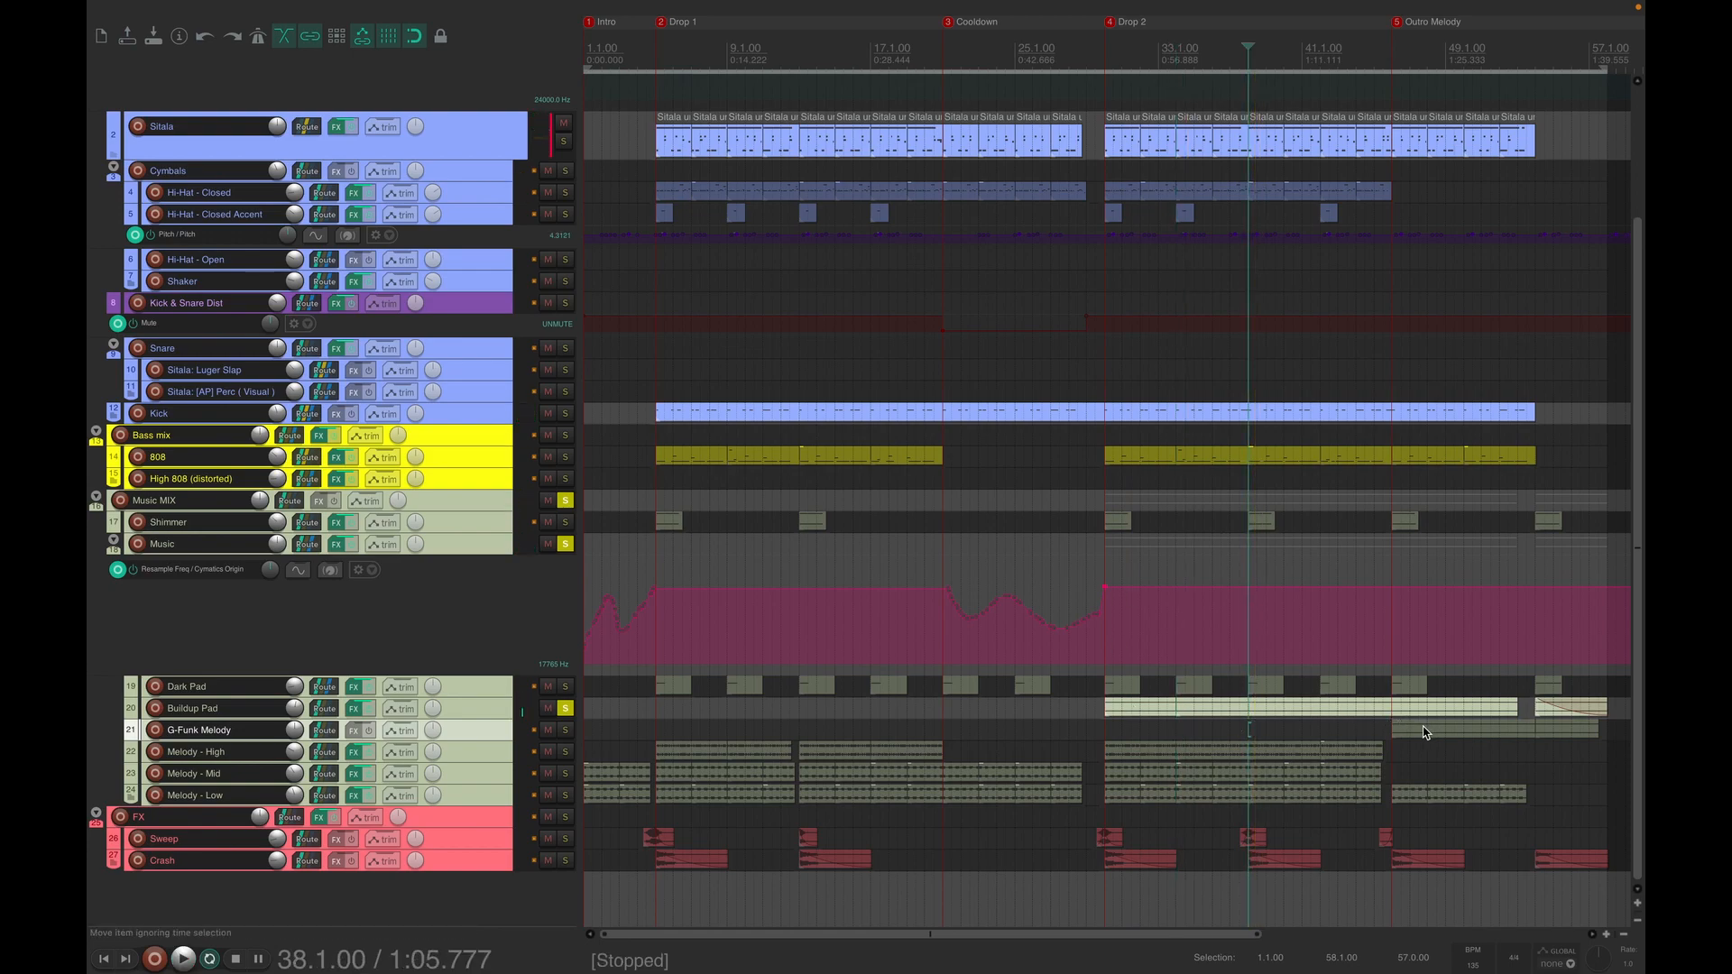
- Switch the solo from Buildup Pad to G-Funk Melody, listen from the start of Outro Melody, and unsolo it
click(1394, 734)
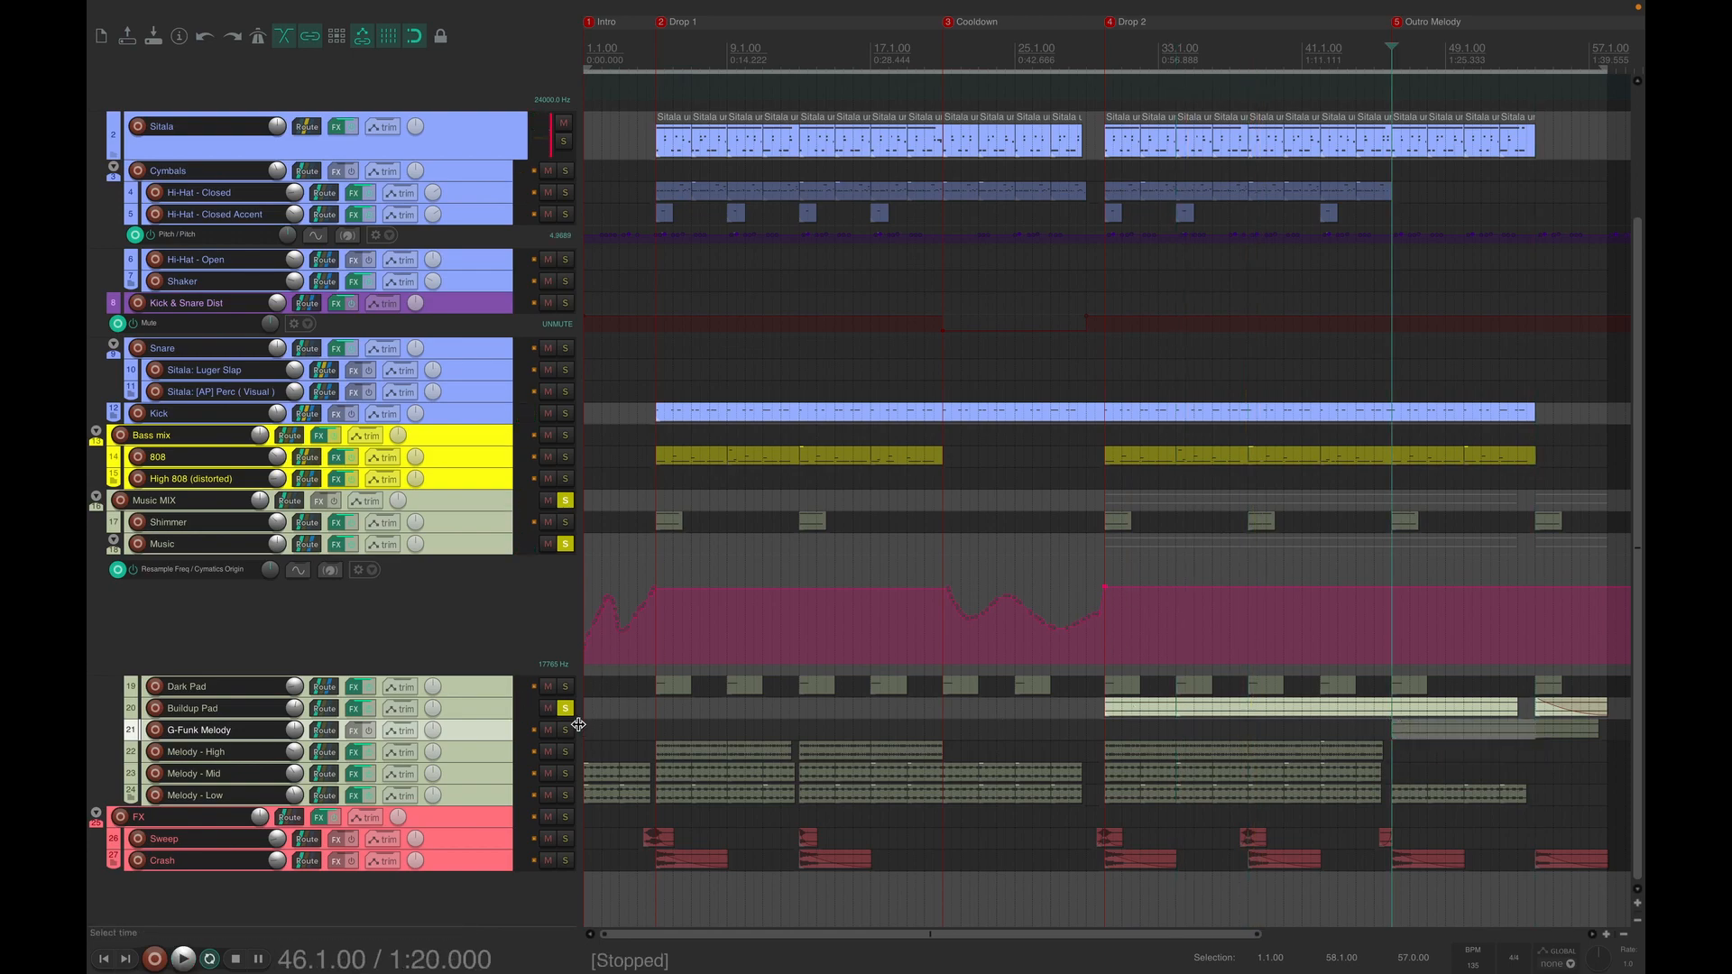
click(565, 709)
click(565, 730)
key(space)
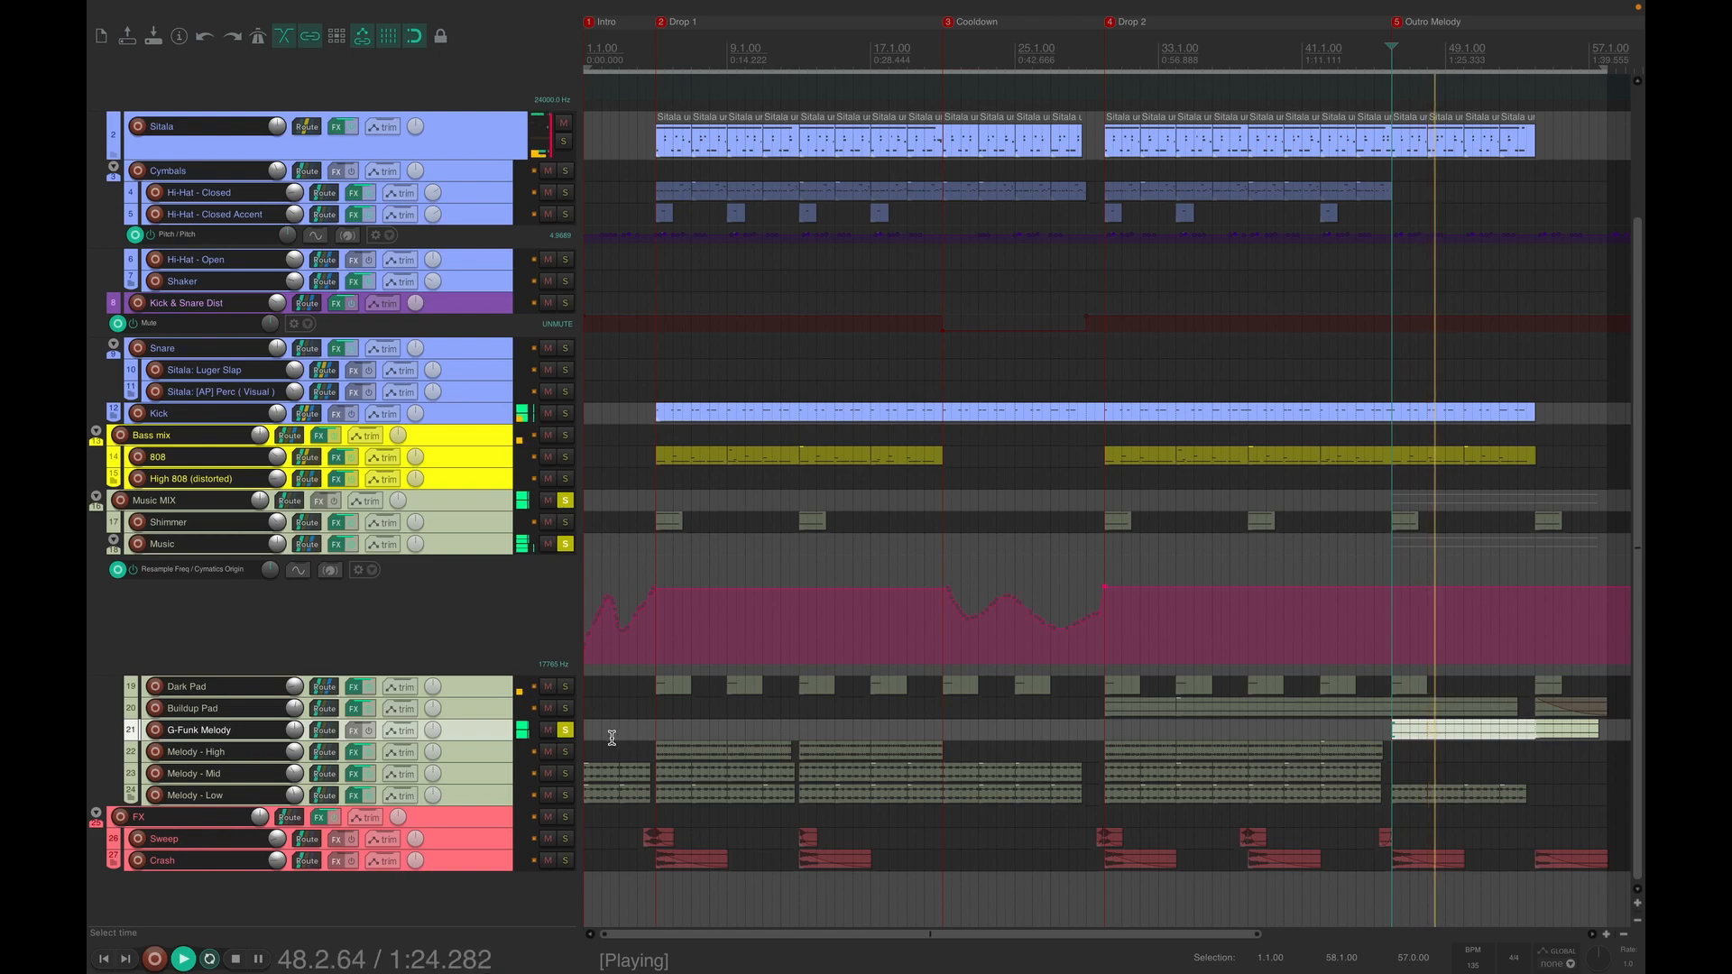
key(space)
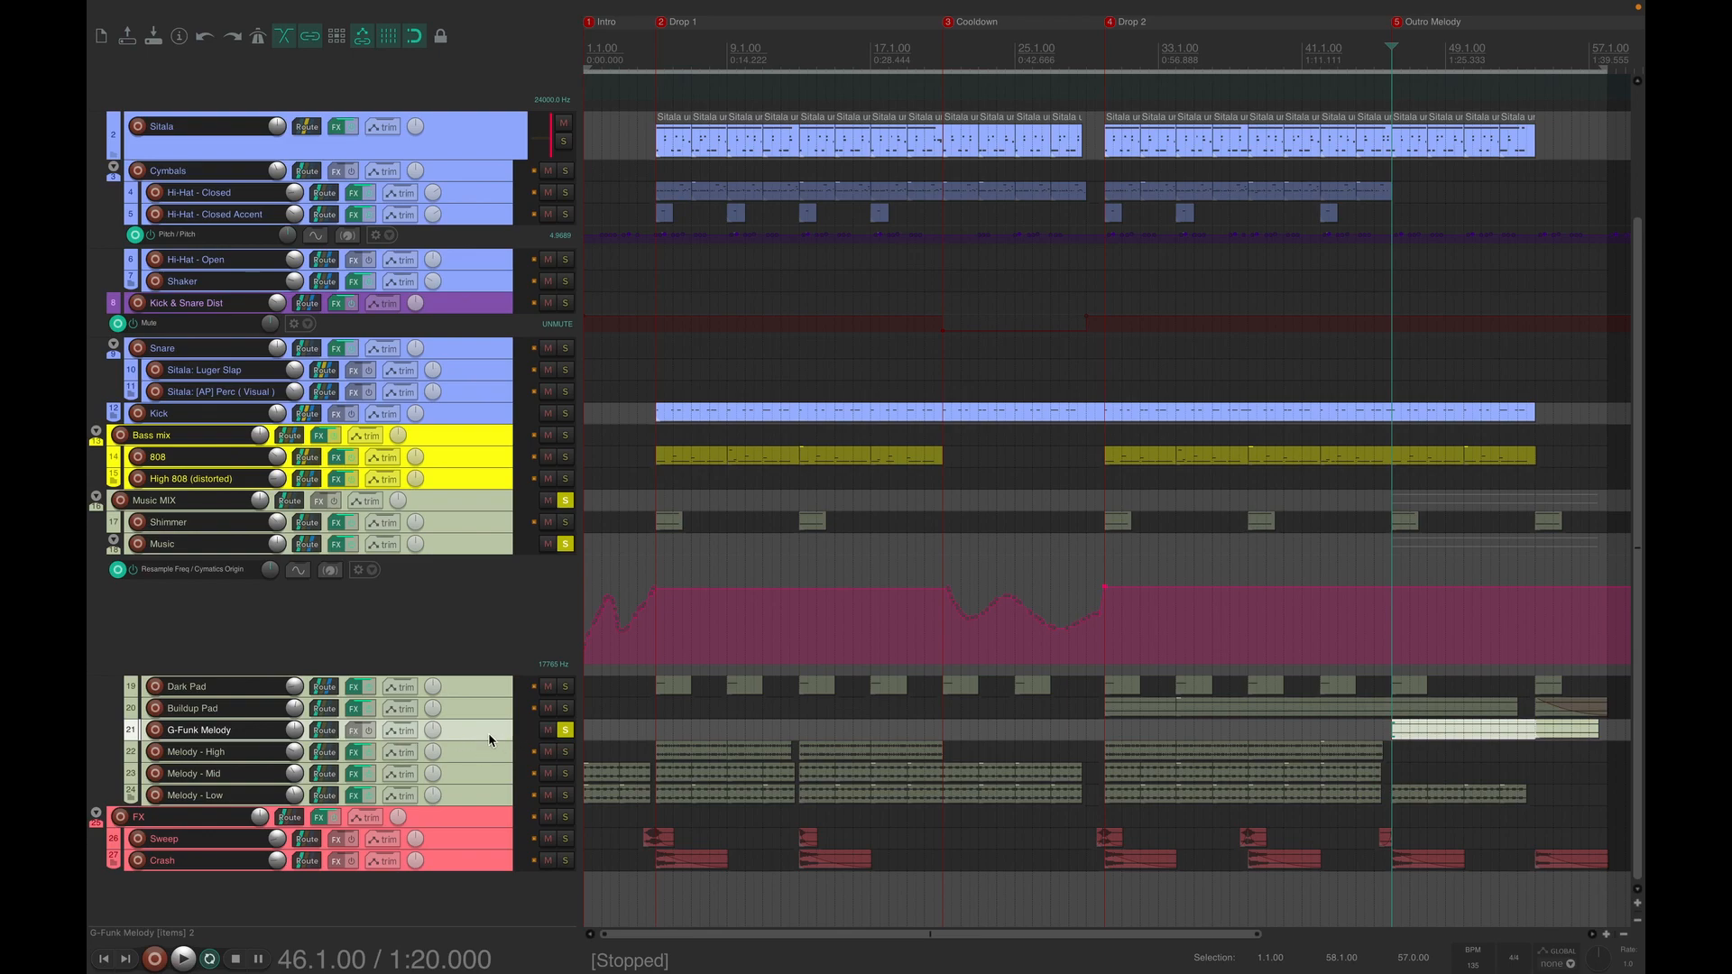
click(565, 731)
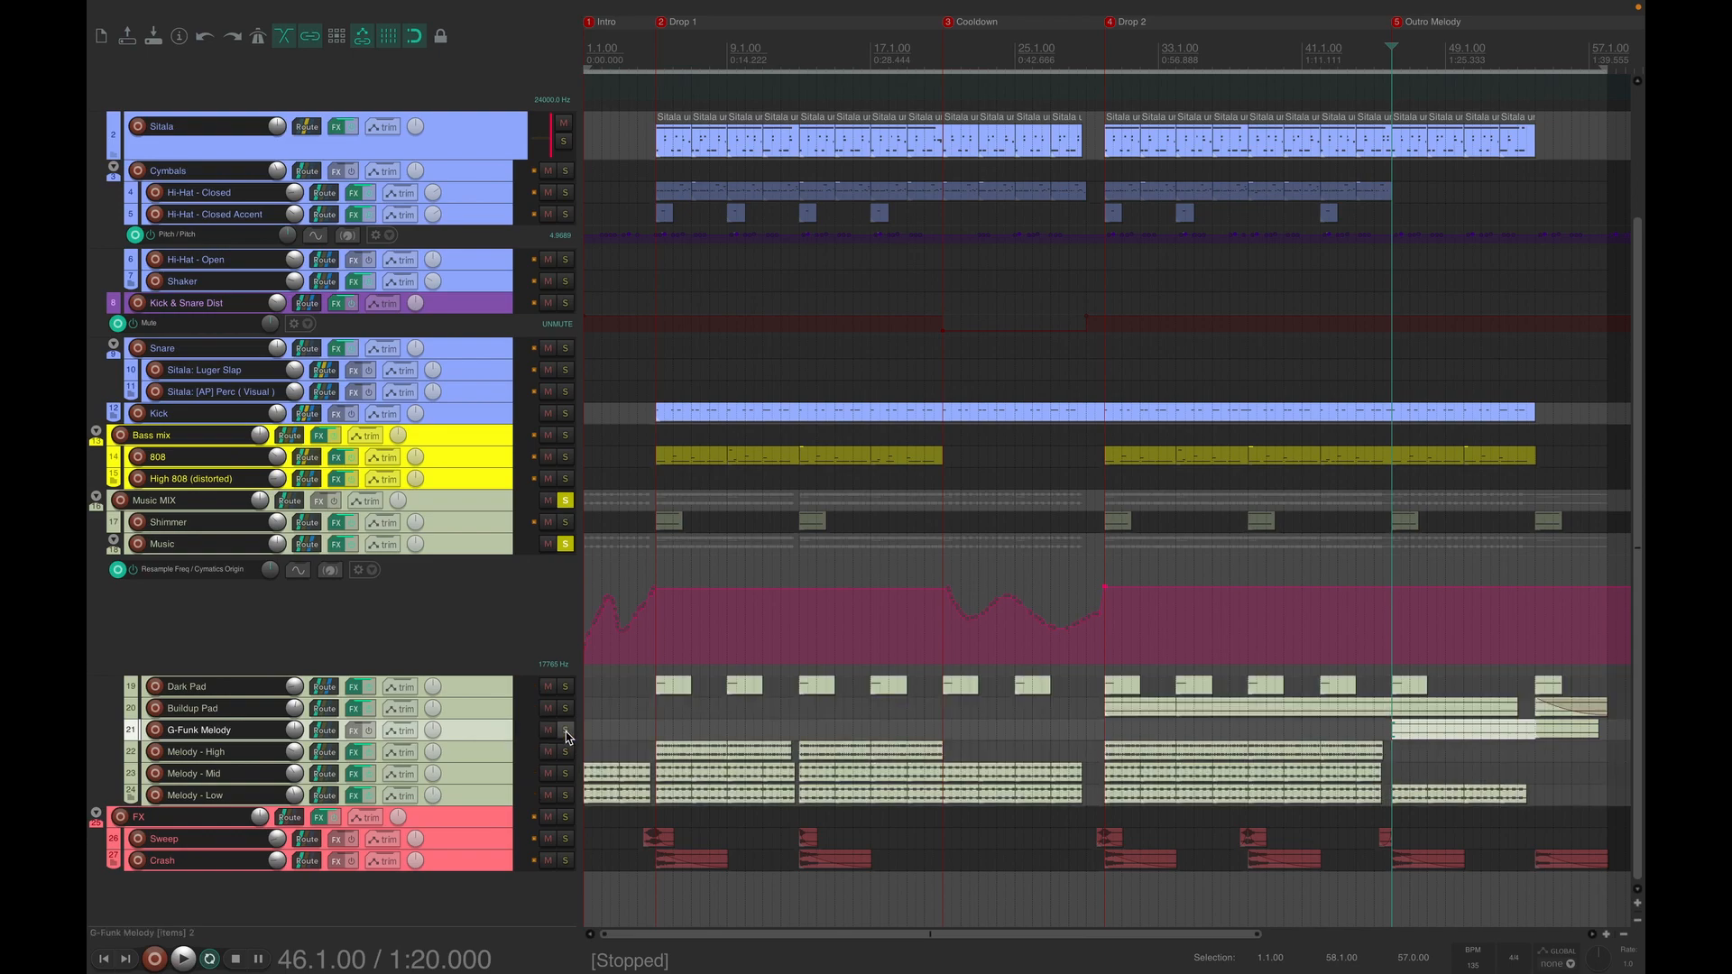
- Solo Melody - High, listen from the start of Drop 2, and unsolo it
click(566, 751)
click(1105, 726)
key(space)
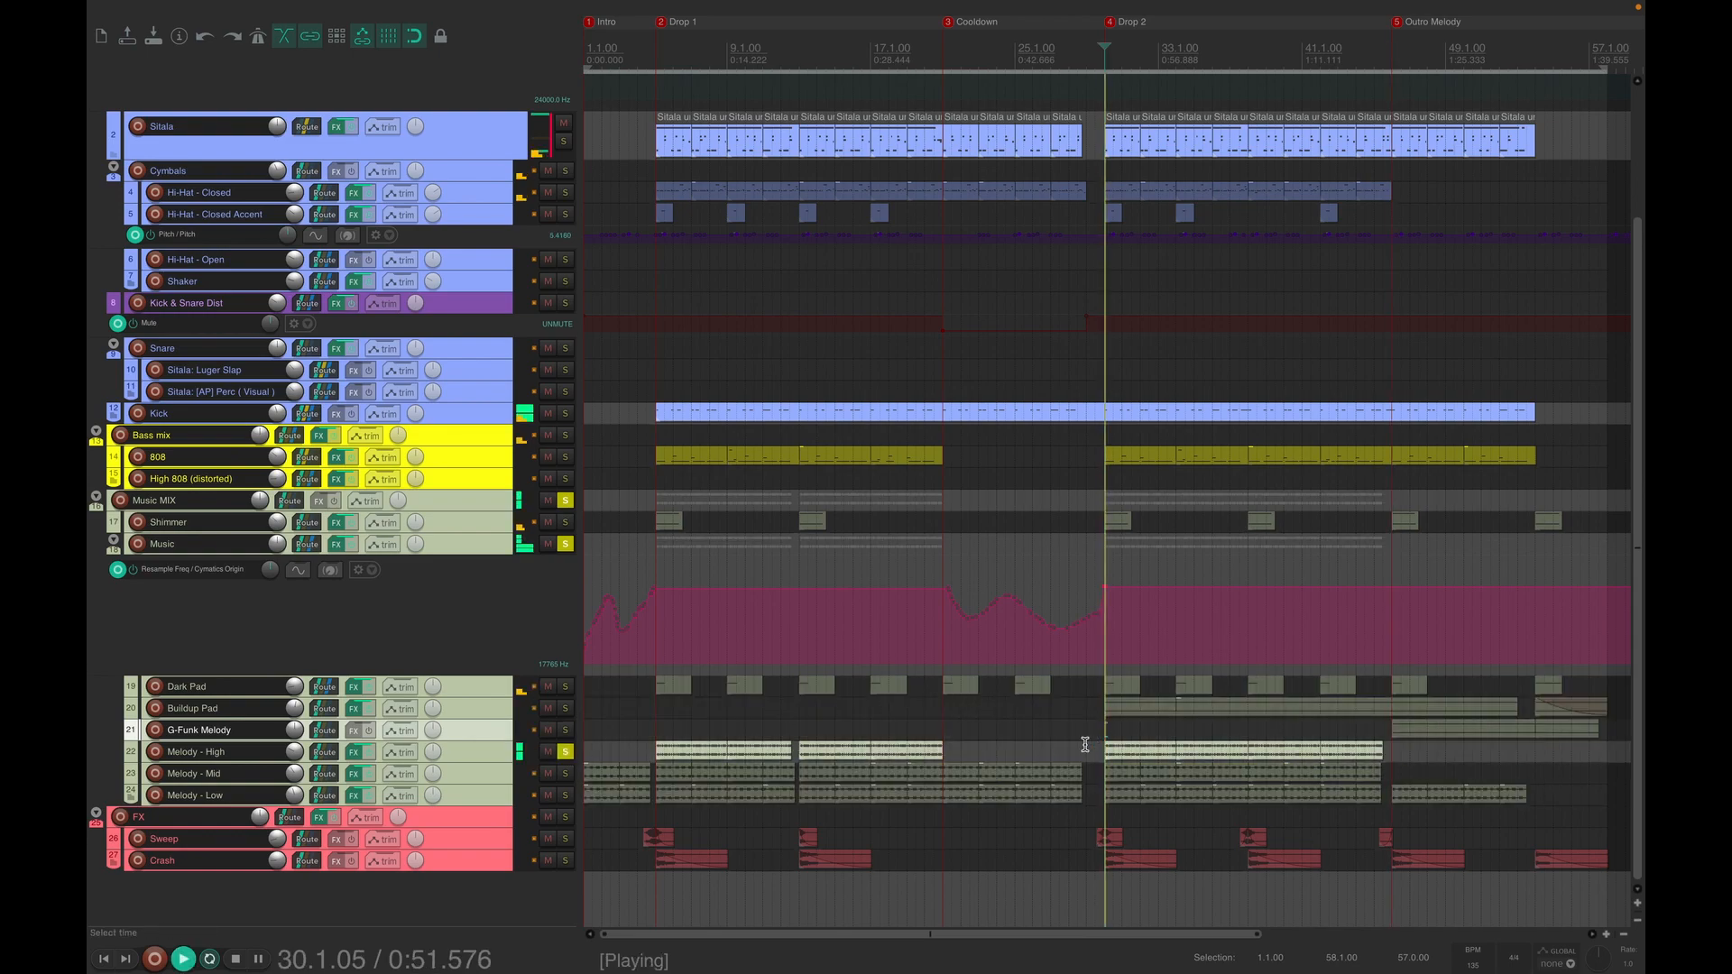
click(565, 753)
key(space)
- Listen to Melody - Mid and Melody - Low soloed one after the other from Drop 2, keeping Melody - Low soloed
click(563, 774)
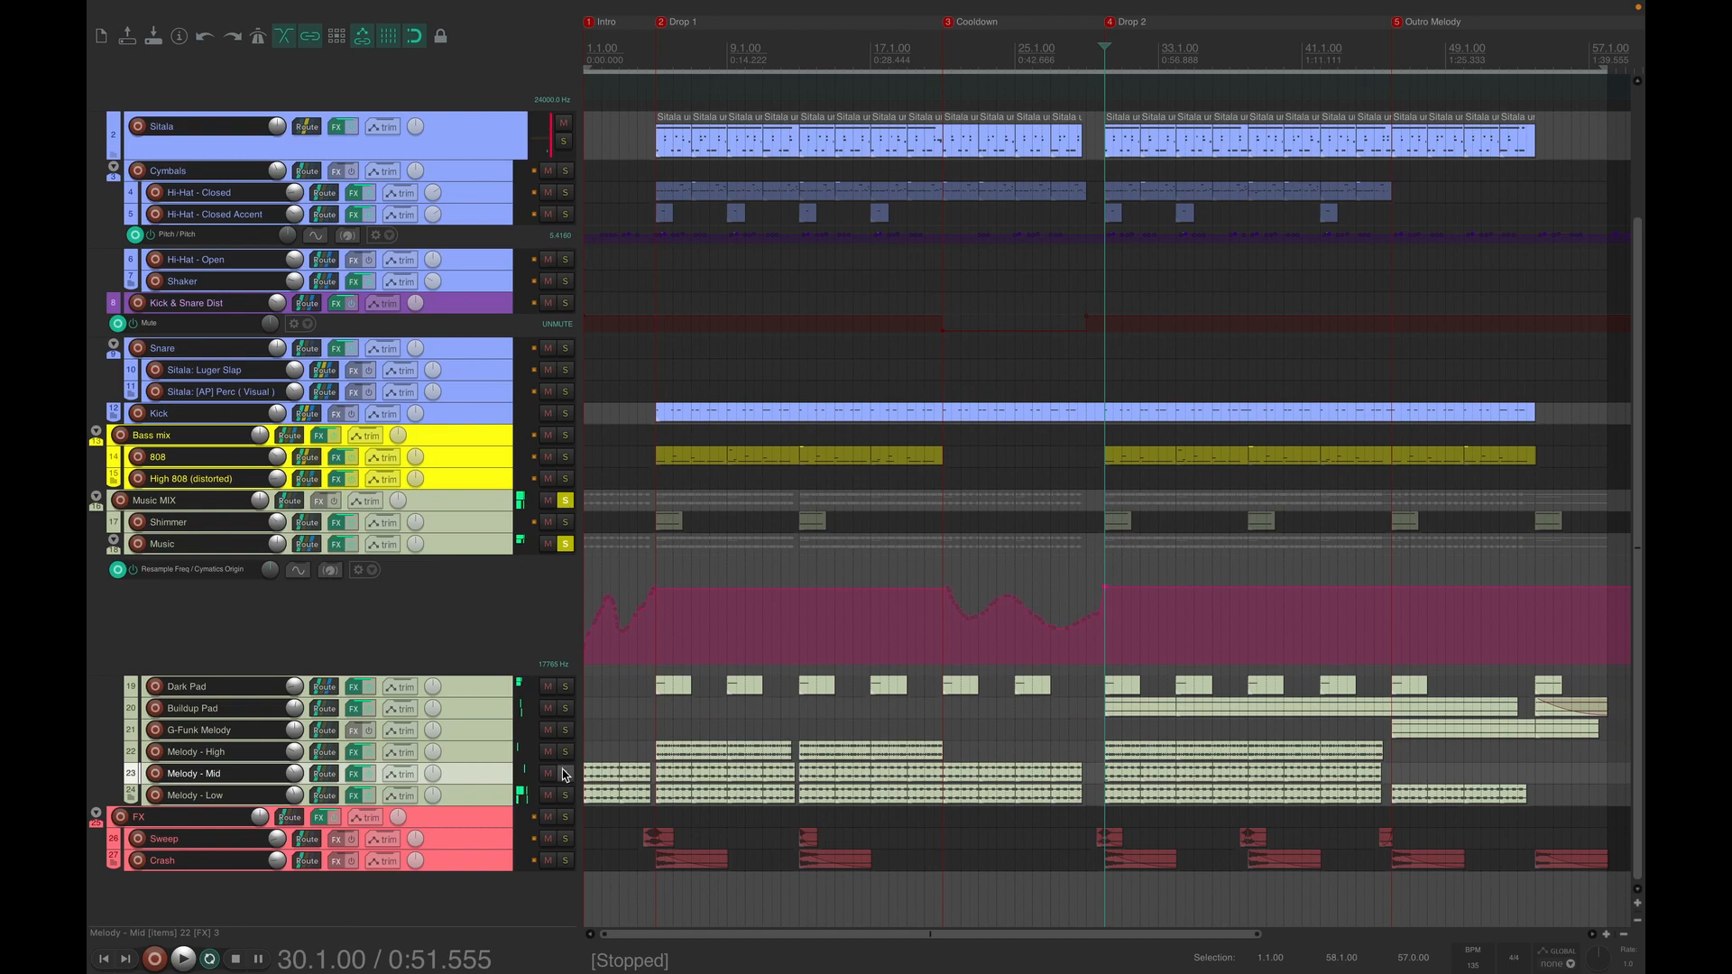
click(563, 774)
key(space)
click(563, 774)
key(space)
click(566, 795)
key(space)
key(space)
- Solo Melody - Mid and Melody - High along with Melody - Low, and listen to the three layers together from Drop 2
click(565, 773)
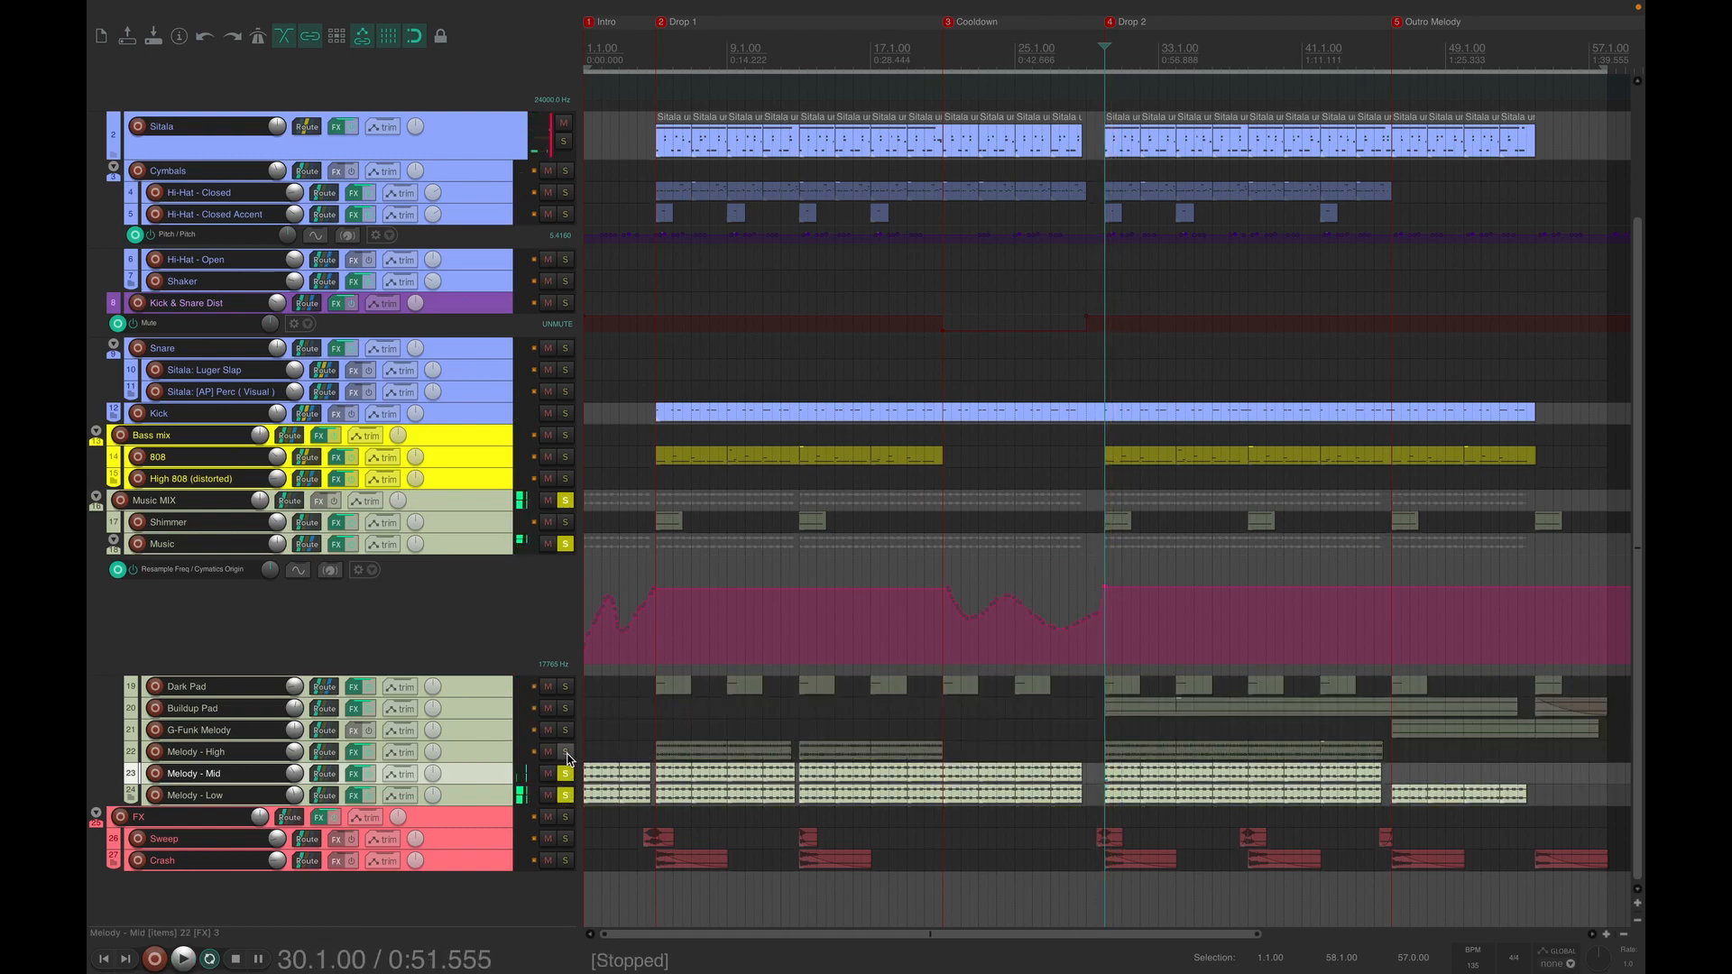
click(565, 752)
key(space)
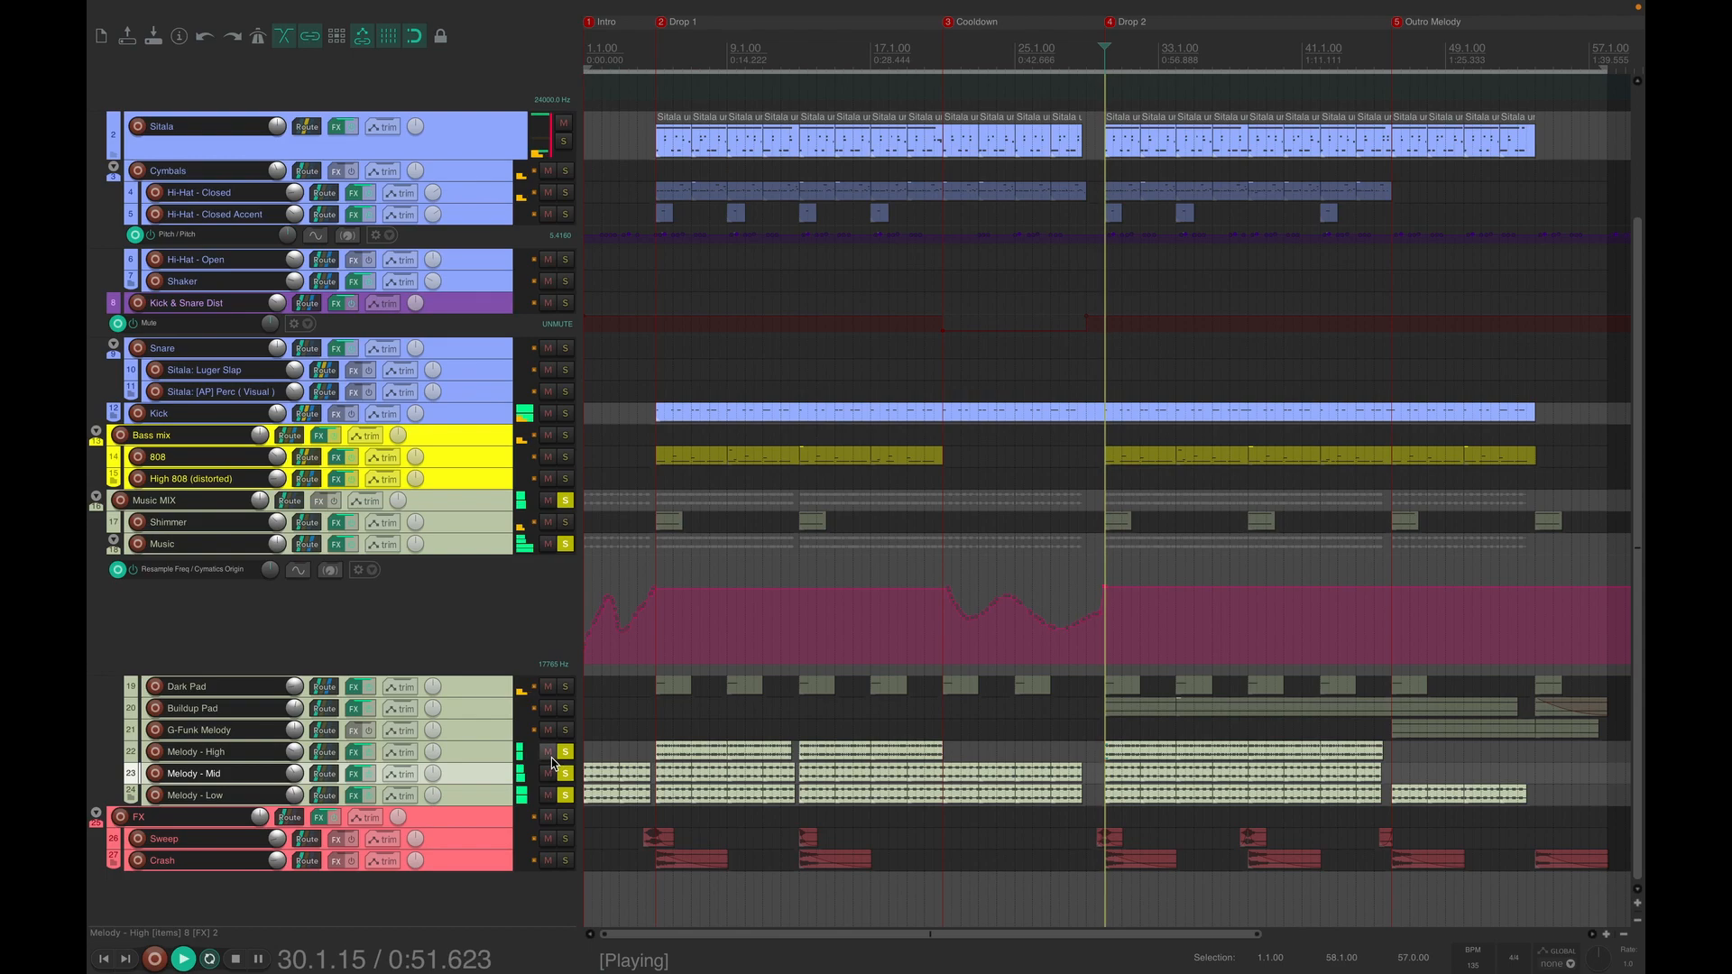
click(468, 754)
key(space)
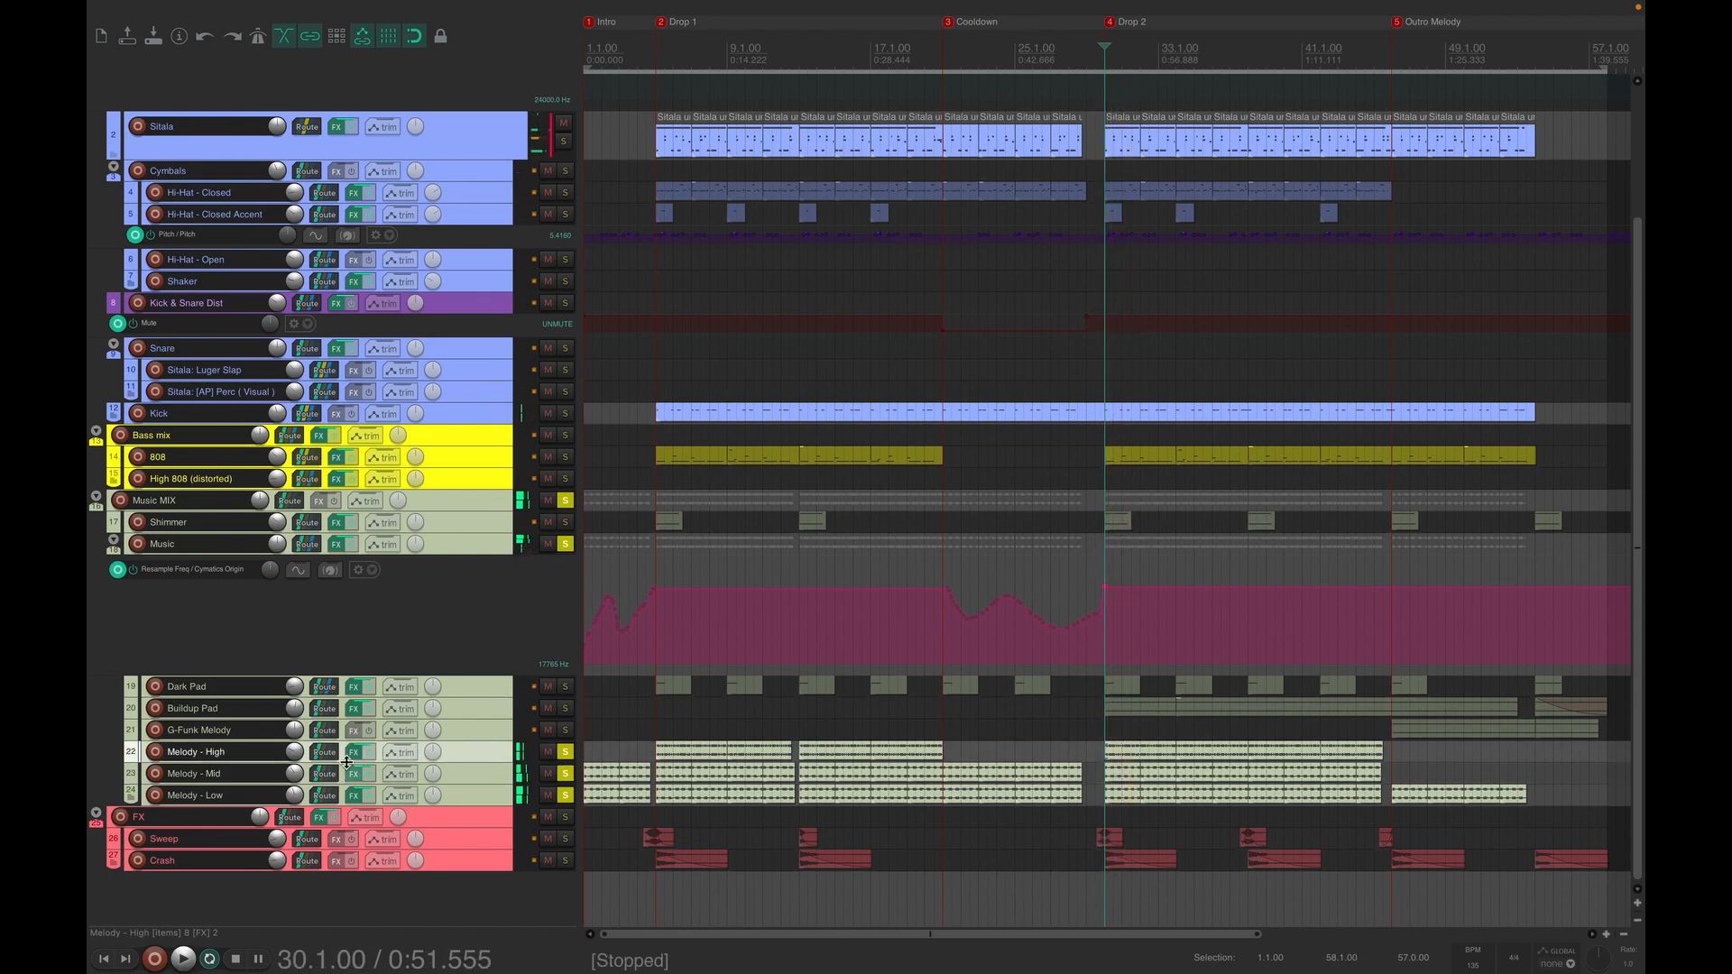
- Examine the MRingModulator and ReaEQ settings on Melody - High, and close its effects window
click(352, 758)
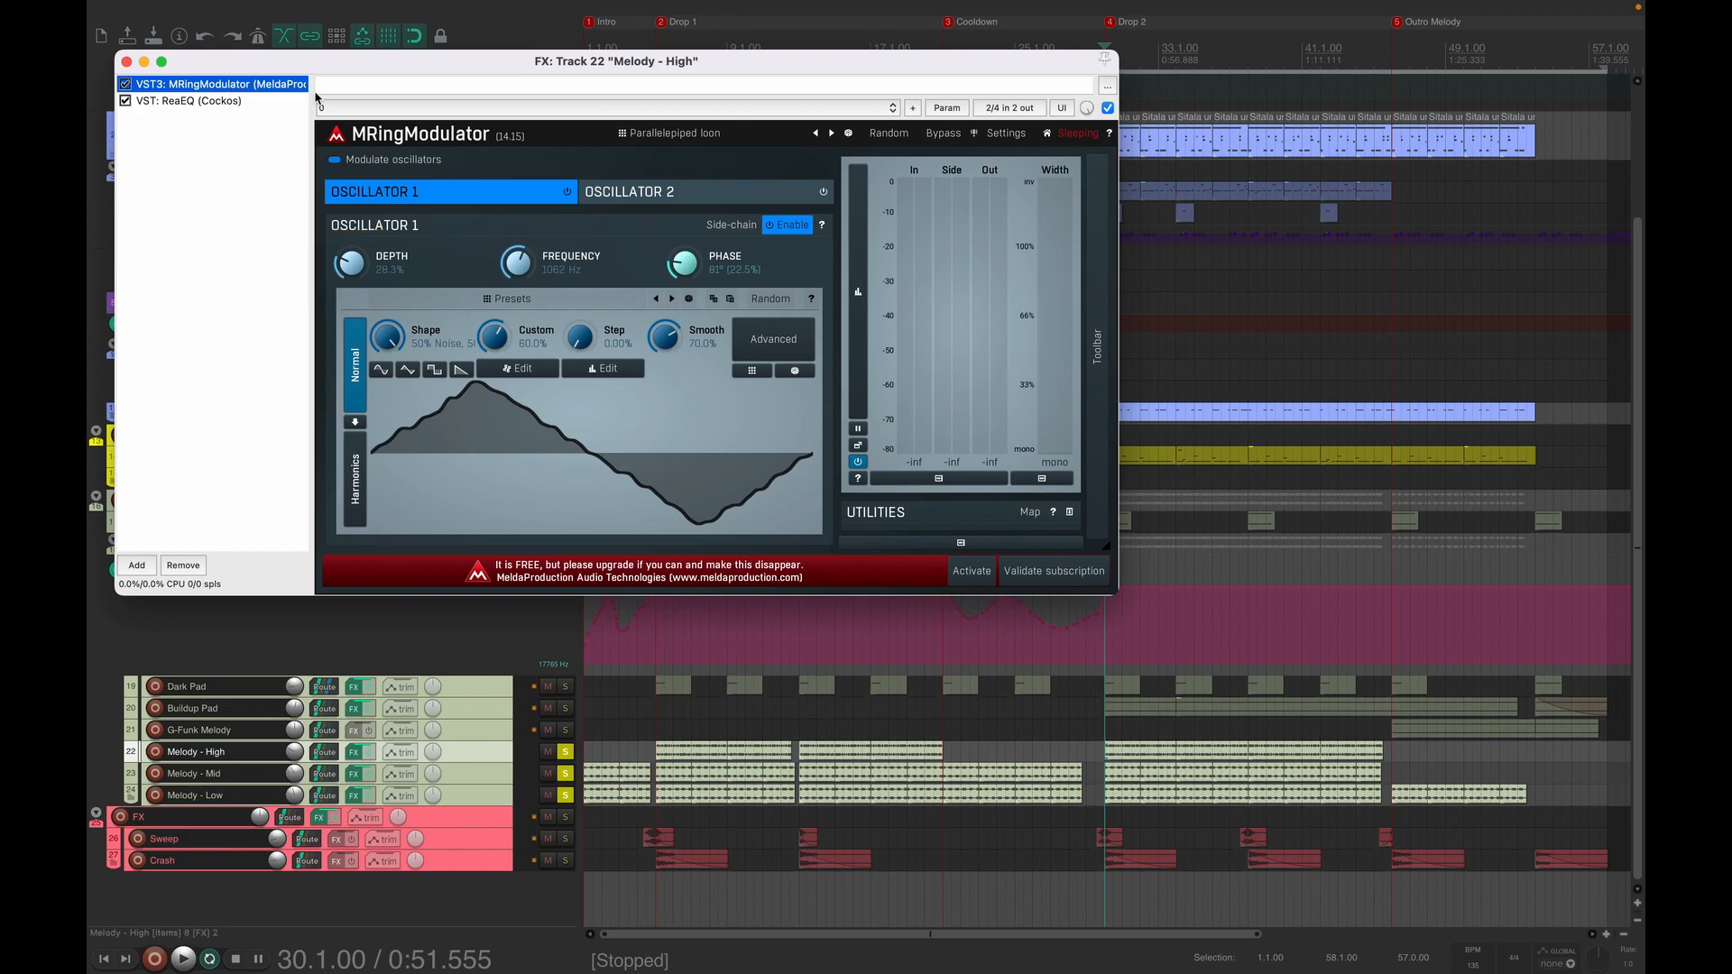
click(214, 102)
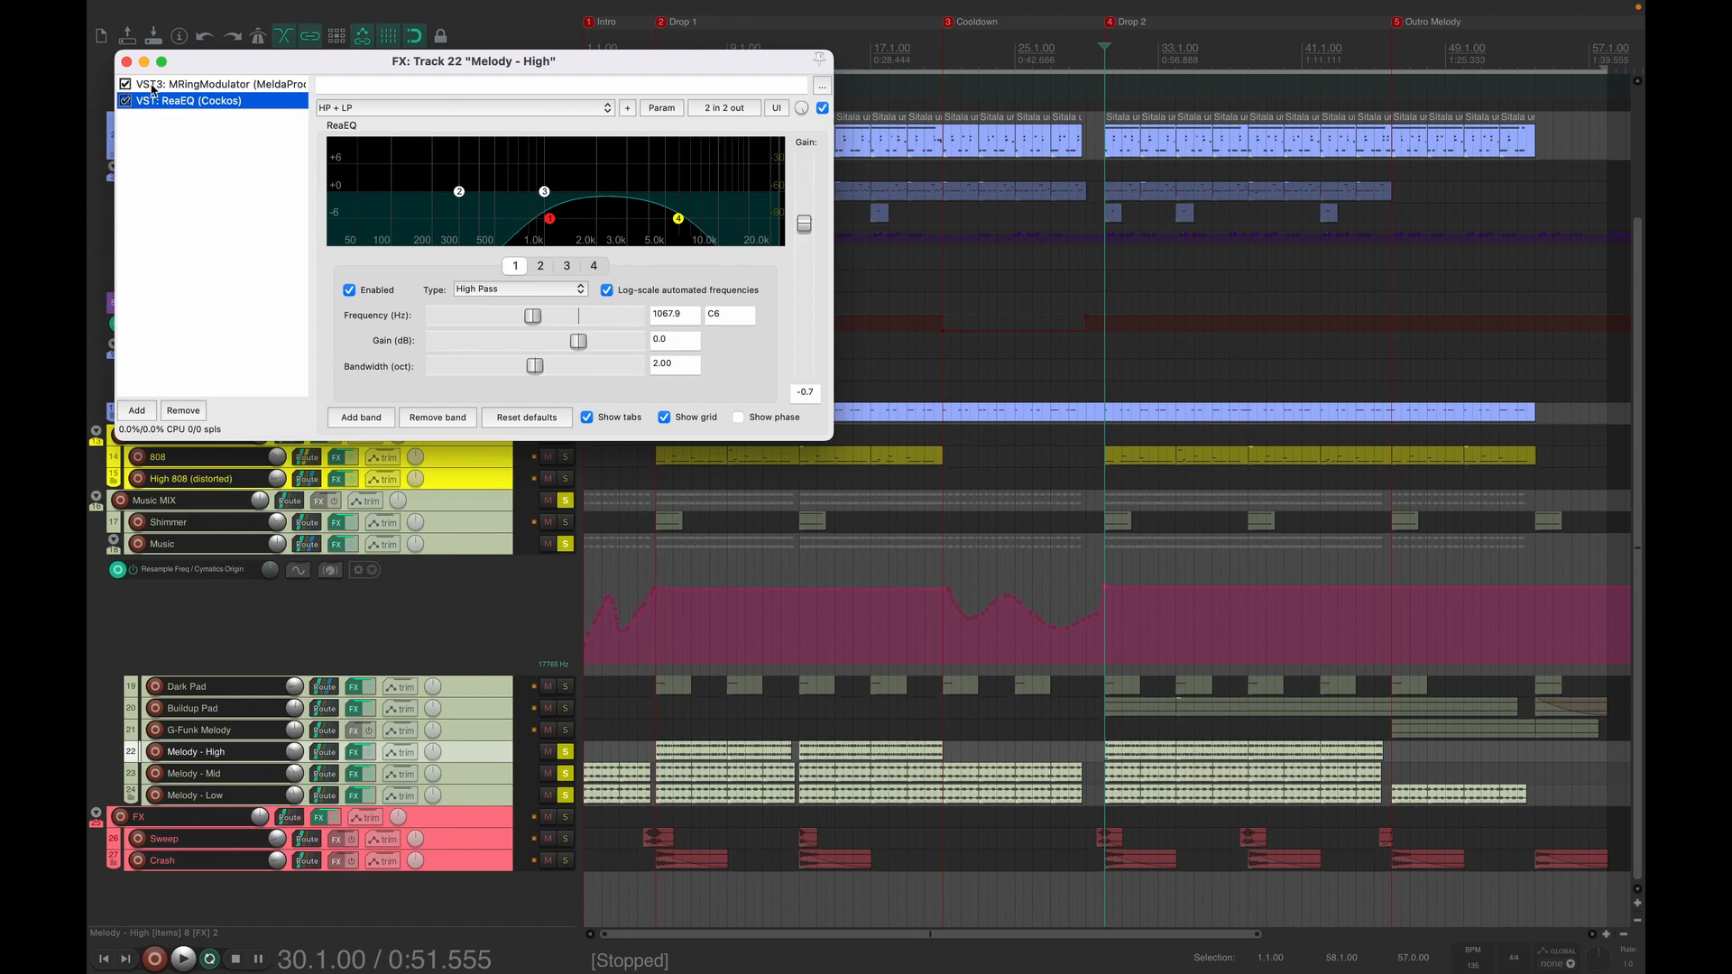
click(127, 63)
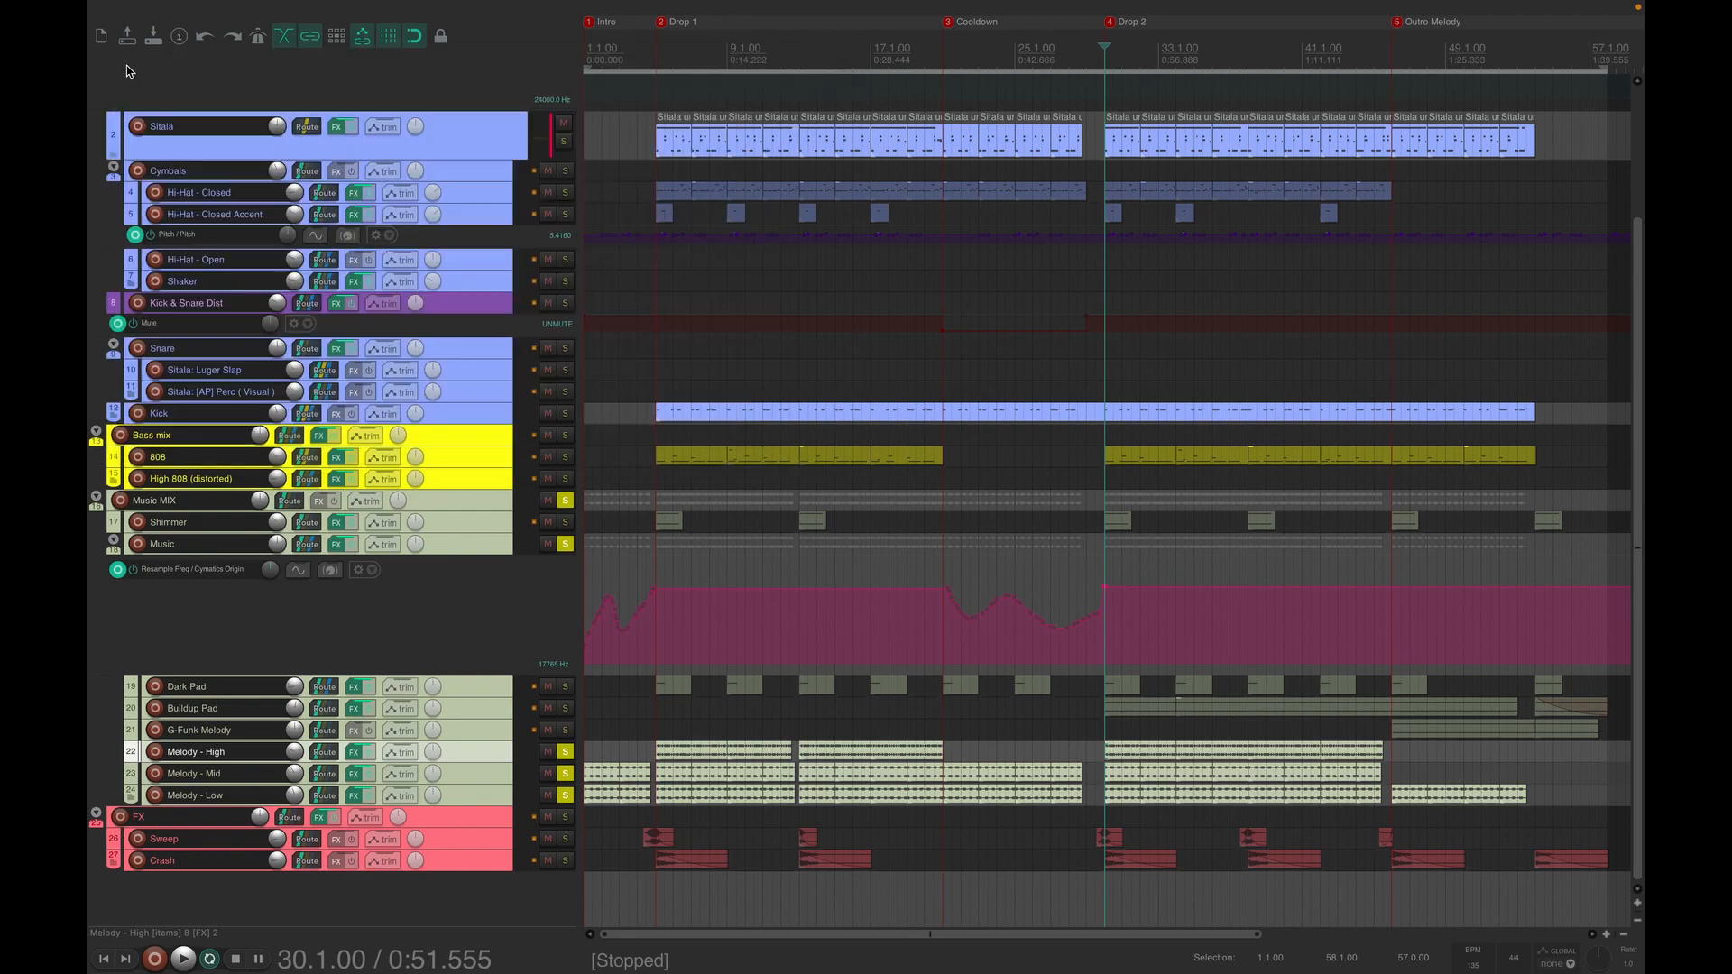
- Open Melody - Mid's effects and examine its SerumFX chain from distortion down to reverb
click(473, 773)
click(354, 773)
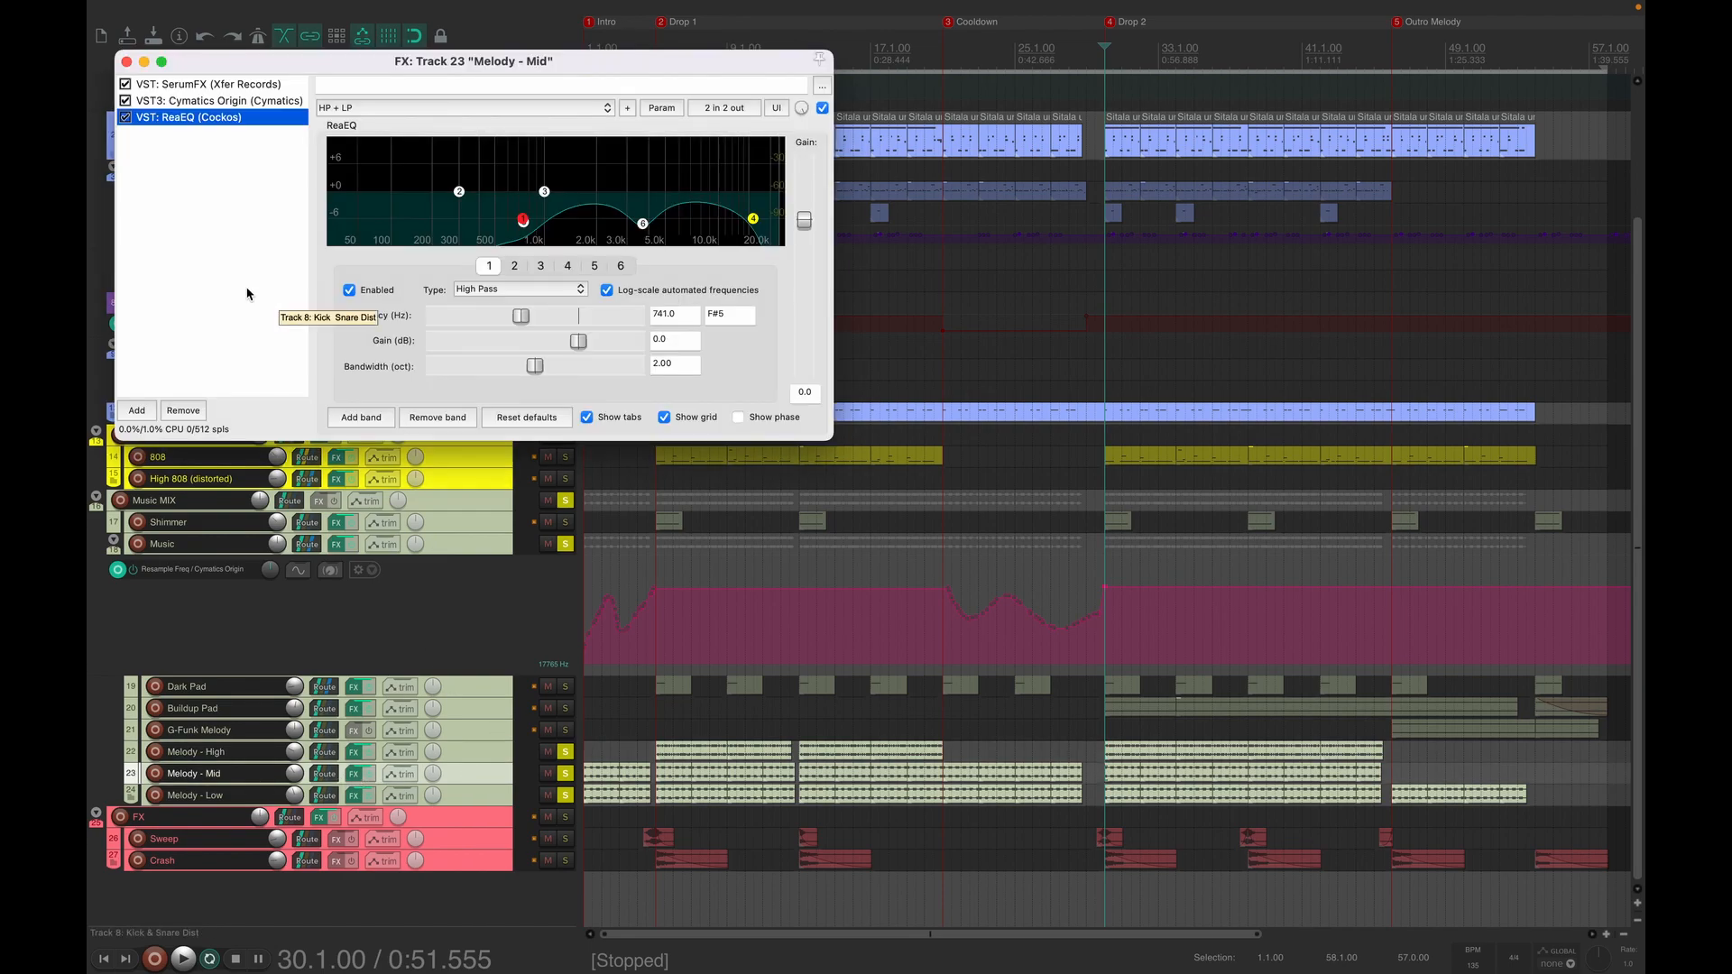
click(187, 85)
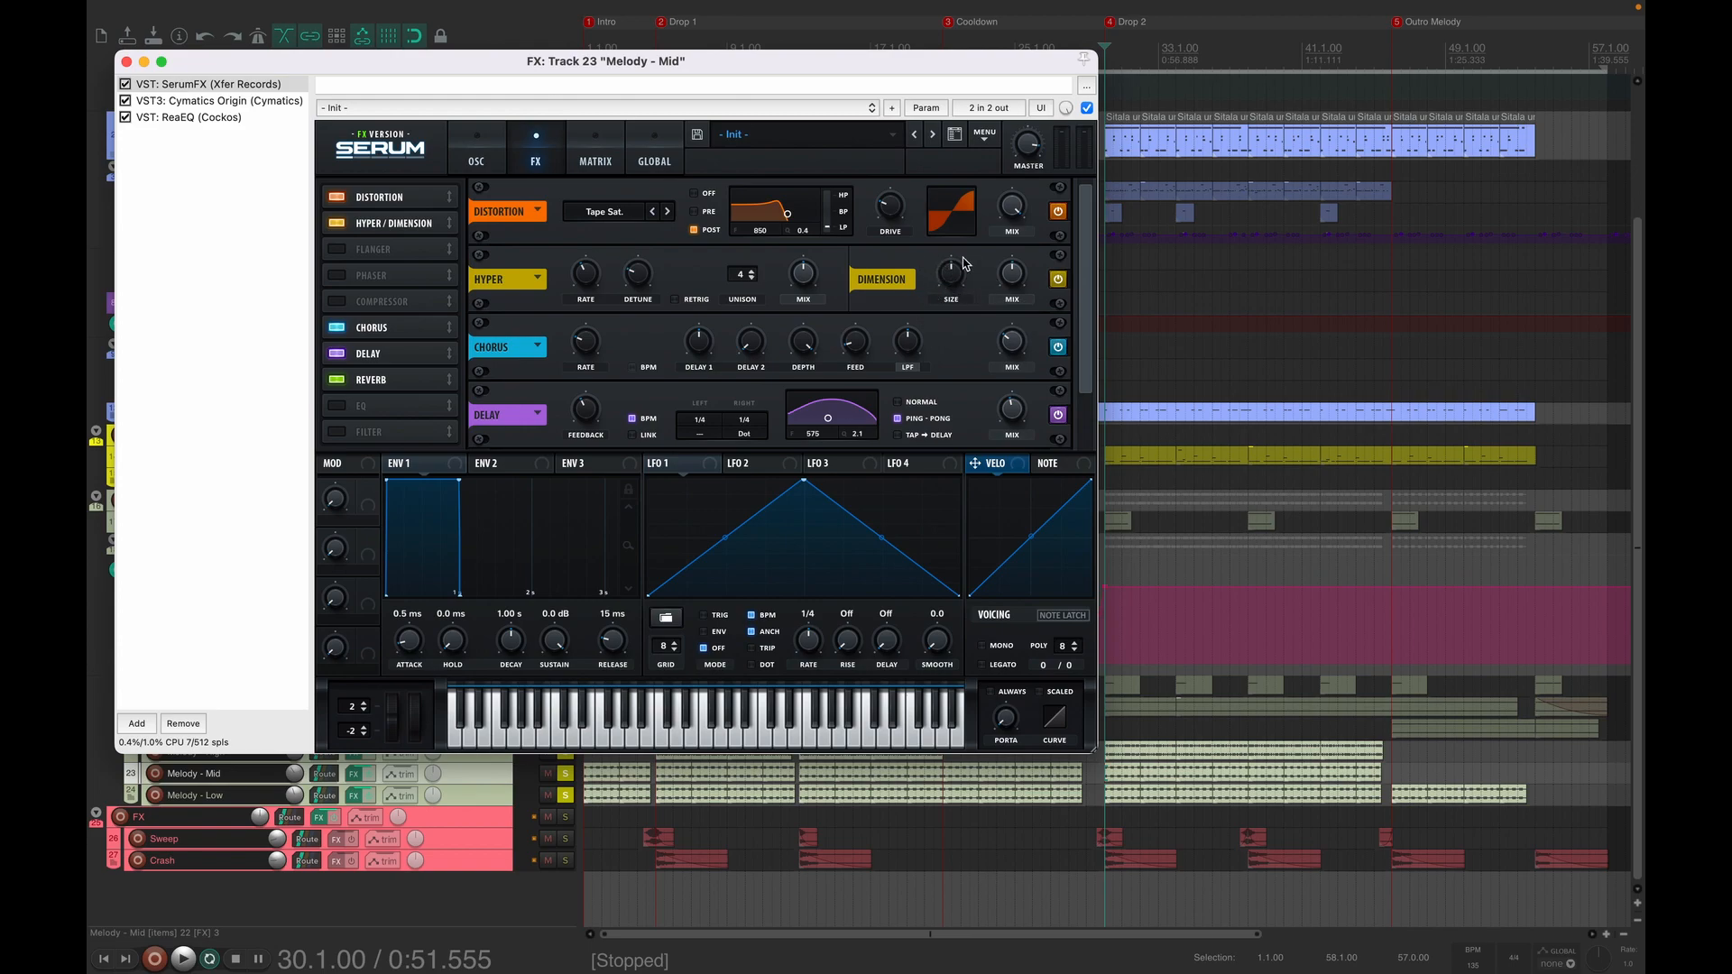
scroll(1062, 269, down, 1)
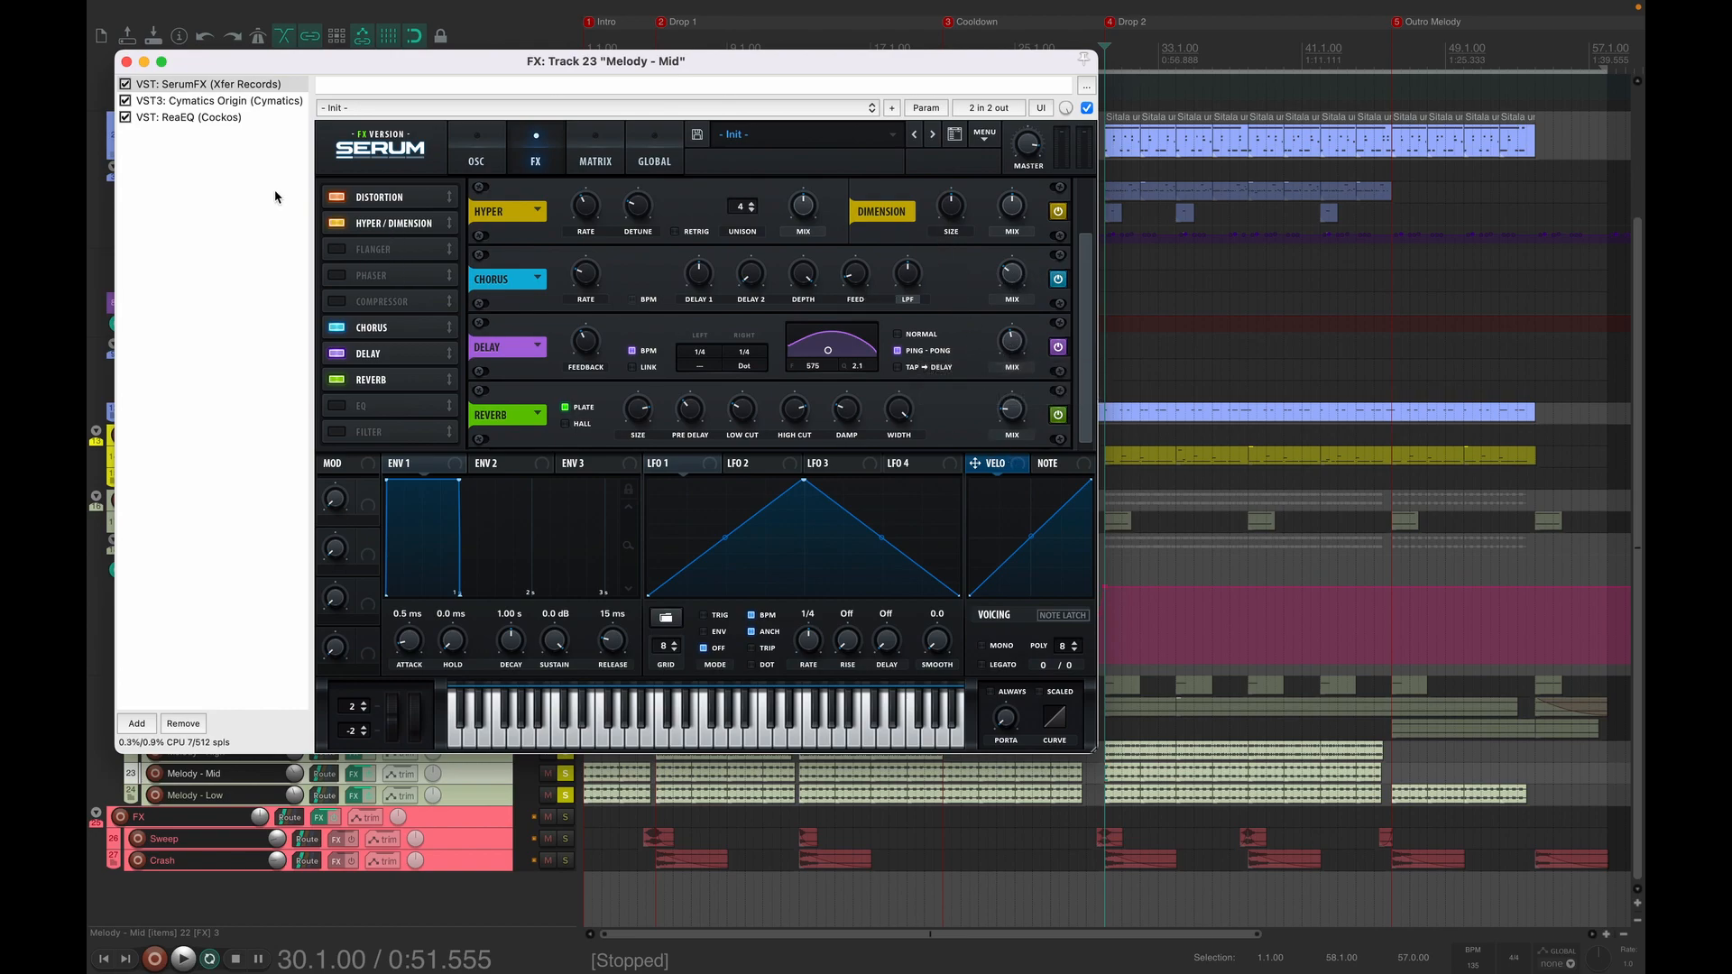
- Examine Melody - Mid's Cymatics Origin settings and band 6 of its ReaEQ, and close the effects window
click(246, 102)
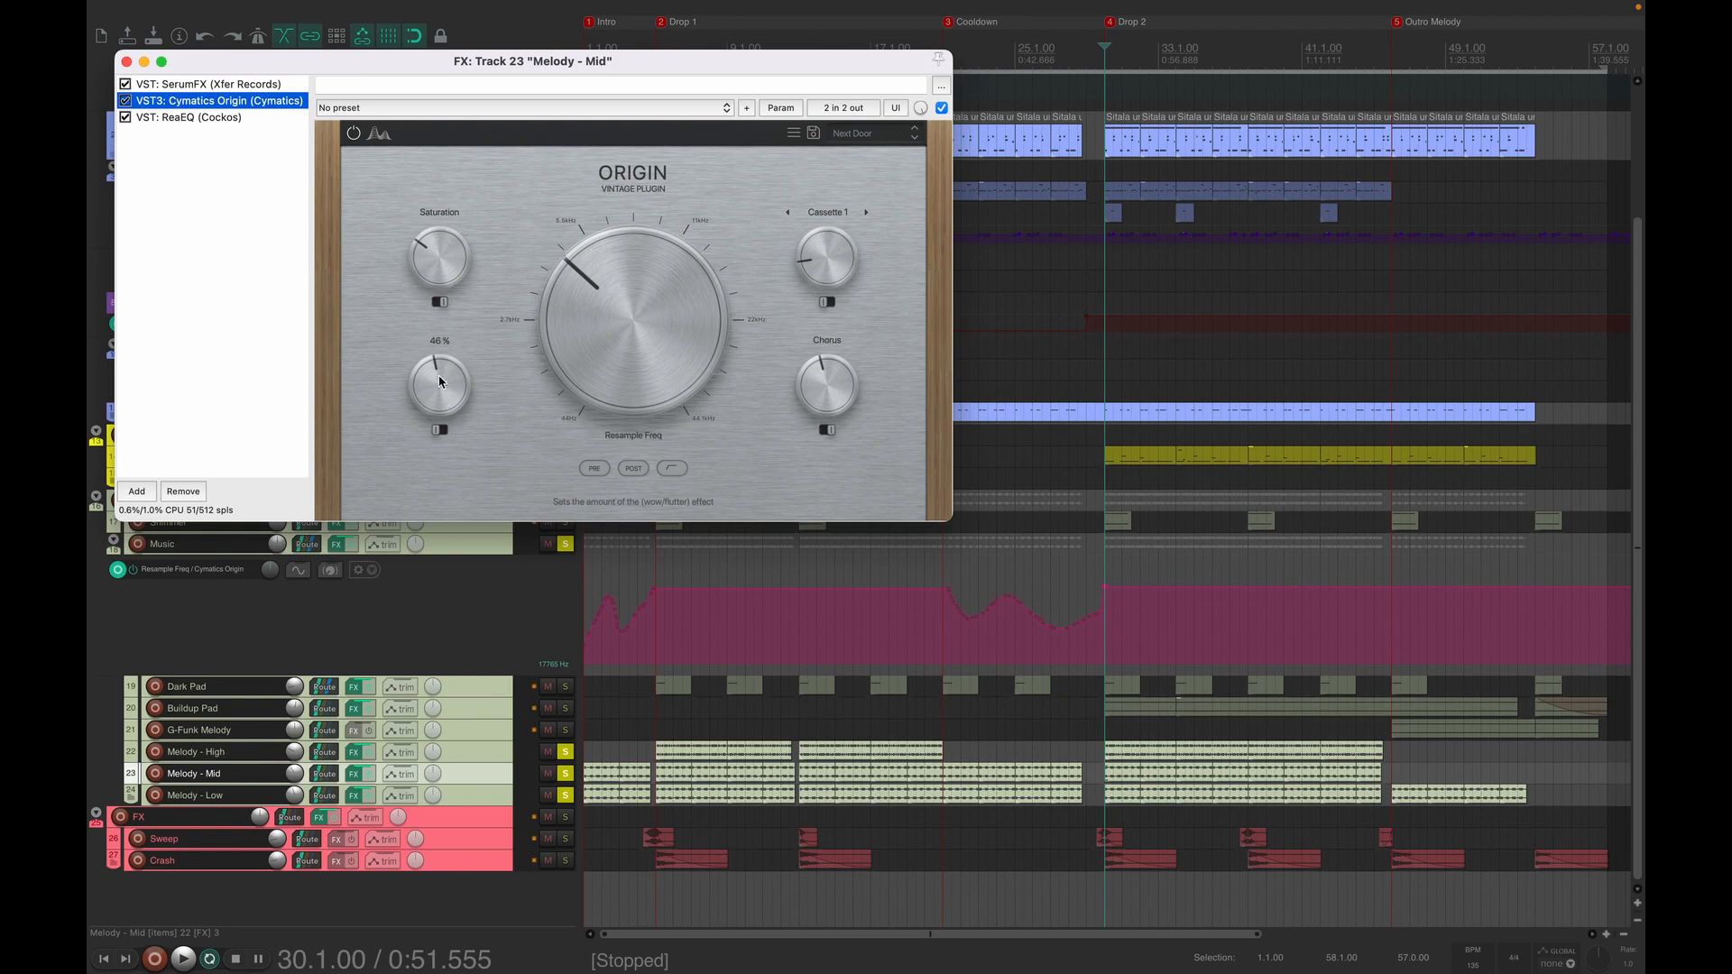
click(217, 117)
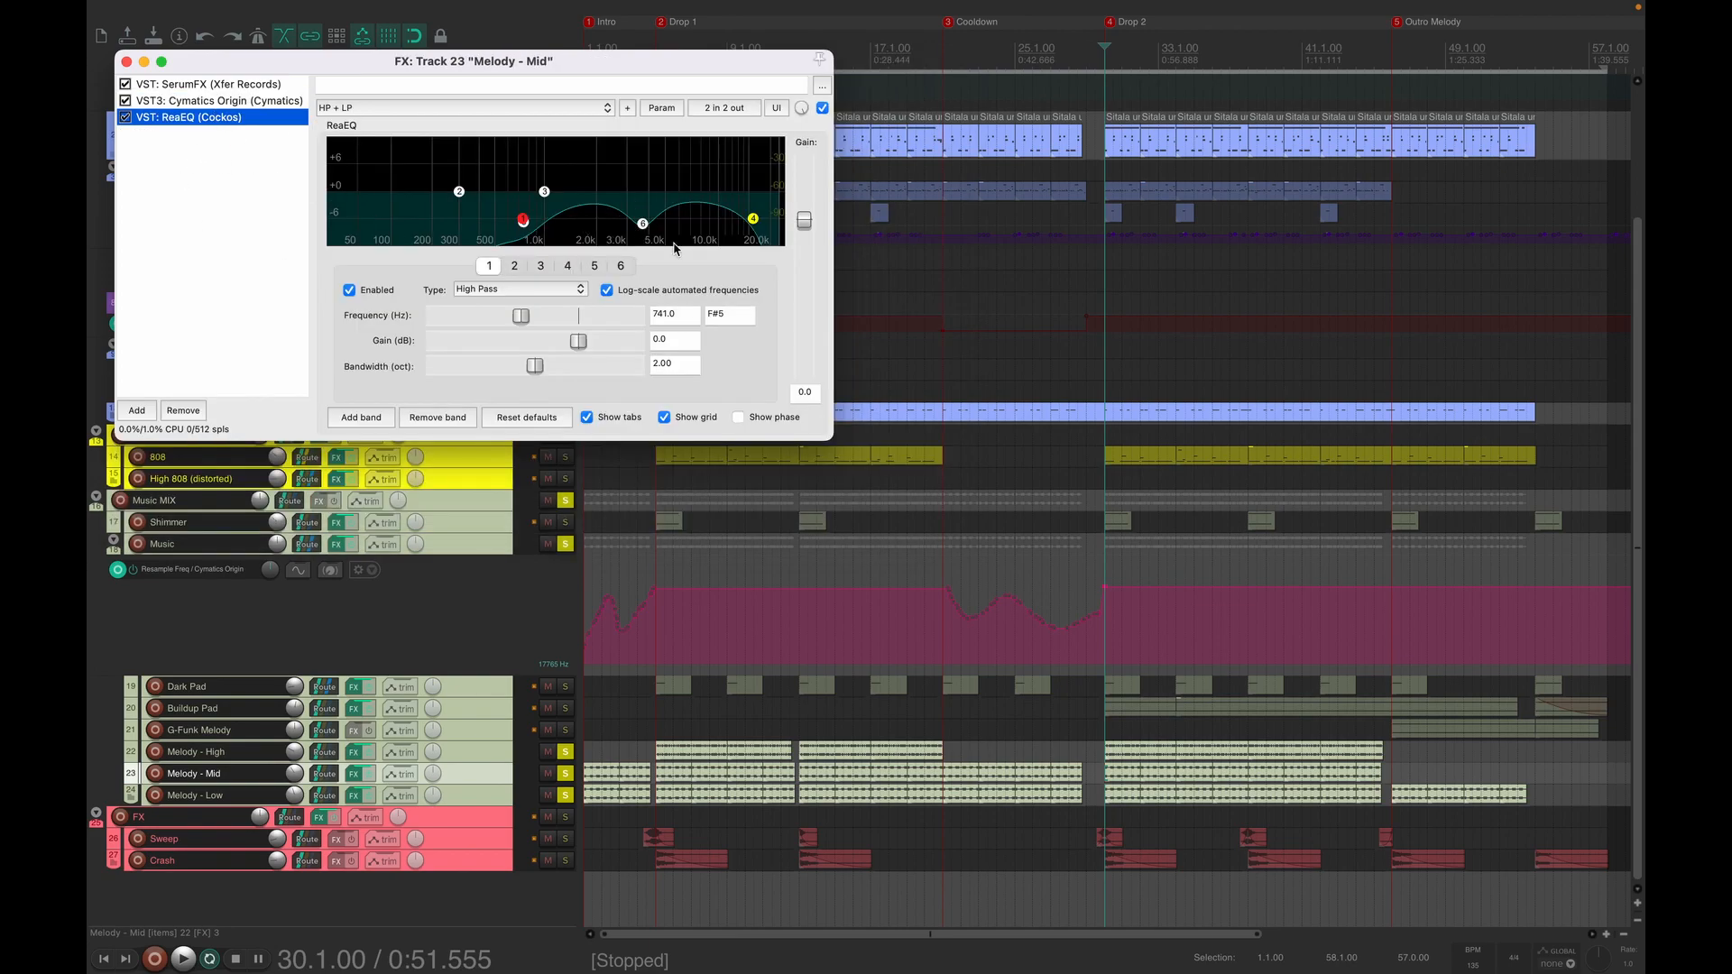
click(642, 224)
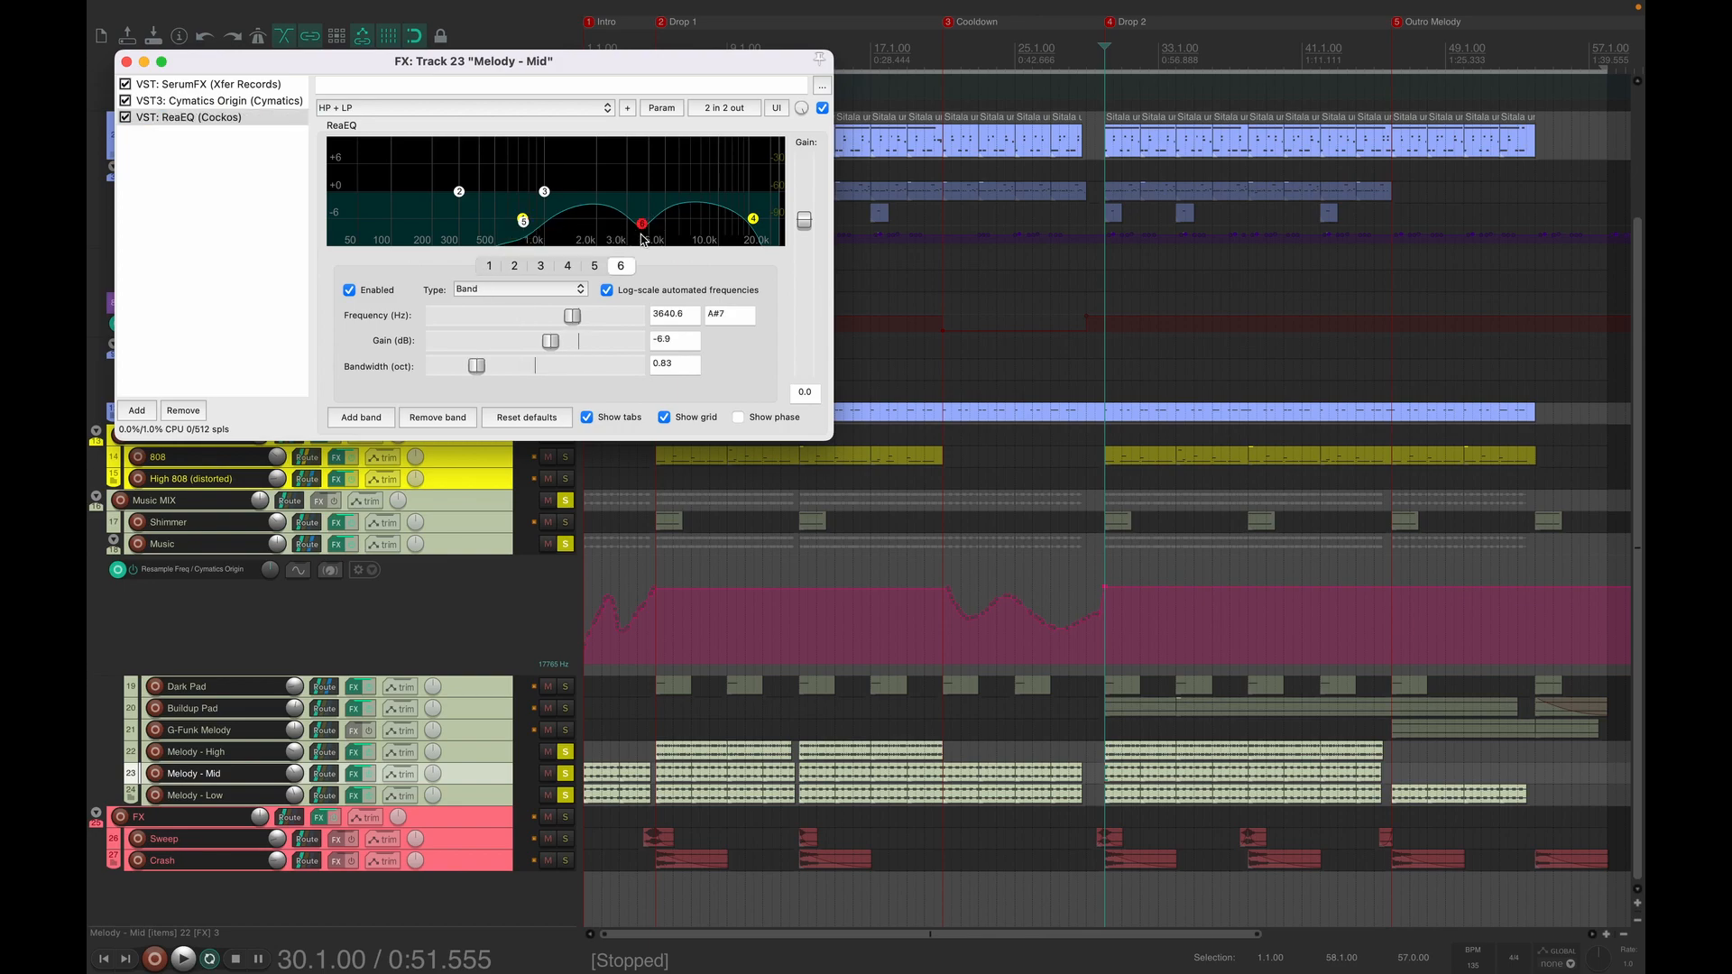
click(126, 61)
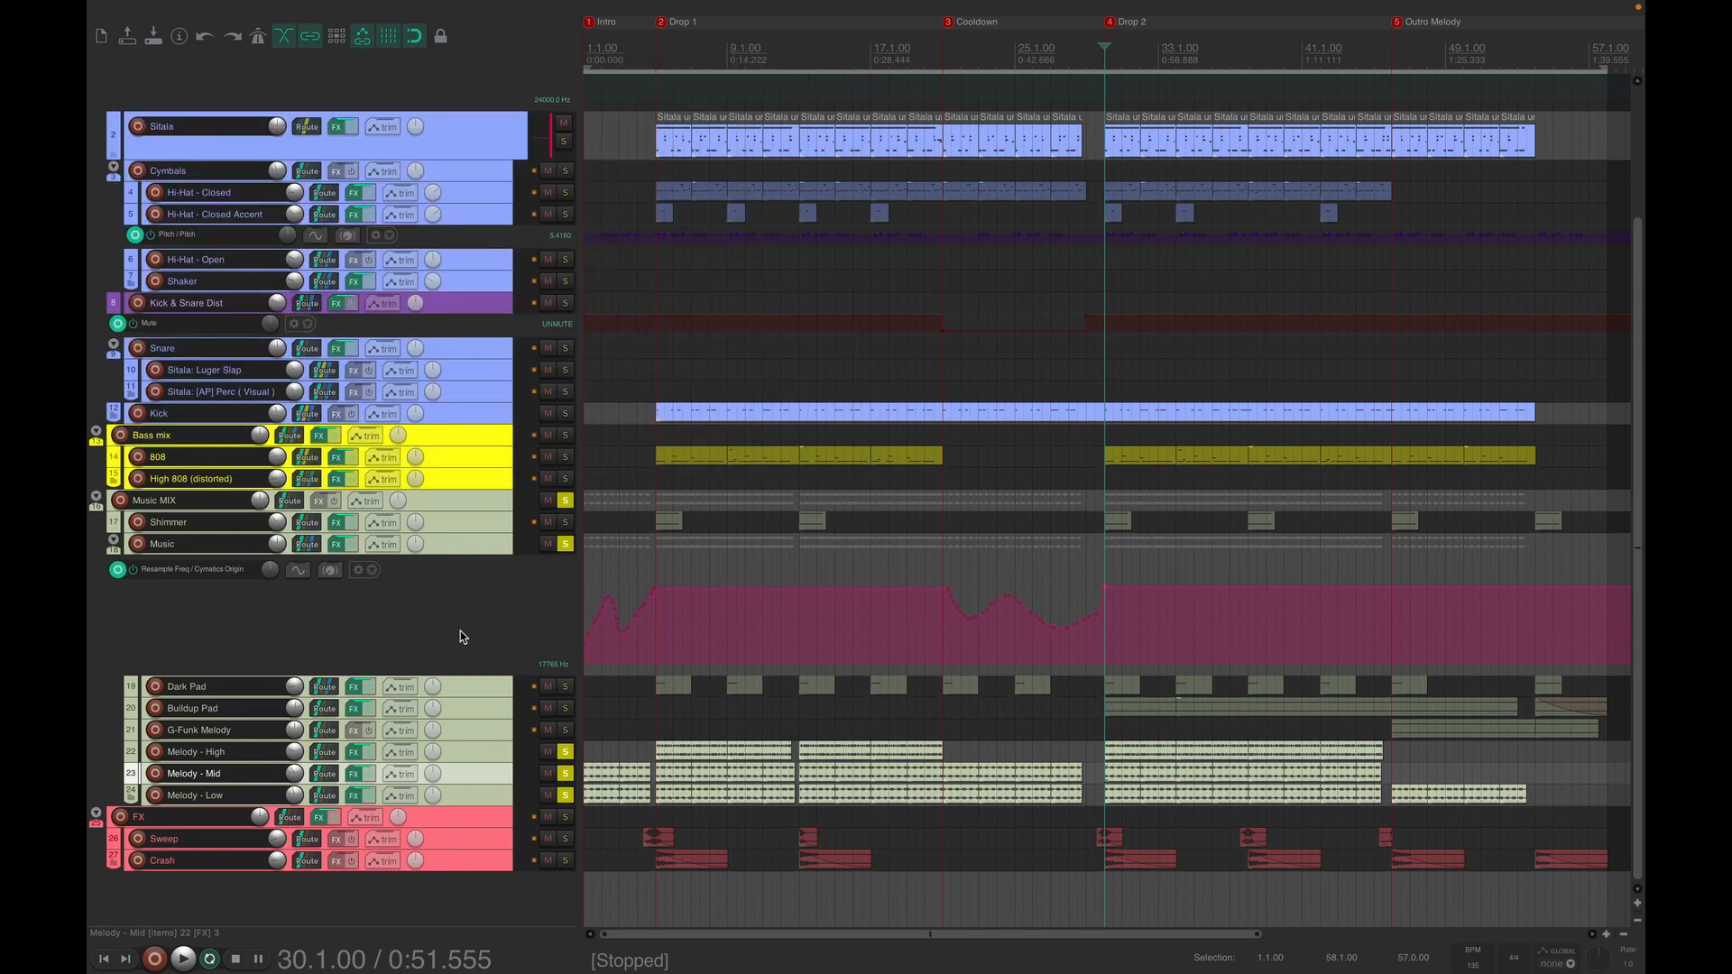
- Open Melody - Low's effects and examine its ReaPitch octave shift and its SerumFX chain
click(503, 799)
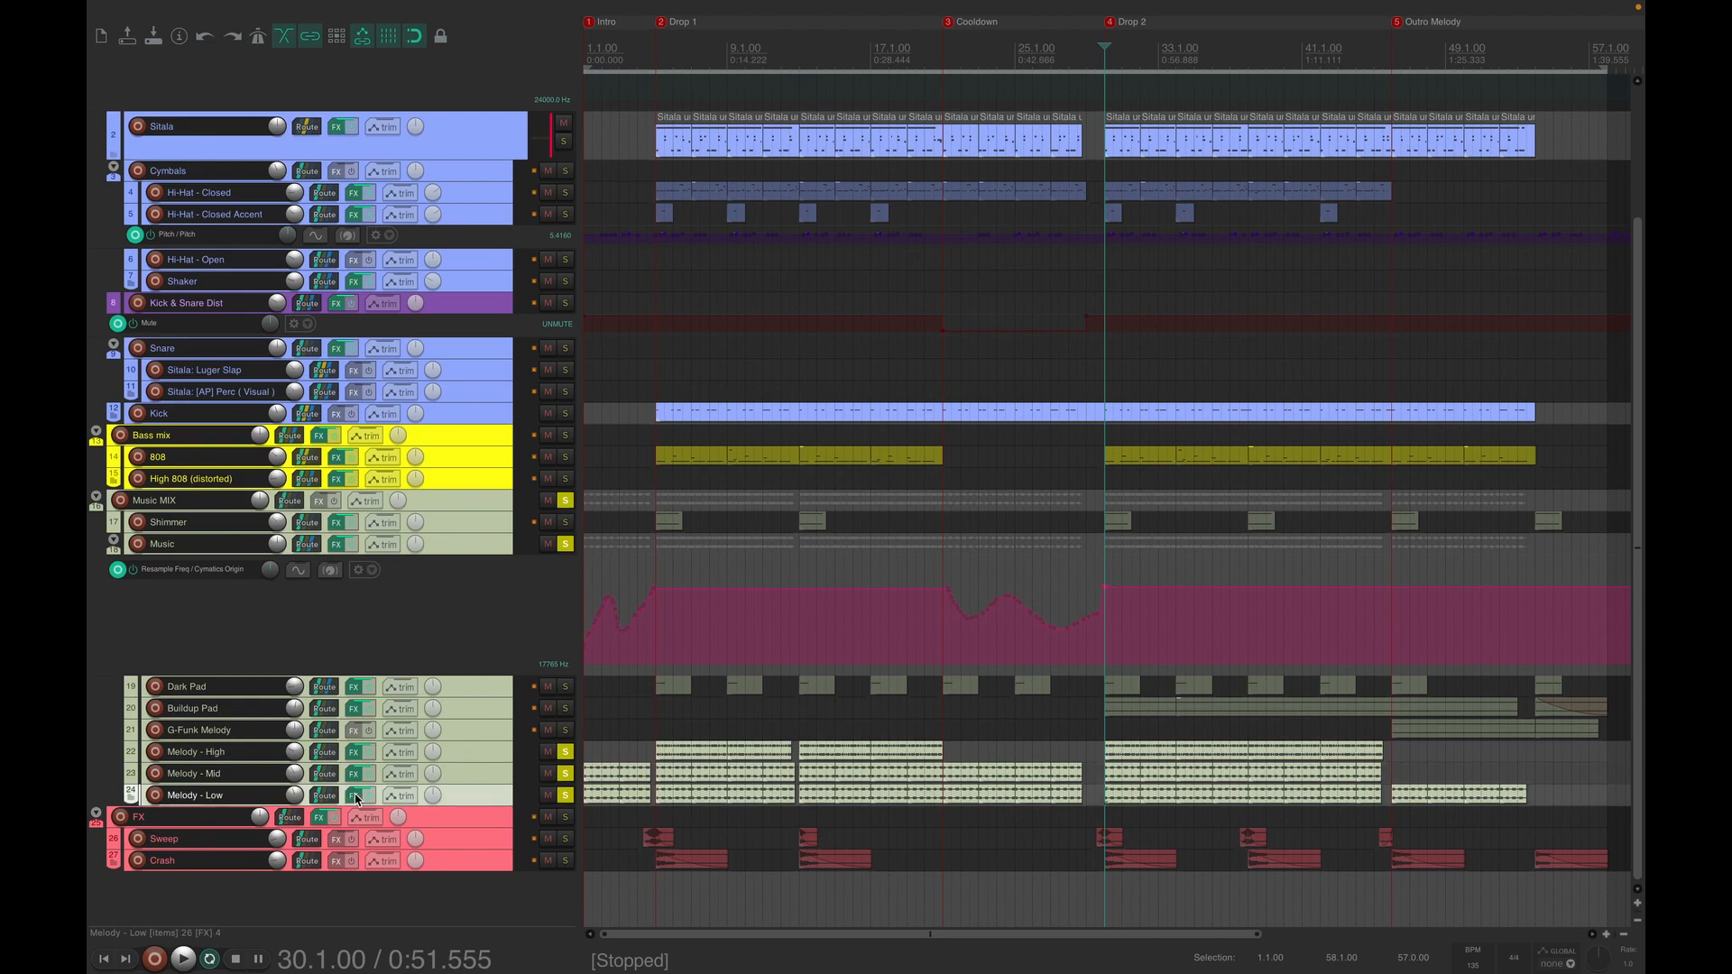
key(shift+f)
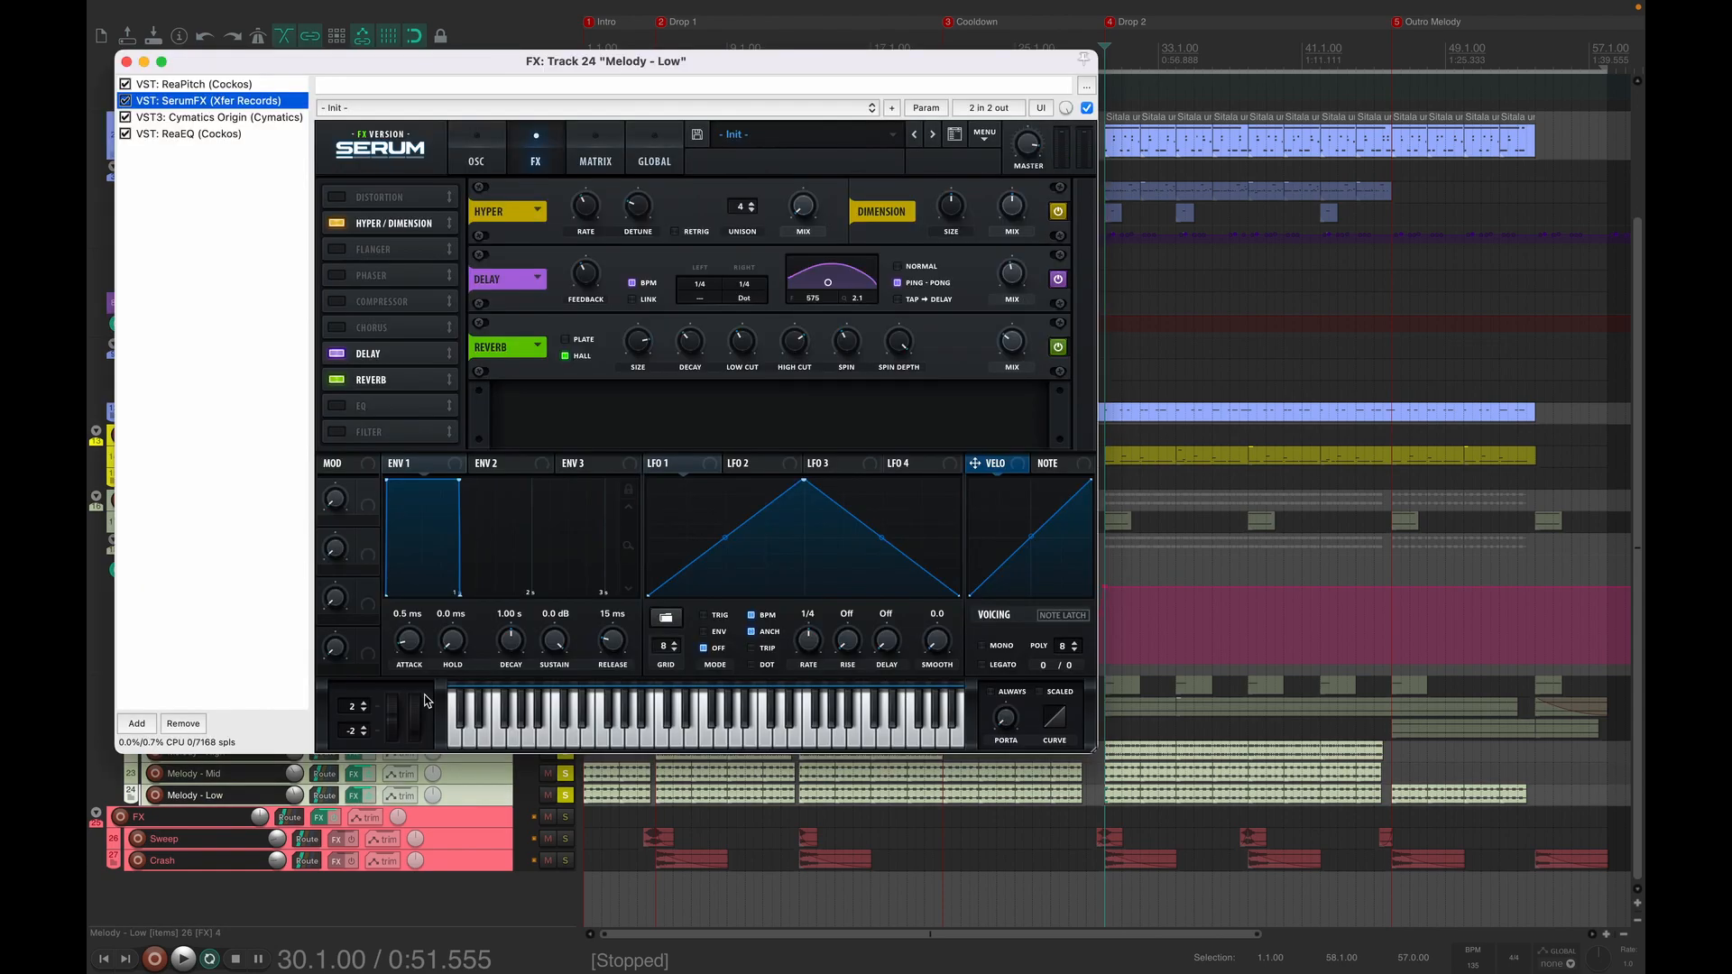
click(217, 85)
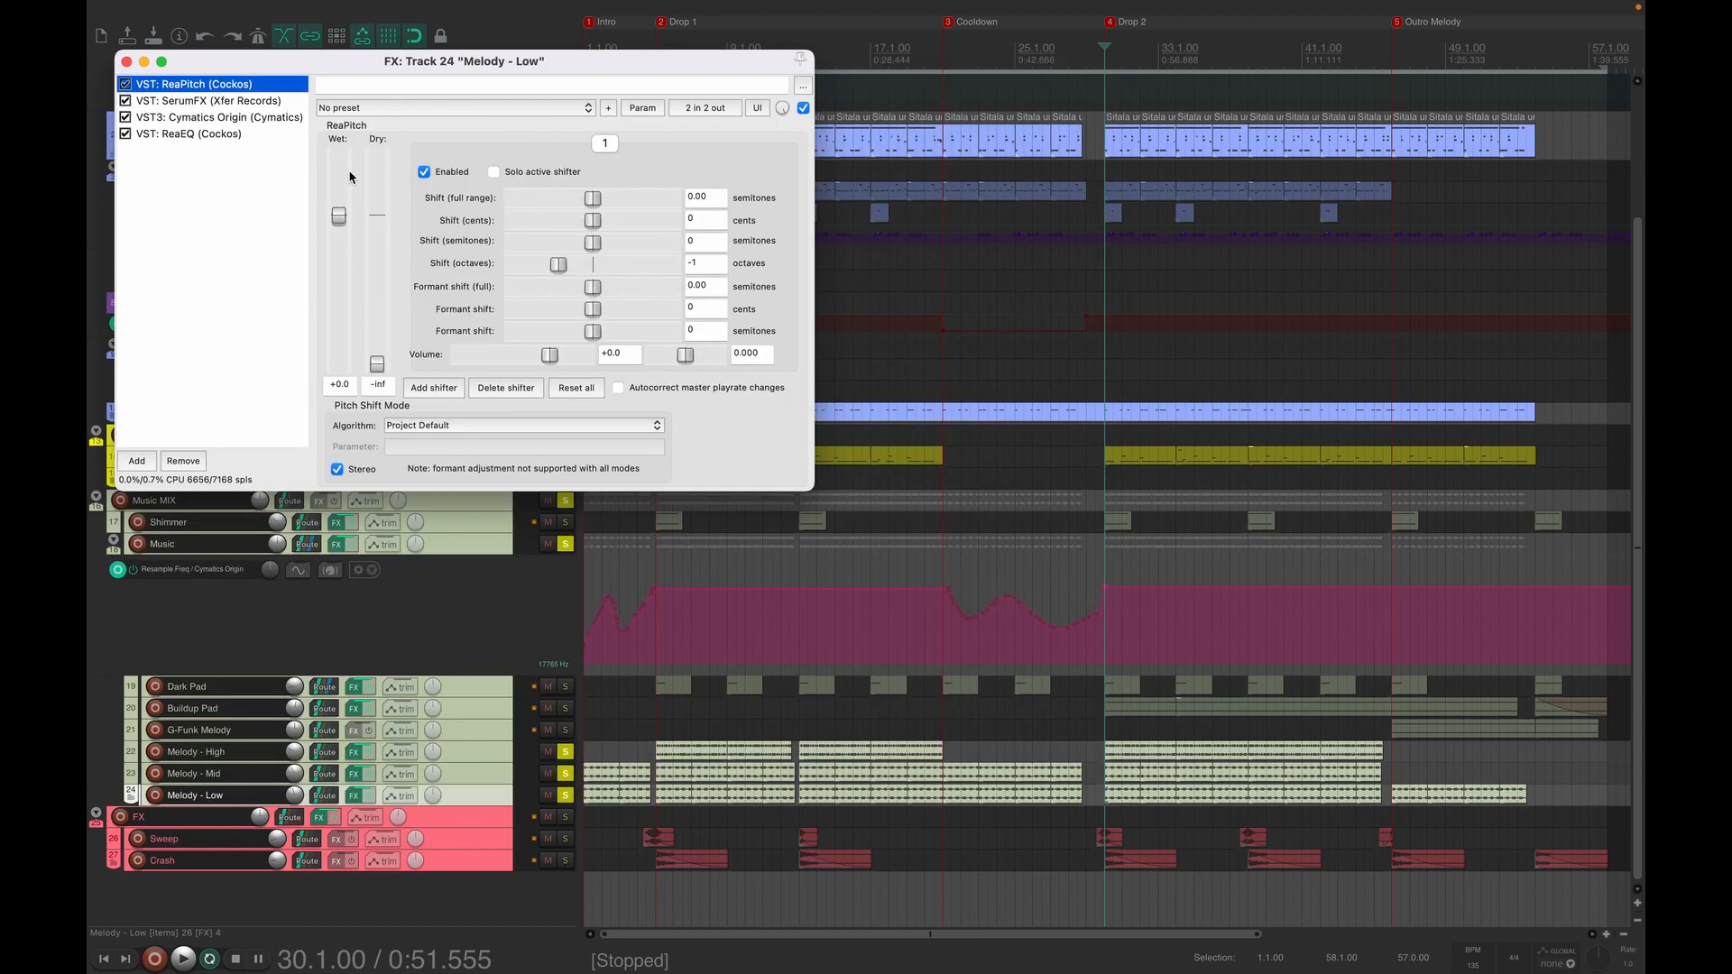
click(231, 104)
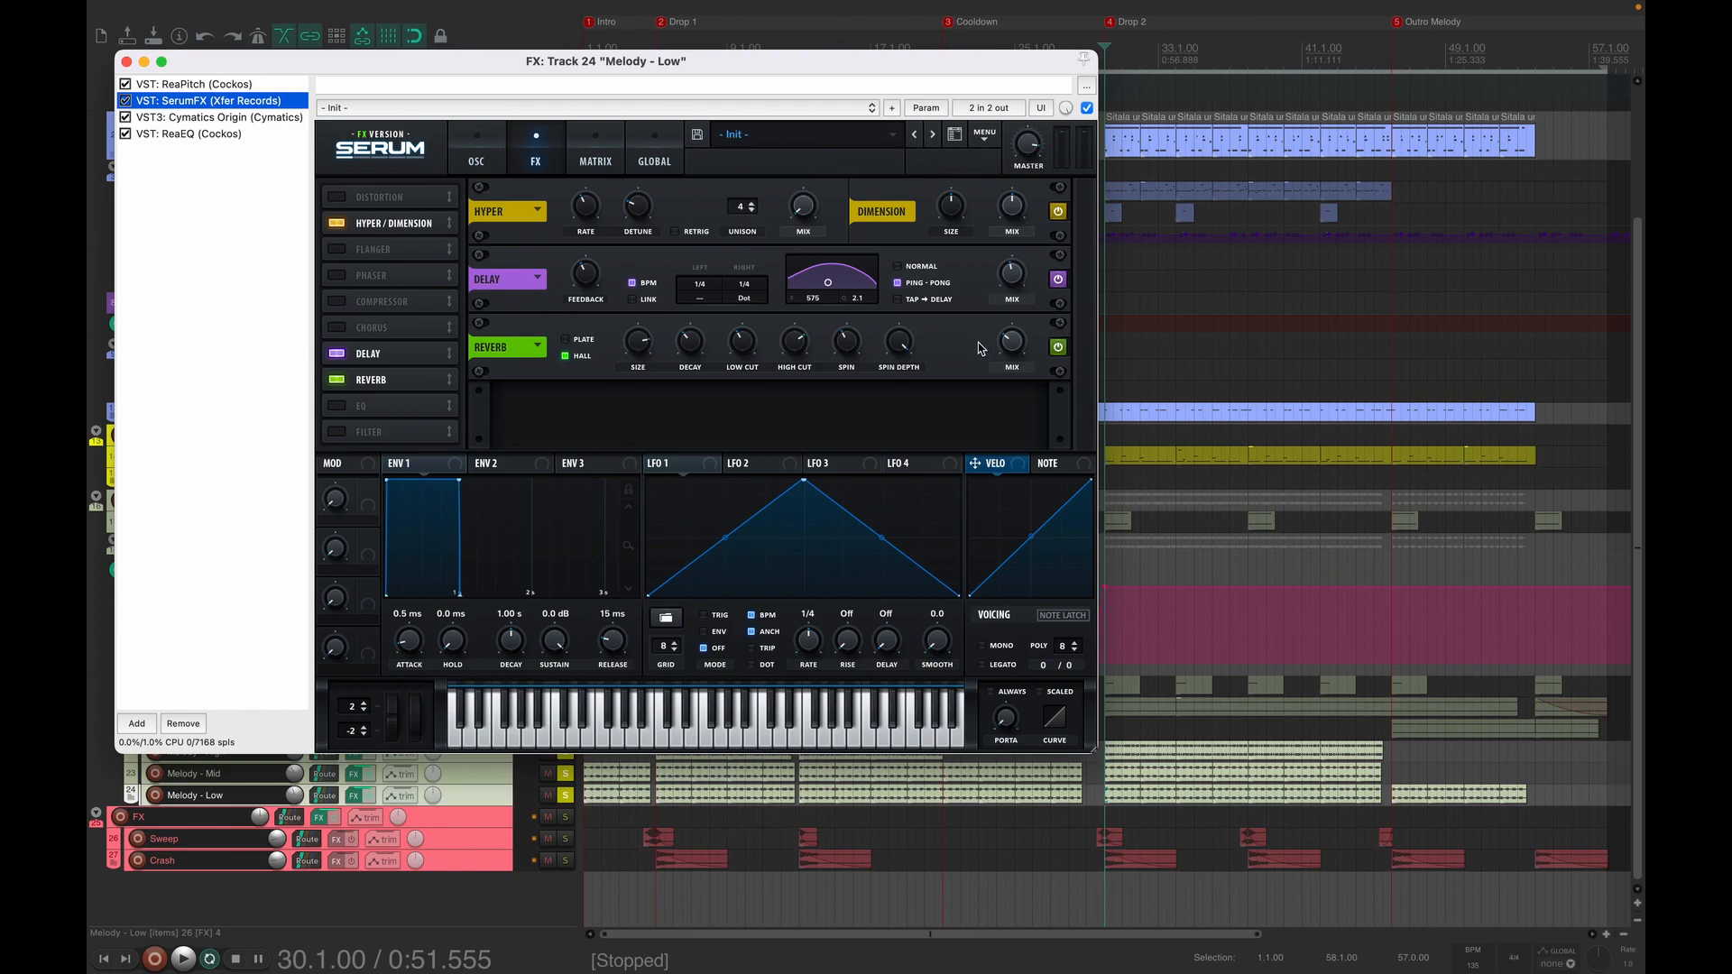
- Examine Melody - Low's Cymatics Origin and ReaEQ settings, and close the effects window
click(254, 119)
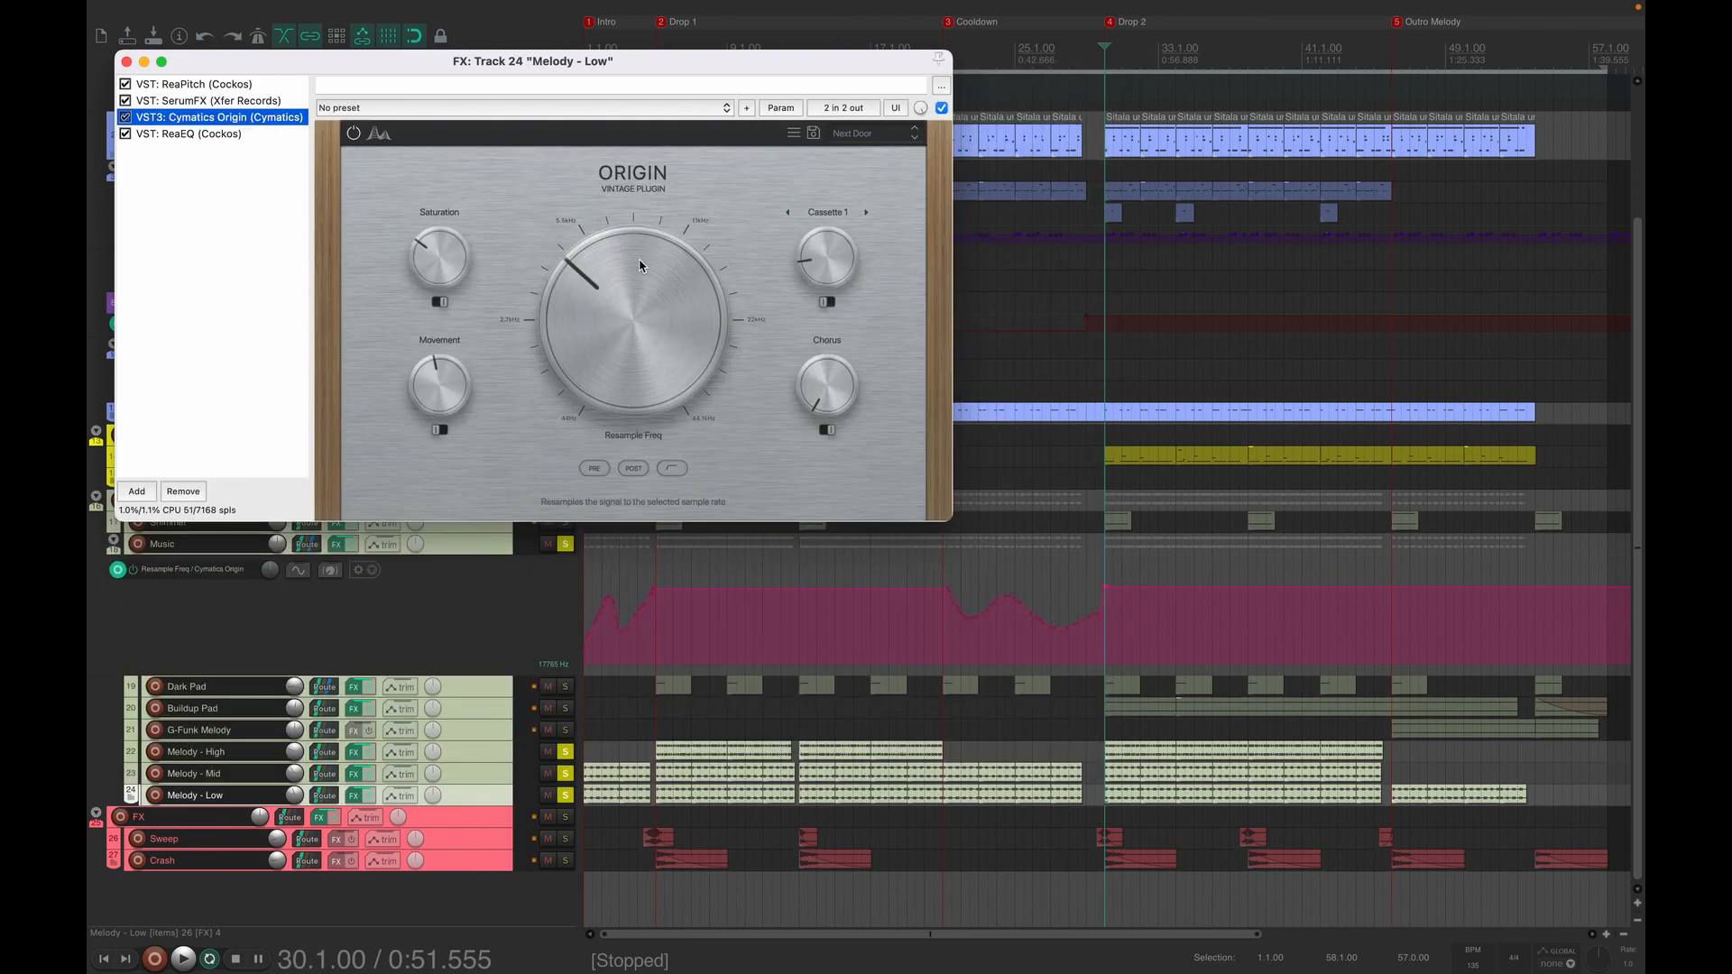
click(226, 134)
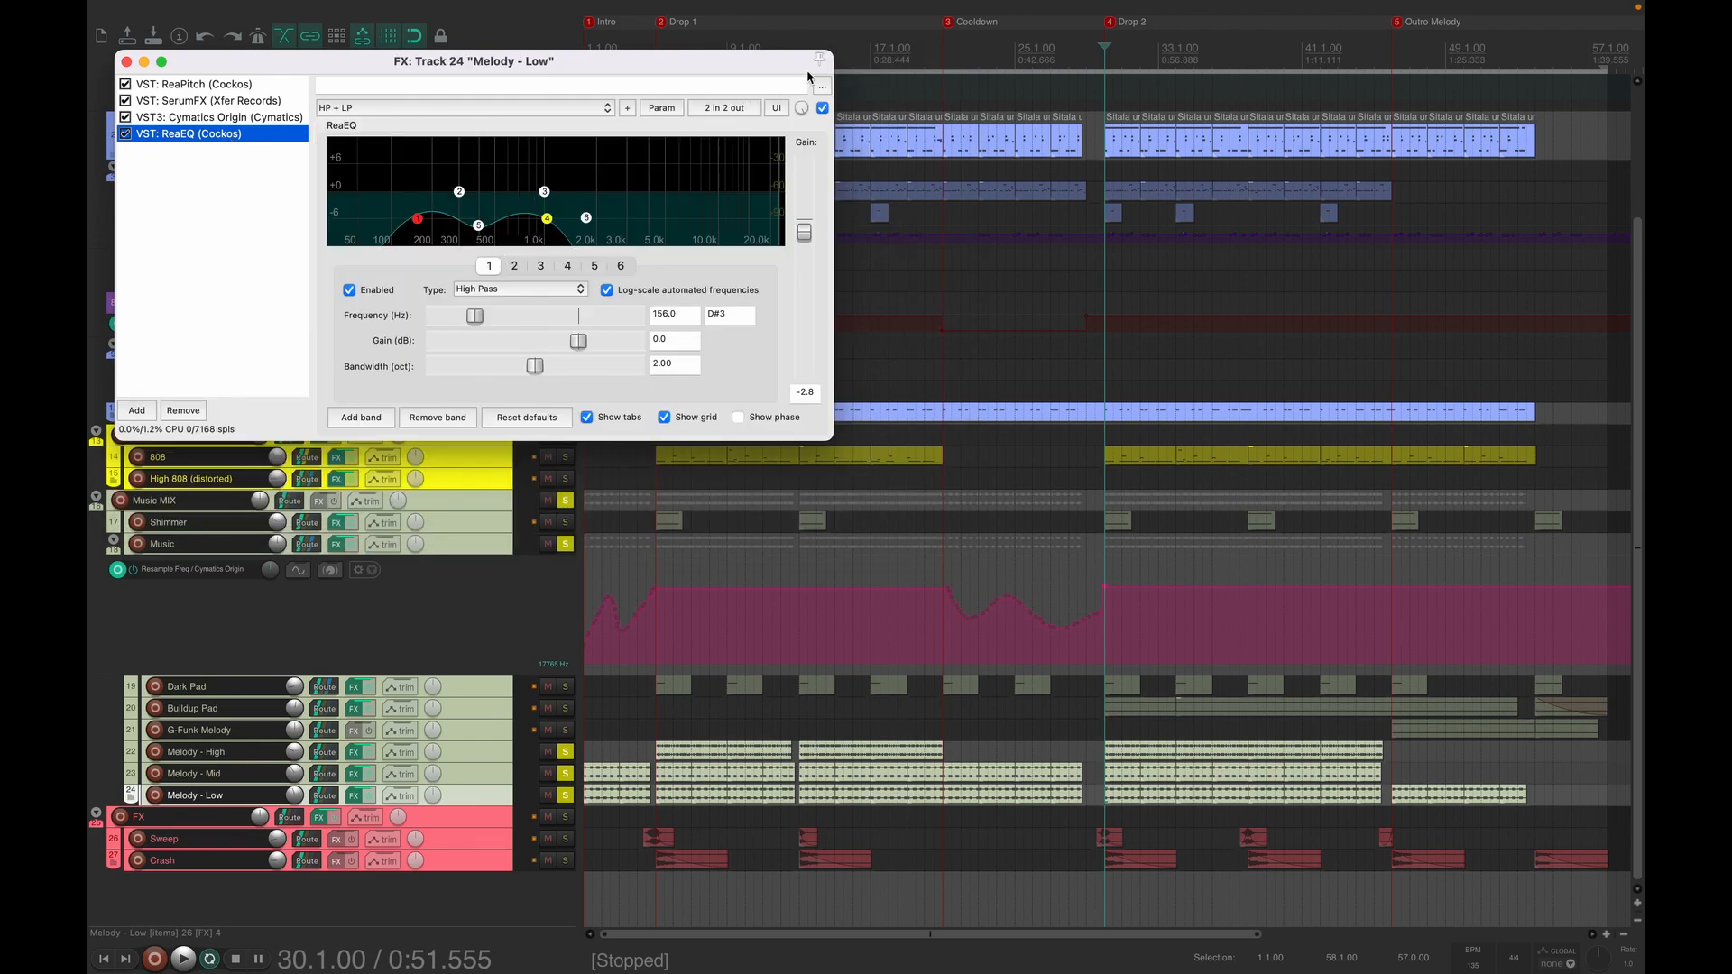
click(126, 61)
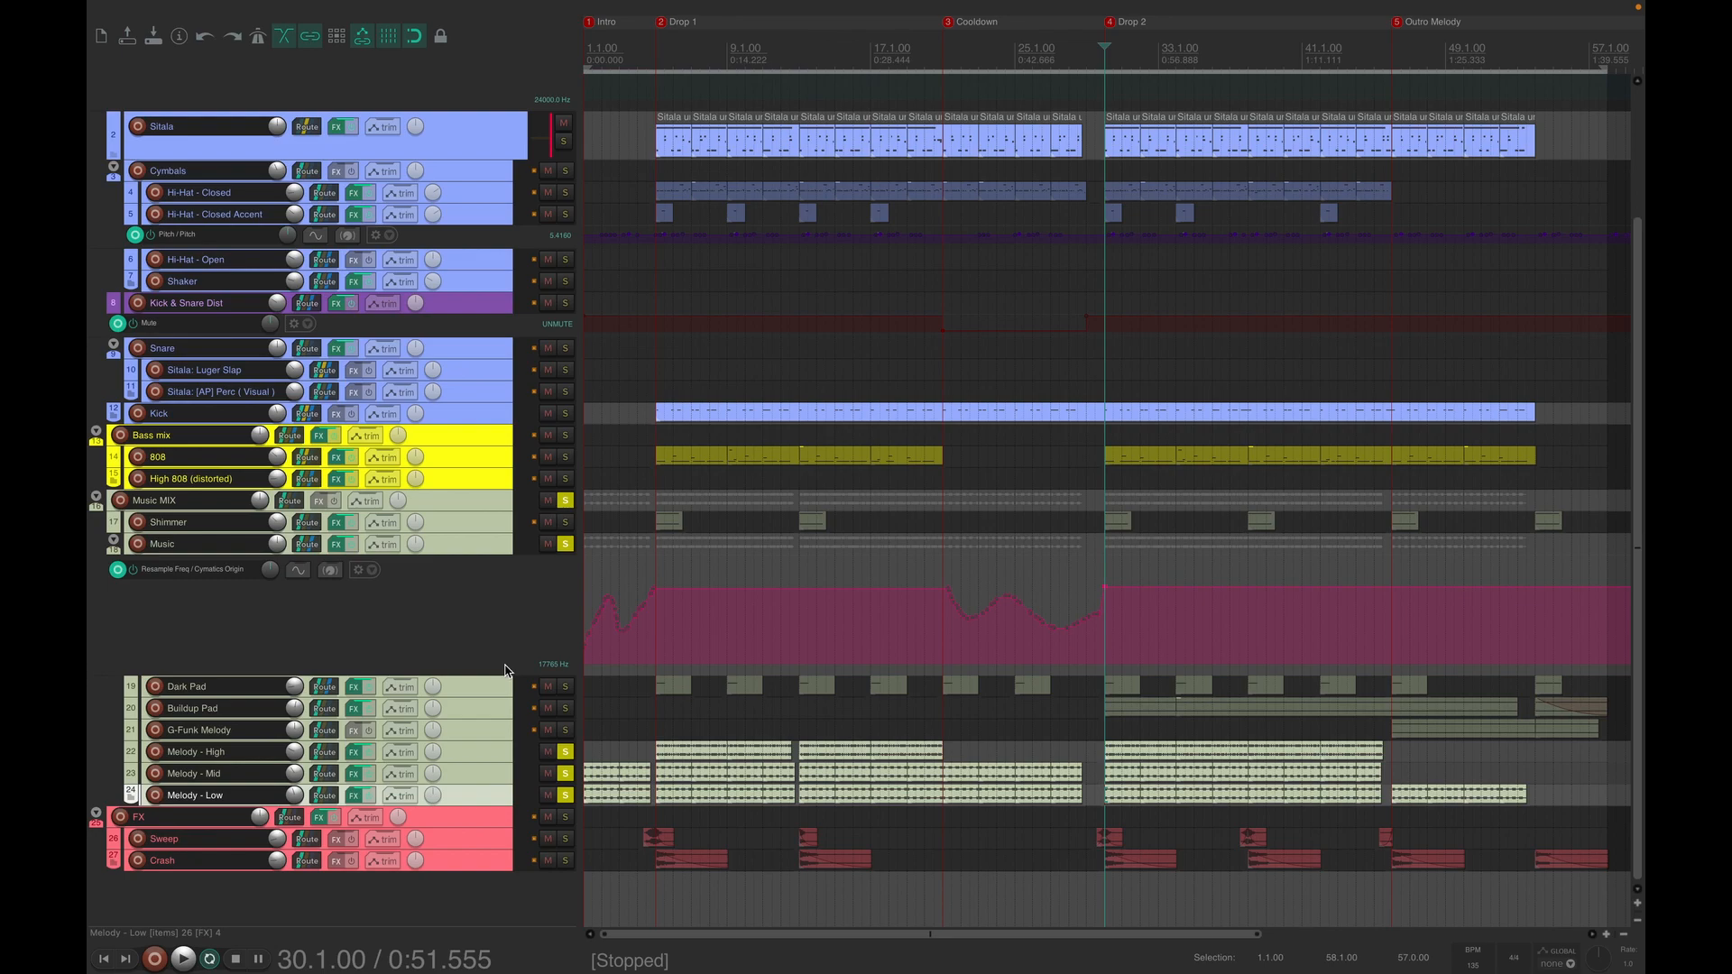
- Unsolo the three Melody tracks and the Music folder, and listen to the whole Music MIX from Drop 2
click(566, 795)
click(566, 773)
click(565, 752)
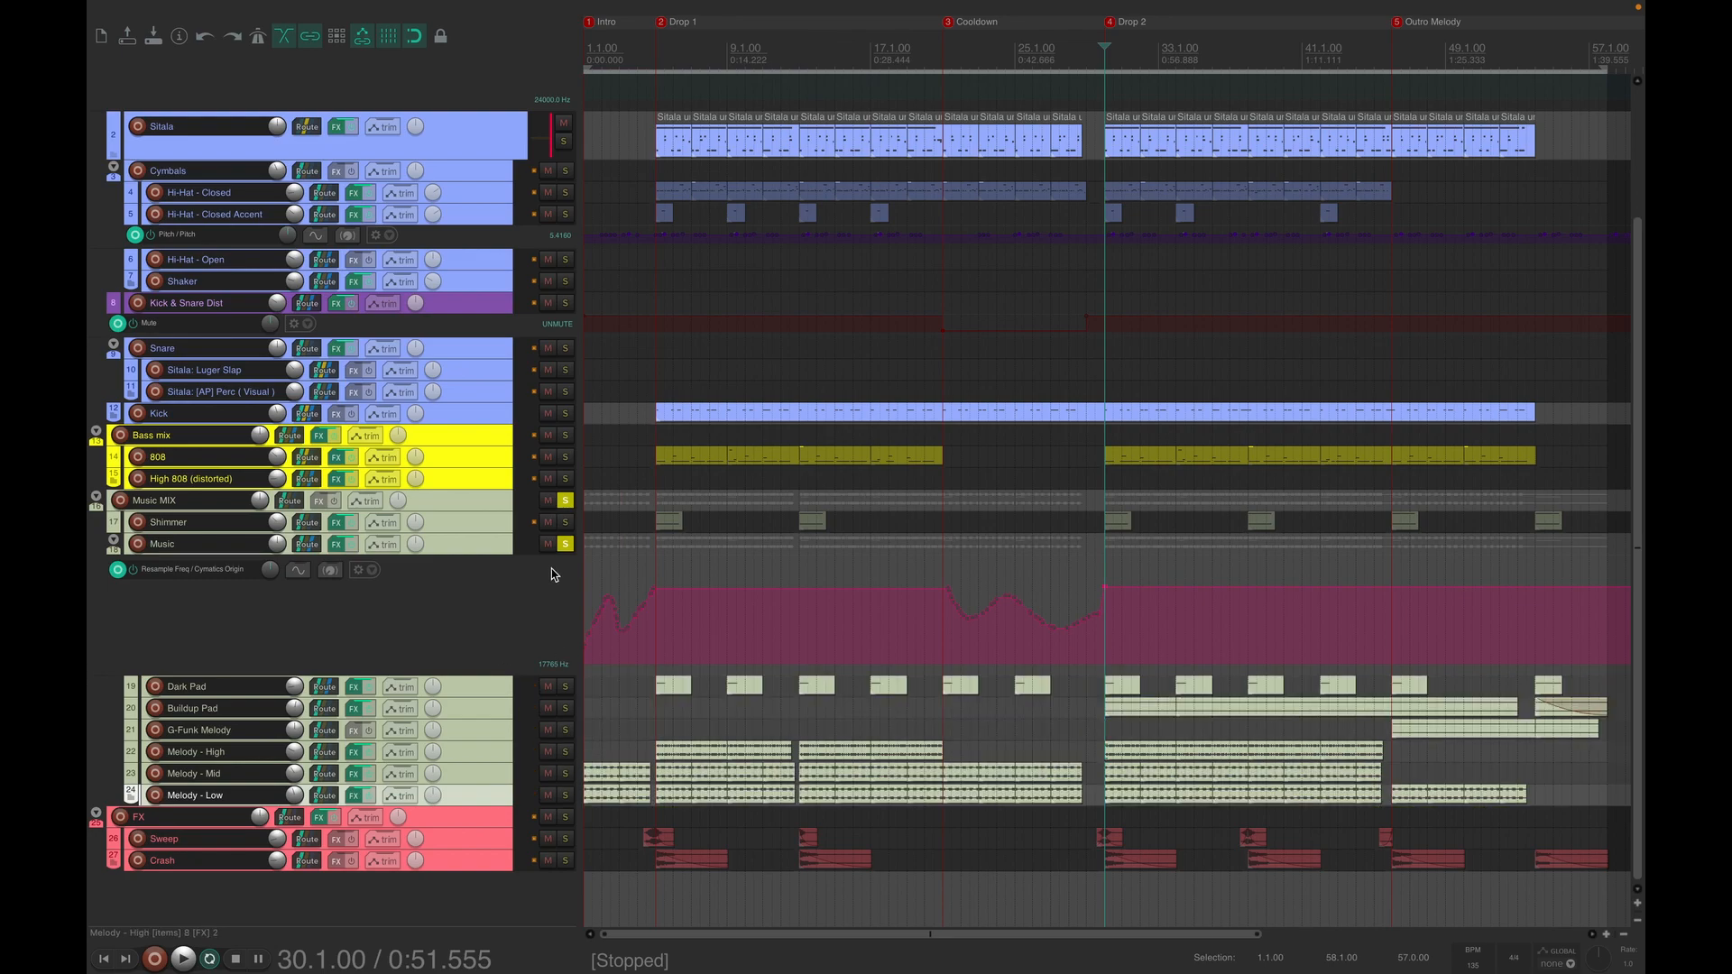
click(565, 543)
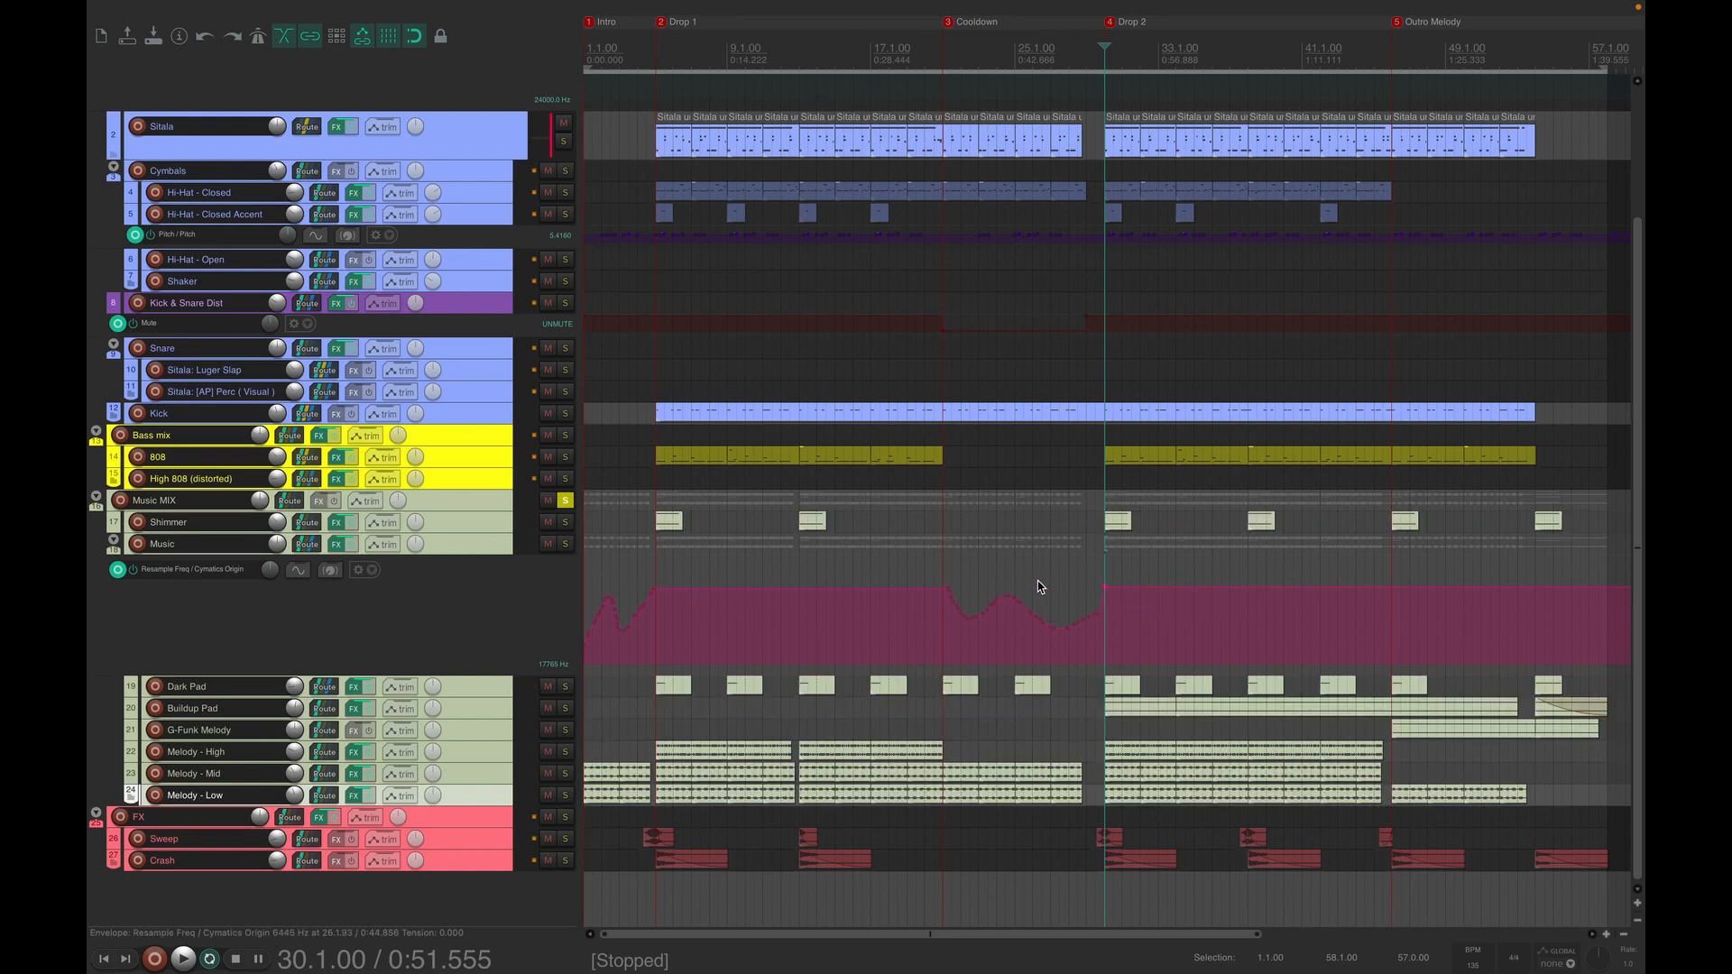
key(space)
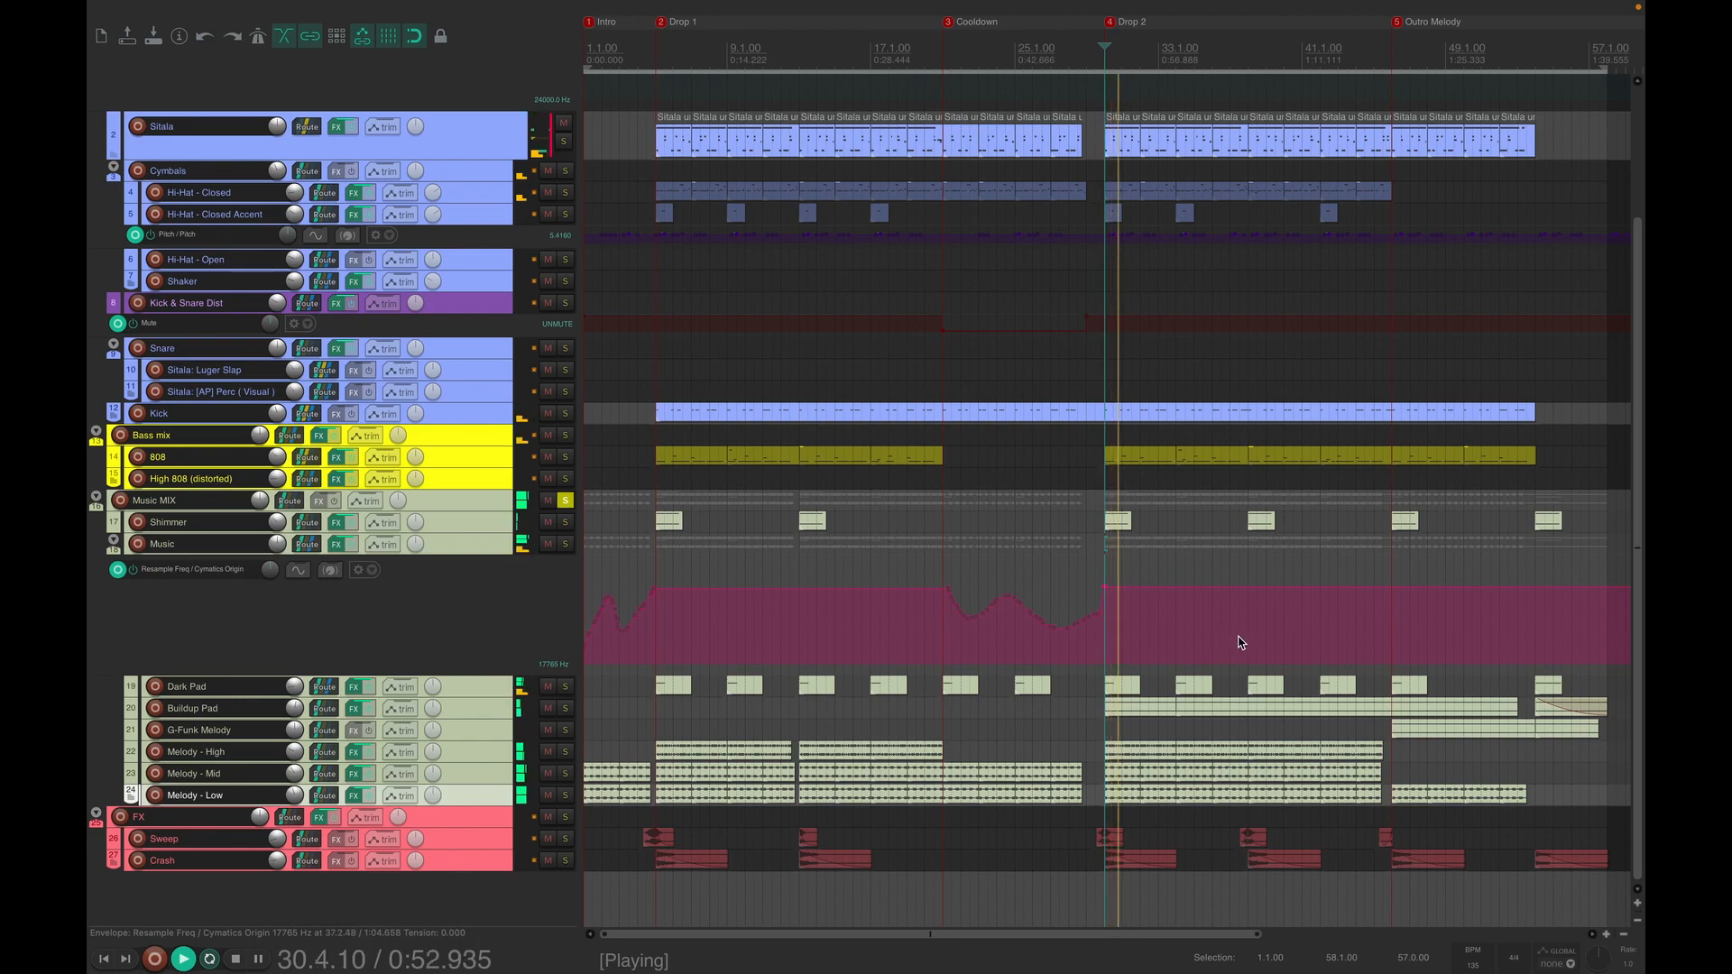
key(space)
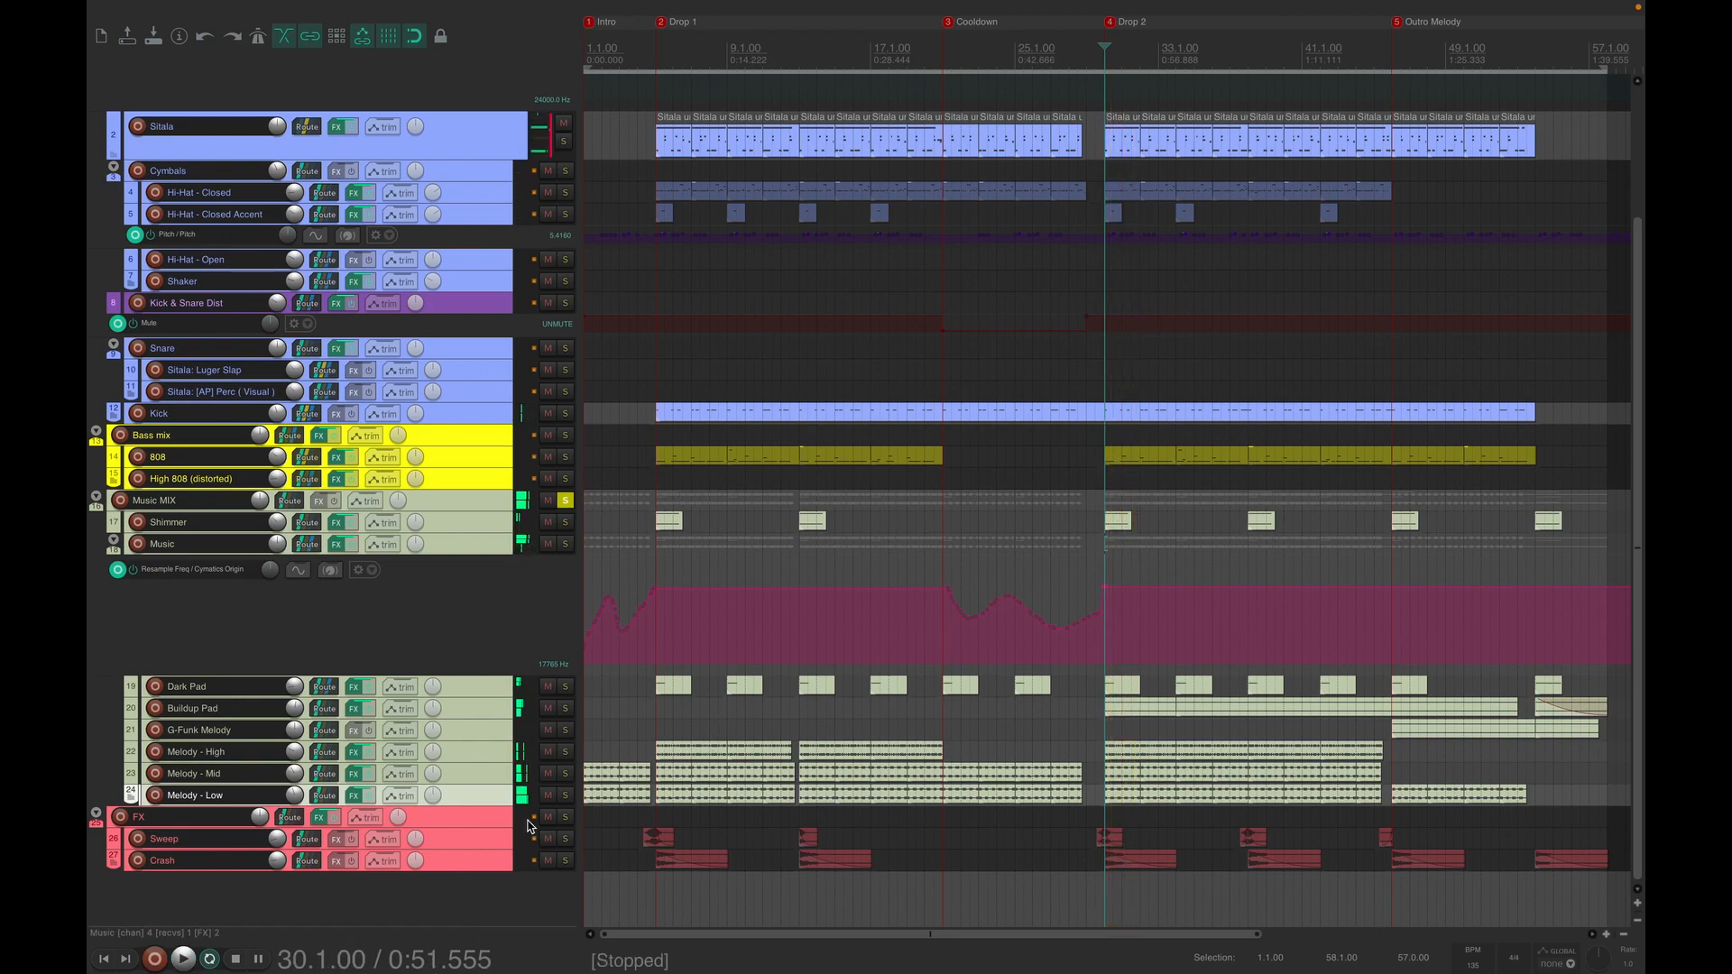
- Solo the FX folder alongside Music MIX, examine its OldSkoolVerb reverb settings, and close the effects window
click(533, 819)
click(566, 817)
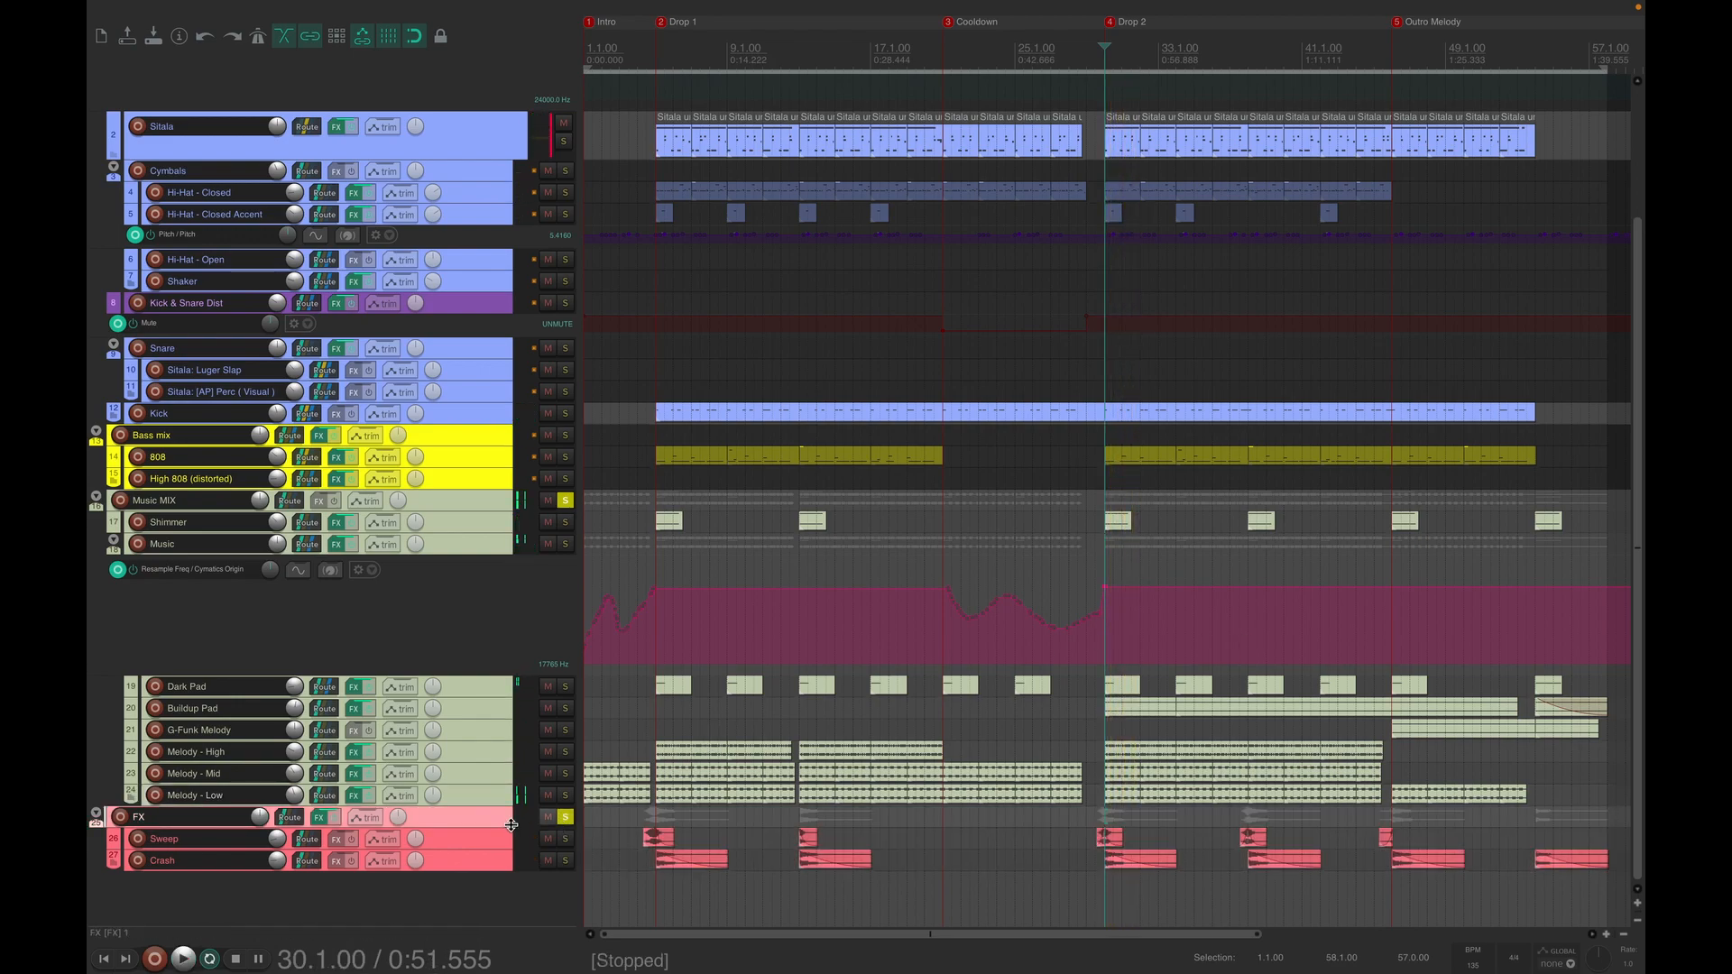
click(318, 817)
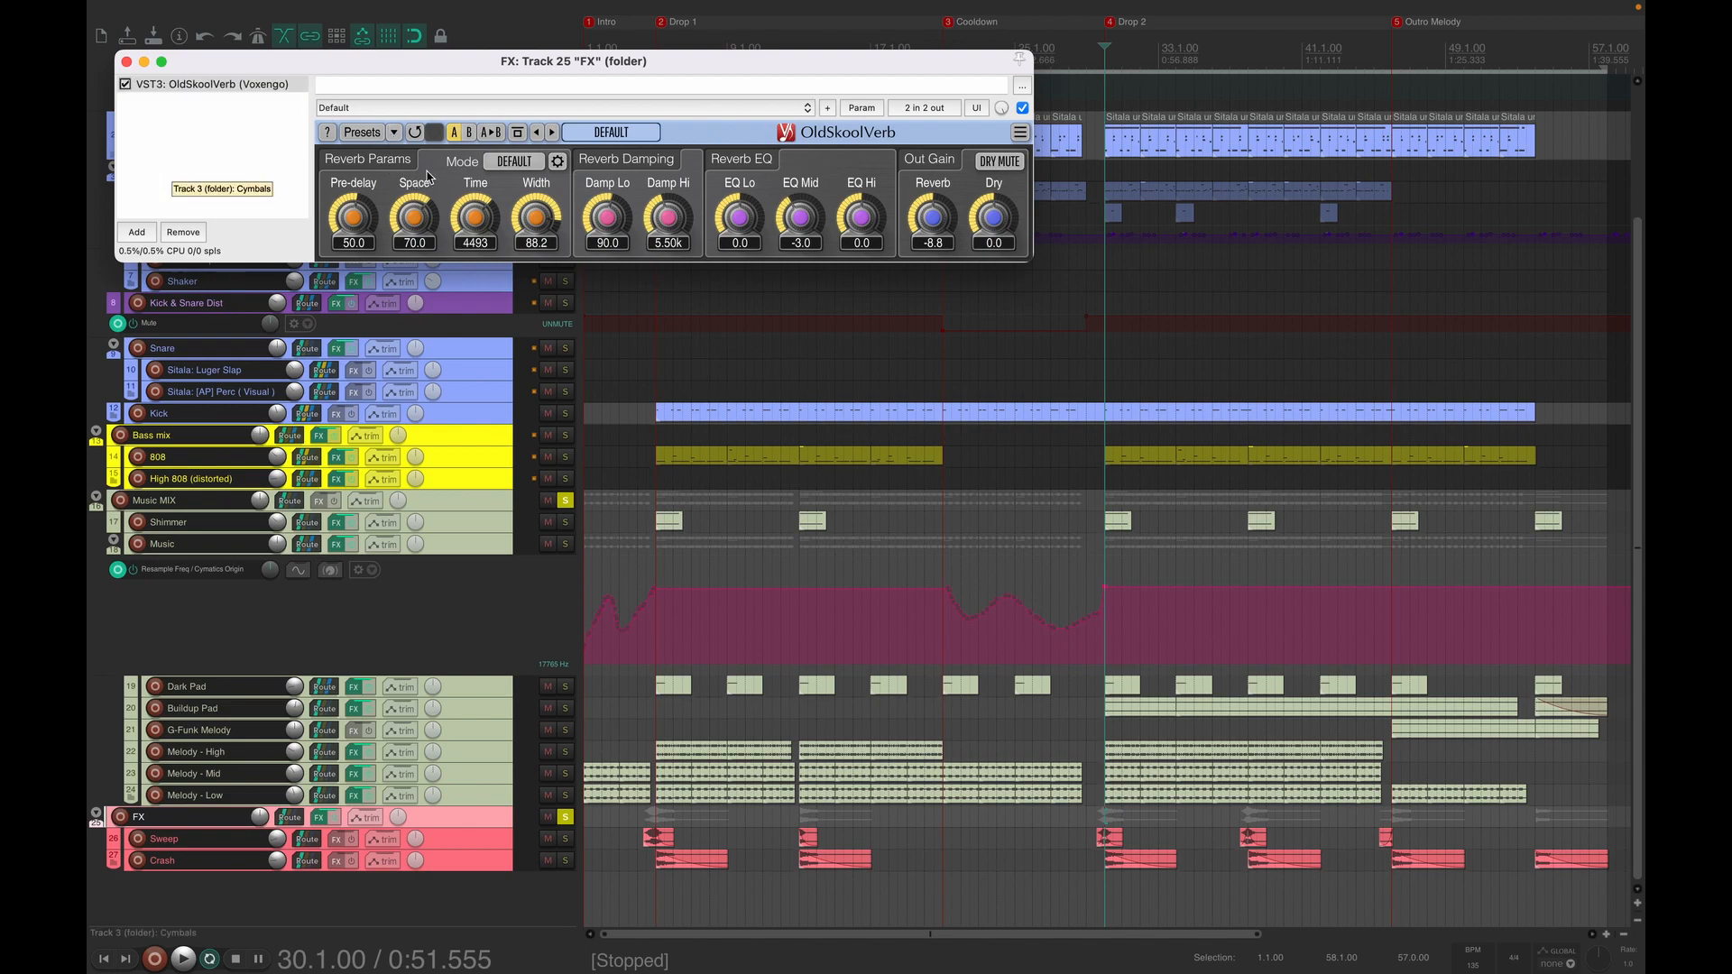
click(225, 90)
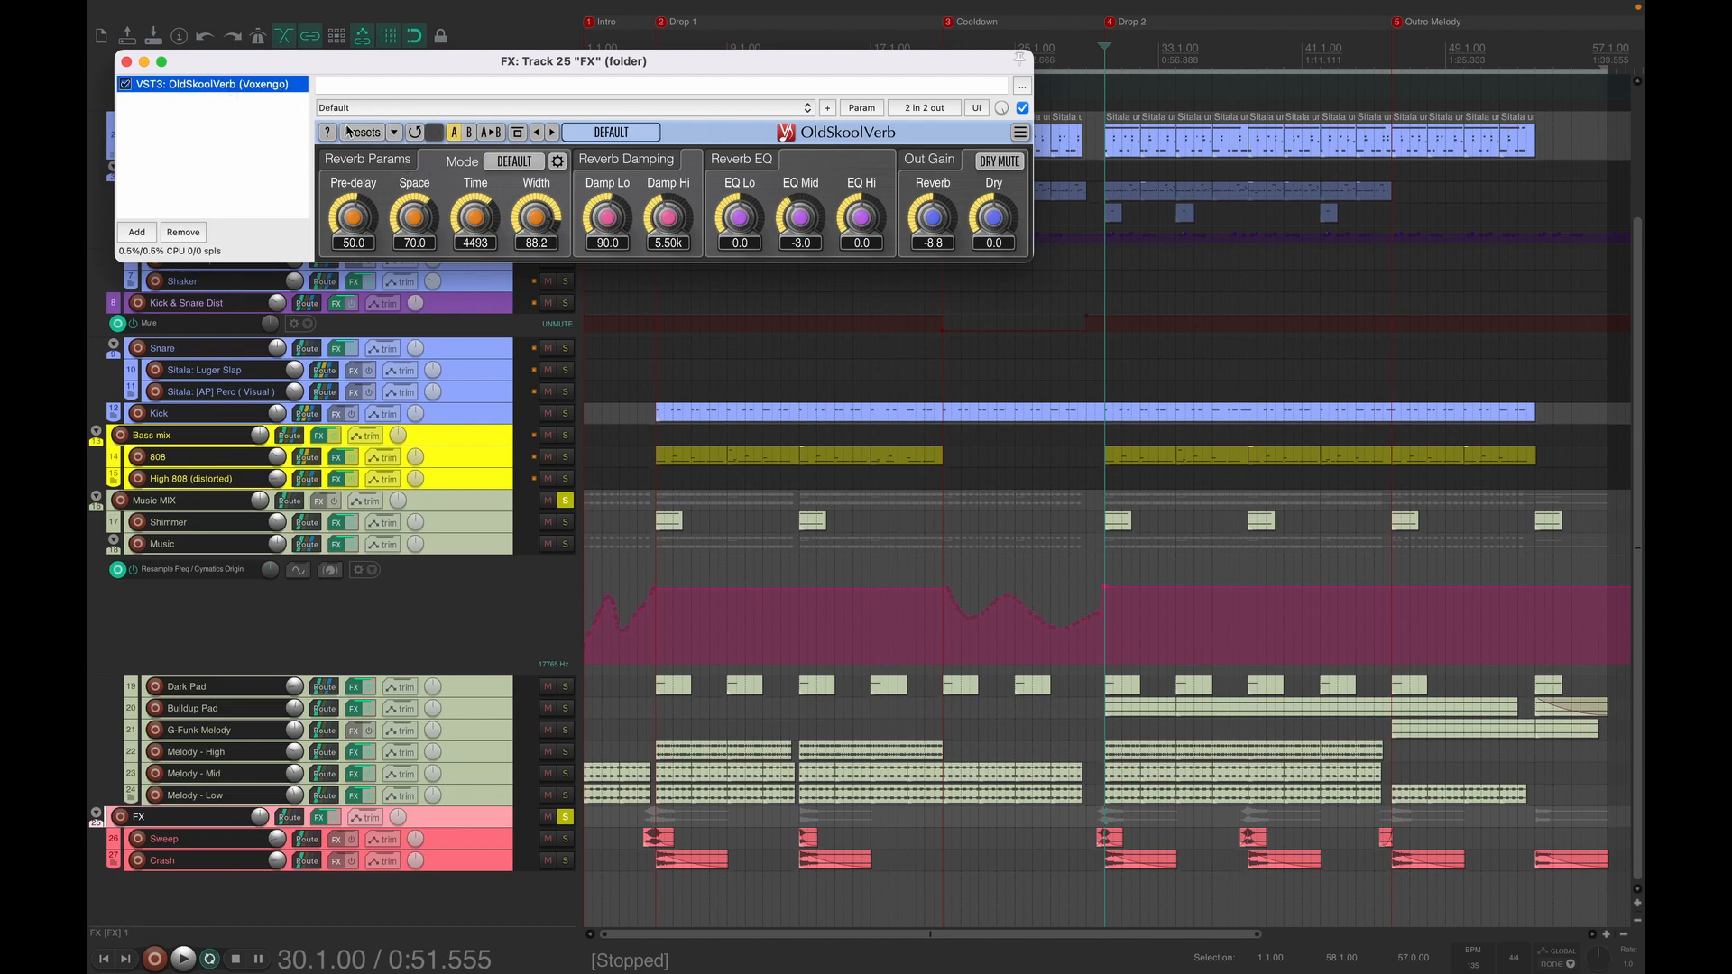
click(124, 61)
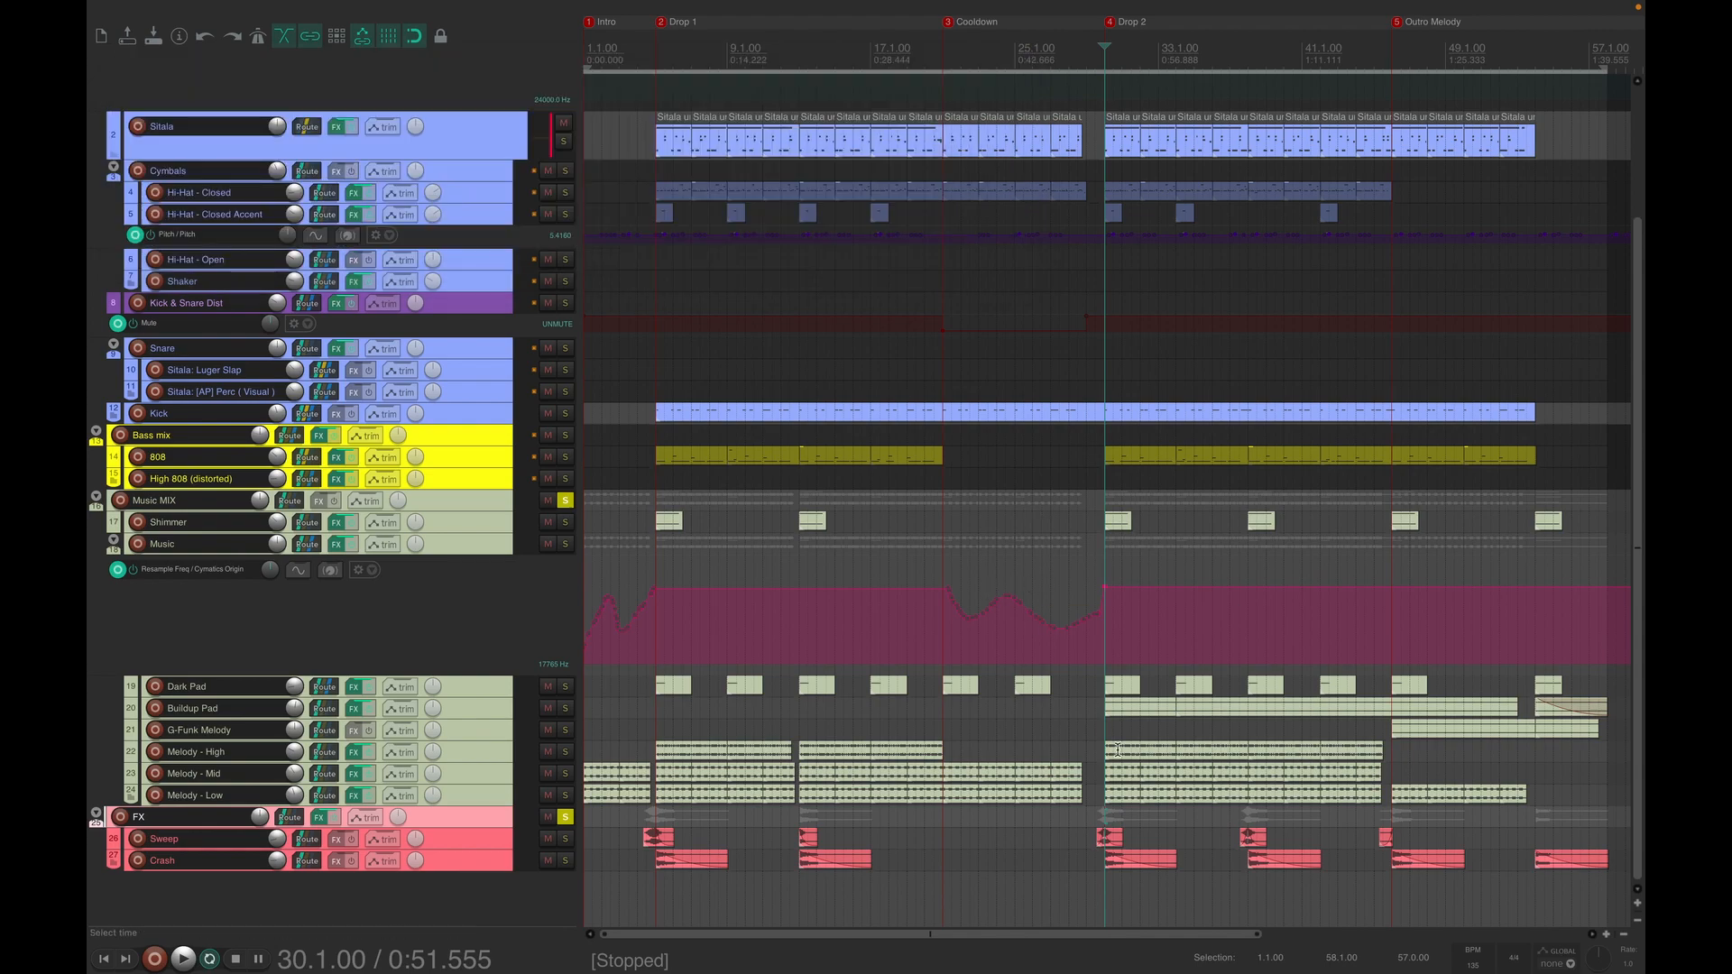
- Listen to the soloed FX and Music MIX folders from bar 45, just before the Outro Melody
click(1372, 841)
key(space)
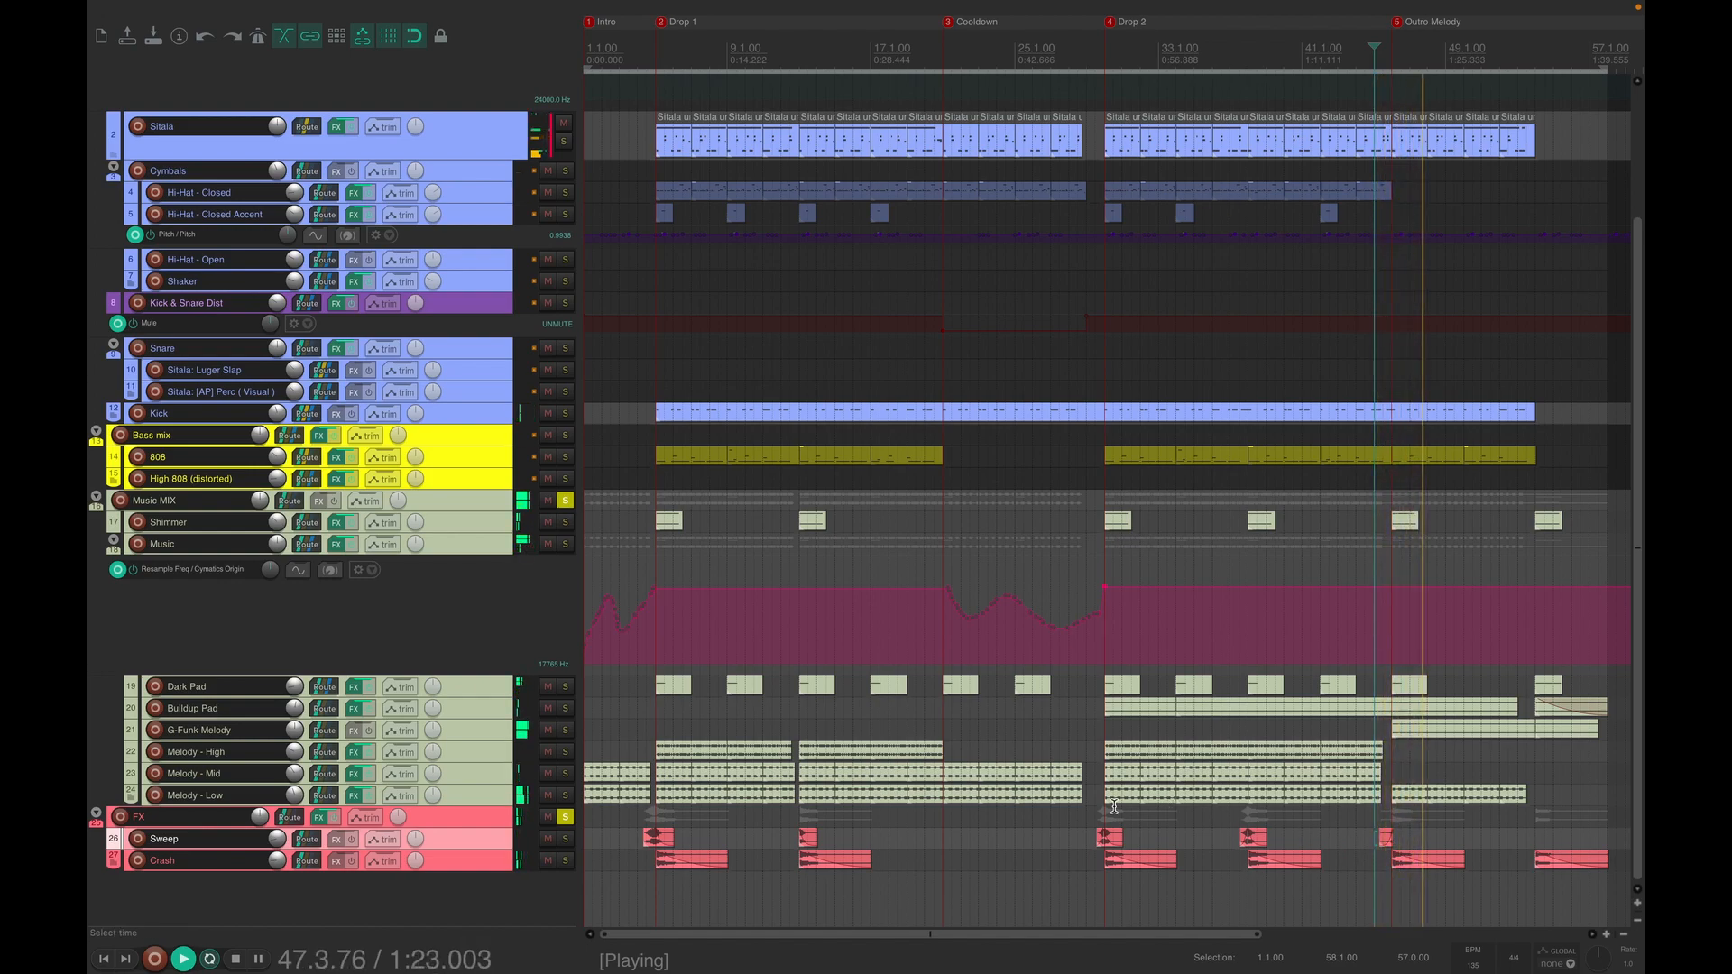
key(space)
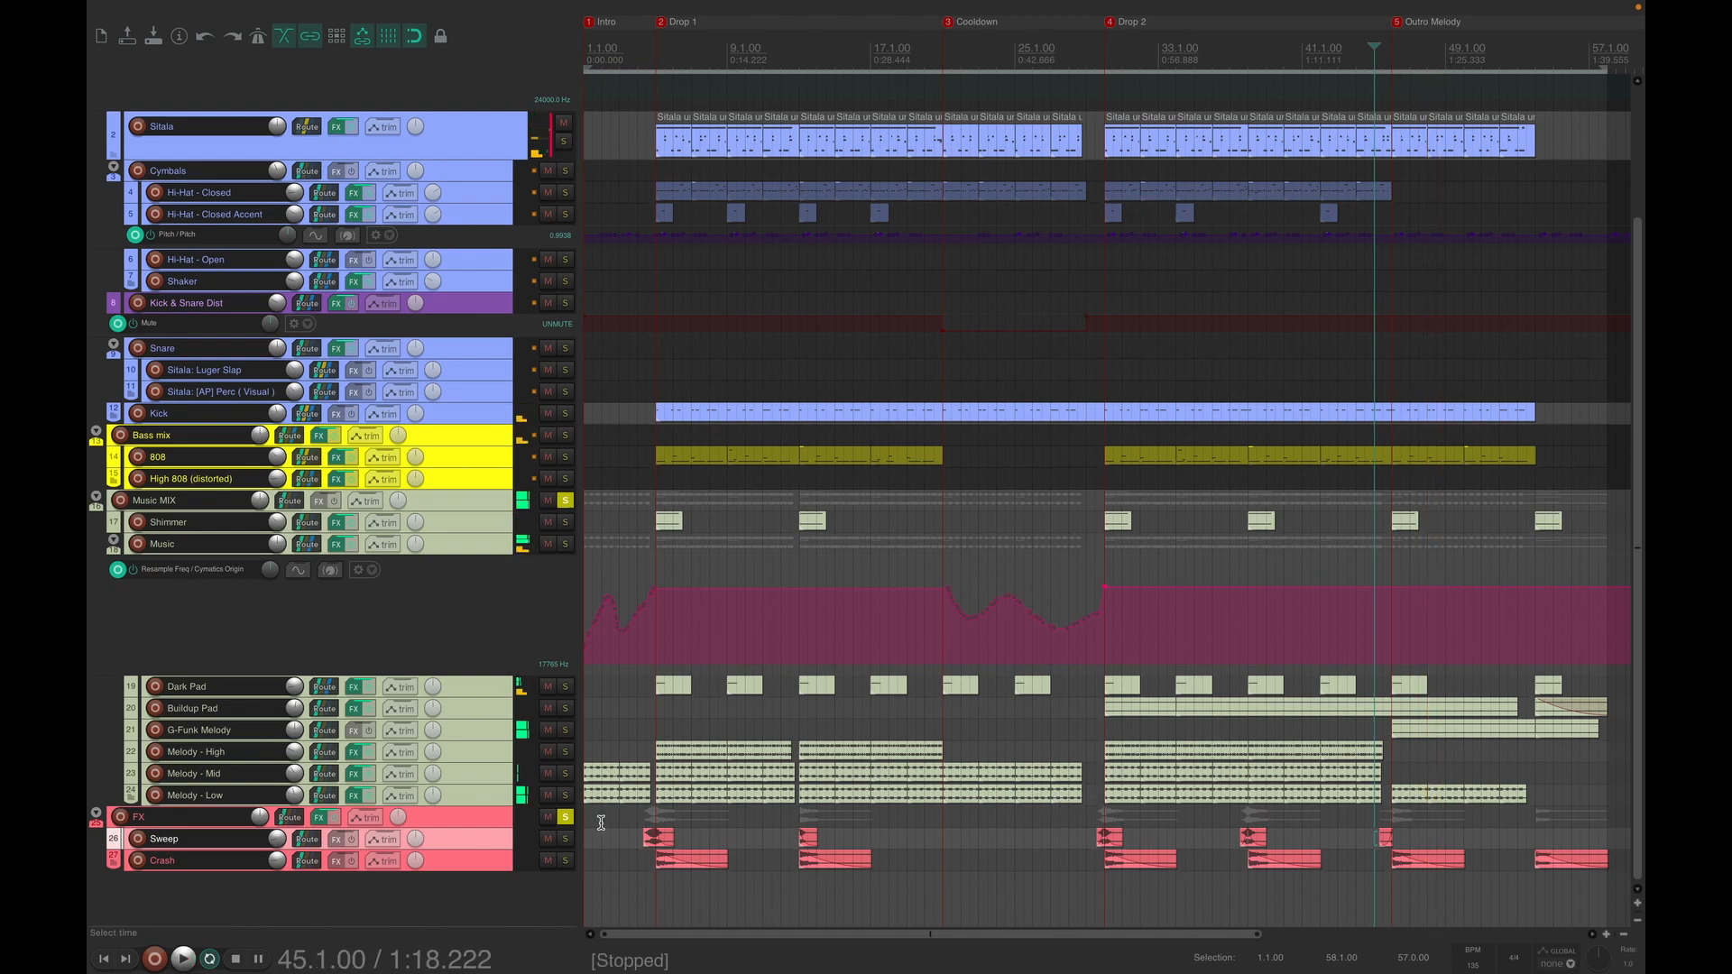
- Unsolo the FX and Music MIX folders, and listen to the full mix from bar 45
click(565, 818)
click(565, 501)
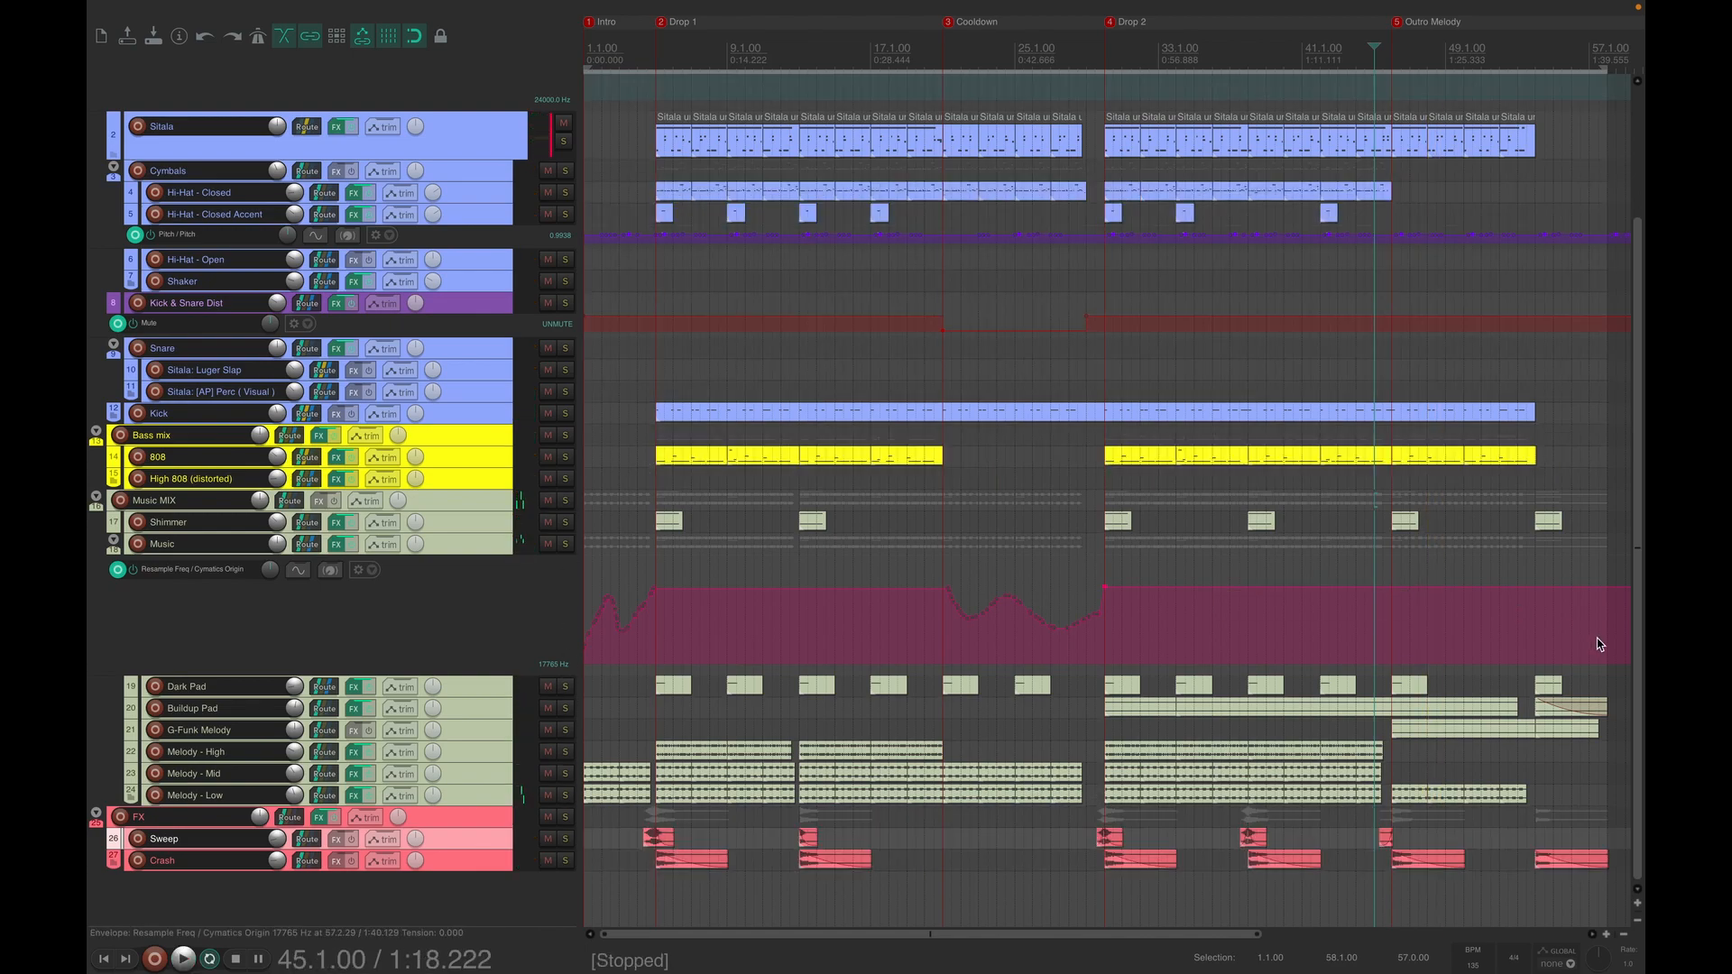
drag(1641, 665, 1621, 427)
key(space)
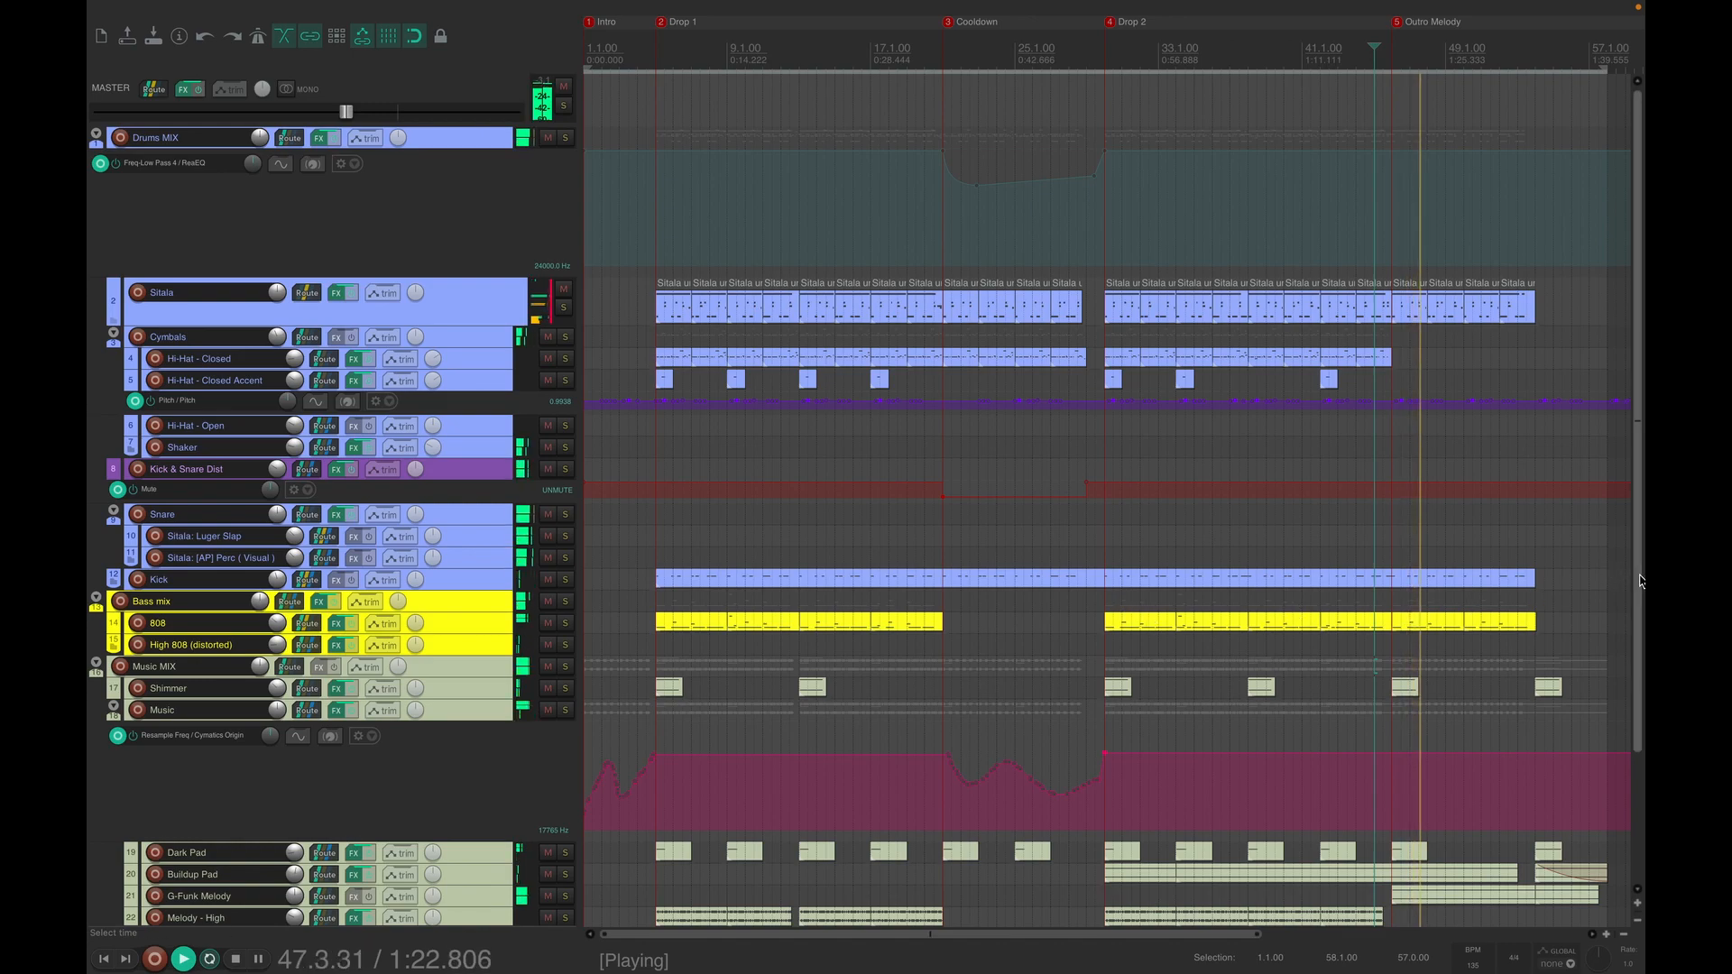
key(space)
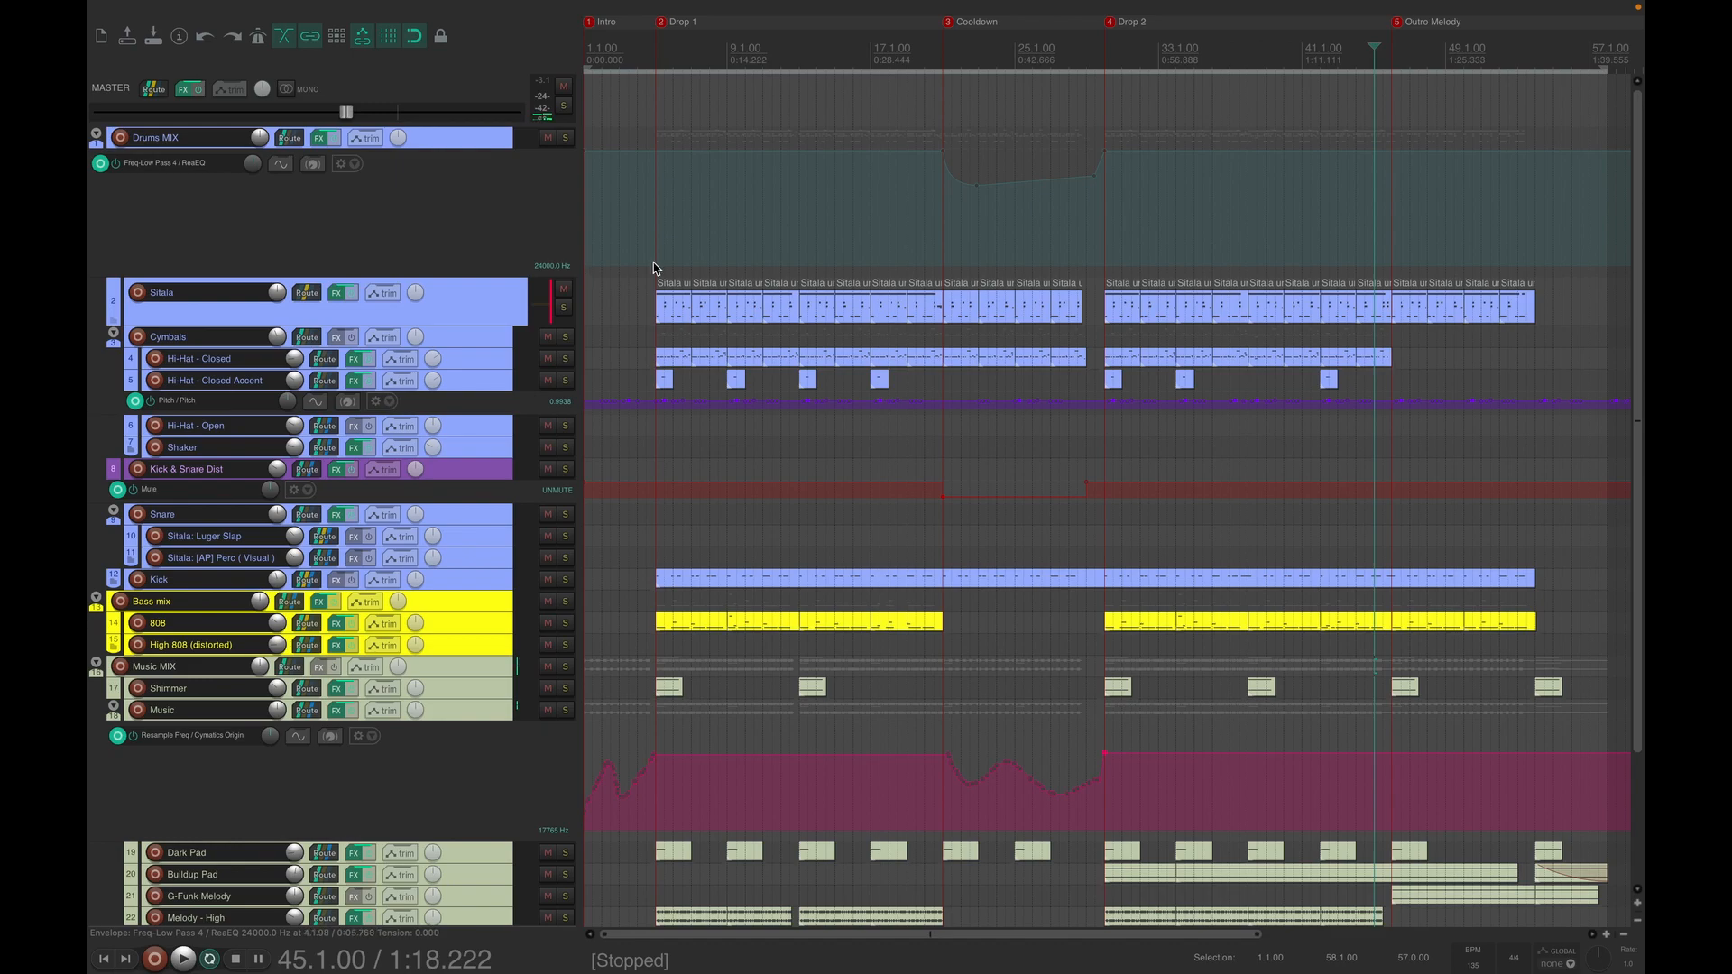
- Examine the master track's Soft Clipper/Limiter, Saturation Knob and Black Box HG-2 settings, dismissing the computer's scheduled sleep
click(656, 116)
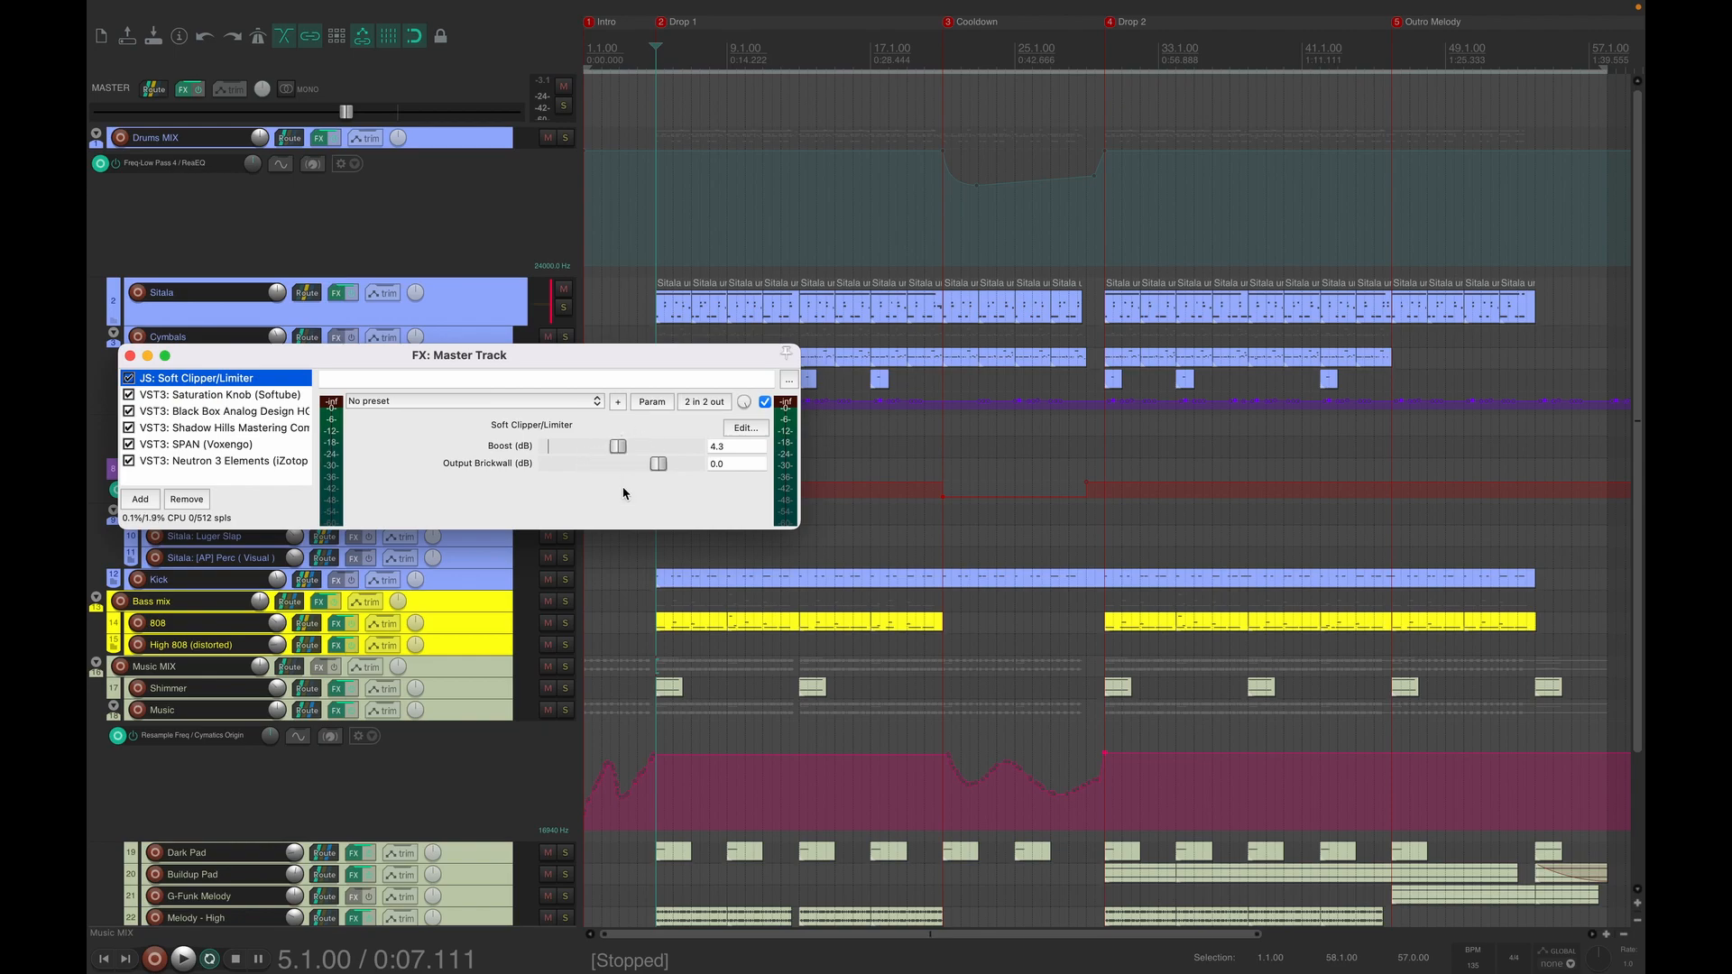
click(229, 399)
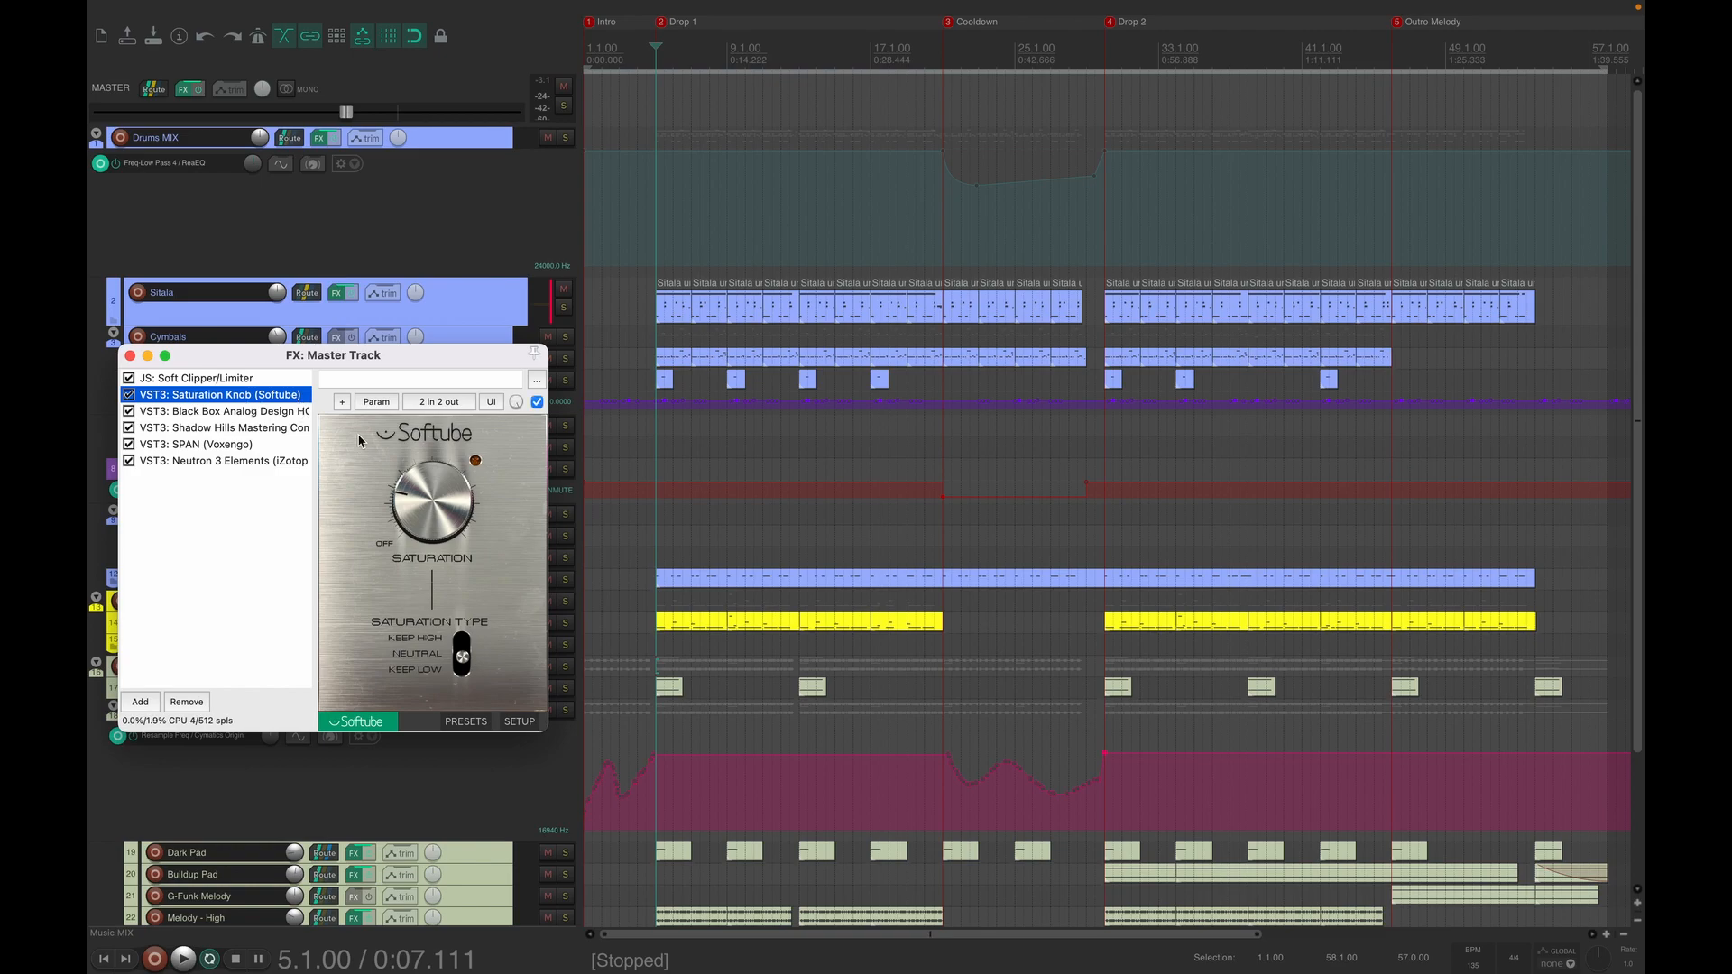
click(256, 412)
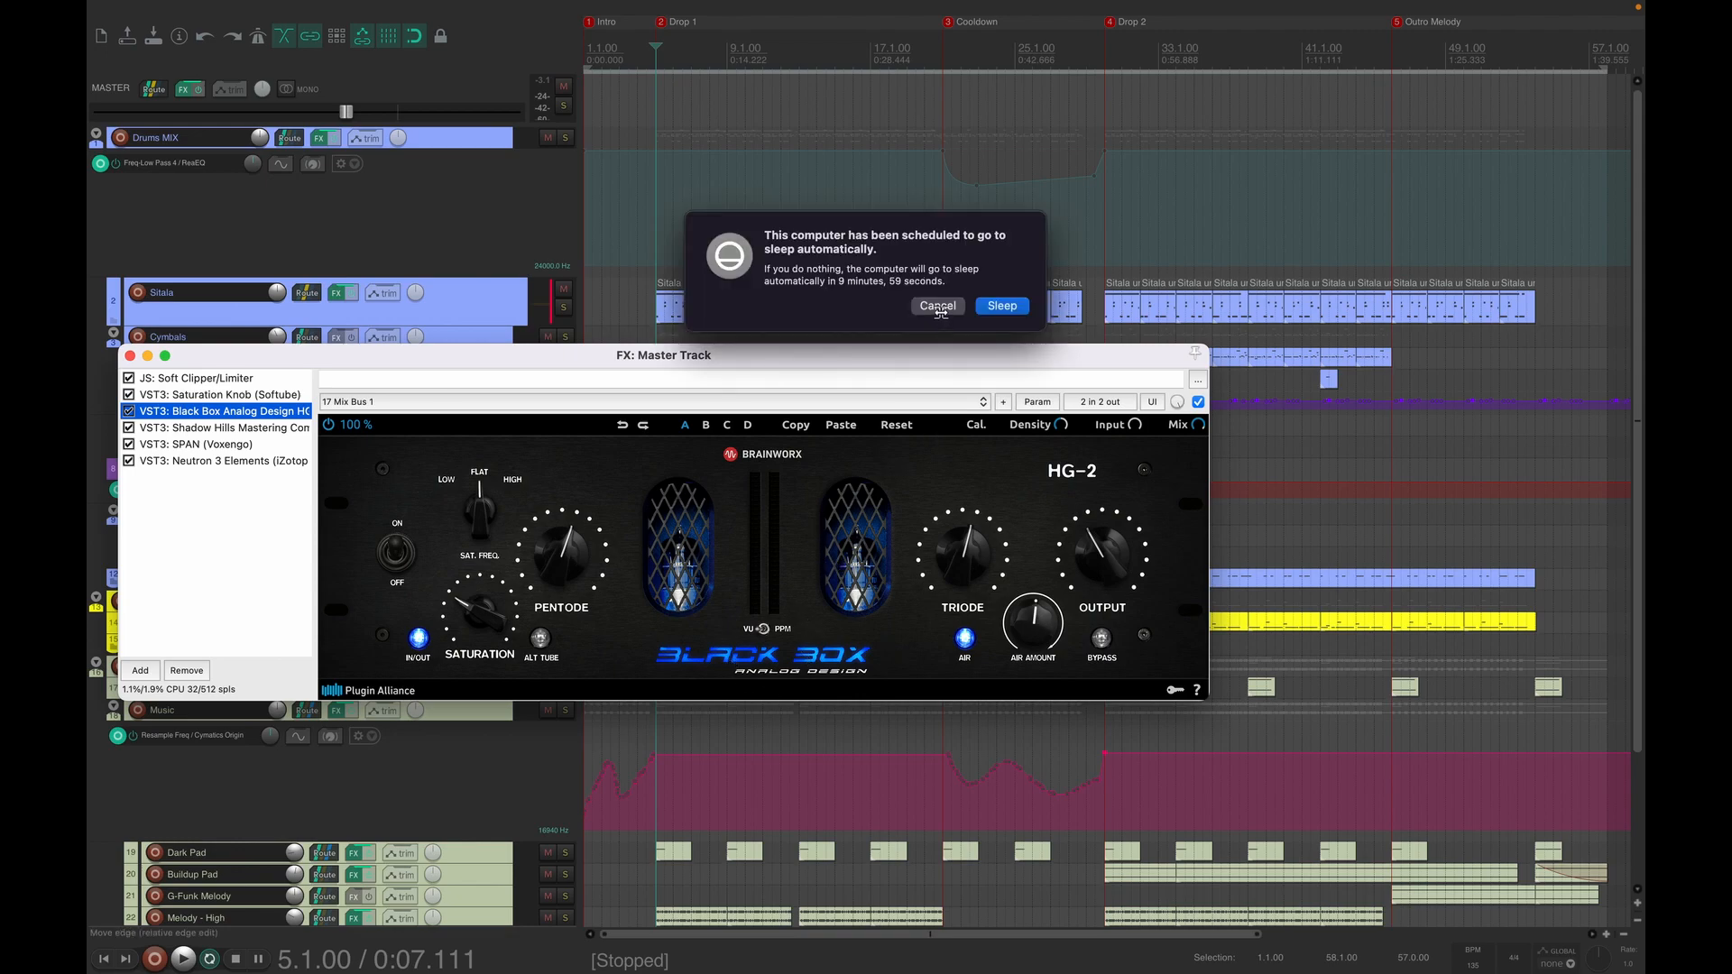
click(938, 306)
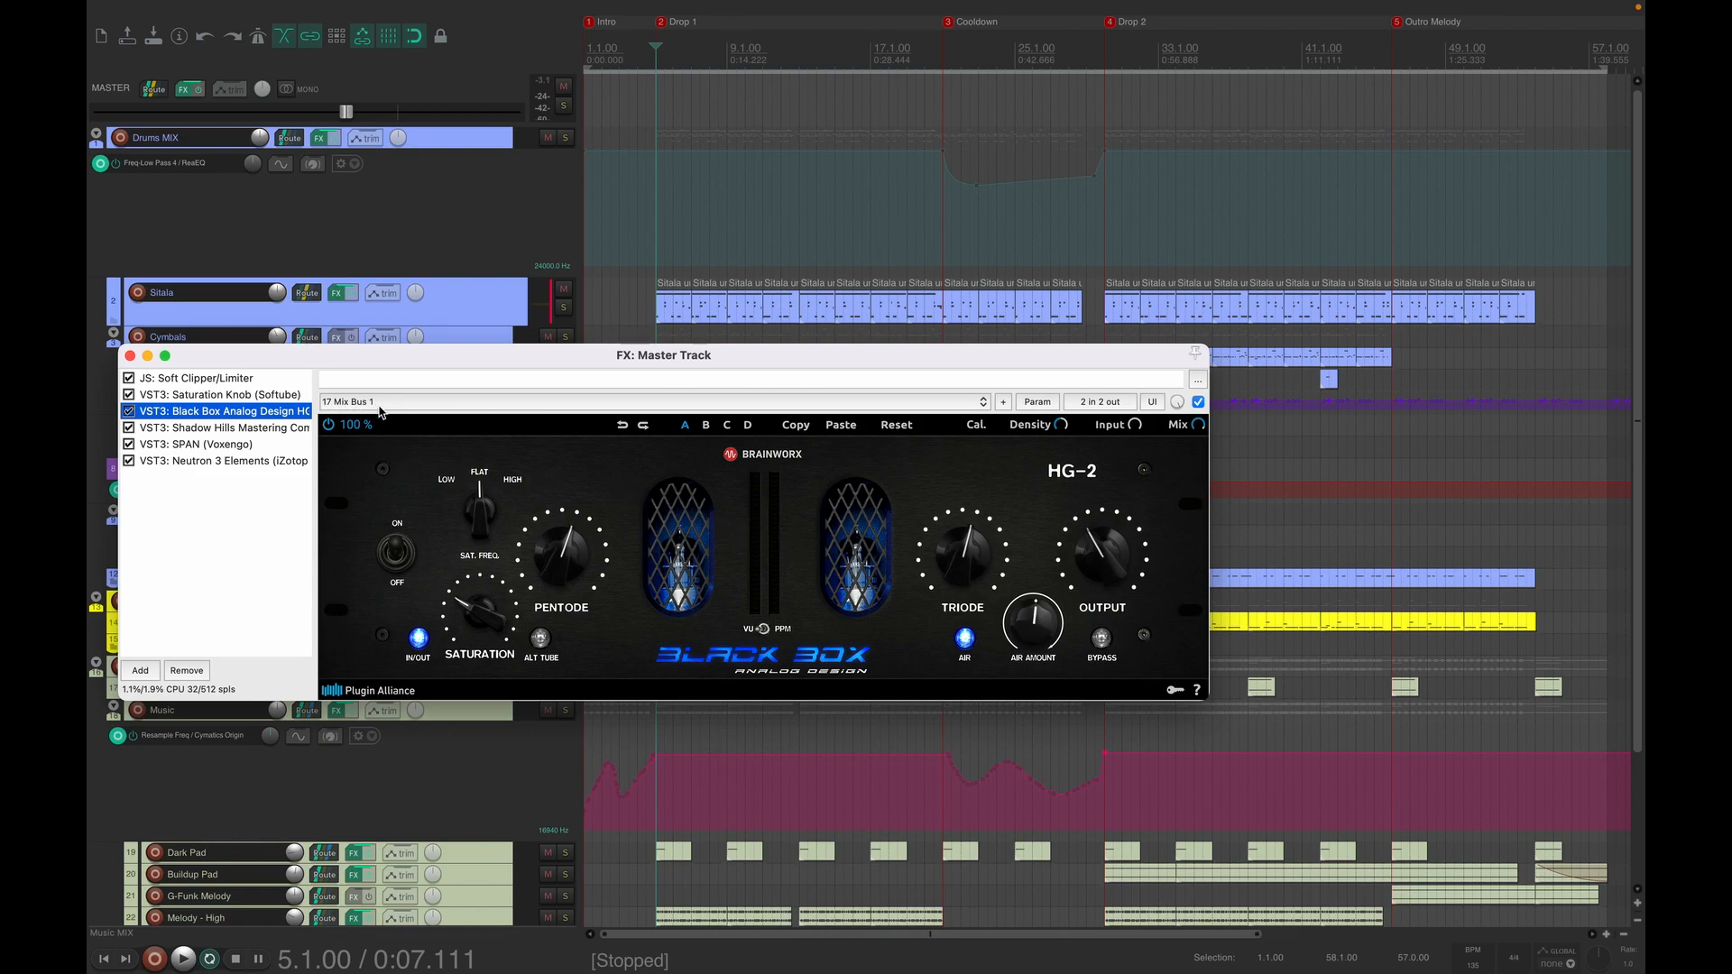
- Examine the master's Shadow Hills Mastering Compressor while playing the mix from Drop 1
click(236, 430)
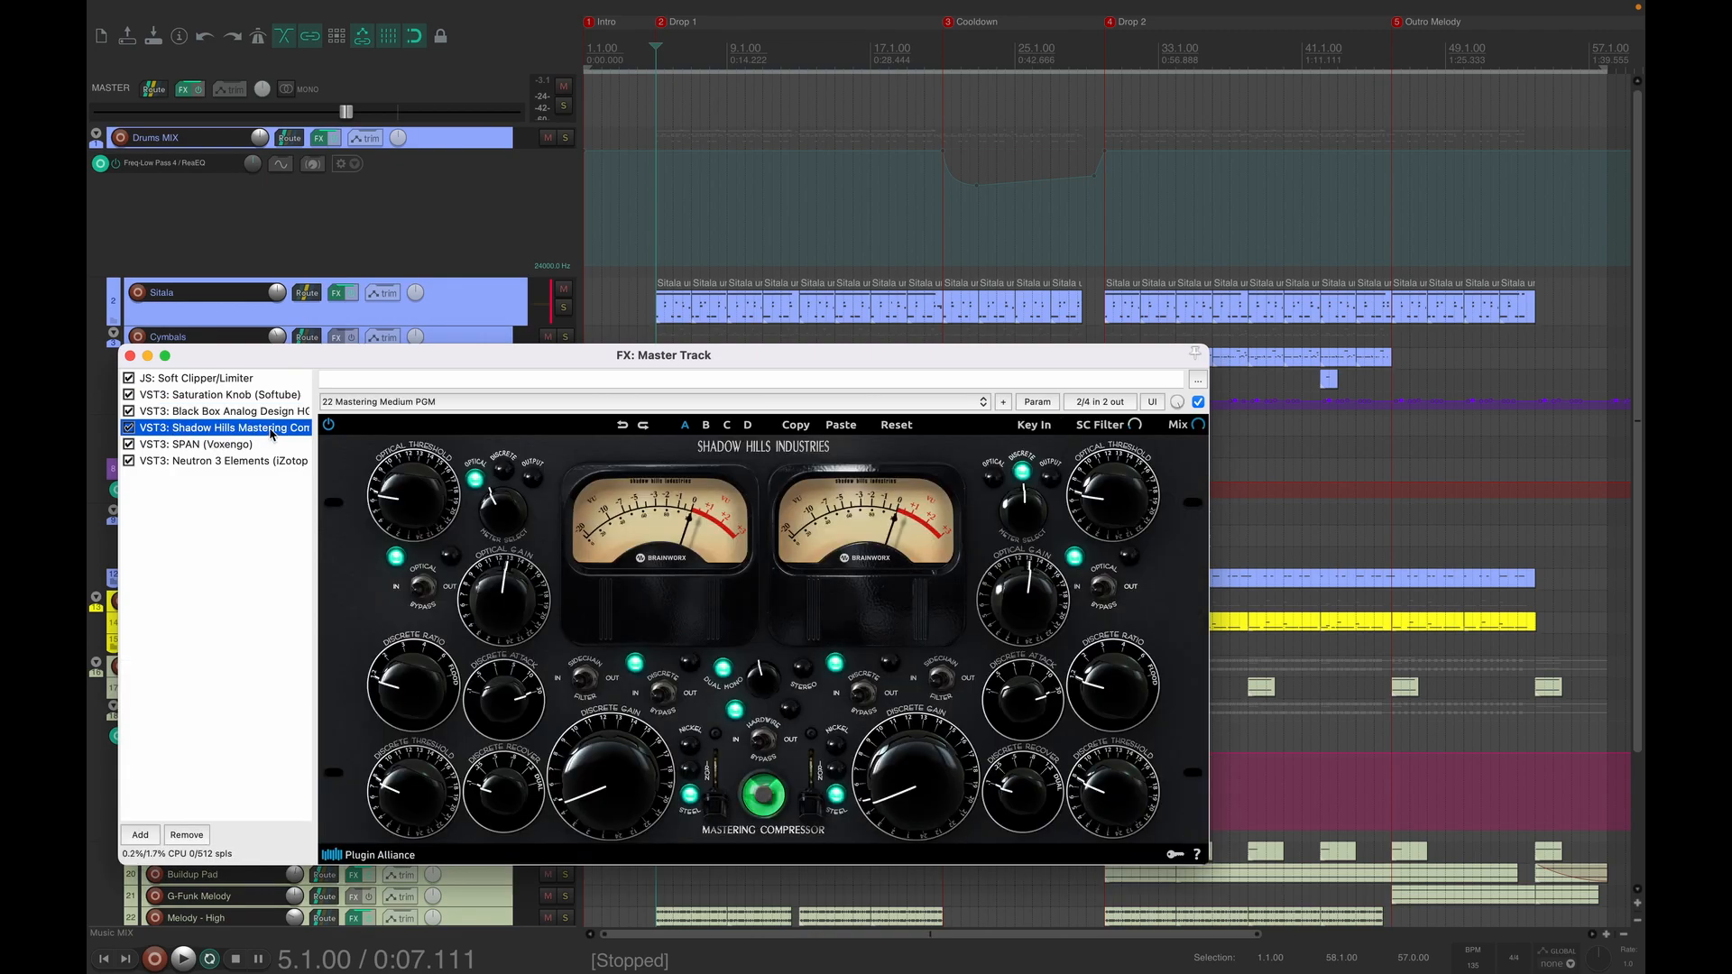
key(space)
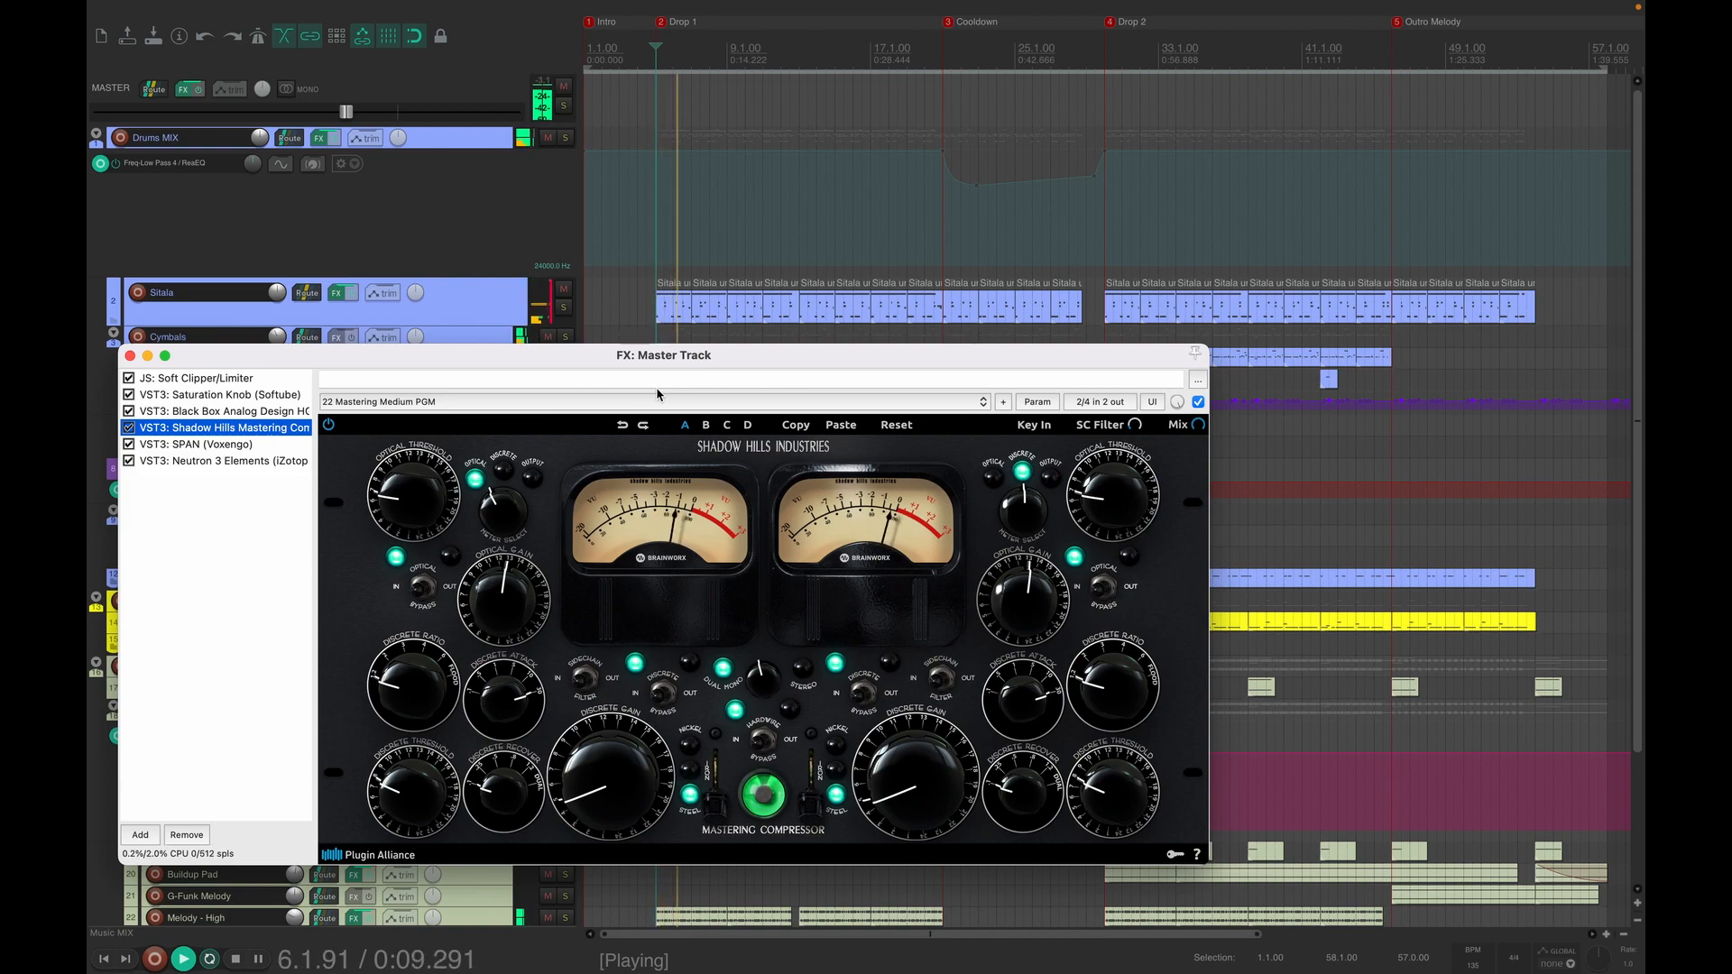
key(space)
- Check the master's frequency spectrum and output level in SPAN while playing the mix from Drop 1
click(262, 444)
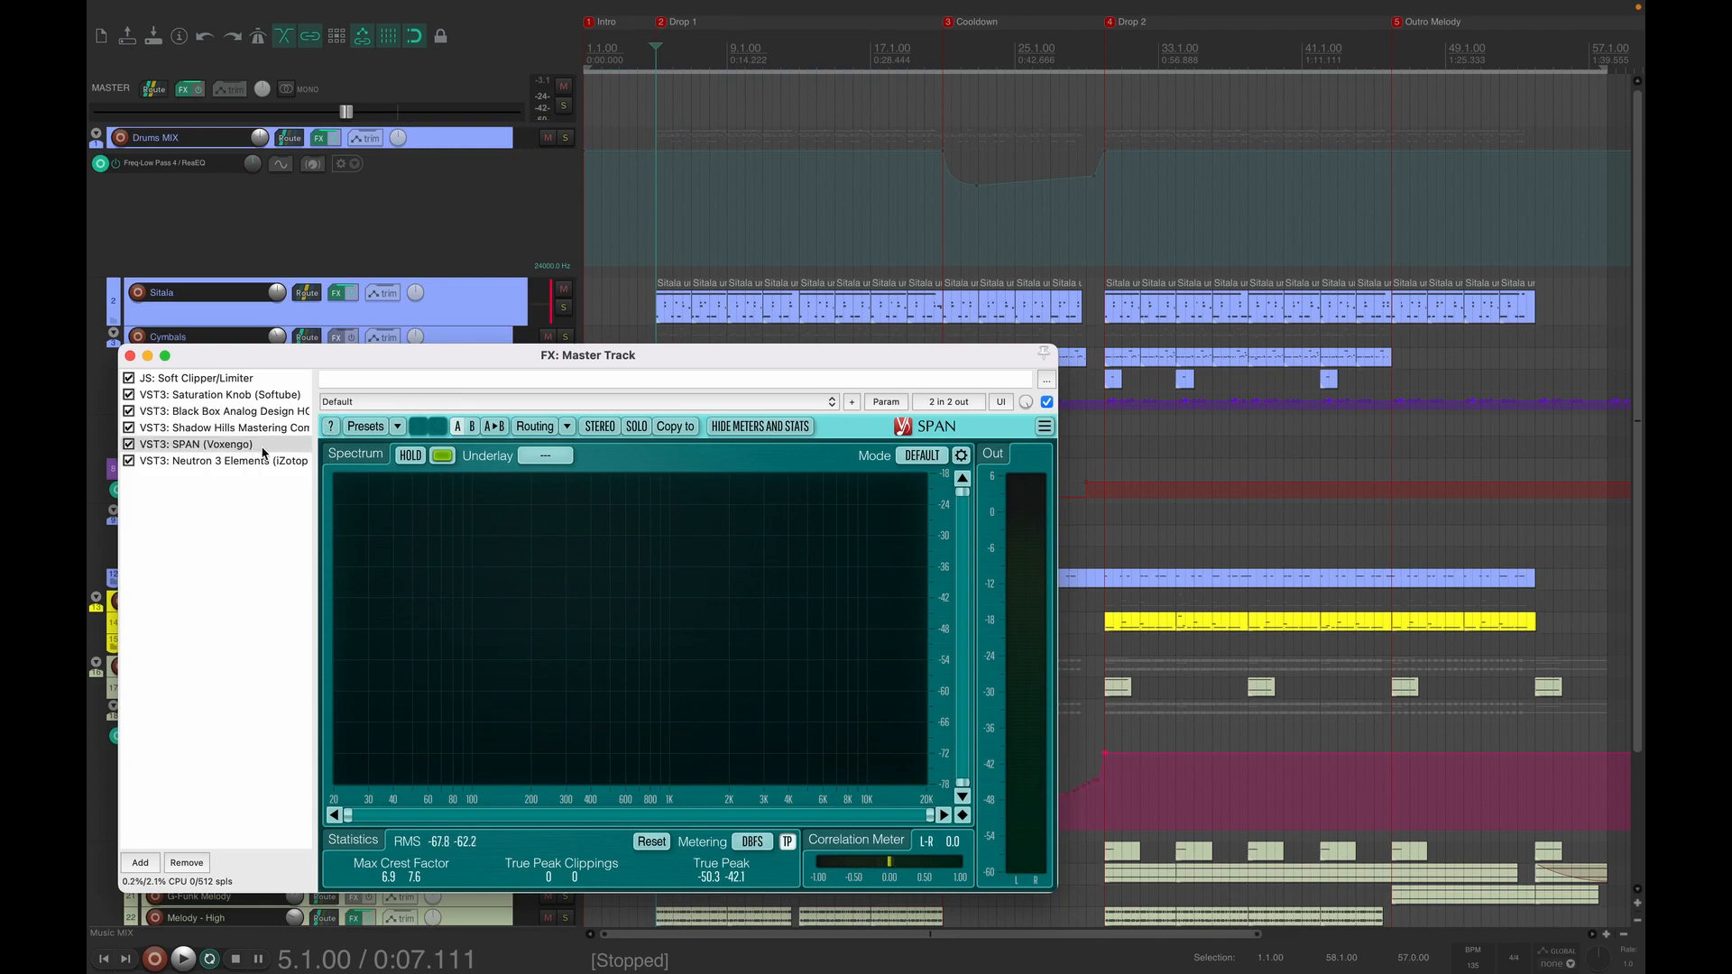
key(space)
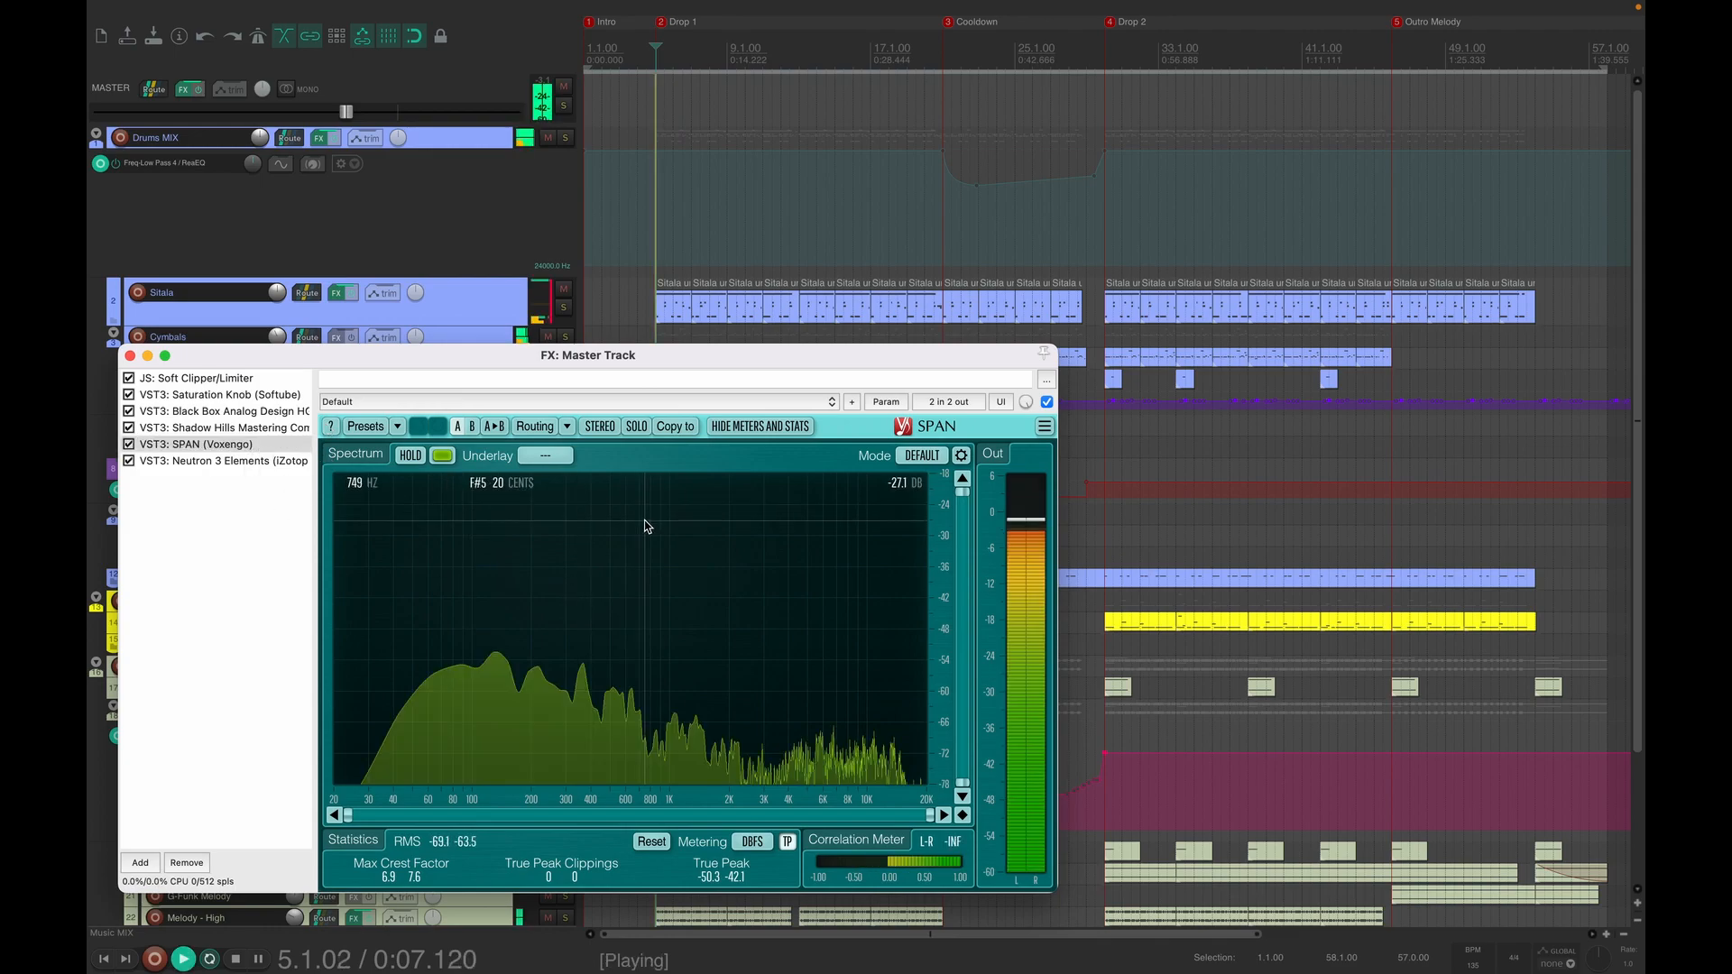
key(space)
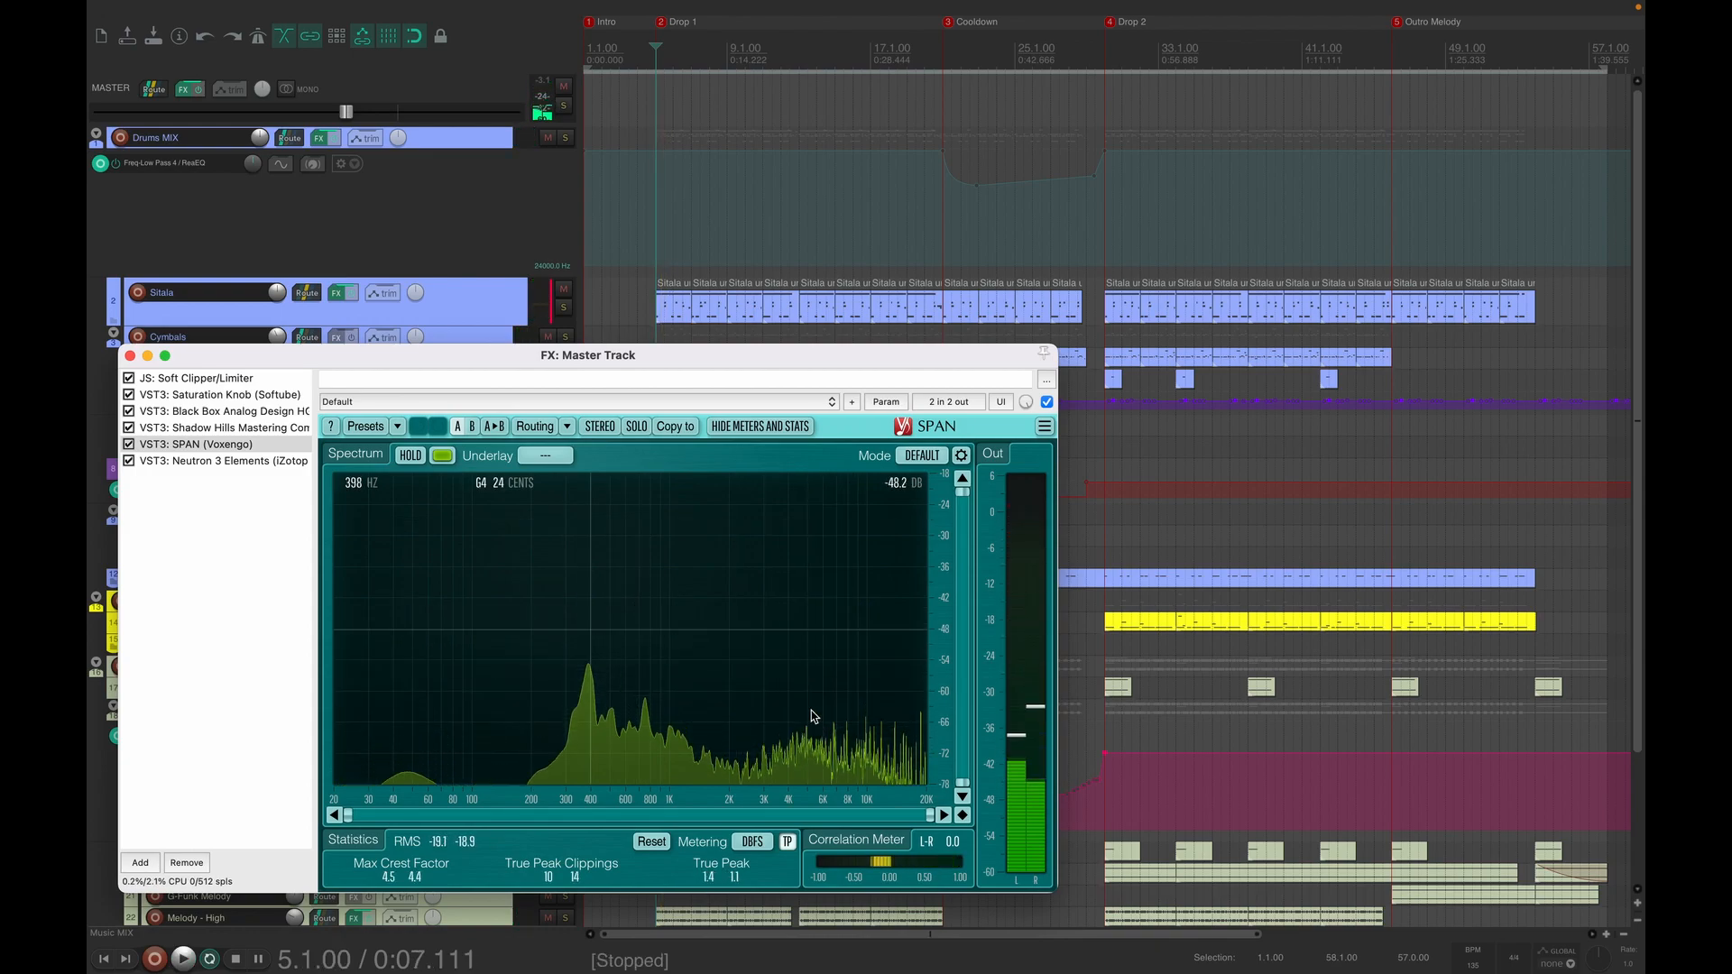
- Examine equalizer bands 5 and 2 in the master's Neutron 3 Elements without loading a preset, and close the effects window
click(226, 463)
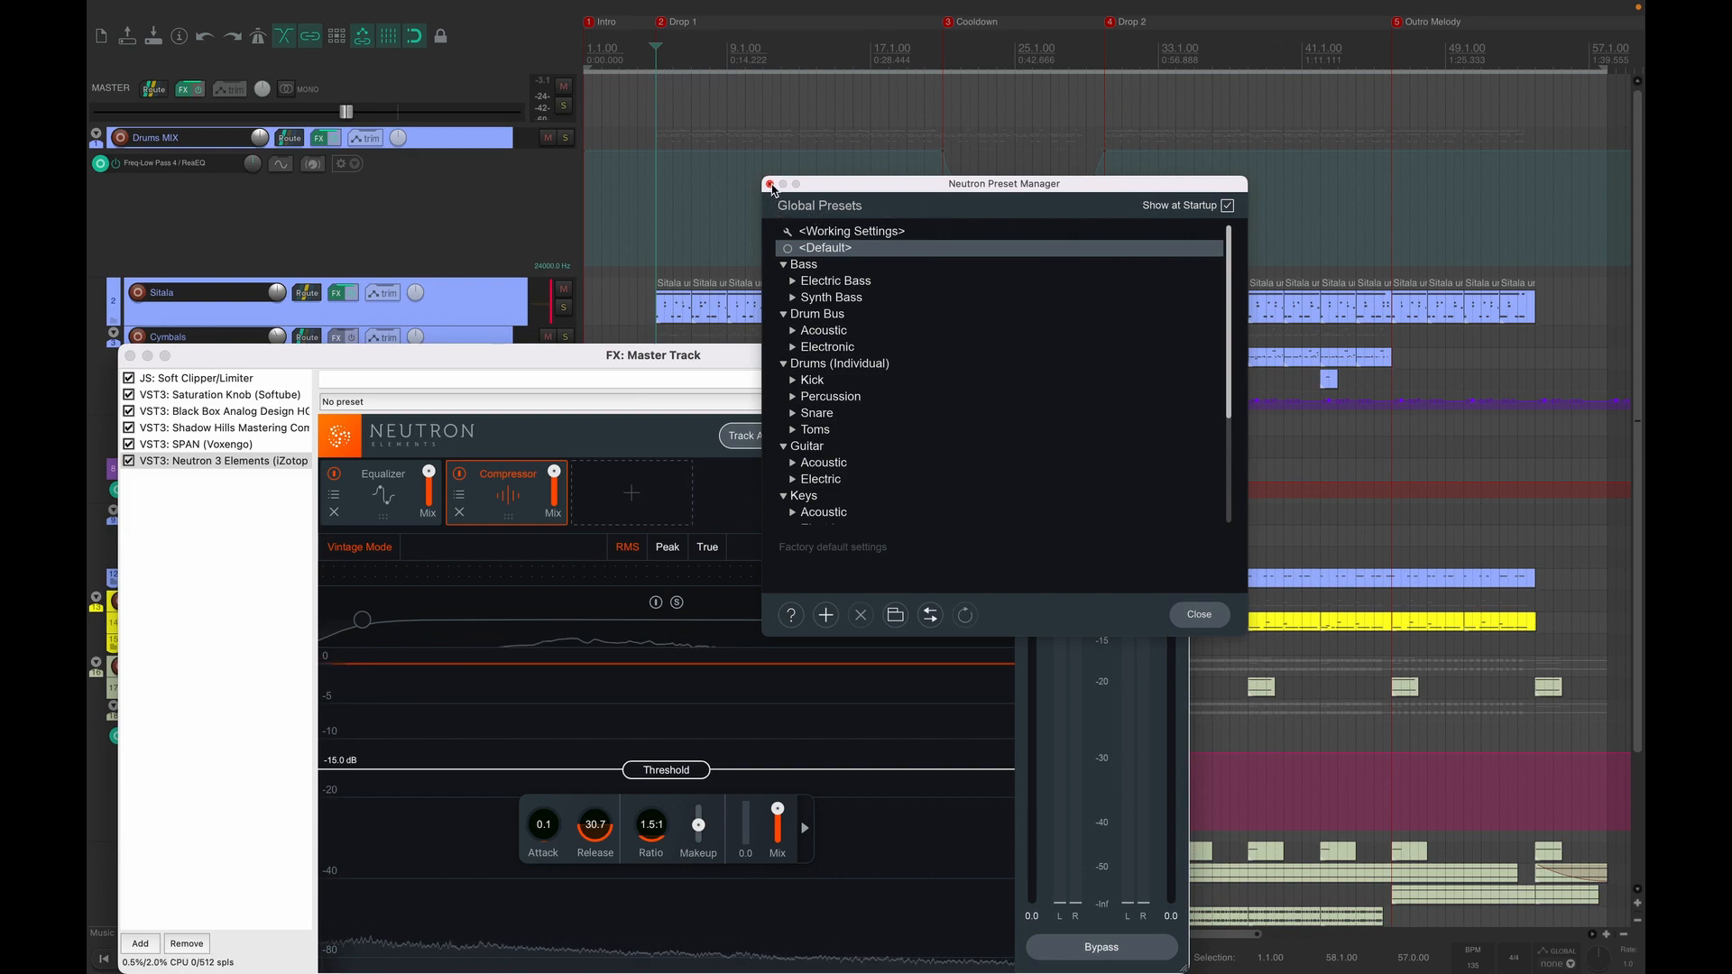
click(769, 185)
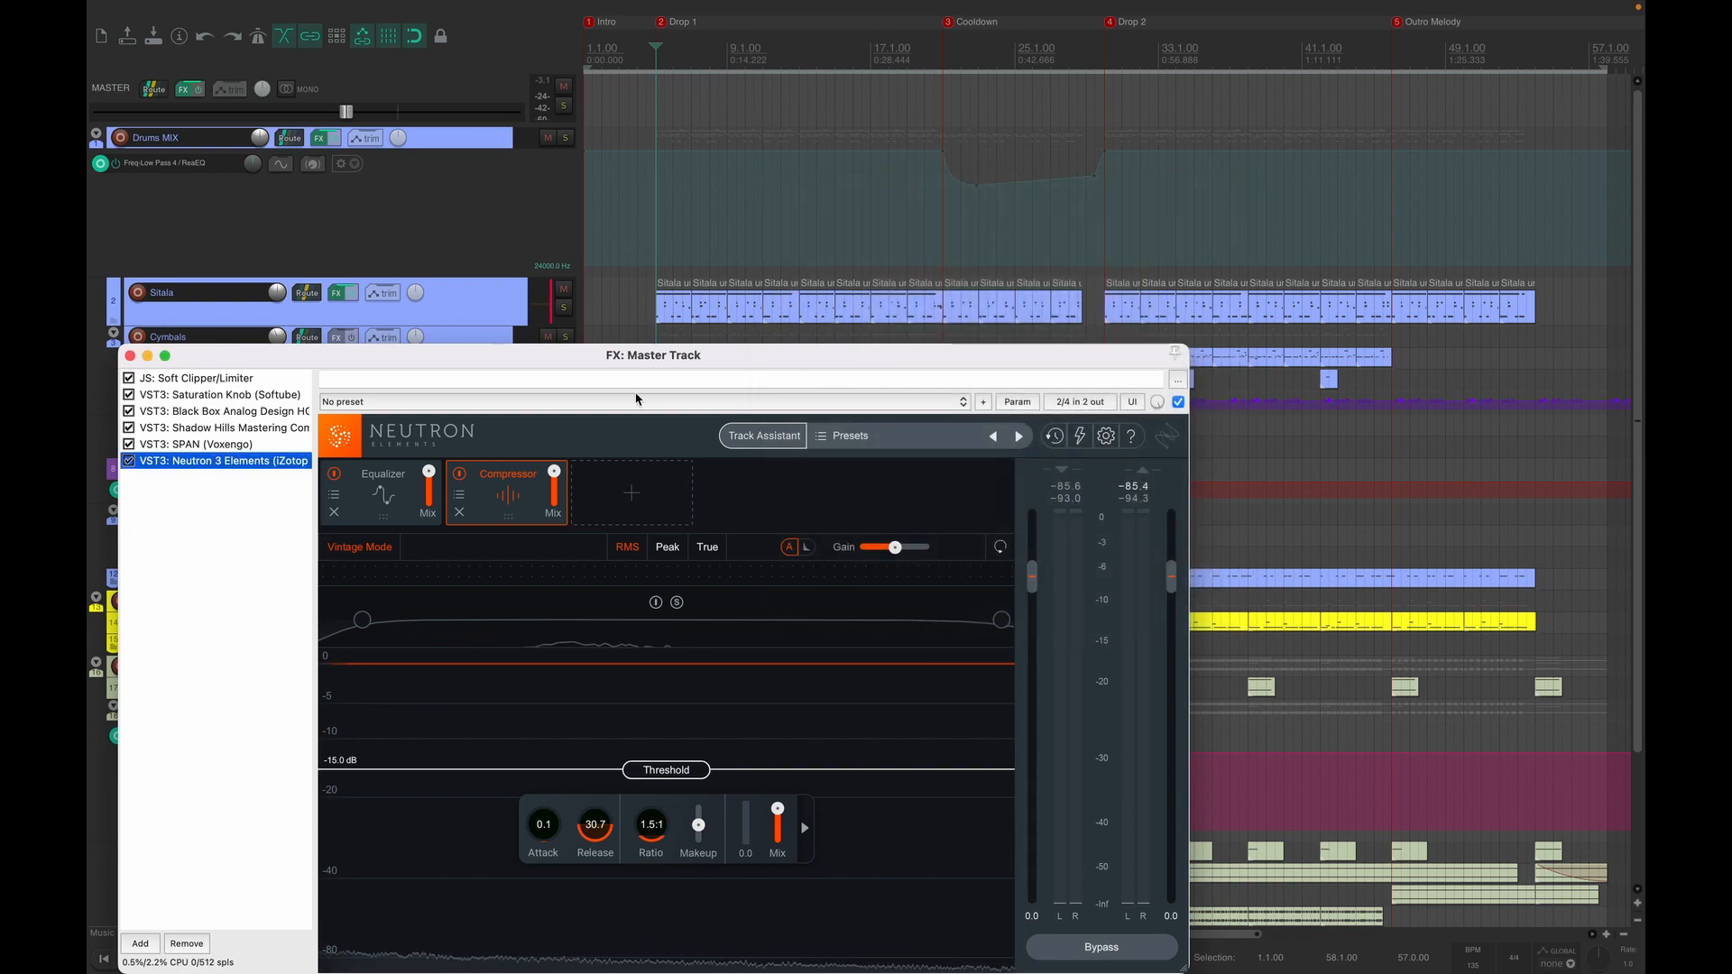
click(384, 478)
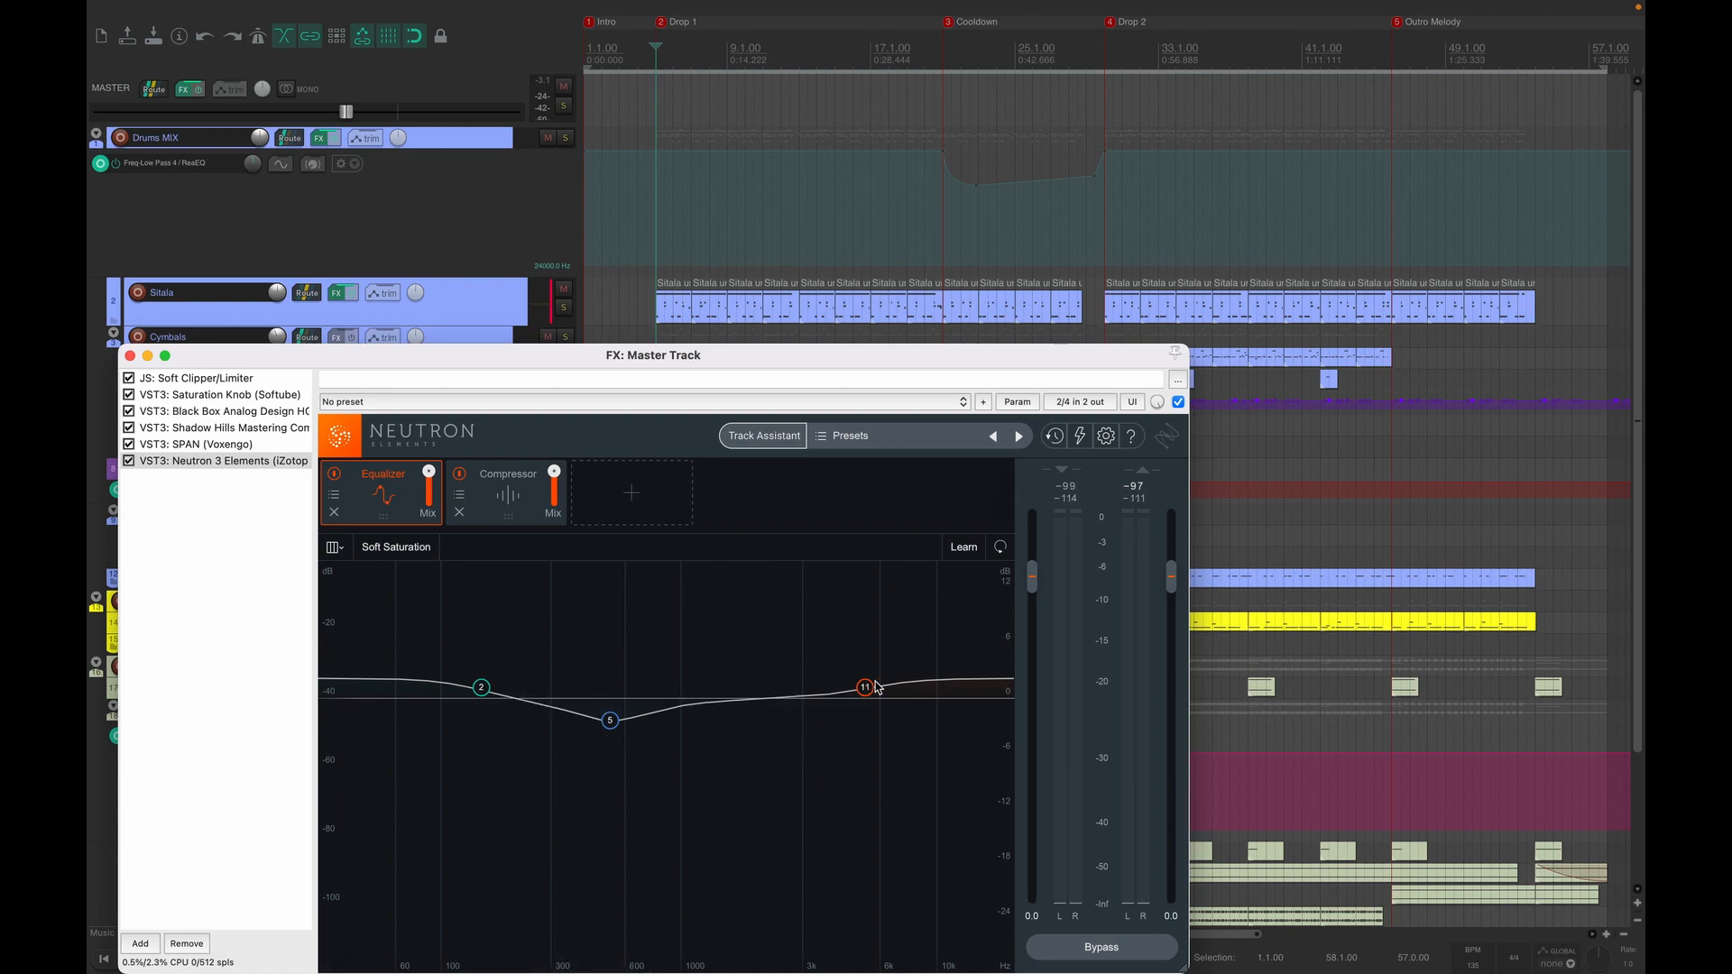
click(610, 723)
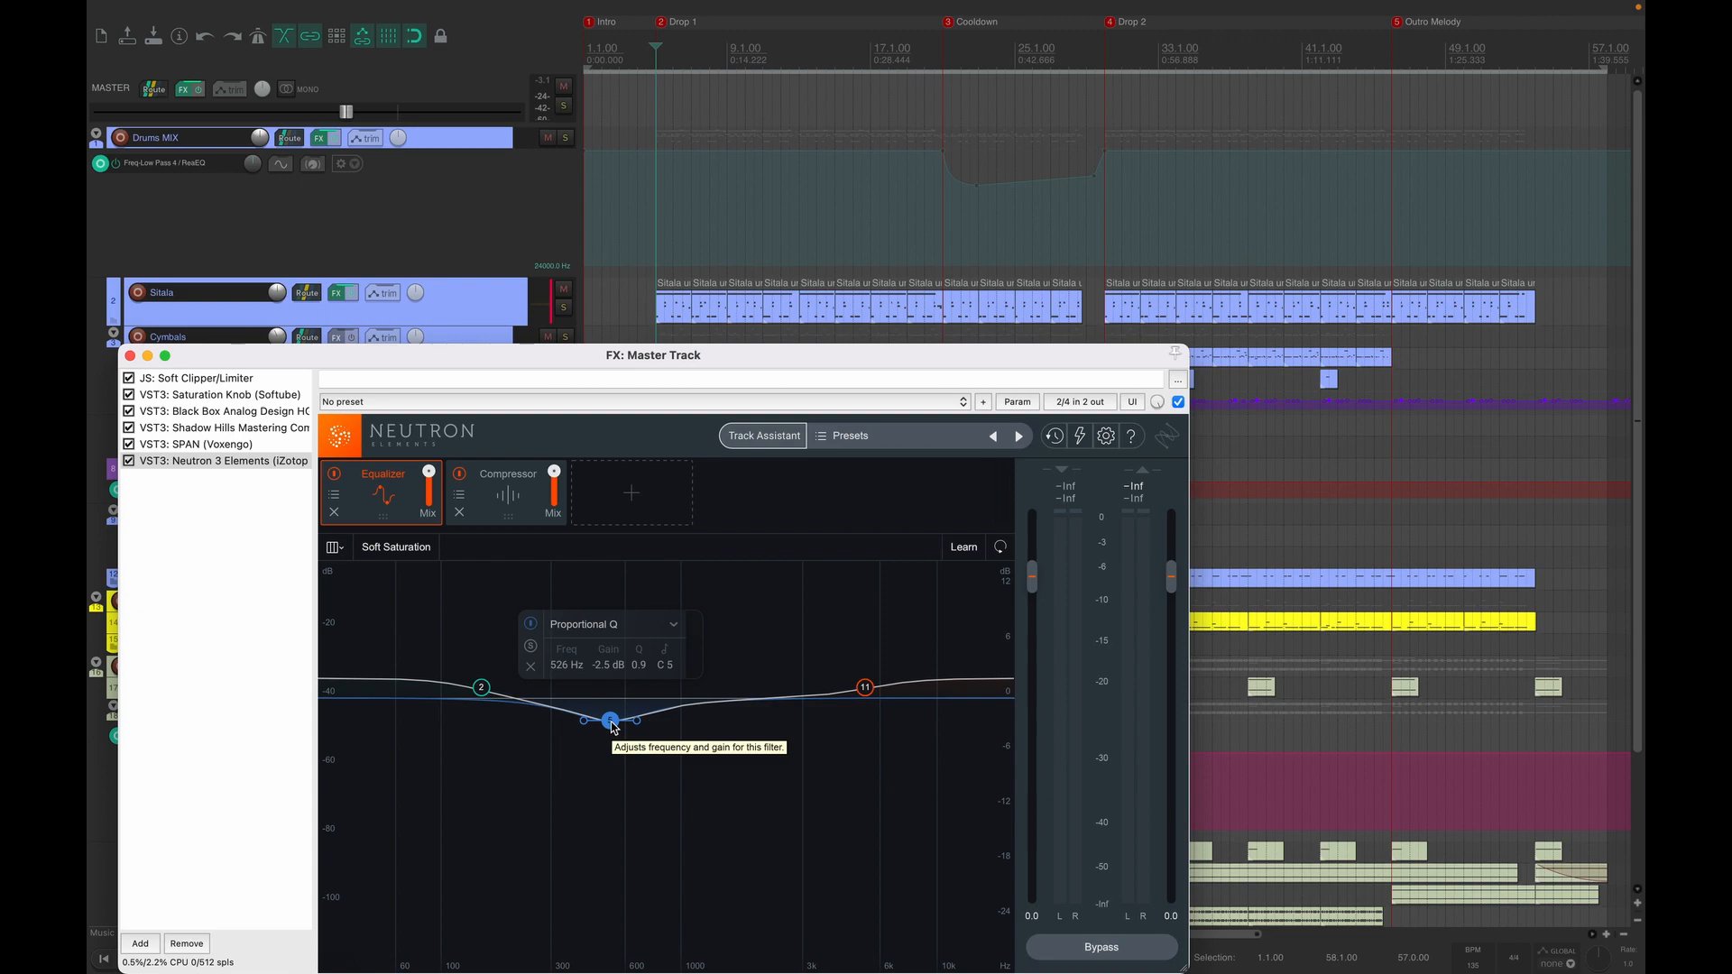
click(482, 688)
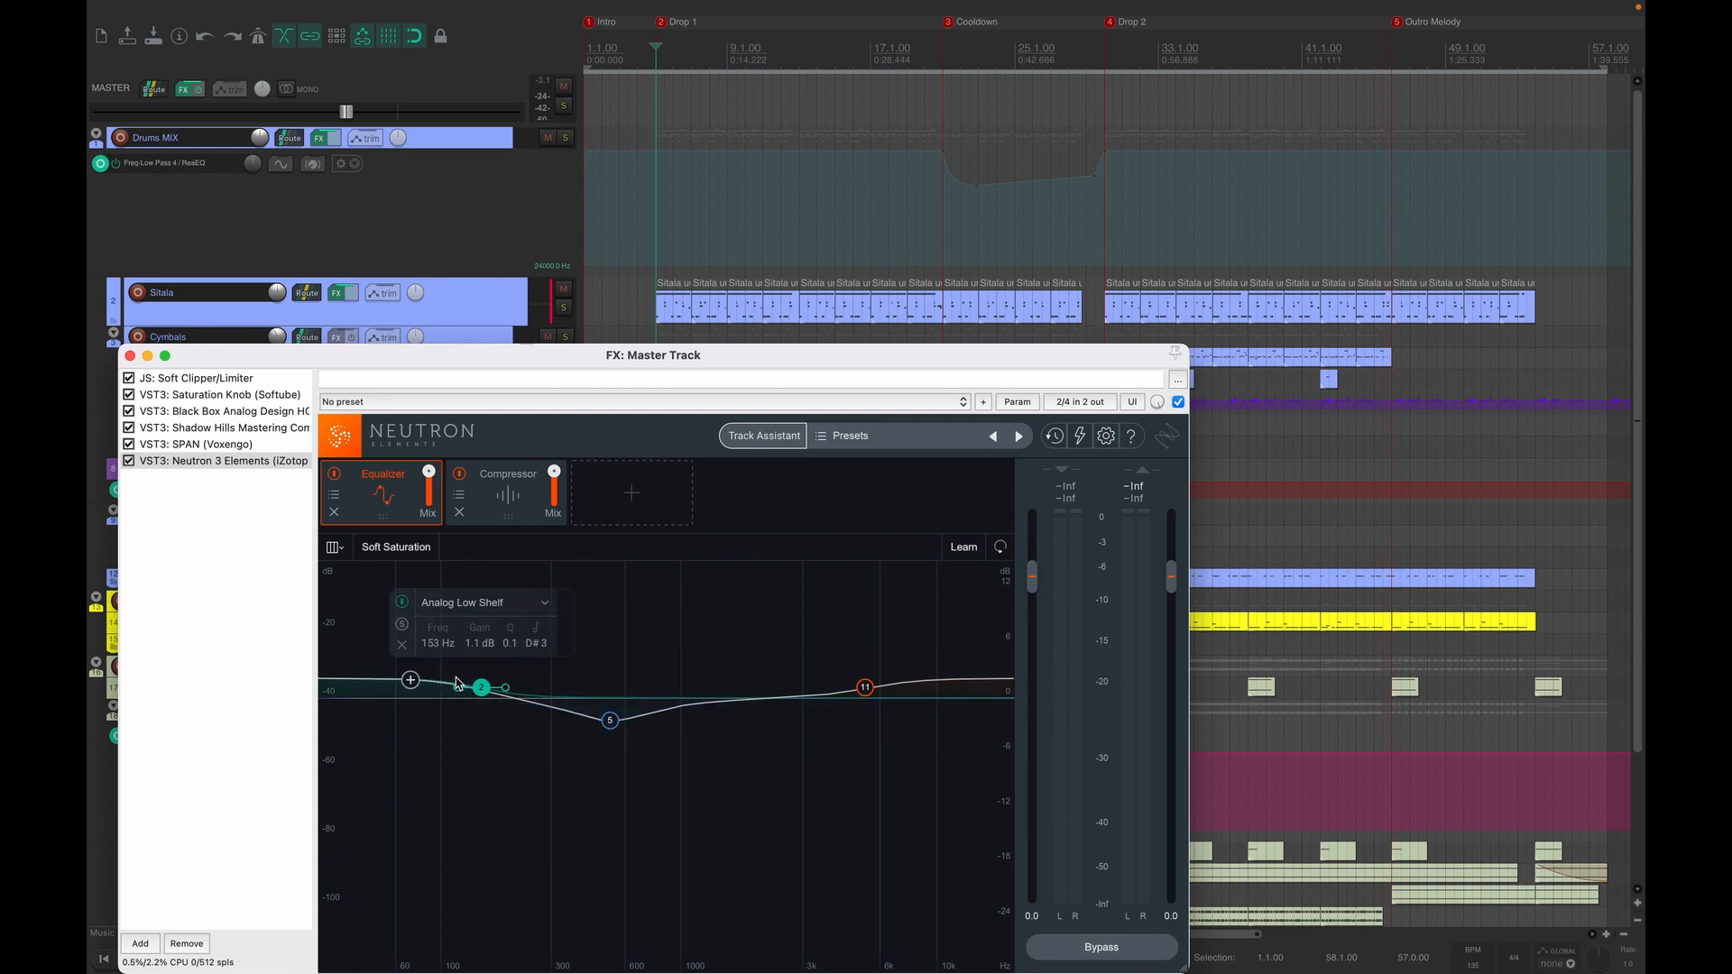
click(269, 603)
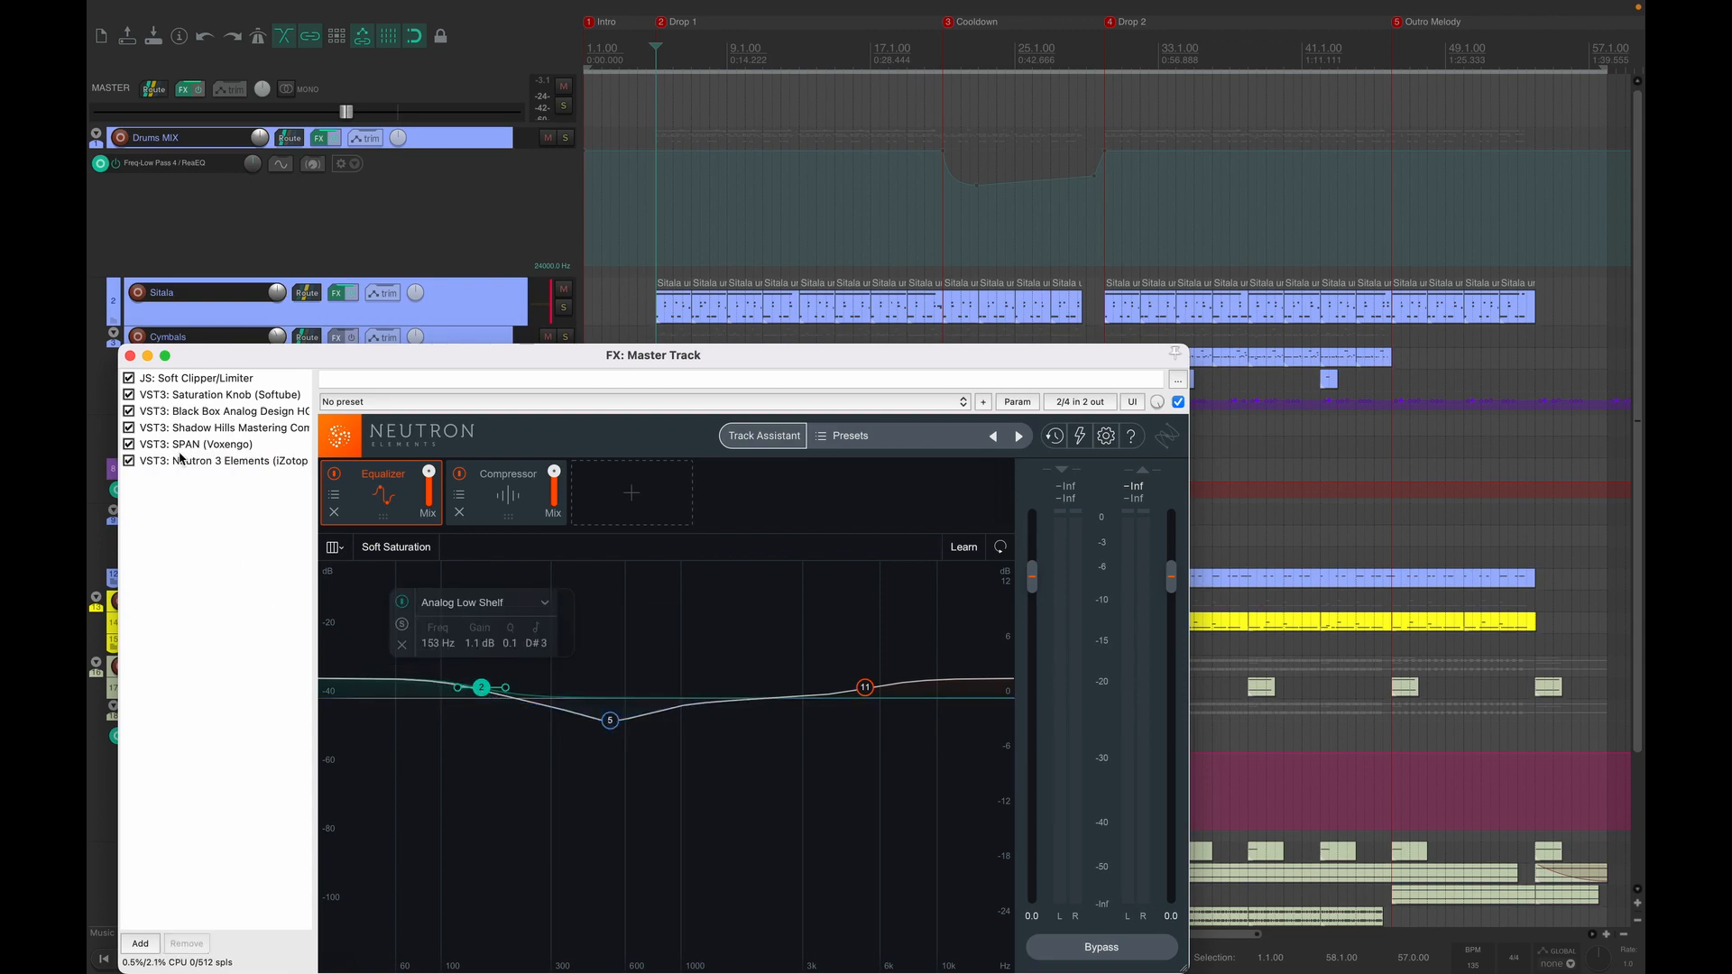
click(132, 357)
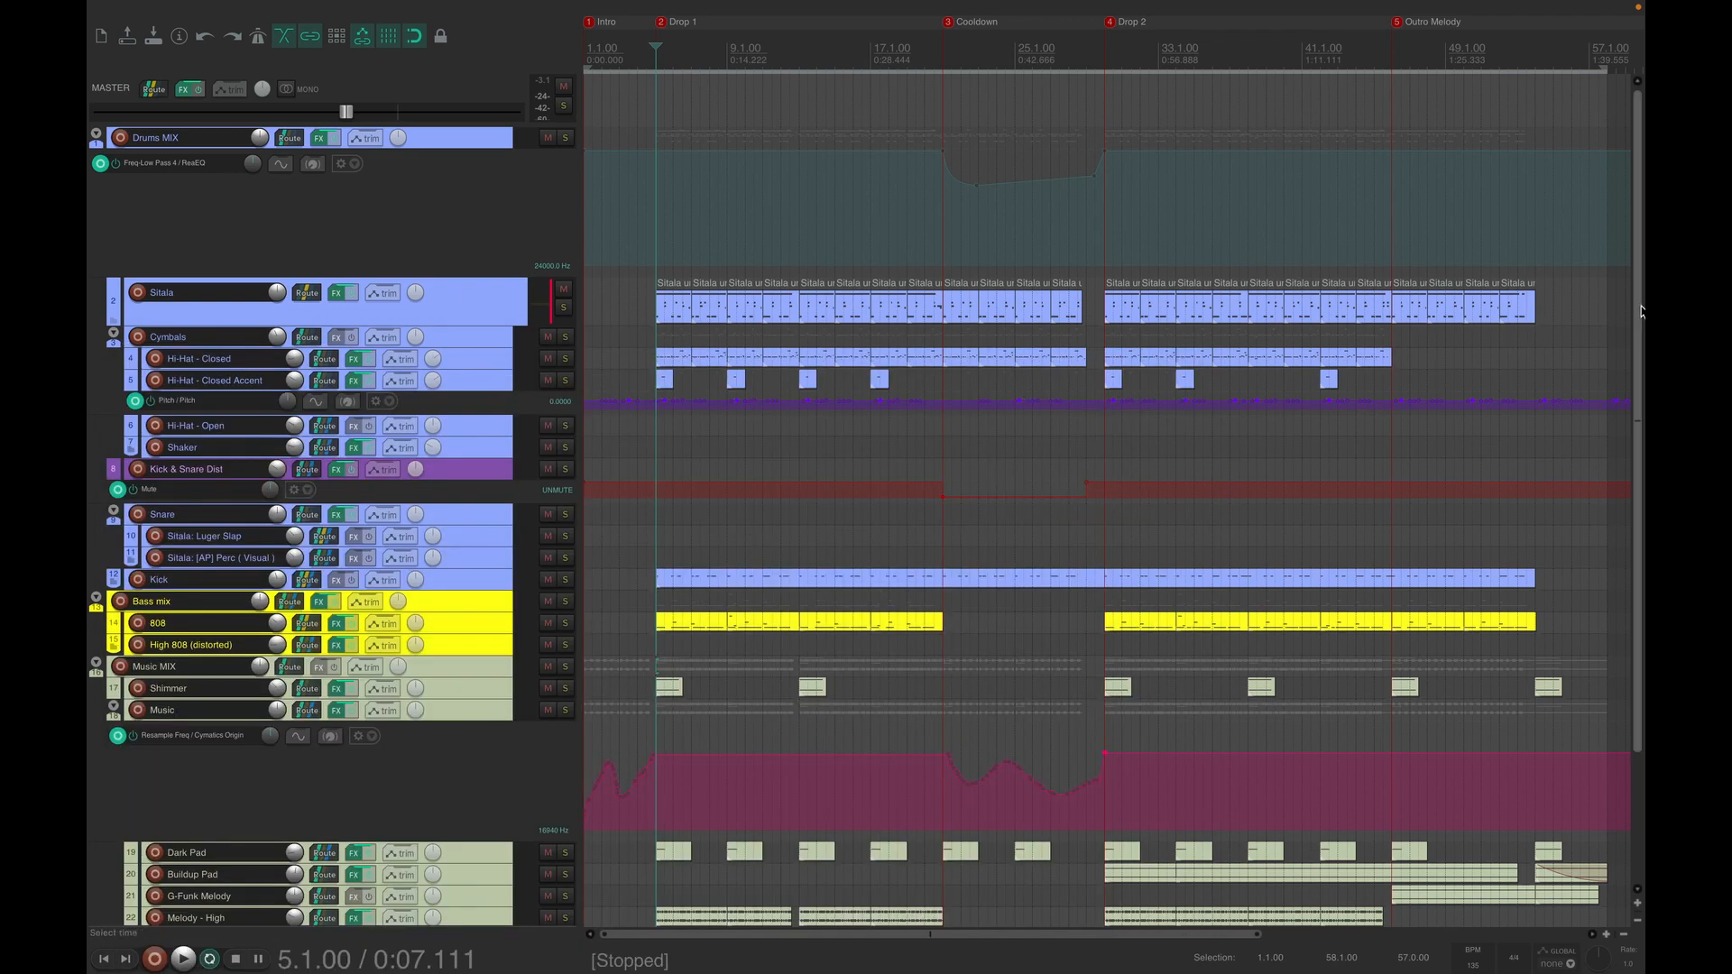
- Look over the arrangement at the Intro, Cooldown and Outro Melody, and return the edit cursor to the project start
scroll(1620, 564, down, 4)
scroll(1619, 564, up, 4)
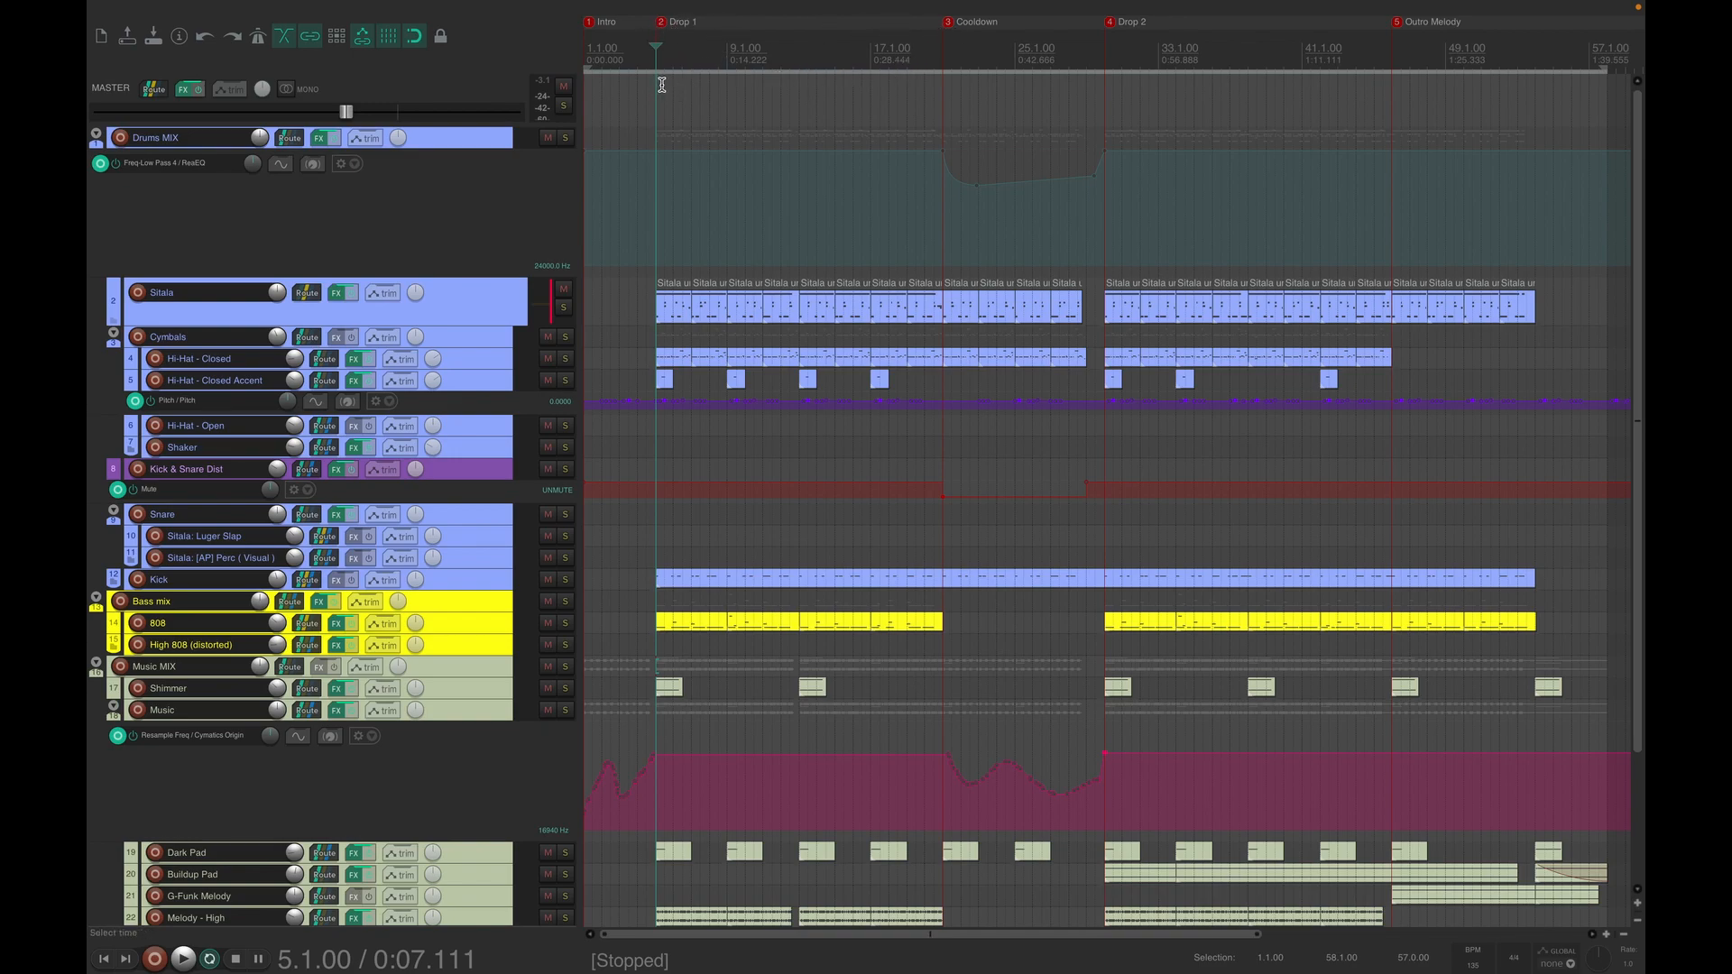
click(606, 50)
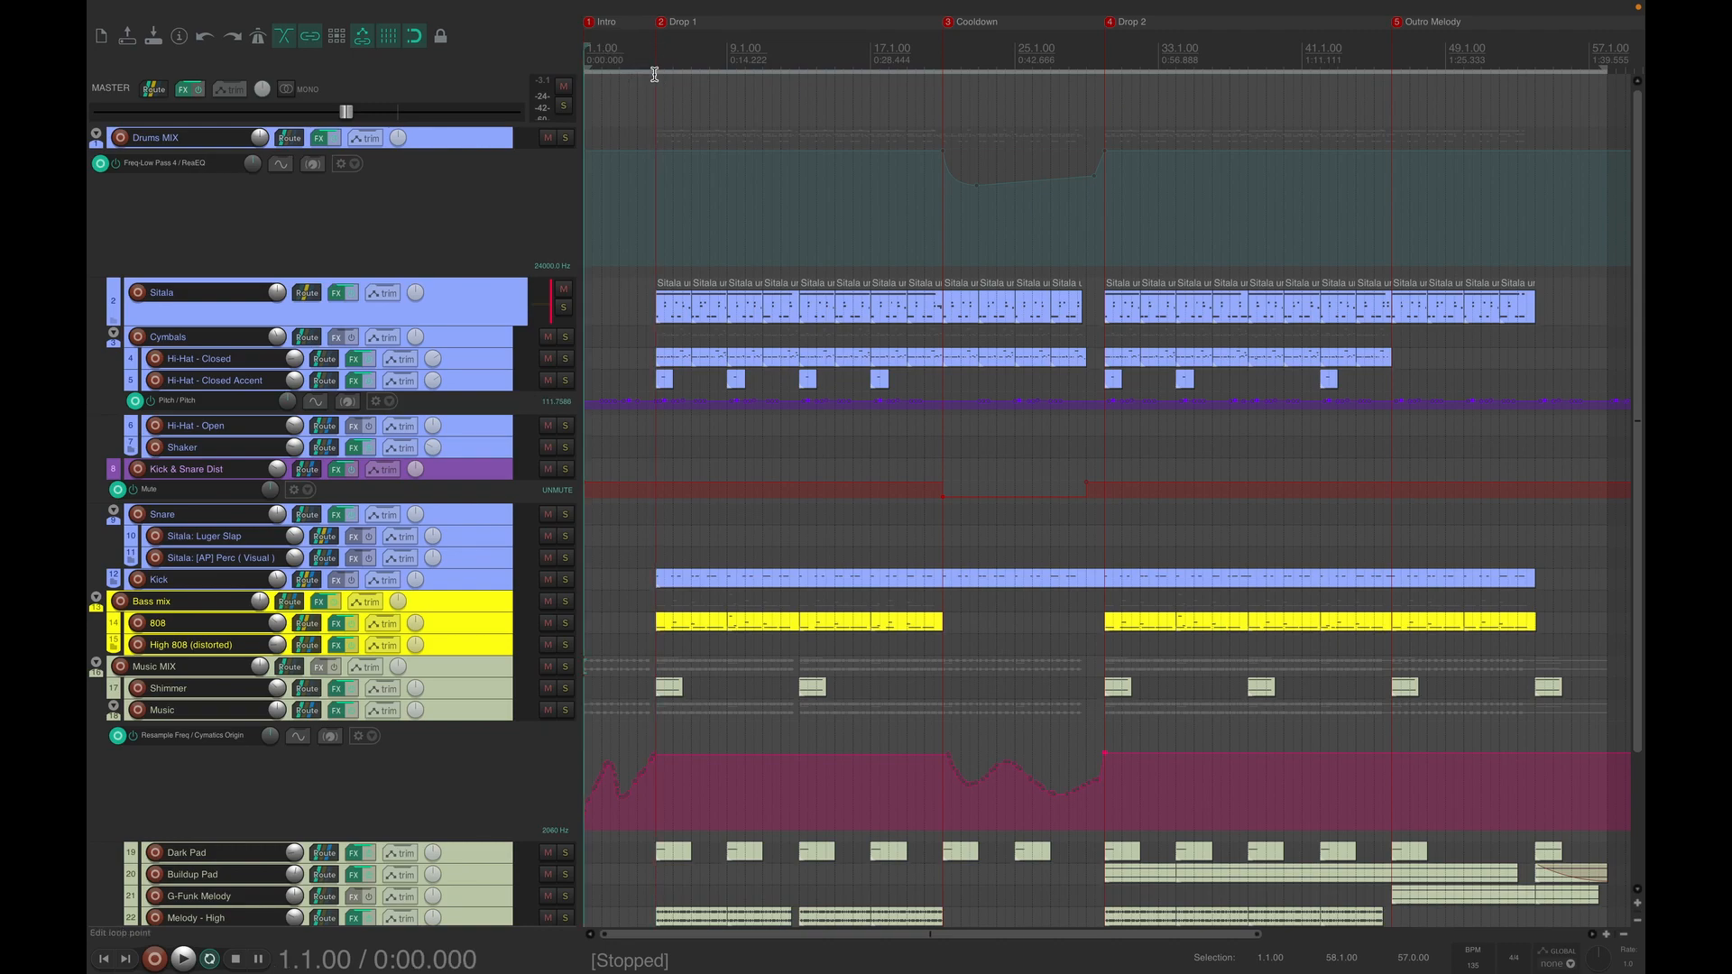
click(936, 56)
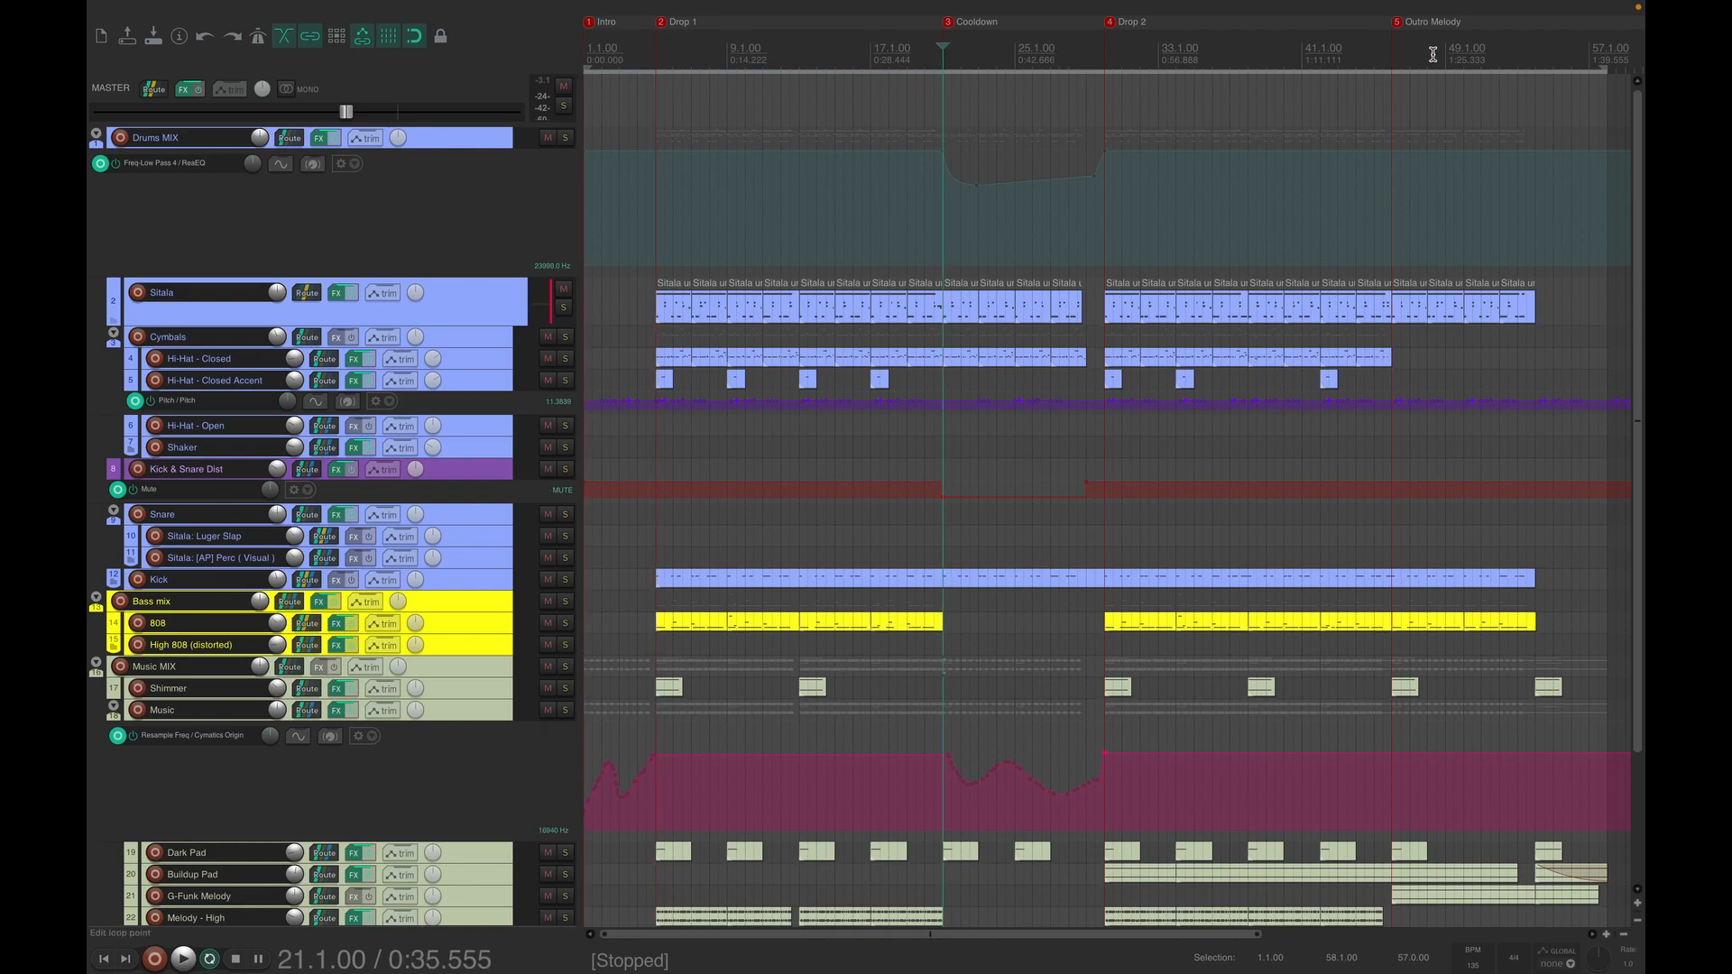
click(1392, 56)
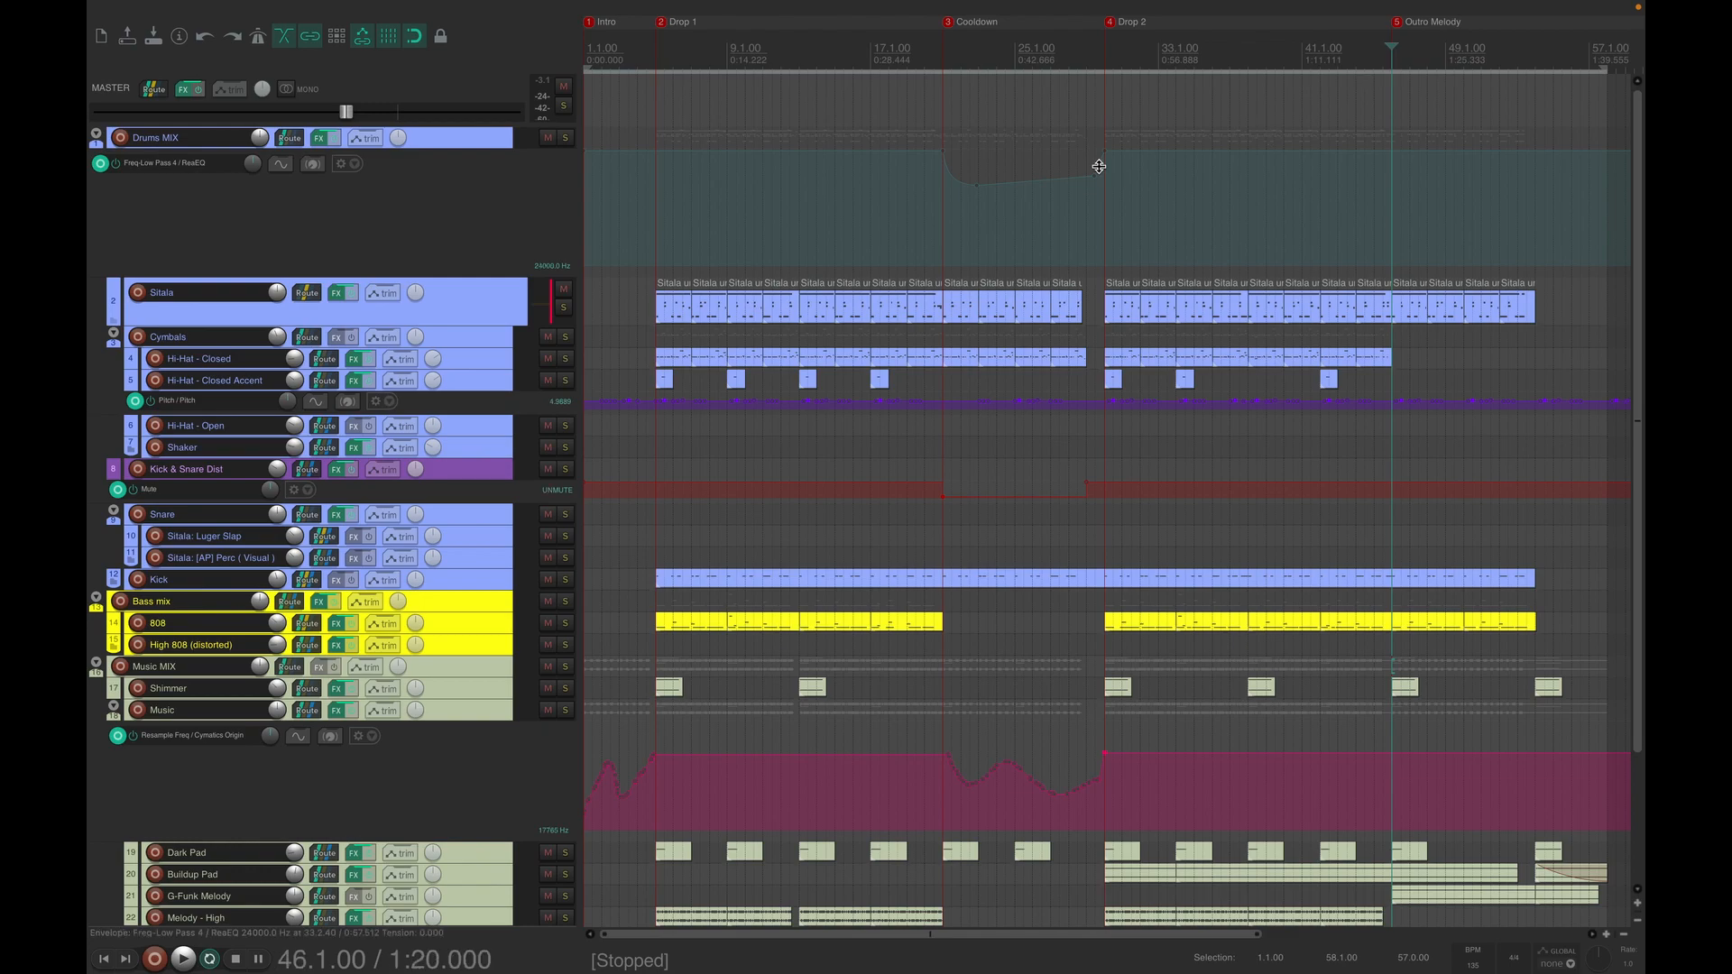
key(Home)
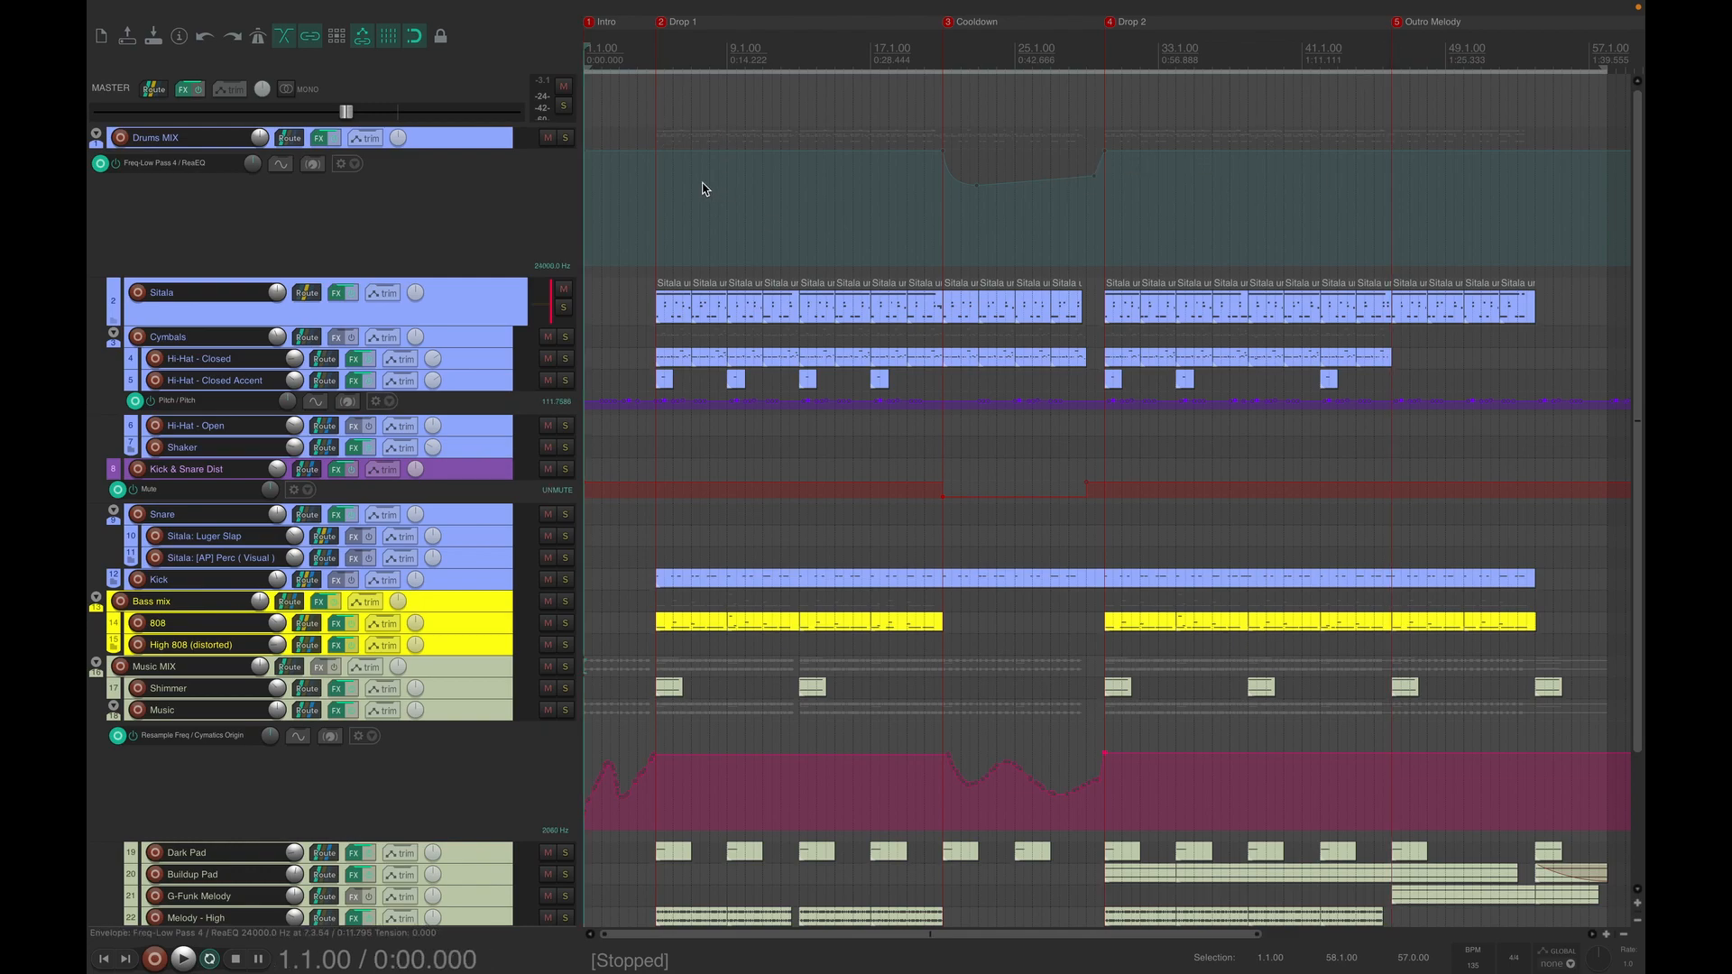